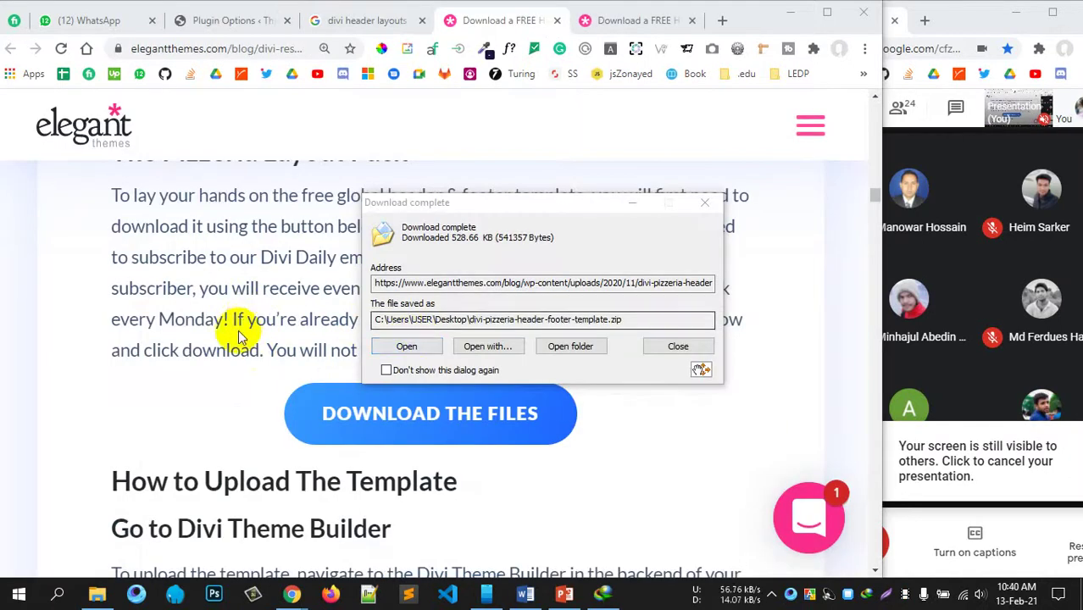
# Step: Open the Desktop folder holding the downloaded divi-pizzeria-header-footer-template.zip from IDM's completion dialog
pyautogui.scroll(1, 250, 313)
pyautogui.scroll(4, 251, 313)
pyautogui.scroll(-4, 381, 407)
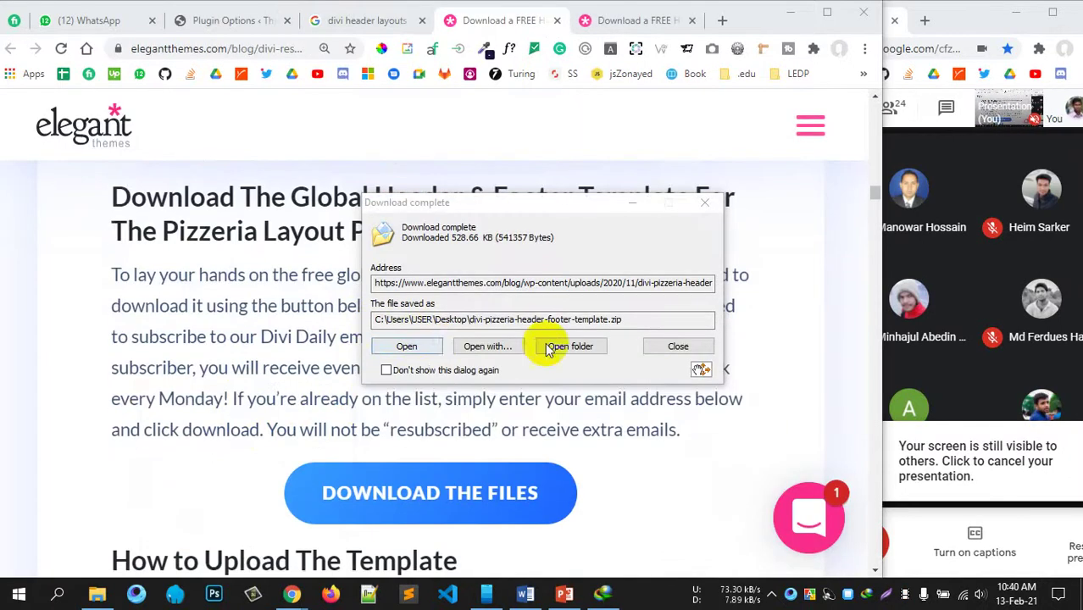
pyautogui.click(570, 346)
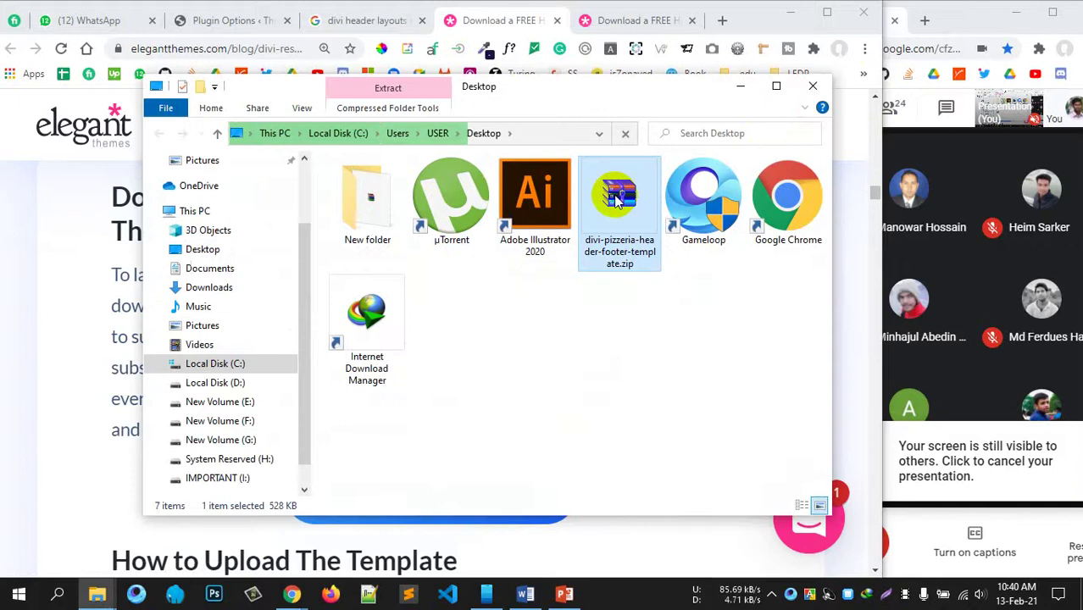
# Step: Extract divi-pizzeria-header-footer-template.json from the zip onto the Desktop with WinRAR, then close WinRAR
pyautogui.doubleClick(652, 268)
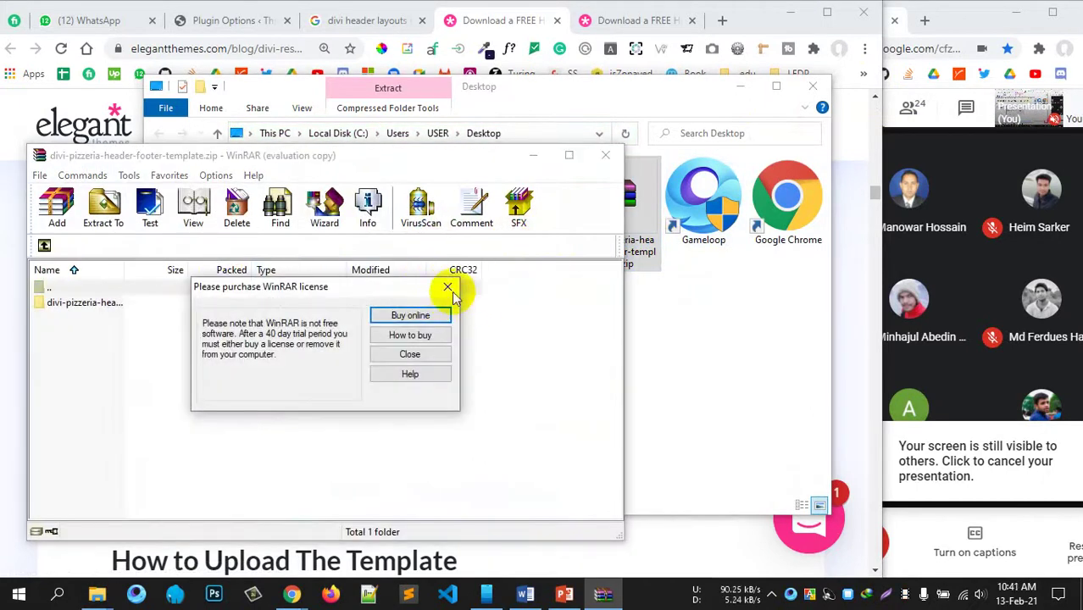
pyautogui.click(446, 286)
pyautogui.doubleClick(201, 305)
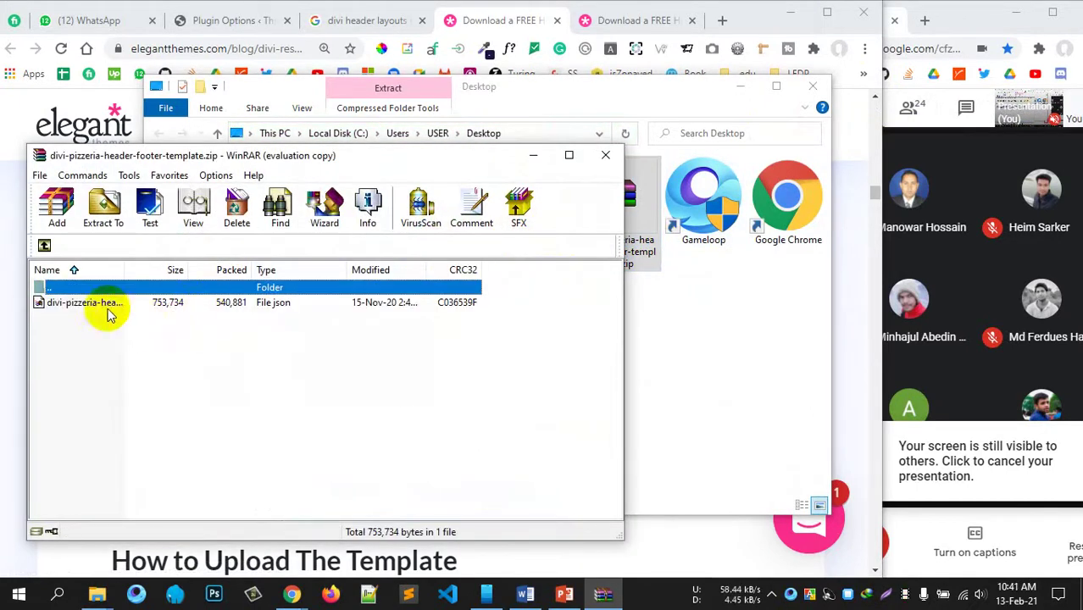
pyautogui.click(153, 306)
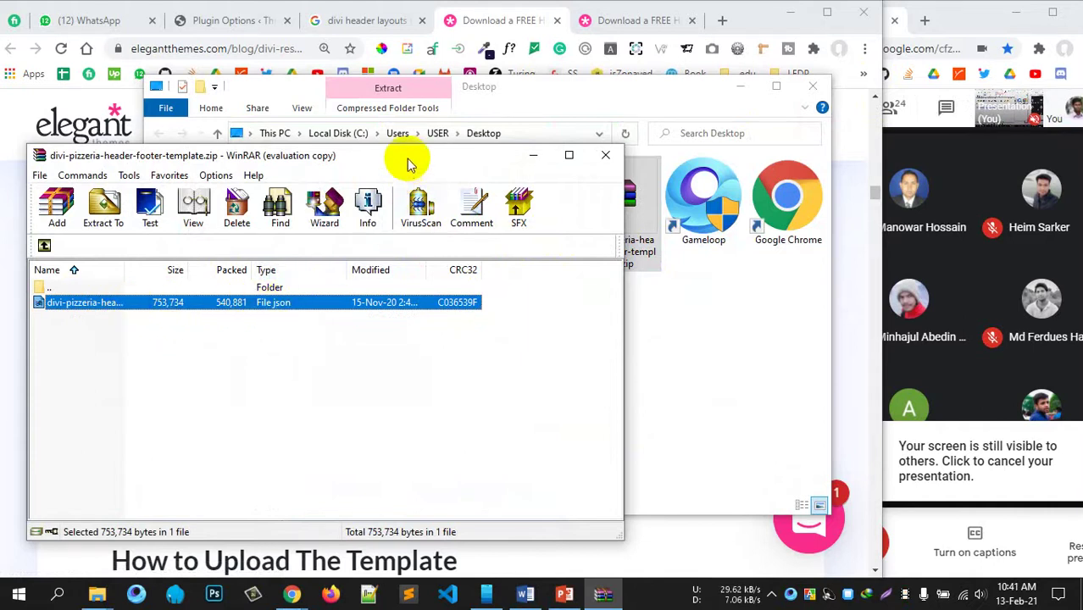
pyautogui.moveTo(406, 157); pyautogui.dragTo(403, 96)
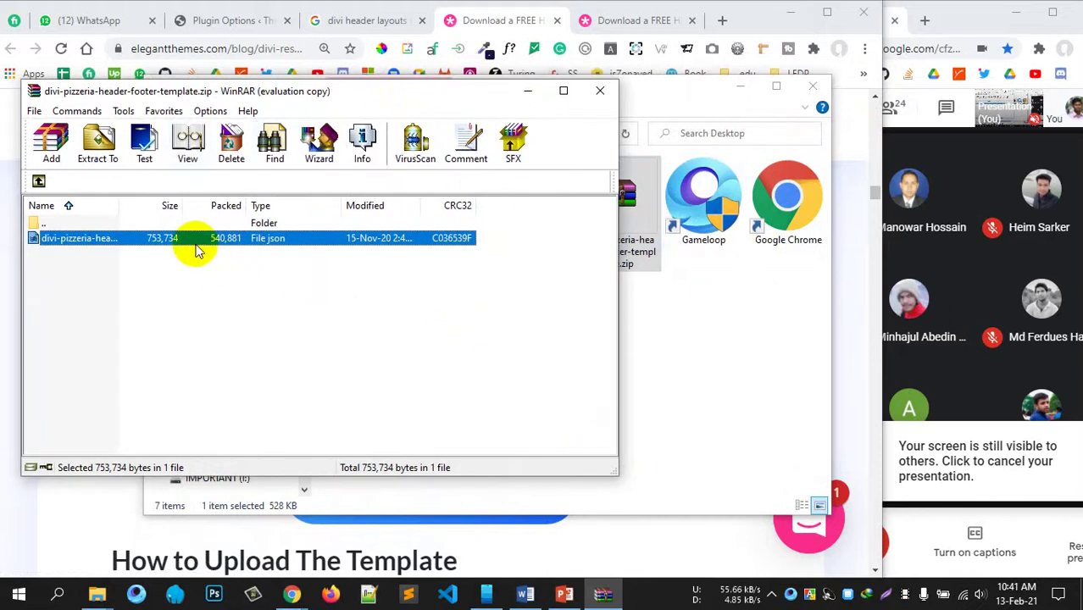
pyautogui.moveTo(194, 241); pyautogui.dragTo(727, 343)
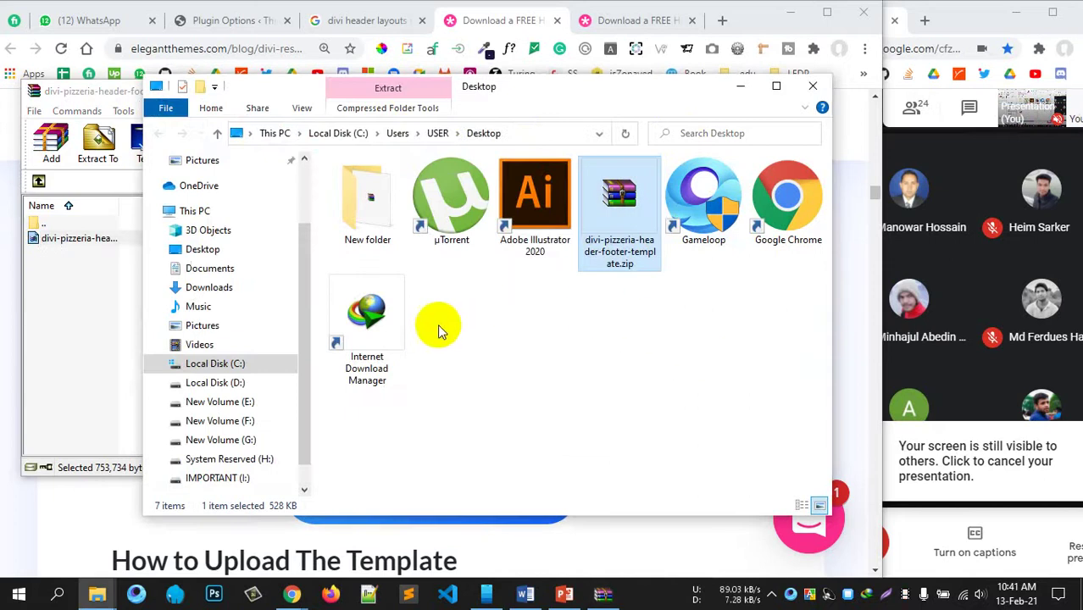
pyautogui.click(102, 281)
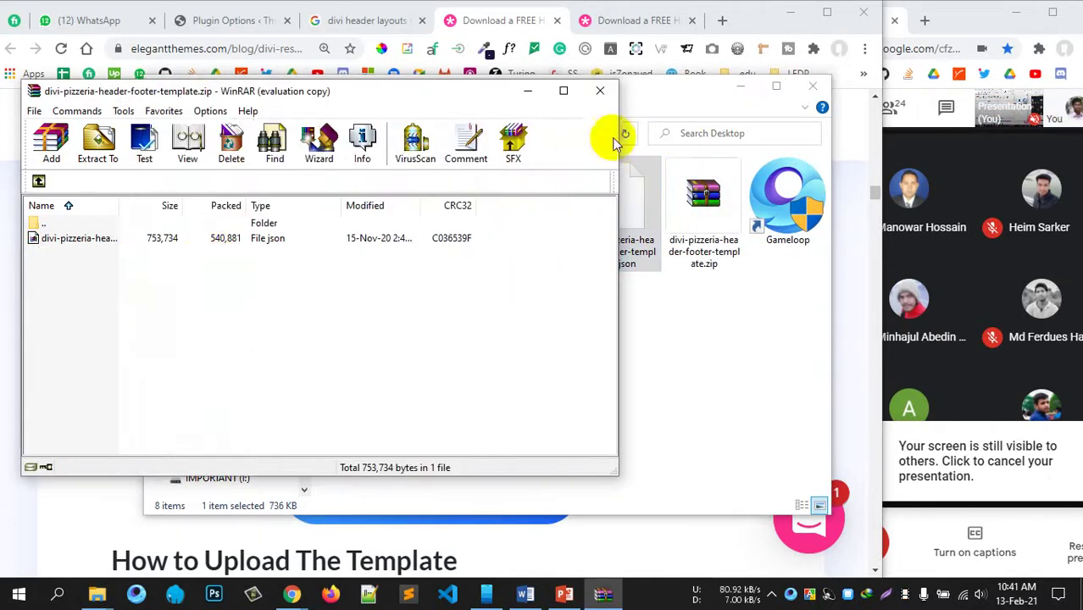
pyautogui.click(601, 91)
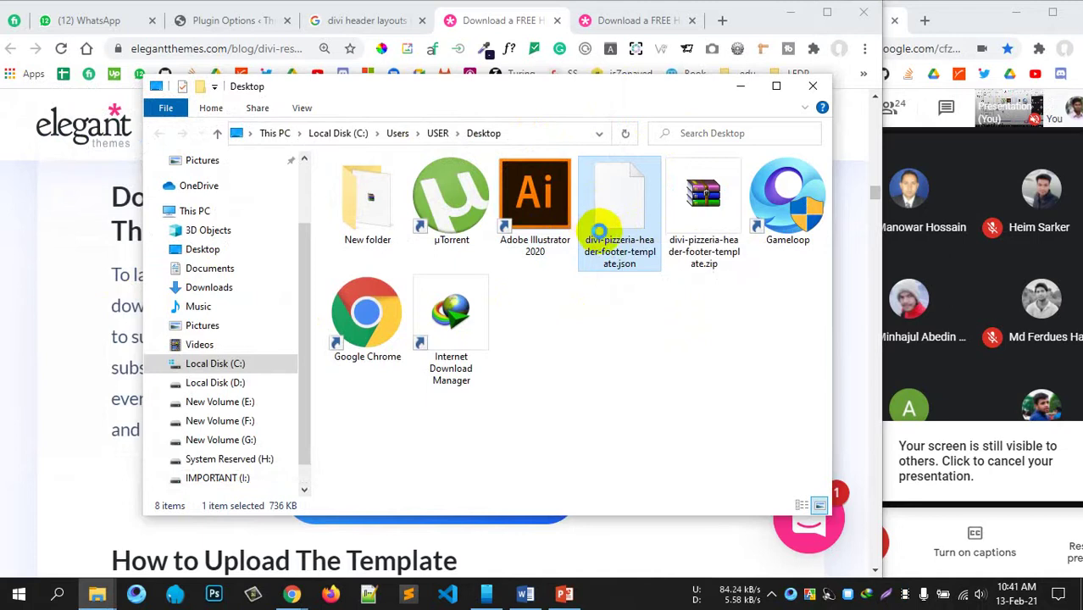
pyautogui.rightClick(597, 232)
# Step: Open divi-pizzeria-header-footer-template.json in Notepad++ and browse its single long line to the end
pyautogui.click(683, 242)
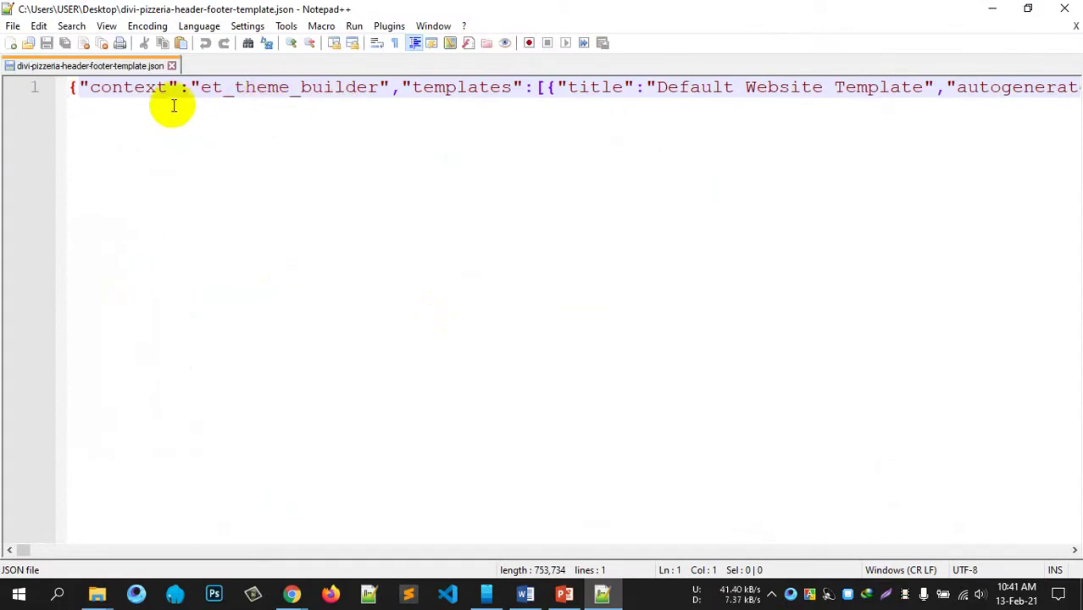
pyautogui.doubleClick(266, 92)
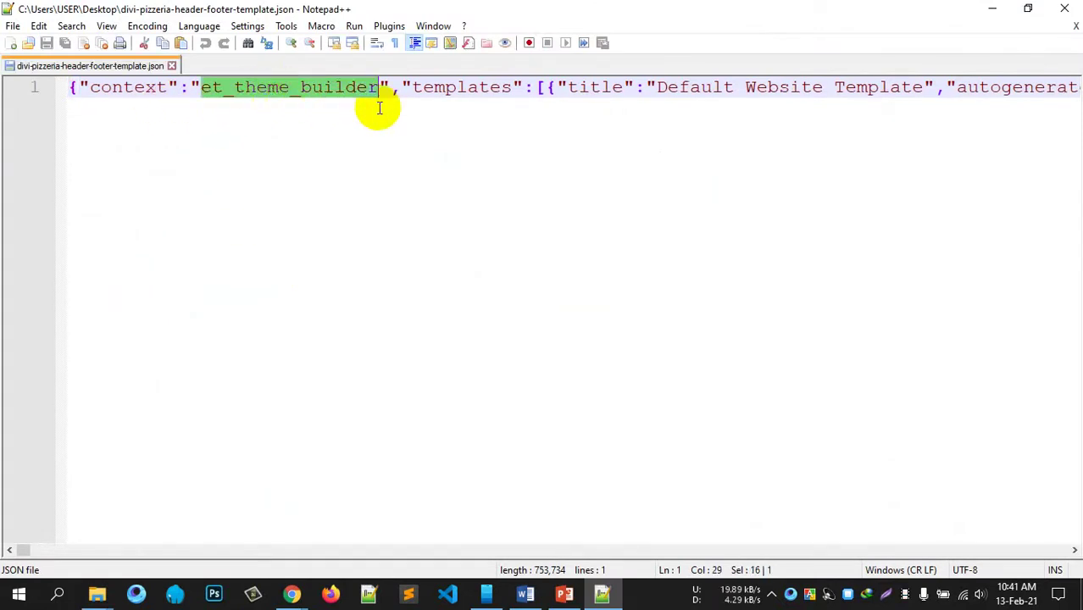
pyautogui.doubleClick(839, 91)
pyautogui.press('End')
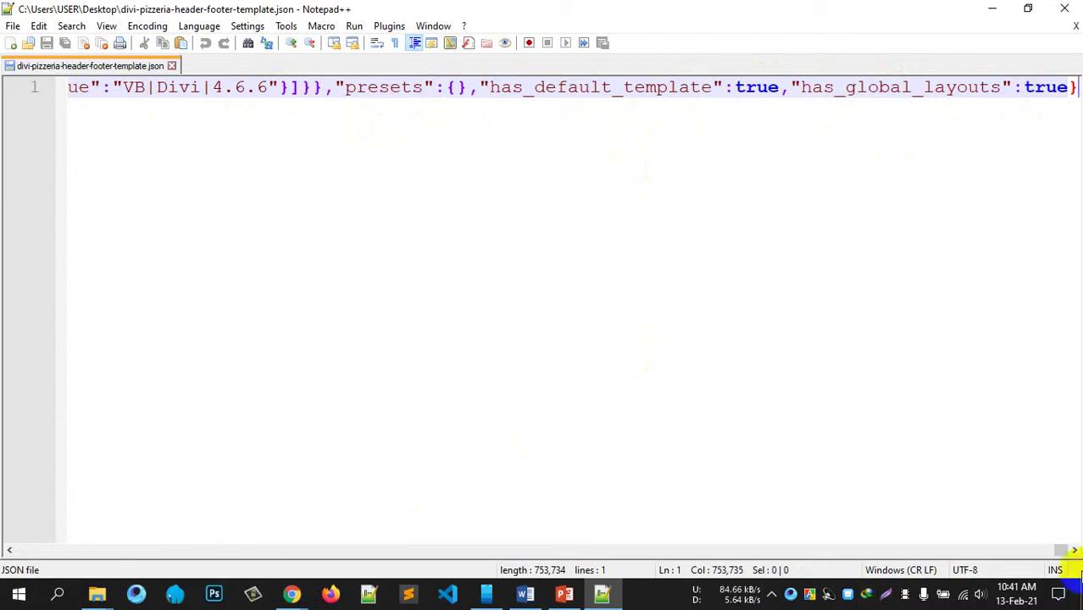
pyautogui.click(1037, 552)
pyautogui.moveTo(1037, 551); pyautogui.dragTo(455, 549)
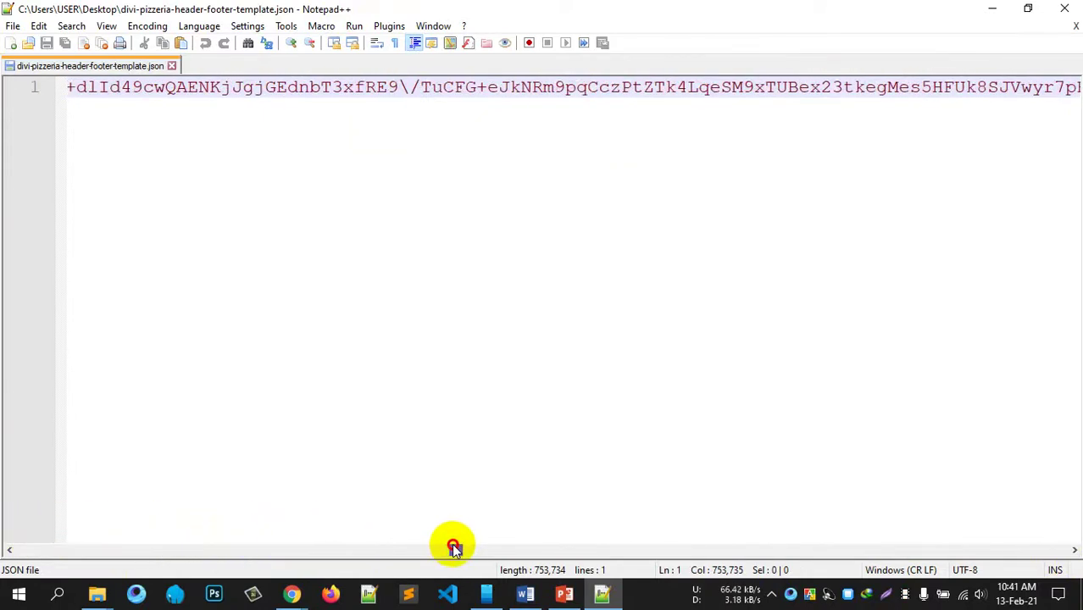
pyautogui.doubleClick(467, 87)
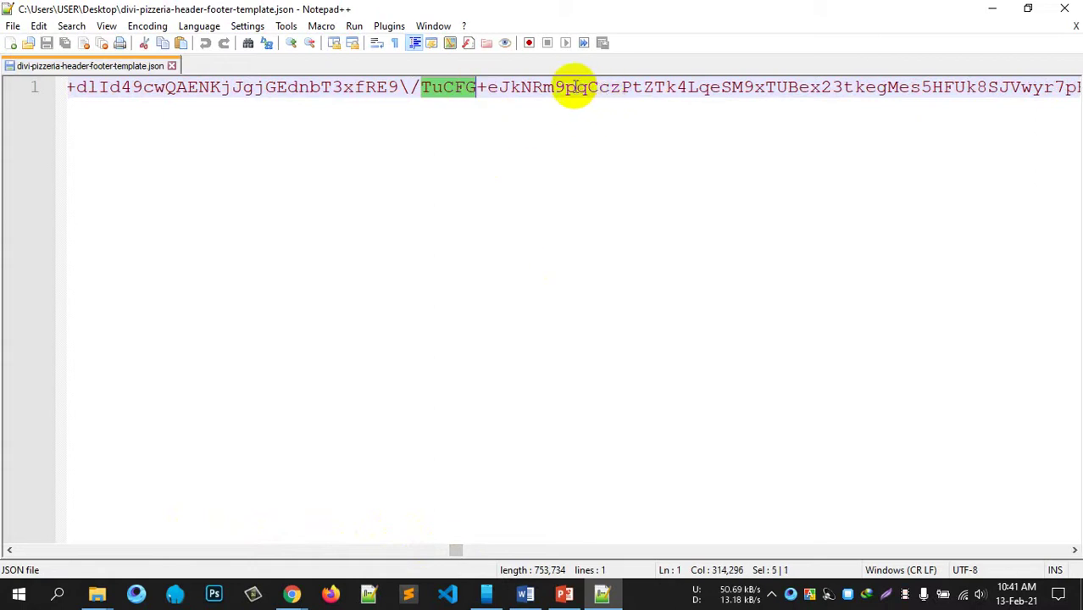
pyautogui.moveTo(563, 87); pyautogui.dragTo(725, 89)
pyautogui.doubleClick(743, 91)
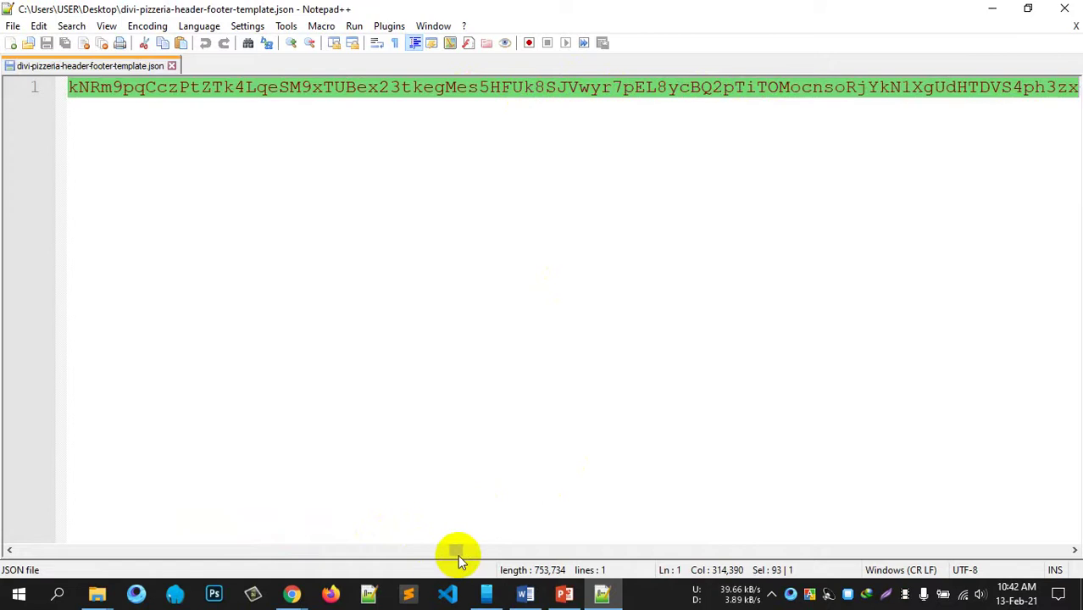
pyautogui.moveTo(458, 551); pyautogui.dragTo(349, 544)
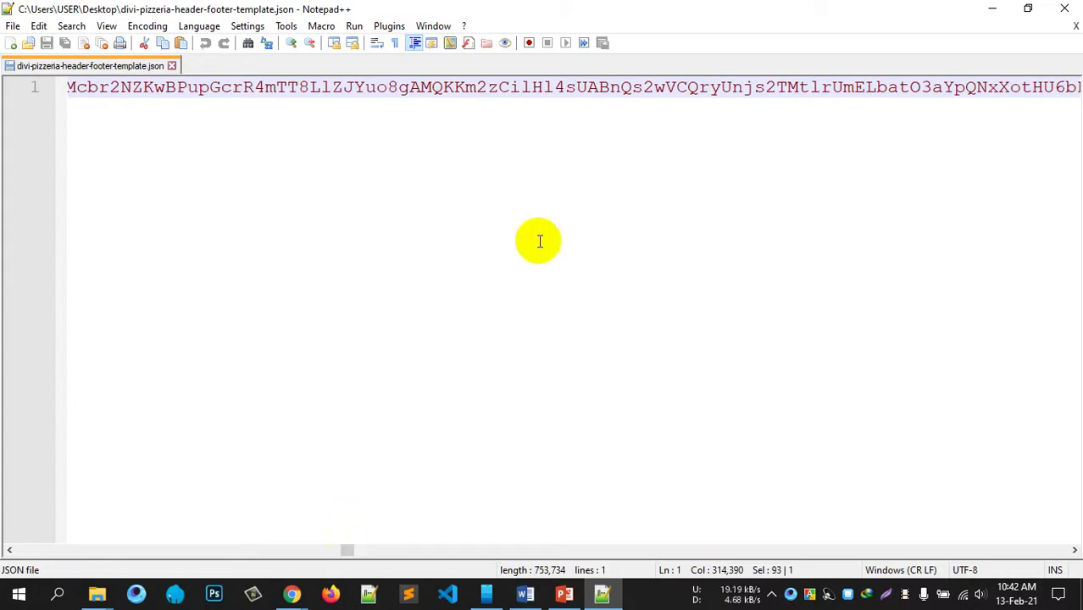
pyautogui.doubleClick(409, 96)
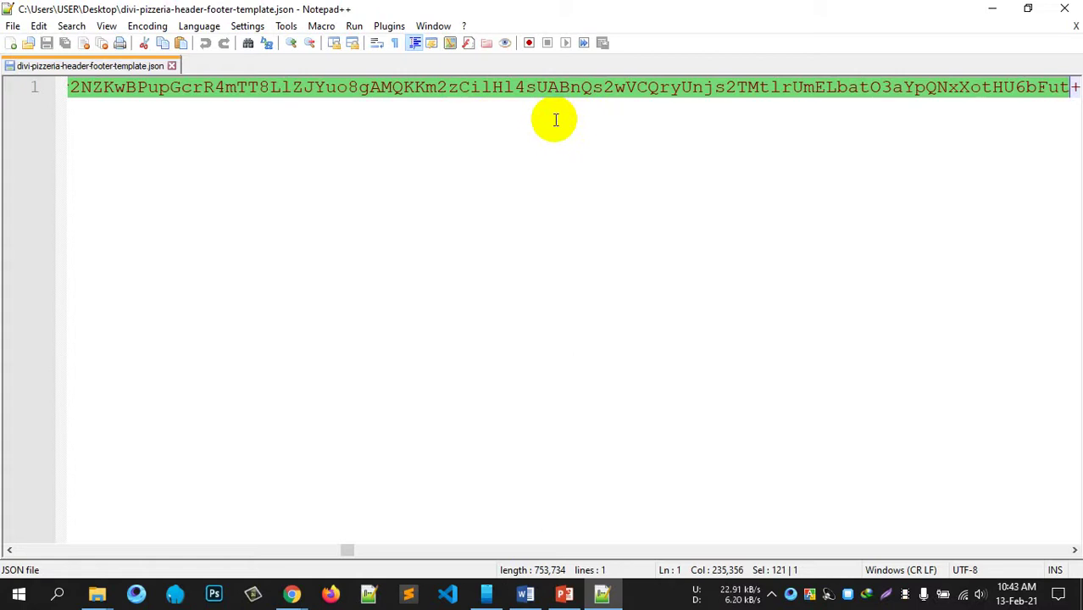
# Step: Inspect a 121-character encoded string in the template JSON, then minimise Notepad++
pyautogui.click(278, 87)
pyautogui.click(334, 87)
pyautogui.doubleClick(334, 86)
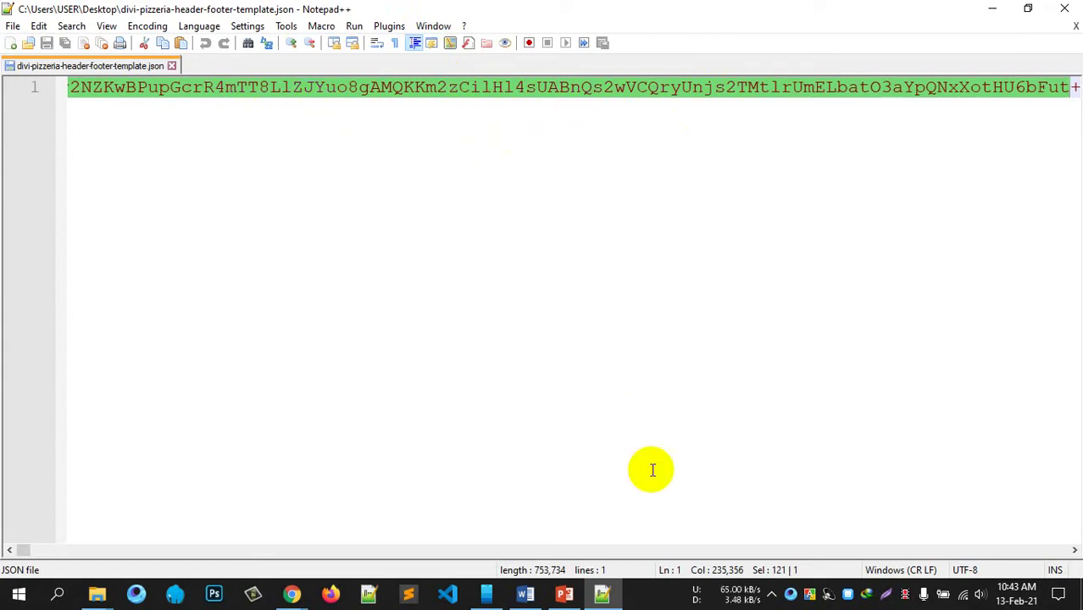
pyautogui.moveTo(23, 550); pyautogui.dragTo(1069, 542)
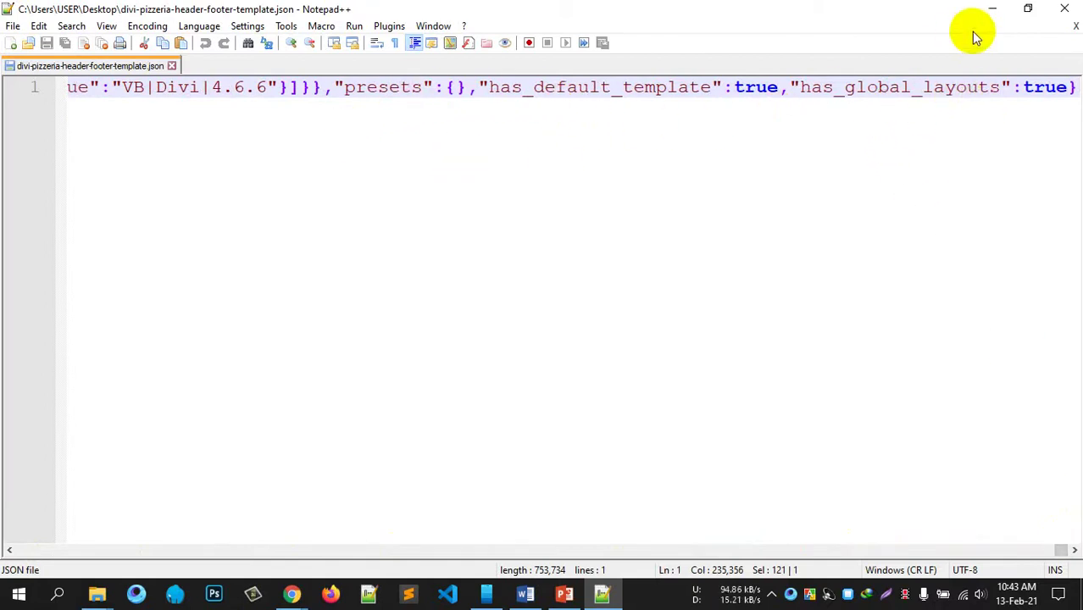
pyautogui.click(992, 9)
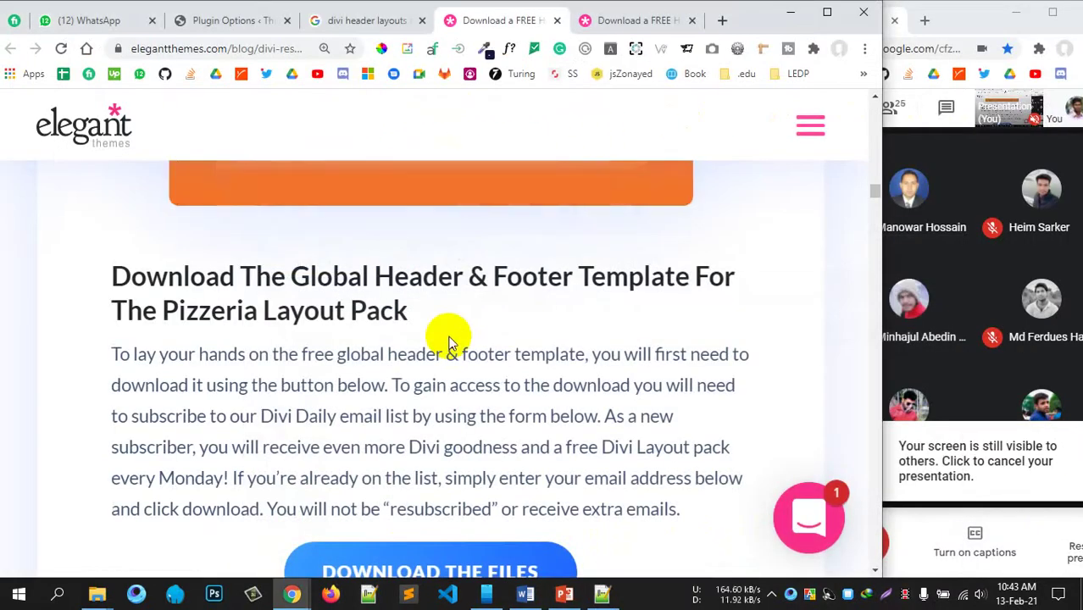
# Step: Start a new Divi Theme Builder template and assign it to All Pages
pyautogui.hotkey('ctrl', '2')
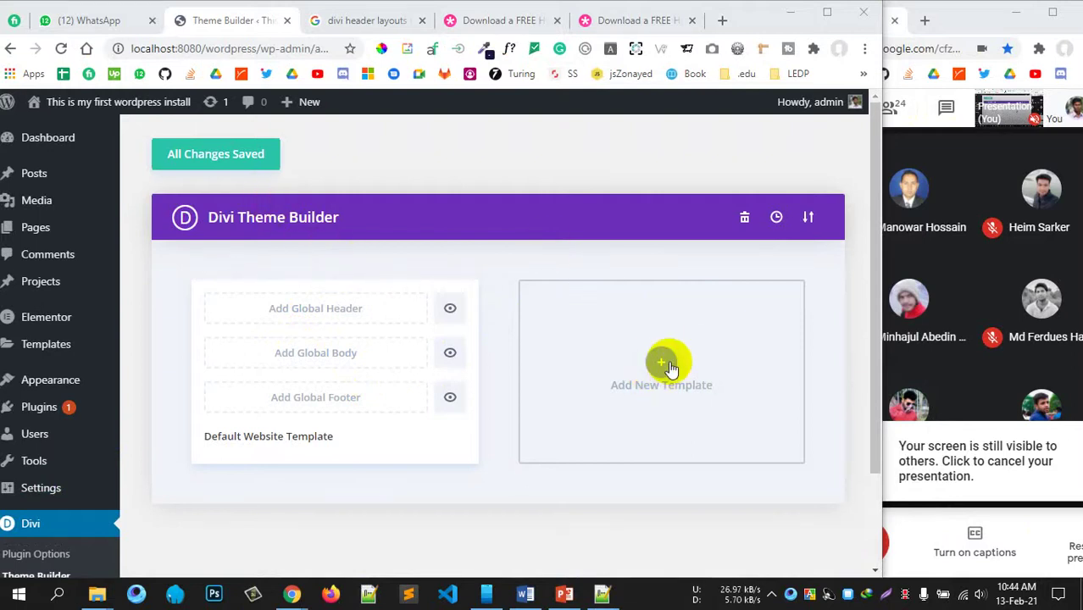
pyautogui.scroll(-2, 665, 366)
pyautogui.scroll(1, 670, 366)
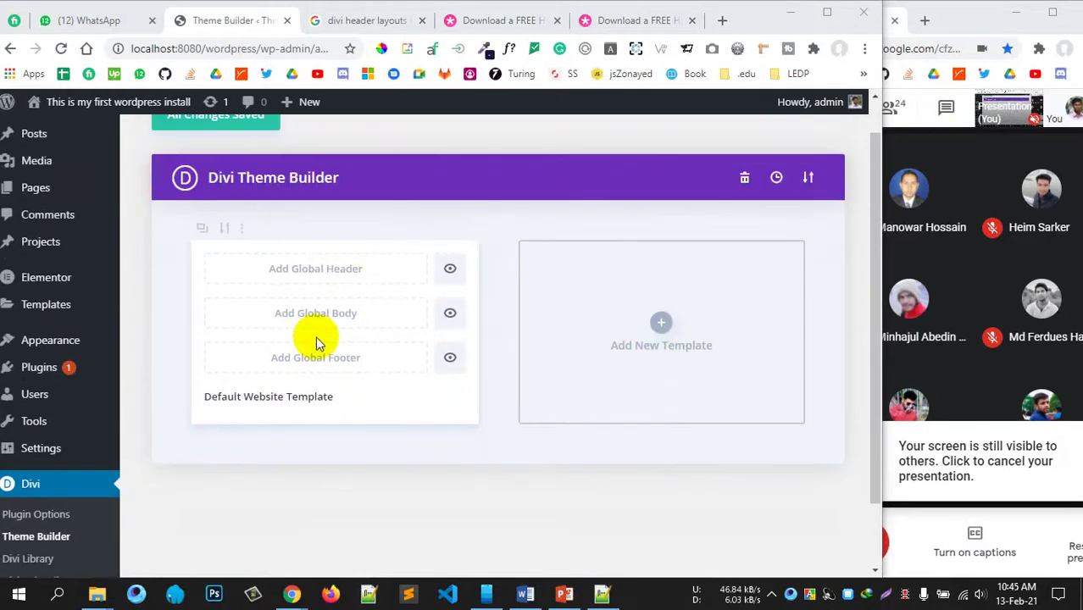
pyautogui.click(660, 326)
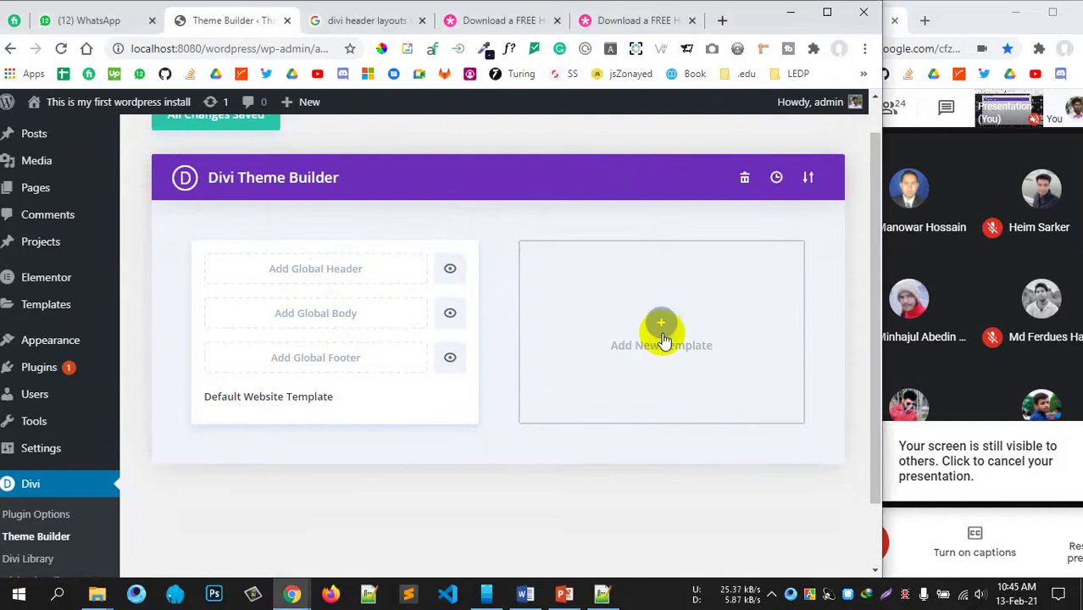
pyautogui.moveTo(603, 313)
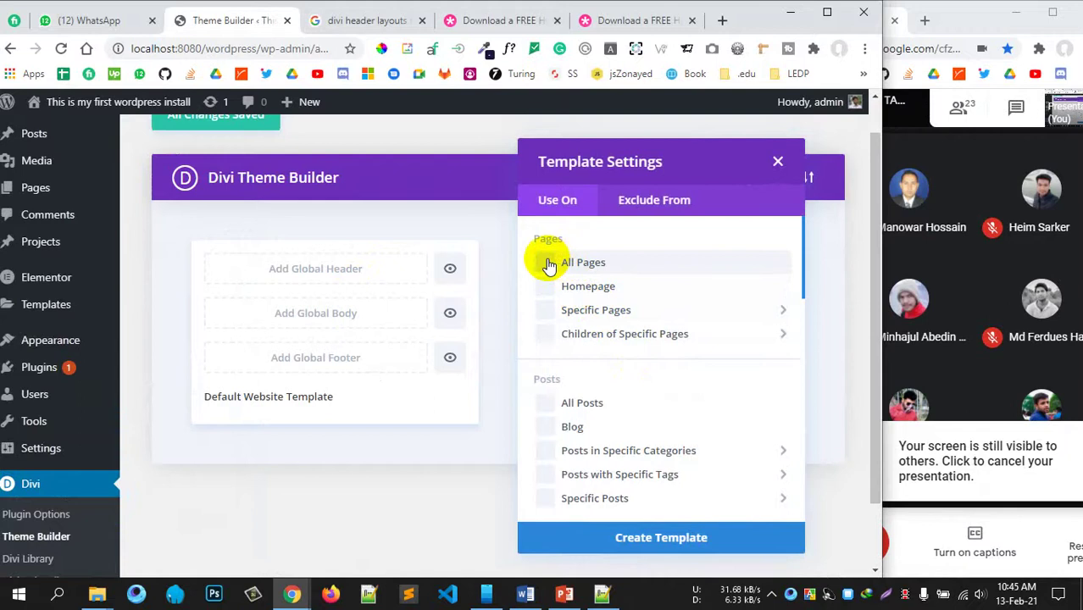
pyautogui.click(549, 265)
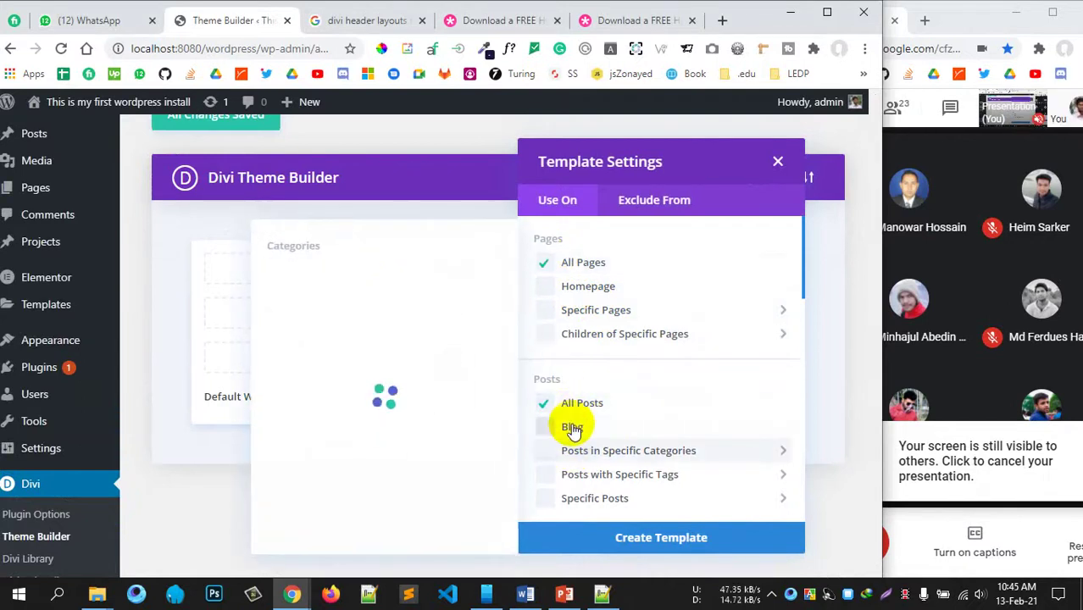
# Step: Create the template for All Pages and All Posts and open its portability export options
pyautogui.scroll(-2, 641, 476)
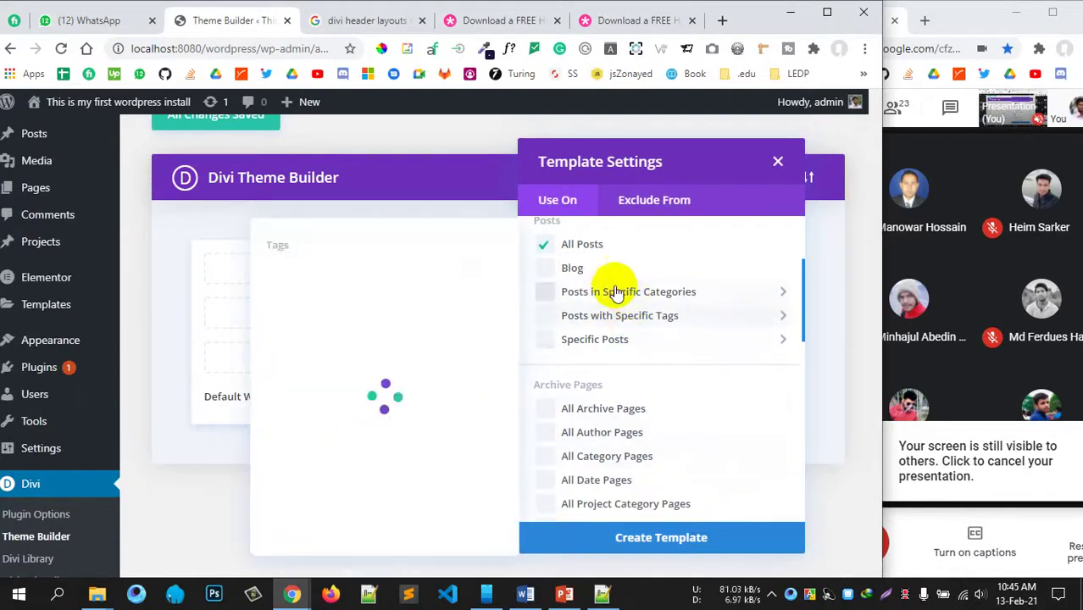
pyautogui.moveTo(596, 295)
pyautogui.scroll(-3, 610, 452)
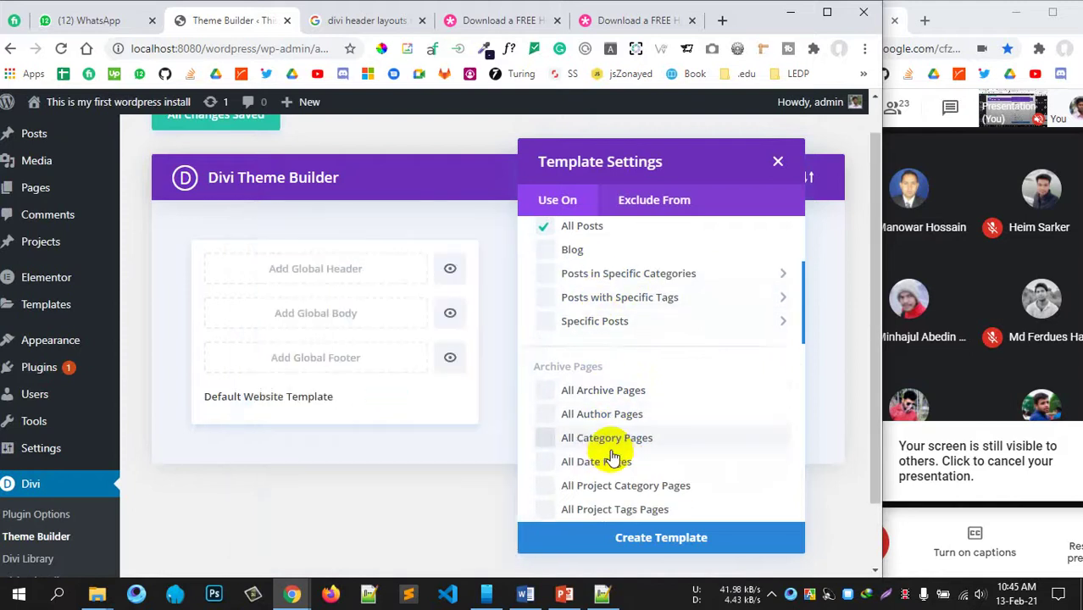
pyautogui.scroll(5, 612, 412)
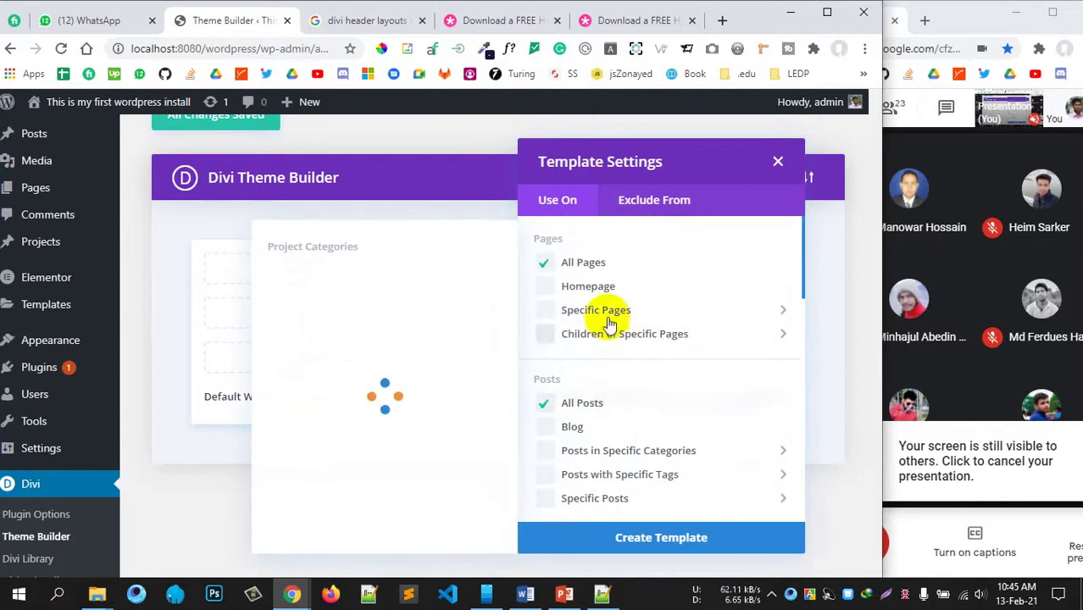
pyautogui.scroll(-1, 593, 318)
pyautogui.scroll(2, 607, 330)
pyautogui.click(648, 542)
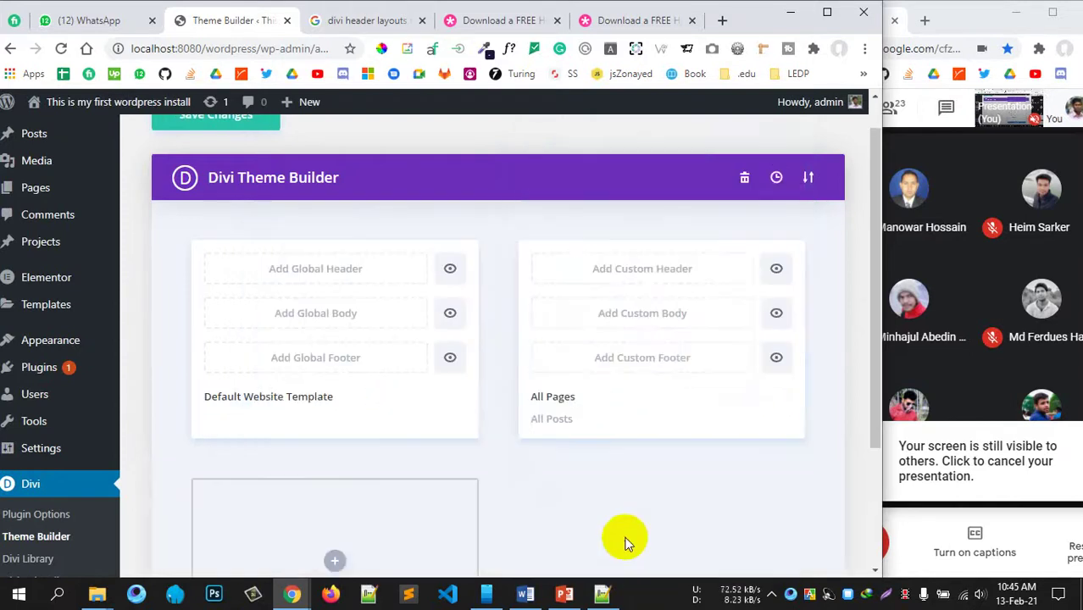
pyautogui.moveTo(646, 321)
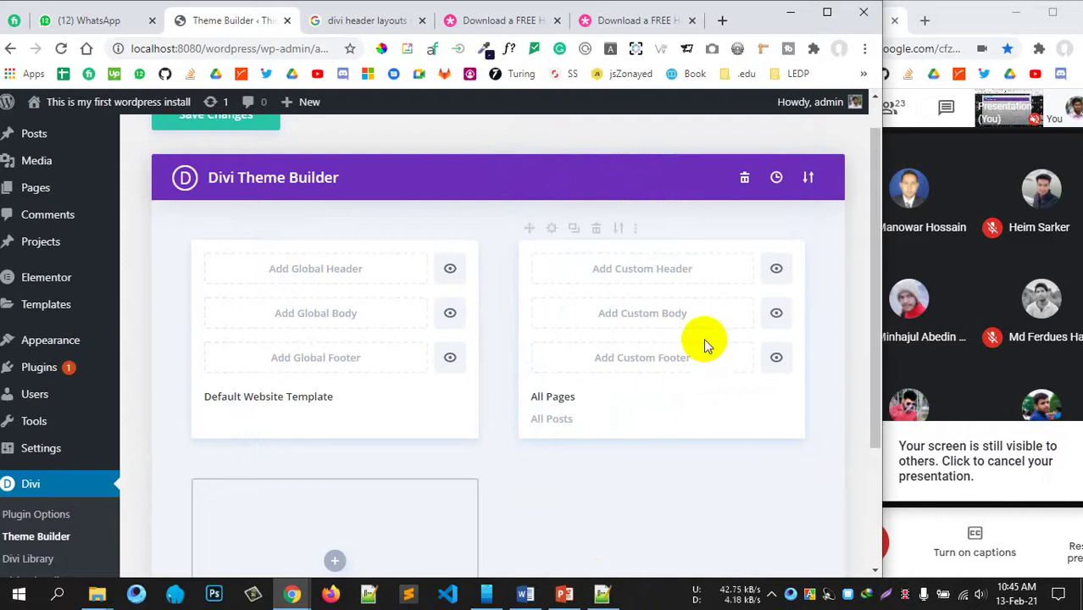
pyautogui.click(621, 230)
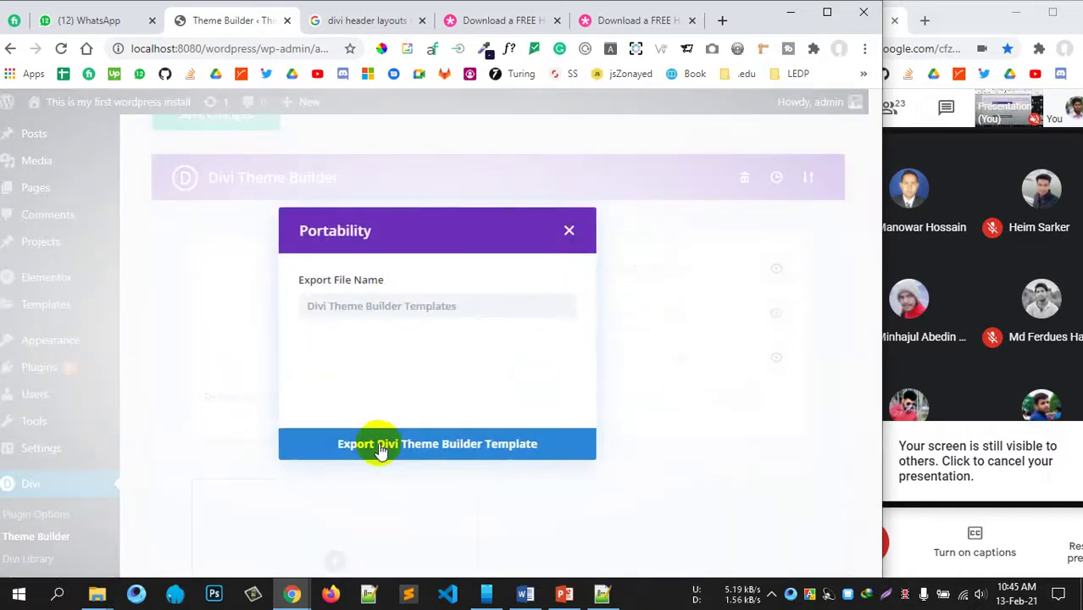
# Step: Choose the pizzeria header-footer template json as the import file in Theme Builder's portability dialog
pyautogui.click(569, 231)
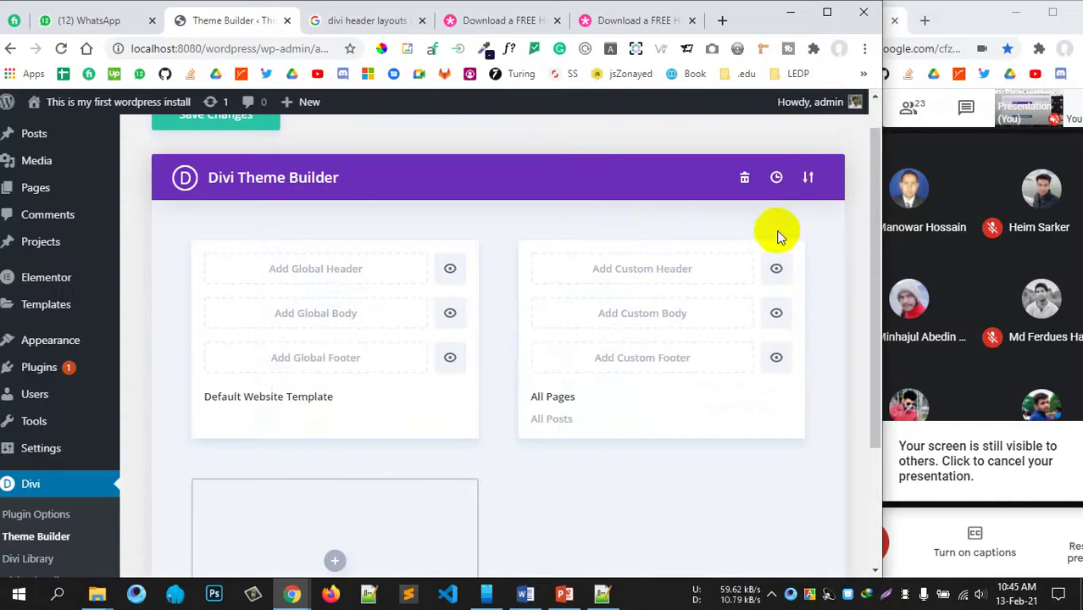
pyautogui.click(808, 177)
pyautogui.click(390, 254)
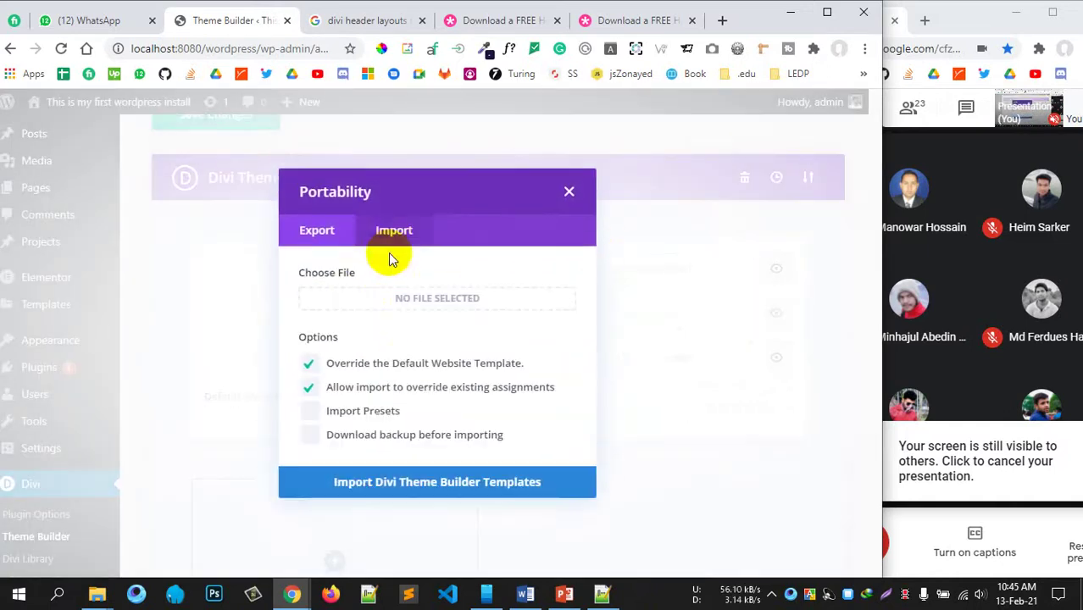
pyautogui.moveTo(96, 593)
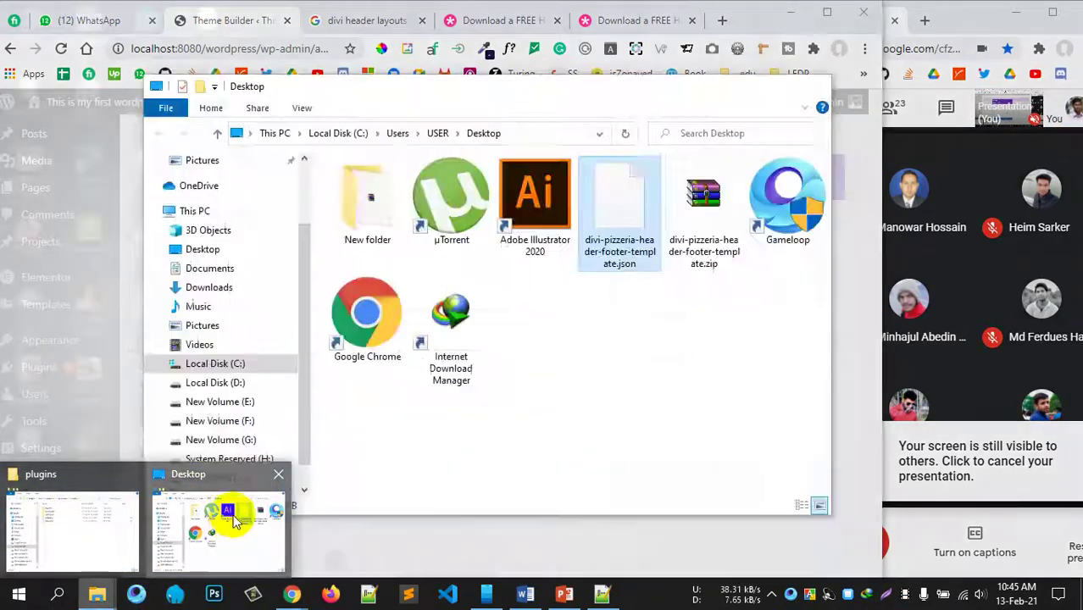
pyautogui.click(230, 511)
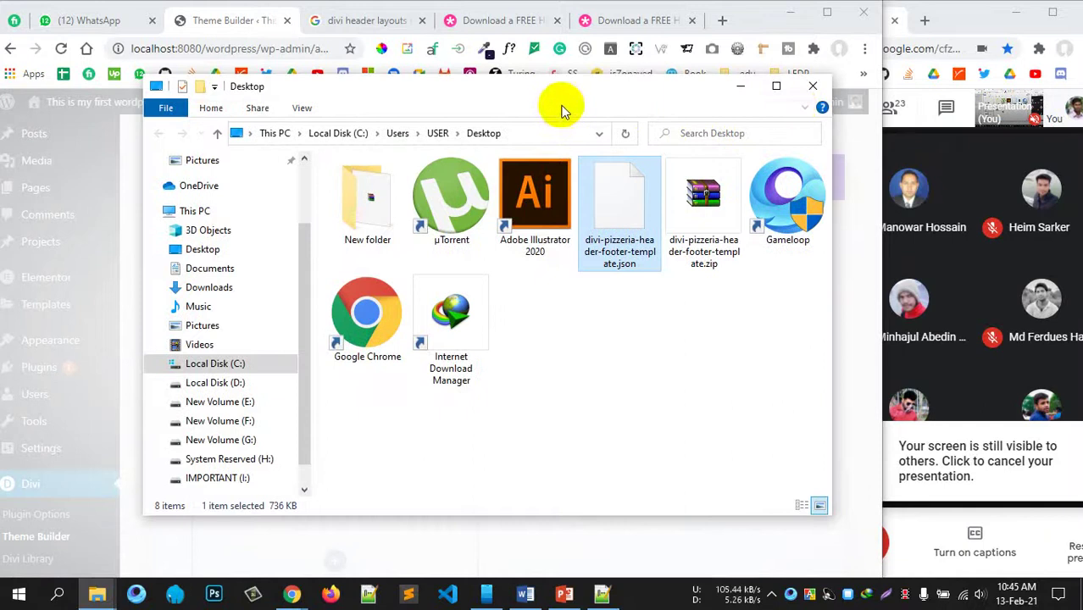
pyautogui.moveTo(476, 88); pyautogui.dragTo(813, 88)
pyautogui.moveTo(933, 222); pyautogui.dragTo(443, 293)
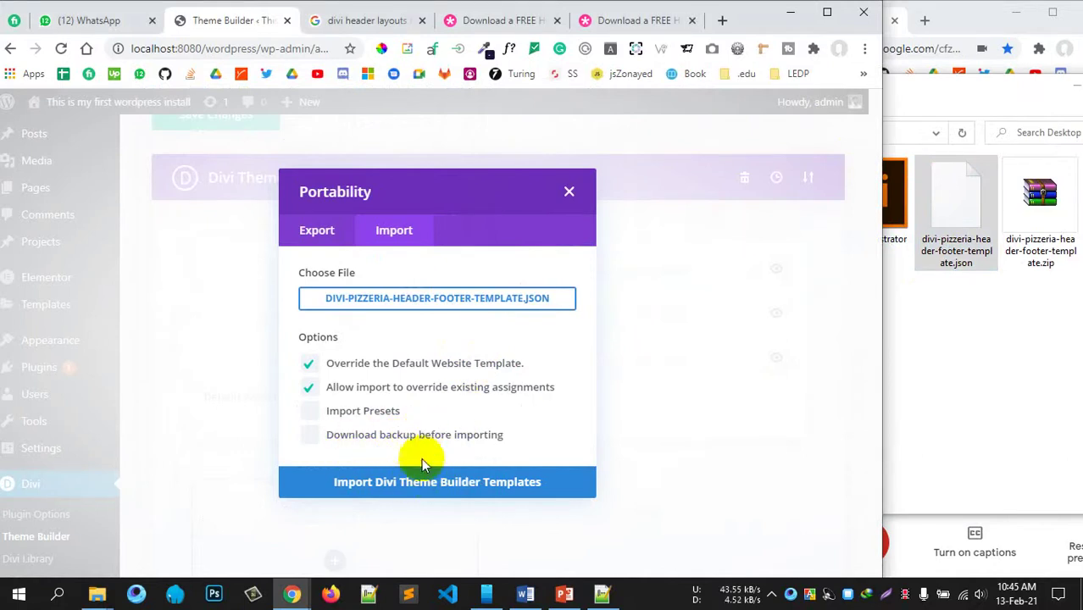
# Step: Import the template, adding a Global Header and Footer, and open the Global Header for editing
pyautogui.click(416, 483)
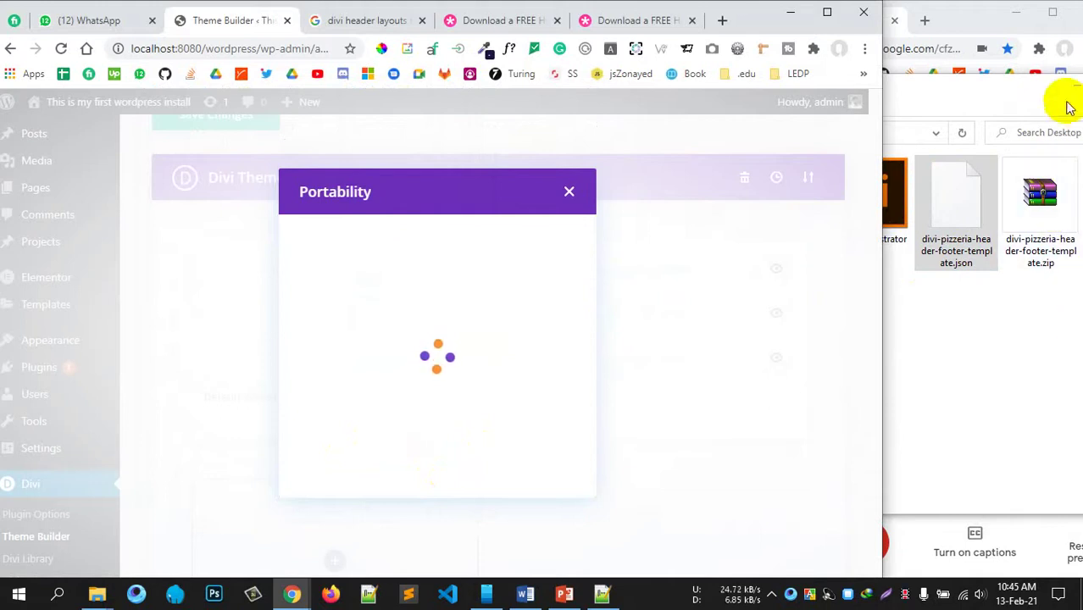
pyautogui.click(1074, 88)
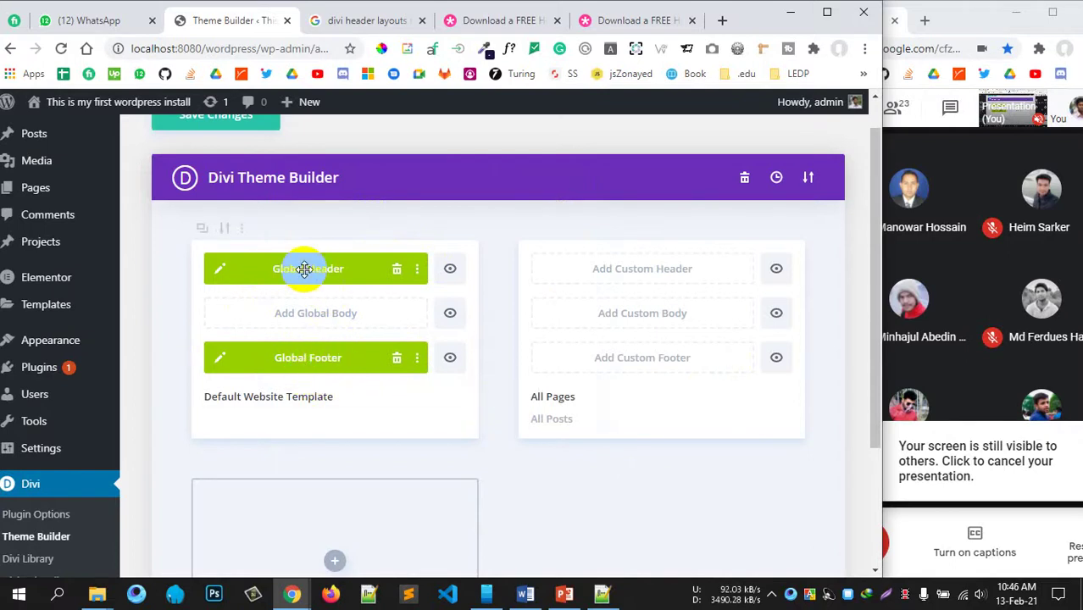
pyautogui.click(221, 269)
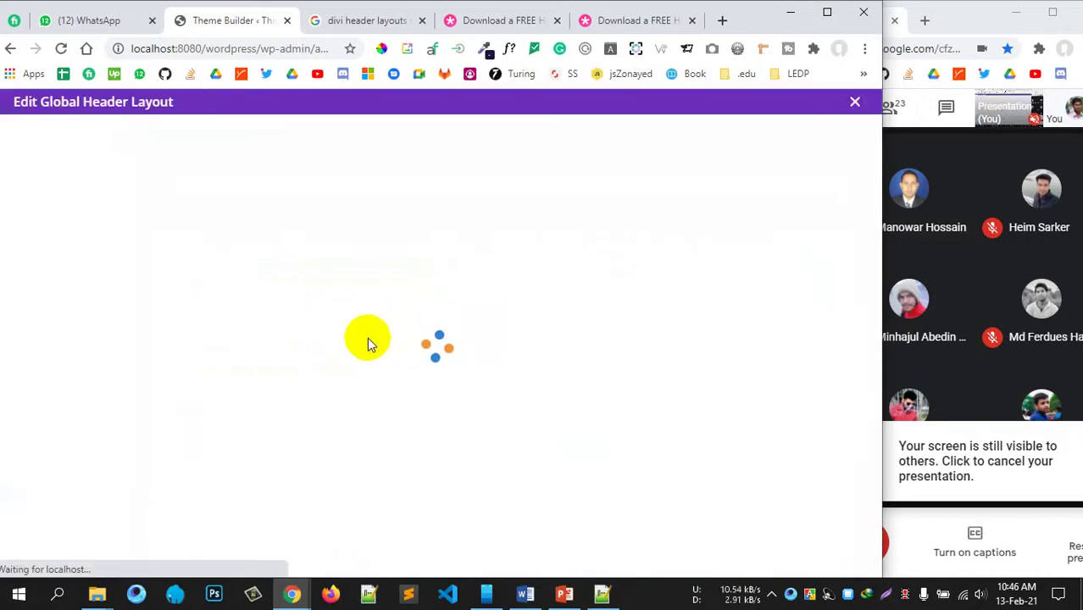
# Step: Change the Google search to 'divi posts page layout download'
pyautogui.click(387, 26)
pyautogui.moveTo(326, 123); pyautogui.dragTo(395, 131)
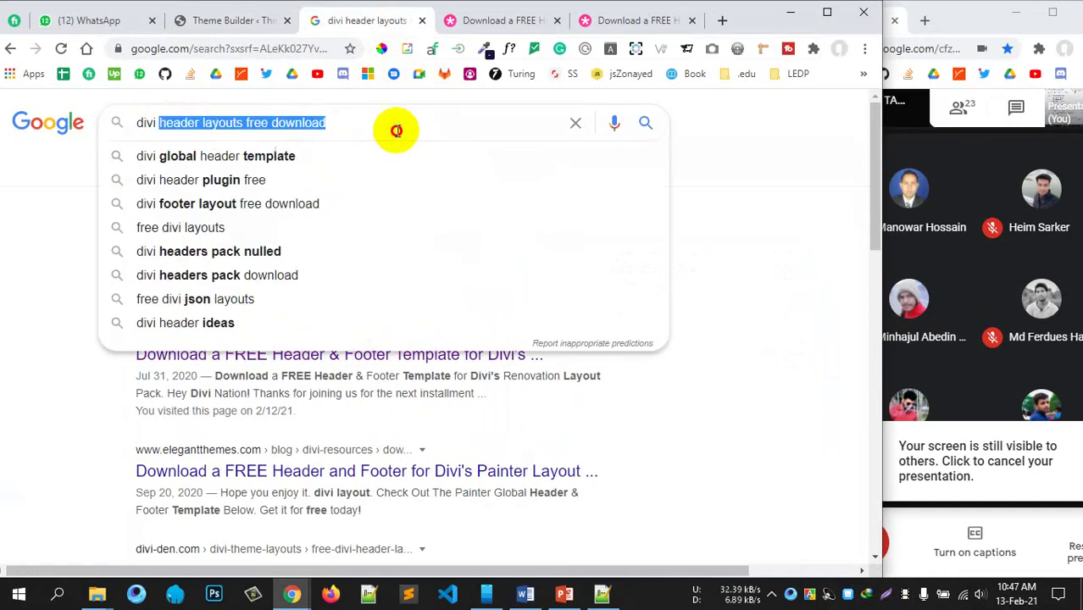
pyautogui.press('BackSpace')
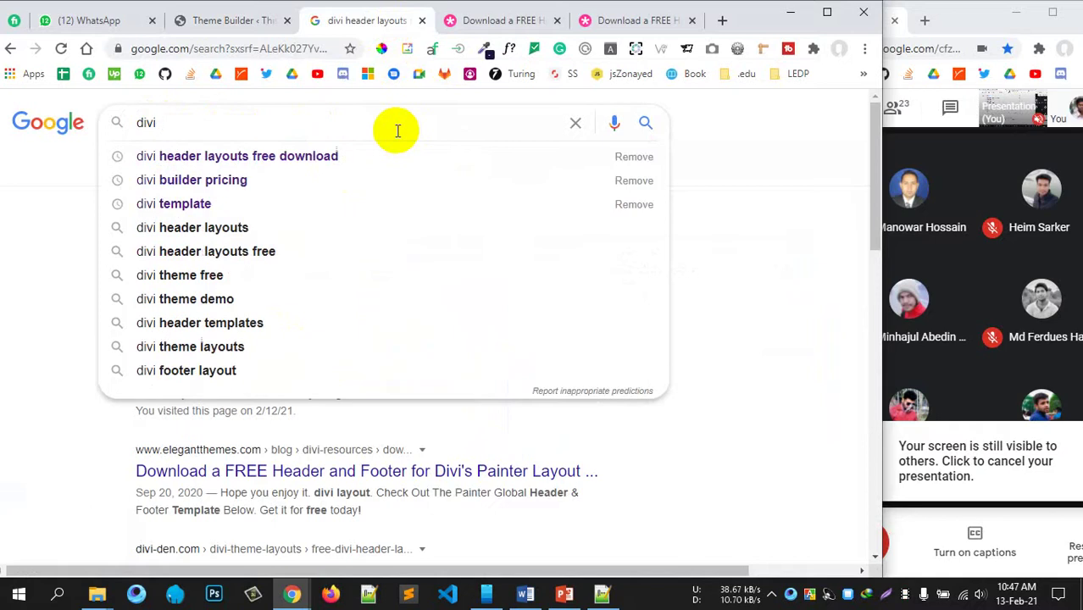
pyautogui.write('posts')
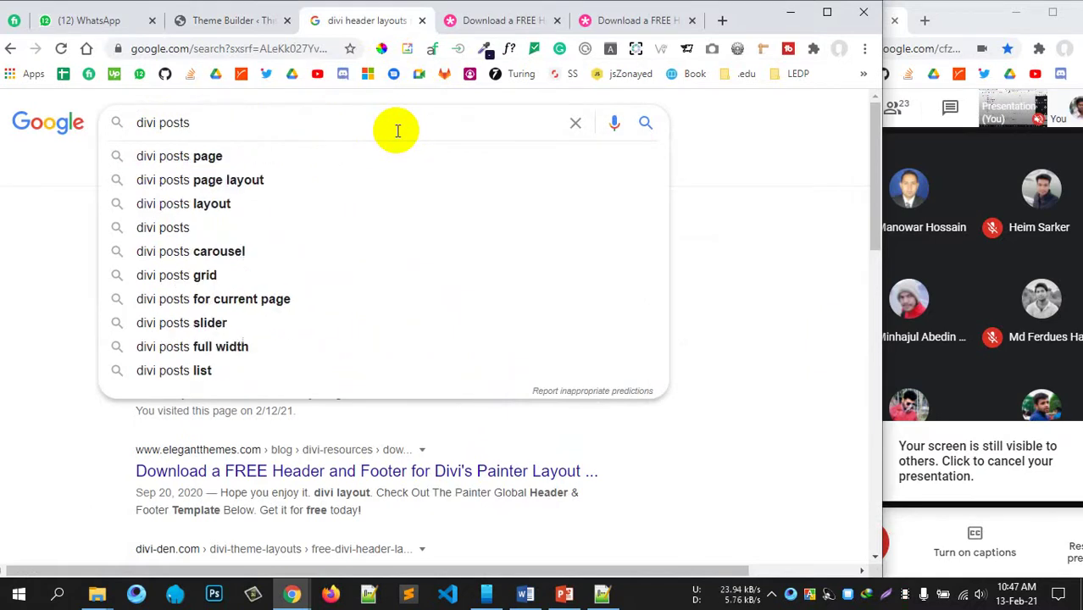
pyautogui.click(286, 180)
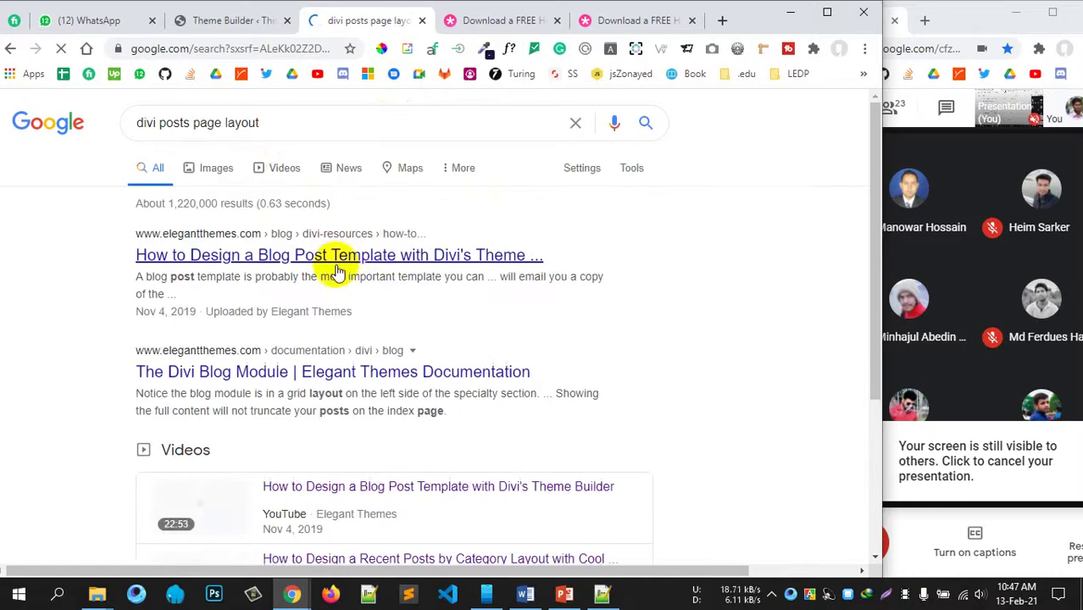
pyautogui.click(282, 122)
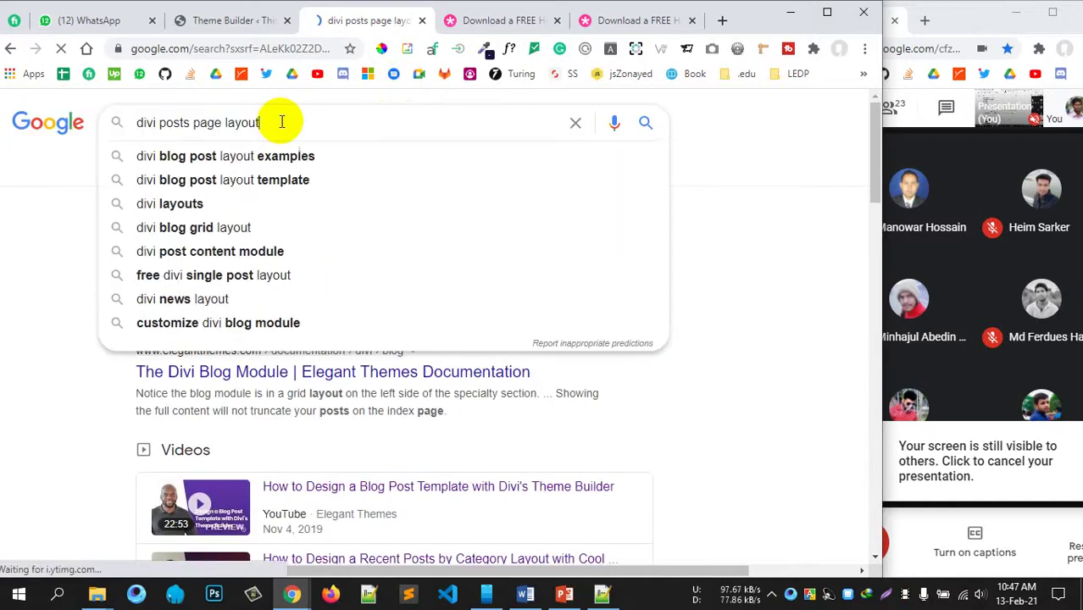
pyautogui.write('dow')
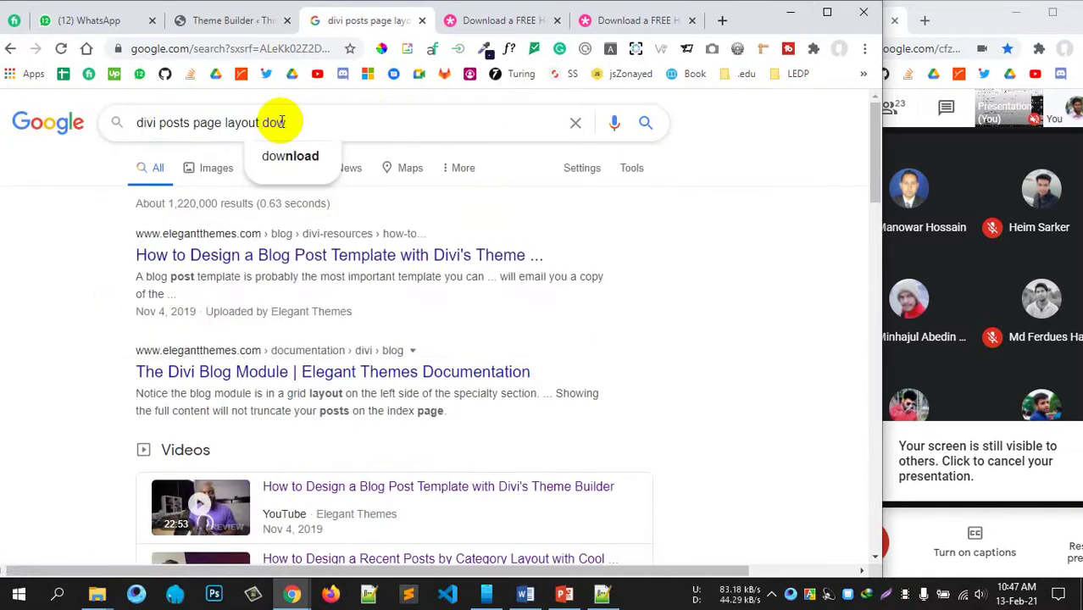
pyautogui.click(290, 156)
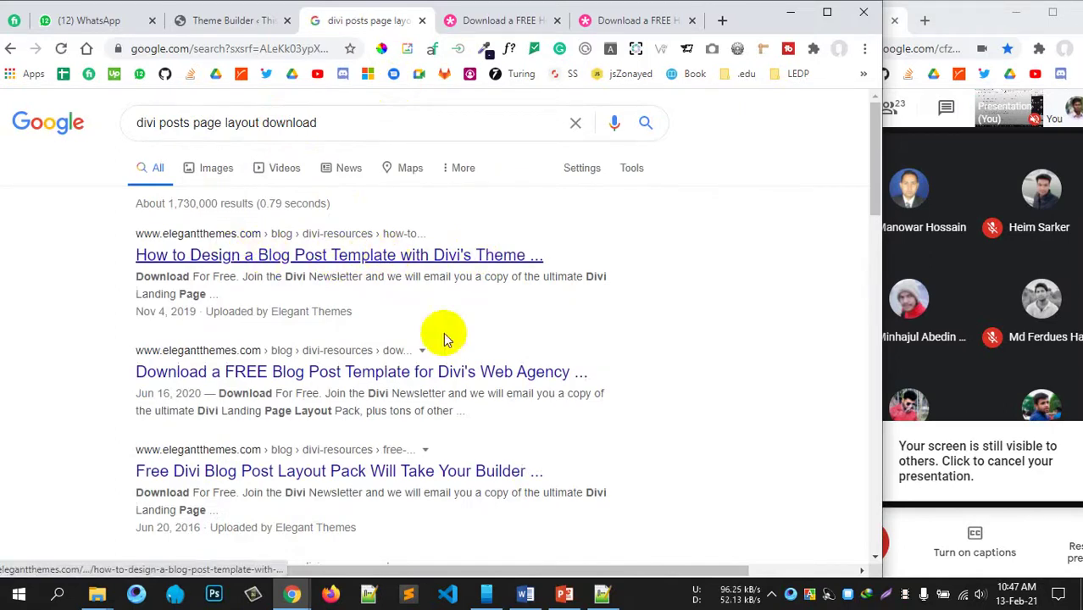
# Step: Open the Web Agency blog post template result in a new tab and close the old download tabs
pyautogui.scroll(-2, 446, 344)
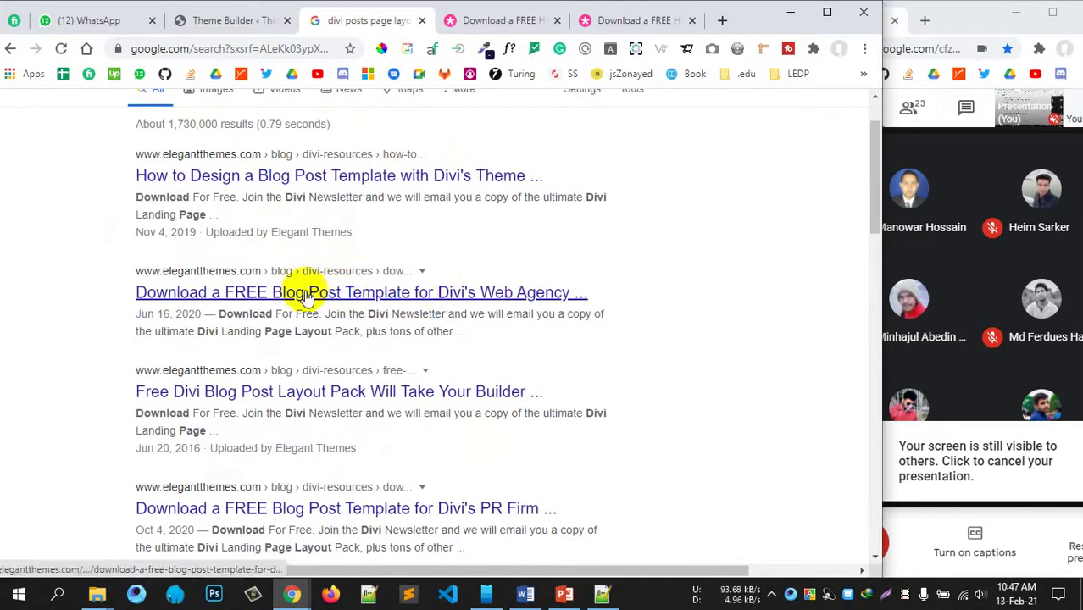
pyautogui.middleClick(377, 294)
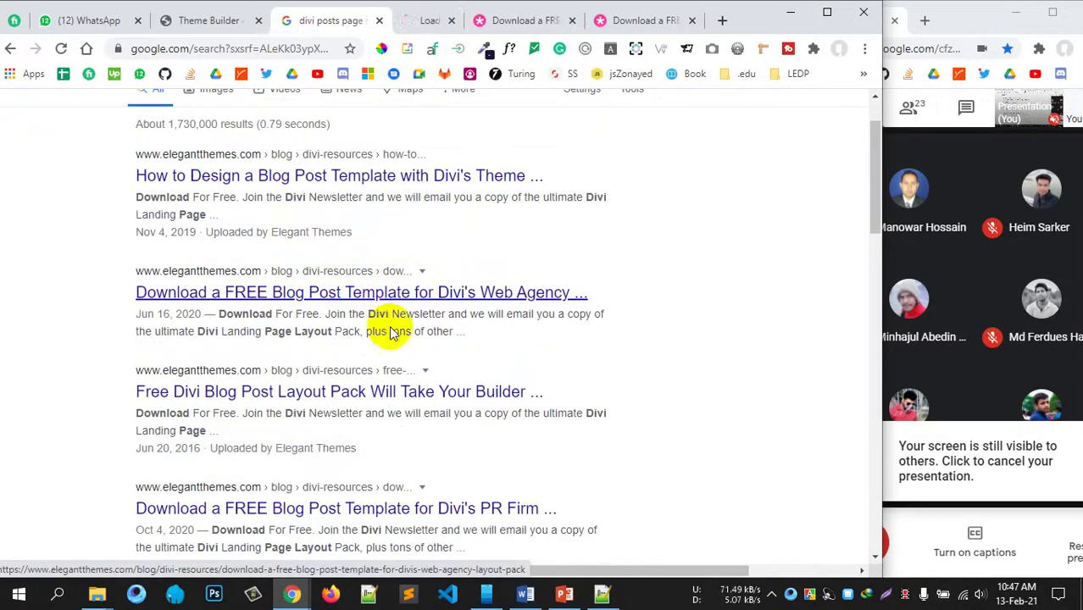
pyautogui.click(549, 29)
pyautogui.click(580, 20)
pyautogui.click(580, 20)
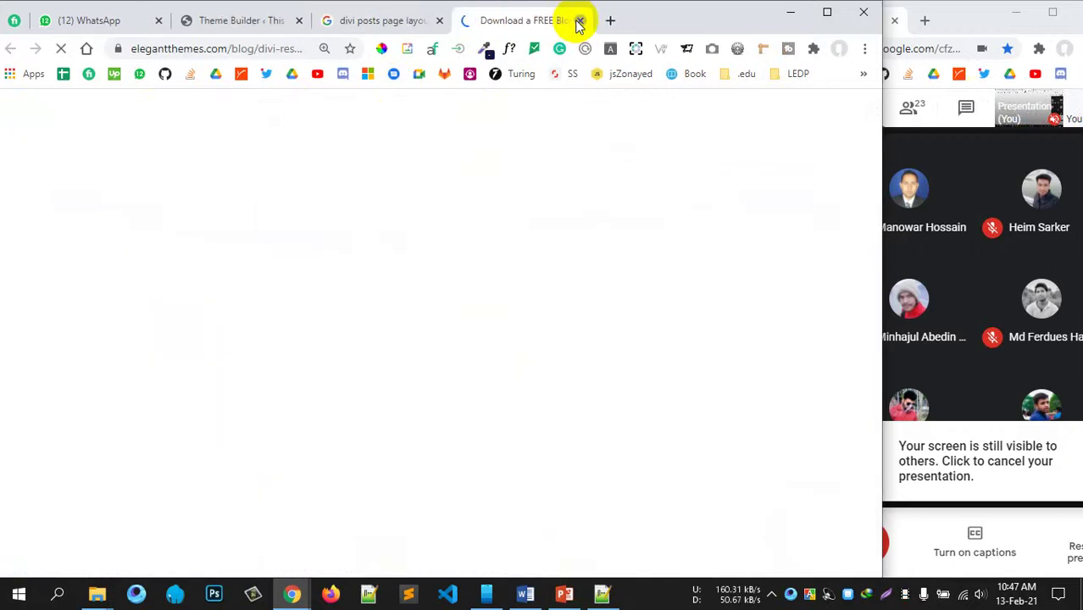
pyautogui.click(580, 21)
pyautogui.middleClick(276, 292)
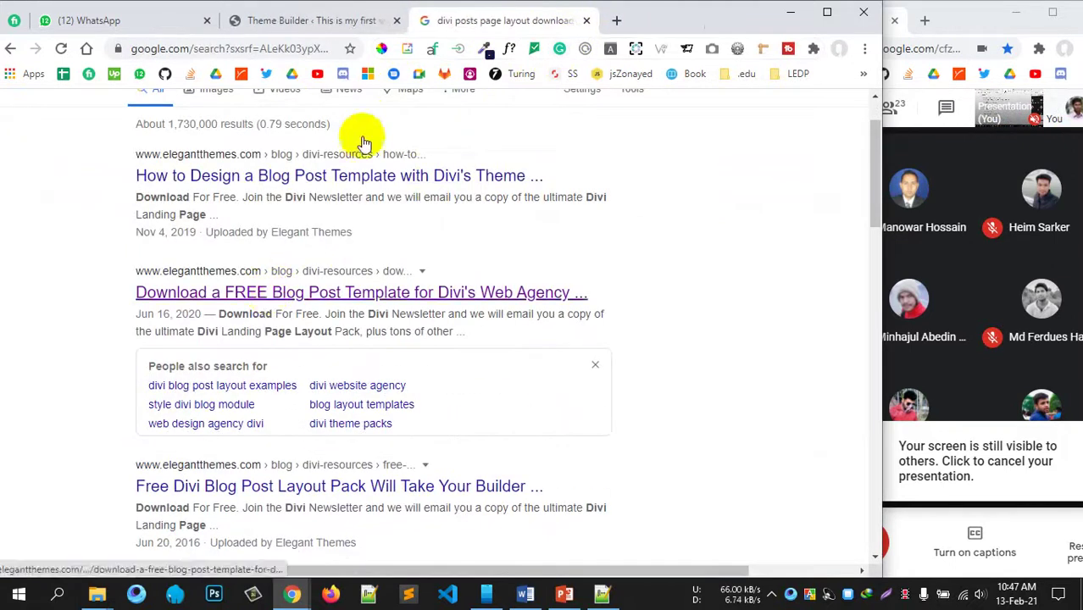
pyautogui.click(280, 20)
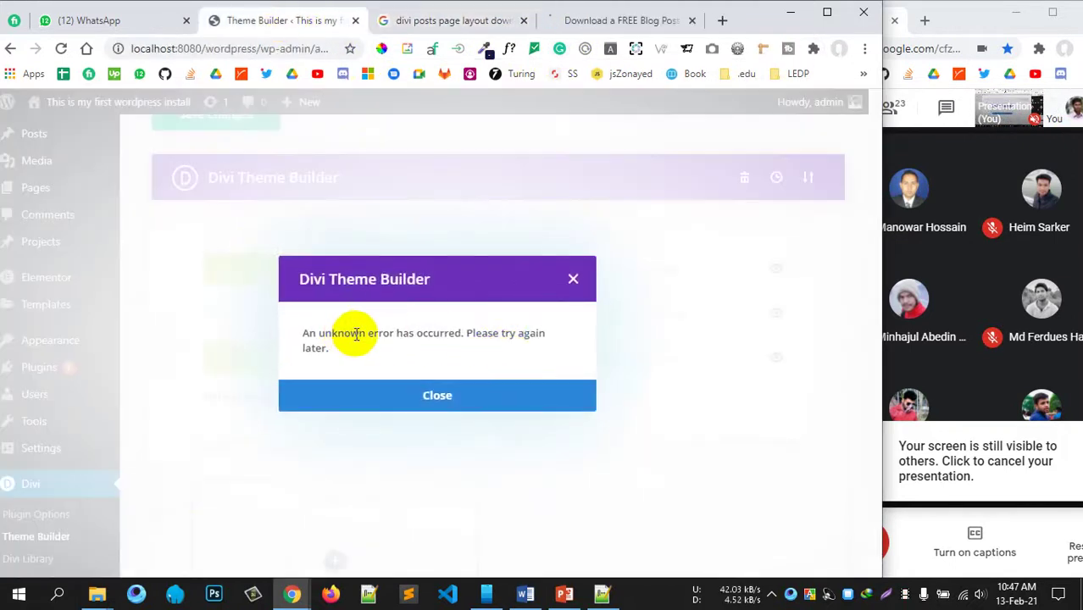
# Step: Close the 'An unknown error has occurred' message in Divi Theme Builder
pyautogui.moveTo(356, 333); pyautogui.dragTo(510, 336)
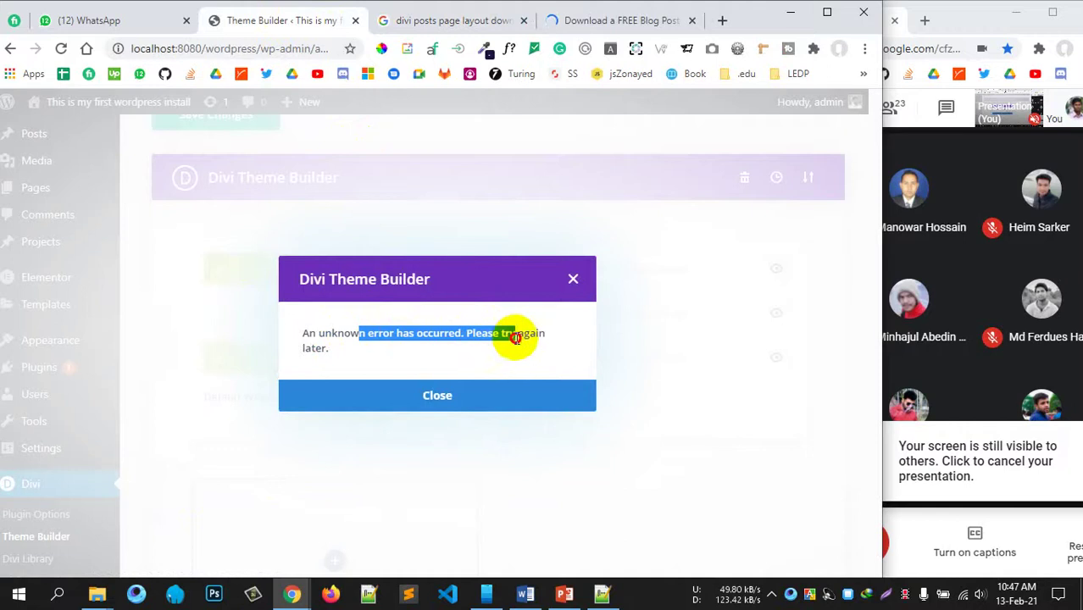
pyautogui.click(481, 370)
pyautogui.click(568, 281)
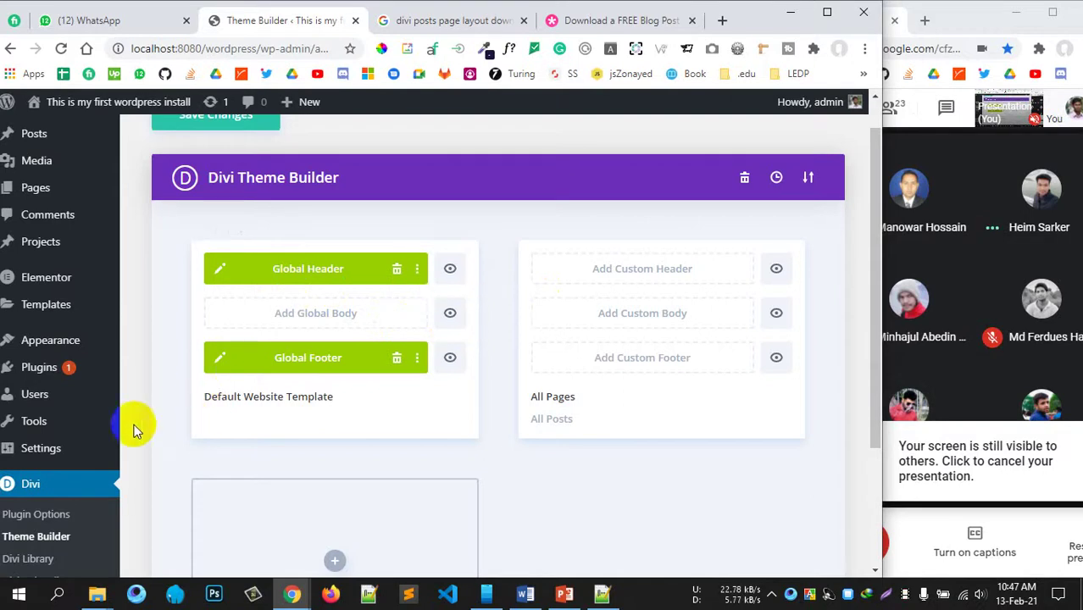
pyautogui.scroll(1, 138, 425)
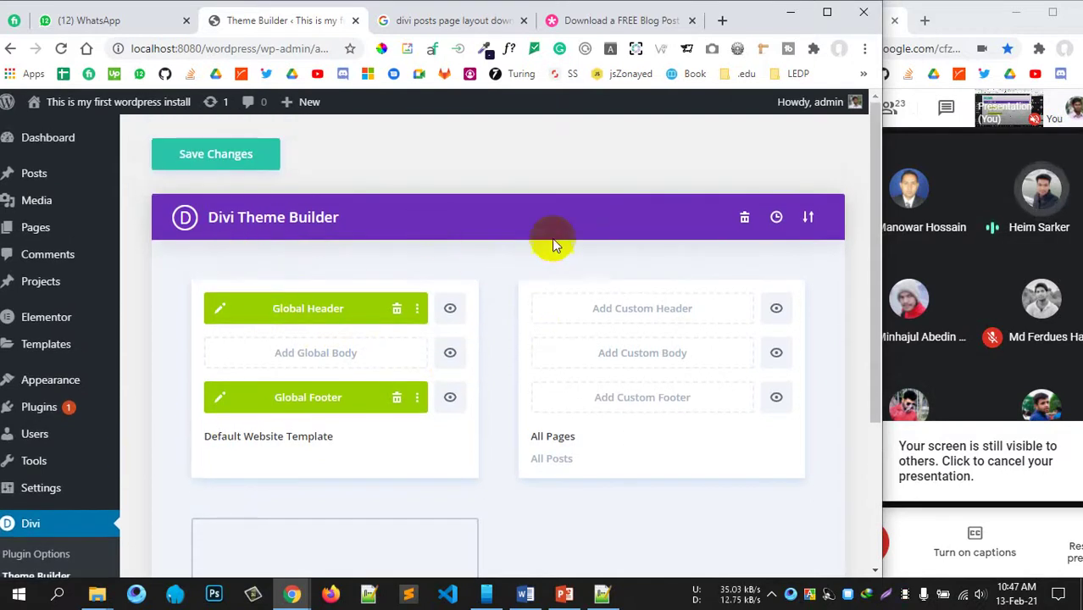
# Step: Look over the Web Agency blog post template page, then return to Theme Builder
pyautogui.click(590, 23)
pyautogui.scroll(-10, 516, 362)
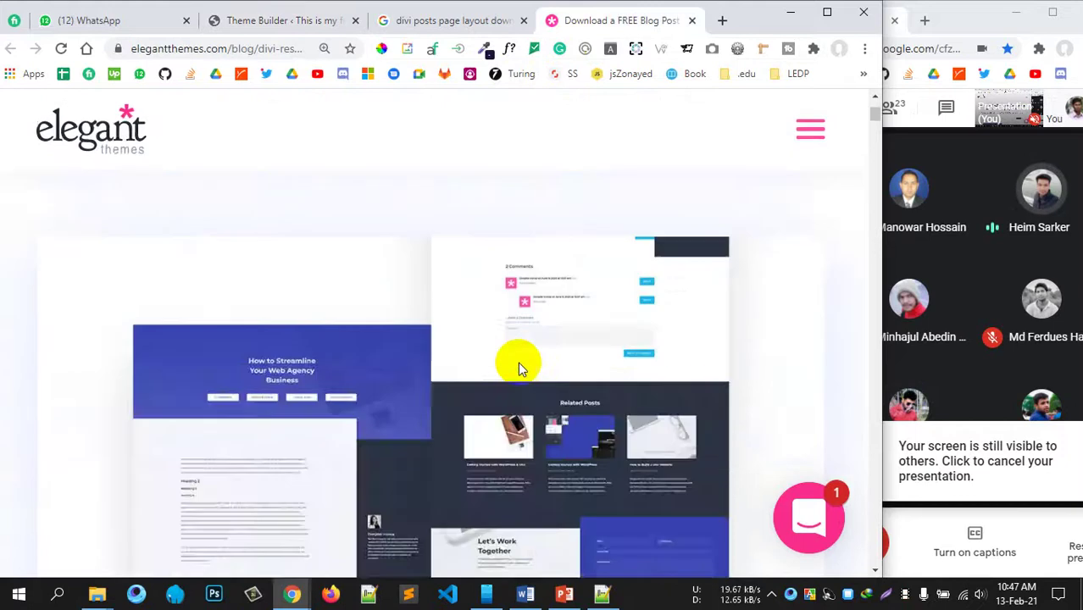
pyautogui.scroll(-5, 516, 361)
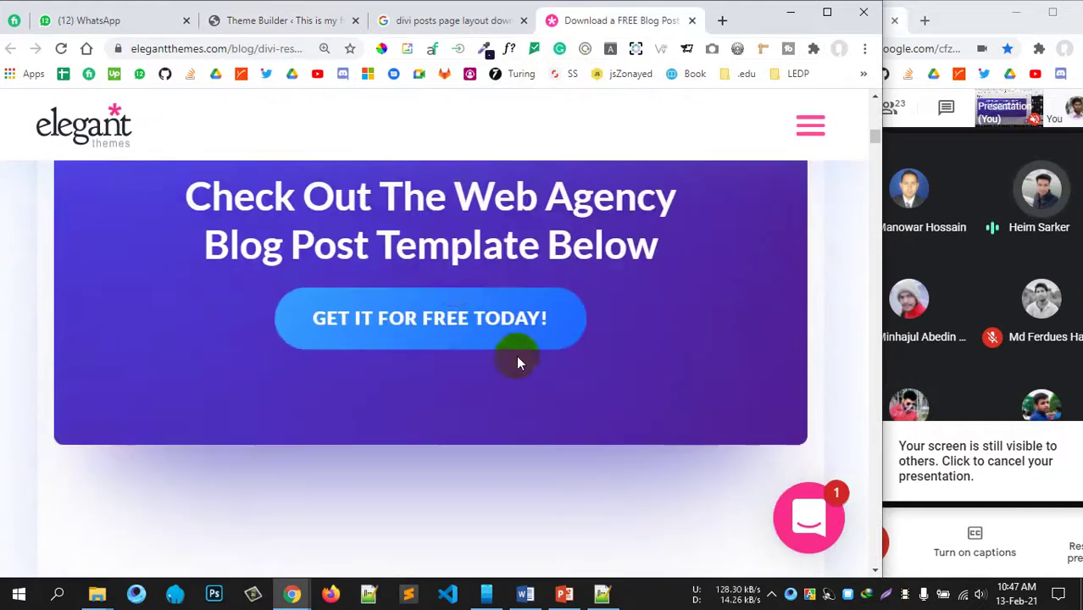
pyautogui.scroll(2, 551, 322)
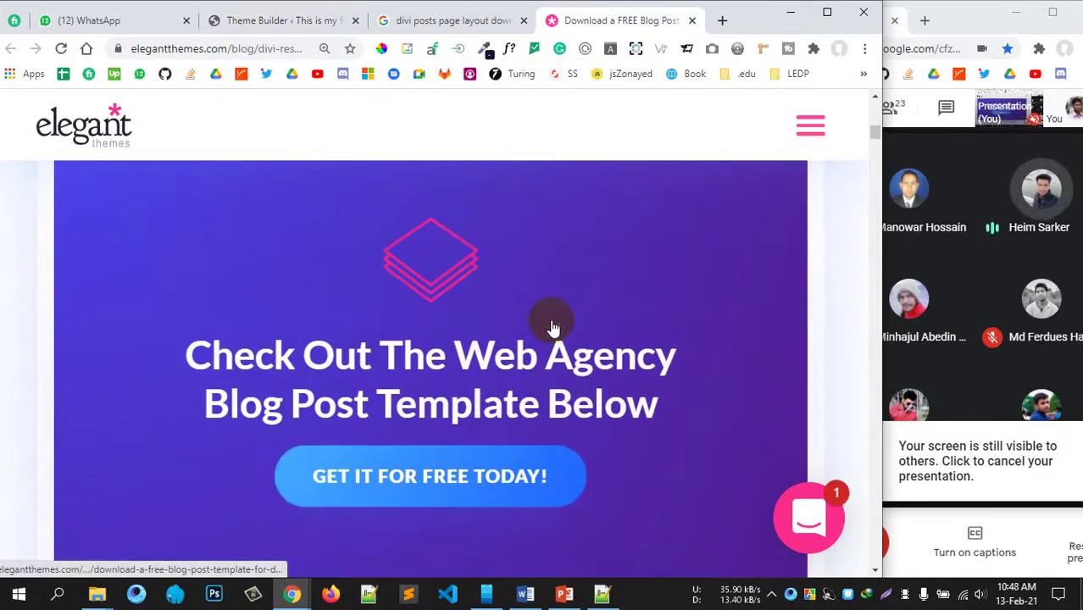
pyautogui.scroll(-2, 551, 320)
pyautogui.scroll(2, 490, 278)
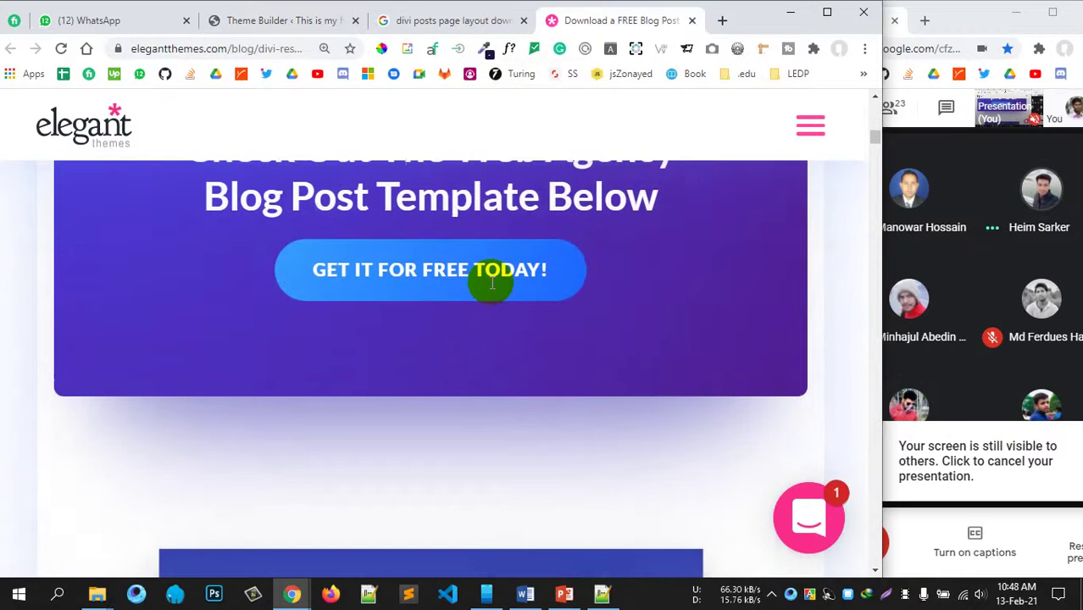
pyautogui.click(288, 23)
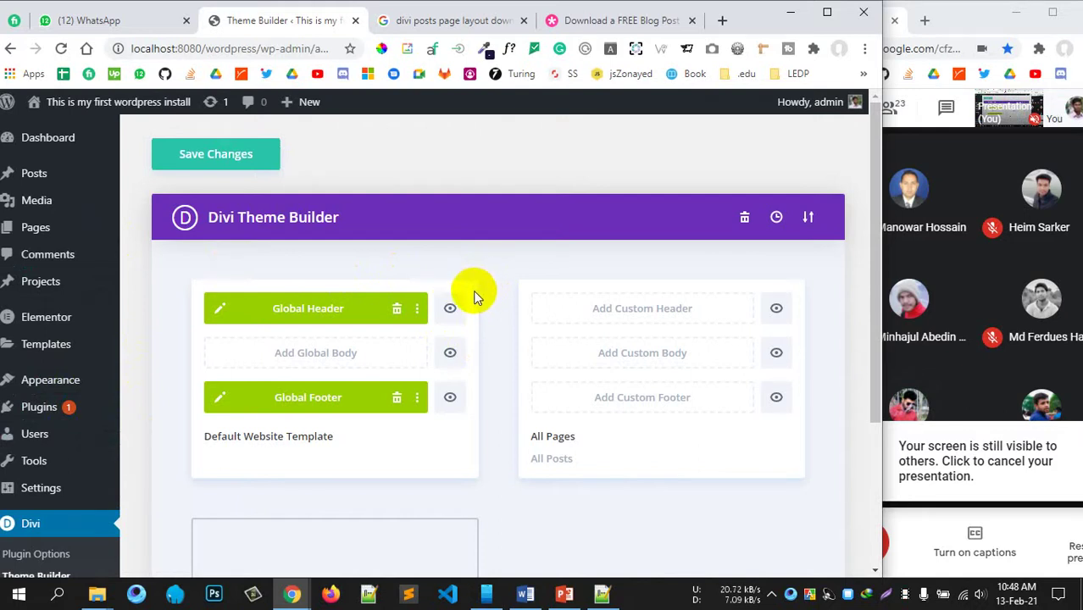
# Step: Enter an email in the Download For Free box and scroll to the DOWNLOAD THE FILES button
pyautogui.click(601, 19)
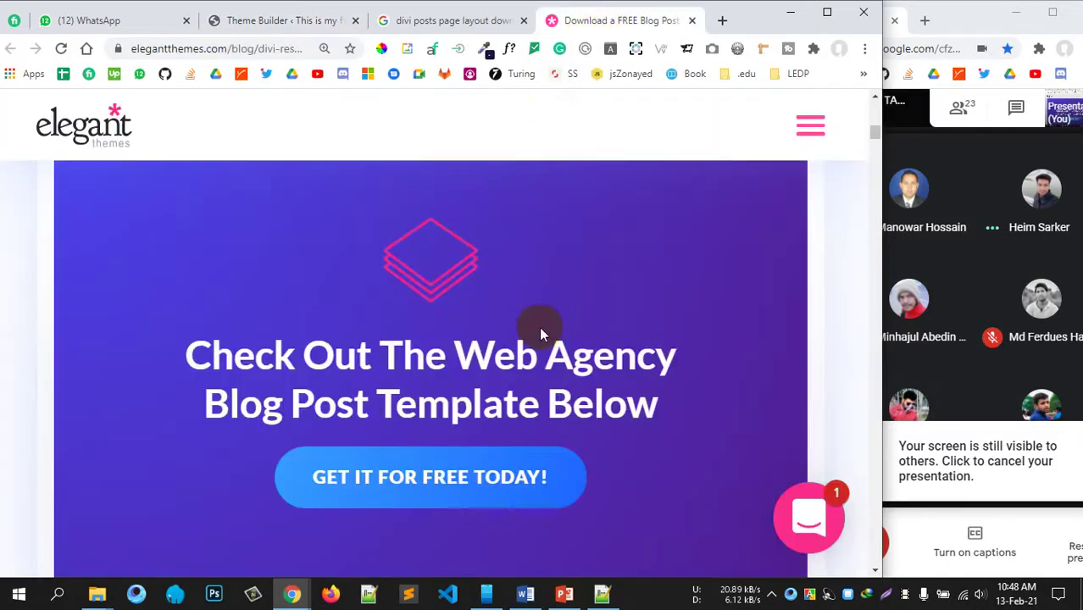
pyautogui.scroll(-10, 539, 327)
pyautogui.scroll(-15, 539, 330)
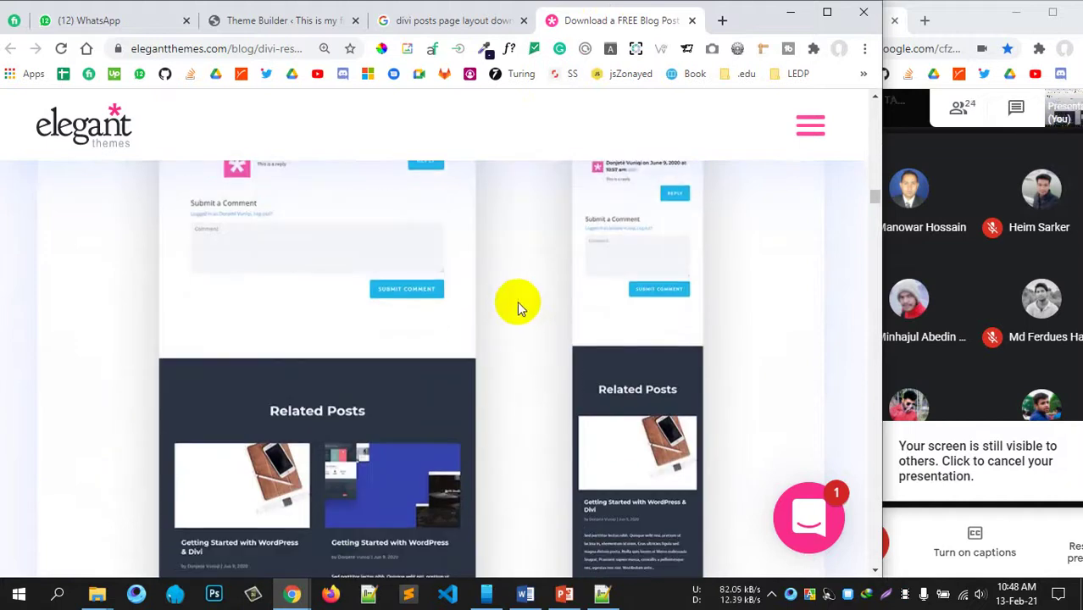
pyautogui.scroll(-5, 517, 301)
pyautogui.scroll(-5, 516, 300)
pyautogui.scroll(3, 514, 287)
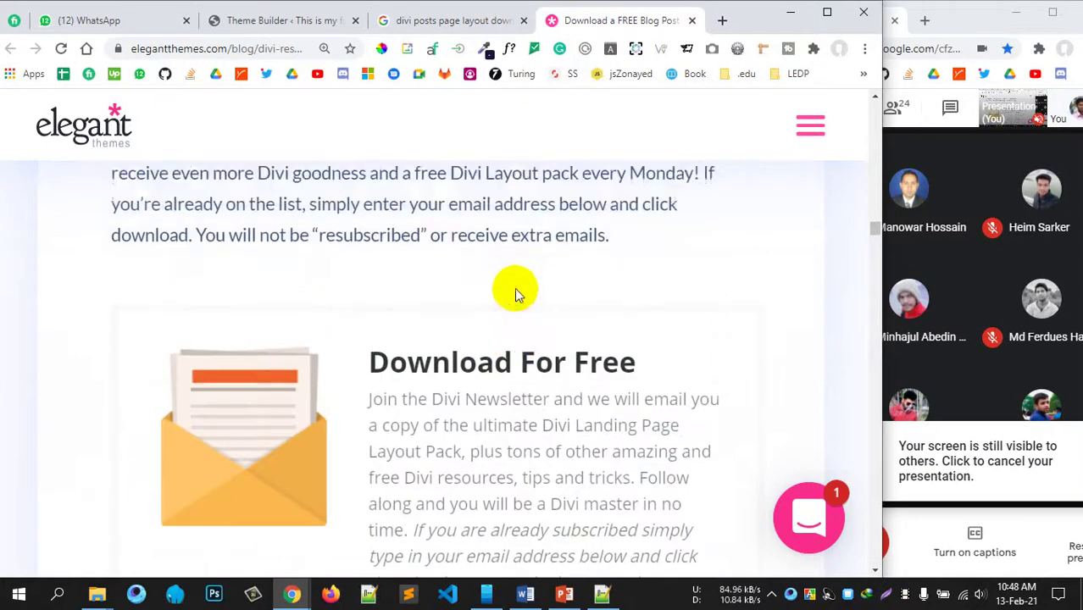
pyautogui.scroll(-4, 515, 288)
pyautogui.scroll(-5, 476, 288)
pyautogui.scroll(2, 476, 288)
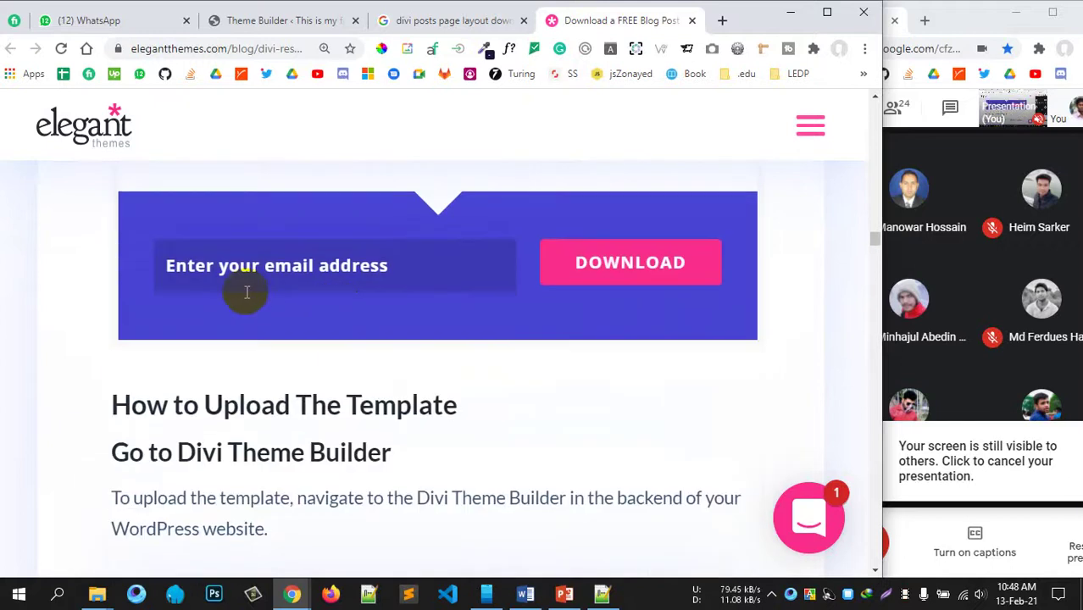
pyautogui.scroll(1, 377, 283)
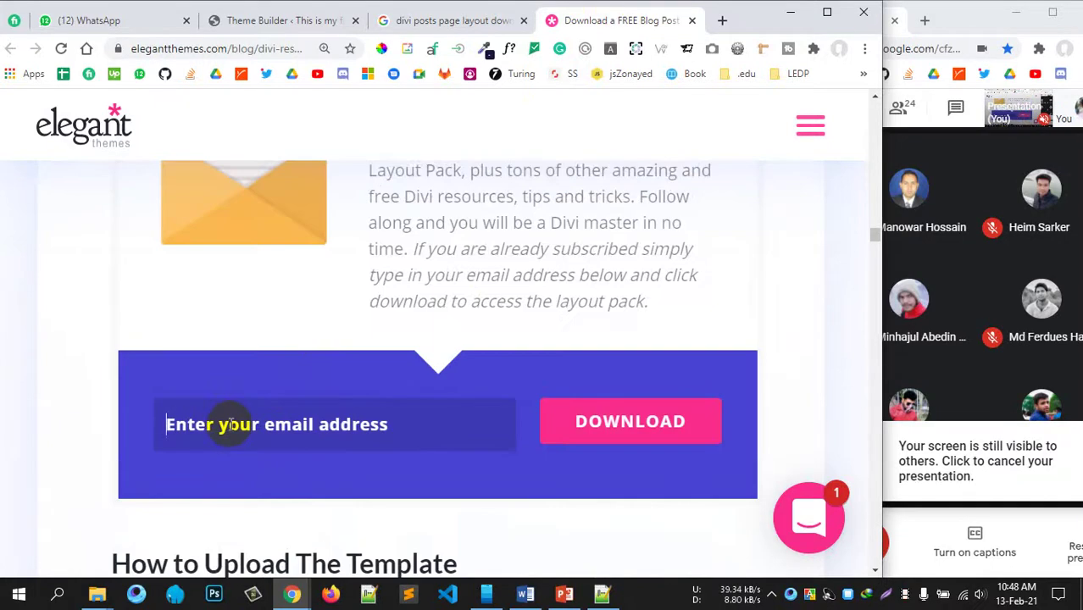
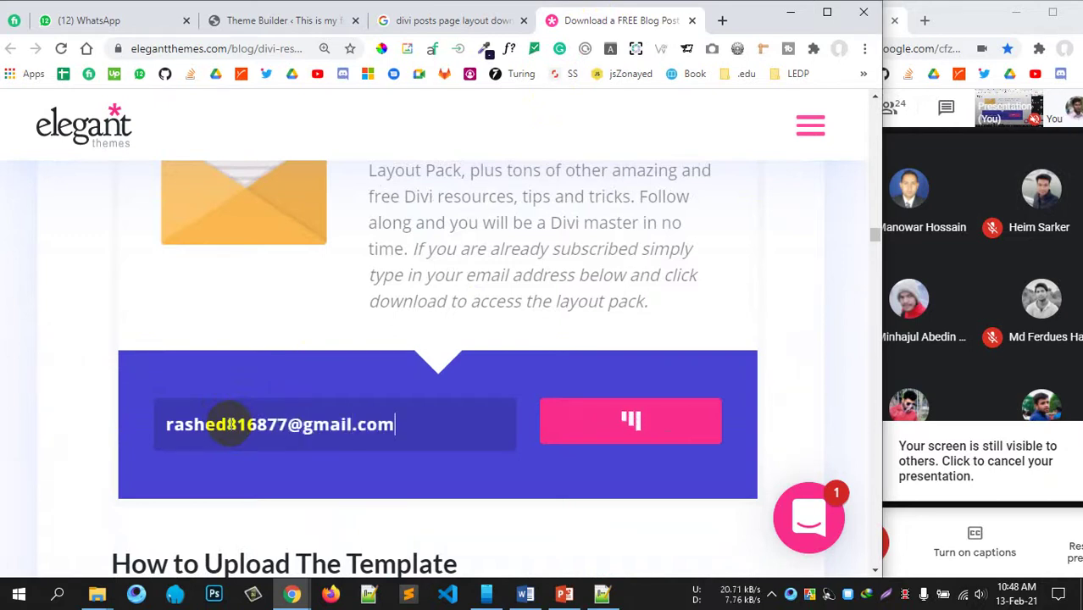
pyautogui.scroll(-5, 229, 424)
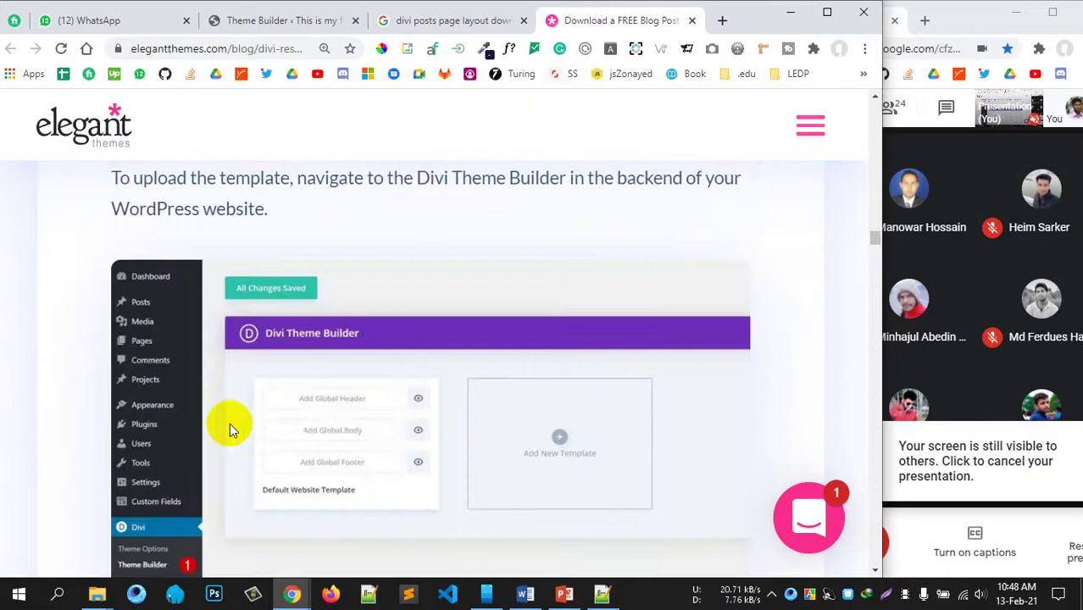
pyautogui.scroll(-10, 426, 394)
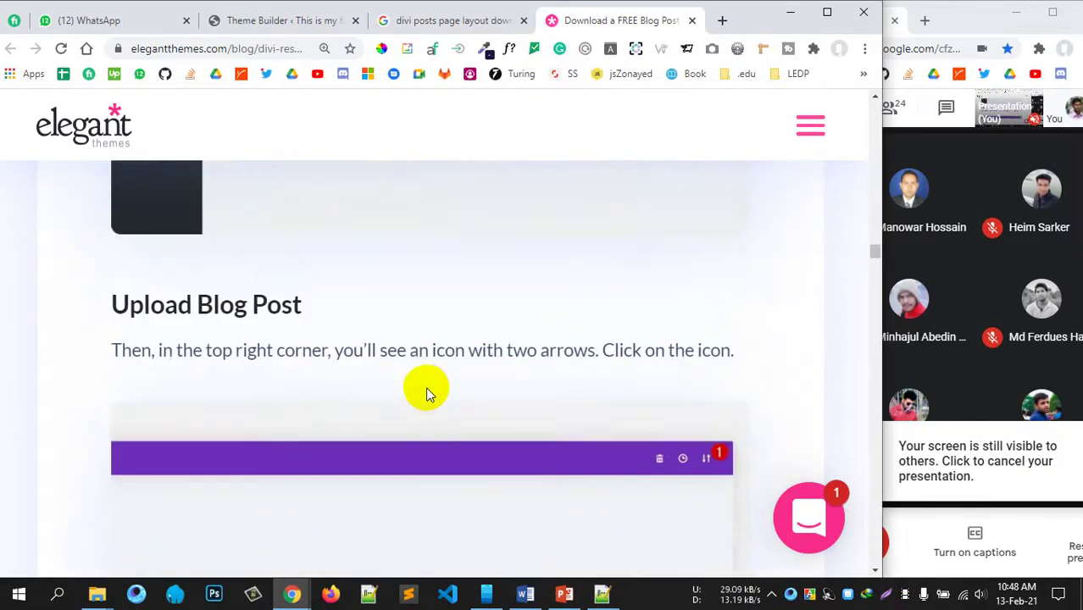
pyautogui.scroll(15, 297, 375)
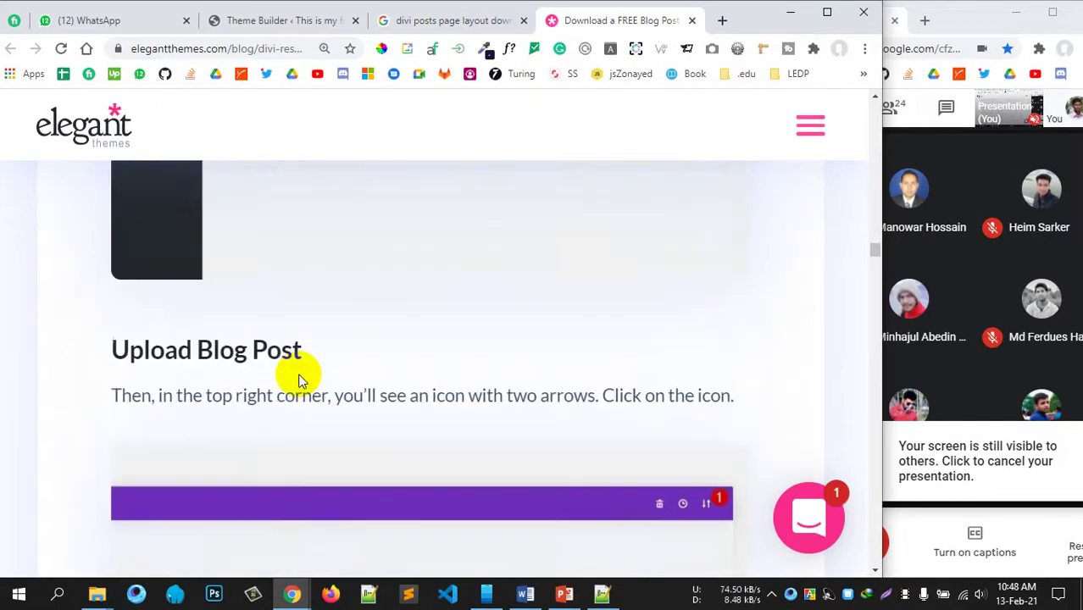
pyautogui.scroll(-5, 298, 375)
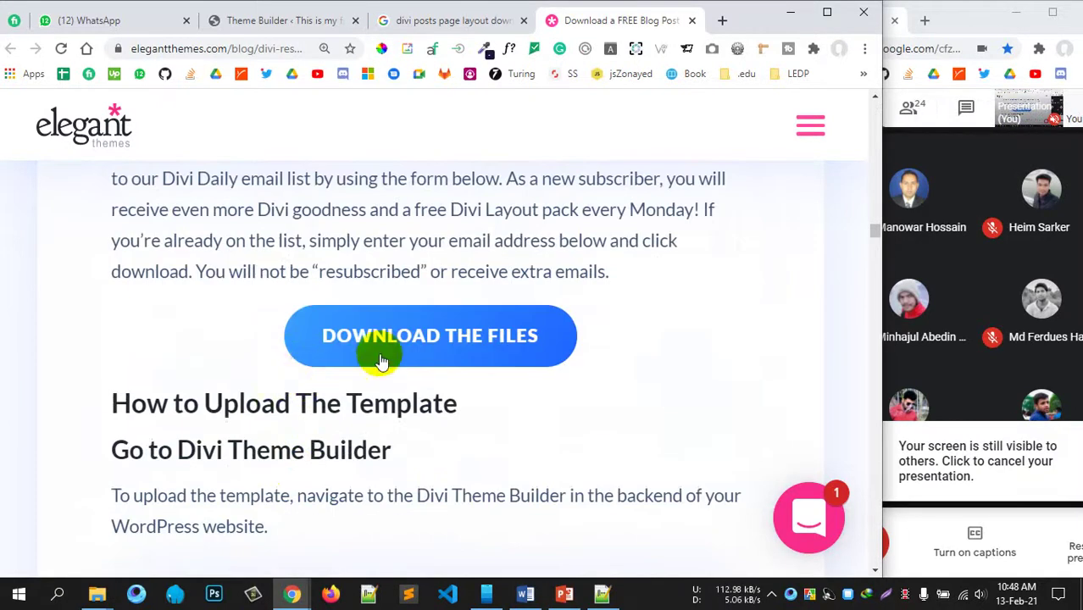
# Step: Download the blog post template zip via IDM, check its folder in WinRAR, then open Divi's portability dialog
pyautogui.click(448, 315)
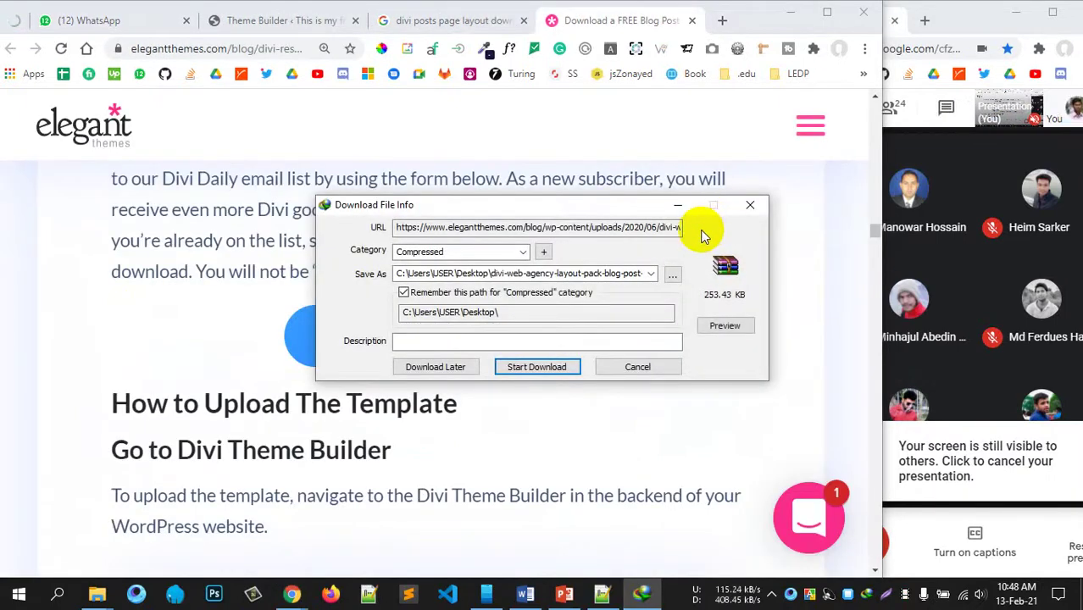
pyautogui.click(549, 367)
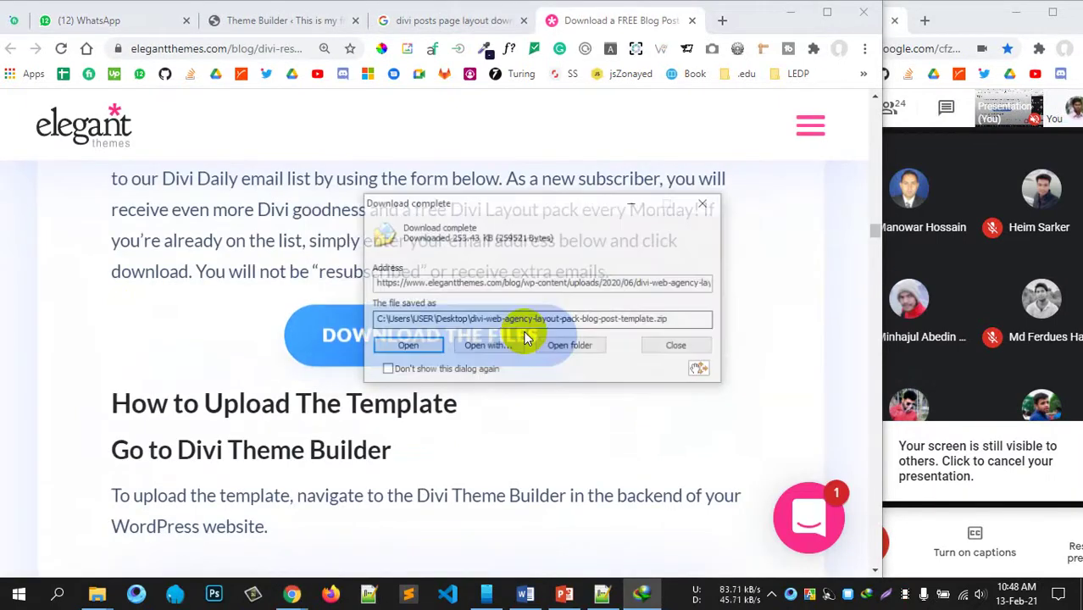
pyautogui.click(418, 344)
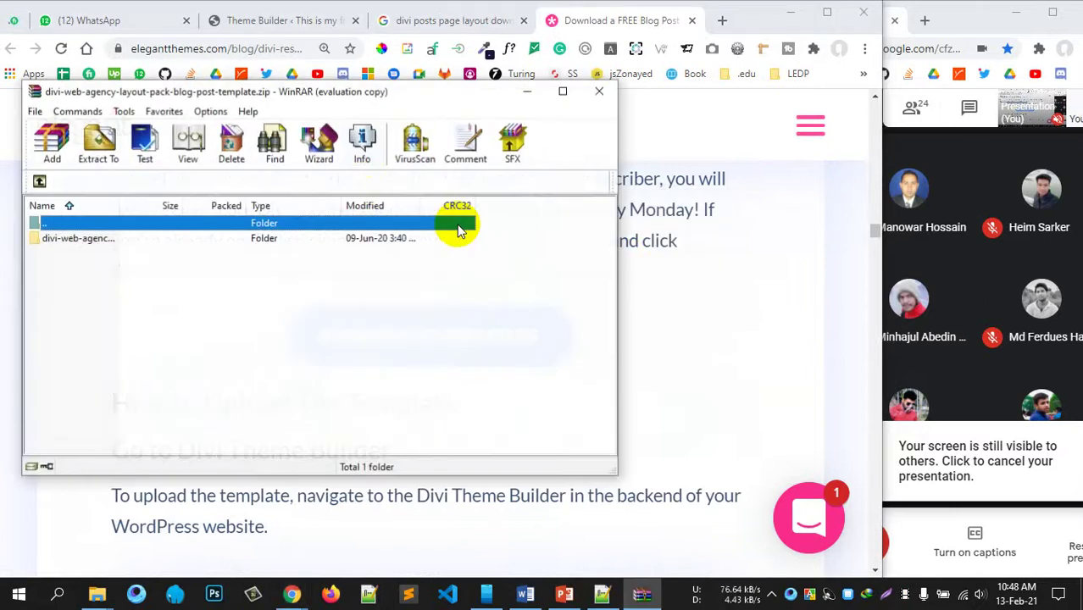
pyautogui.click(444, 224)
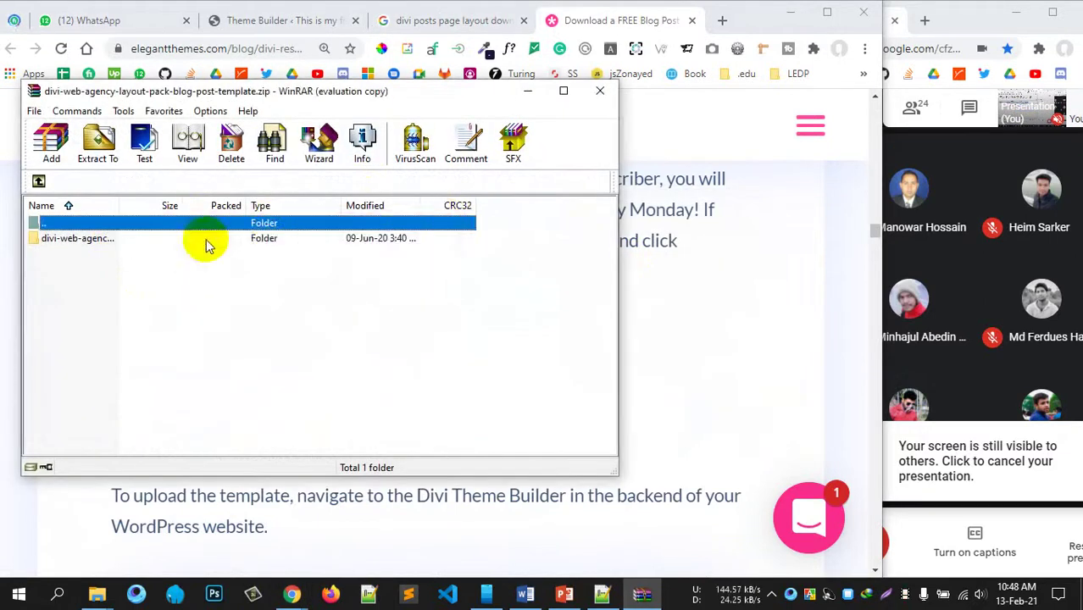
pyautogui.doubleClick(112, 238)
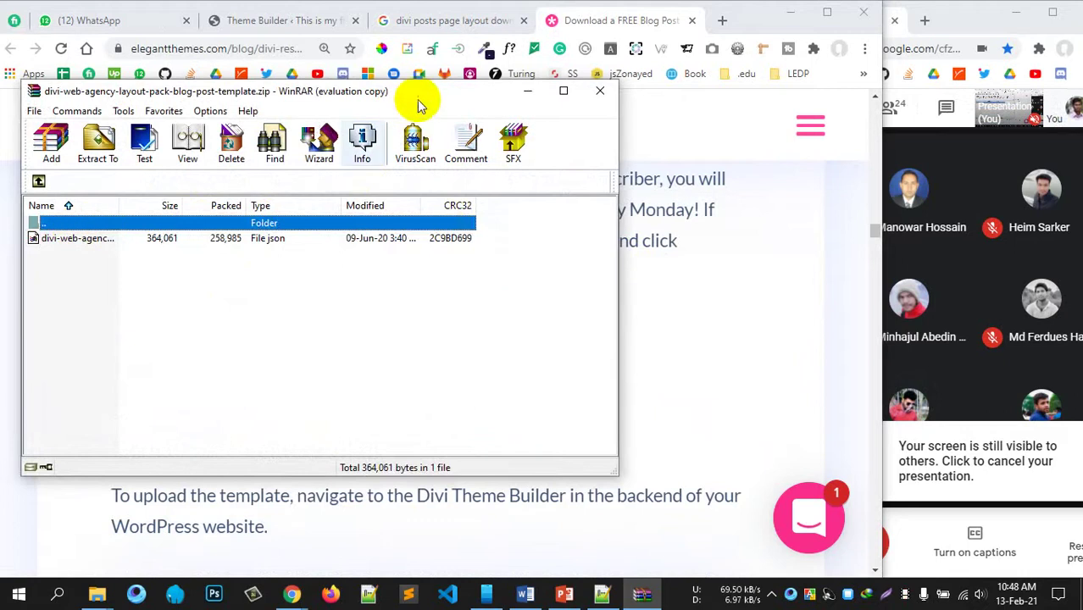
pyautogui.moveTo(417, 104); pyautogui.dragTo(616, 121)
pyautogui.click(294, 22)
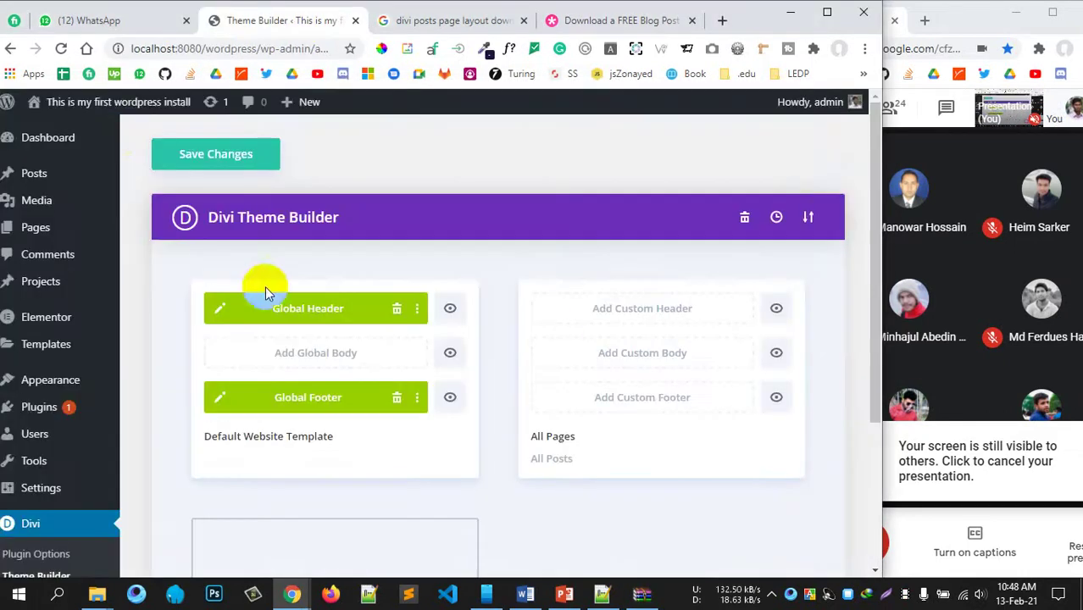
pyautogui.click(805, 217)
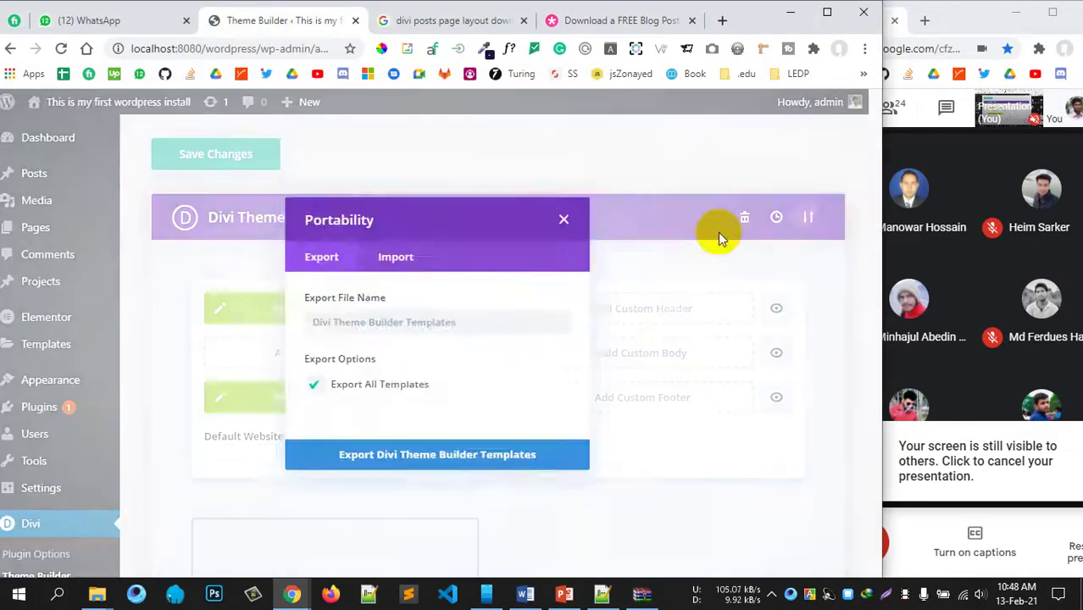
# Step: Switch Portability to the Import tab and set the template archive beside a Desktop folder window
pyautogui.click(398, 254)
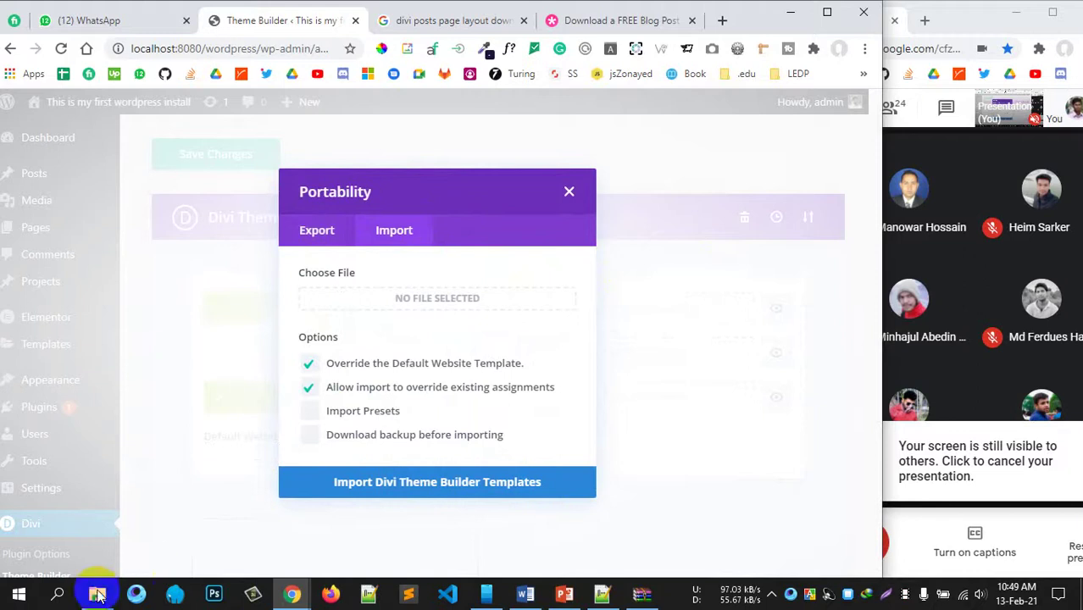
pyautogui.click(642, 594)
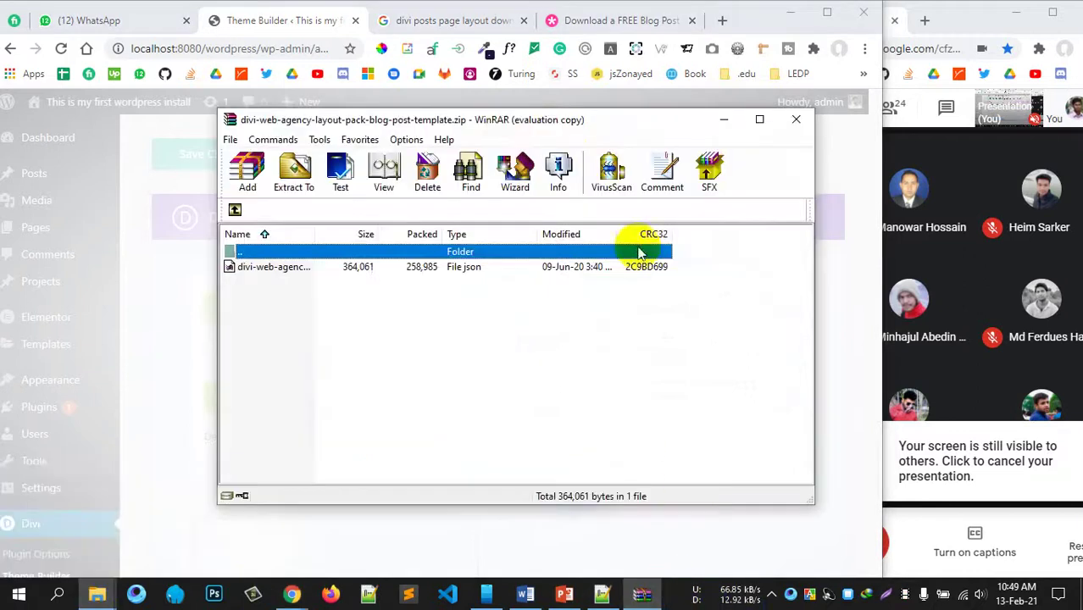
pyautogui.moveTo(508, 120); pyautogui.dragTo(959, 102)
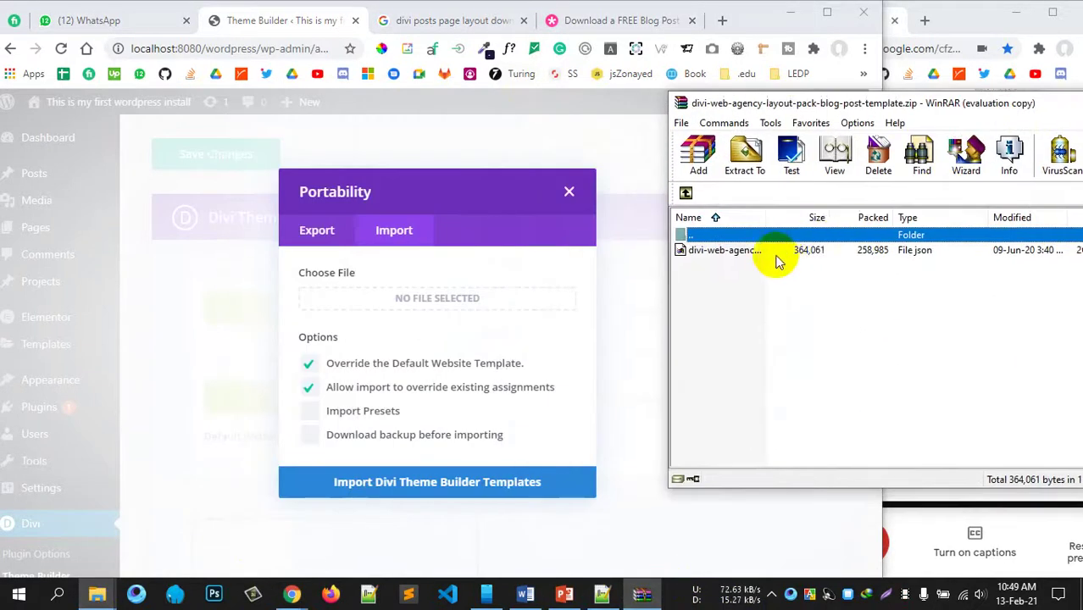
pyautogui.moveTo(755, 250); pyautogui.dragTo(423, 305)
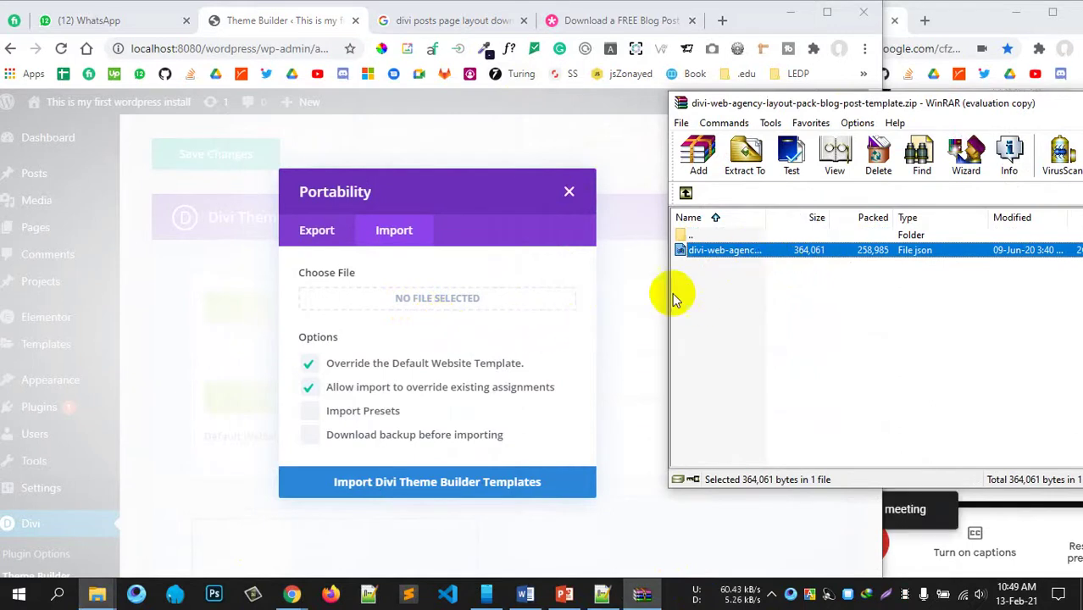
pyautogui.moveTo(97, 595)
pyautogui.click(203, 517)
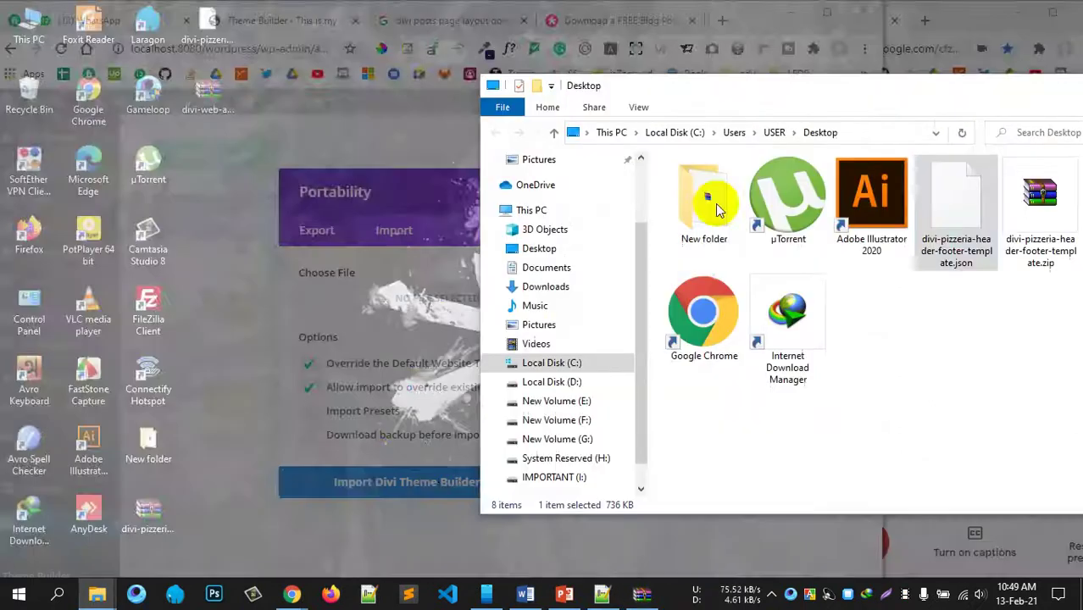
pyautogui.moveTo(733, 96); pyautogui.dragTo(228, 142)
# Step: Extract divi-web-agency-layout-pack-blog-post-template.json from the archive to the Desktop, then close WinRAR
pyautogui.click(706, 250)
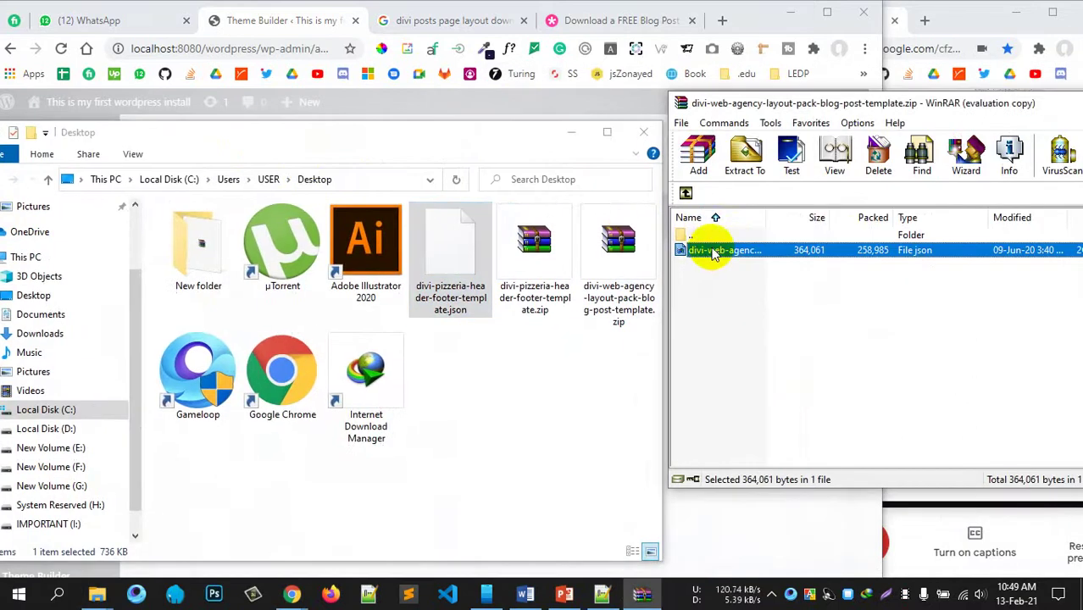
pyautogui.click(703, 252)
pyautogui.click(850, 255)
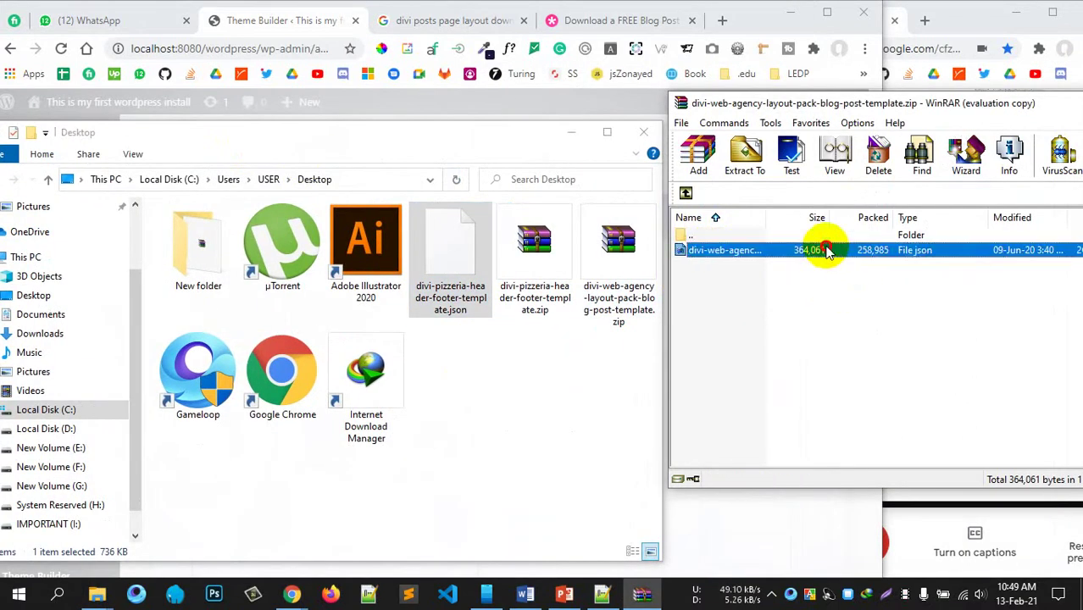
pyautogui.moveTo(822, 250); pyautogui.dragTo(530, 398)
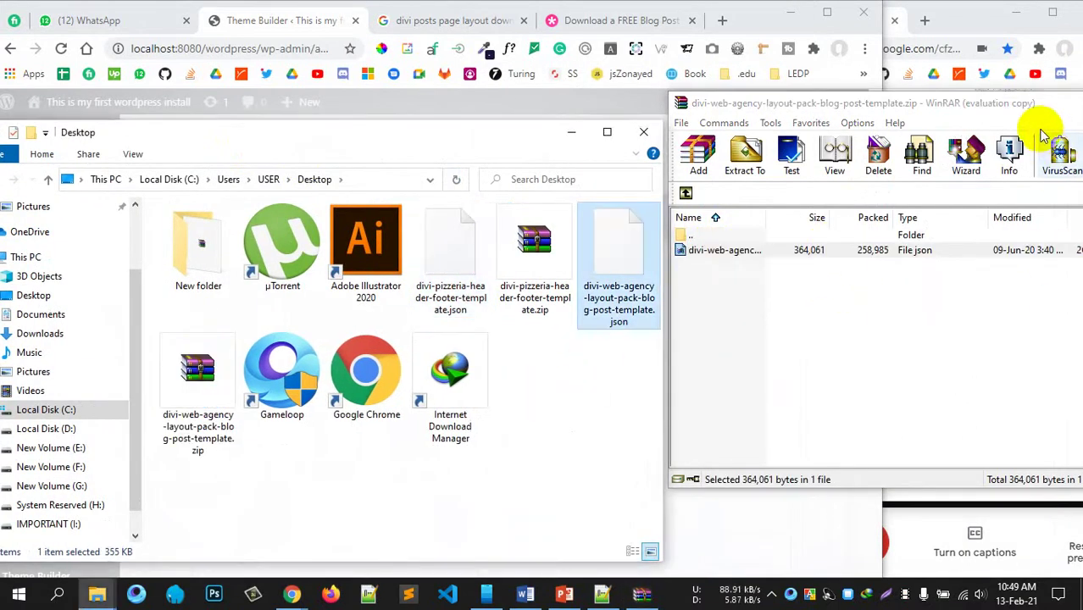
pyautogui.moveTo(1028, 104); pyautogui.dragTo(542, 145)
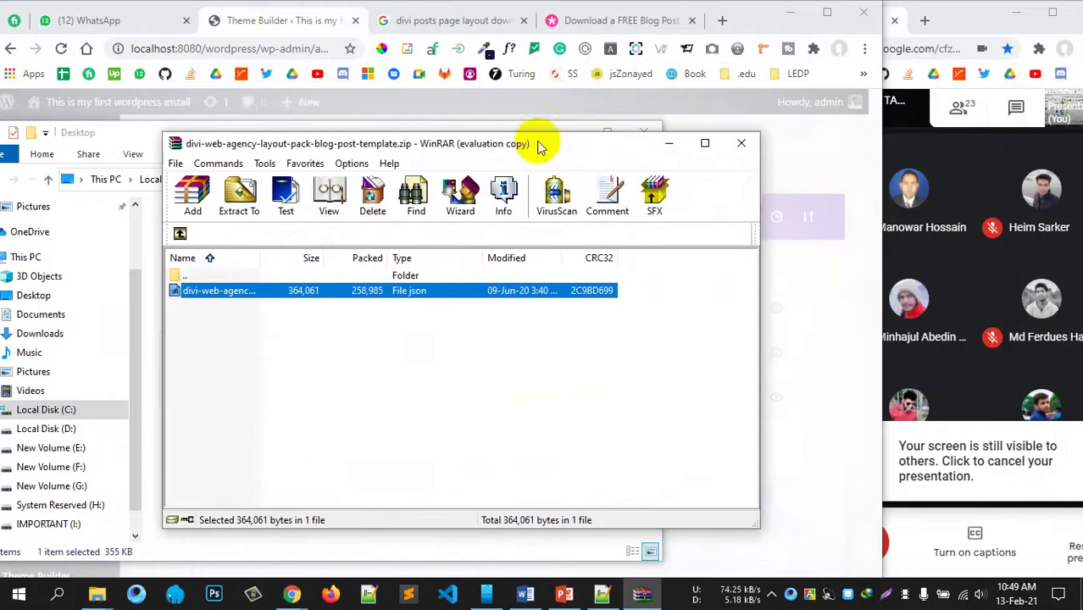
pyautogui.click(742, 143)
pyautogui.click(571, 136)
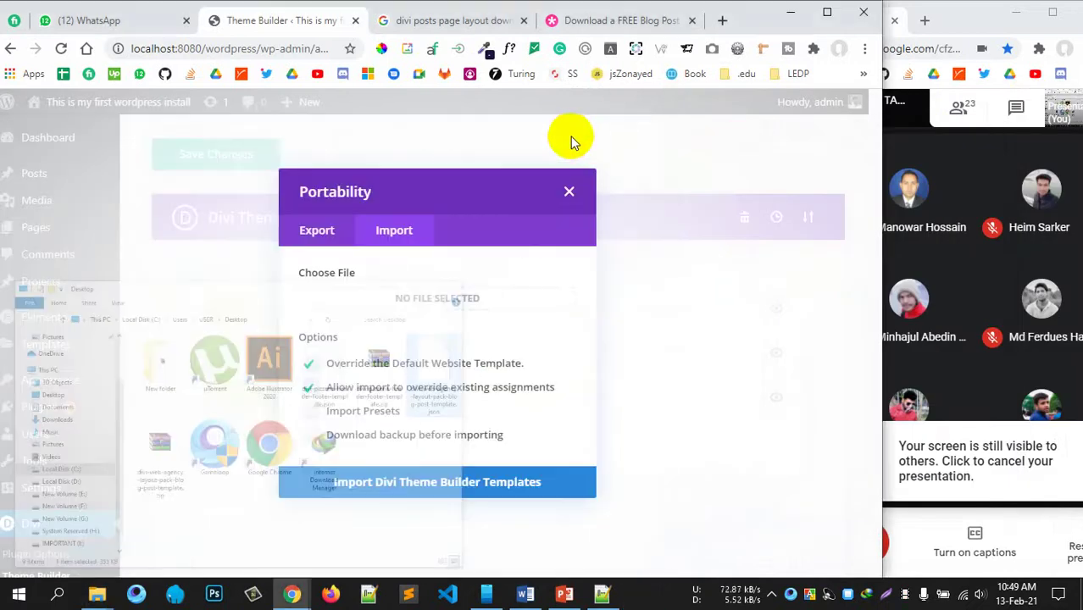
# Step: Open the W3Schools site in a new tab and go to the JSON Introduction tutorial
pyautogui.click(719, 20)
pyautogui.write('w3schools.com')
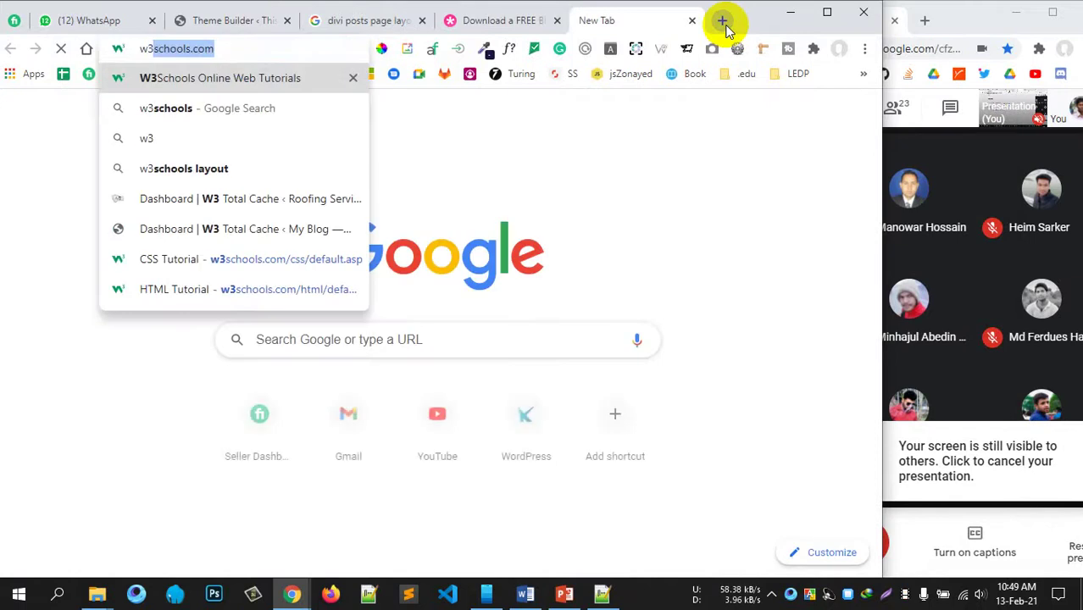
pyautogui.press('Return')
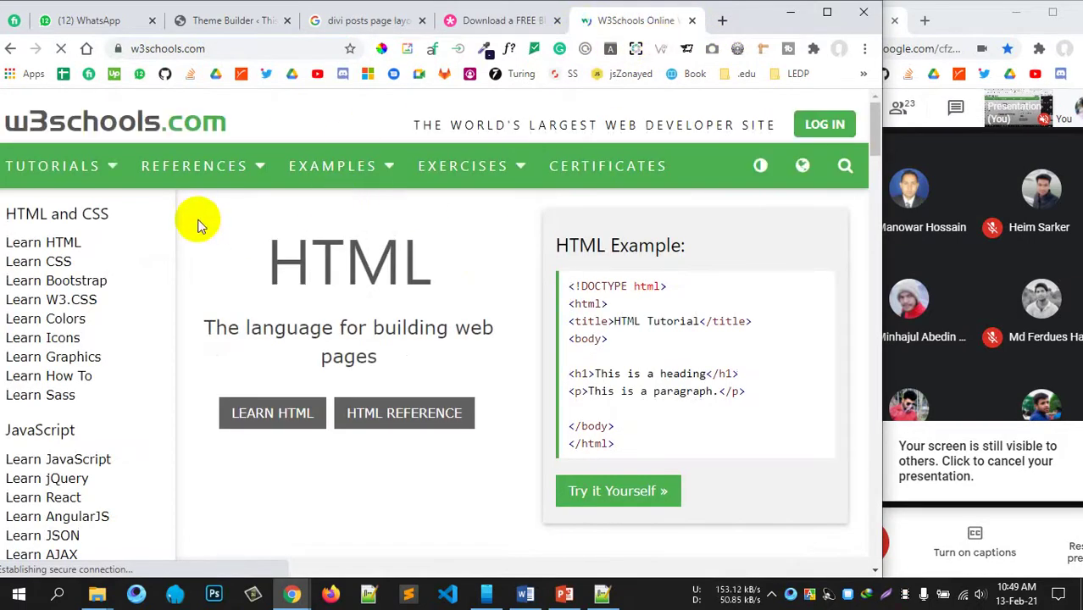
pyautogui.scroll(-1, 93, 436)
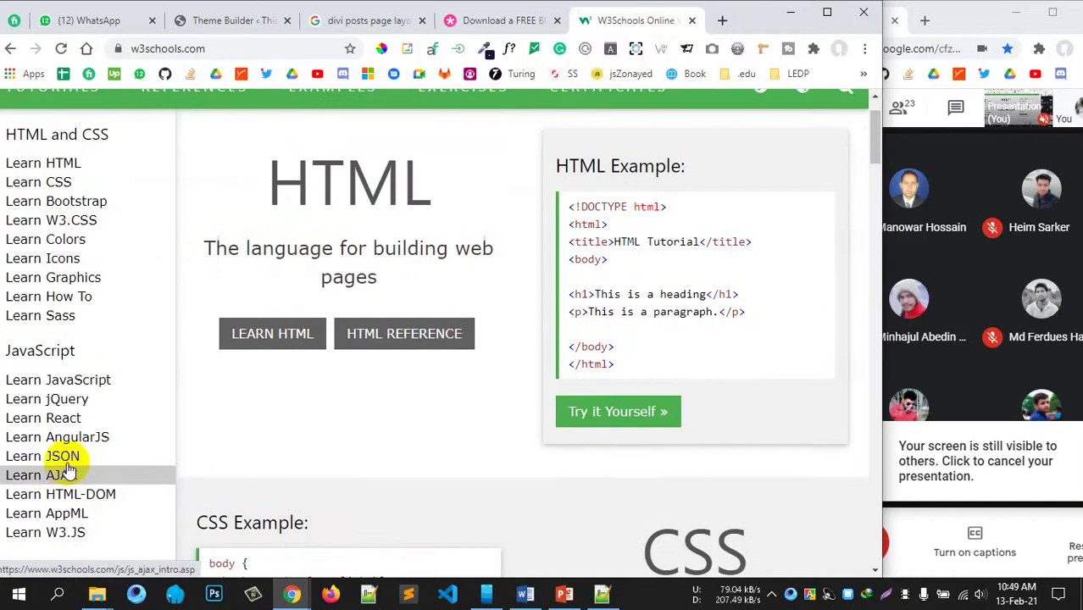
pyautogui.click(53, 458)
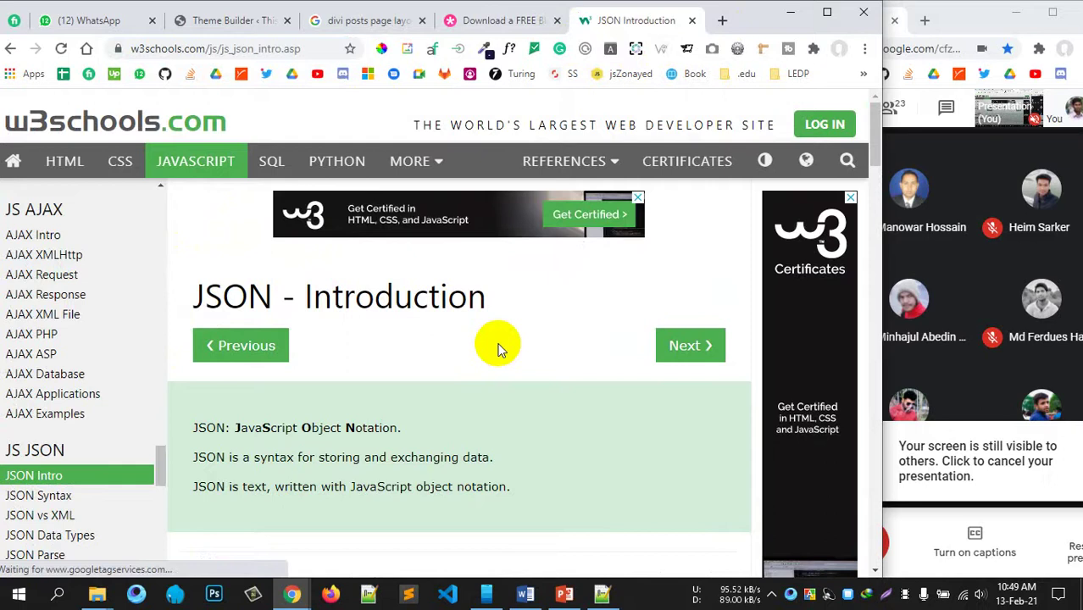
# Step: Read through the JSON Introduction, highlighting the John example value, then close the tab
pyautogui.scroll(-5, 499, 350)
pyautogui.scroll(3, 458, 343)
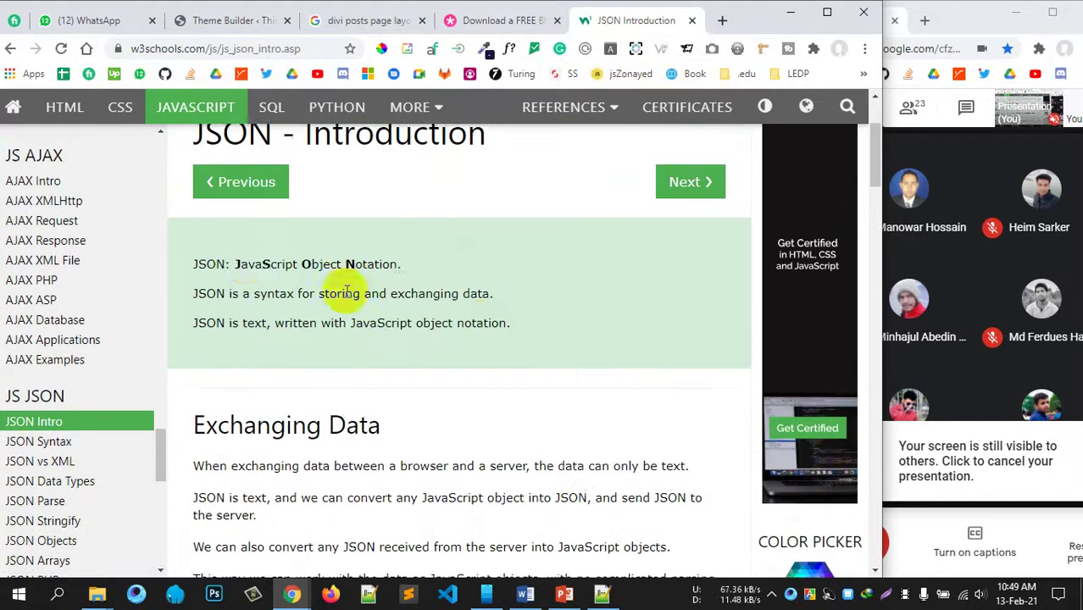
pyautogui.moveTo(237, 269); pyautogui.dragTo(423, 271)
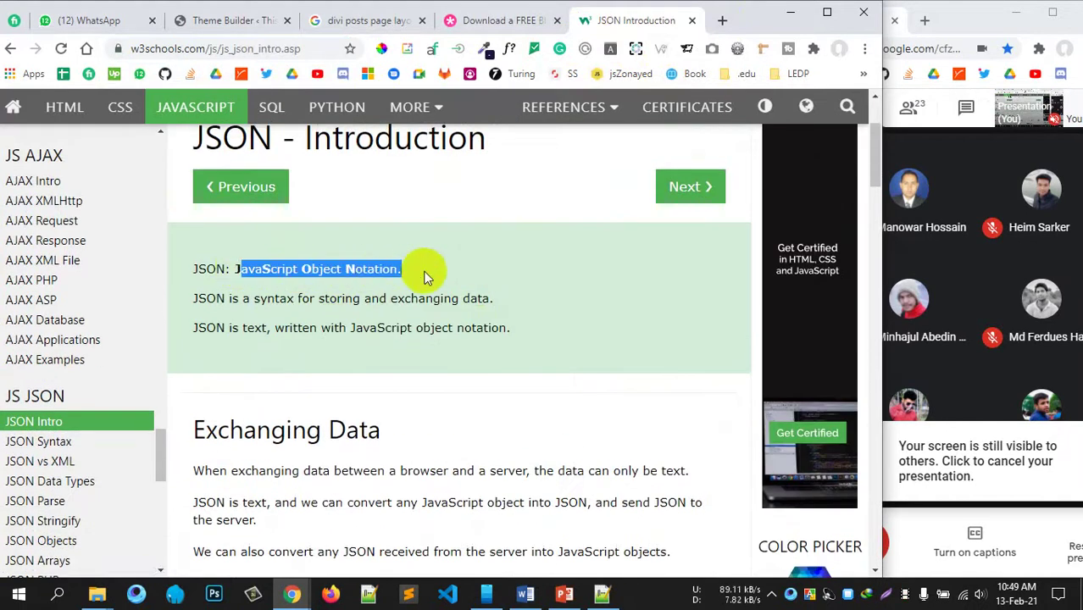
pyautogui.scroll(-3, 453, 353)
pyautogui.scroll(-5, 475, 280)
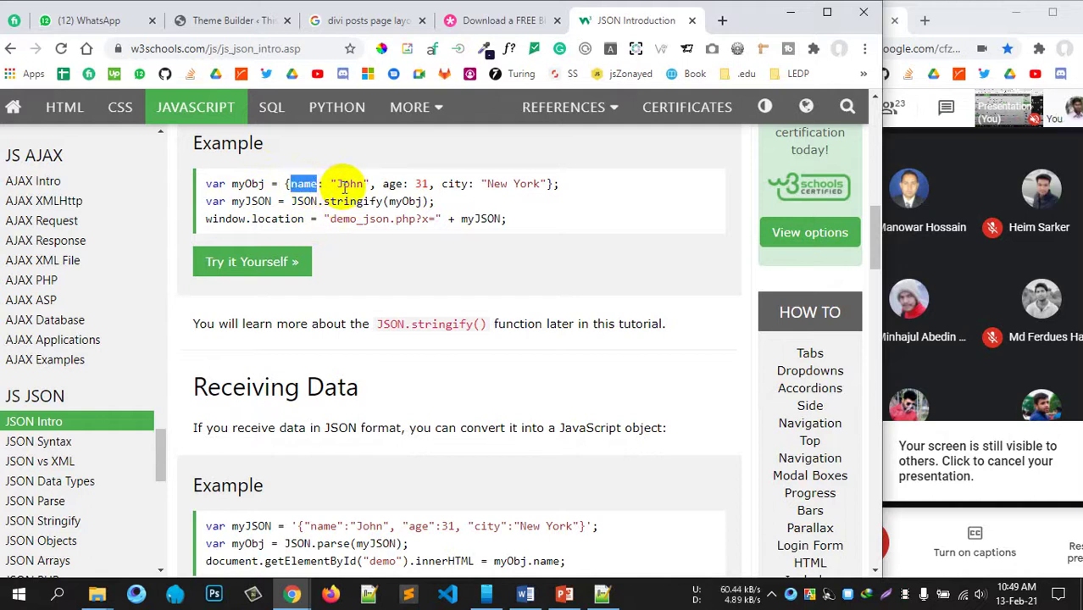
pyautogui.moveTo(337, 183); pyautogui.dragTo(349, 184)
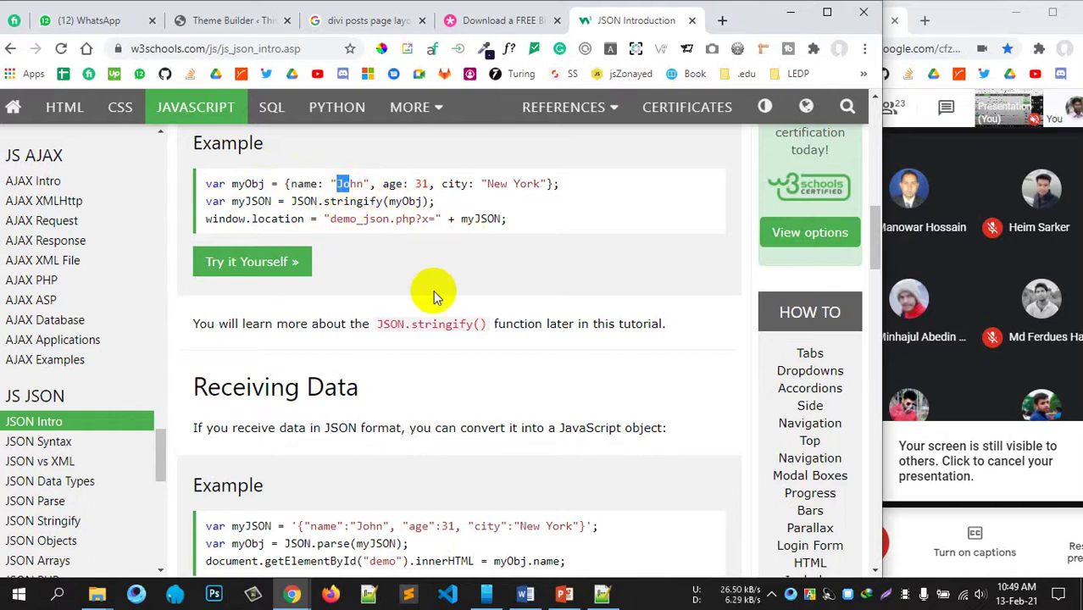
pyautogui.scroll(-2, 433, 289)
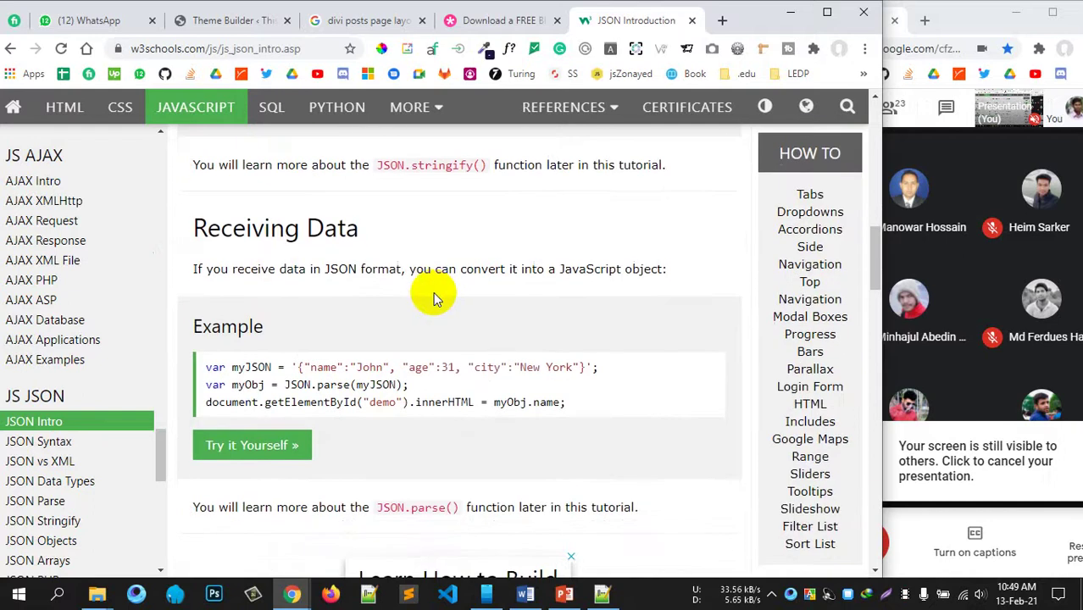
pyautogui.scroll(-10, 418, 288)
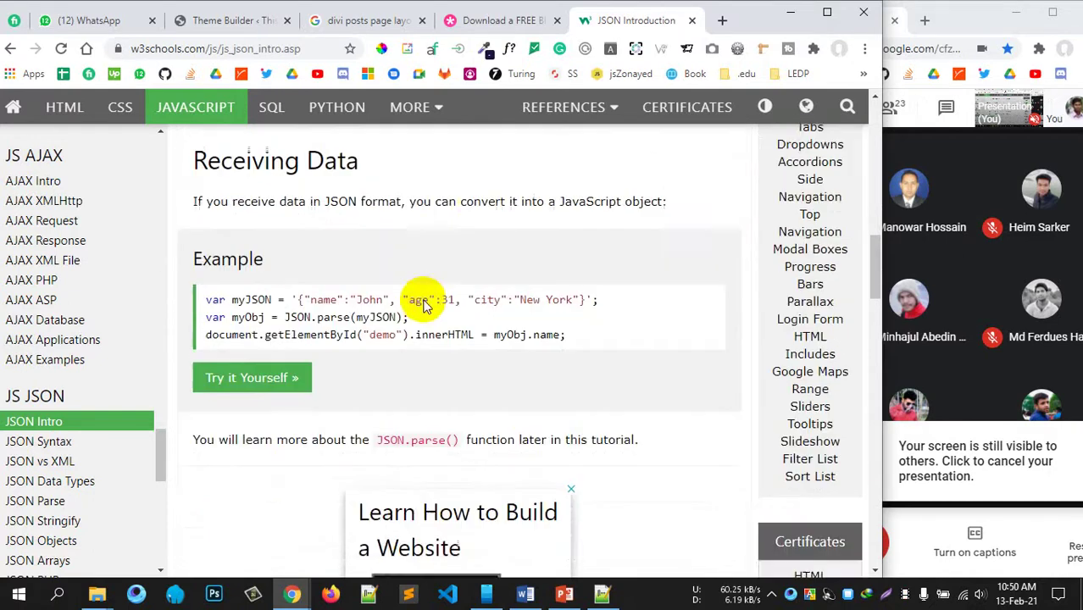
pyautogui.scroll(5, 406, 302)
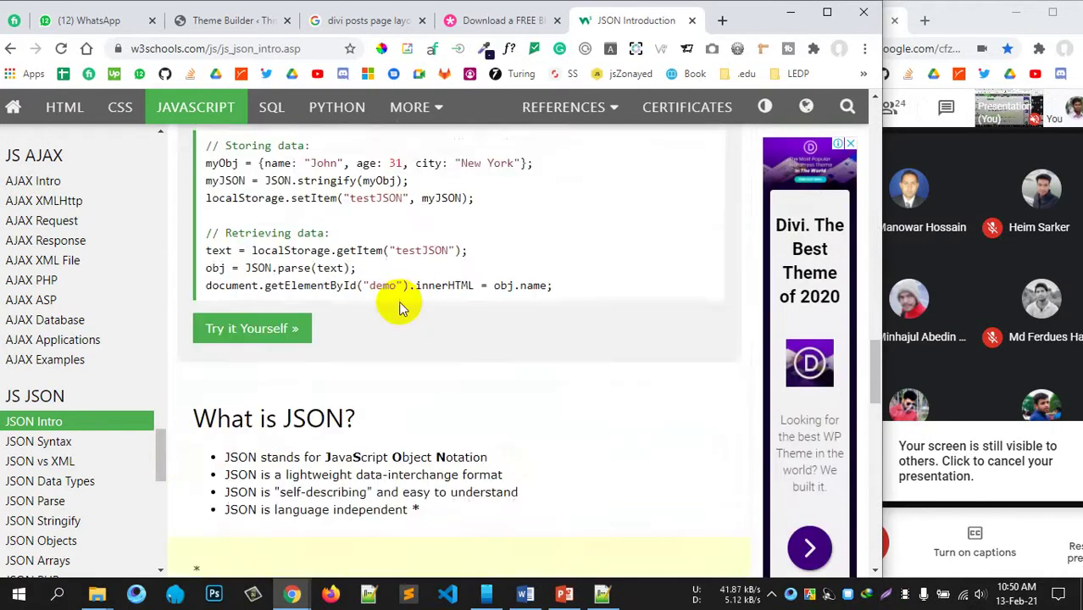
pyautogui.scroll(10, 393, 303)
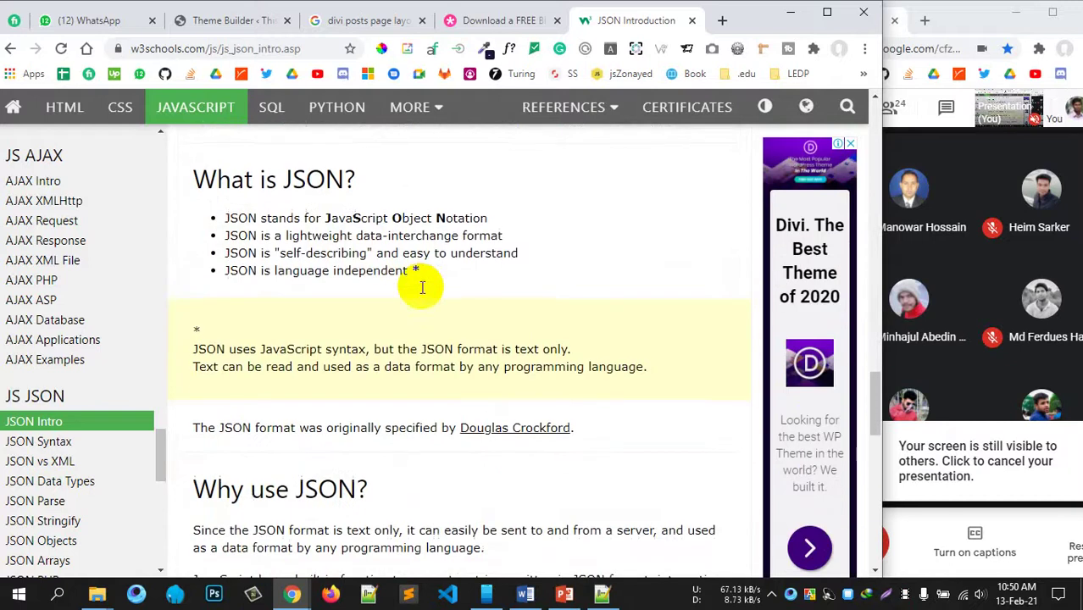
pyautogui.scroll(-15, 417, 285)
pyautogui.scroll(15, 417, 288)
pyautogui.scroll(-3, 401, 273)
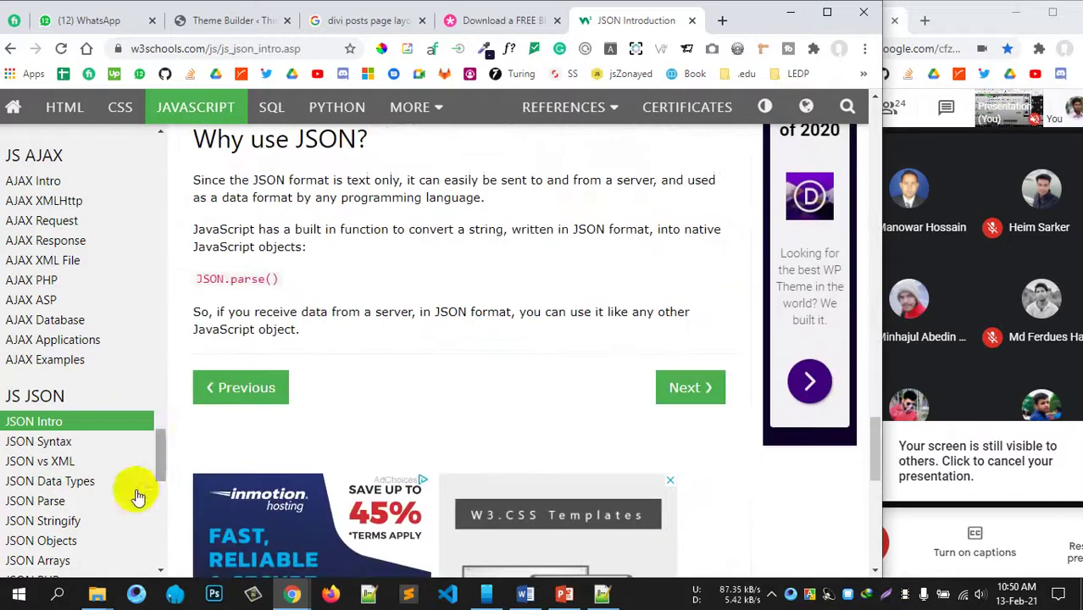
pyautogui.scroll(-5, 41, 363)
pyautogui.scroll(3, 34, 365)
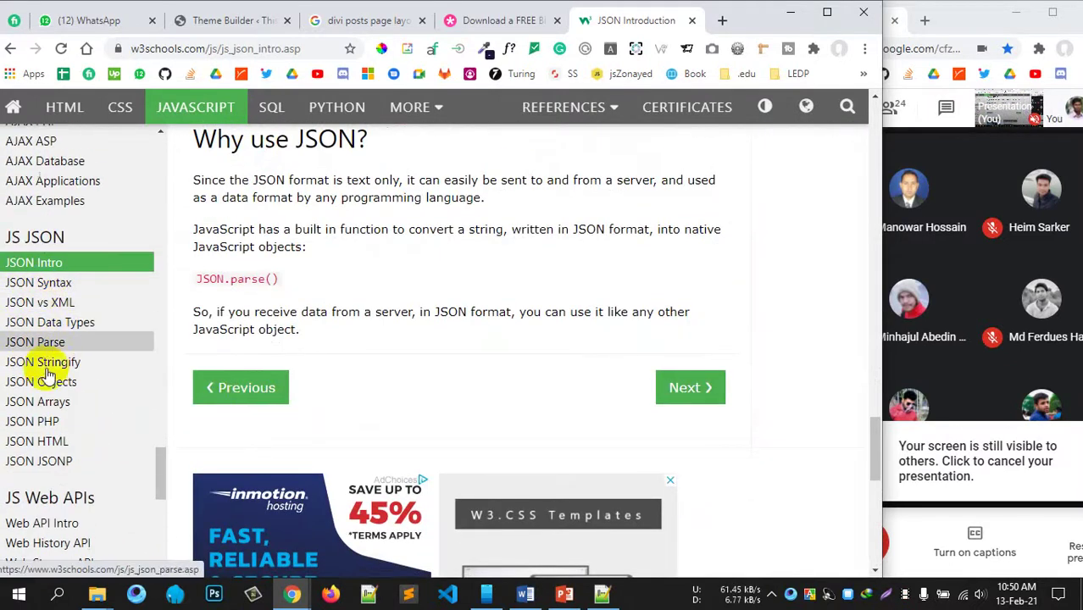
pyautogui.scroll(6, 588, 302)
pyautogui.scroll(5, 589, 181)
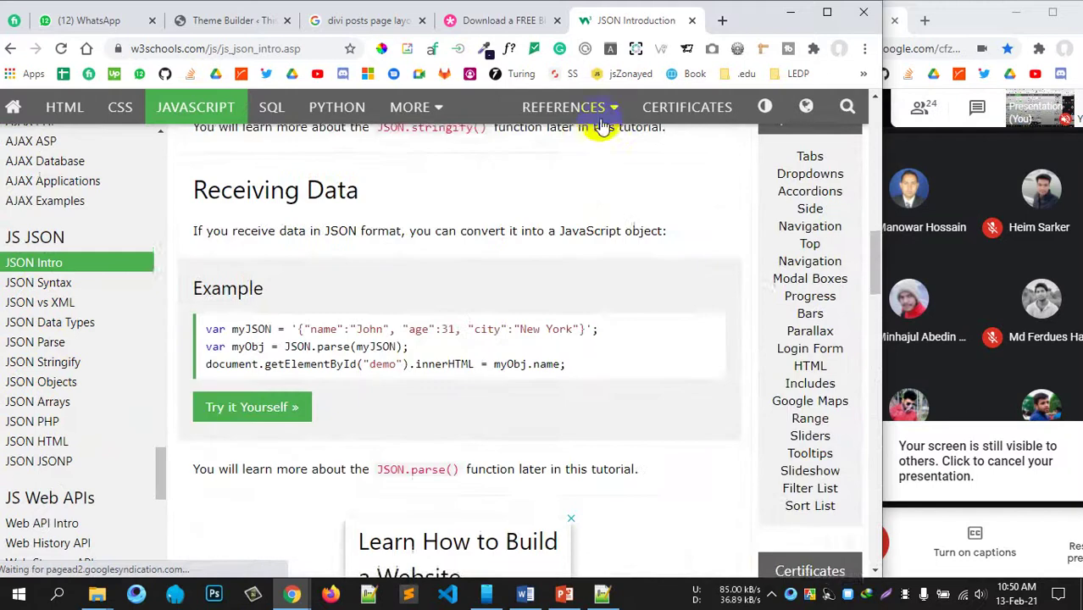
pyautogui.hotkey('ctrl', 'w')
pyautogui.click(414, 299)
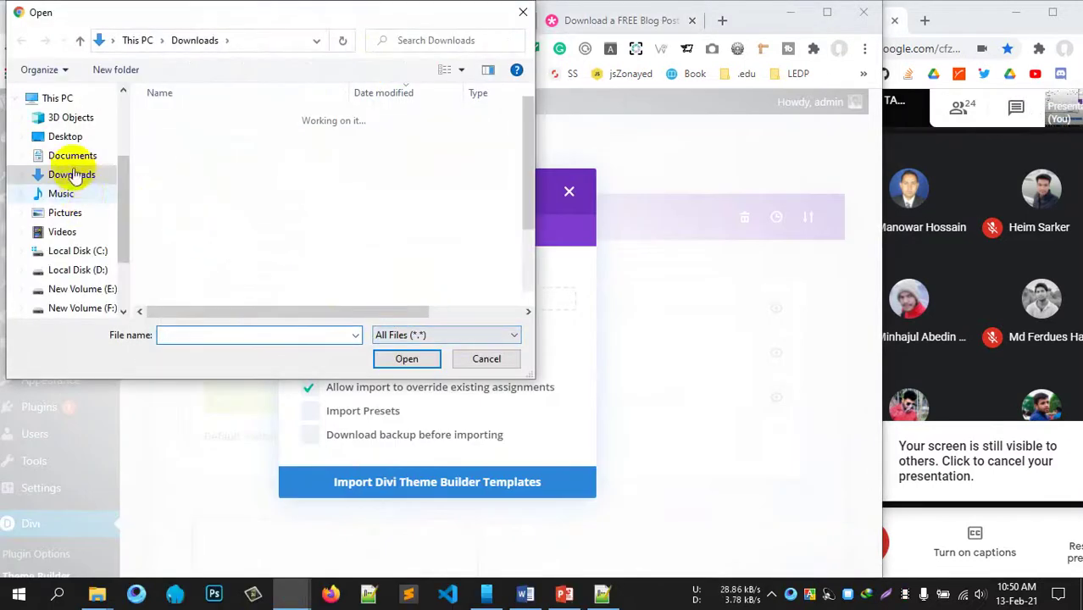
# Step: Pick divi-web-agency-layout-pack-blog-post-template.json from the Desktop and import it as Theme Builder templates
pyautogui.click(65, 136)
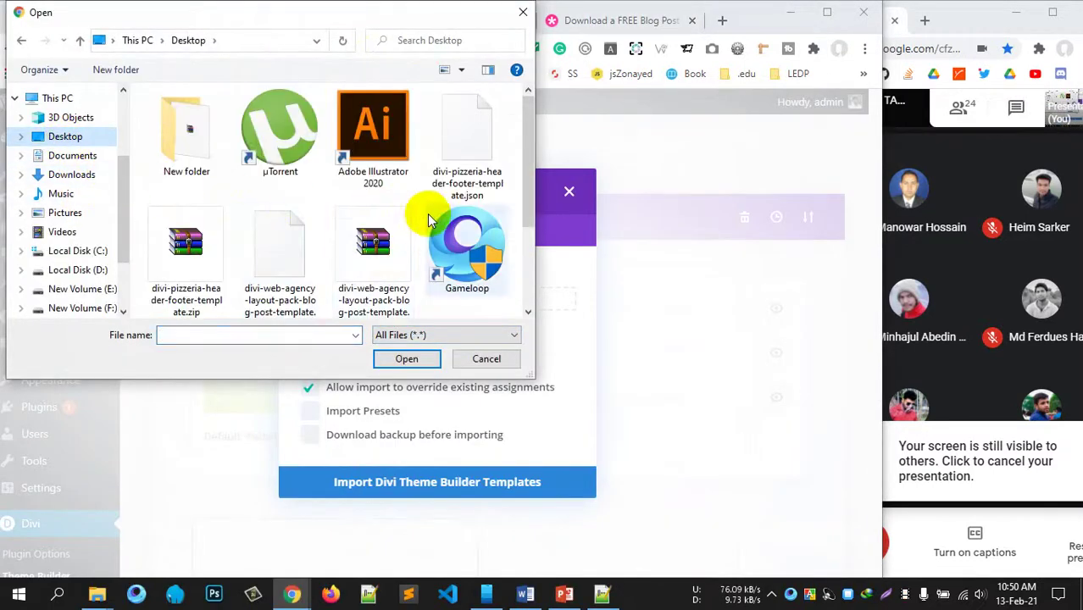
pyautogui.scroll(-1, 440, 176)
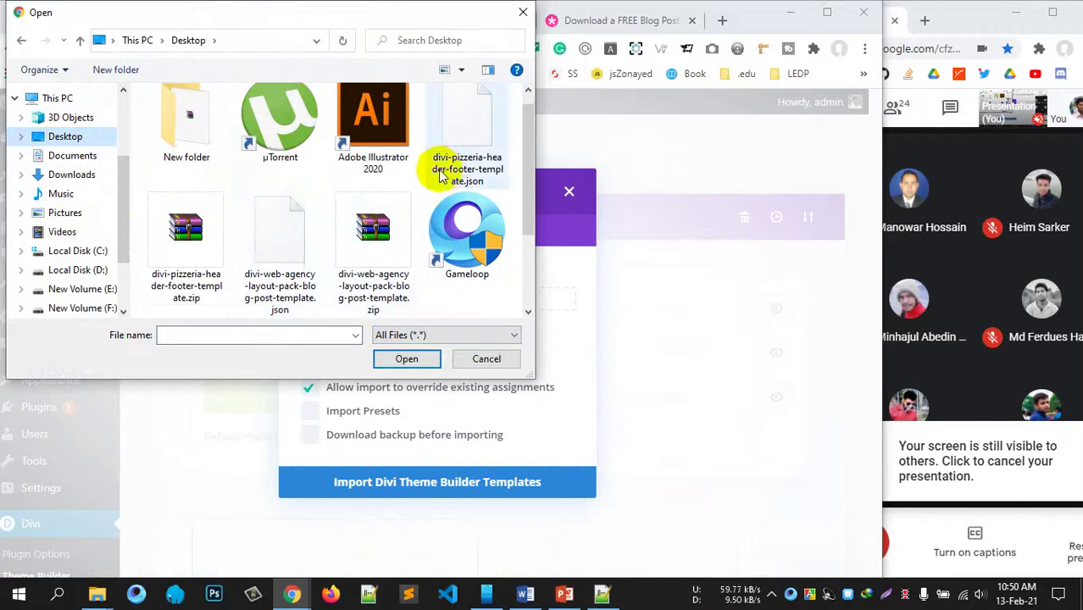
pyautogui.doubleClick(278, 280)
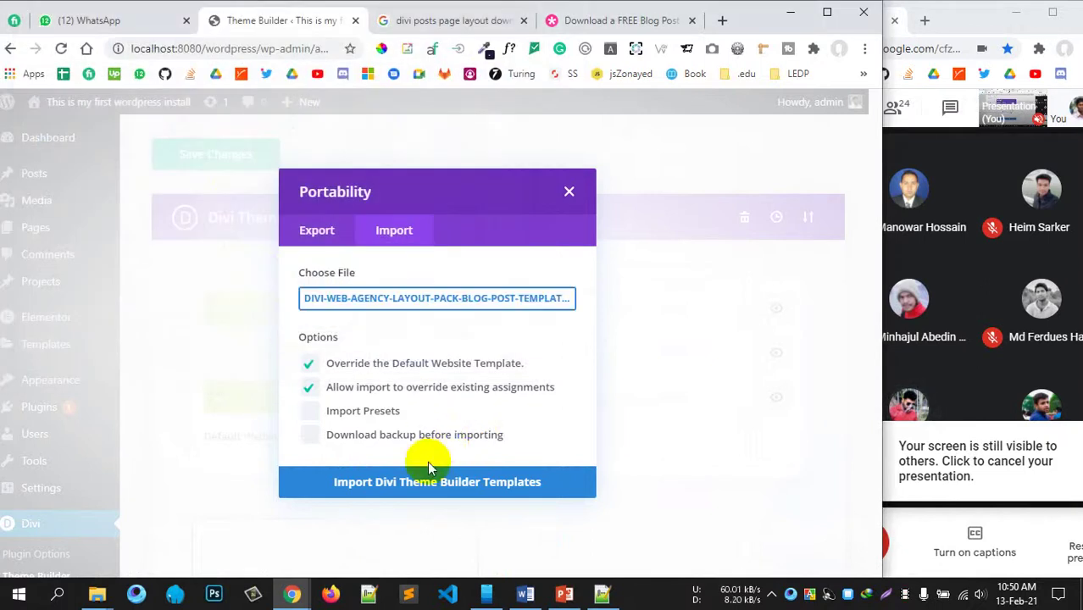
pyautogui.click(395, 484)
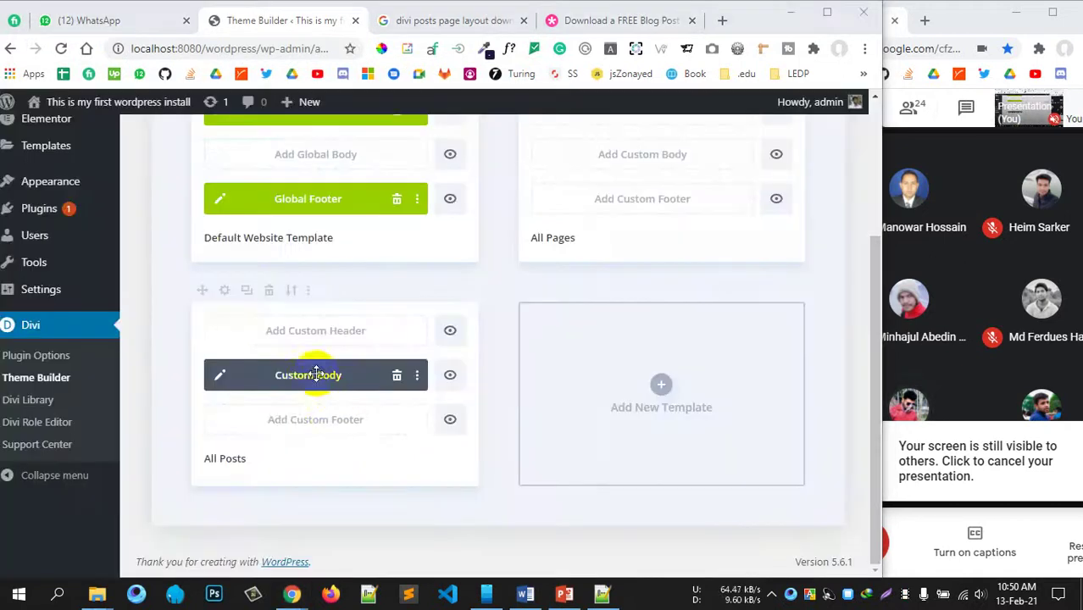
# Step: Review the imported All Posts custom body template, then go to Appearance > Themes
pyautogui.scroll(2, 298, 401)
pyautogui.scroll(-3, 350, 423)
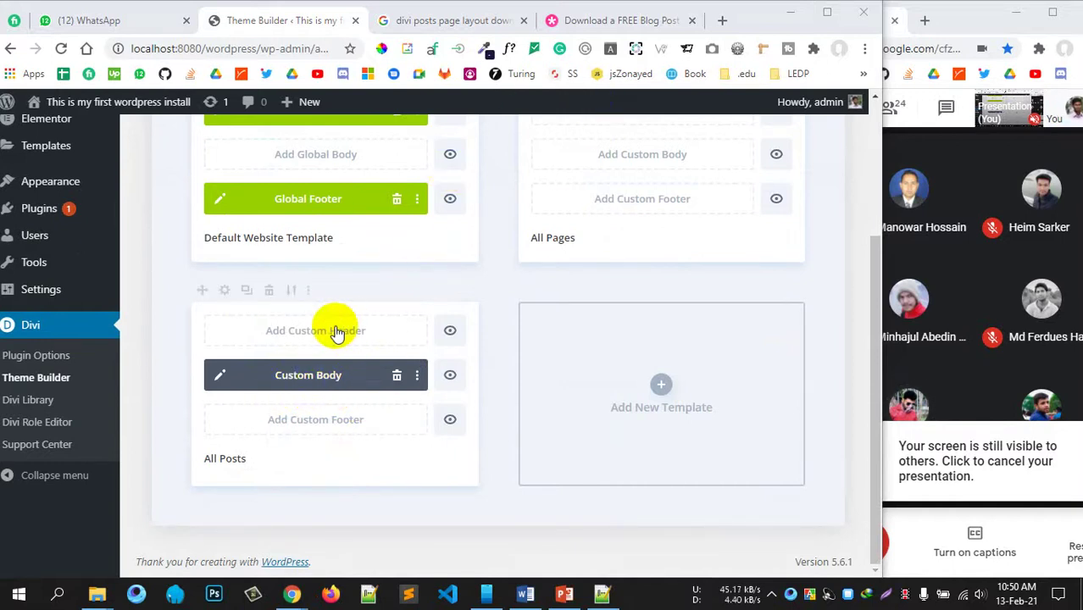
pyautogui.scroll(1, 636, 354)
pyautogui.scroll(-1, 334, 413)
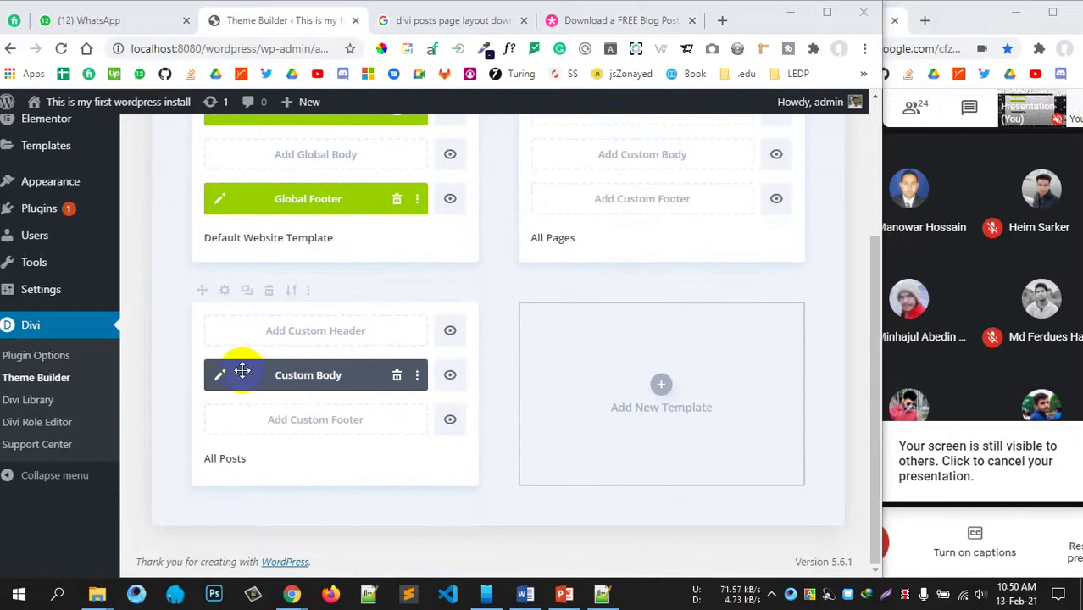
pyautogui.scroll(3, 255, 390)
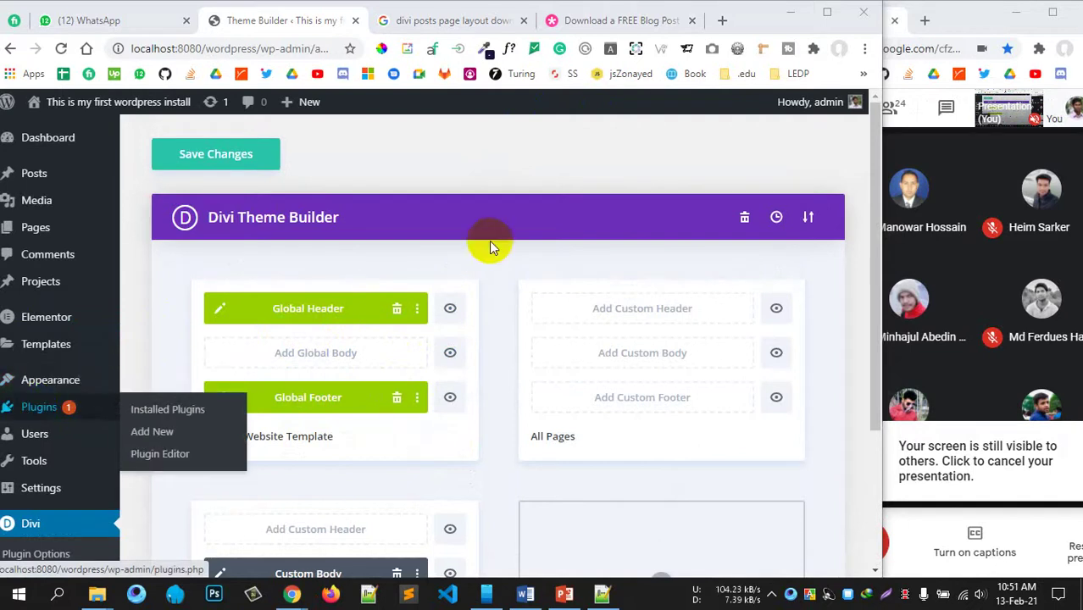
pyautogui.scroll(-1, 604, 356)
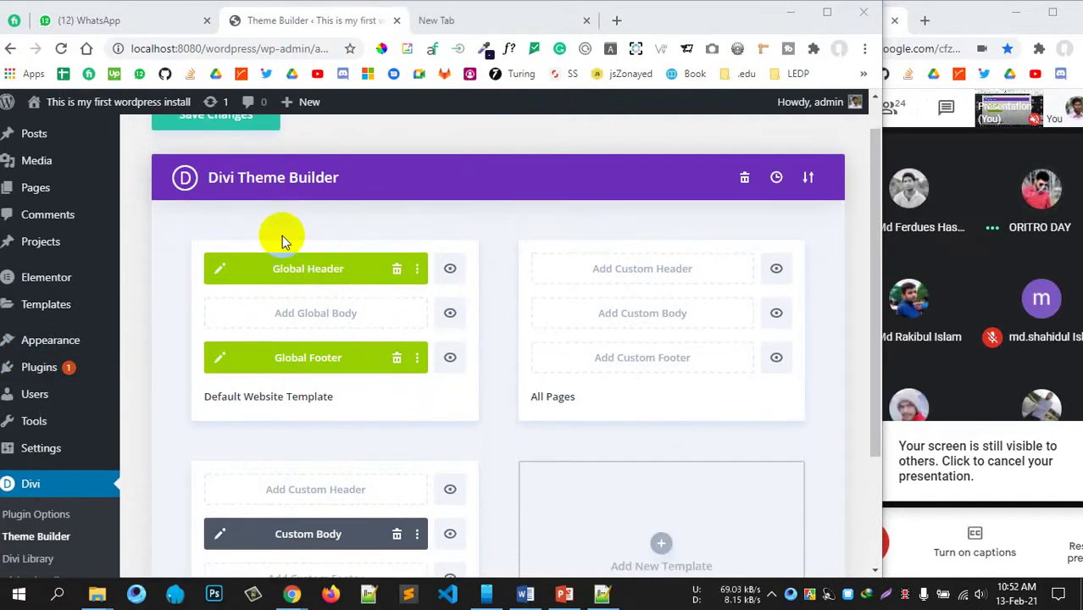
pyautogui.scroll(-4, 373, 380)
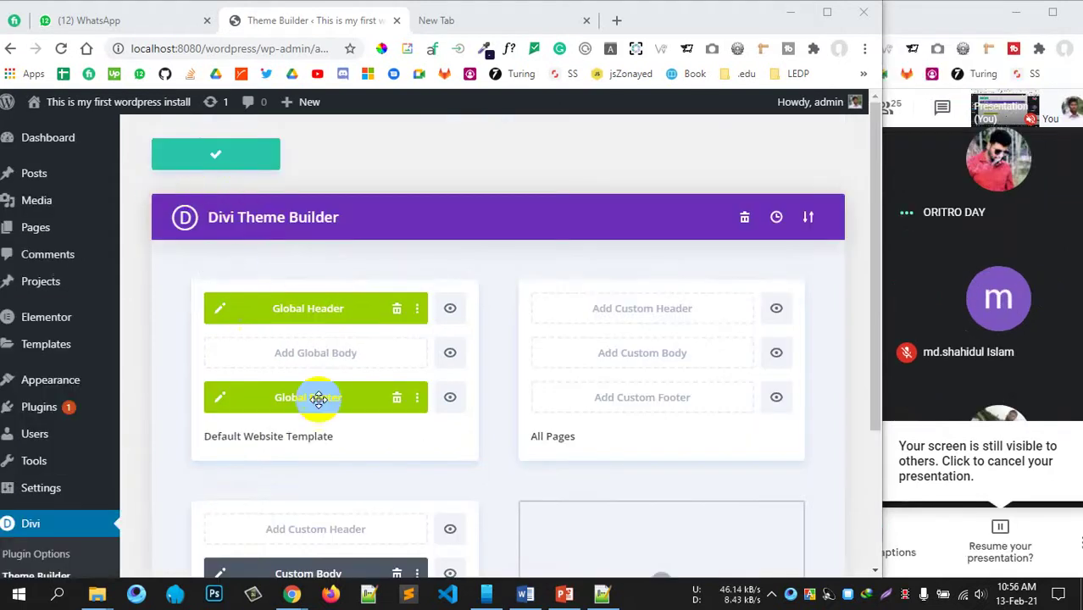
pyautogui.moveTo(46, 381)
pyautogui.click(148, 382)
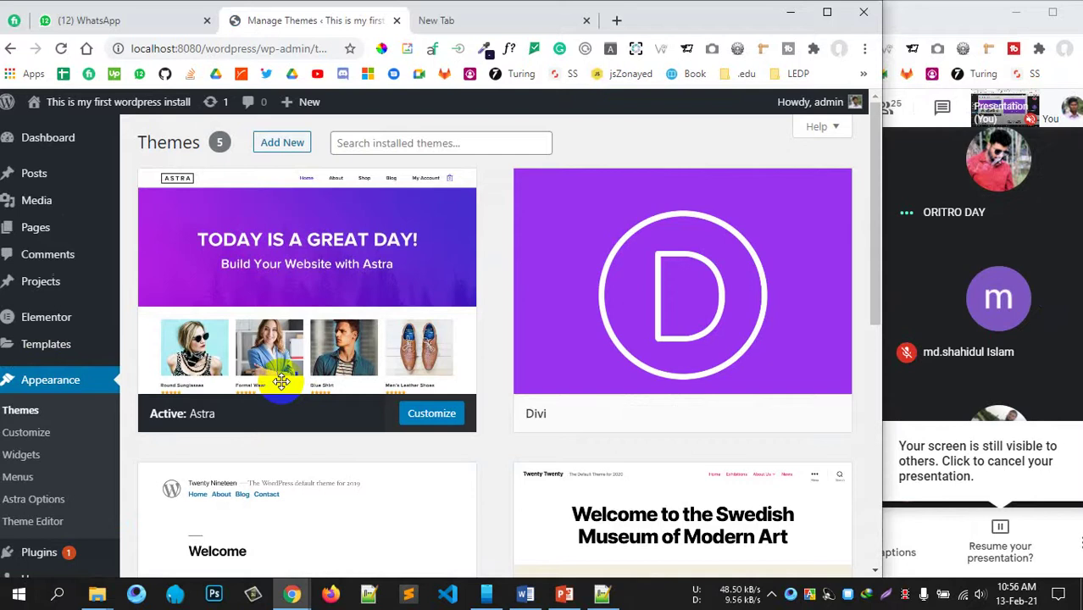
# Step: Activate the Divi theme on the Themes page
pyautogui.moveTo(720, 275)
pyautogui.click(728, 414)
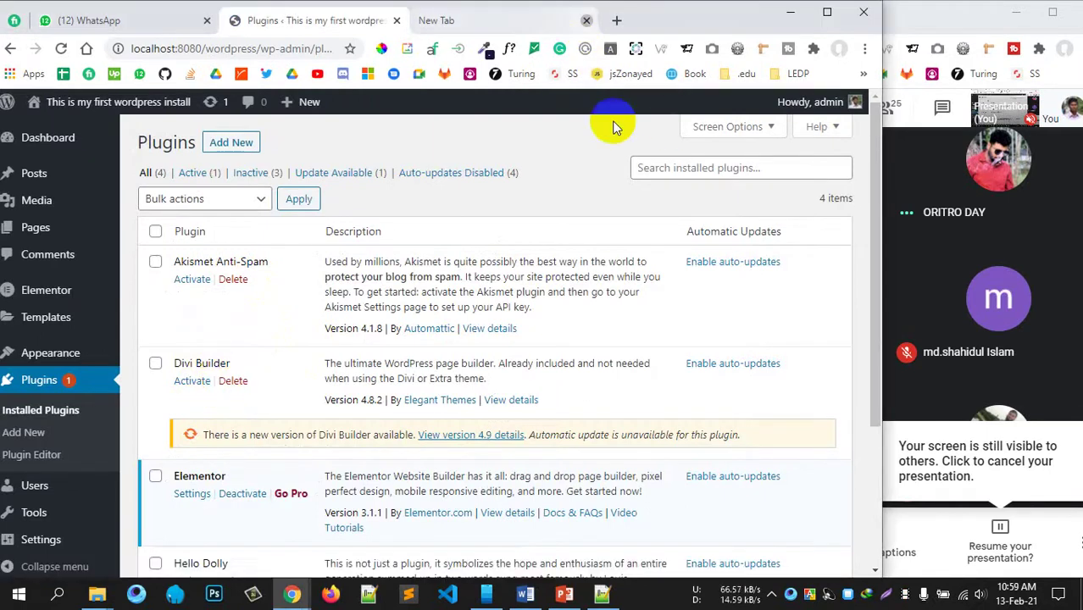
# Step: Close the empty new tab and widen the browser window
pyautogui.click(586, 20)
pyautogui.moveTo(871, 7); pyautogui.dragTo(947, 8)
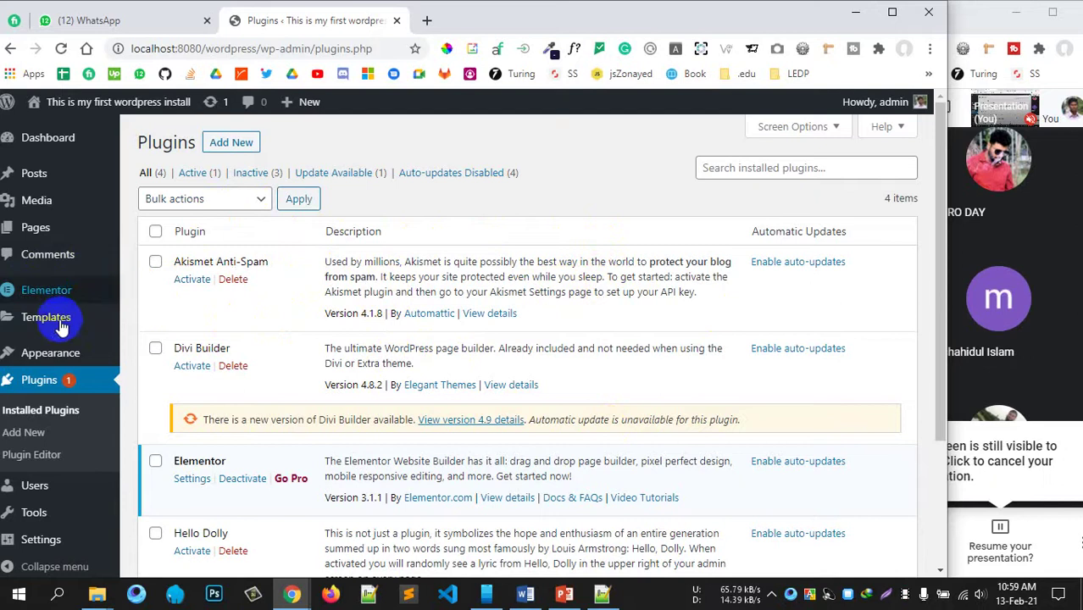
pyautogui.scroll(-2, 51, 355)
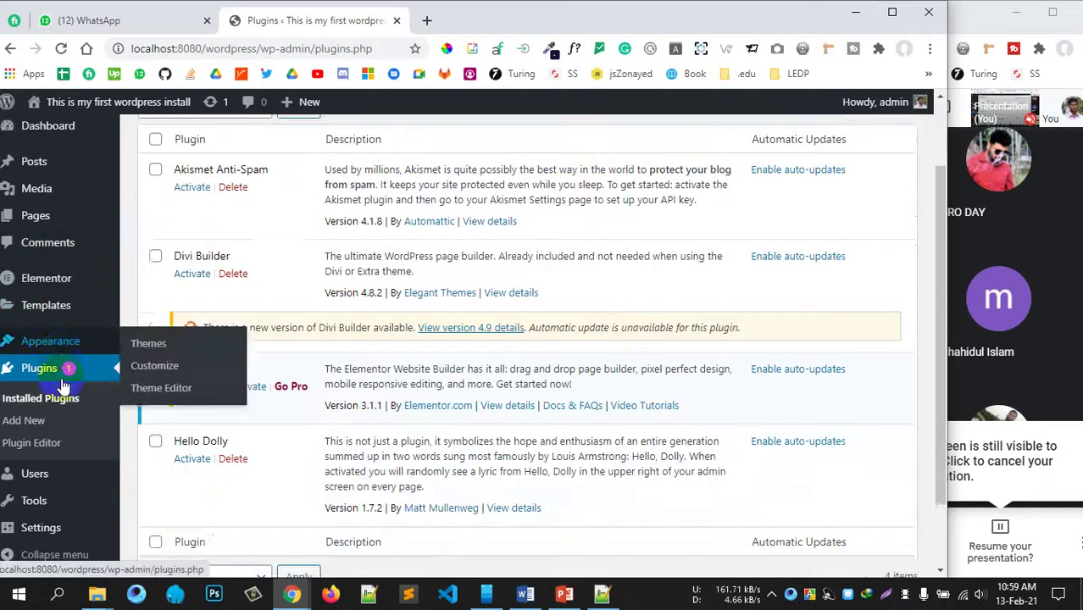
pyautogui.scroll(2, 280, 291)
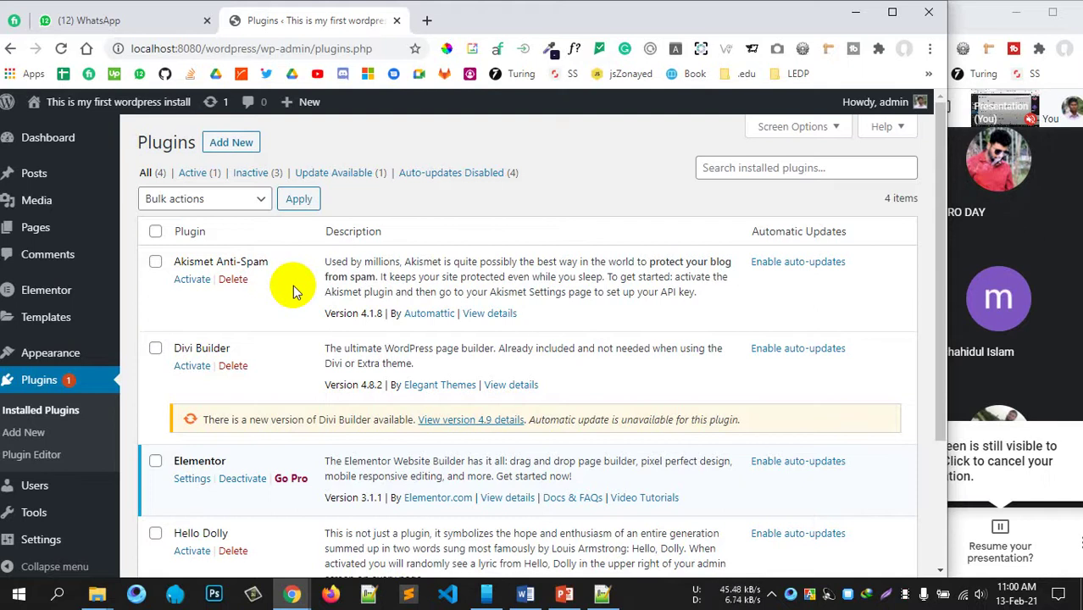
# Step: Go to Plugins > Add New
pyautogui.scroll(-2, 155, 451)
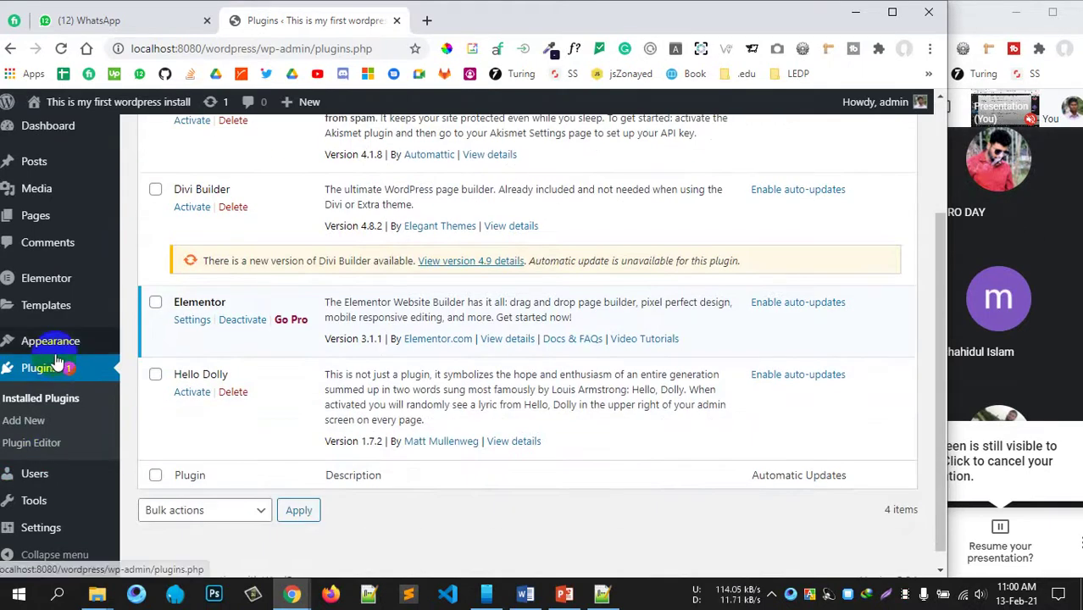
pyautogui.moveTo(53, 354)
pyautogui.click(38, 421)
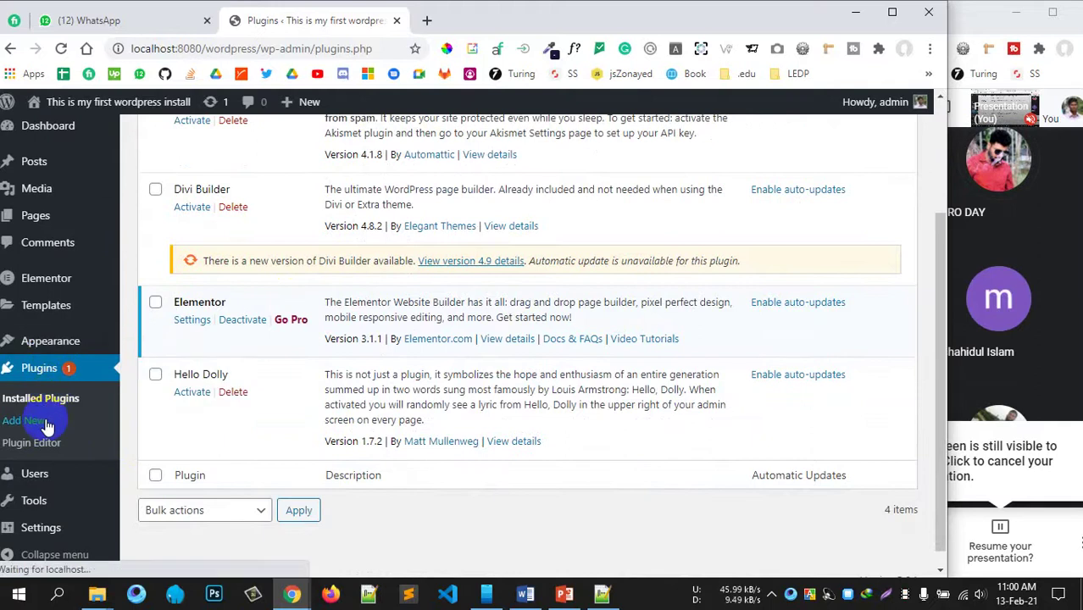
pyautogui.scroll(2, 694, 338)
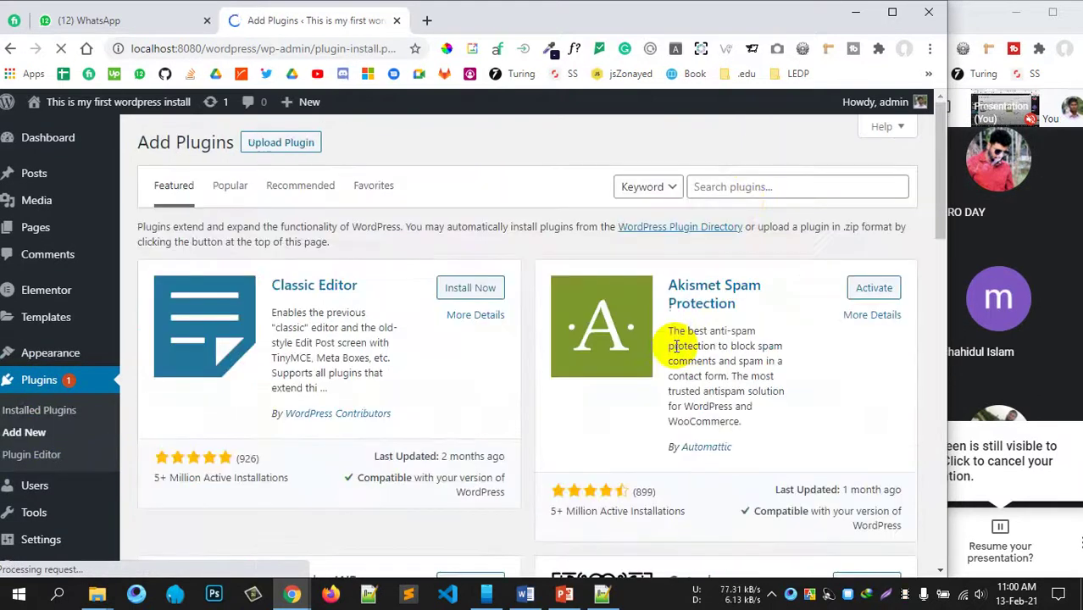
# Step: Search the plugin directory for 'wpforms' and install the WPForms plugin
pyautogui.click(732, 186)
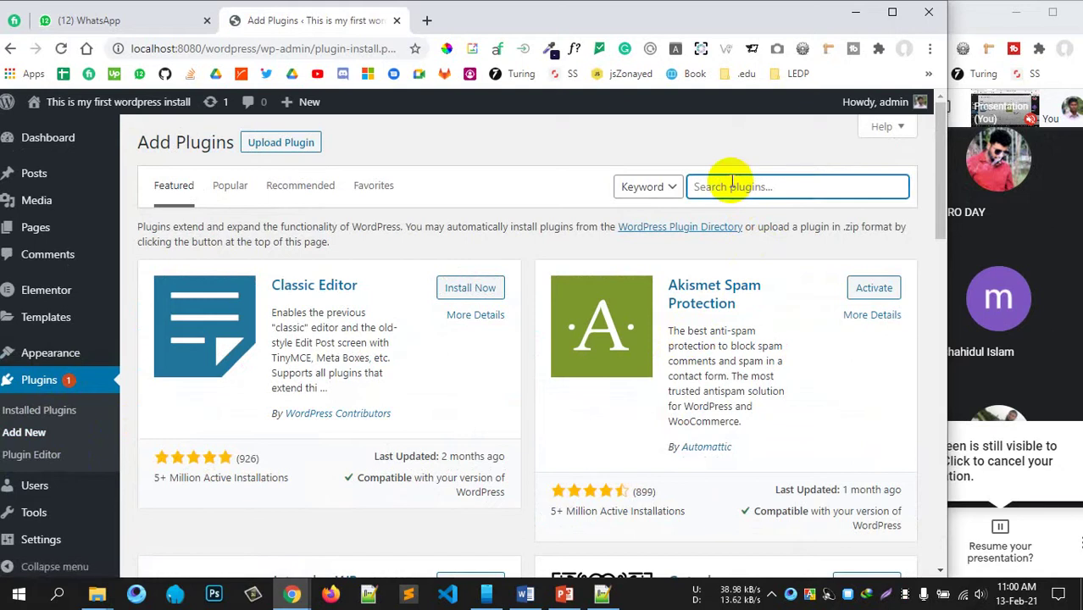
pyautogui.write('short')
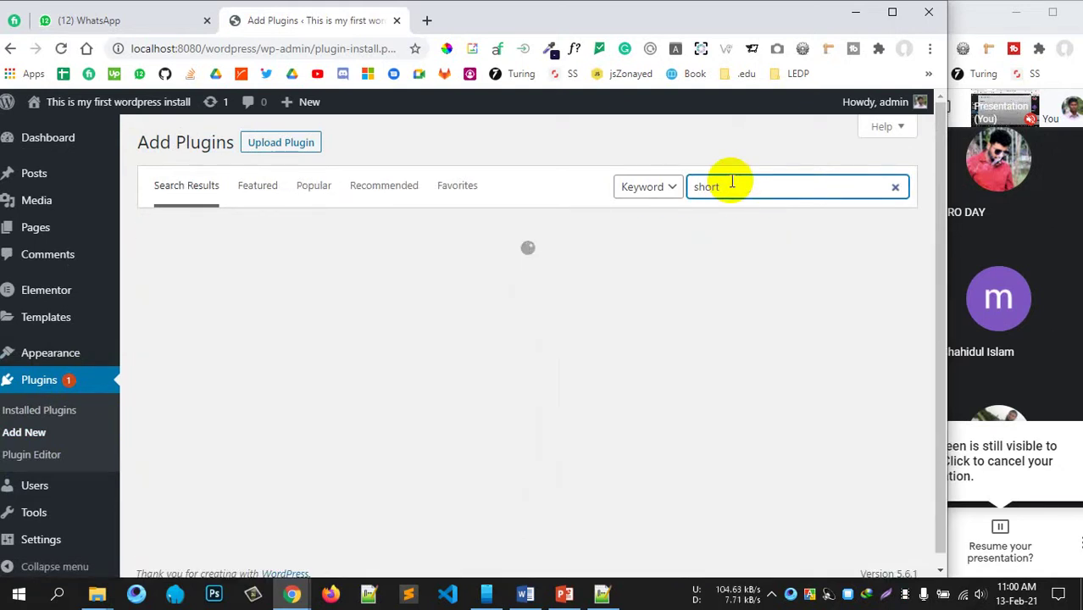
pyautogui.press('BackSpace')
pyautogui.press('BackSpace')
pyautogui.press('BackSpace')
pyautogui.press('BackSpace')
pyautogui.press('BackSpace')
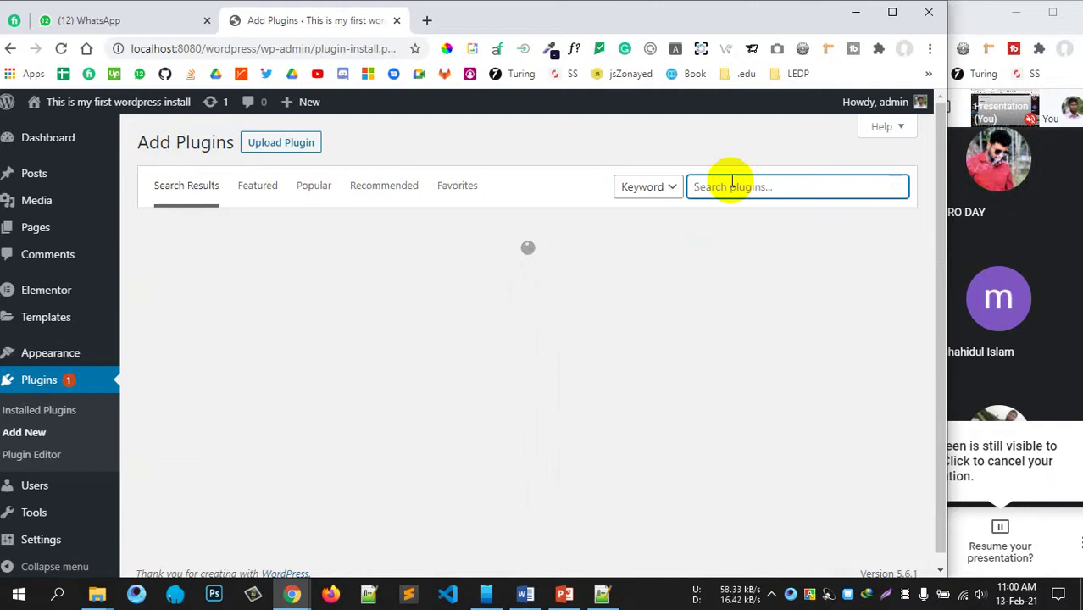
pyautogui.write('wpfo')
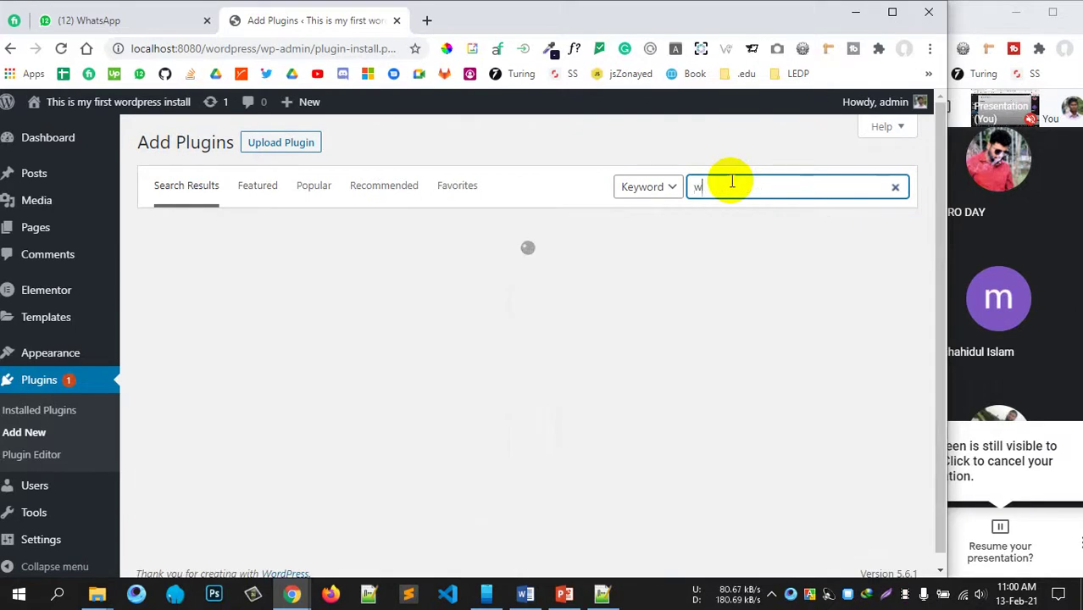
pyautogui.write('rms')
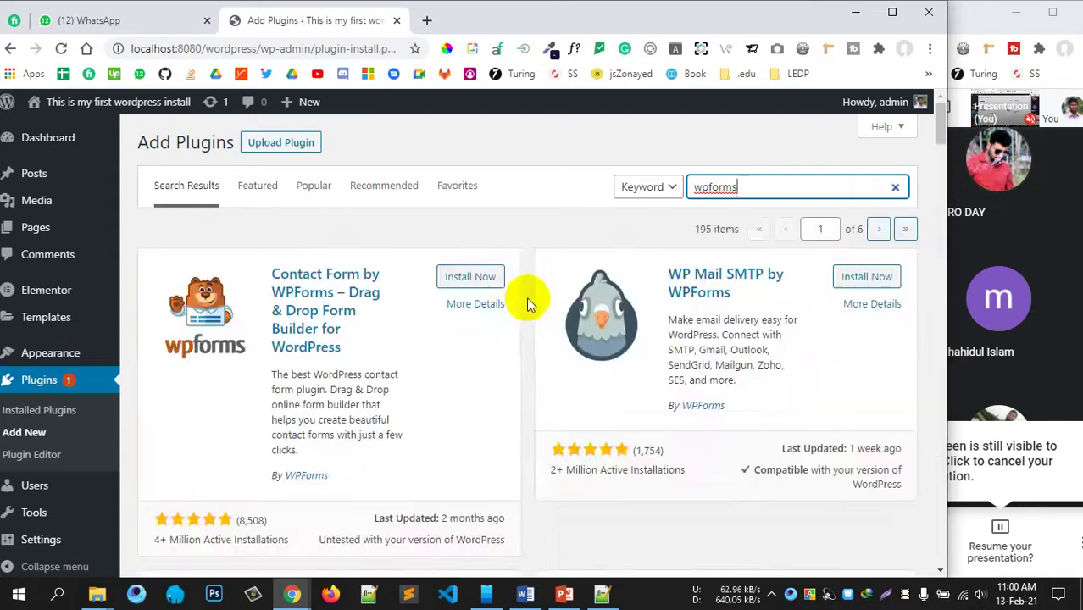
pyautogui.click(473, 280)
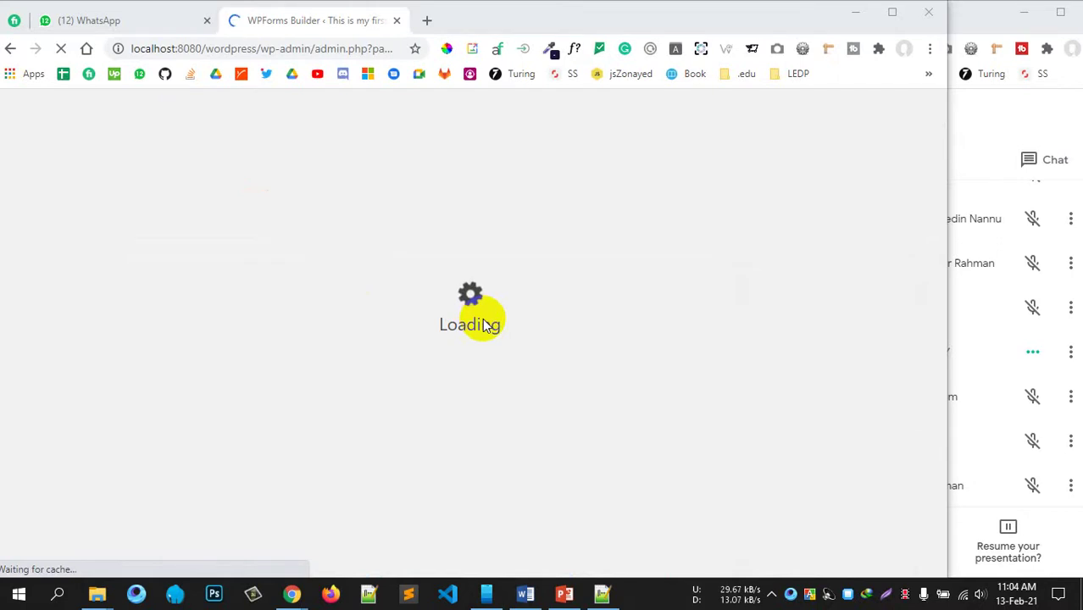
# Step: Create a new form from the Simple Contact Form template
pyautogui.scroll(-2, 542, 406)
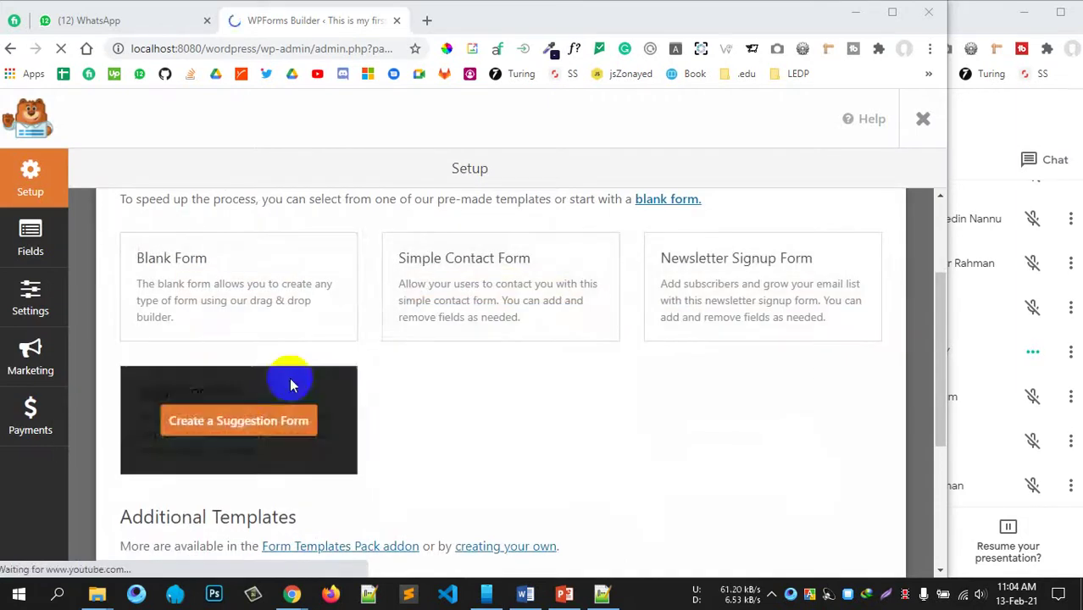
pyautogui.click(552, 289)
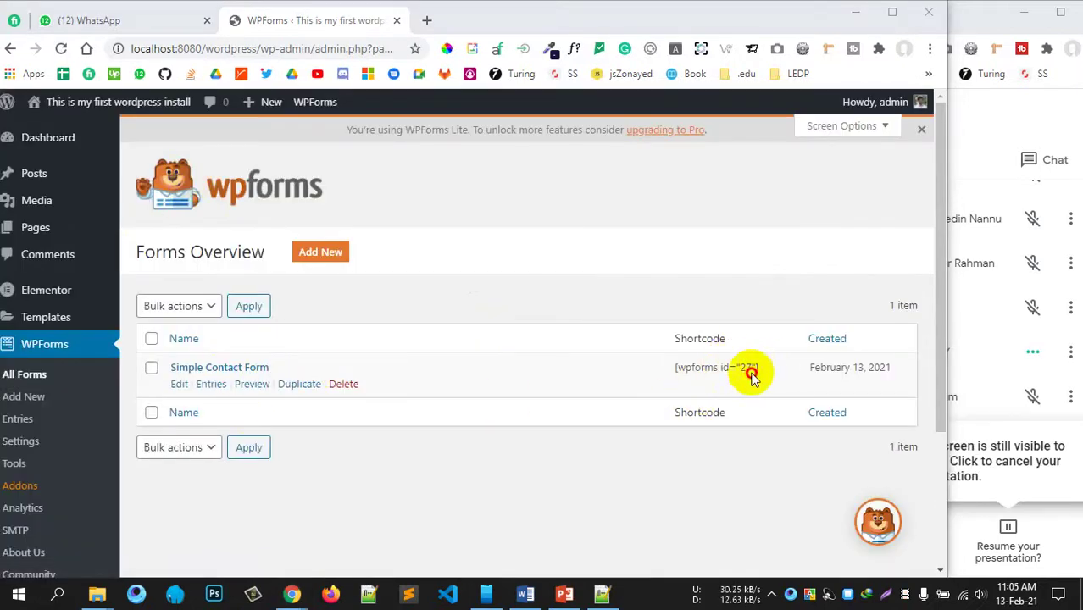
# Step: Select the Simple Contact Form's shortcode [wpforms id="27"] in Forms Overview
pyautogui.moveTo(752, 374); pyautogui.dragTo(675, 373)
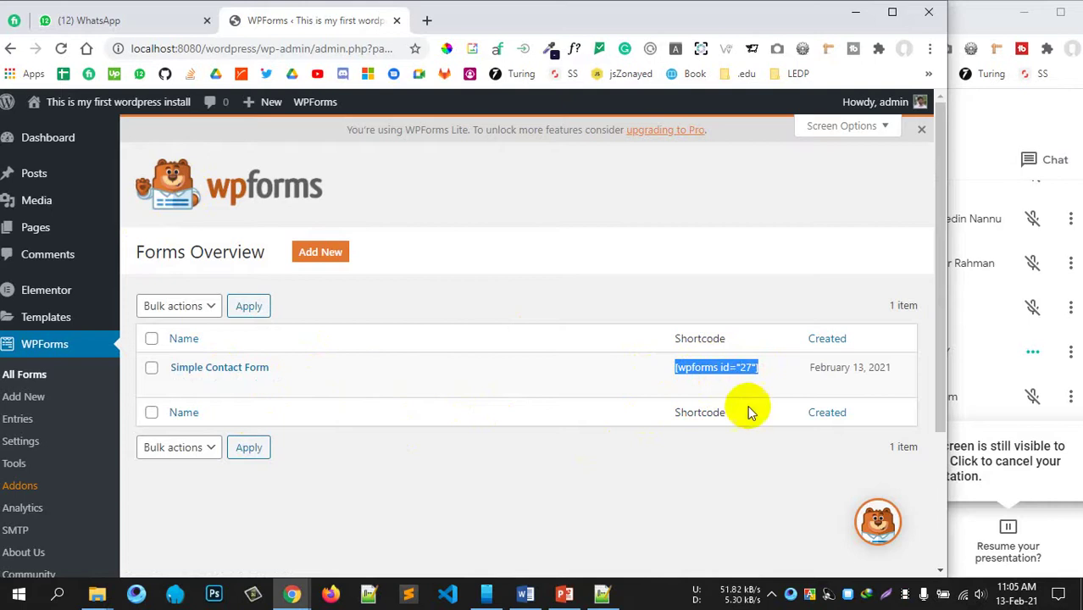
pyautogui.moveTo(654, 376); pyautogui.dragTo(674, 367)
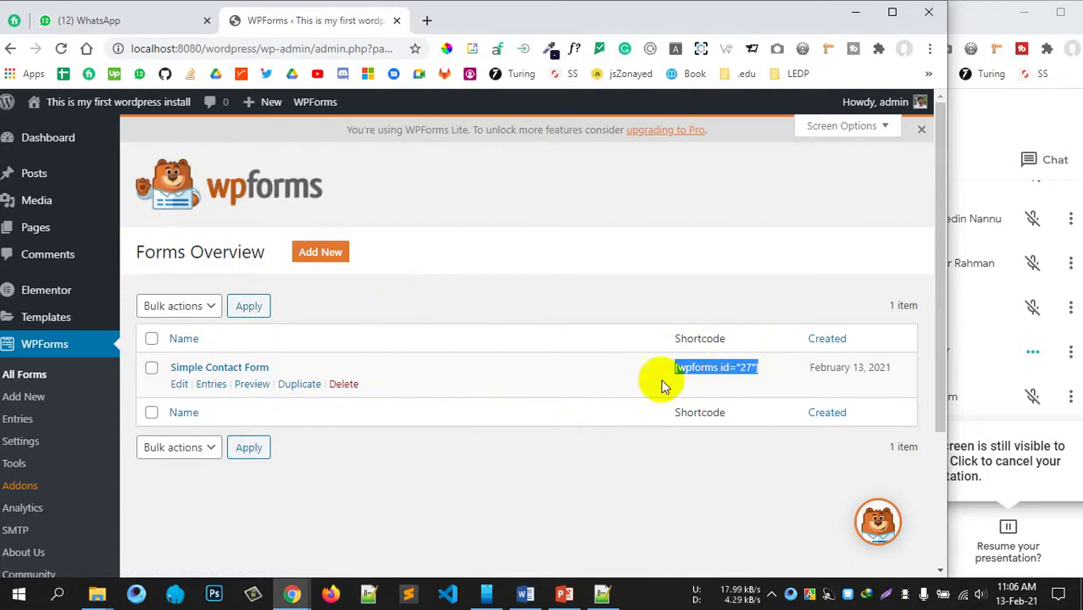
pyautogui.click(624, 473)
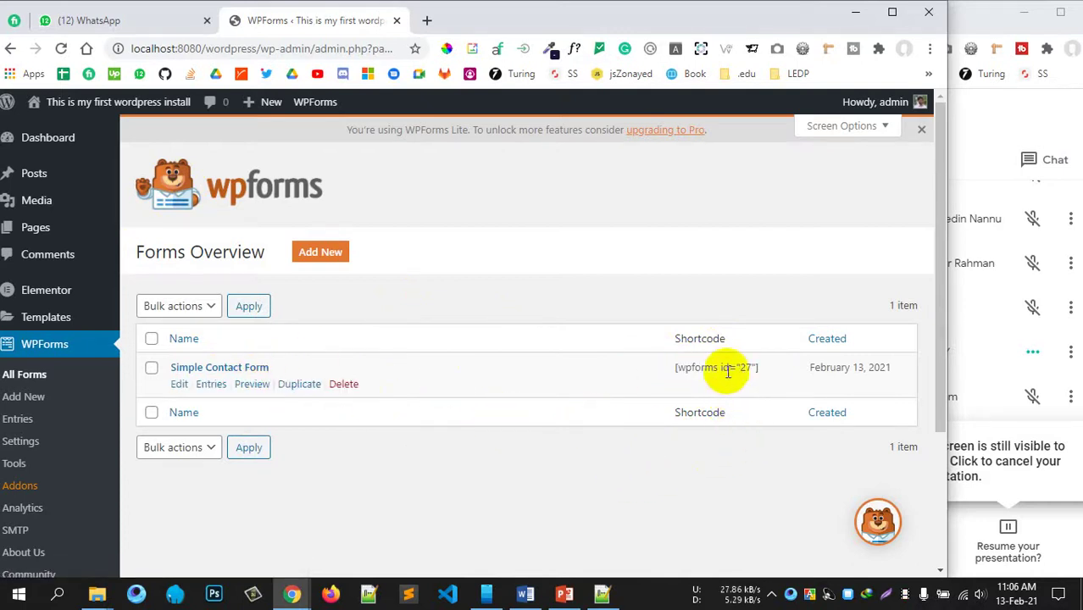
pyautogui.moveTo(752, 366); pyautogui.dragTo(745, 366)
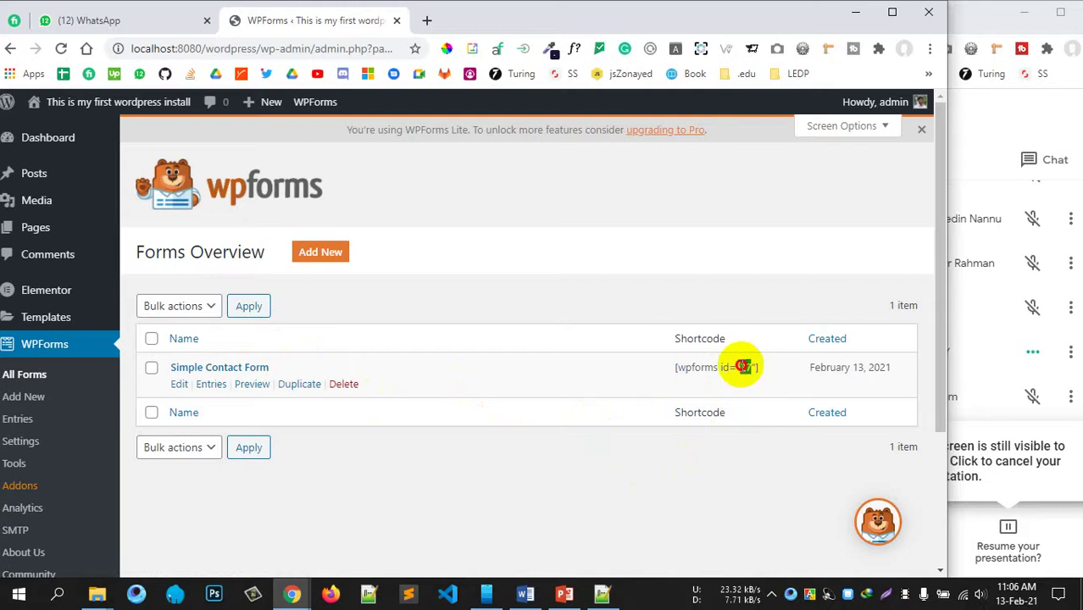
pyautogui.doubleClick(745, 366)
pyautogui.doubleClick(697, 368)
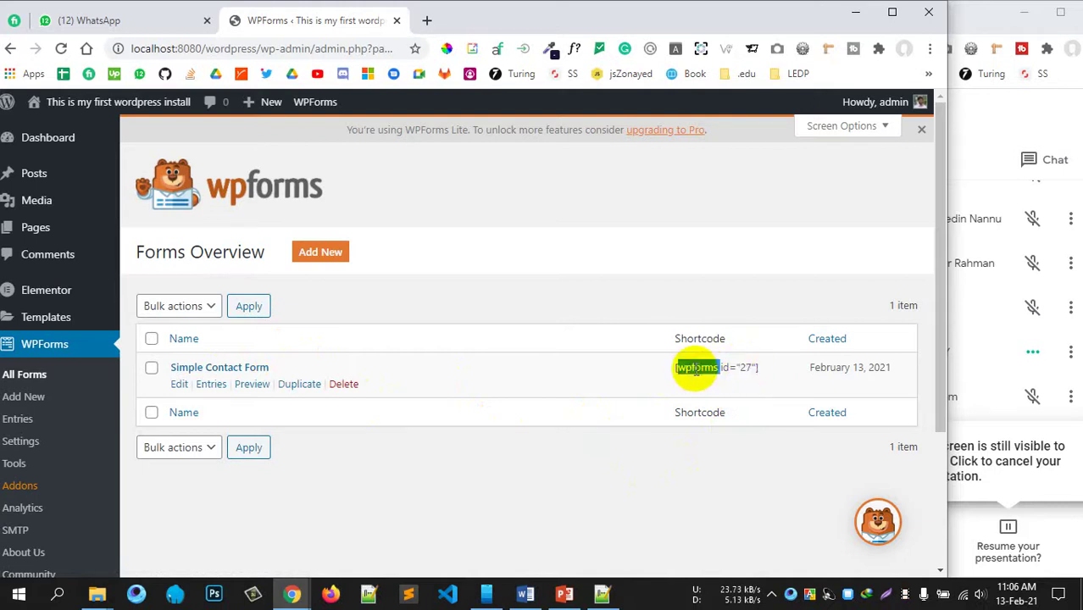
pyautogui.moveTo(675, 367); pyautogui.dragTo(763, 366)
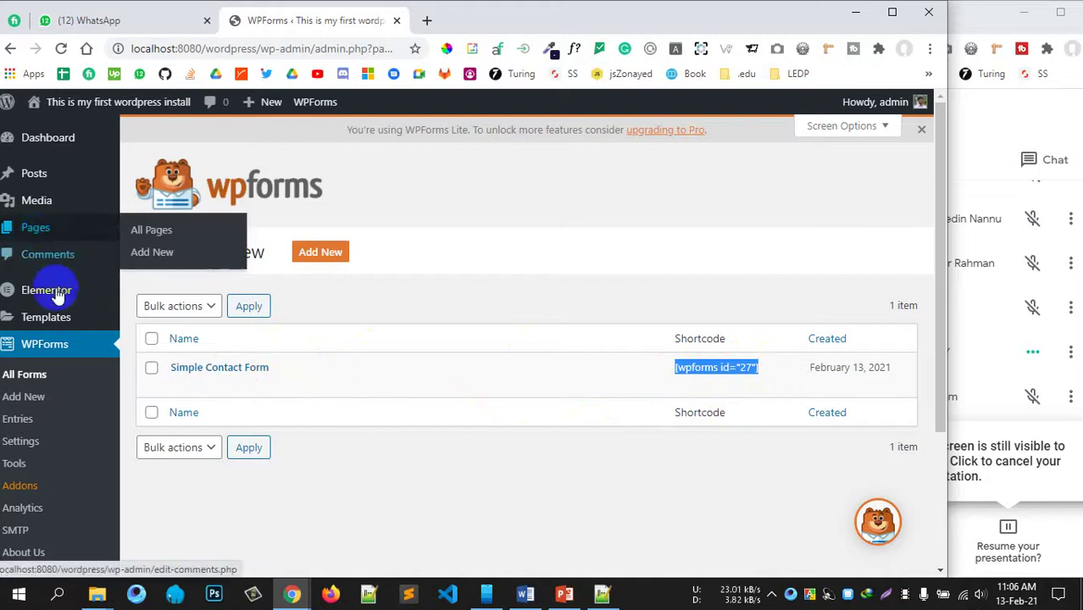
# Step: Open Pages > All Pages in a new browser tab, then return to Forms Overview
pyautogui.moveTo(73, 242)
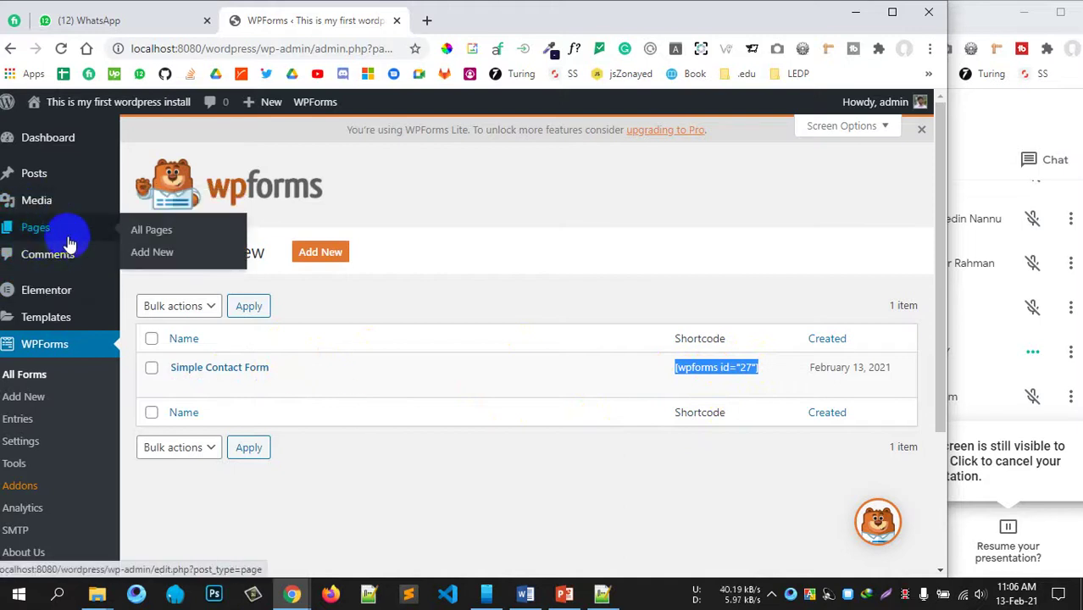
pyautogui.rightClick(155, 237)
pyautogui.click(174, 242)
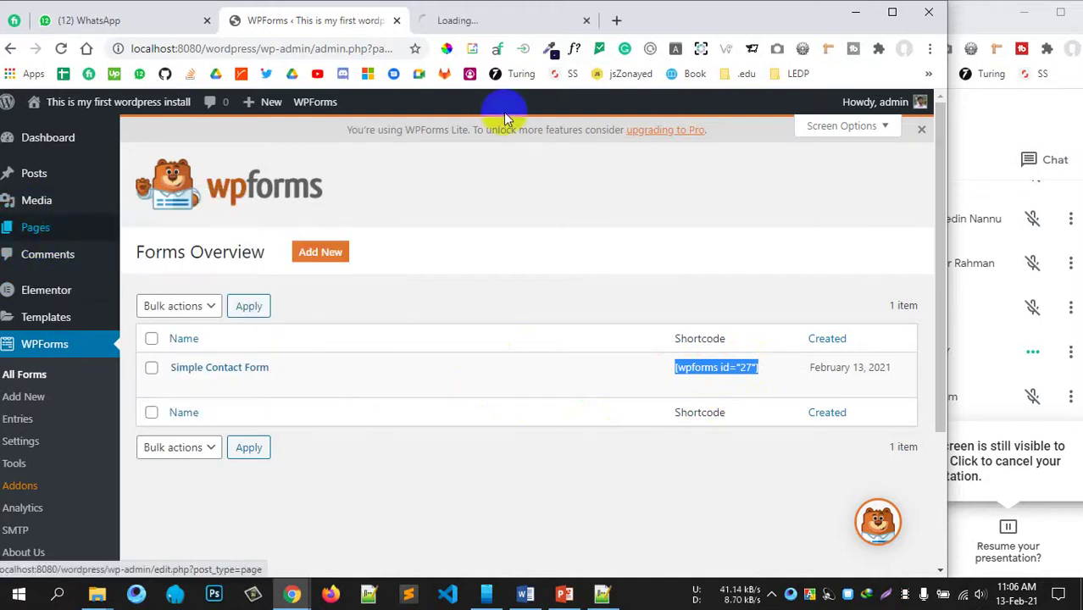
pyautogui.click(500, 20)
pyautogui.click(335, 20)
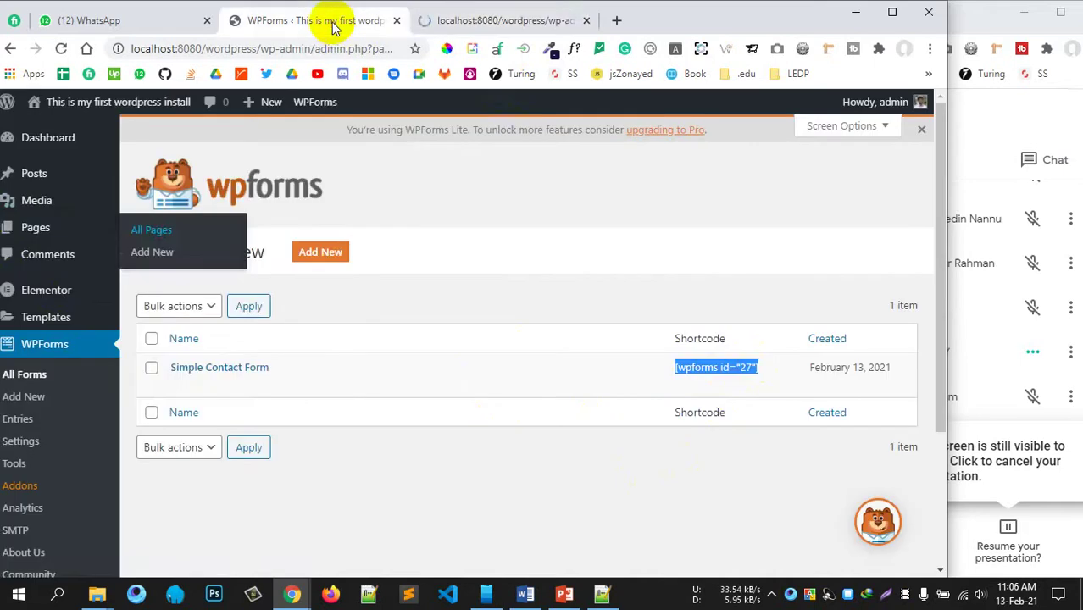
# Step: Switch to the Pages tab and activate the newly installed Shortcodes Ultimate plugin
pyautogui.click(484, 21)
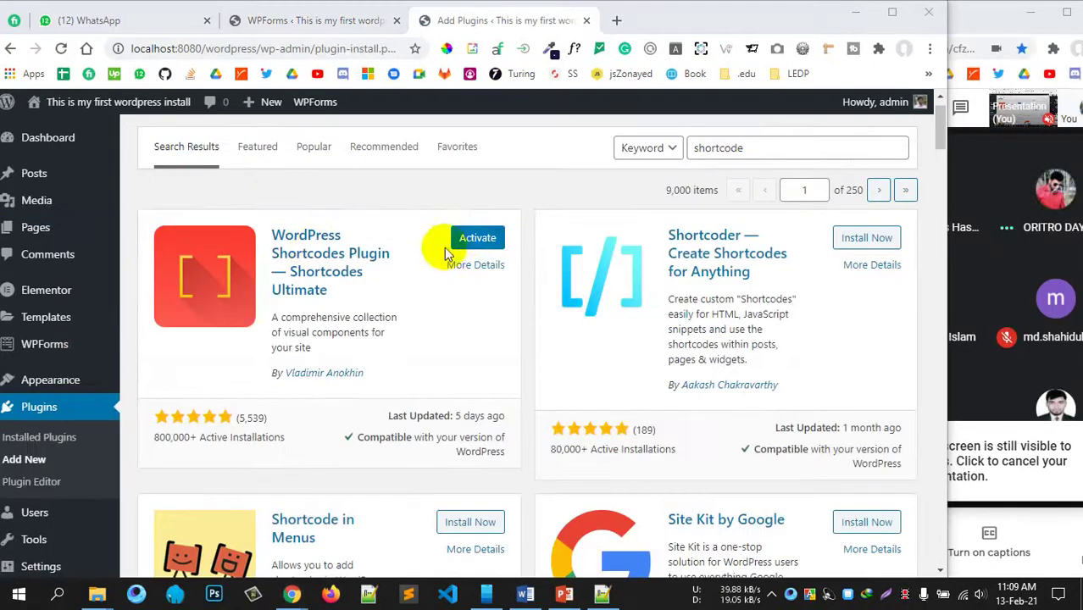
pyautogui.click(477, 239)
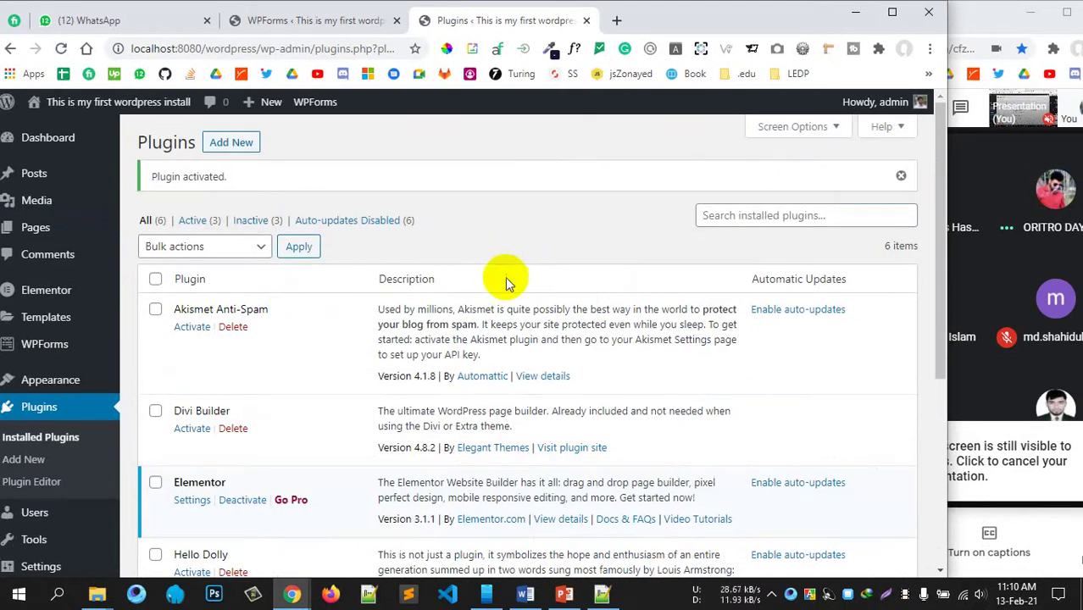
# Step: Confirm Shortcodes Ultimate and WPForms Lite are active, then go to Posts > All Posts
pyautogui.scroll(-5, 416, 310)
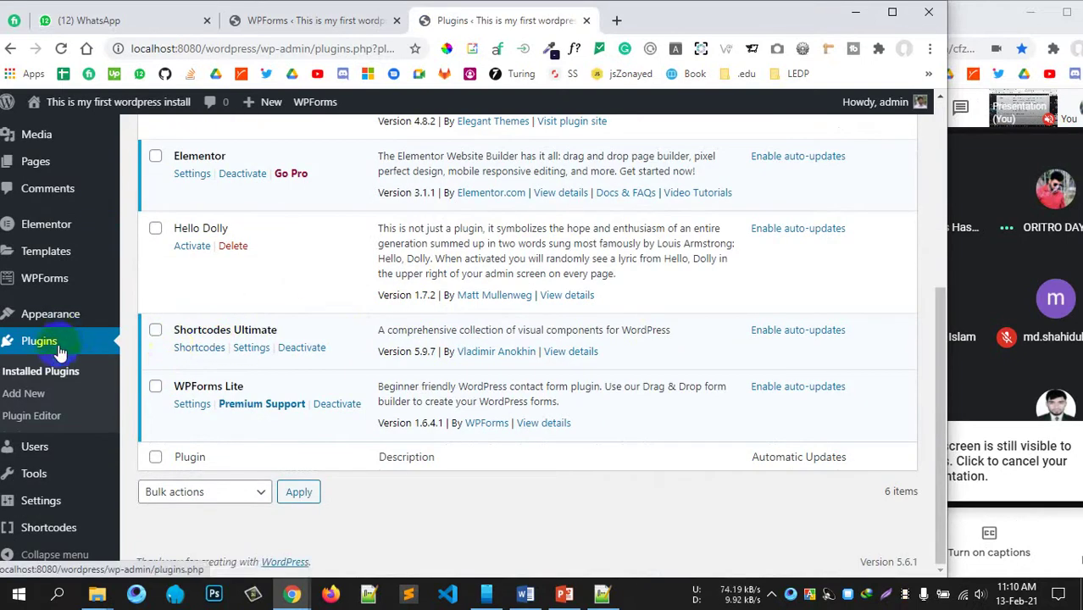
pyautogui.scroll(2, 51, 352)
pyautogui.moveTo(43, 237)
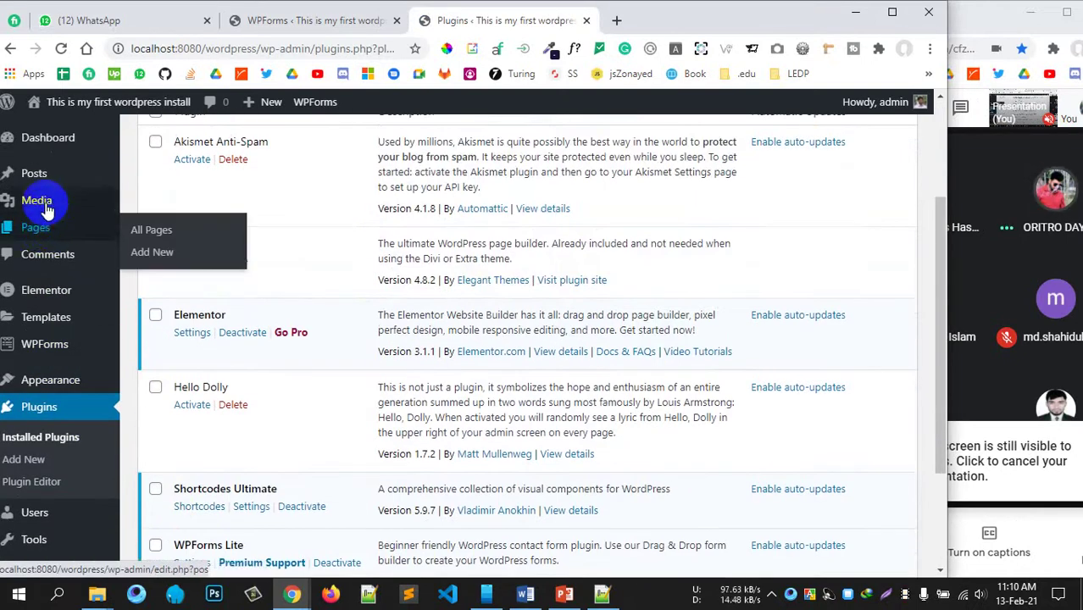
pyautogui.moveTo(29, 173)
pyautogui.click(149, 176)
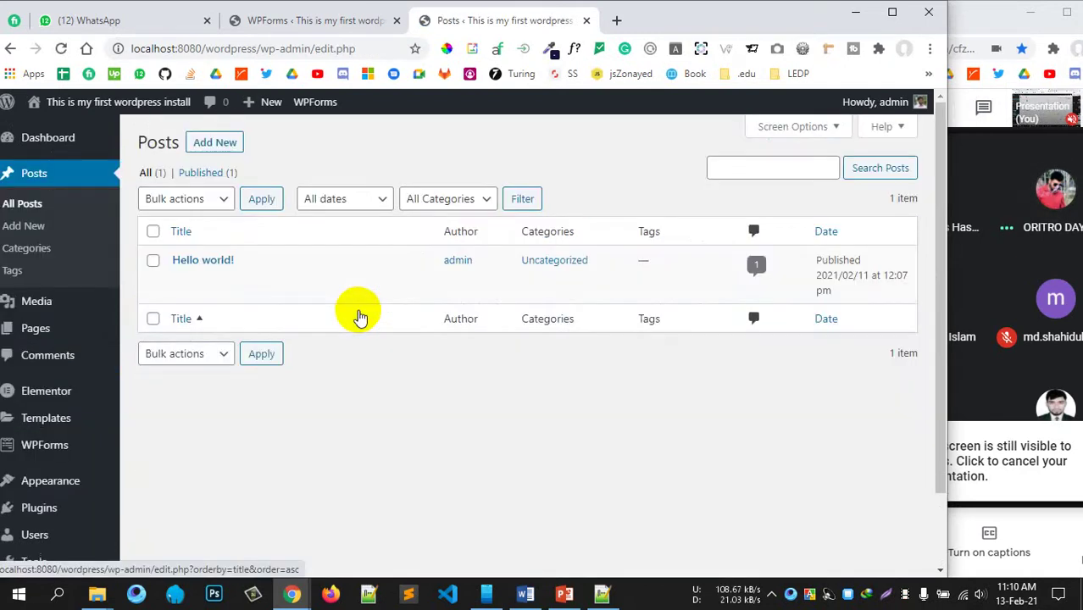
# Step: Open the Shortcodes Ultimate Available shortcodes gallery
pyautogui.scroll(-1, 76, 382)
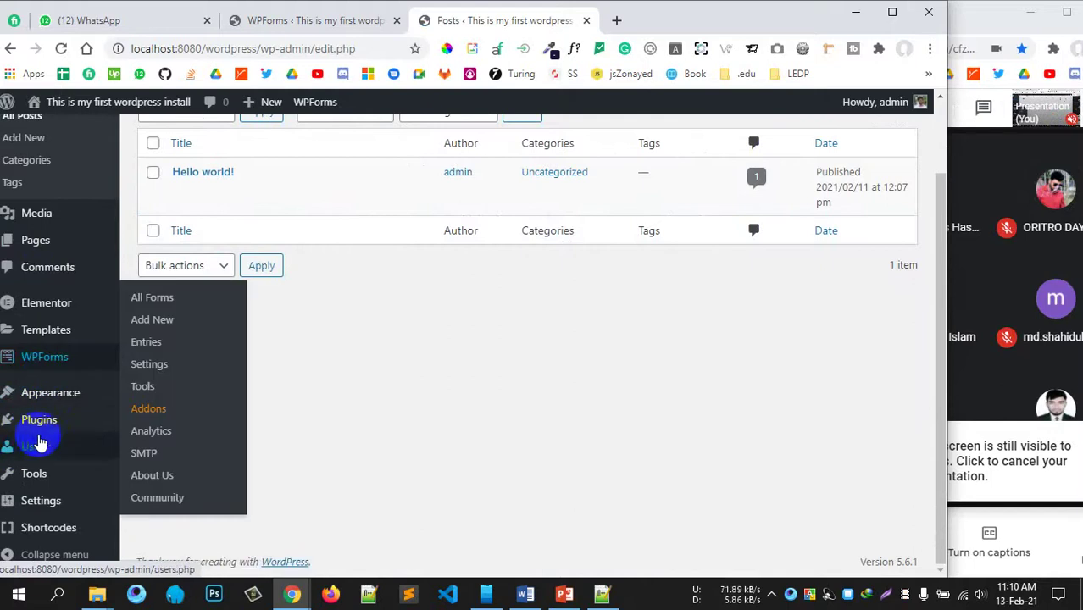
pyautogui.moveTo(53, 394)
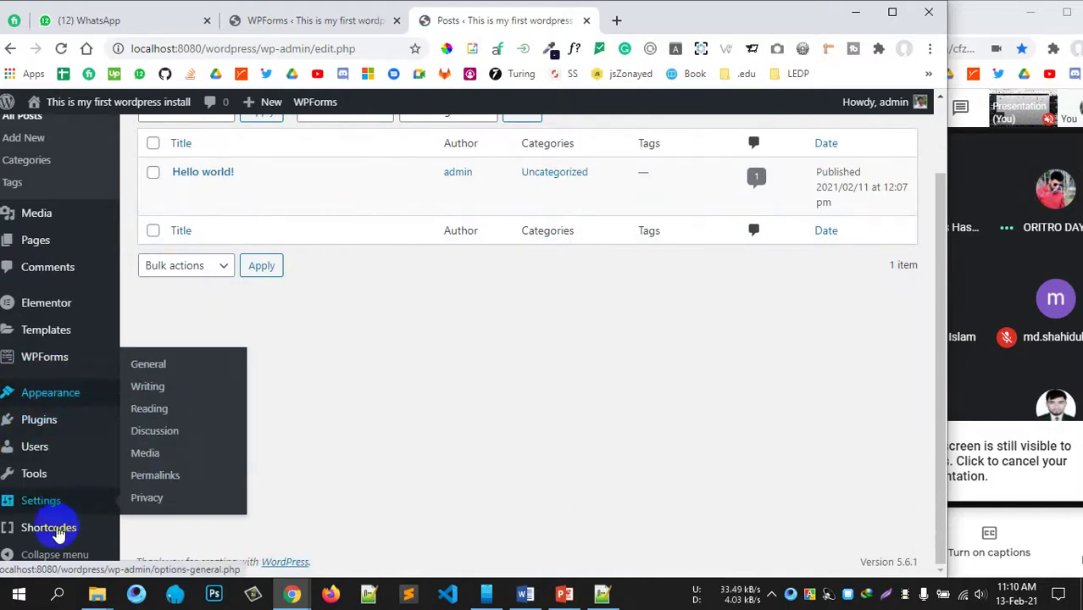
pyautogui.click(73, 527)
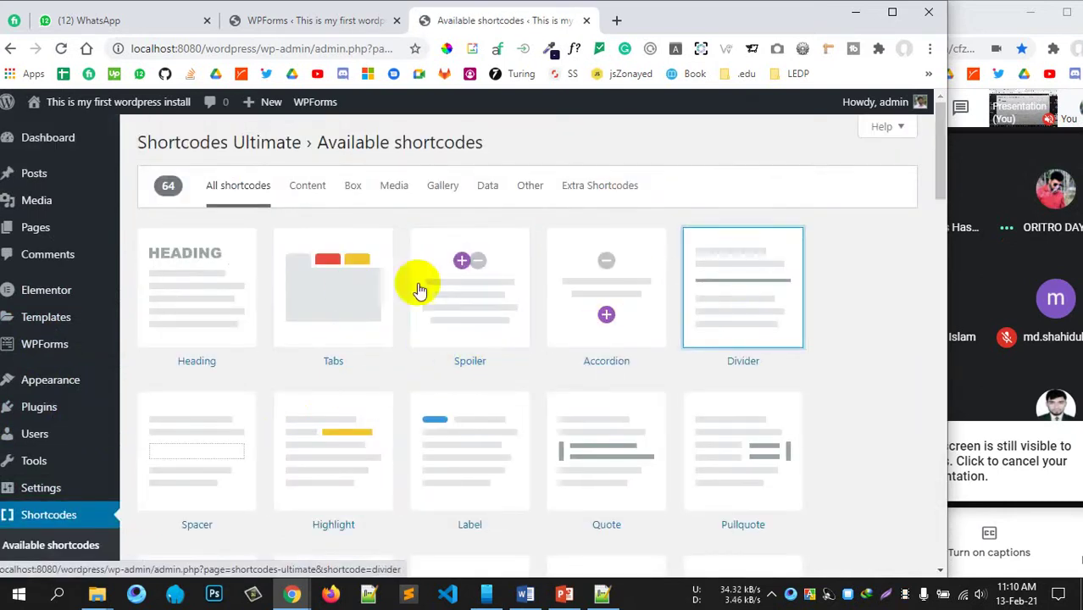
# Step: Filter the shortcodes to the Content group and open the QR Code shortcode's details
pyautogui.scroll(-3, 312, 293)
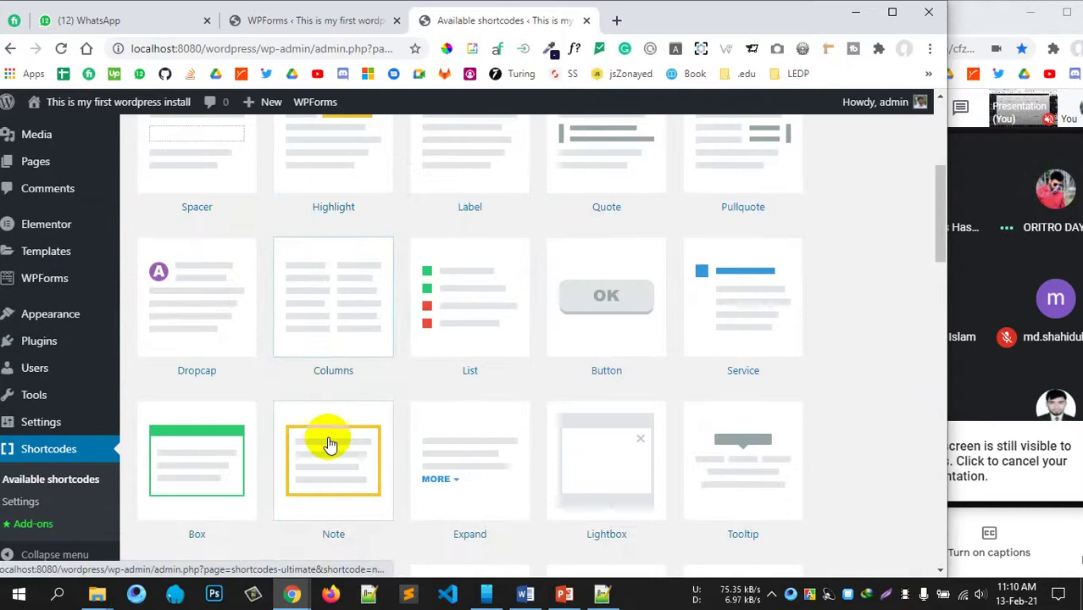
pyautogui.scroll(3, 288, 363)
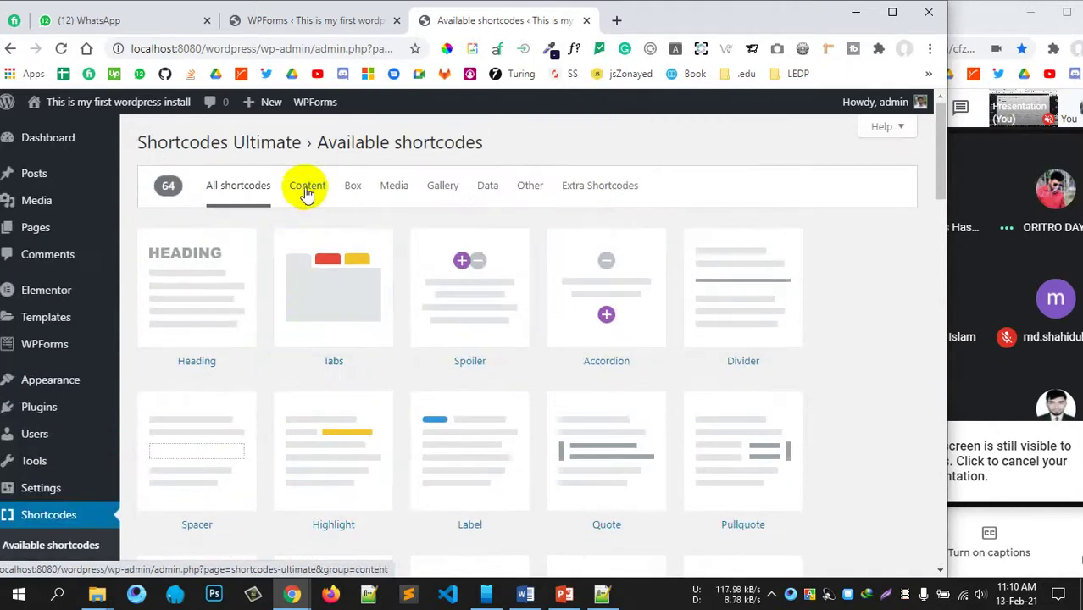
pyautogui.click(307, 187)
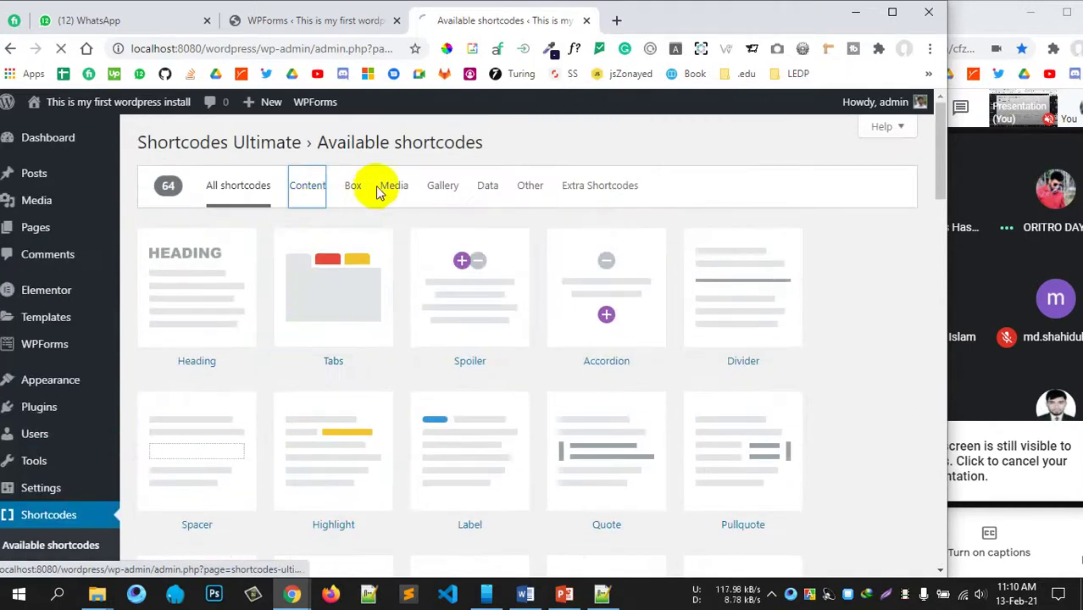
pyautogui.click(519, 410)
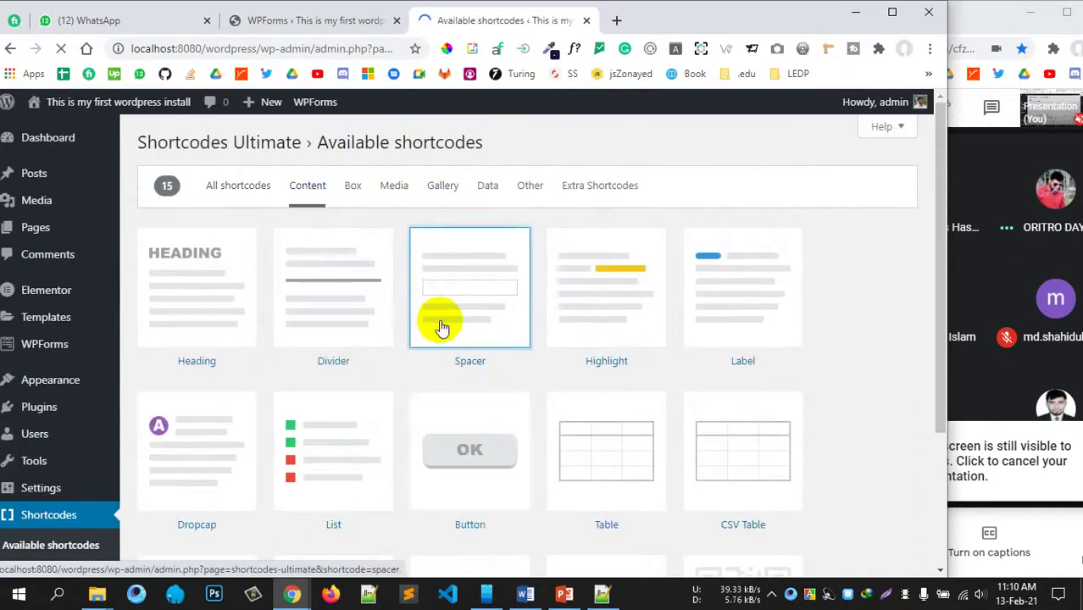
pyautogui.scroll(-2, 667, 471)
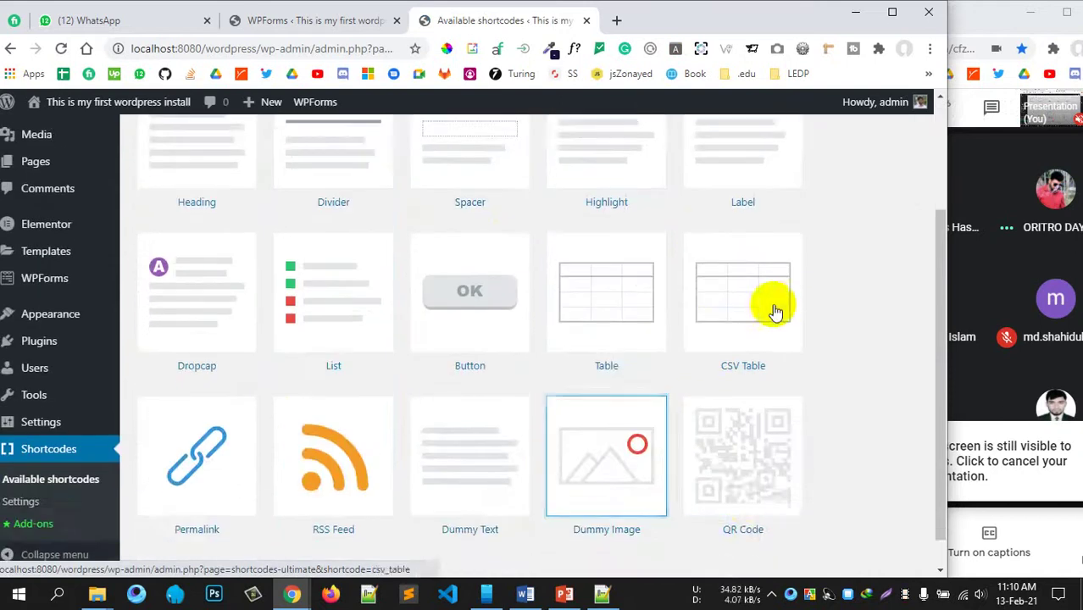
pyautogui.scroll(-1, 741, 503)
pyautogui.scroll(3, 272, 356)
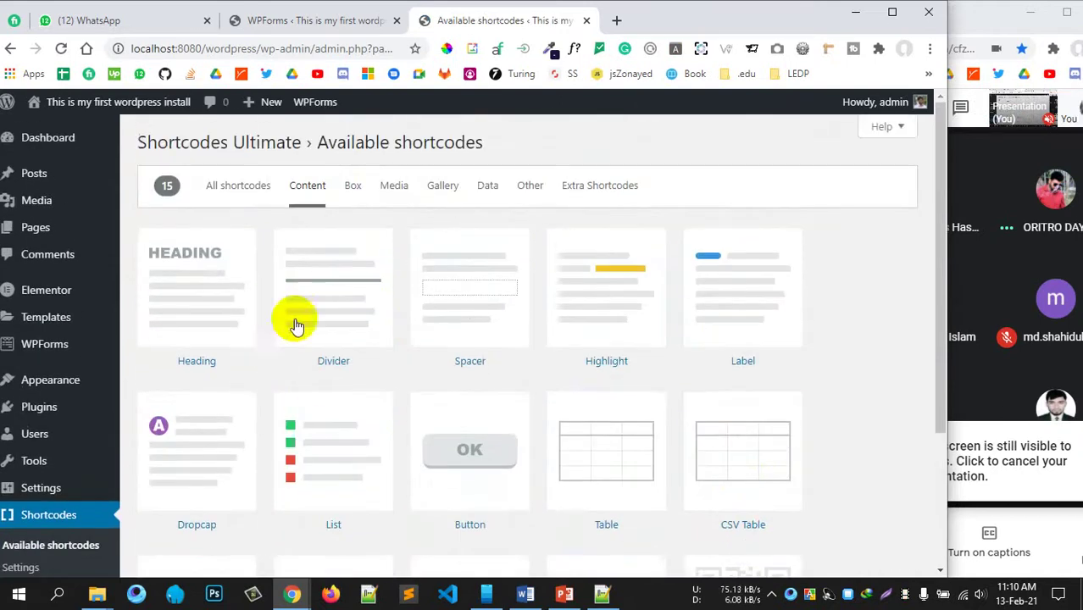
pyautogui.scroll(-3, 689, 496)
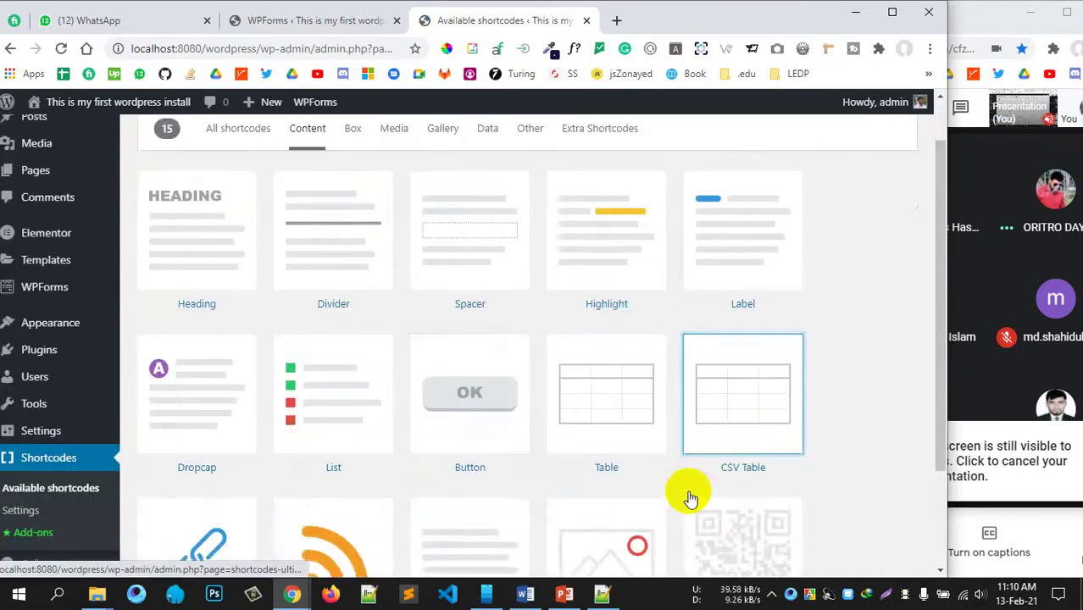
pyautogui.click(760, 436)
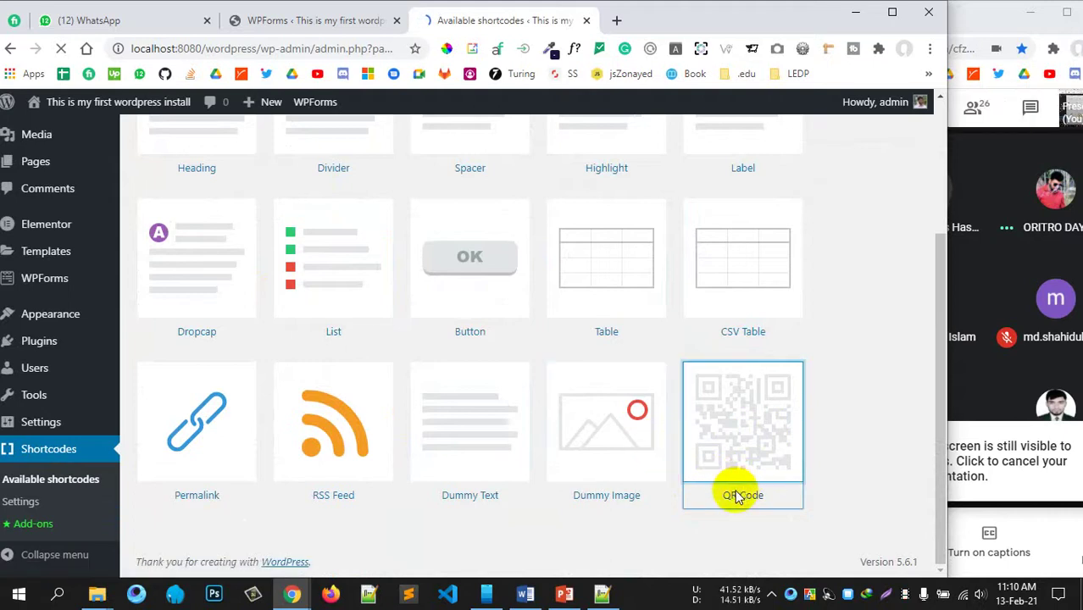
# Step: Select and copy the complete su_qrcode shortcode from the Shortcode box
pyautogui.scroll(-1, 365, 419)
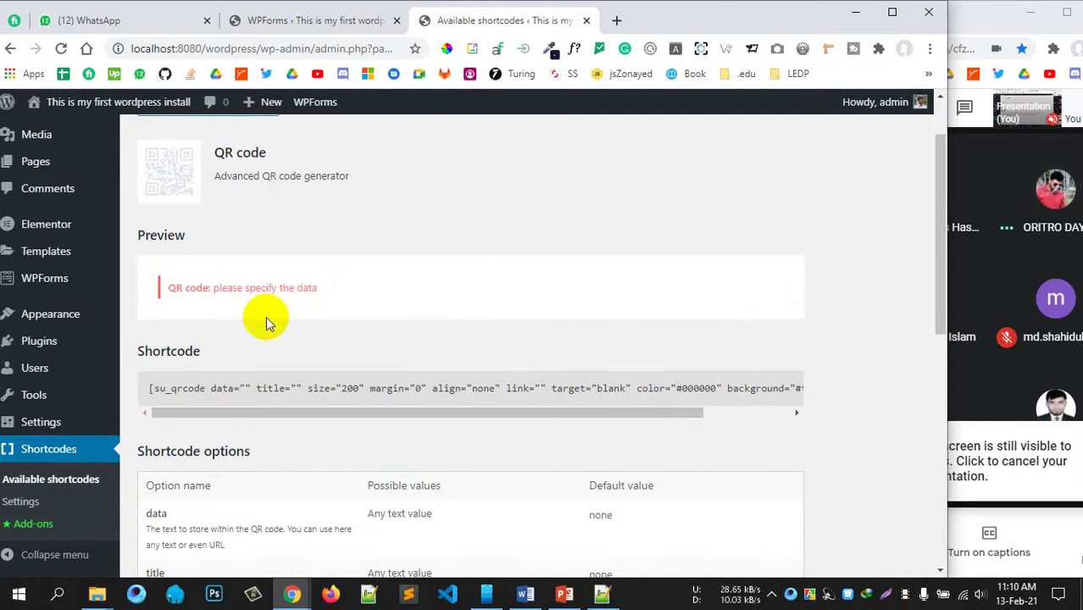
pyautogui.scroll(1, 265, 323)
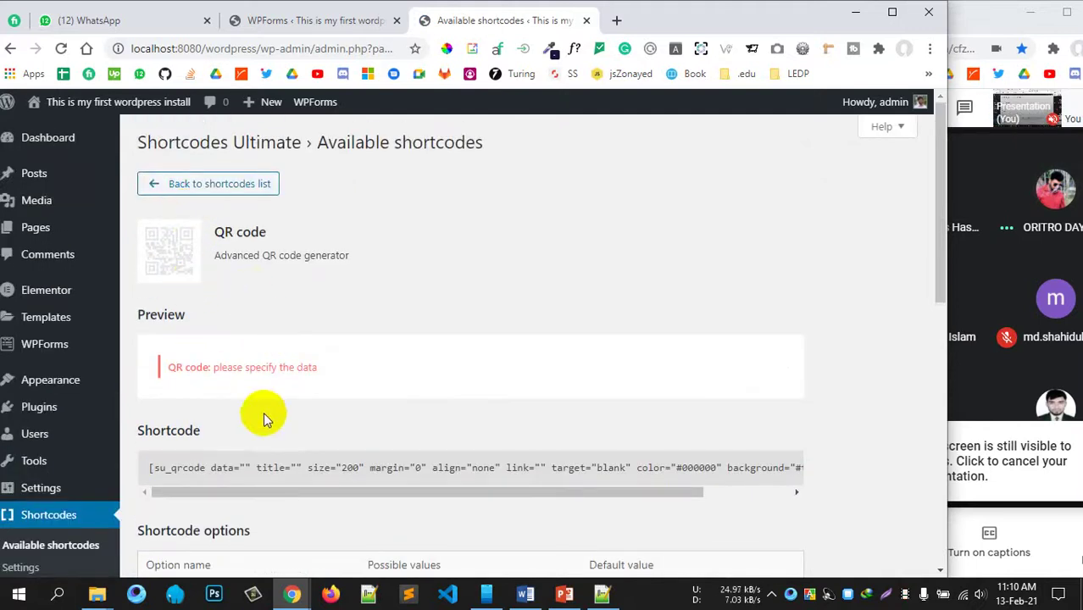
pyautogui.moveTo(206, 491)
pyautogui.mouseDown()
pyautogui.moveTo(541, 504)
pyautogui.moveTo(658, 492)
pyautogui.mouseUp()
pyautogui.click(698, 491)
pyautogui.moveTo(792, 469); pyautogui.dragTo(97, 474)
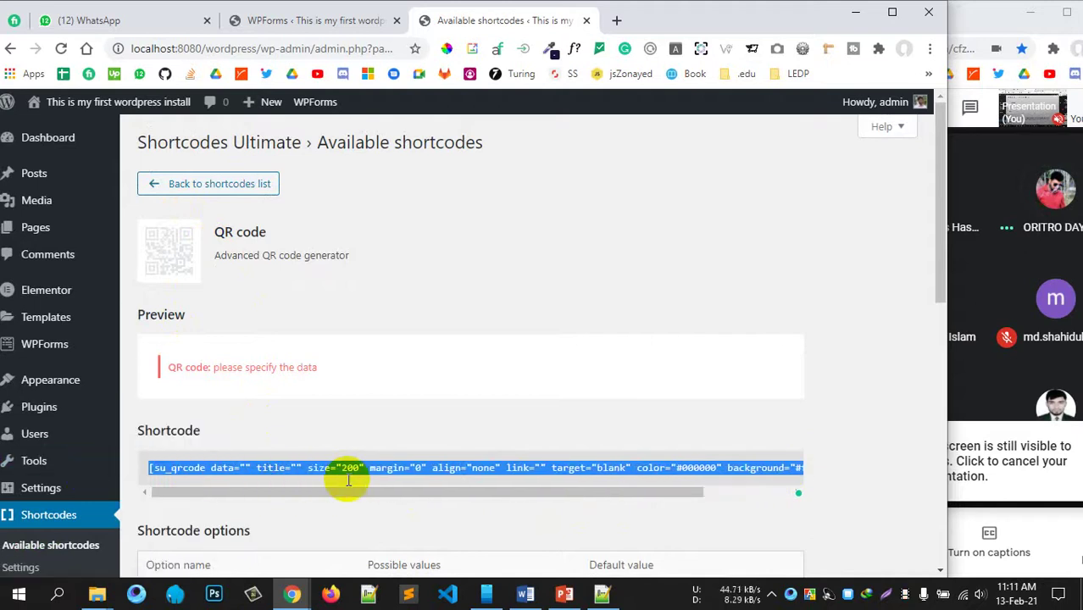
# Step: Return to the WPForms Forms Overview browser tab
pyautogui.scroll(-4, 289, 514)
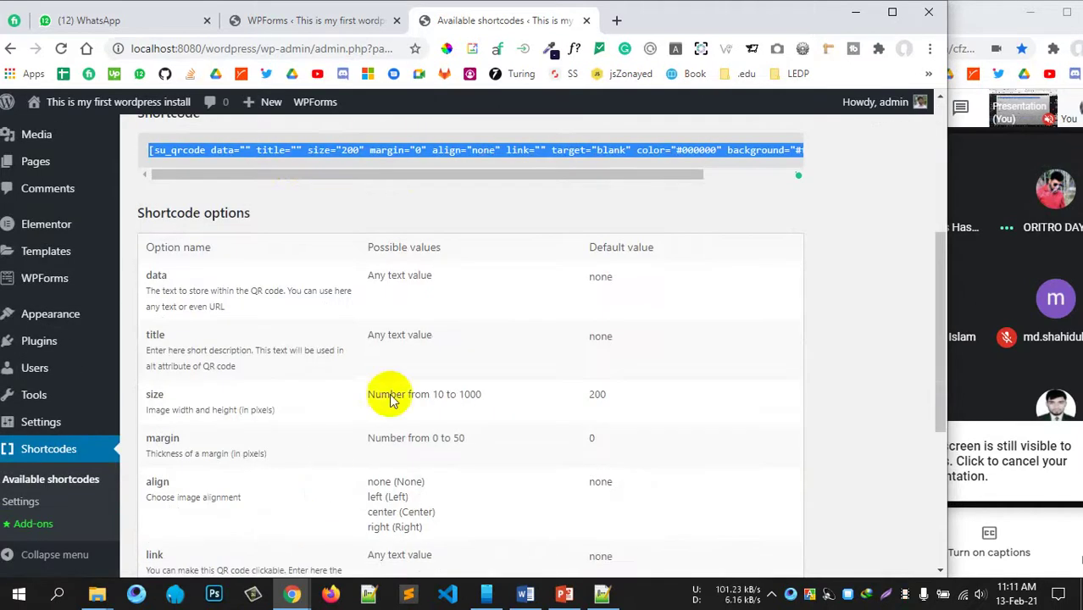
pyautogui.scroll(-4, 406, 381)
pyautogui.scroll(10, 373, 398)
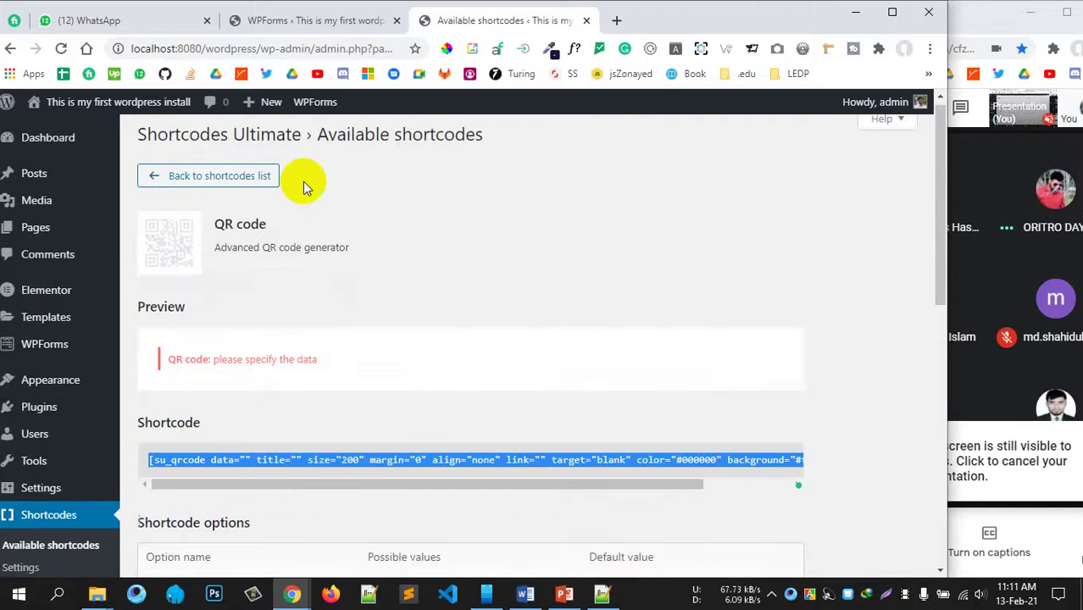
pyautogui.click(290, 24)
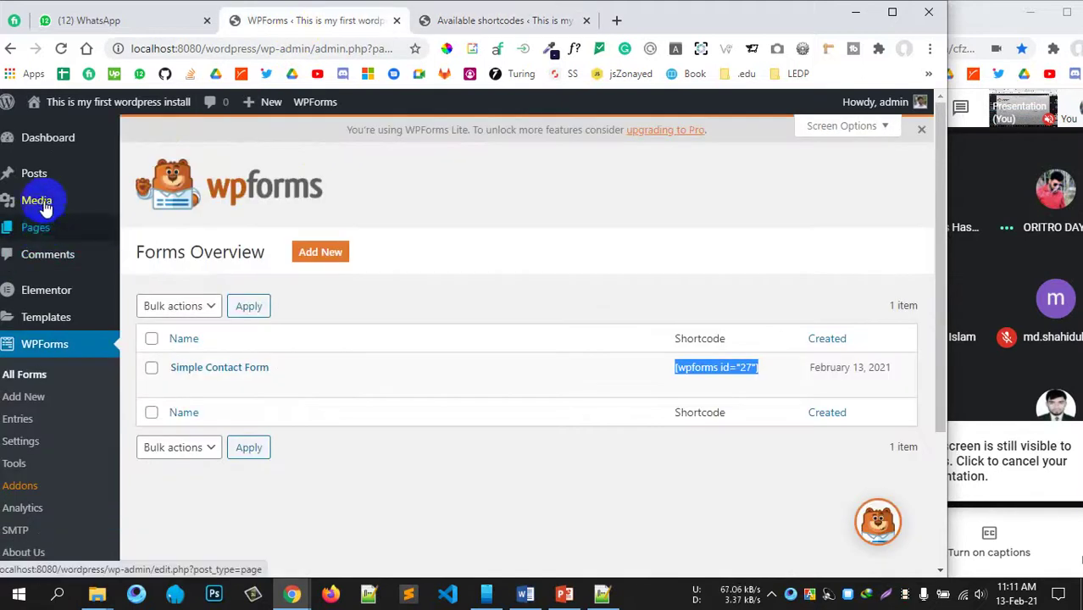
# Step: Open Sample Page in the Elementor editor in a new tab
pyautogui.click(45, 233)
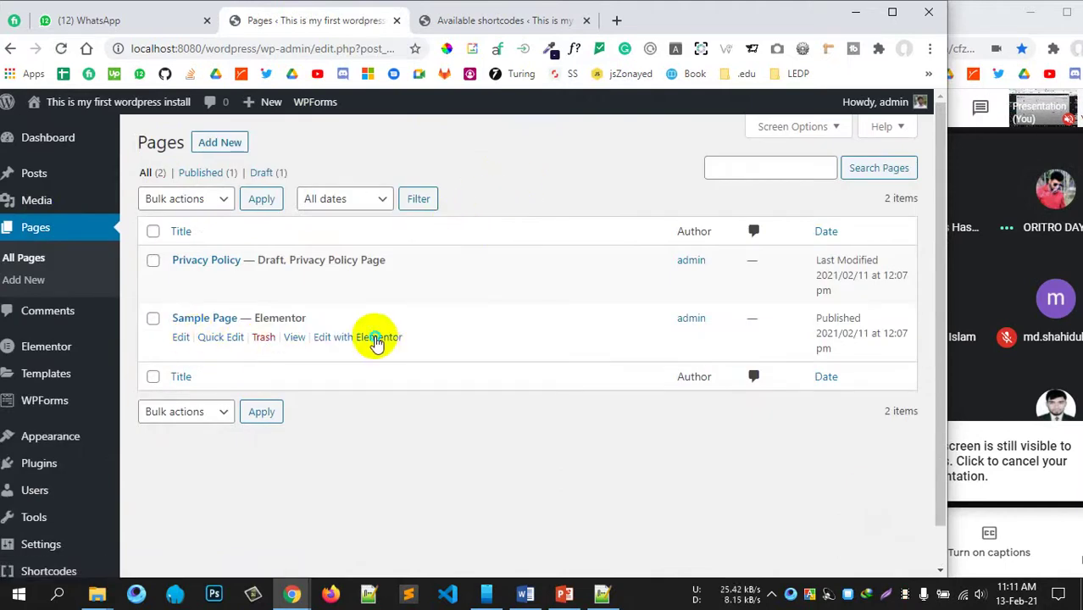
pyautogui.rightClick(377, 339)
pyautogui.click(428, 346)
pyautogui.click(495, 18)
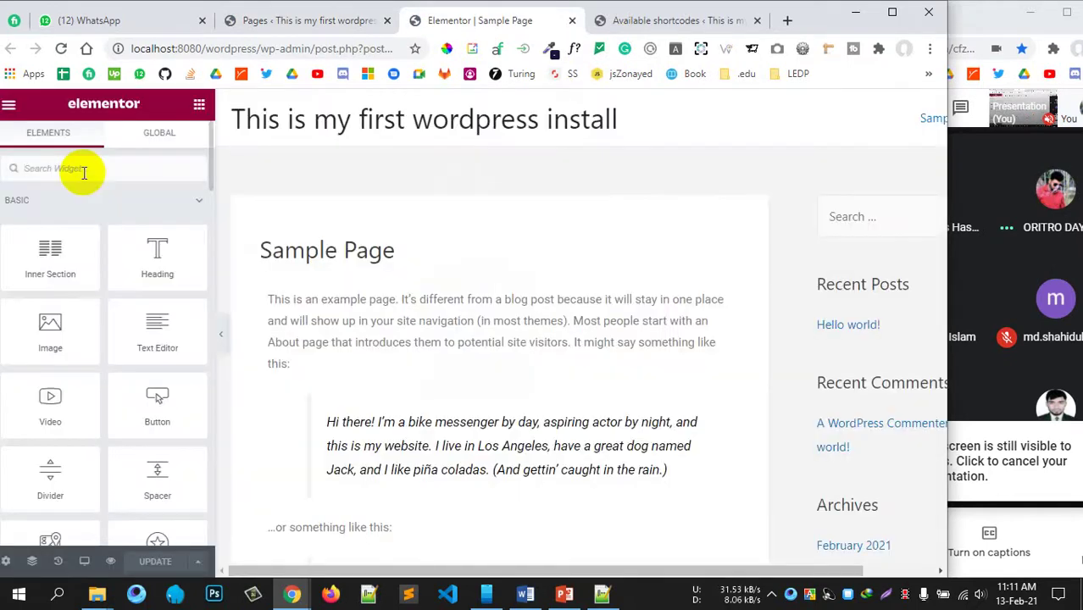
# Step: Search 'short', drop a Shortcode widget at the top of Sample Page, and paste the su_qrcode shortcode
pyautogui.click(84, 168)
pyautogui.write('short')
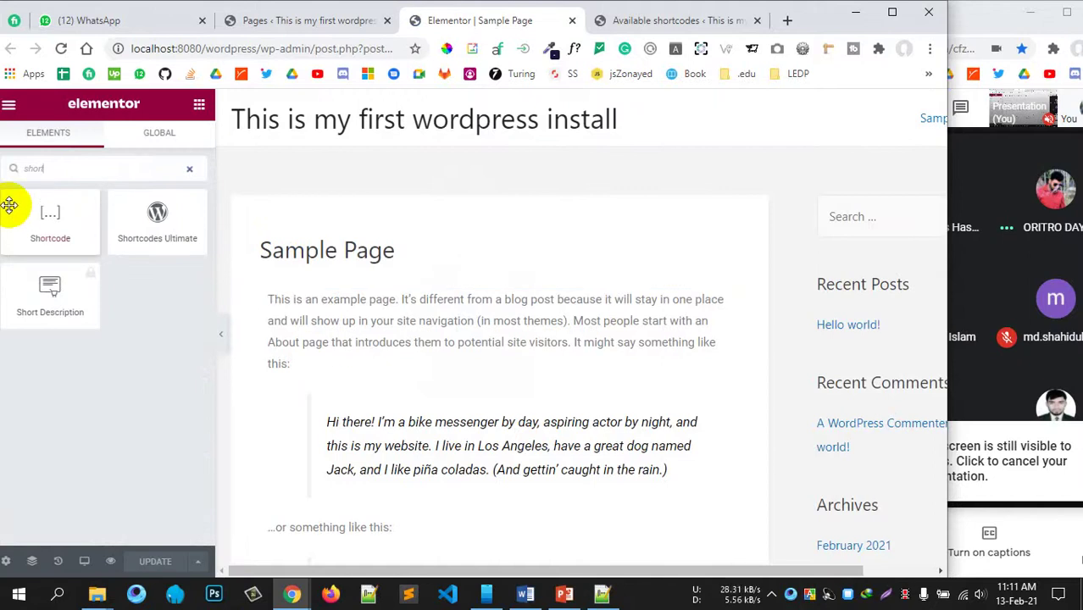
pyautogui.moveTo(9, 205); pyautogui.dragTo(380, 320)
pyautogui.click(102, 280)
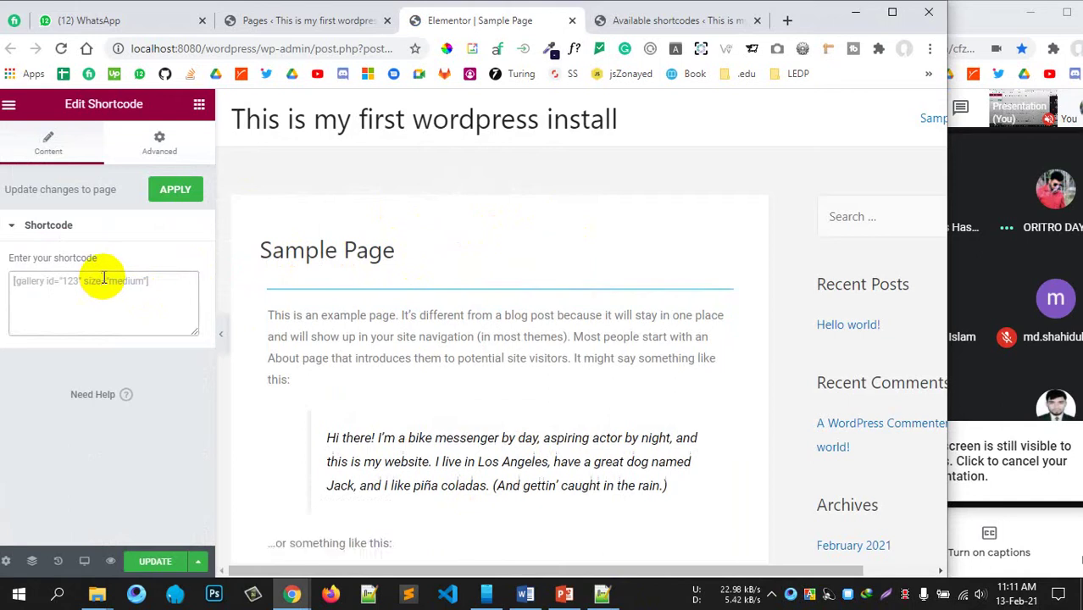
pyautogui.write('[su_qrcode data="" title="" size="200" margin="0" align="none" link="" target="blank" color="#000000" background="#ffffff" class=""]')
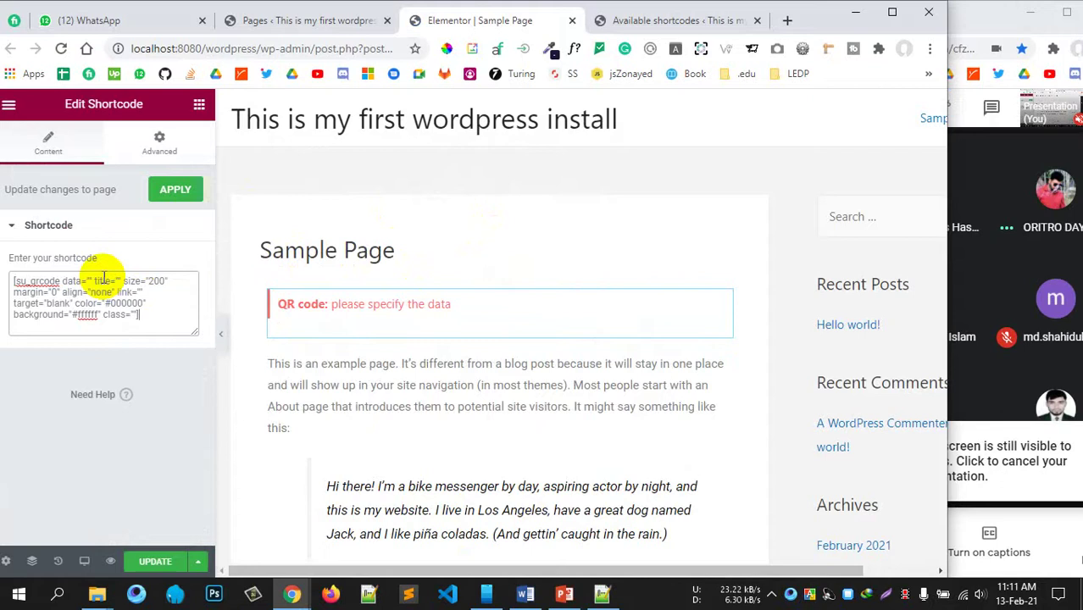
pyautogui.click(296, 21)
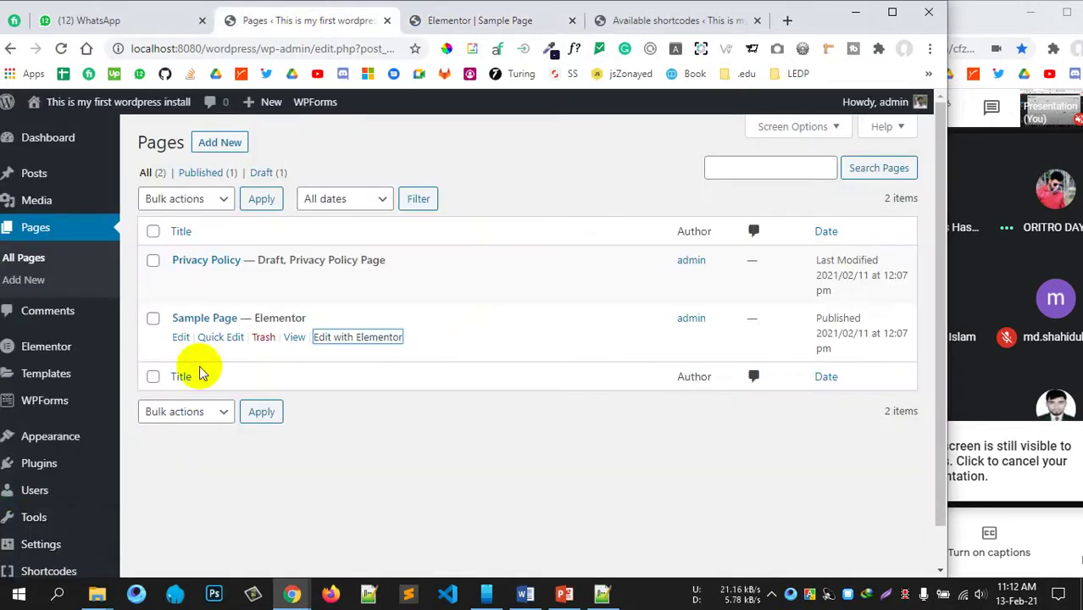
# Step: Go to Plugins > Add New in WordPress
pyautogui.moveTo(106, 462)
pyautogui.click(152, 488)
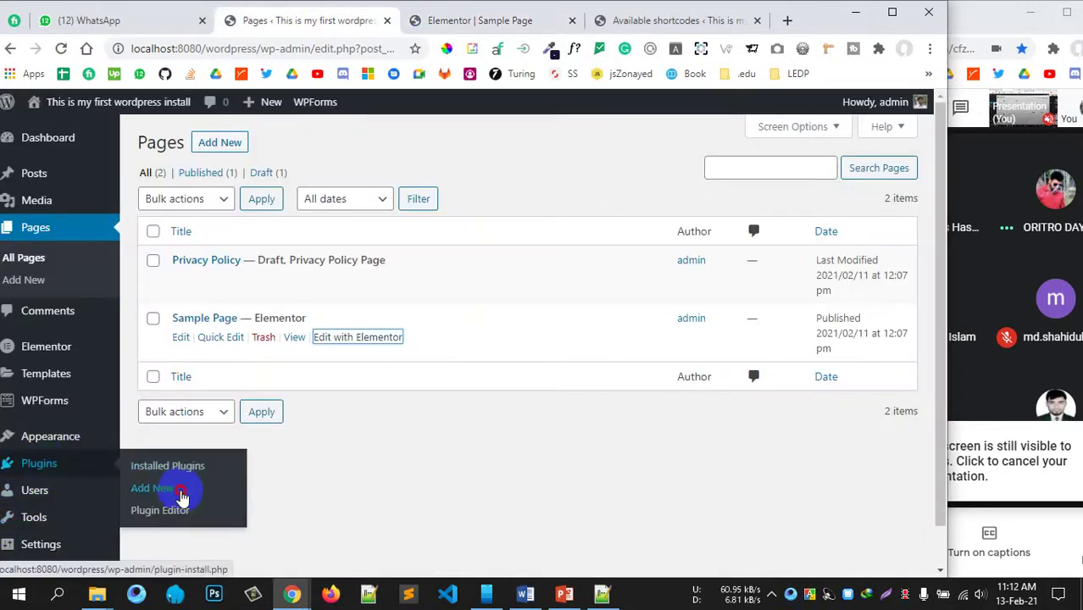
pyautogui.click(701, 19)
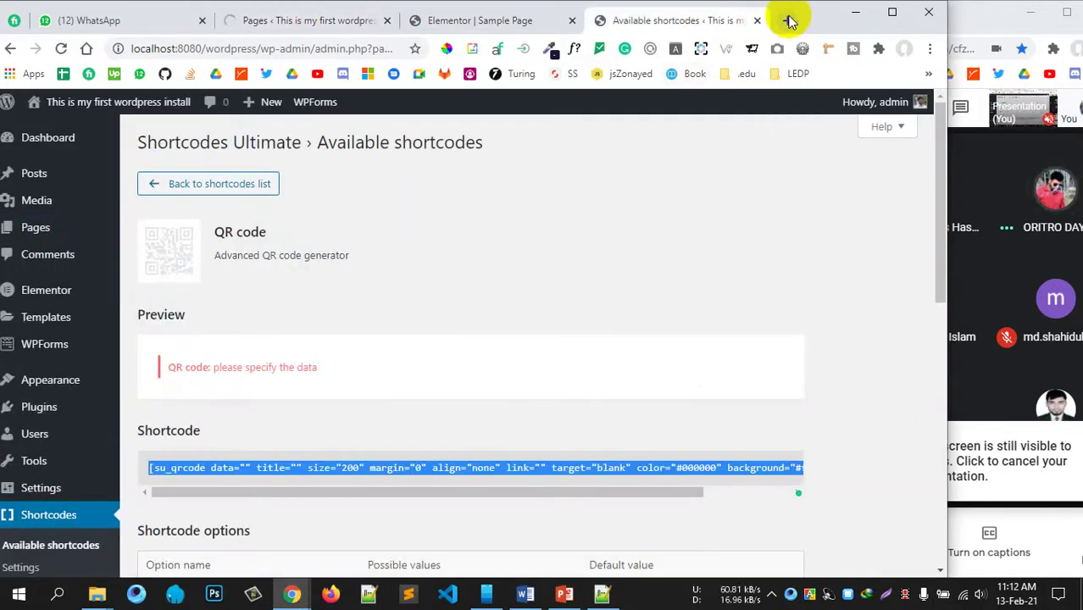
# Step: Search 'qr code generator wordpress' in a new Chrome tab
pyautogui.click(788, 20)
pyautogui.write('w')
pyautogui.press('BackSpace')
pyautogui.press('BackSpace')
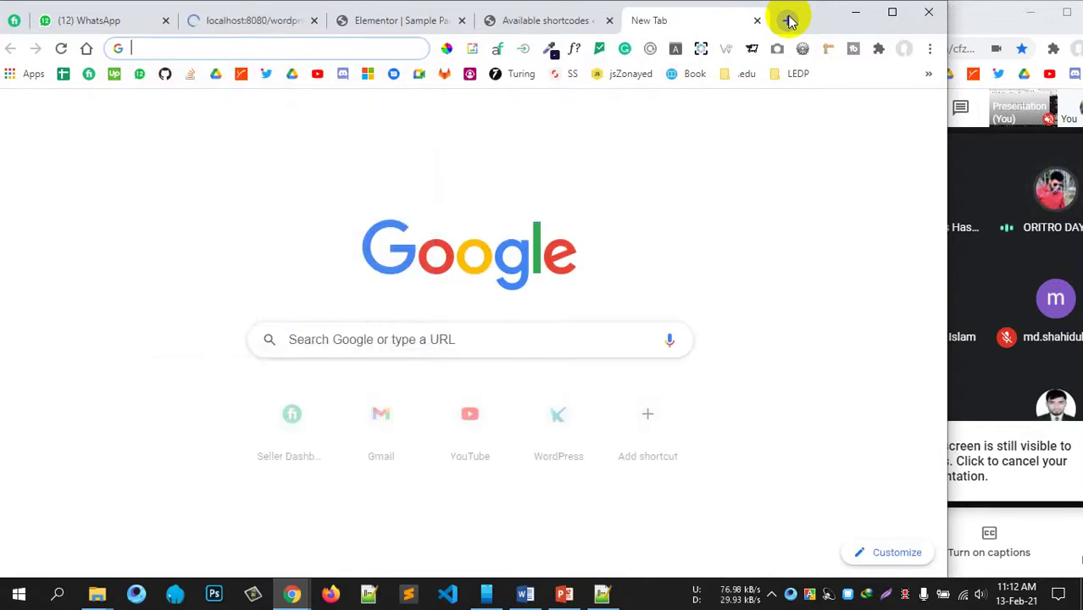
pyautogui.write('qr')
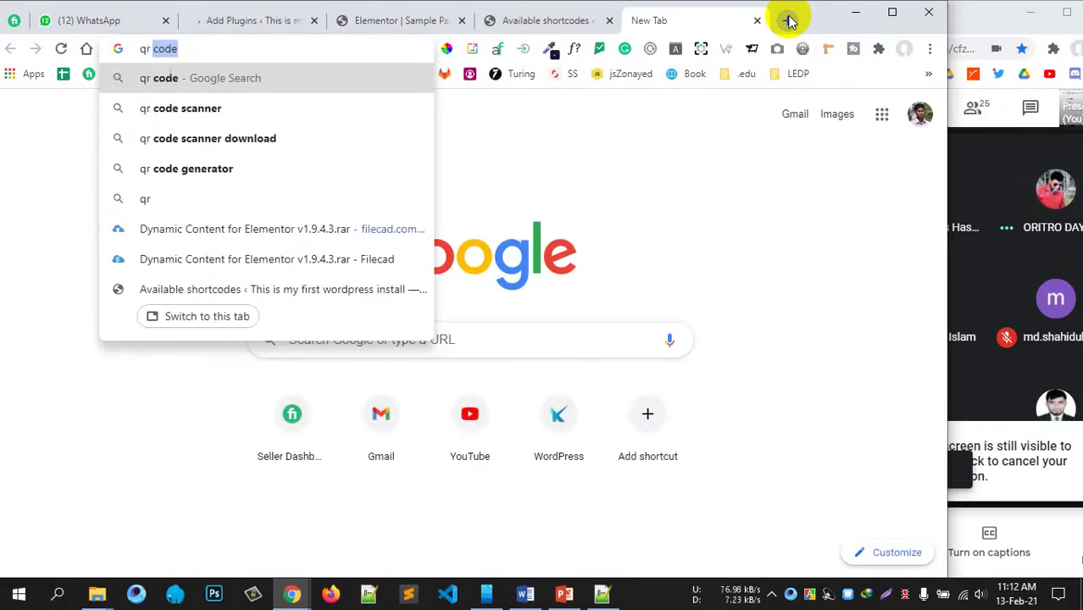
pyautogui.press('Down')
pyautogui.press('Down')
pyautogui.press('Down')
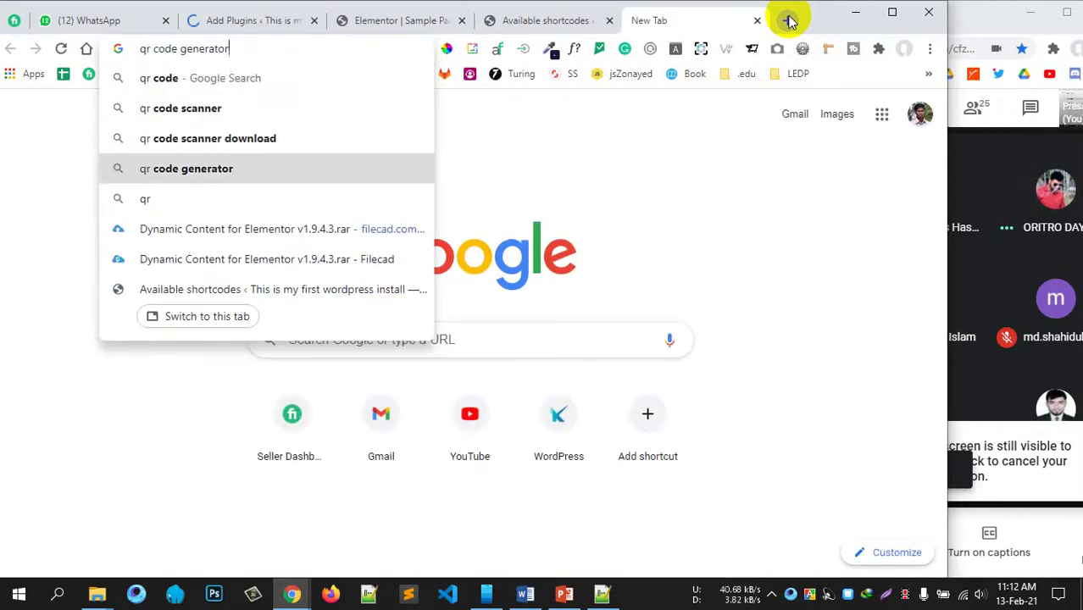
pyautogui.press('Down')
pyautogui.press('Up')
pyautogui.write('wo')
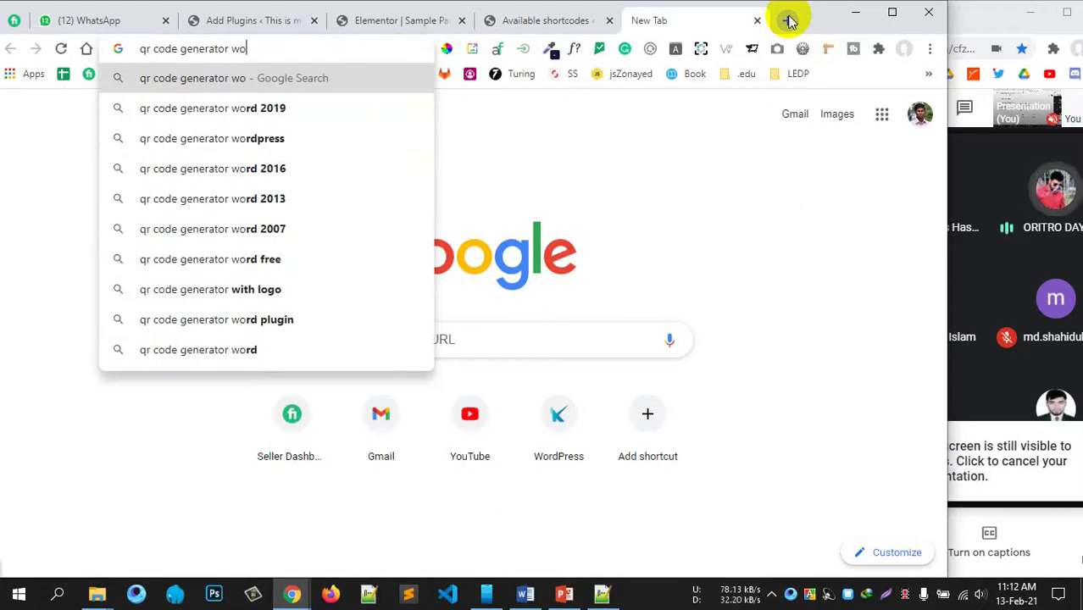
pyautogui.press('BackSpace')
pyautogui.write('w')
pyautogui.press('BackSpace')
pyautogui.write('or')
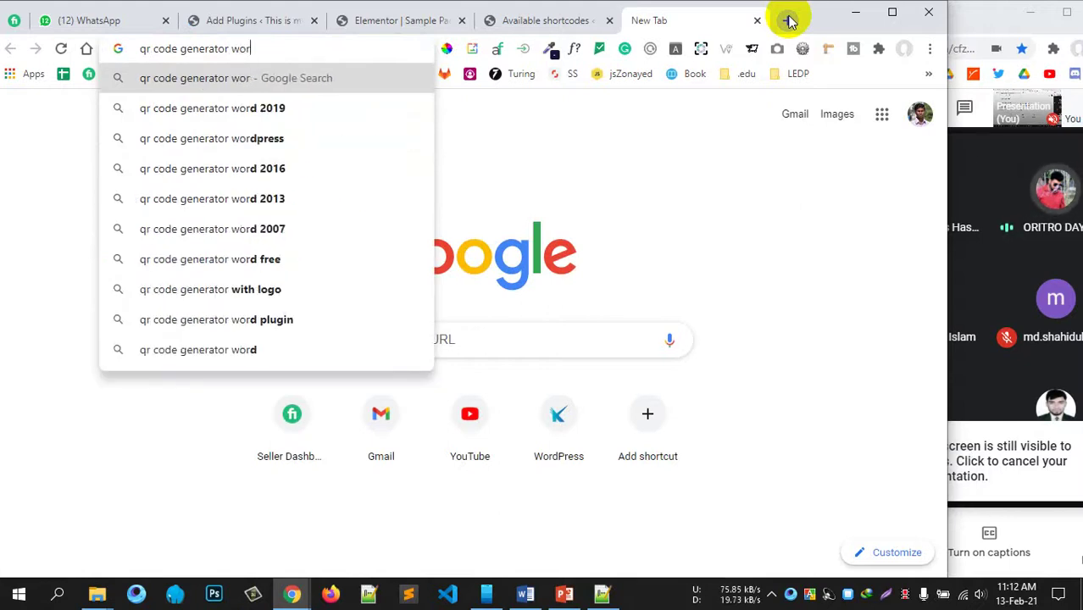
pyautogui.write('dpress')
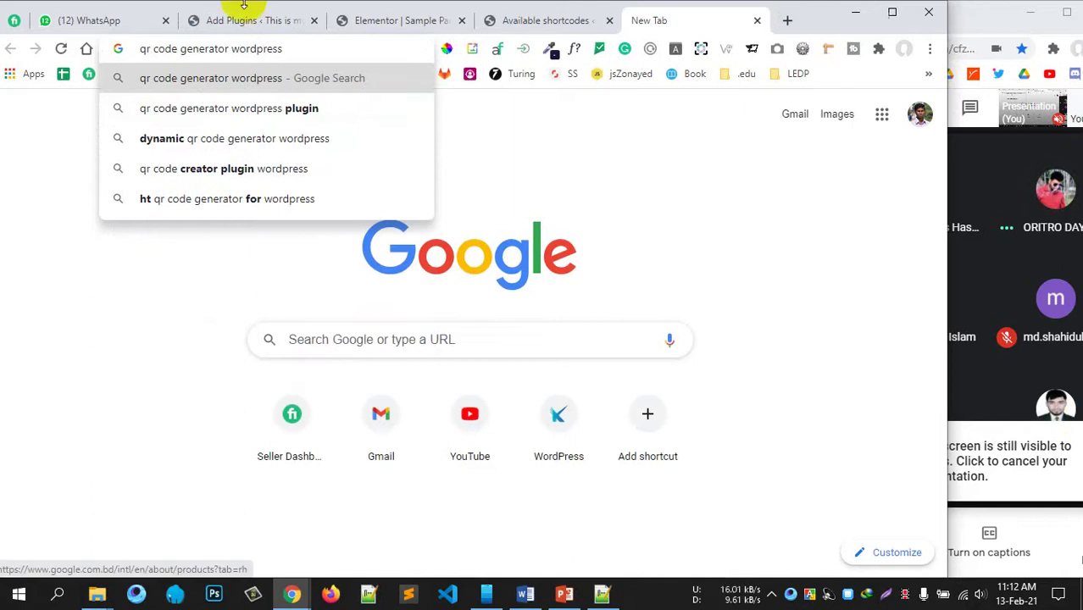
# Step: Search for Kaya QR Code Generator, then install and activate it
pyautogui.click(225, 135)
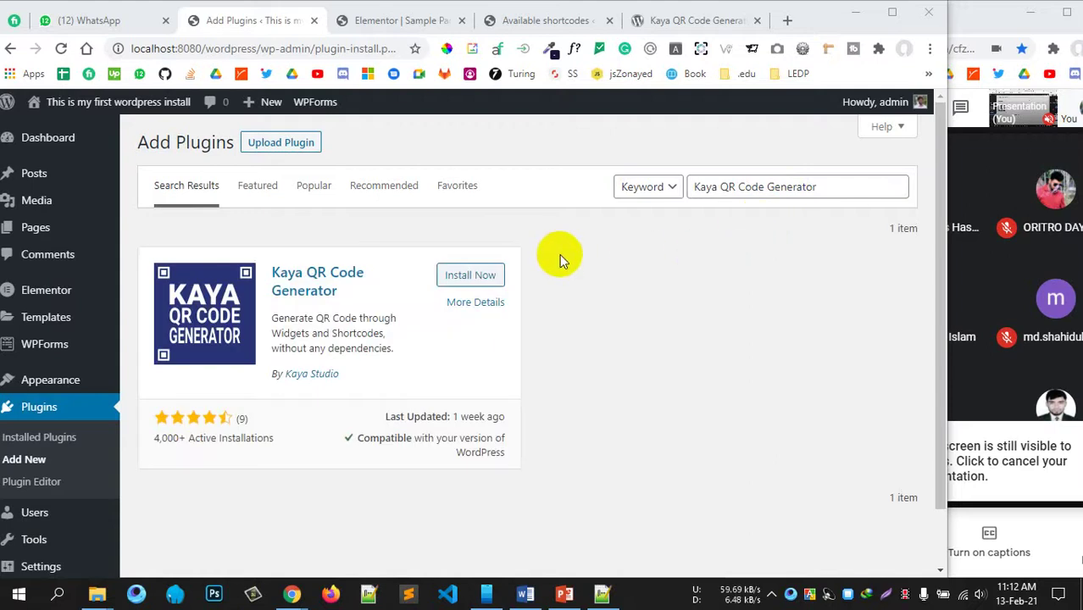
pyautogui.click(473, 276)
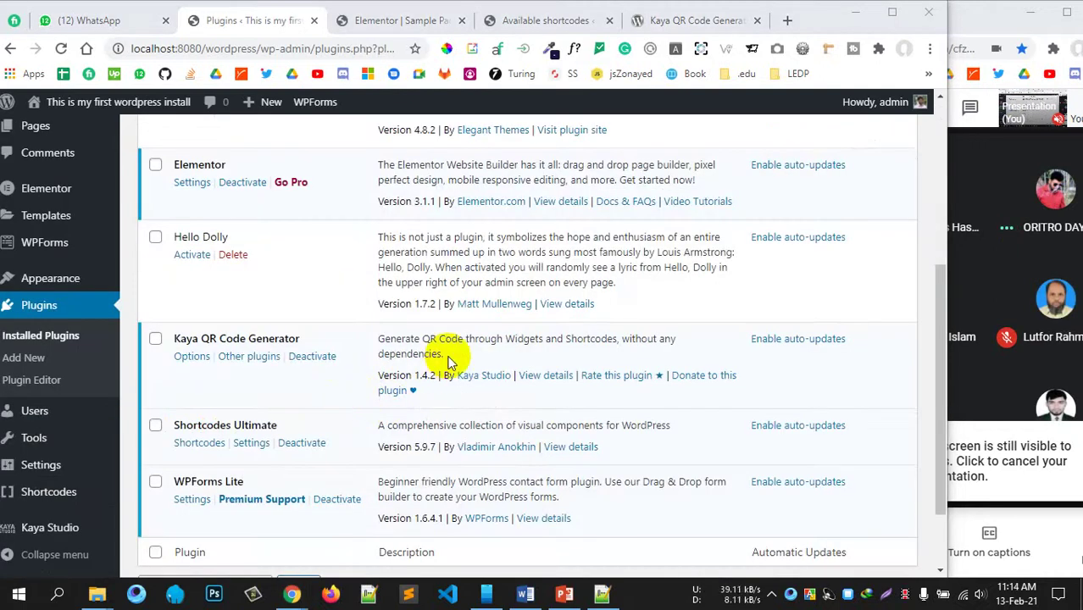
# Step: Find Kaya QR Code Generator in Installed Plugins and open its Options page
pyautogui.scroll(3, 445, 361)
pyautogui.scroll(2, 440, 356)
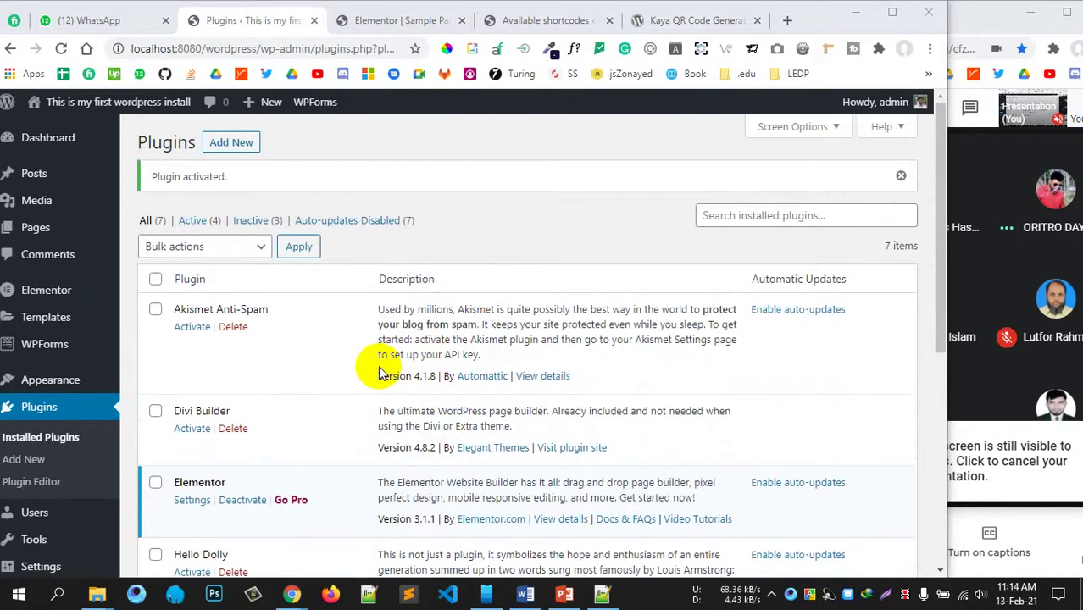
pyautogui.scroll(-5, 324, 419)
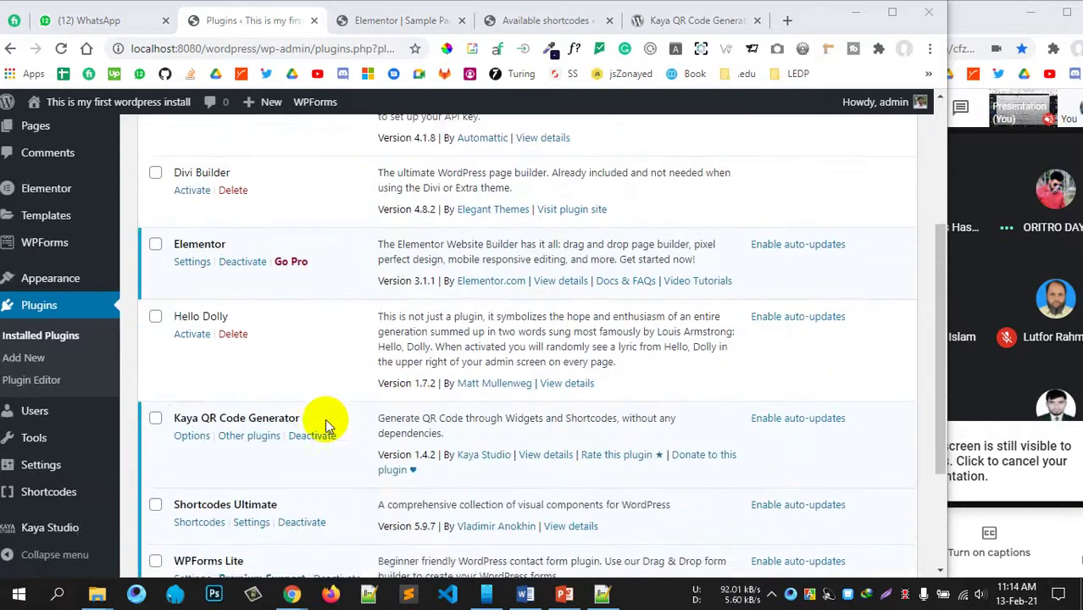
pyautogui.scroll(1, 222, 386)
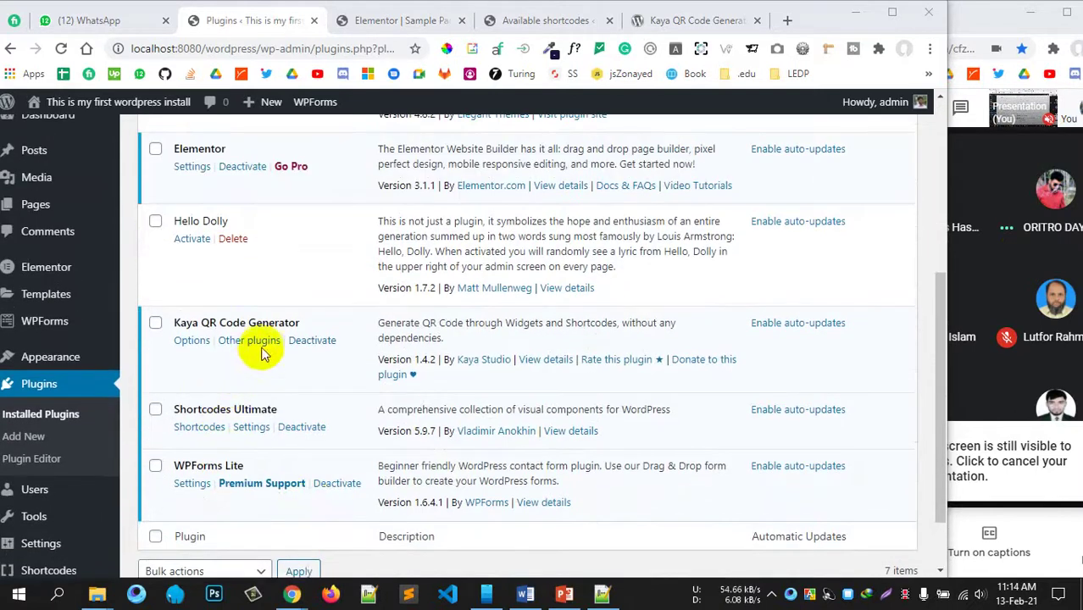
pyautogui.click(191, 341)
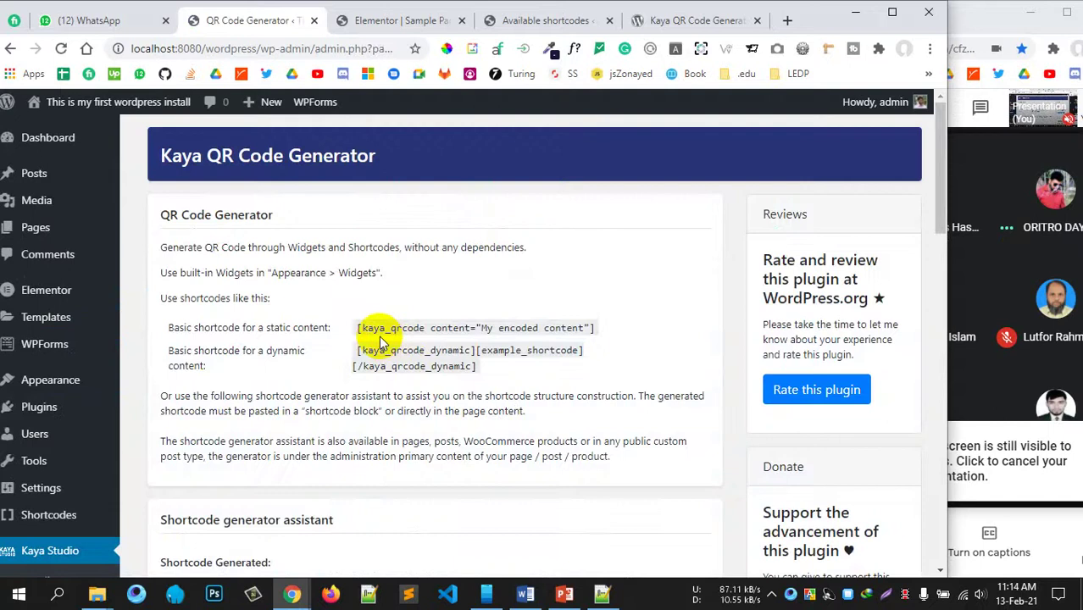
pyautogui.scroll(-5, 260, 330)
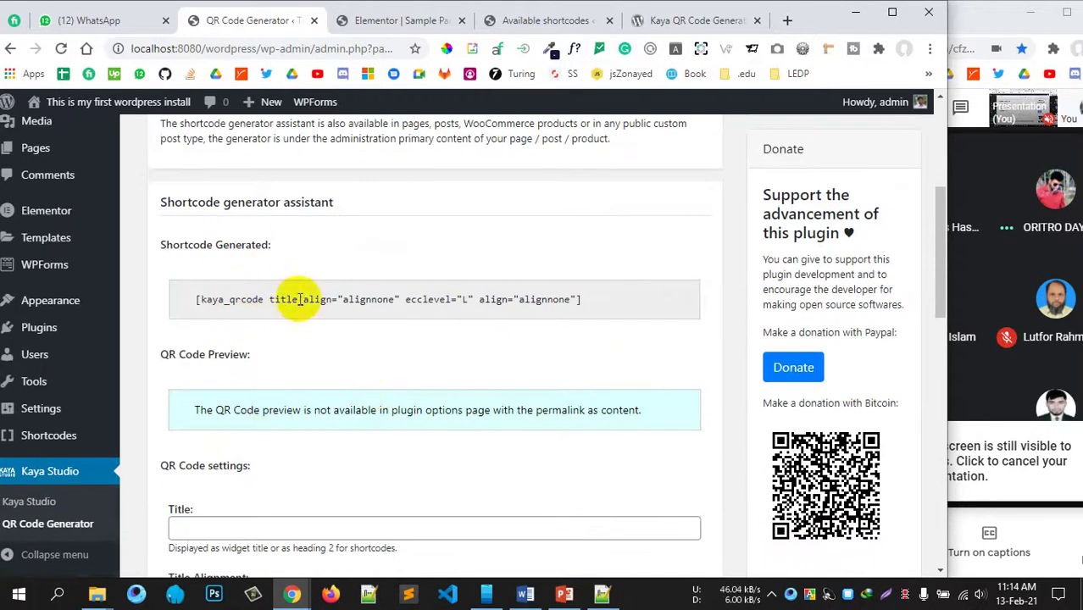
pyautogui.scroll(-2, 543, 302)
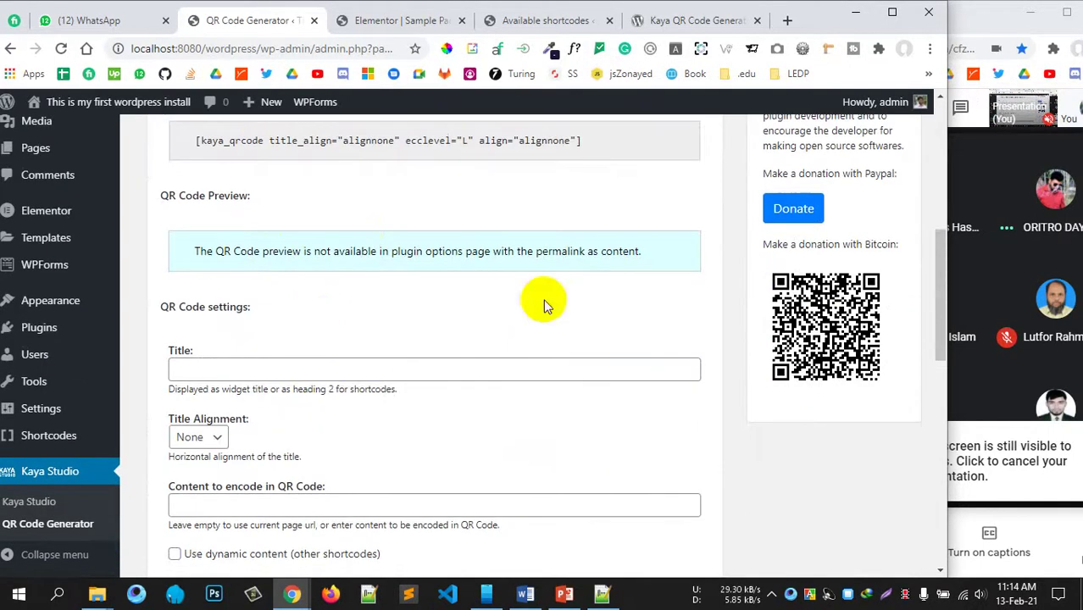
pyautogui.scroll(-2, 181, 363)
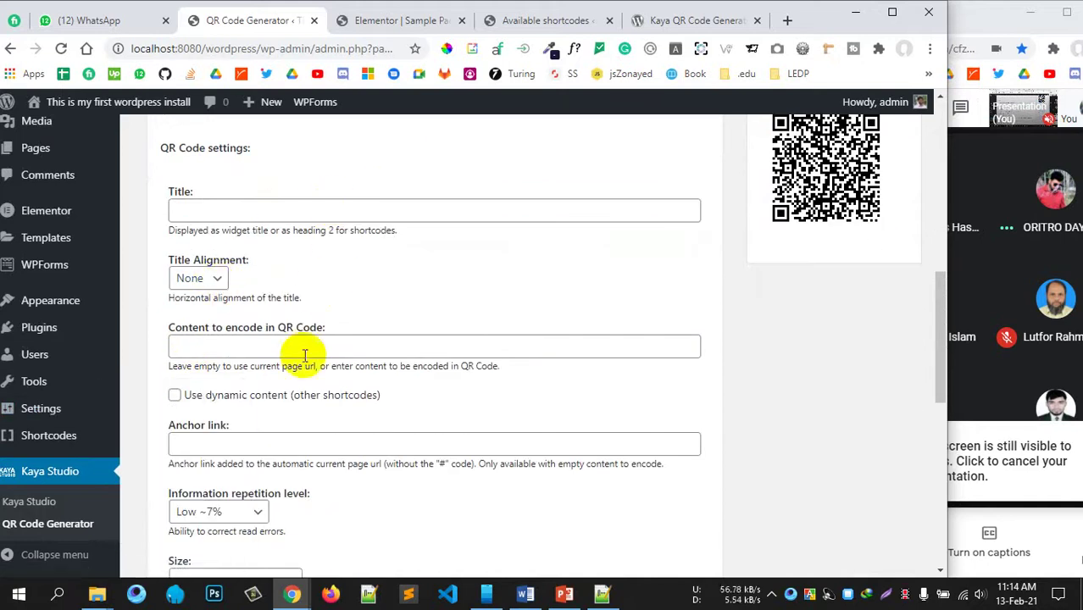
pyautogui.scroll(-1, 286, 340)
pyautogui.scroll(-1, 241, 364)
pyautogui.scroll(-5, 395, 467)
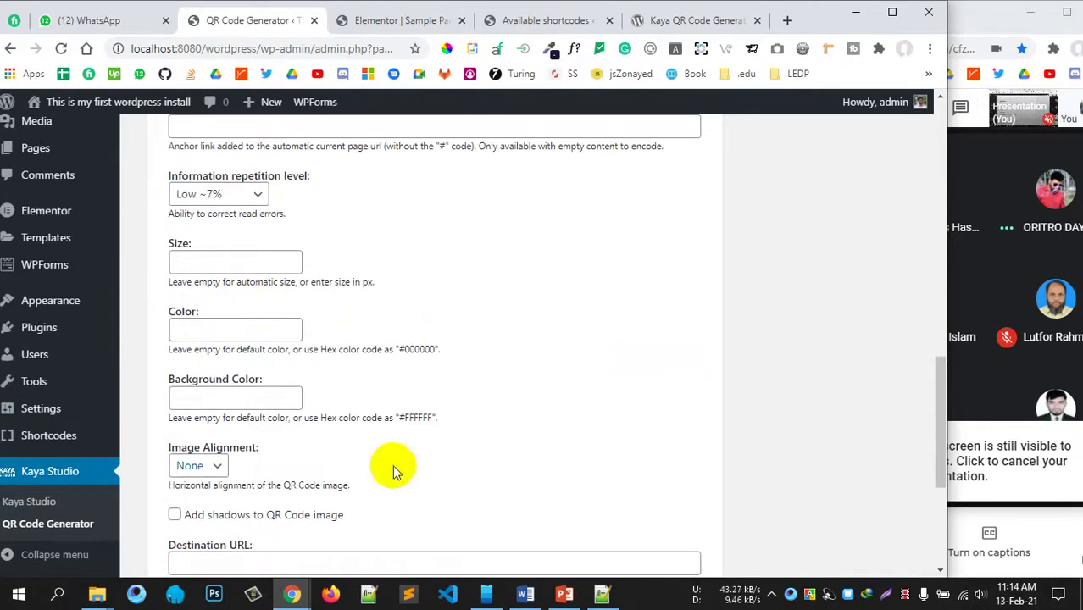
pyautogui.click(250, 272)
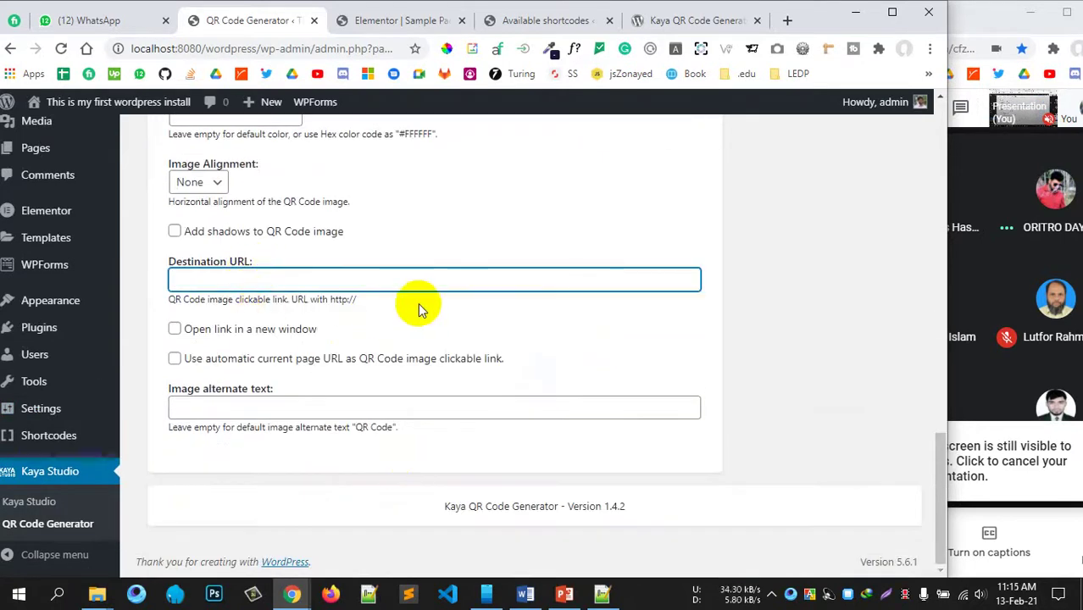
pyautogui.scroll(8, 418, 305)
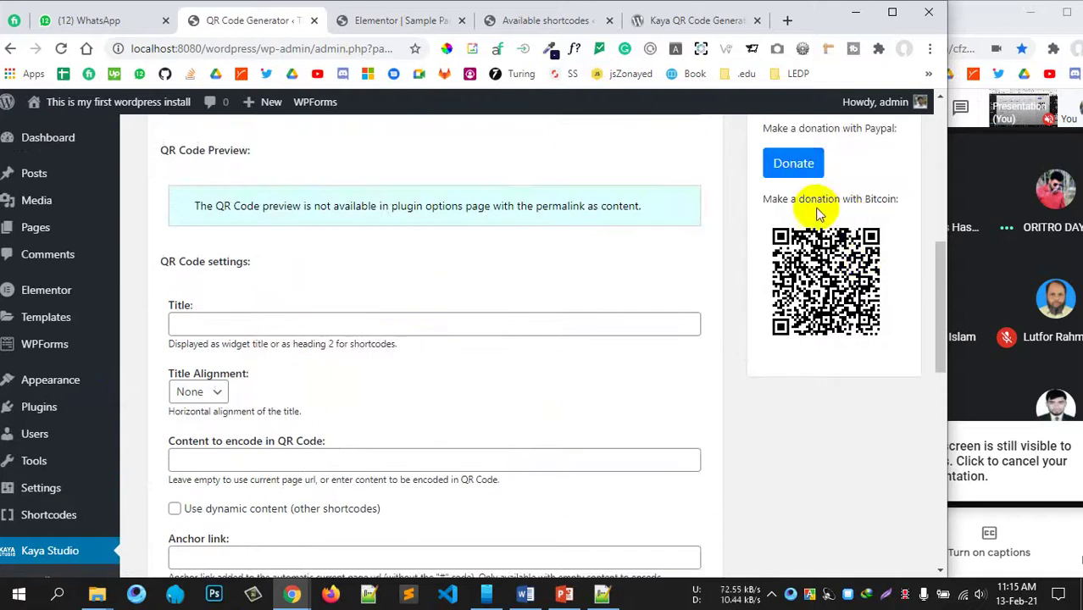
pyautogui.scroll(2, 814, 213)
pyautogui.scroll(-1, 821, 322)
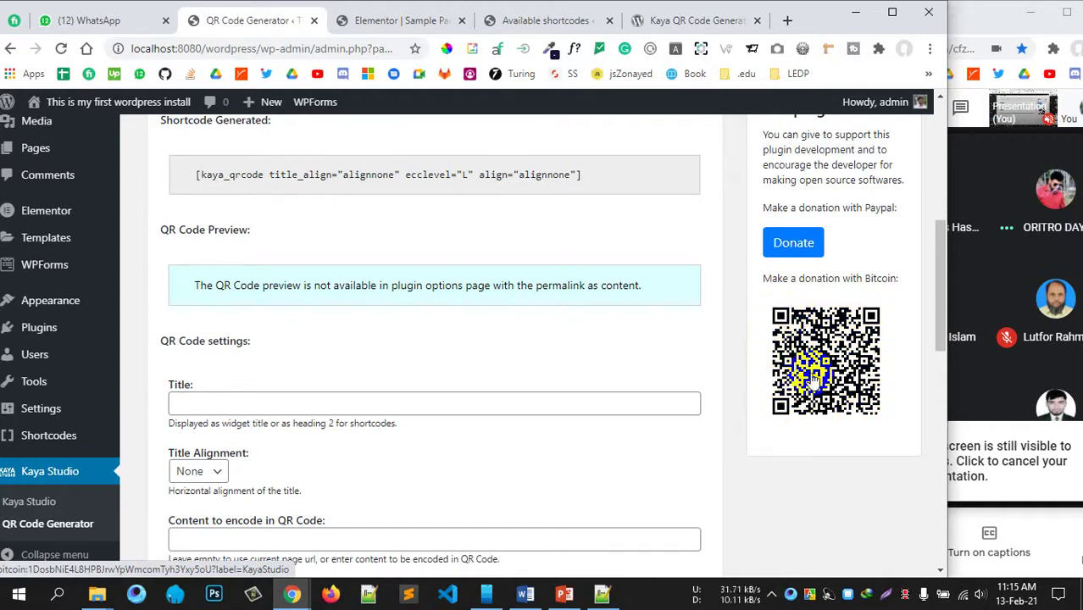
pyautogui.scroll(-3, 313, 398)
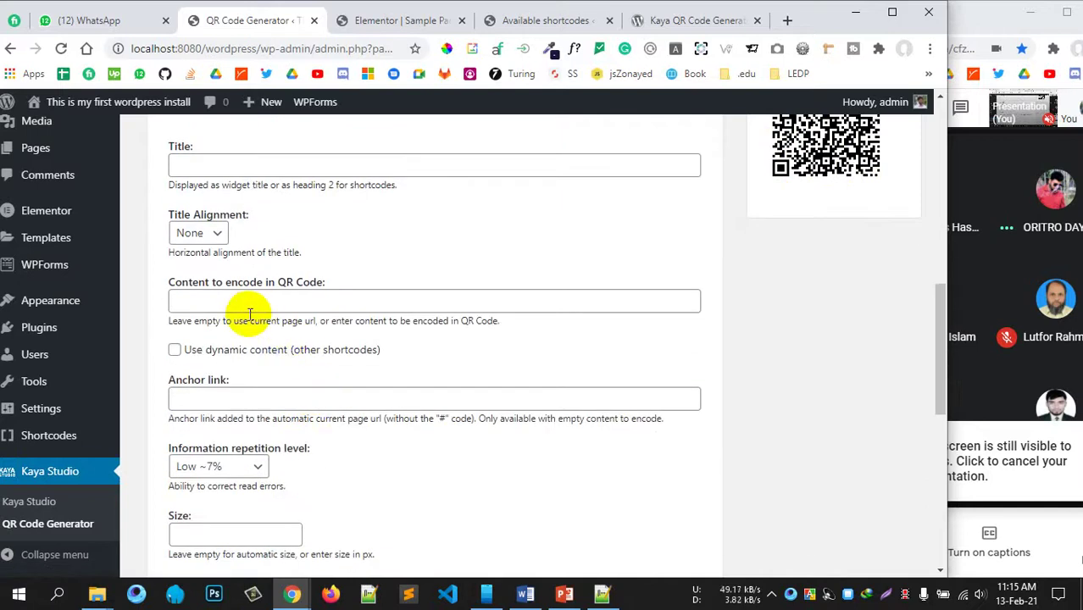
pyautogui.click(225, 299)
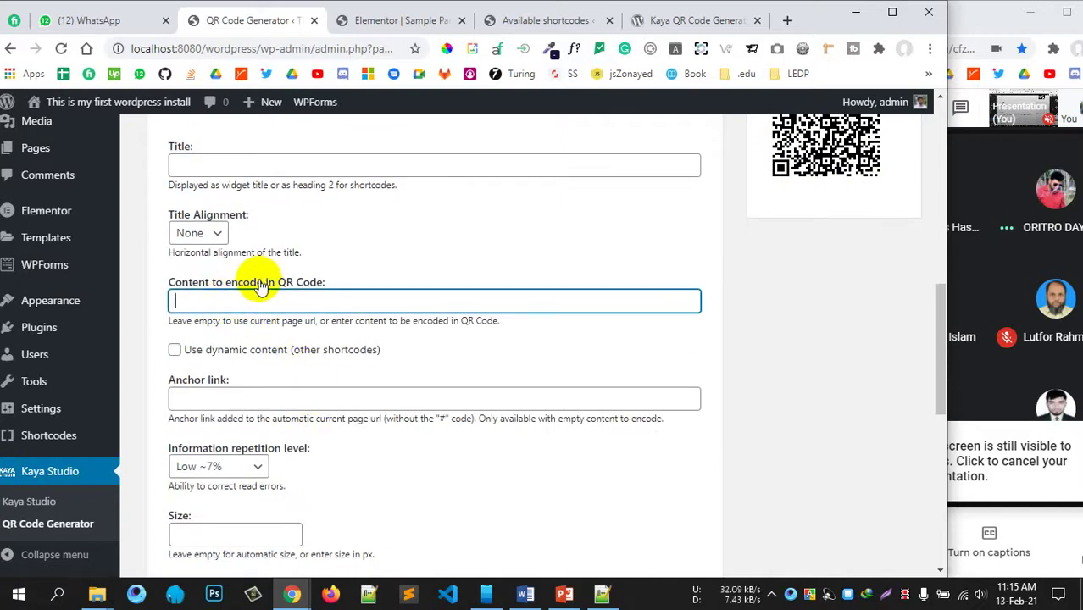
pyautogui.scroll(-1, 323, 388)
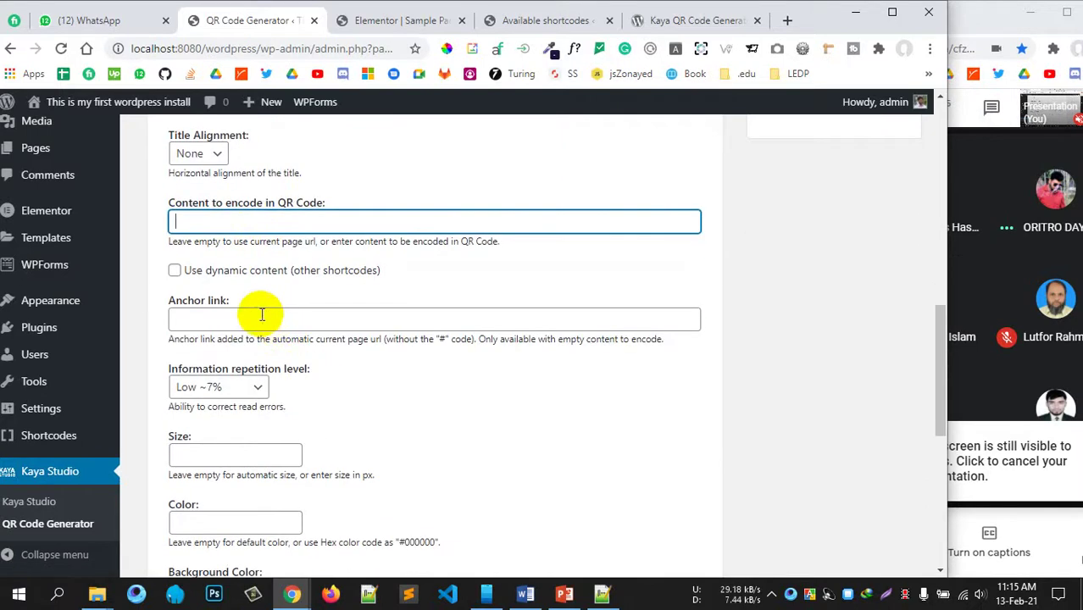
pyautogui.click(262, 316)
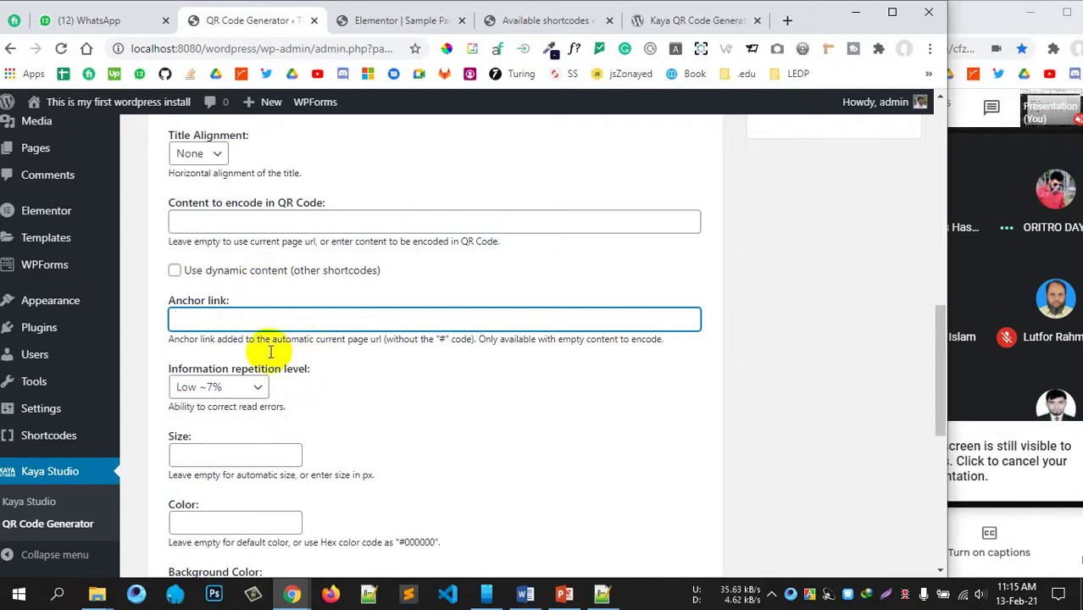
pyautogui.scroll(-3, 272, 339)
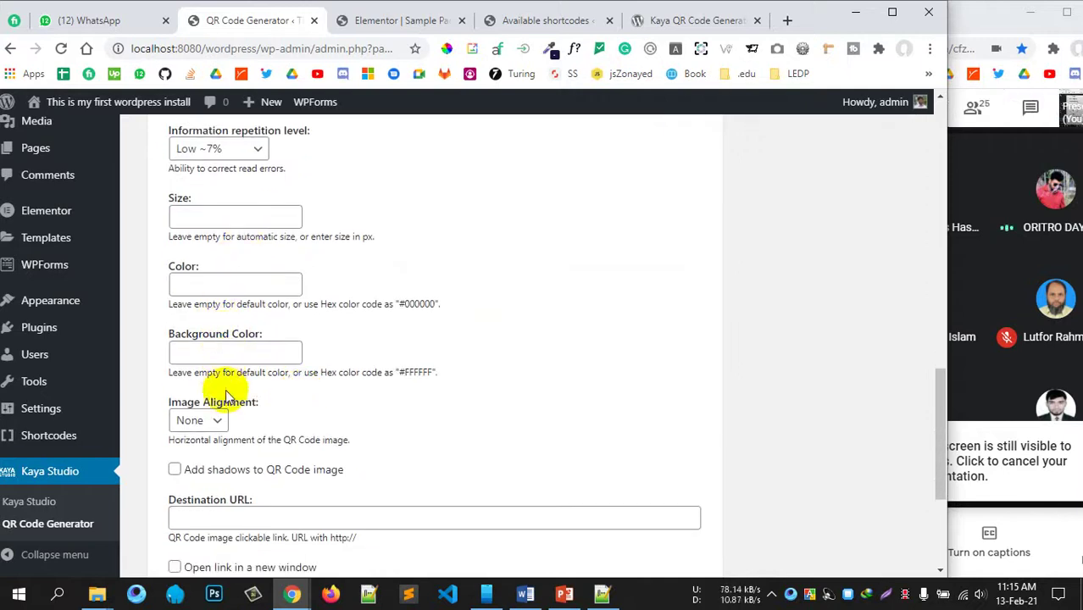
pyautogui.scroll(-2, 307, 398)
pyautogui.click(263, 360)
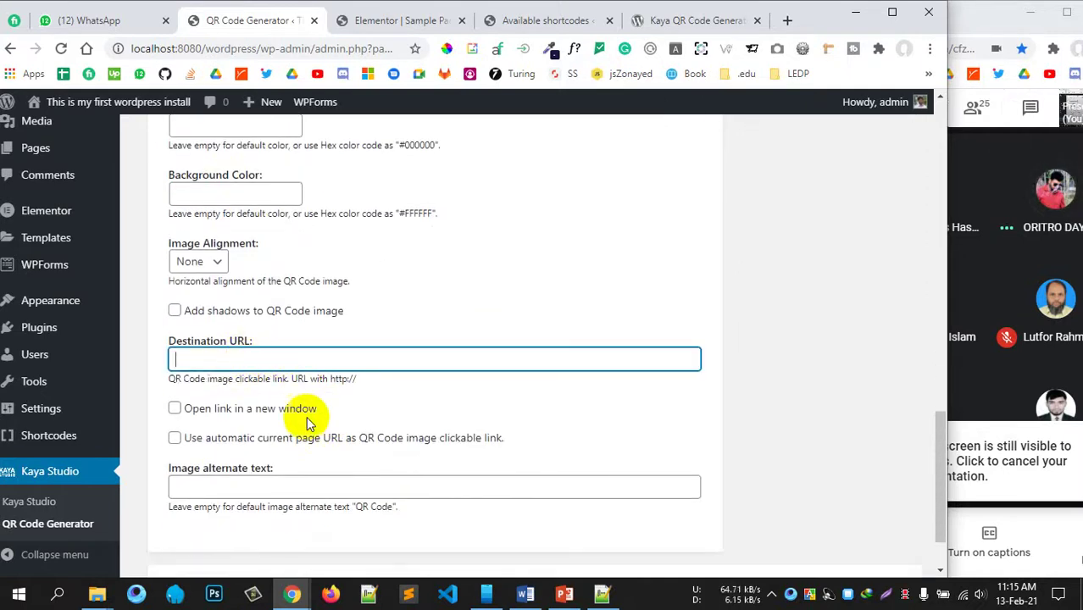
pyautogui.scroll(-1, 347, 417)
pyautogui.scroll(12, 303, 322)
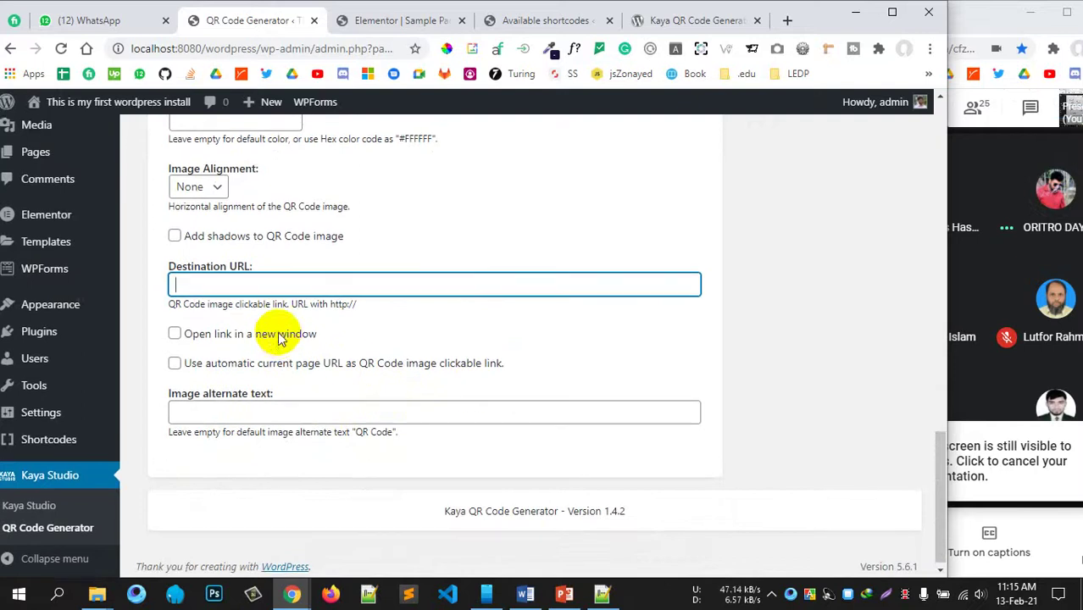
pyautogui.scroll(4, 310, 314)
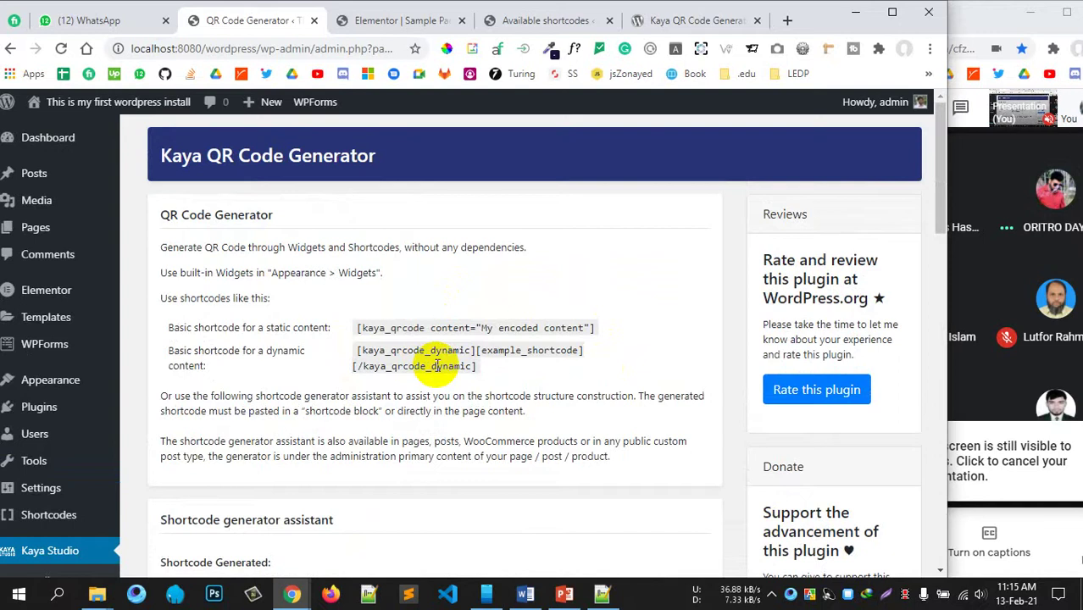
pyautogui.scroll(-3, 437, 366)
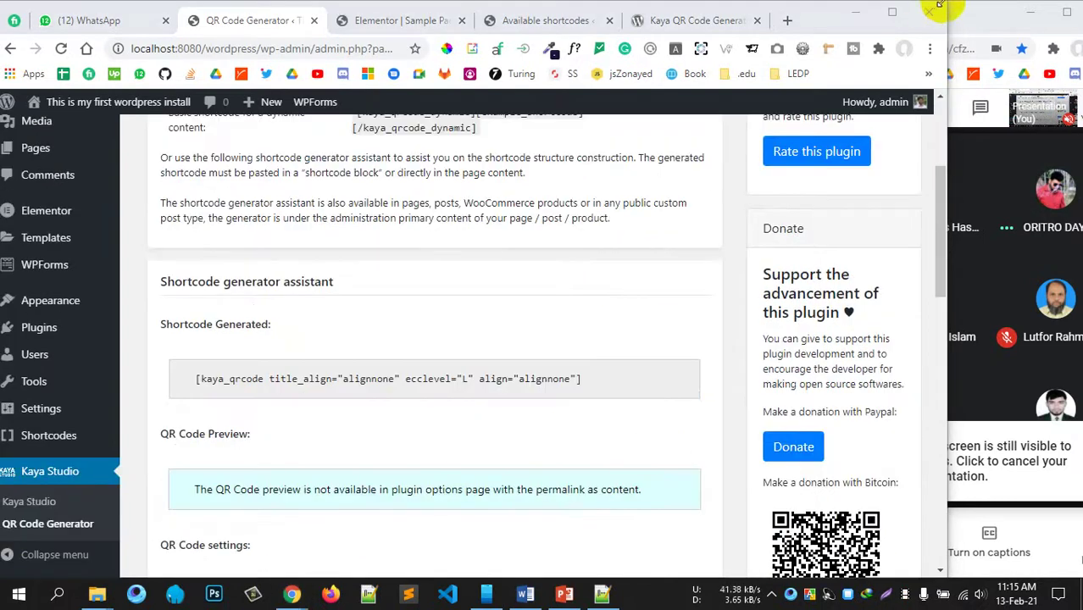
pyautogui.moveTo(938, 6); pyautogui.dragTo(1040, 5)
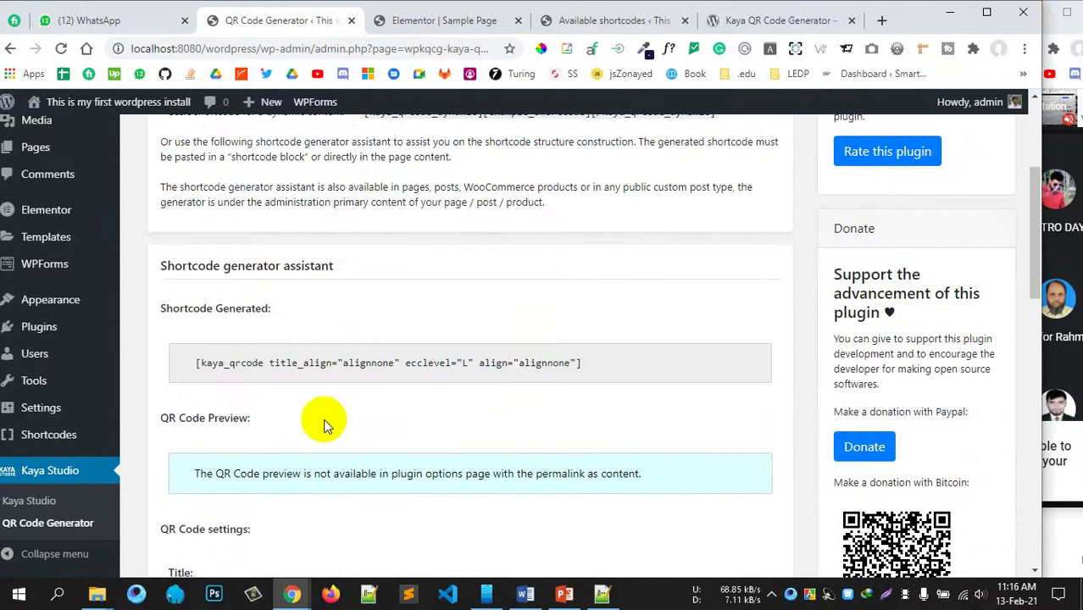
pyautogui.scroll(-4, 324, 426)
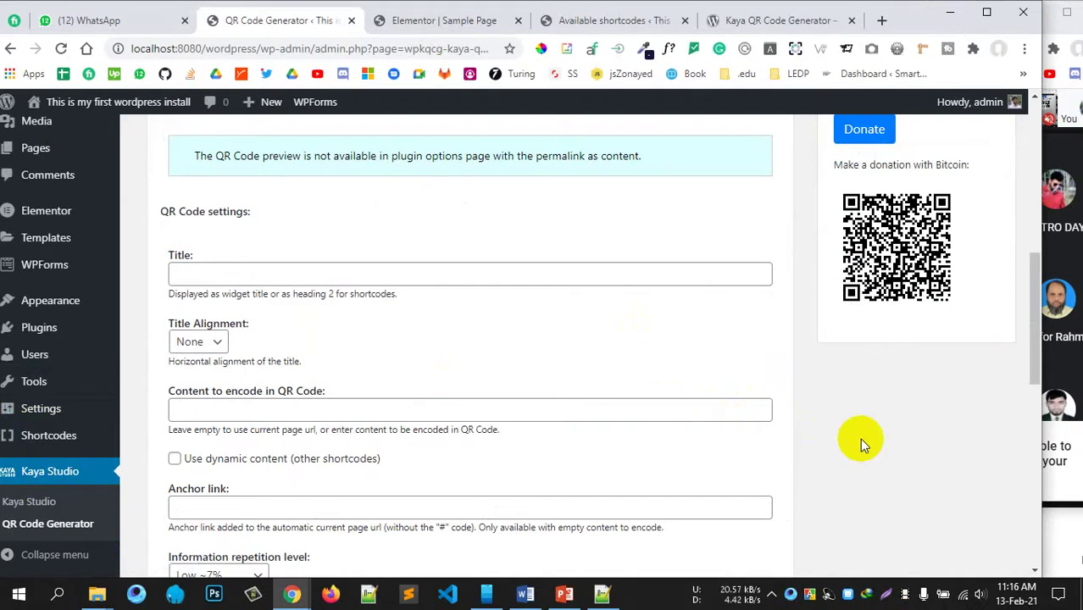
pyautogui.scroll(-5, 414, 338)
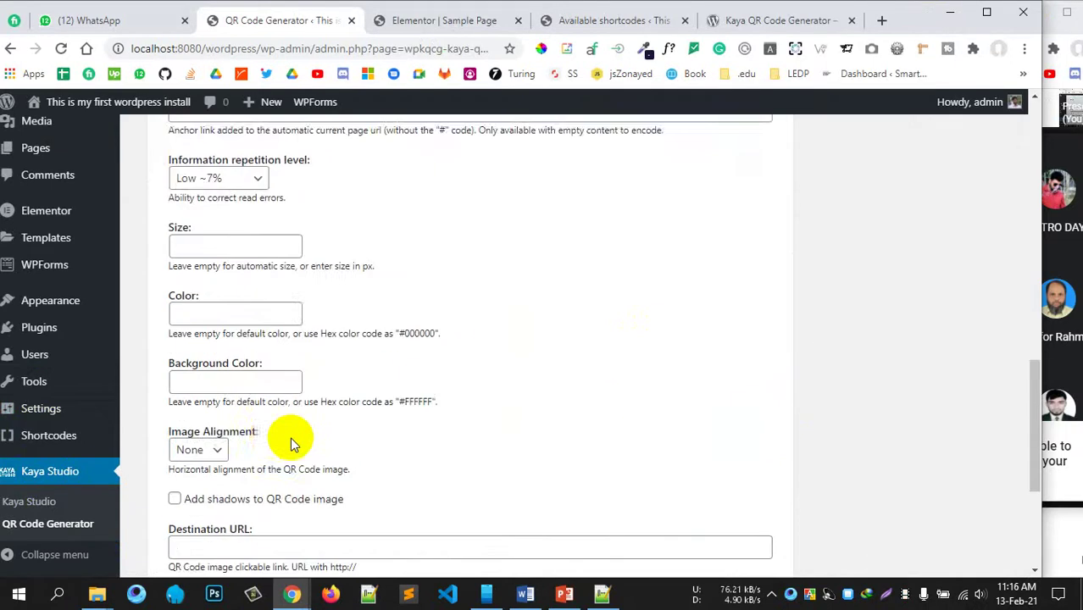
pyautogui.scroll(-3, 273, 417)
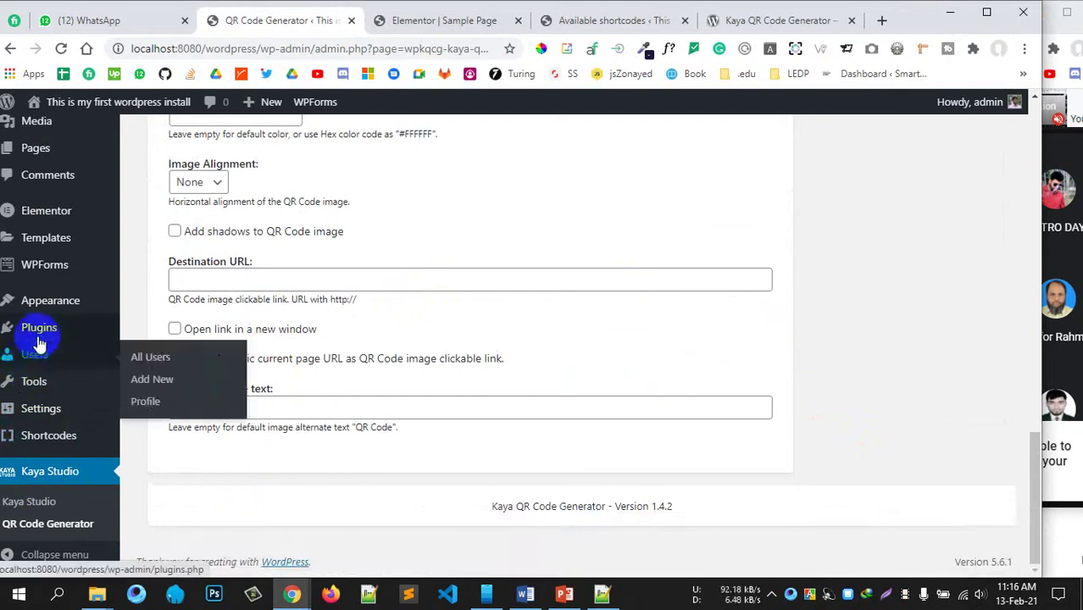
pyautogui.moveTo(39, 339)
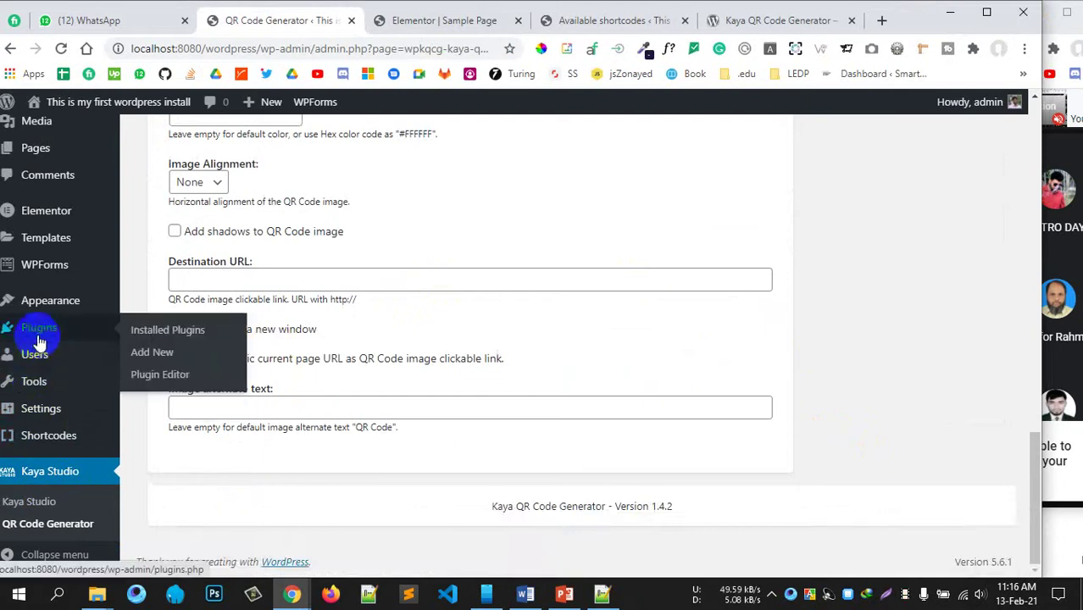
# Step: Search Add Plugins for '3cx', then switch to the Elementor Sample Page tab
pyautogui.click(160, 362)
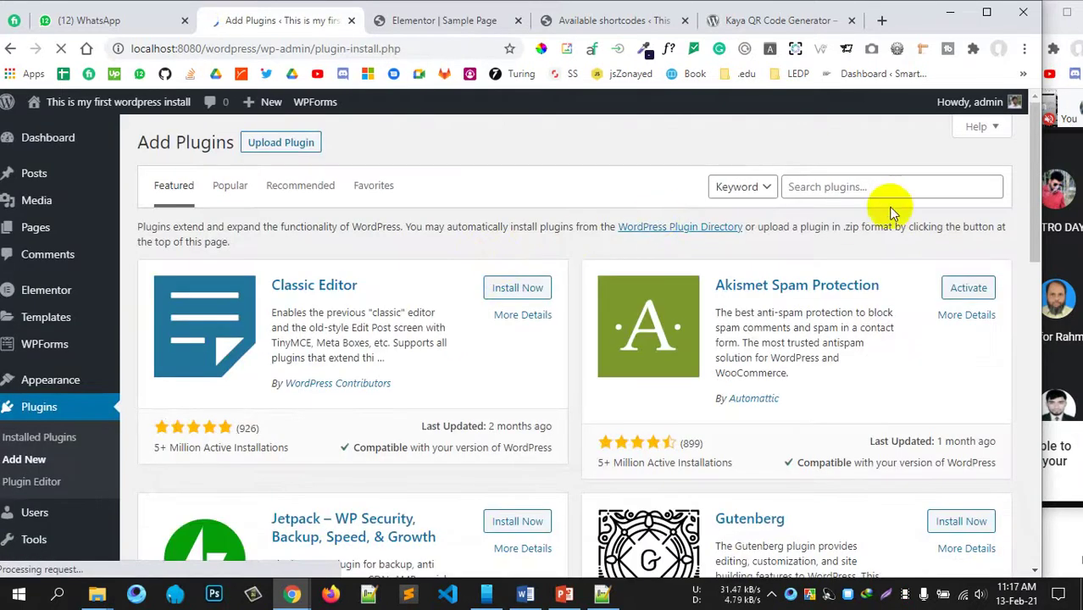
pyautogui.click(853, 185)
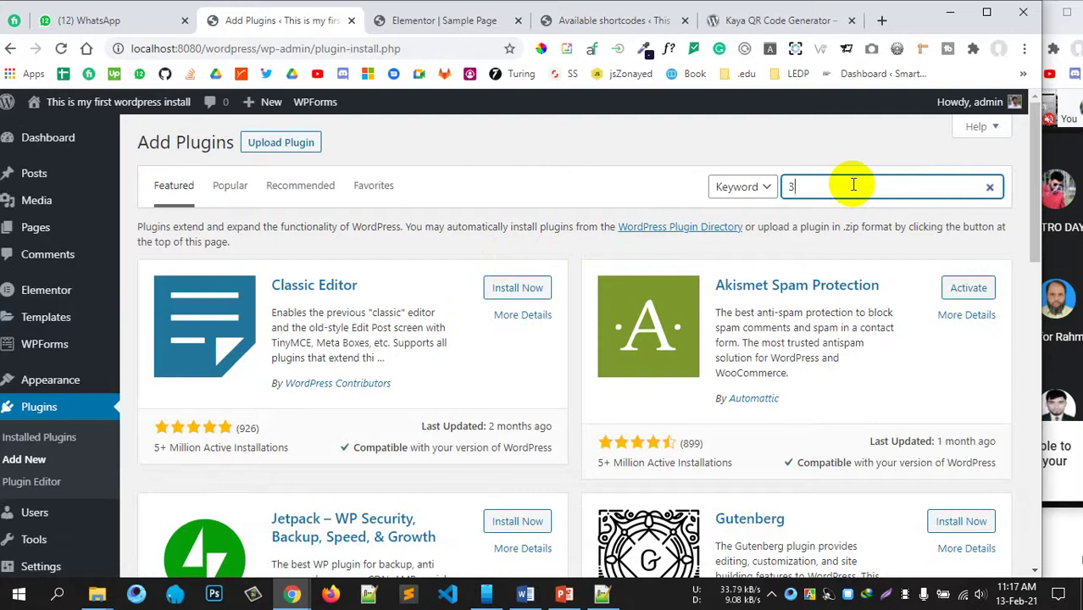
pyautogui.write('3cx')
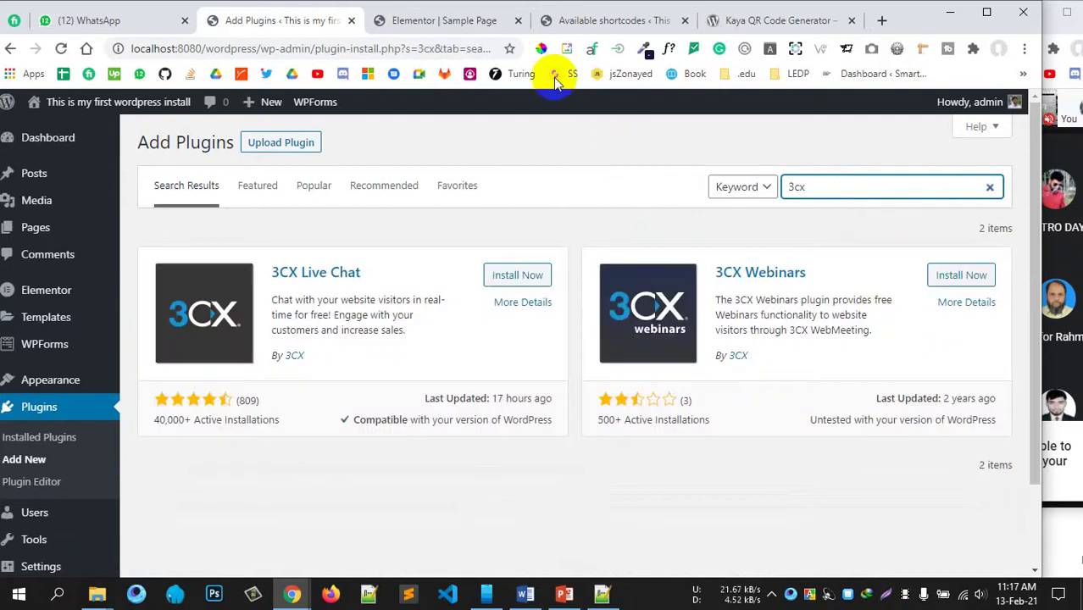
pyautogui.click(475, 23)
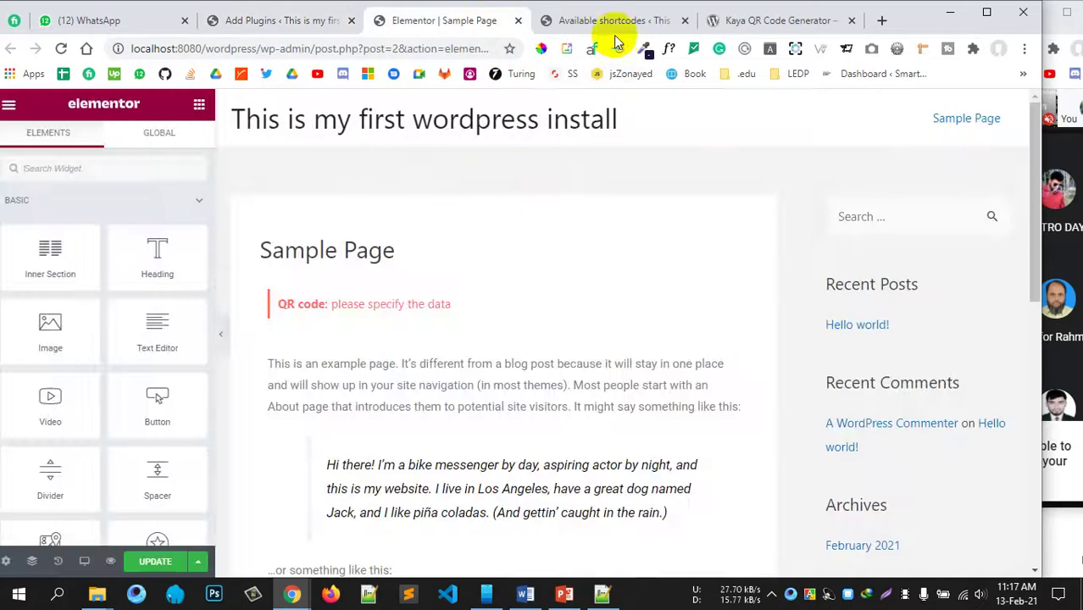
# Step: Open the live site in a new browser tab
pyautogui.click(610, 20)
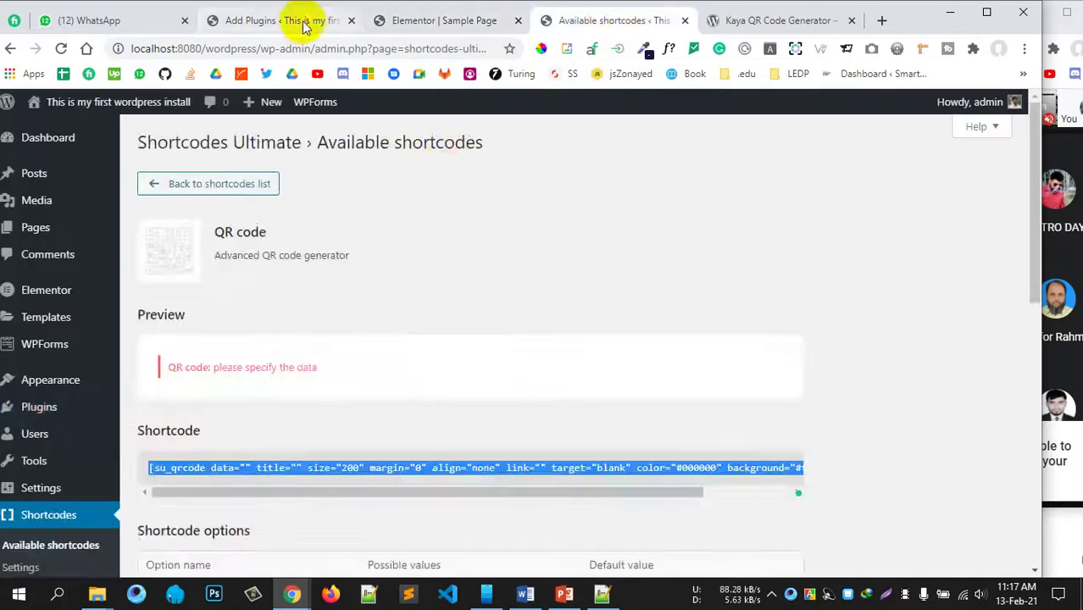
pyautogui.click(300, 20)
pyautogui.middleClick(122, 125)
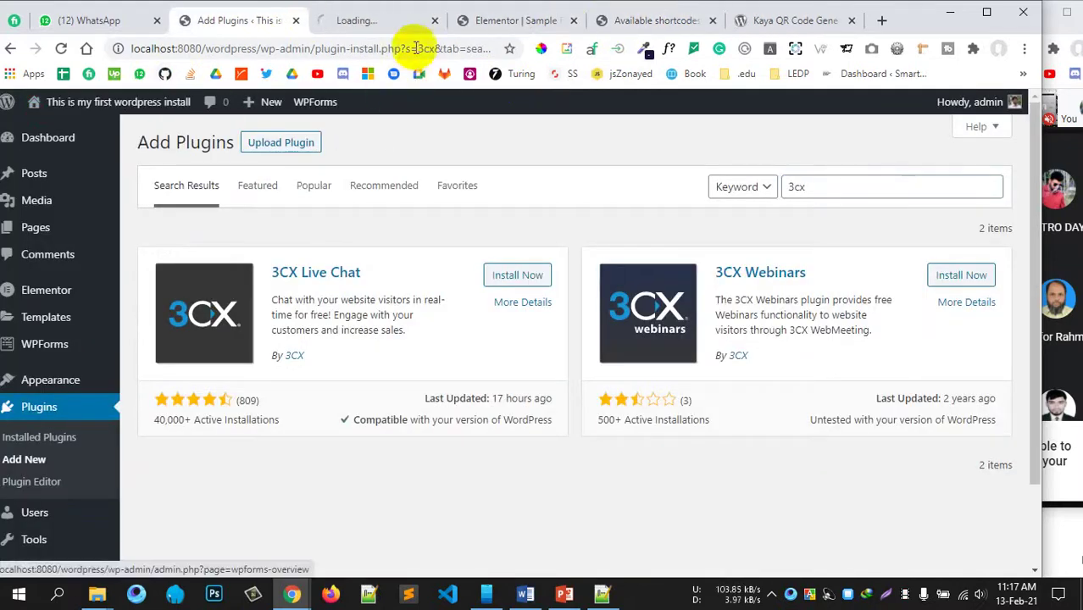
pyautogui.click(399, 19)
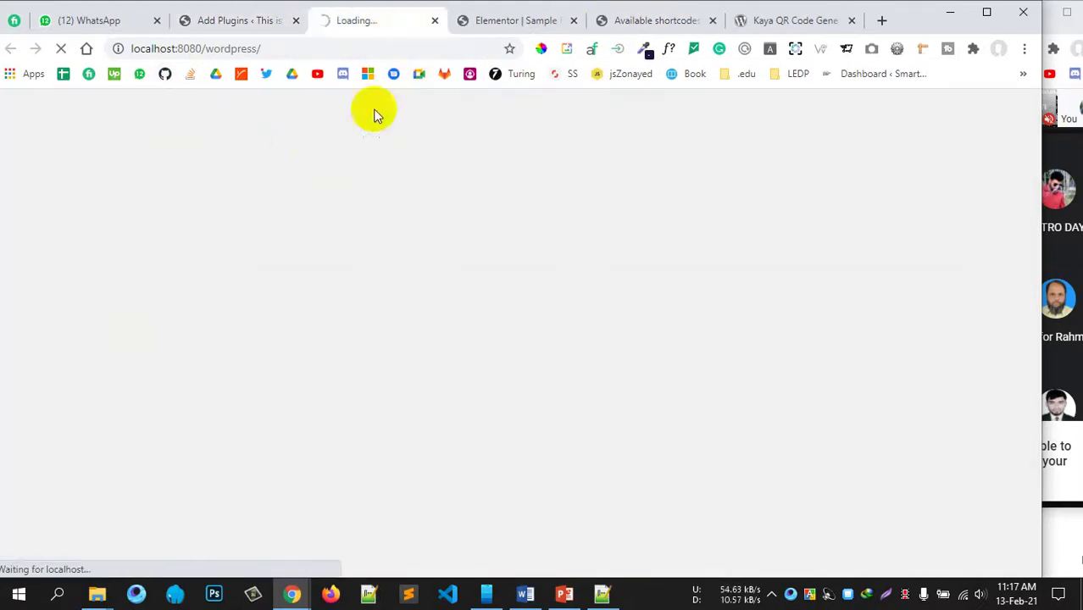
# Step: Close the Elementor, Available shortcodes and Kaya tabs, then return to the 3cx search results
pyautogui.click(574, 21)
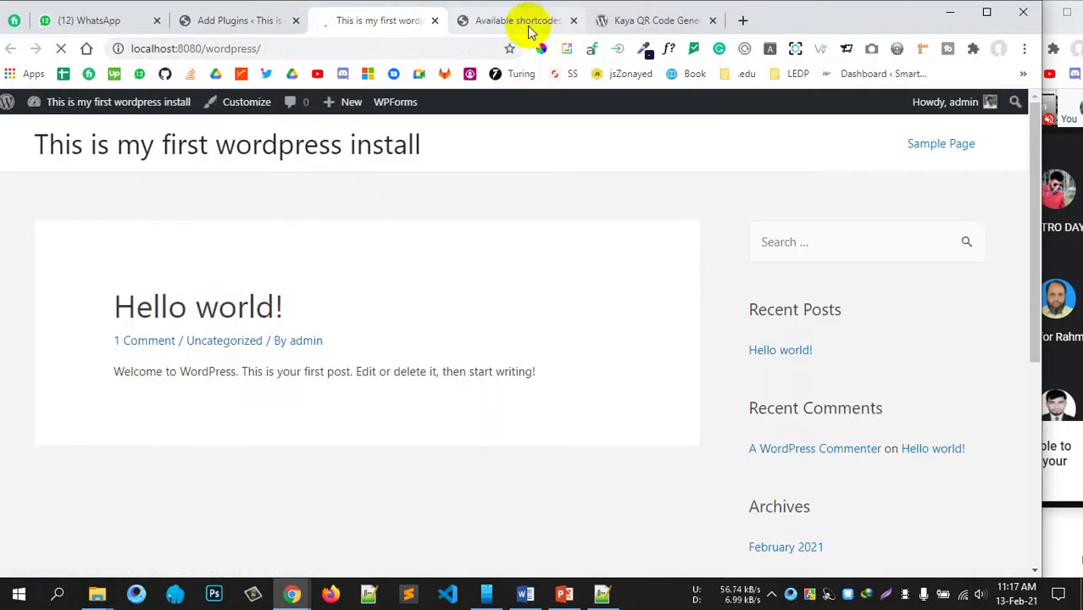
pyautogui.click(576, 20)
pyautogui.click(574, 21)
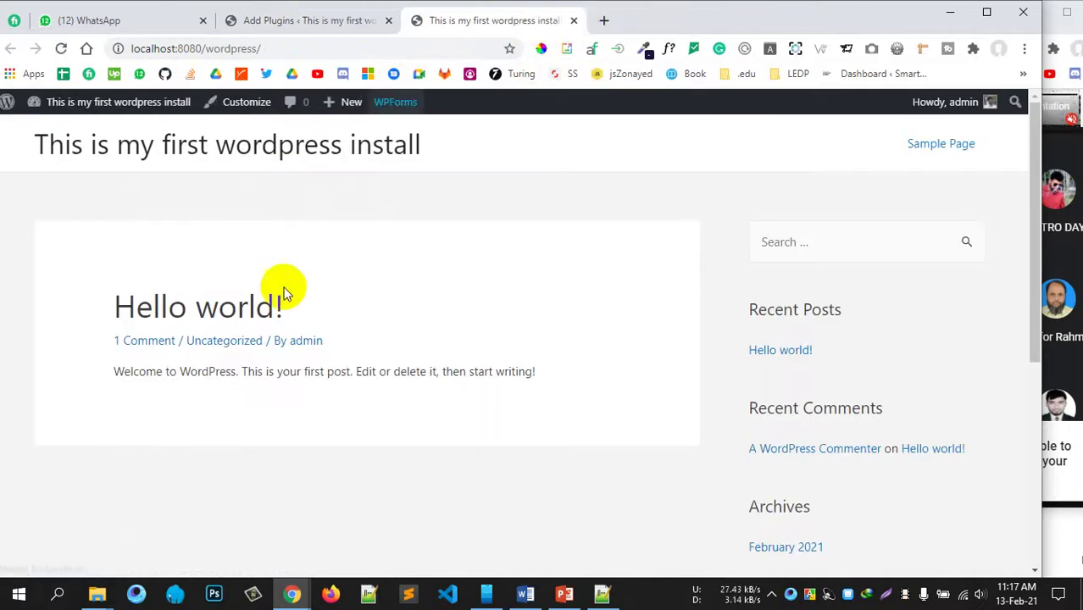
pyautogui.scroll(-1, 593, 449)
pyautogui.scroll(-3, 689, 458)
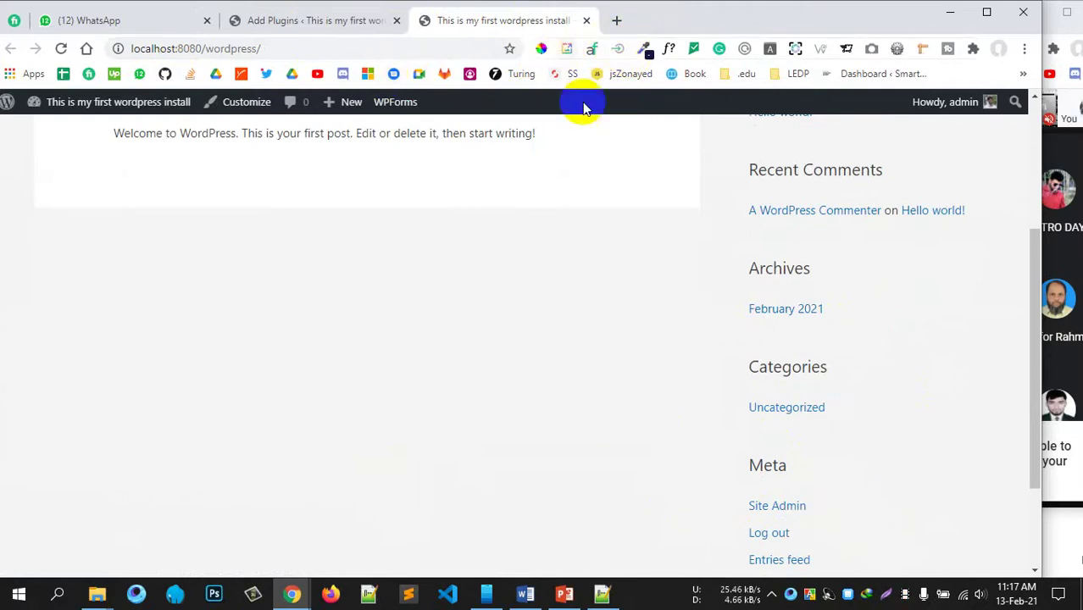
pyautogui.click(616, 20)
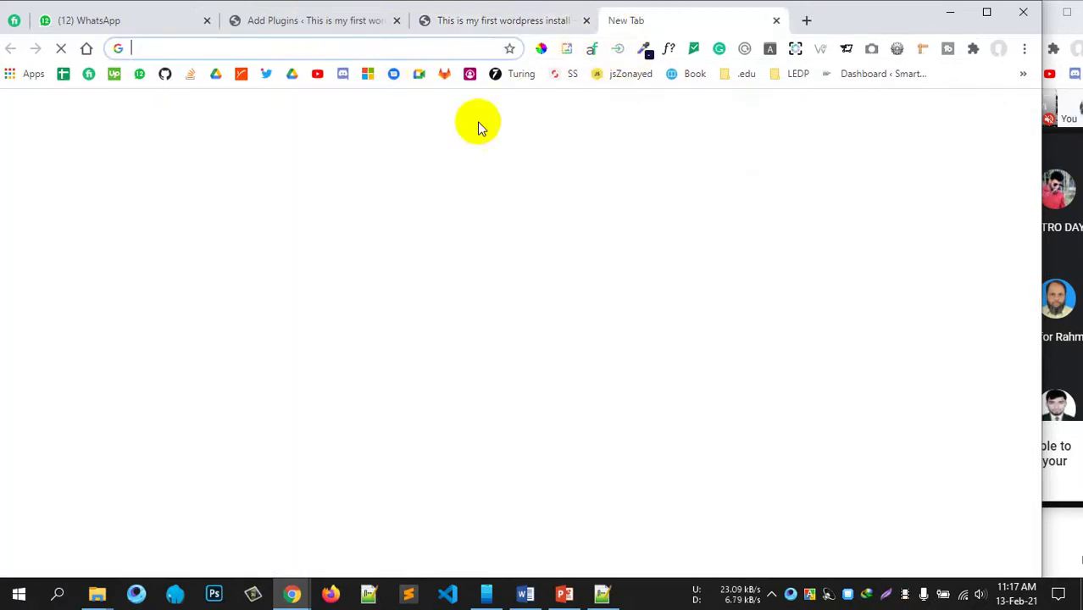
pyautogui.click(523, 23)
pyautogui.click(318, 24)
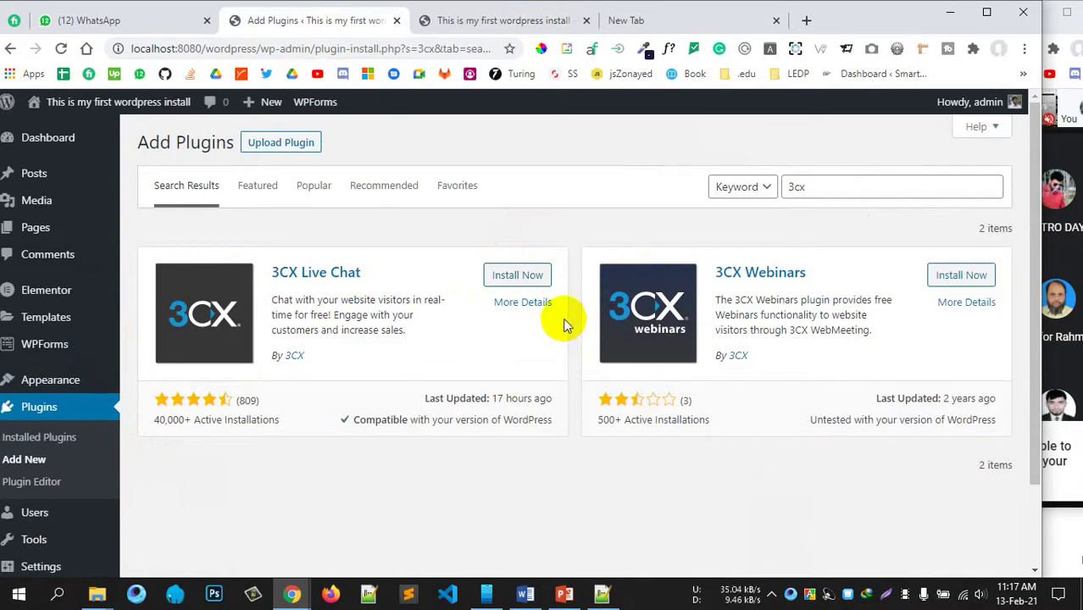
# Step: Install the 3CX Live Chat plugin
pyautogui.click(524, 275)
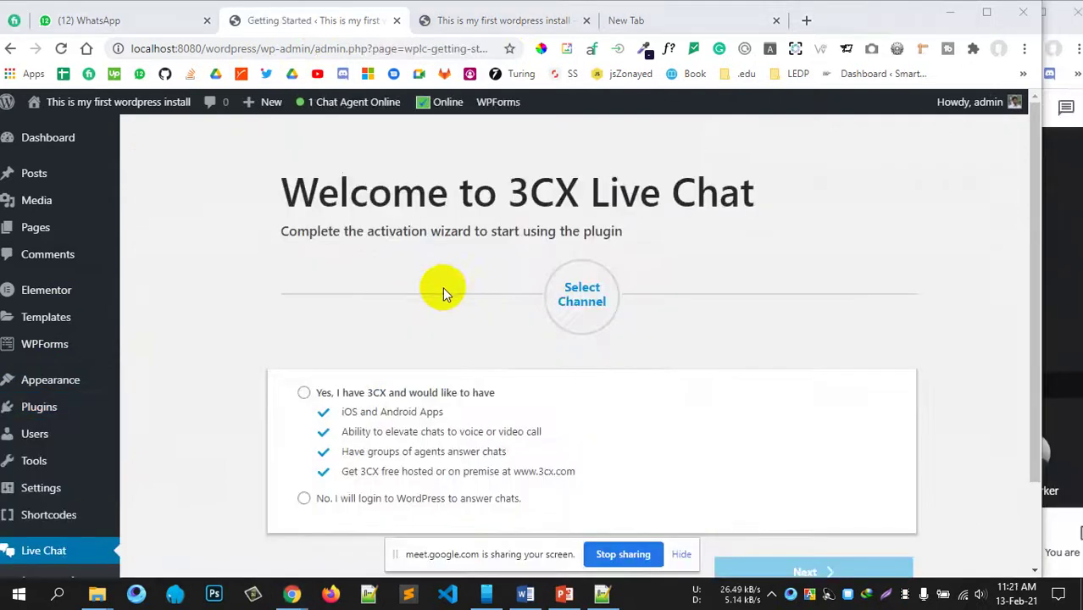
pyautogui.scroll(-2, 443, 288)
pyautogui.scroll(1, 494, 339)
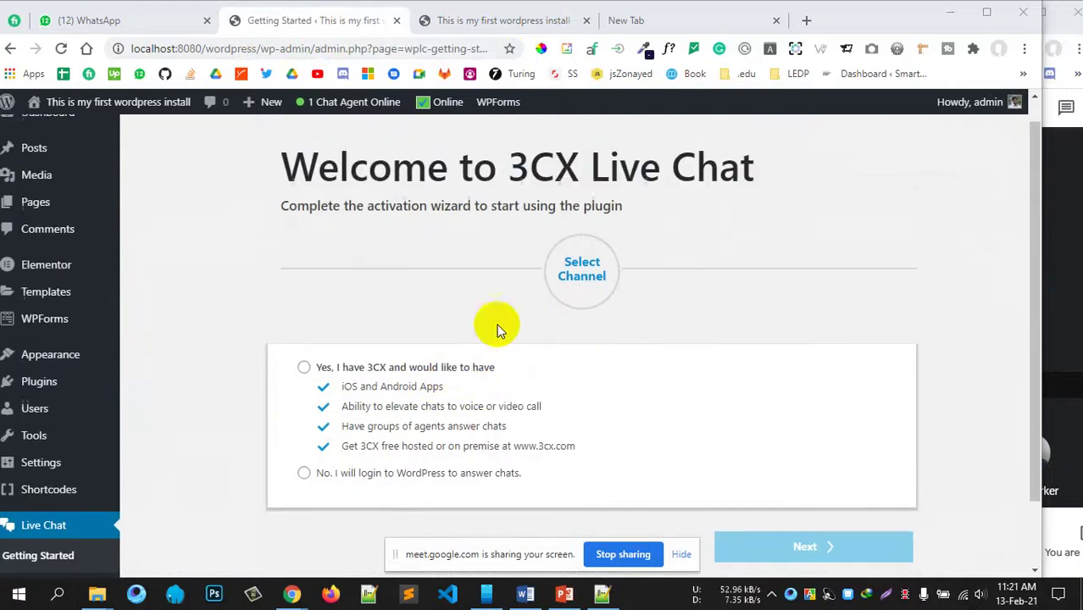
pyautogui.scroll(-1, 604, 382)
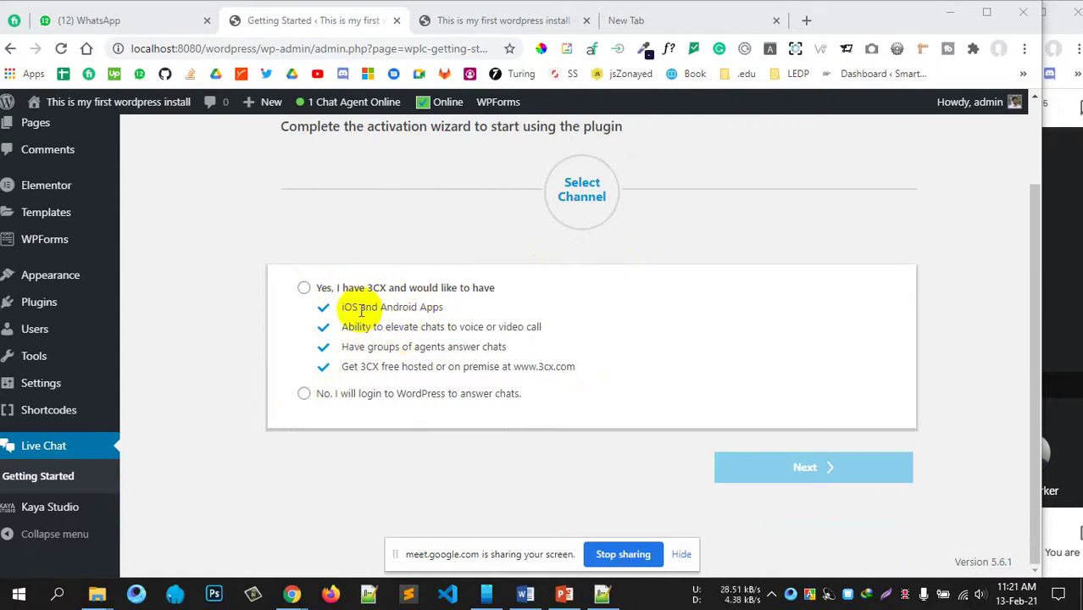
# Step: In the 3CX wizard, choose 'No. I will login to WordPress to answer chats.'
pyautogui.click(402, 312)
pyautogui.moveTo(403, 312); pyautogui.dragTo(356, 329)
pyautogui.click(393, 331)
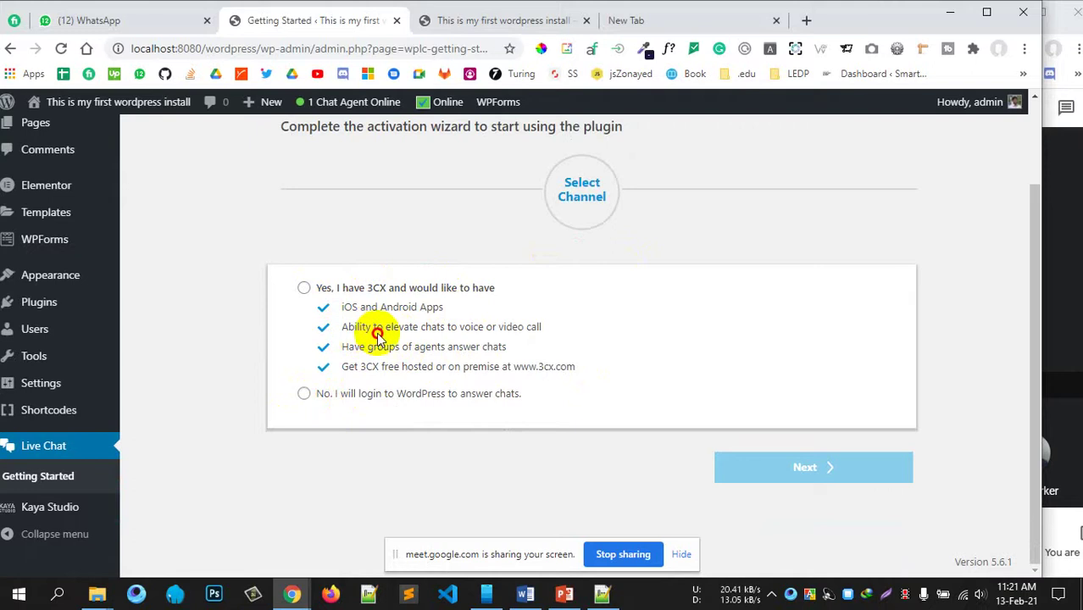
pyautogui.moveTo(436, 329); pyautogui.dragTo(525, 327)
pyautogui.moveTo(371, 347); pyautogui.dragTo(490, 347)
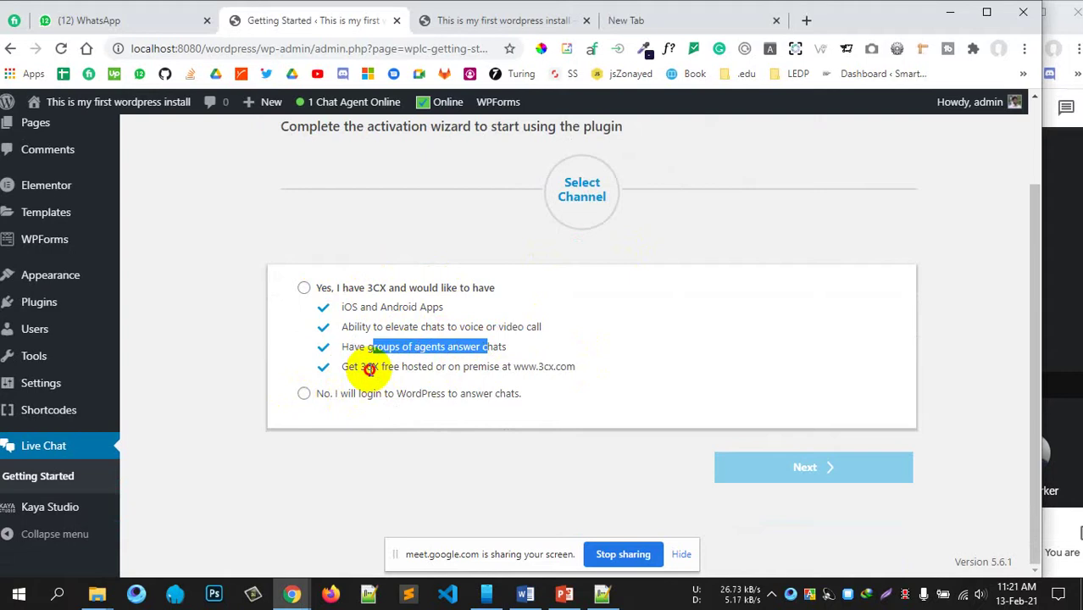
pyautogui.moveTo(369, 370); pyautogui.dragTo(568, 368)
pyautogui.click(438, 371)
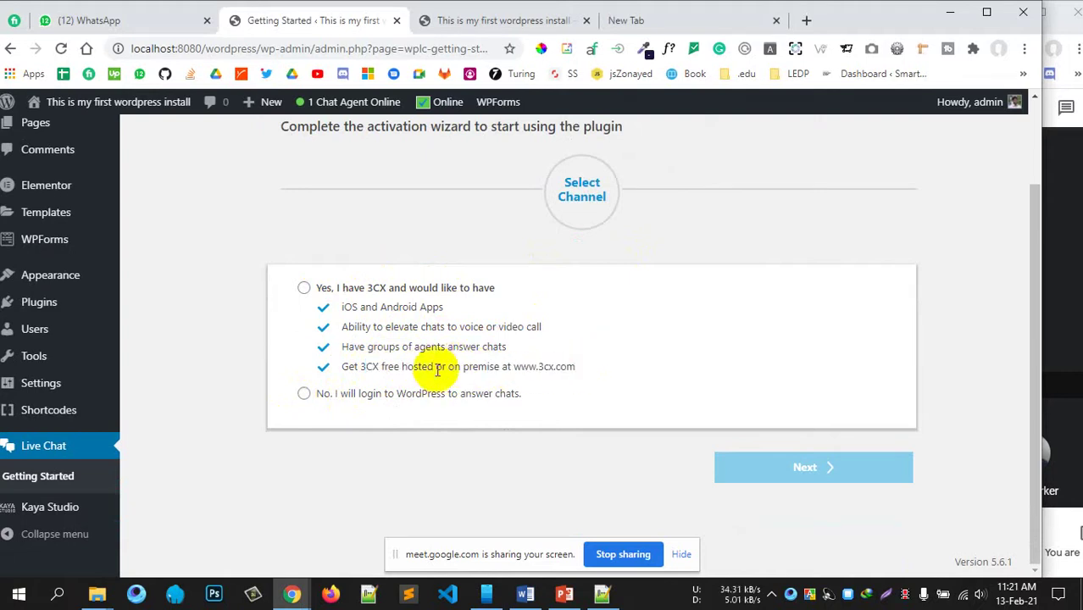
pyautogui.click(303, 393)
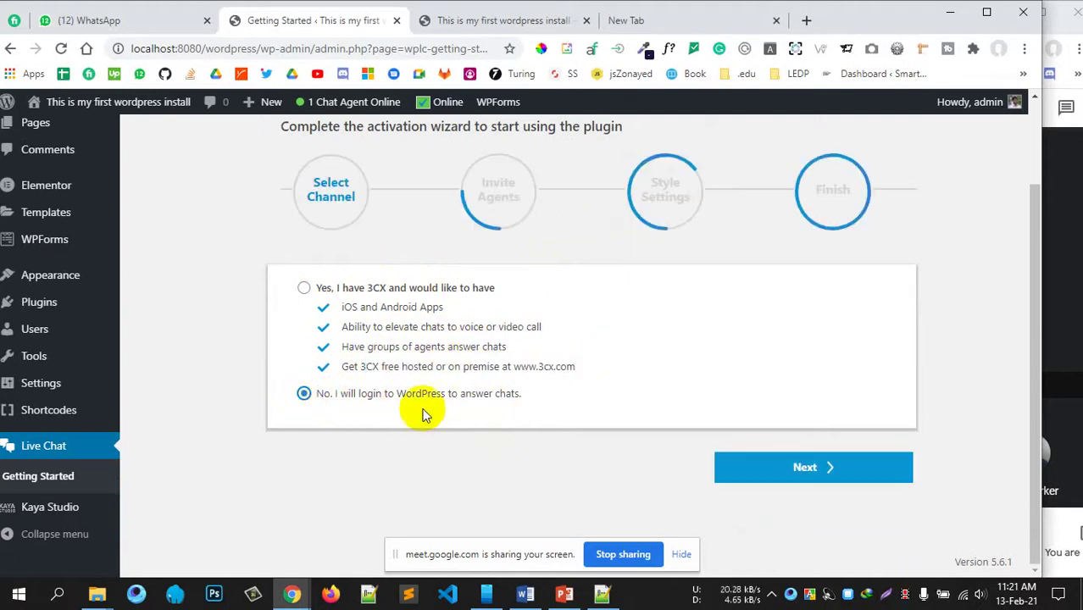
pyautogui.moveTo(396, 394); pyautogui.dragTo(522, 395)
# Step: Move to the invite-agents step and enter the new agent's username as lowercase 'admin'
pyautogui.click(801, 467)
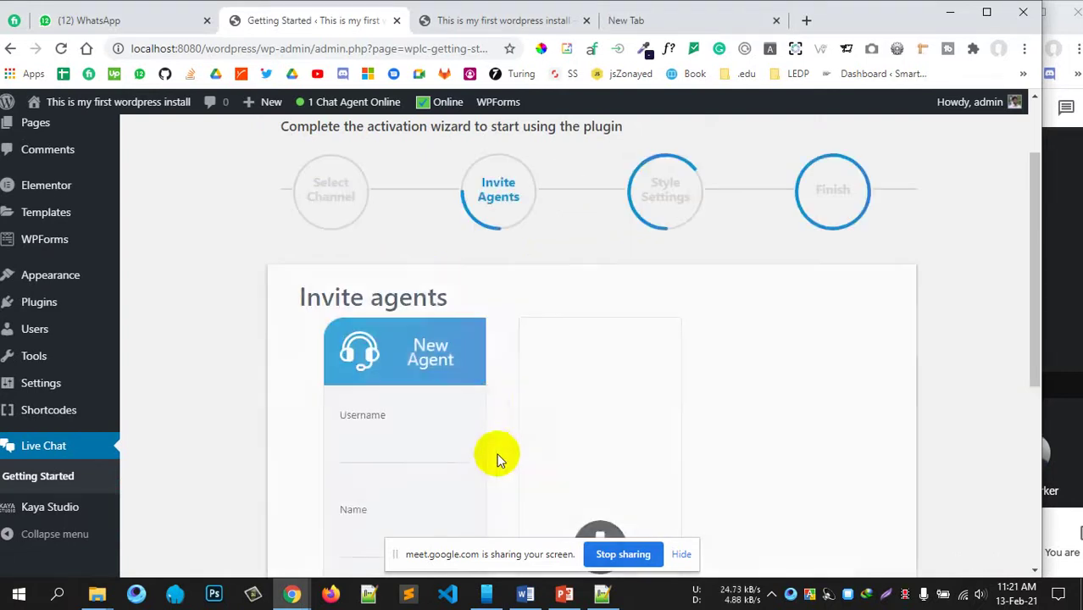
pyautogui.scroll(-3, 653, 386)
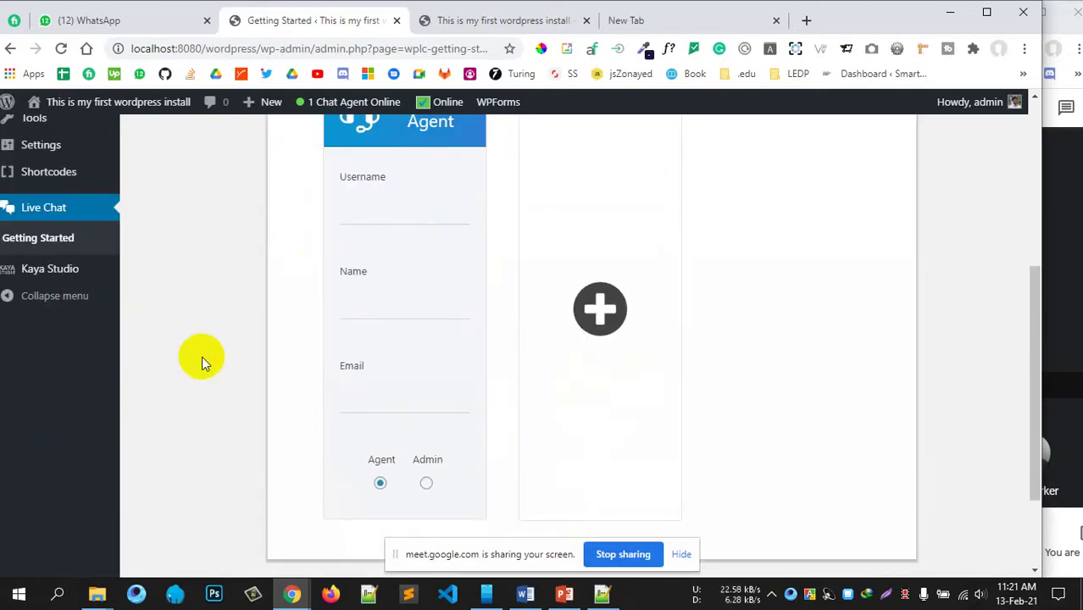
pyautogui.scroll(2, 402, 376)
pyautogui.click(394, 374)
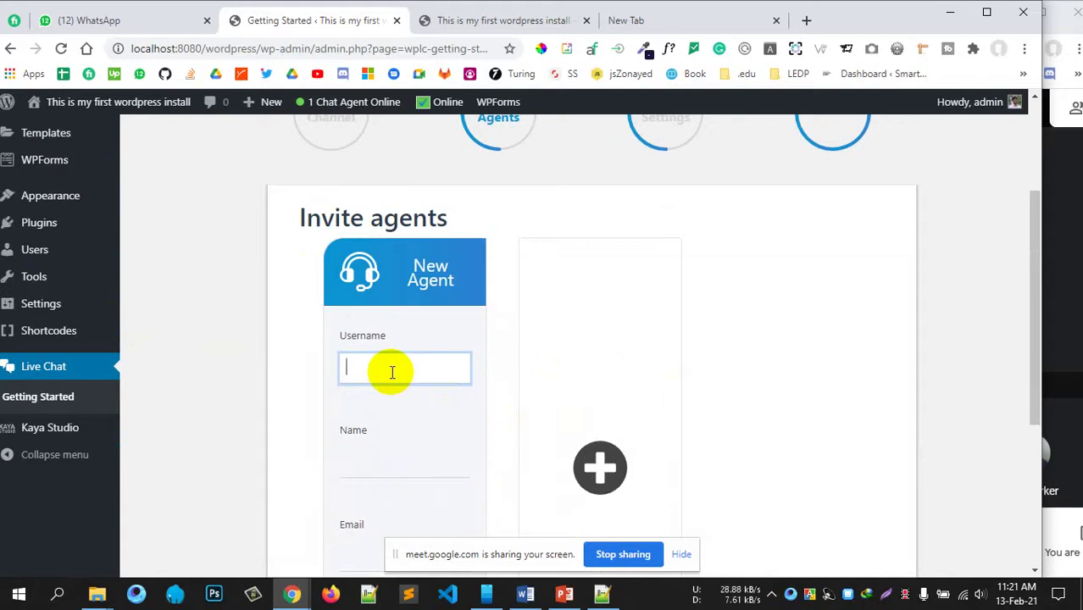
pyautogui.write('Adm')
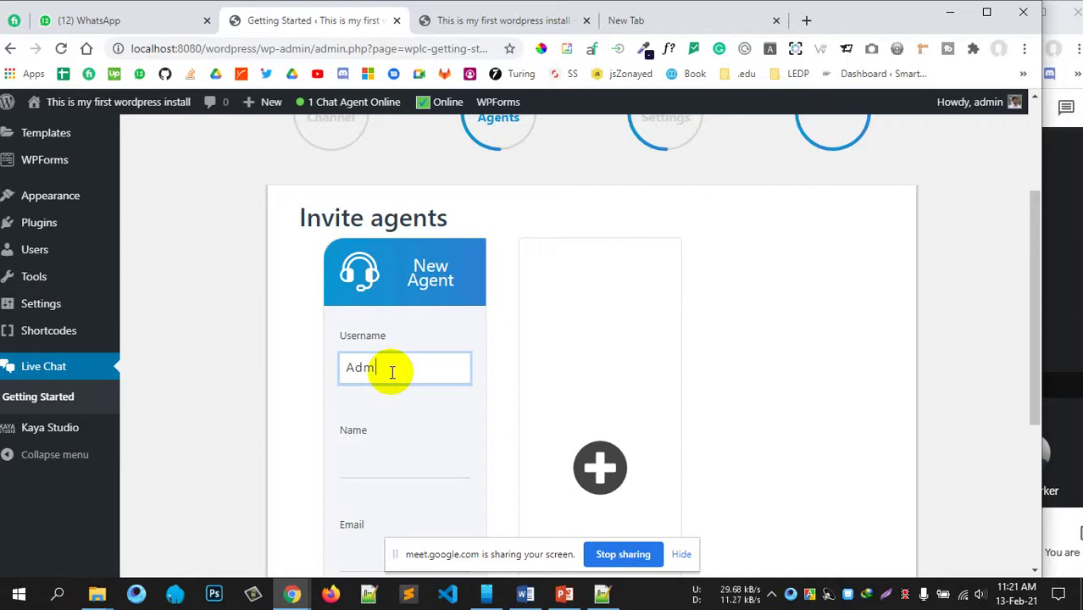
pyautogui.write('in')
pyautogui.scroll(-2, 401, 393)
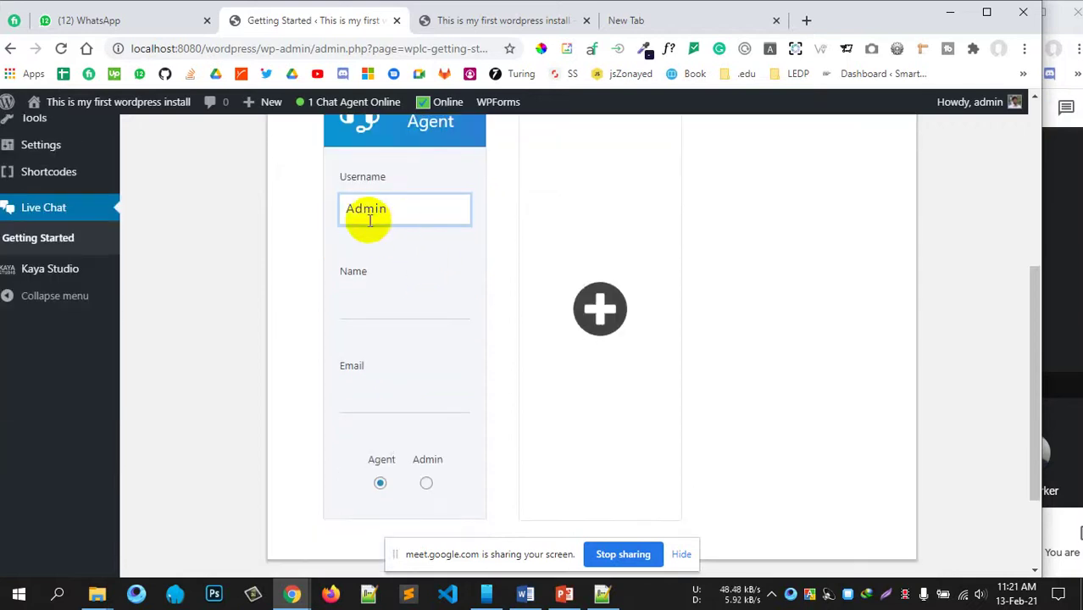
pyautogui.click(351, 209)
pyautogui.press('BackSpace')
pyautogui.write('admin')
# Step: Fill in the agent's e-mail address, assign the Admin role, and continue to Style Settings
pyautogui.click(368, 307)
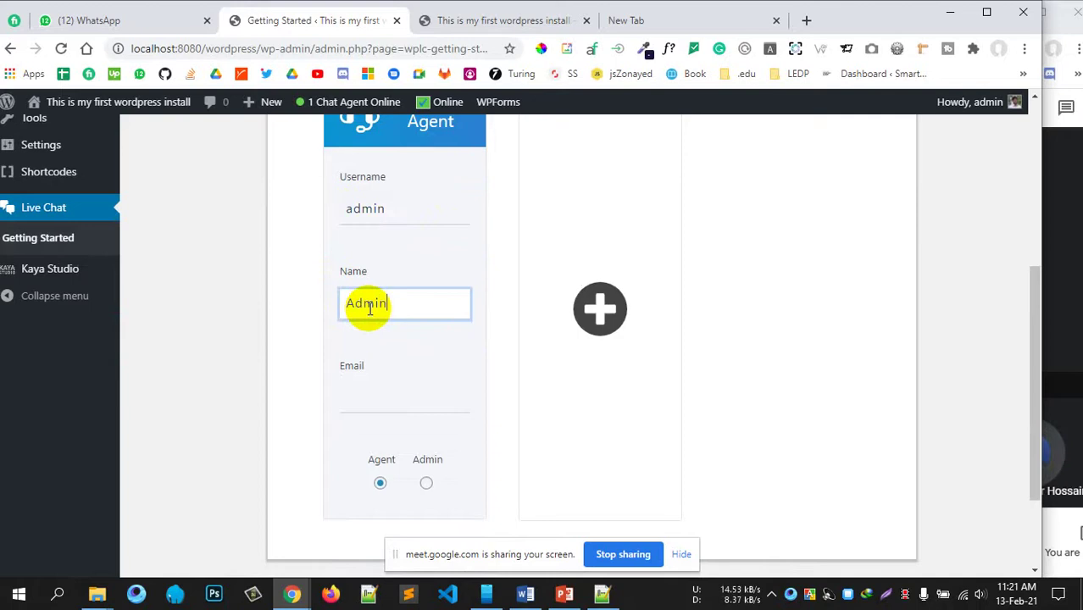
pyautogui.click(366, 411)
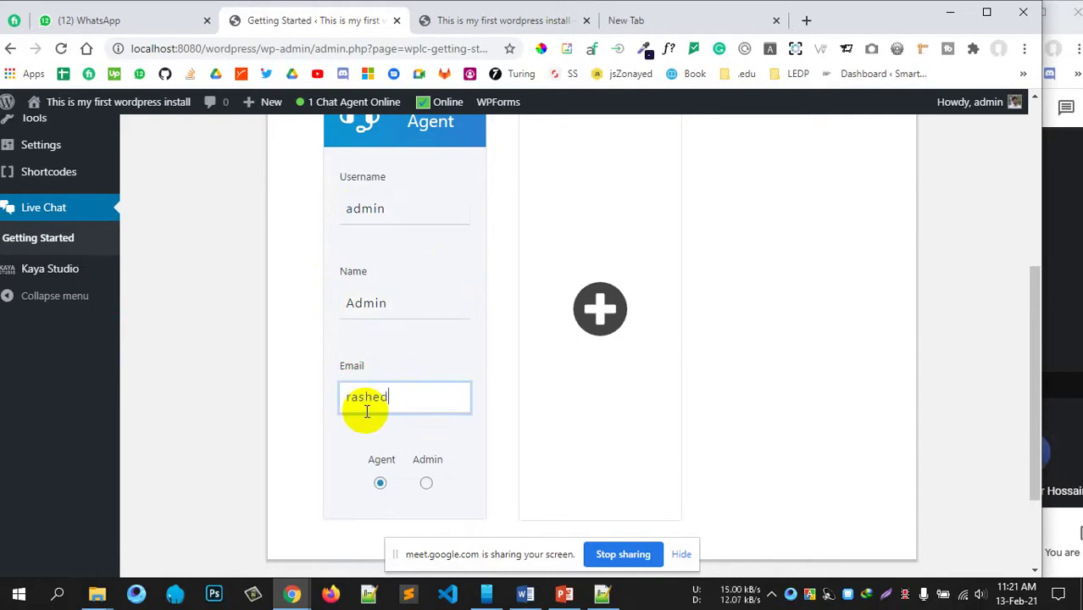
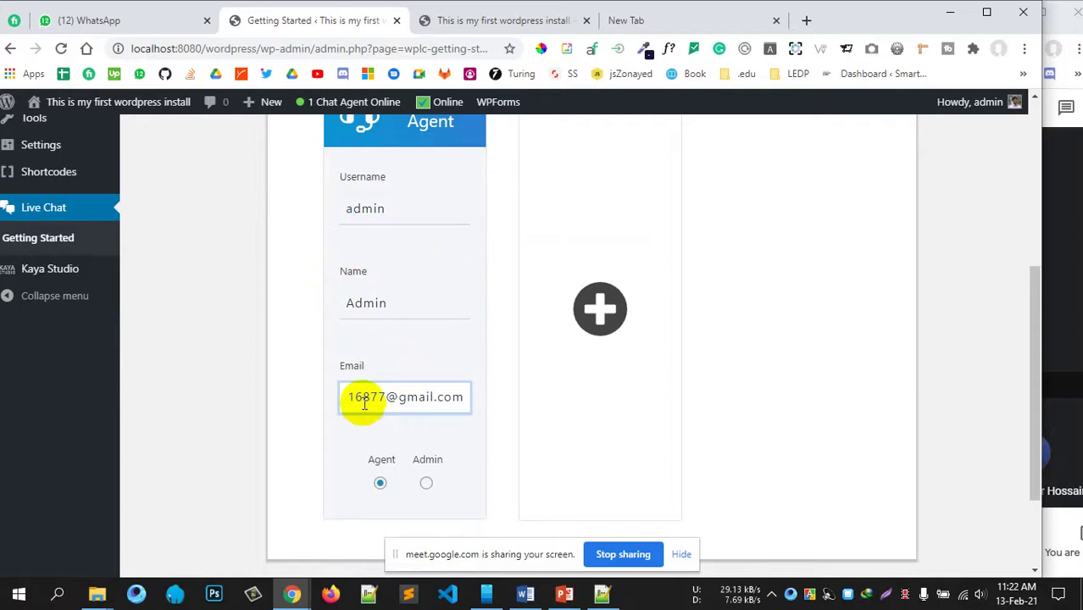
pyautogui.scroll(-2, 364, 405)
pyautogui.click(425, 370)
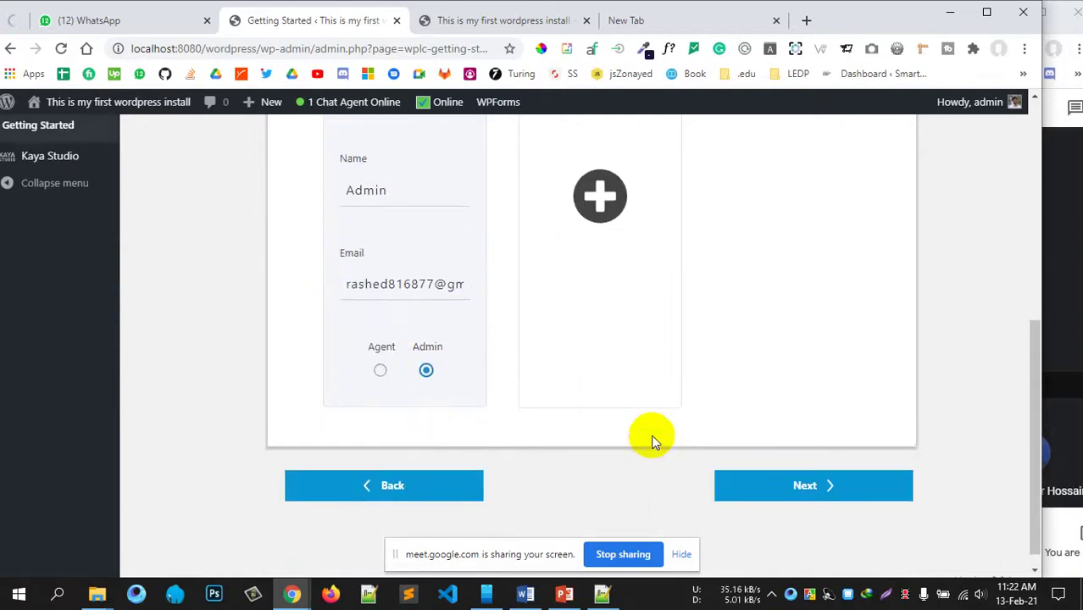
pyautogui.scroll(1, 650, 441)
pyautogui.scroll(-1, 805, 442)
pyautogui.scroll(2, 638, 339)
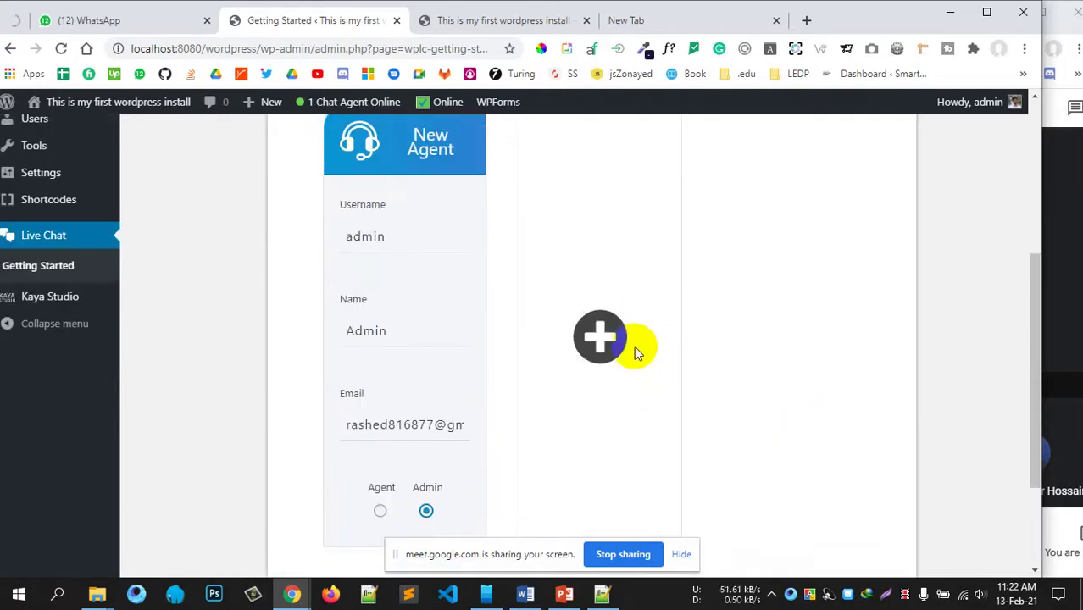
pyautogui.scroll(-3, 634, 345)
pyautogui.click(810, 467)
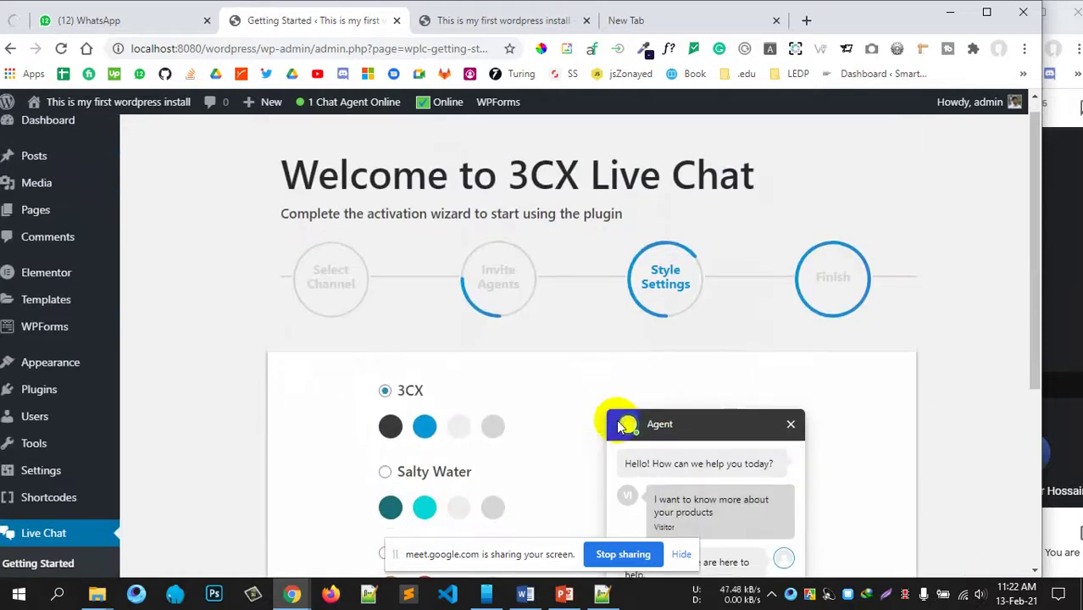
# Step: Pick the Customize chat colour style and click Finish to close the 3CX Live Chat wizard
pyautogui.scroll(-3, 619, 426)
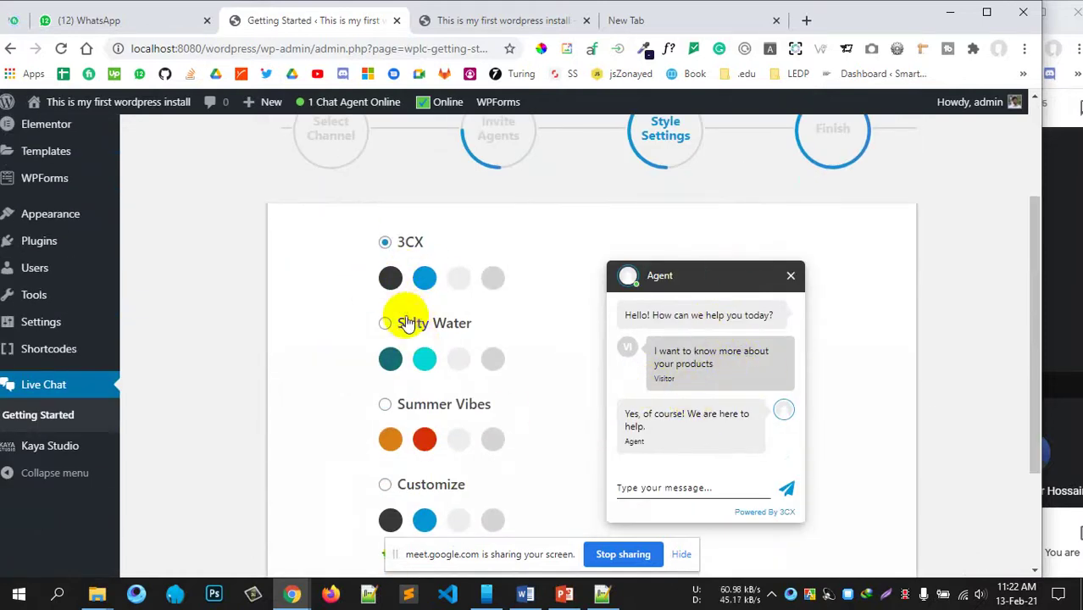
pyautogui.scroll(-3, 394, 375)
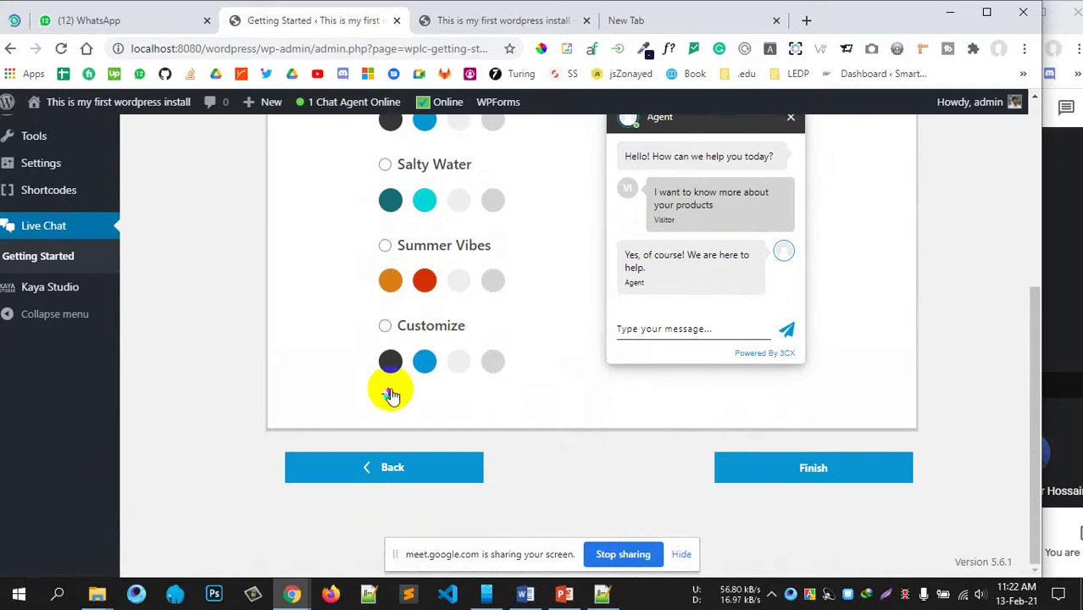
pyautogui.click(385, 327)
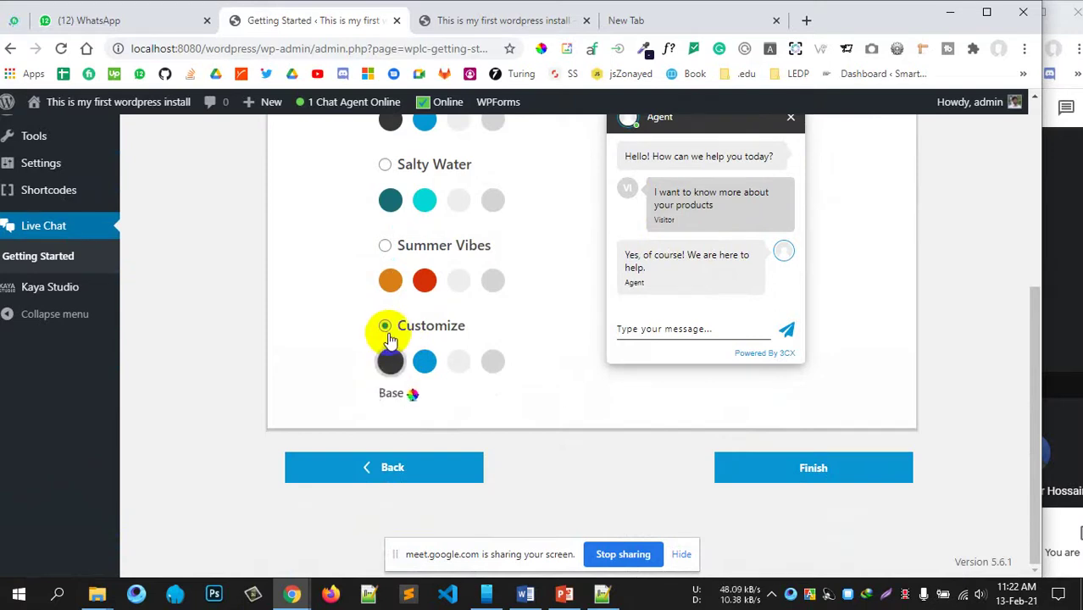
pyautogui.click(827, 555)
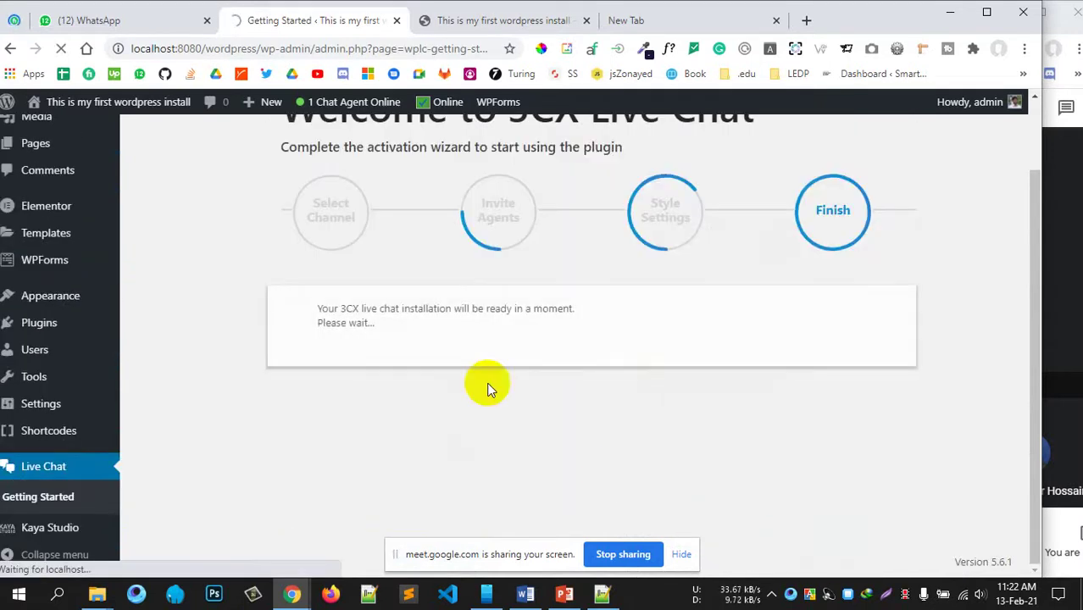
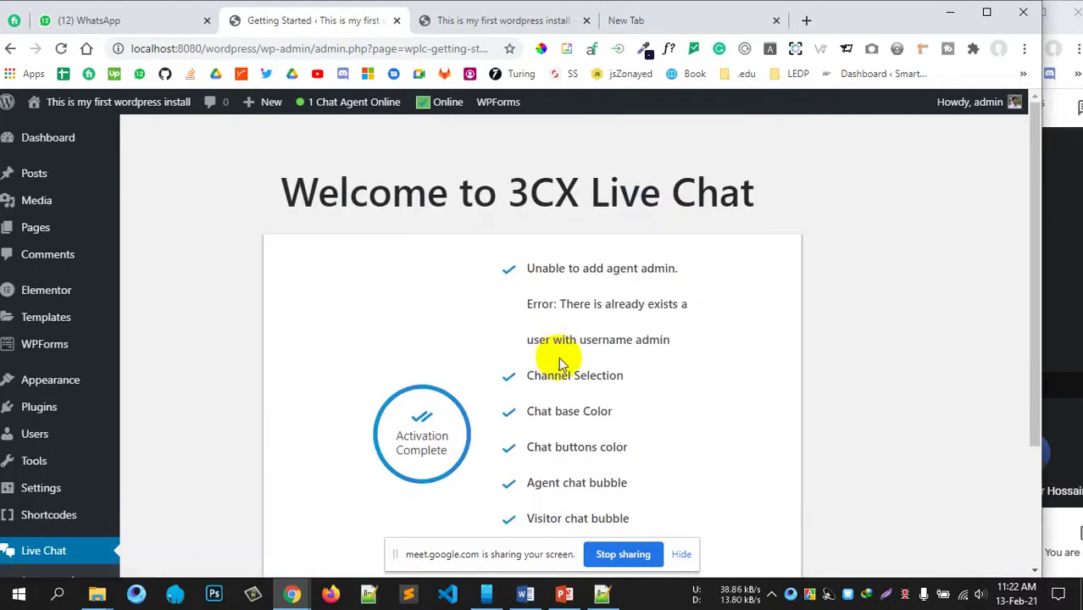
# Step: Click Start Now on the 3CX Live Chat welcome page to complete the setup
pyautogui.scroll(-2, 561, 360)
pyautogui.scroll(2, 584, 289)
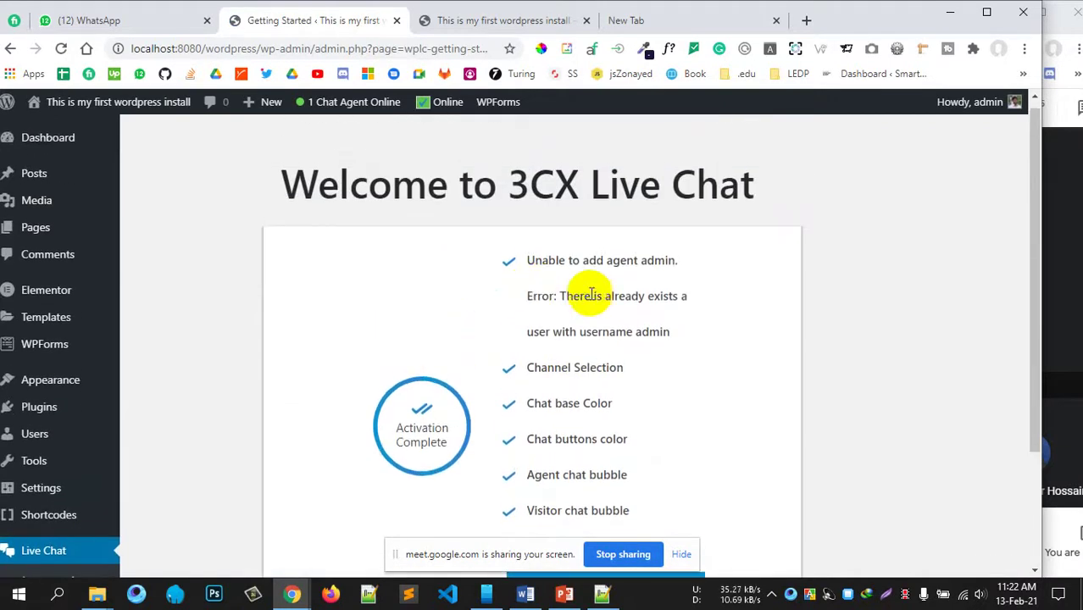
pyautogui.scroll(-1, 641, 306)
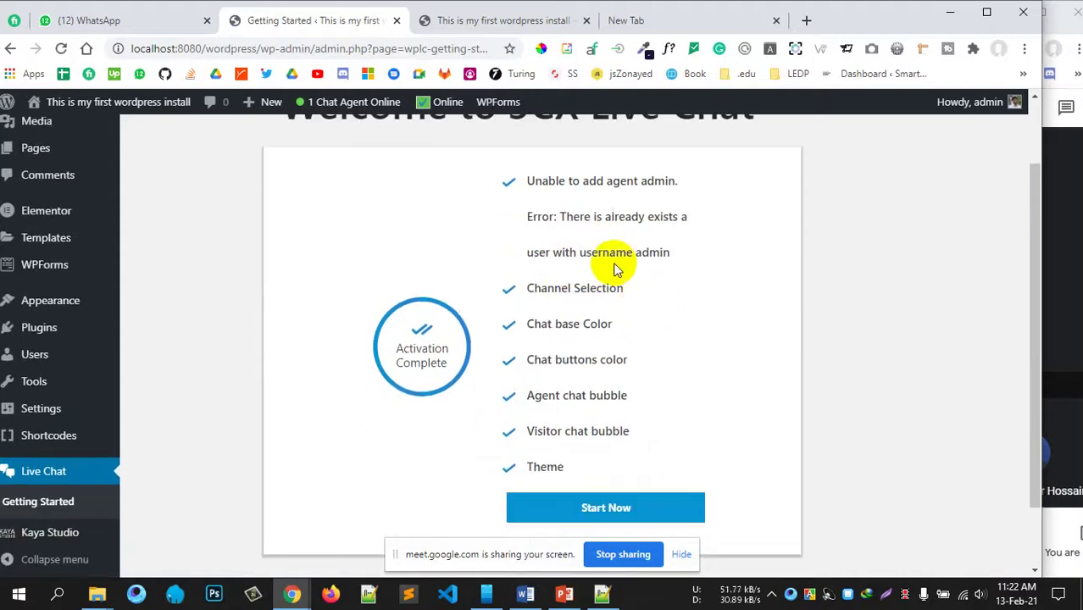
pyautogui.scroll(-1, 604, 254)
pyautogui.click(594, 430)
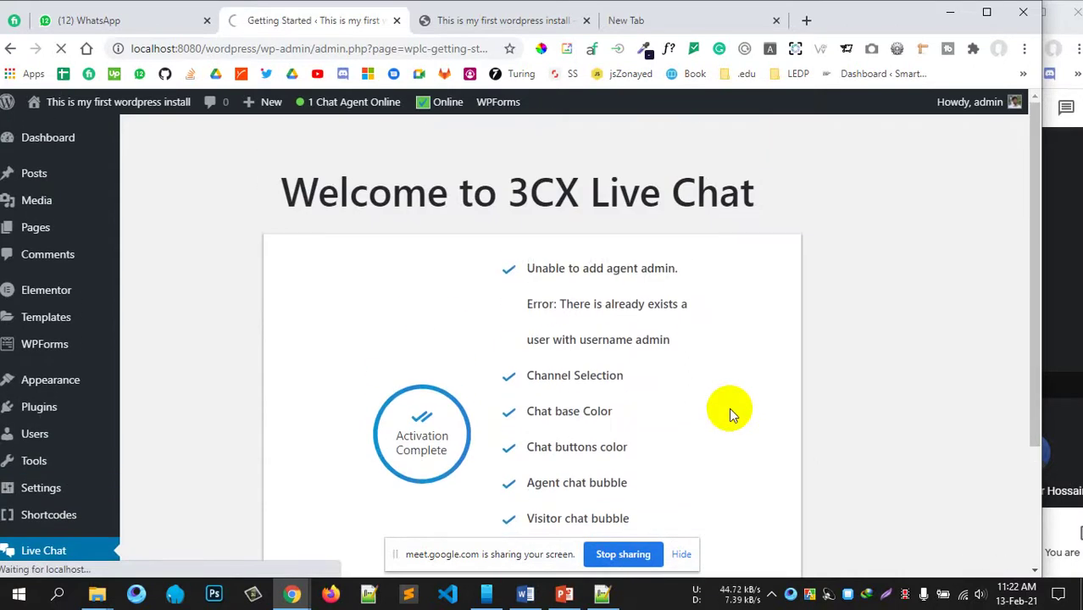
# Step: Select the site's base URL in the browser address bar
pyautogui.scroll(-2, 732, 415)
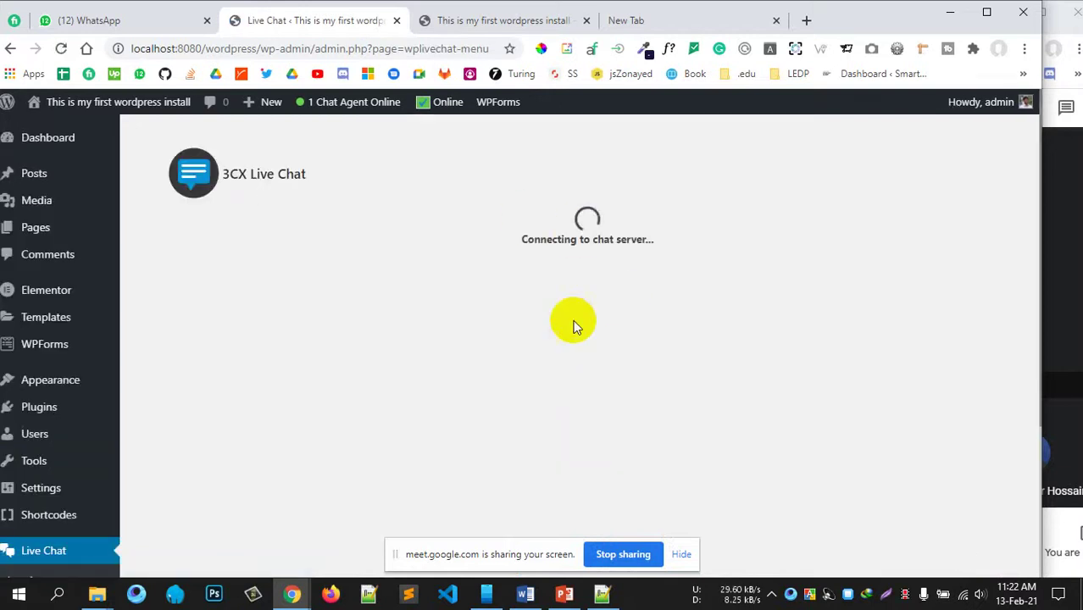
pyautogui.scroll(-3, 641, 363)
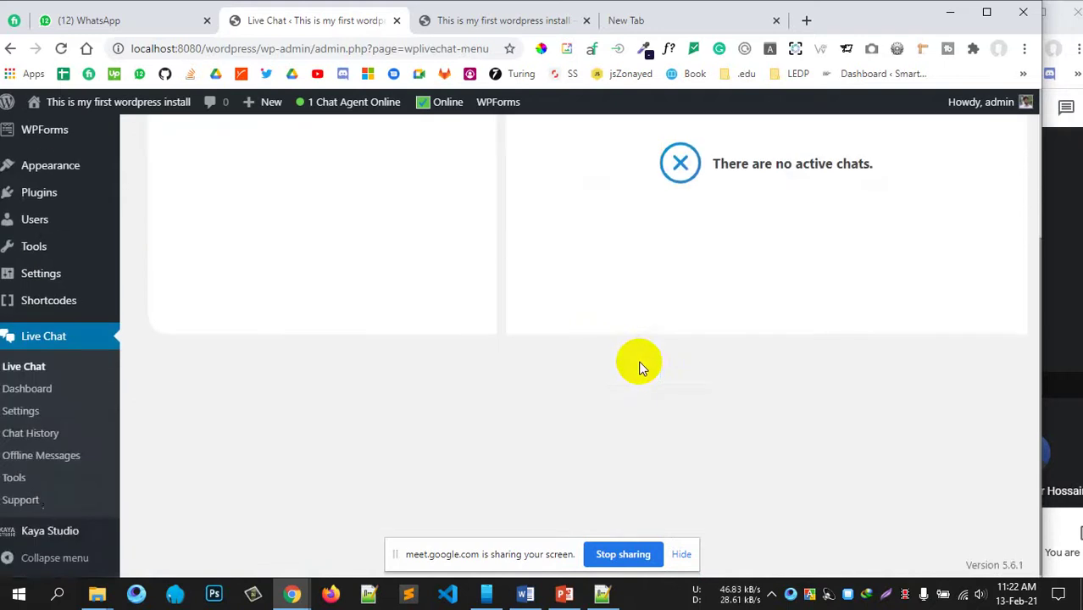
pyautogui.scroll(2, 640, 362)
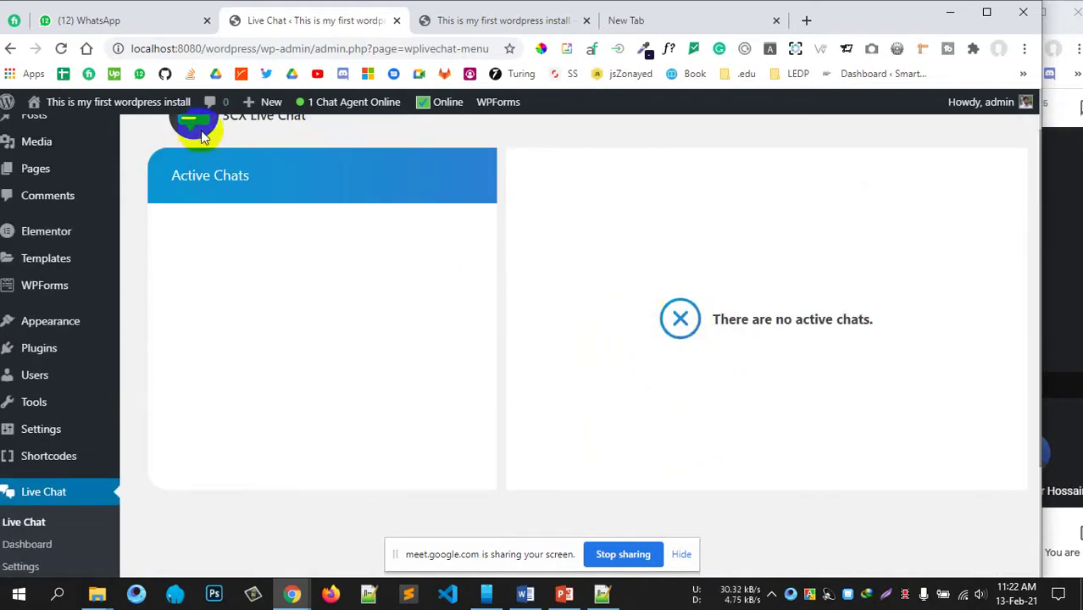
pyautogui.moveTo(311, 109)
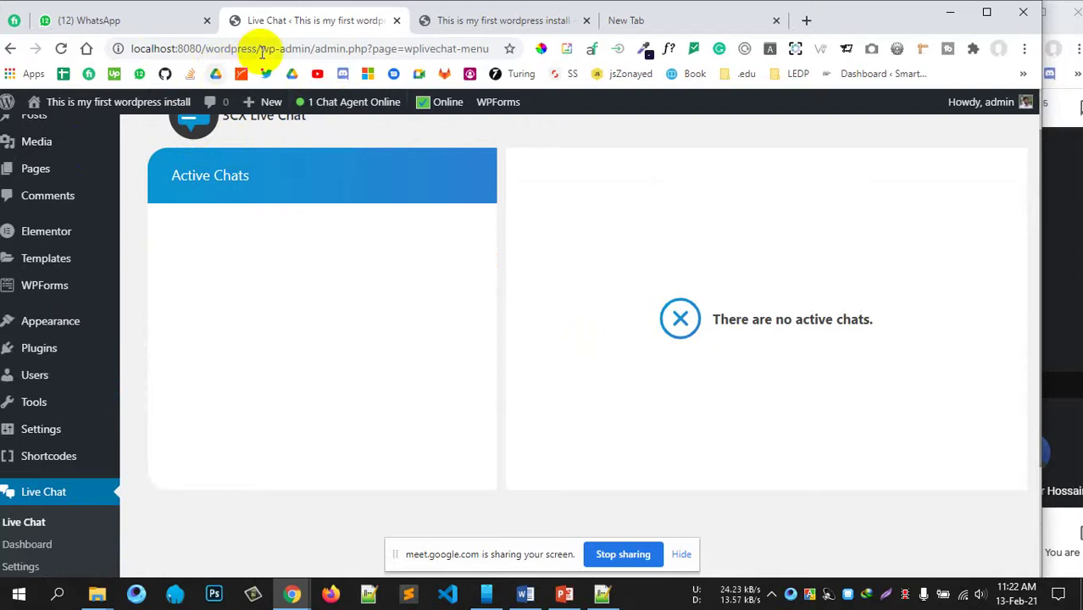
pyautogui.moveTo(260, 49); pyautogui.dragTo(99, 55)
pyautogui.hotkey('ctrl', 'c')
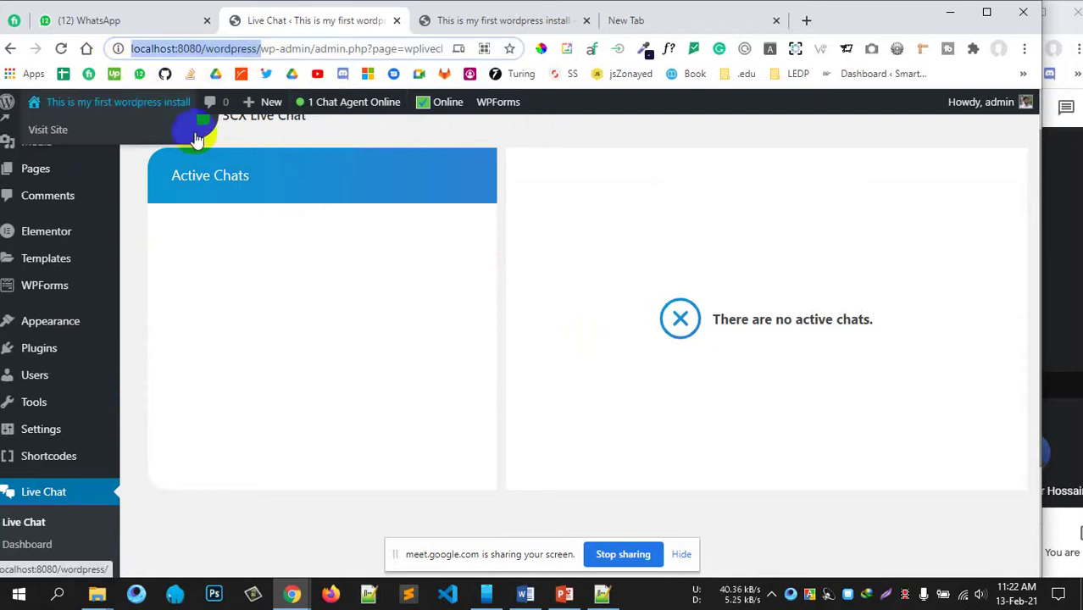
# Step: Open a new incognito window and load the site at localhost:8080/wordpress/
pyautogui.click(1024, 49)
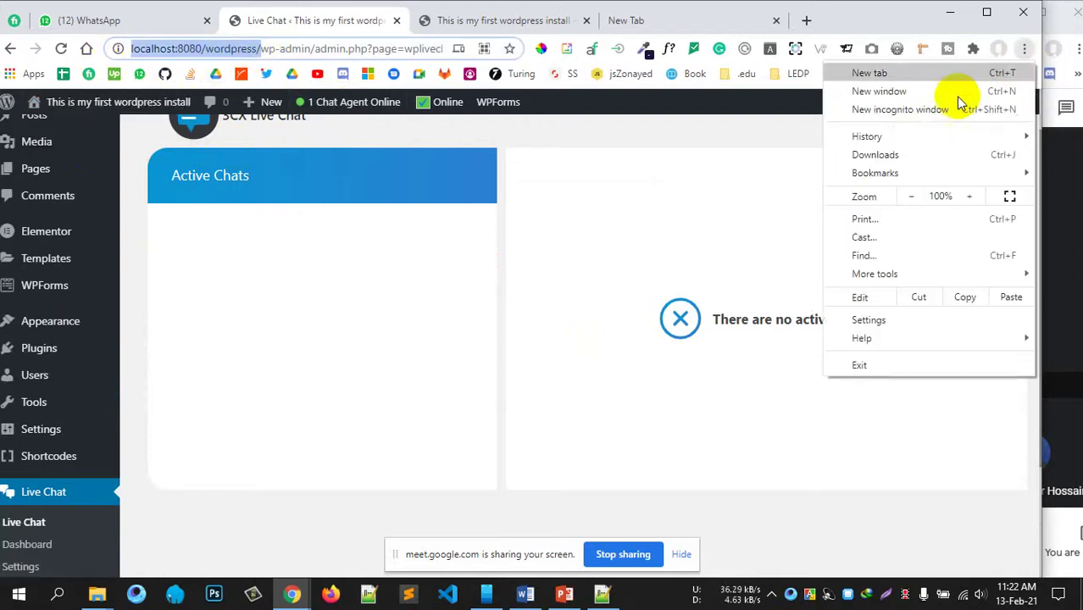
pyautogui.click(909, 110)
pyautogui.hotkey('ctrl', 'v')
pyautogui.press('Return')
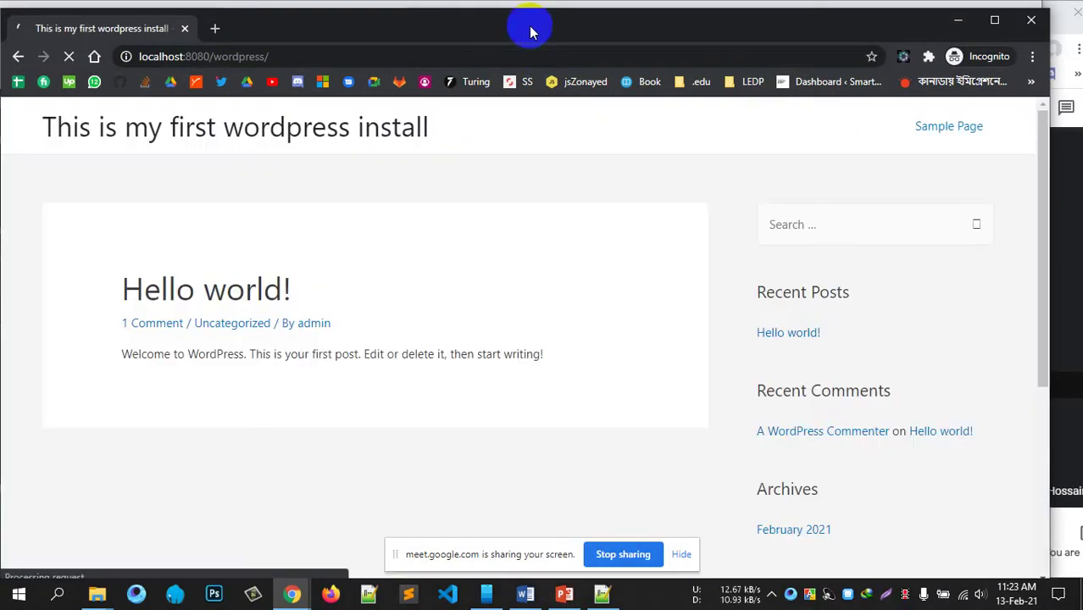
pyautogui.moveTo(529, 32)
pyautogui.mouseDown()
pyautogui.moveTo(525, 16)
pyautogui.moveTo(519, 22)
pyautogui.mouseUp()
# Step: Start a visitor live chat with name and e-mail, then dismiss the session-not-found error
pyautogui.scroll(-4, 729, 418)
pyautogui.scroll(4, 706, 358)
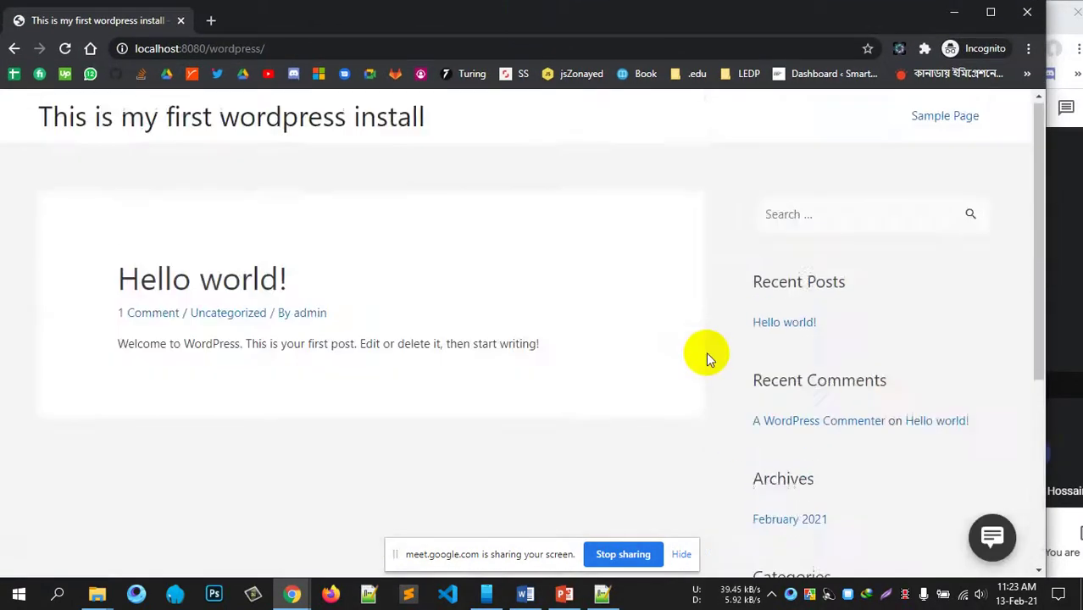
pyautogui.scroll(-4, 688, 351)
pyautogui.scroll(4, 689, 350)
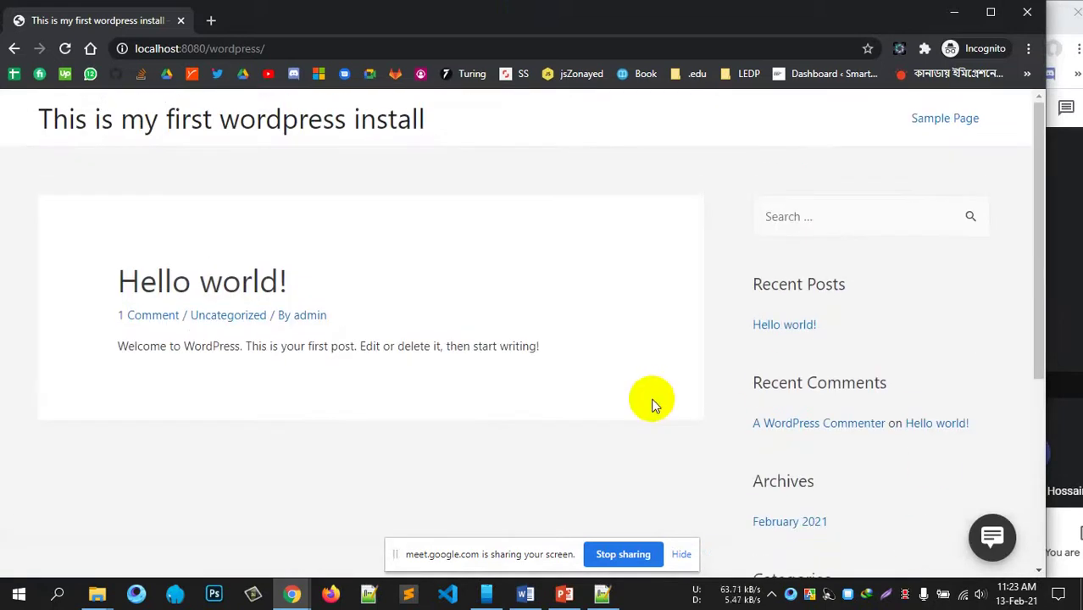
pyautogui.click(991, 540)
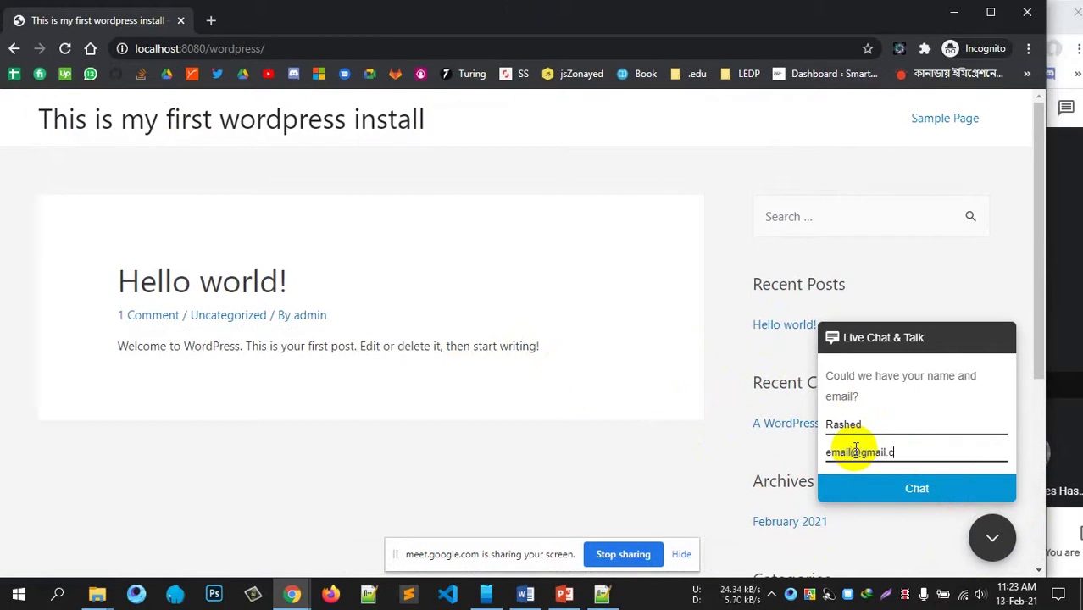
pyautogui.click(868, 491)
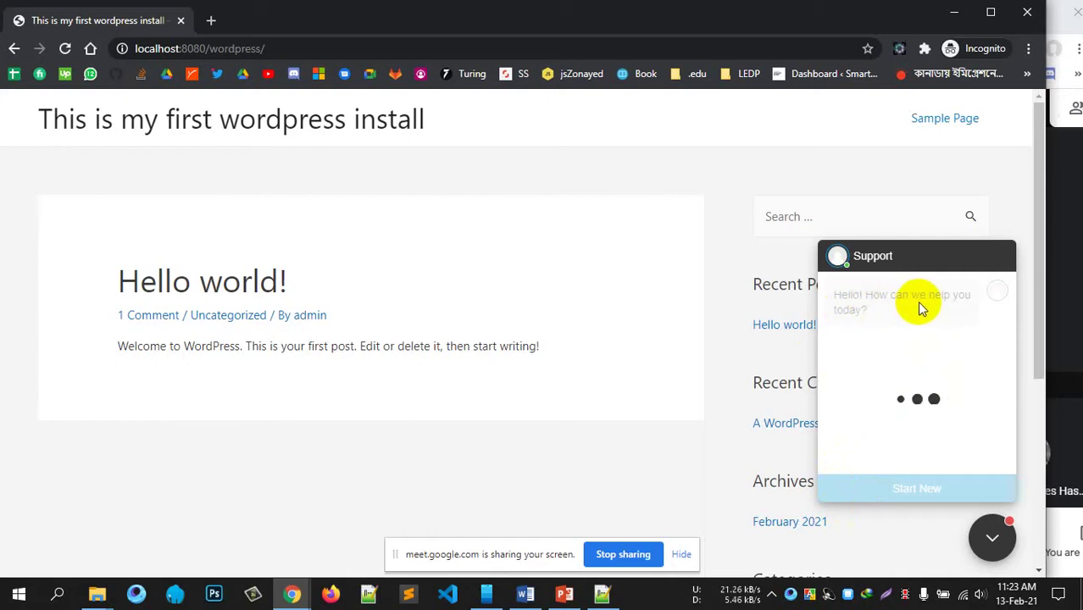
pyautogui.doubleClick(472, 32)
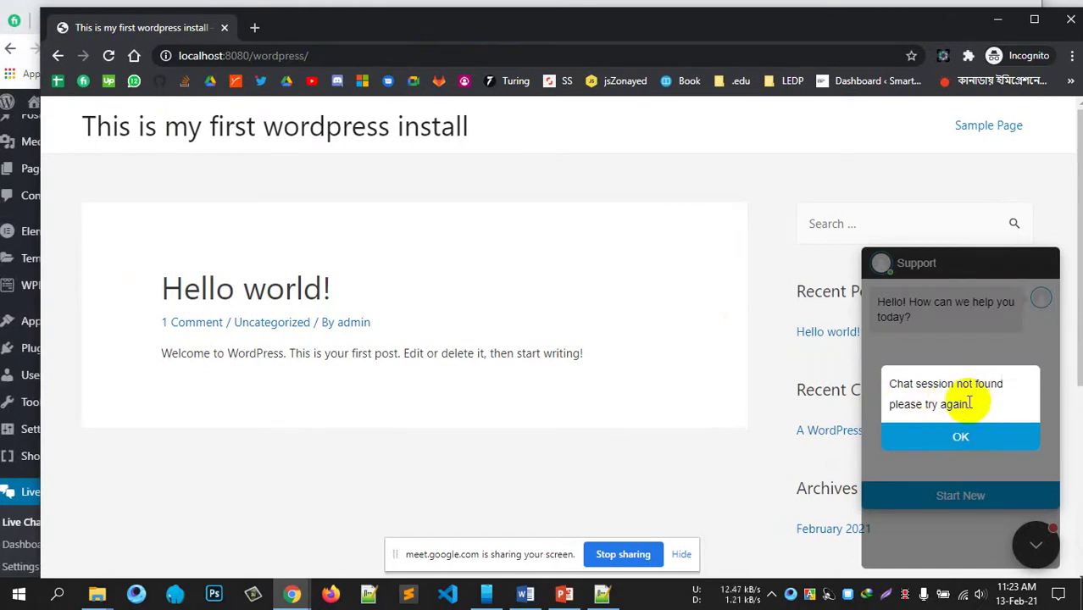
pyautogui.click(951, 437)
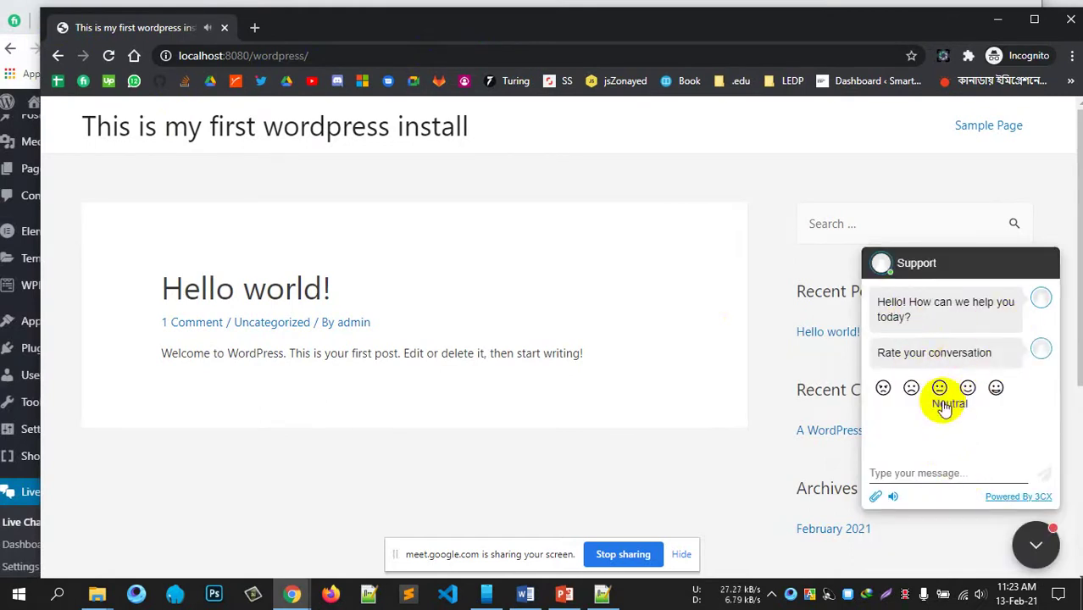
pyautogui.moveTo(39, 8); pyautogui.dragTo(436, 36)
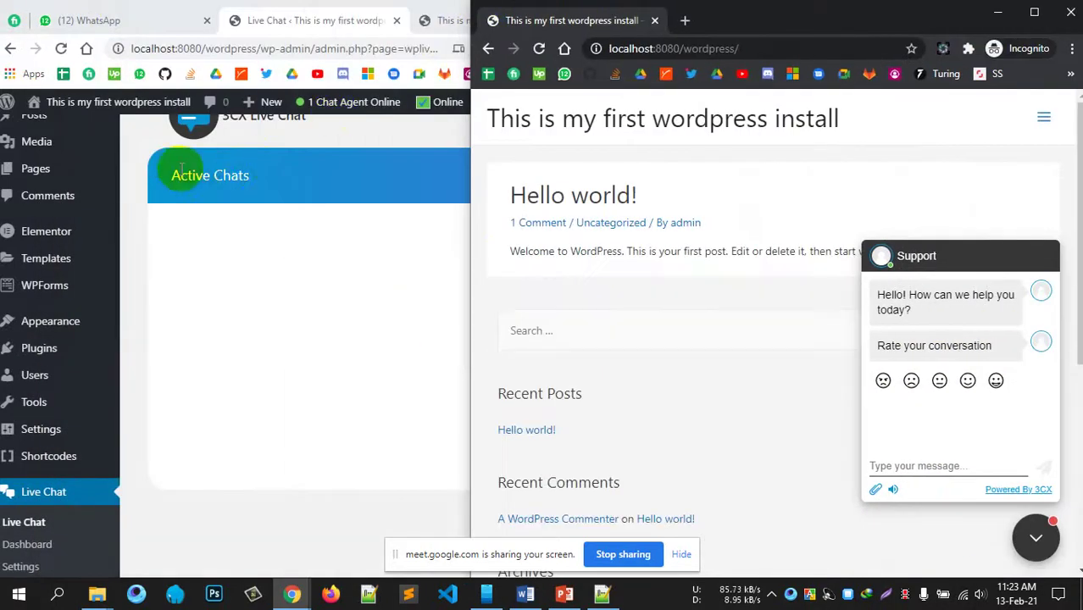
# Step: Reload the admin Live Chat agent page
pyautogui.click(144, 168)
pyautogui.scroll(-2, 349, 283)
pyautogui.scroll(2, 225, 303)
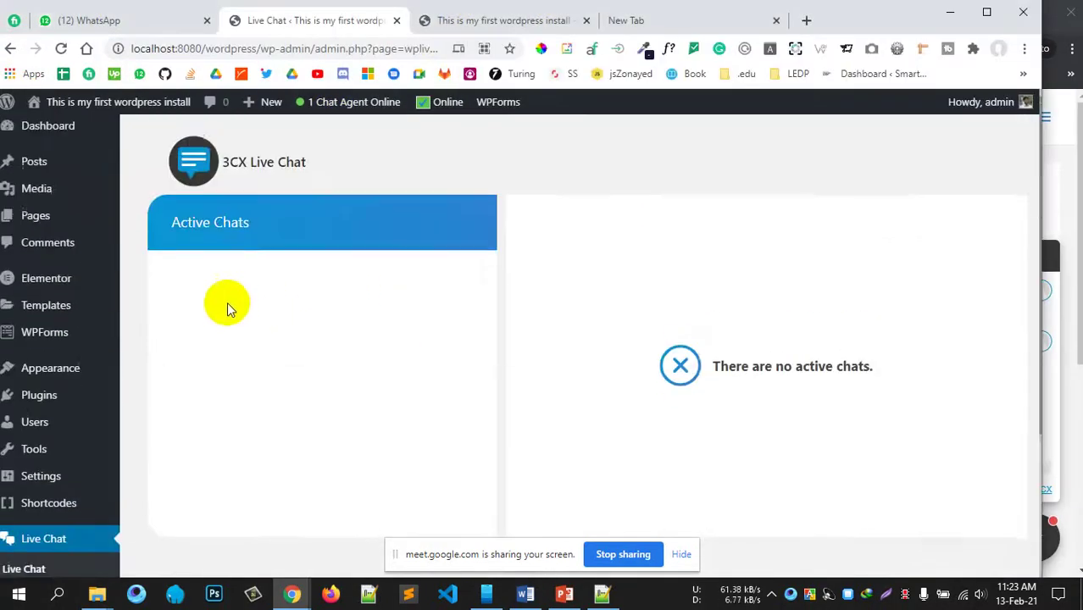
pyautogui.scroll(-2, 224, 303)
pyautogui.click(36, 360)
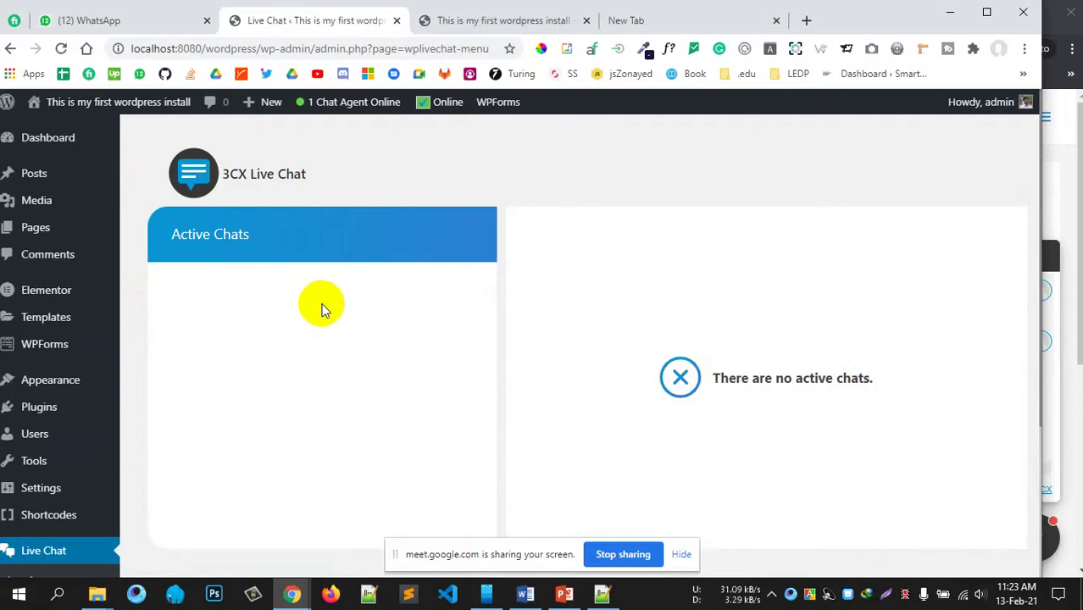
pyautogui.scroll(-3, 339, 294)
pyautogui.scroll(2, 340, 293)
pyautogui.scroll(1, 394, 306)
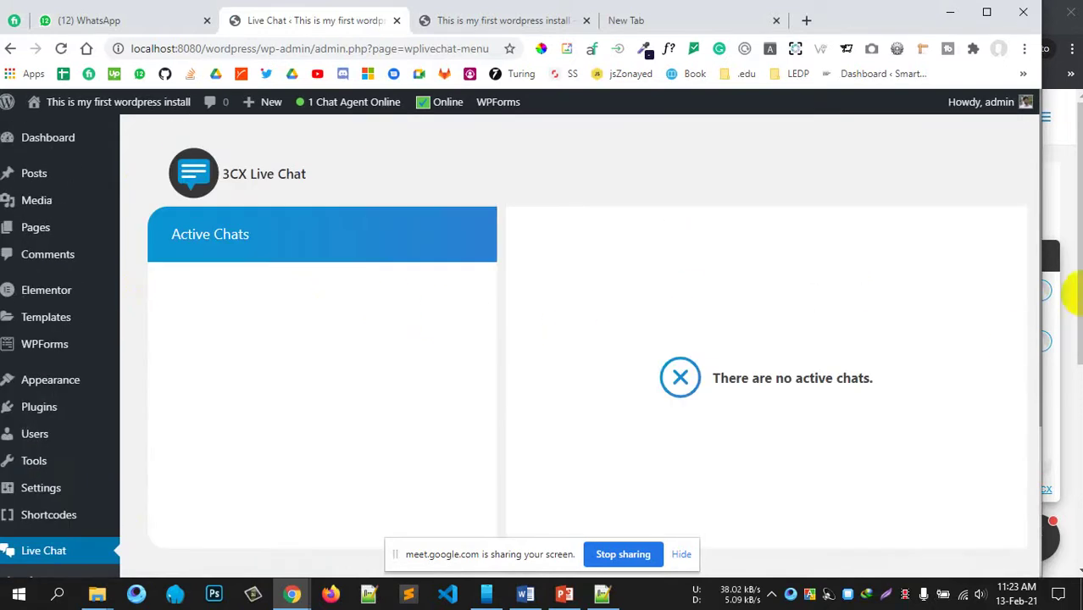
# Step: In the maximized visitor window, rate the chat Neutral and agree to give feedback
pyautogui.click(1055, 199)
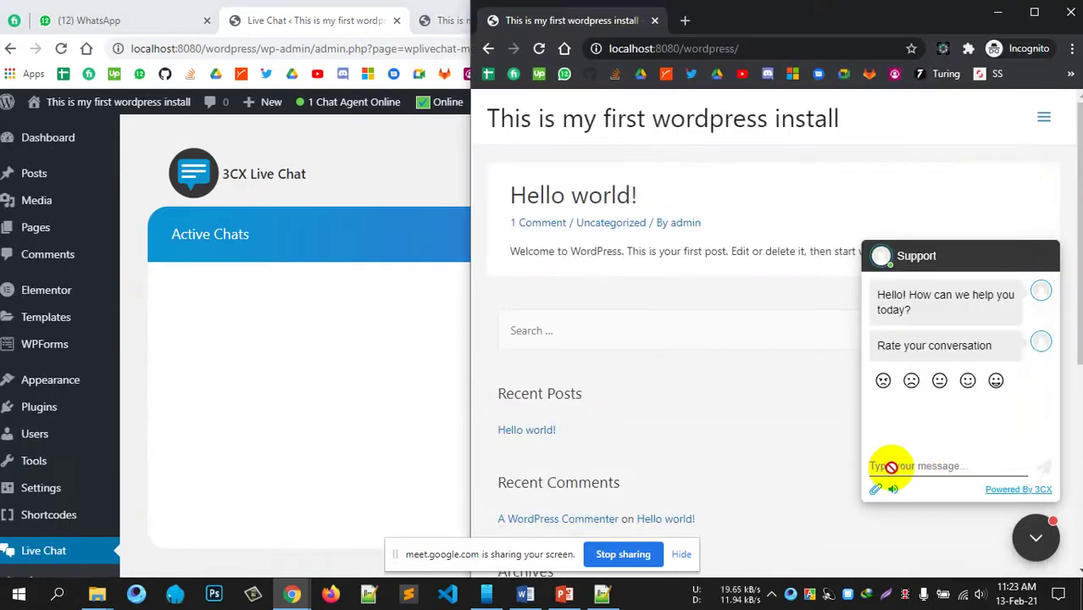
pyautogui.doubleClick(907, 17)
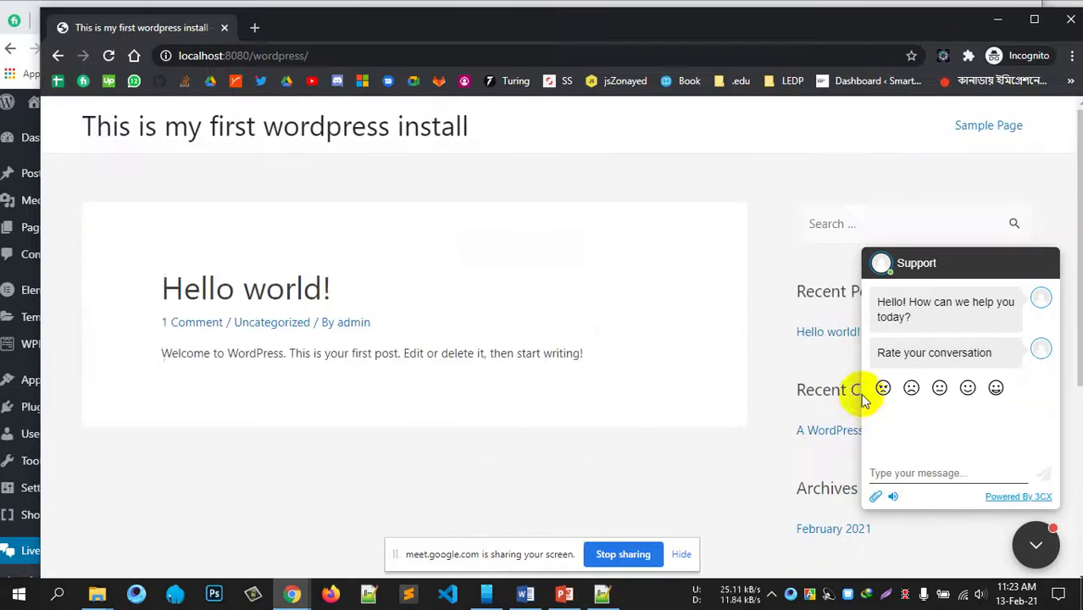
pyautogui.click(1035, 545)
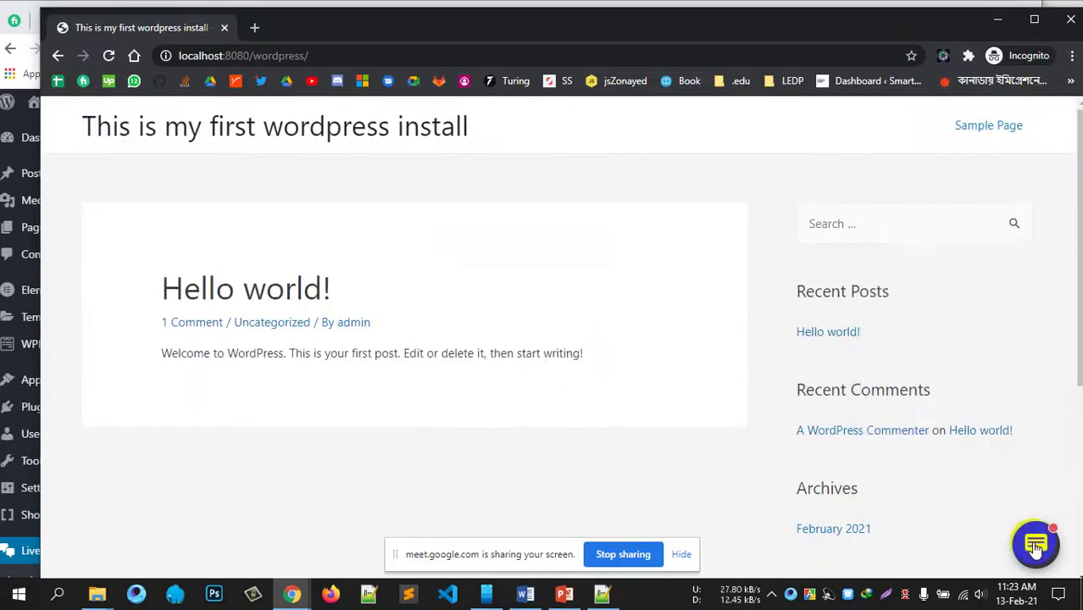
pyautogui.click(1036, 545)
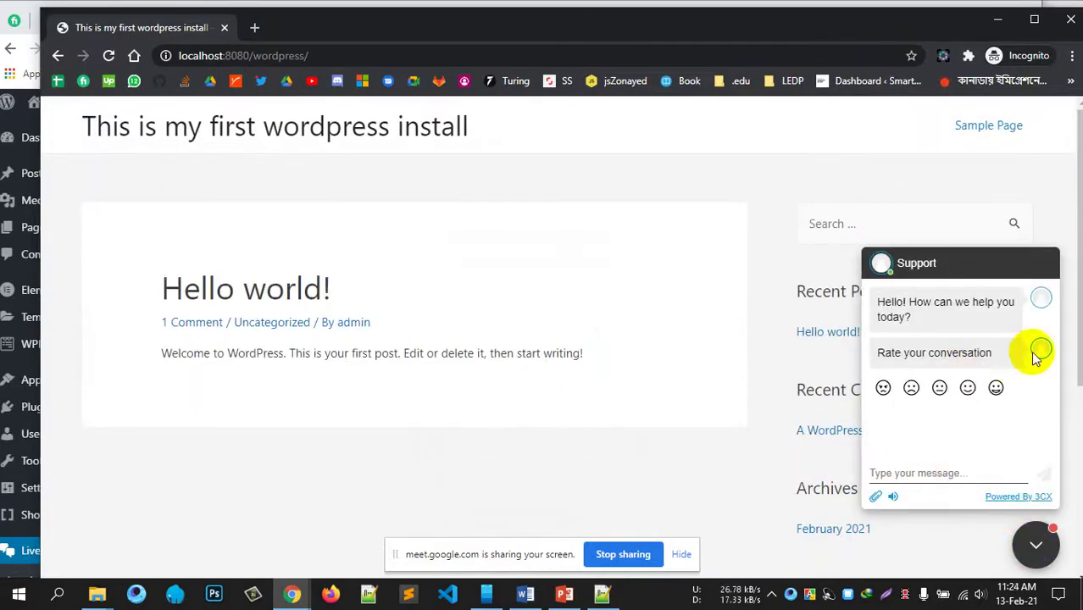
pyautogui.click(940, 389)
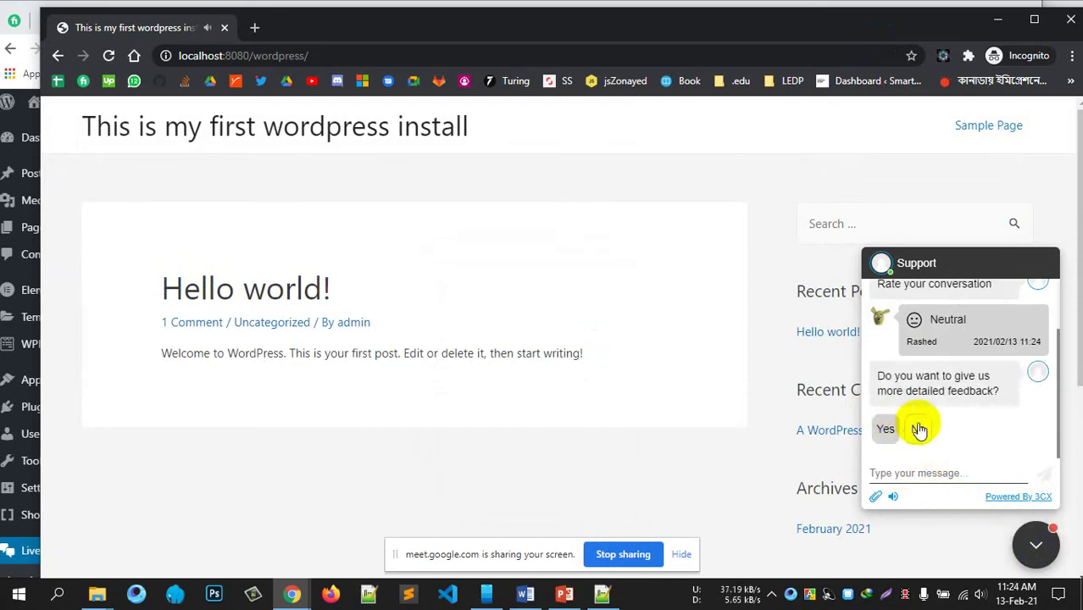
pyautogui.click(885, 429)
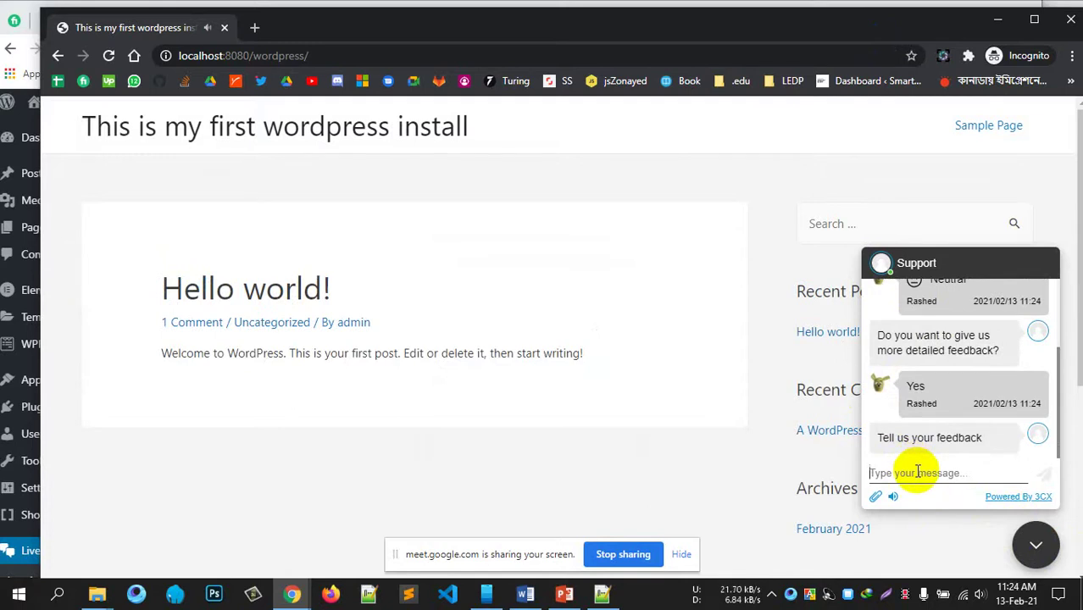
# Step: Send the chat message 'Hi', then return to the admin Live Chat page
pyautogui.click(917, 471)
pyautogui.write('Hi')
pyautogui.press('Return')
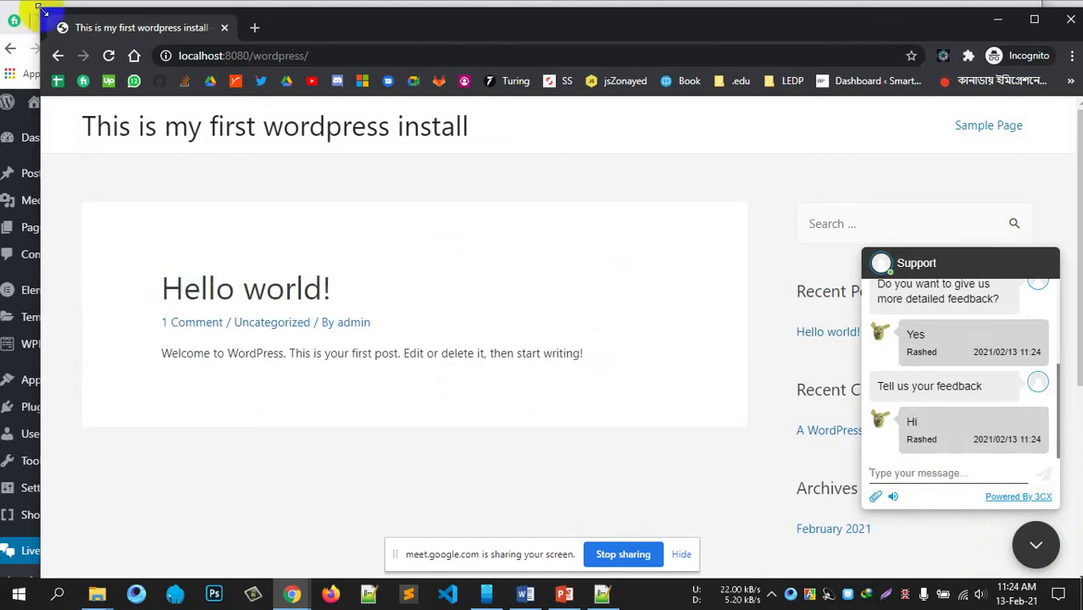
pyautogui.moveTo(38, 10); pyautogui.dragTo(924, 7)
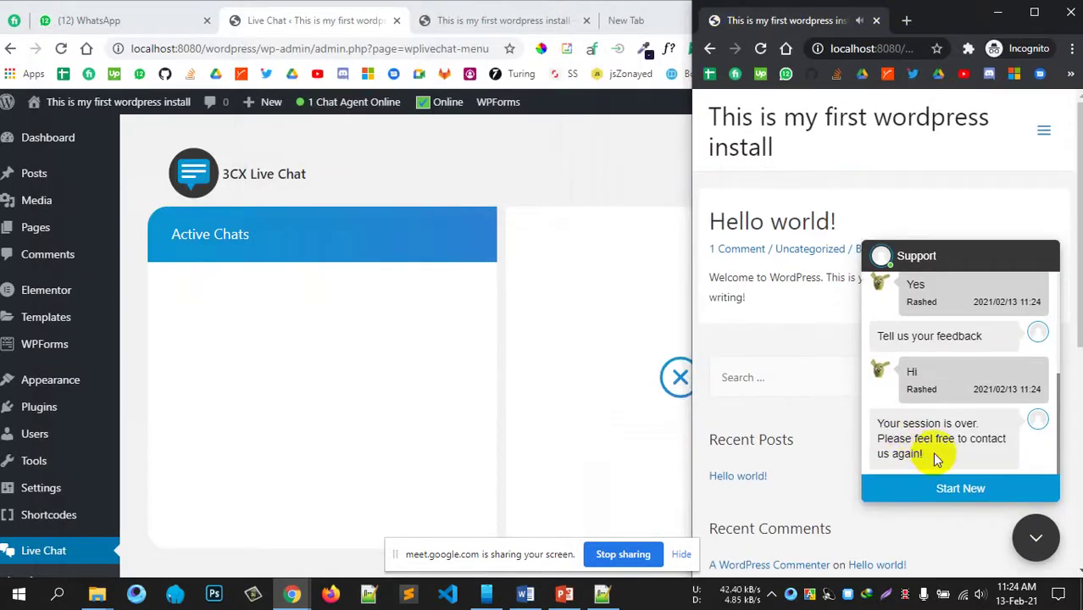
pyautogui.click(473, 172)
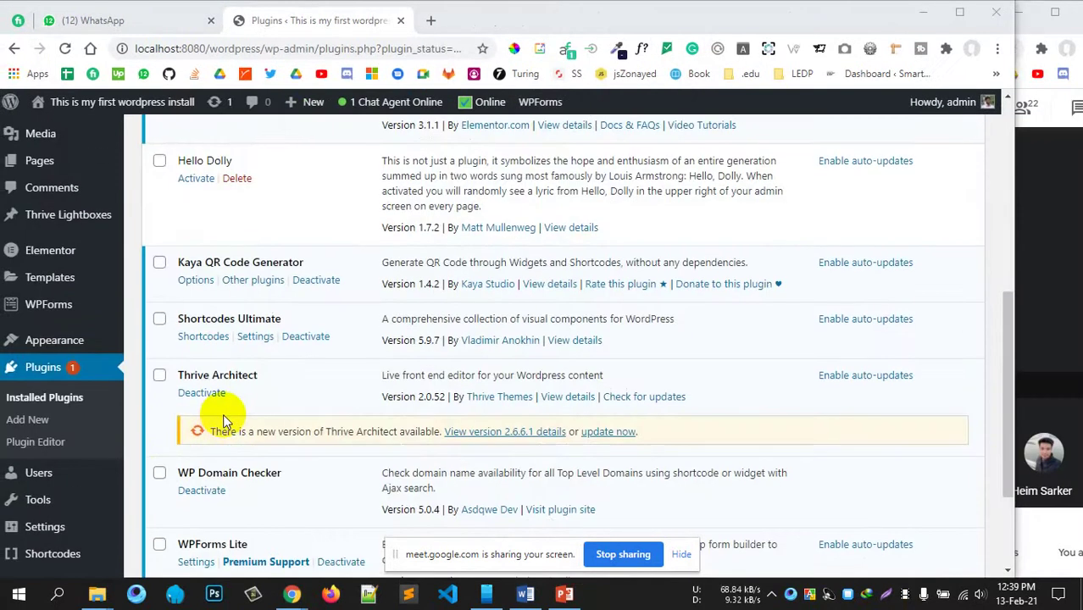
# Step: Open the WP Domain Checker settings page from the admin sidebar
pyautogui.scroll(-1, 224, 419)
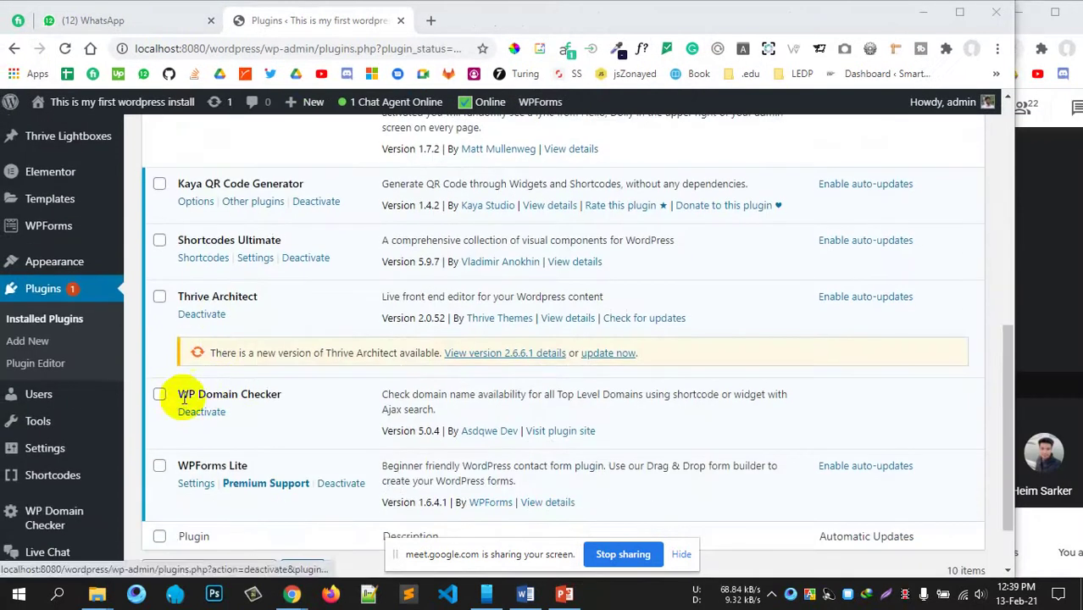
pyautogui.moveTo(188, 394); pyautogui.dragTo(267, 394)
pyautogui.scroll(4, 47, 307)
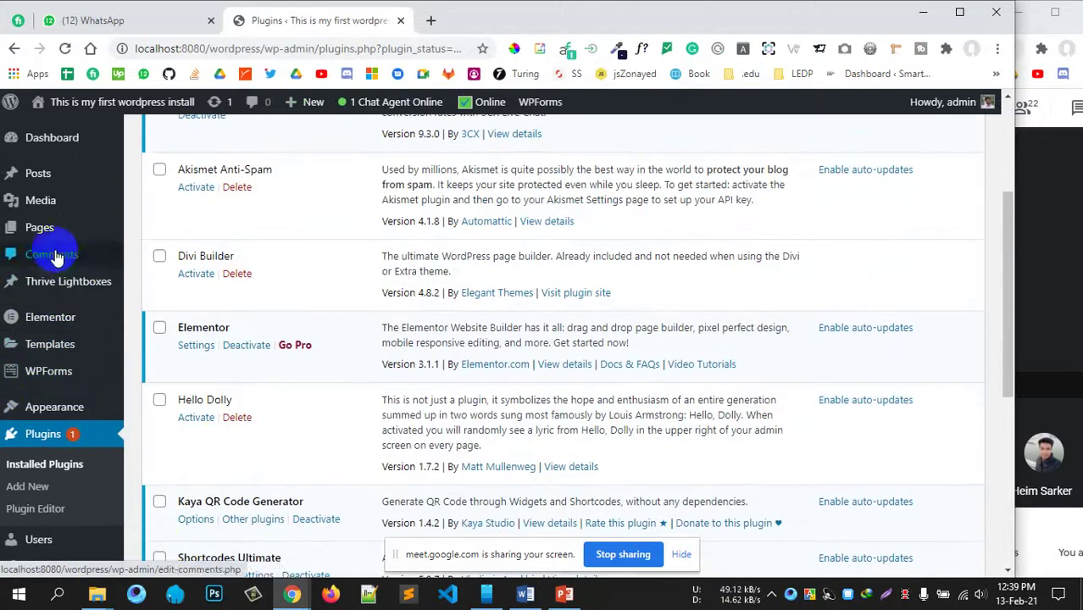
pyautogui.scroll(-4, 68, 415)
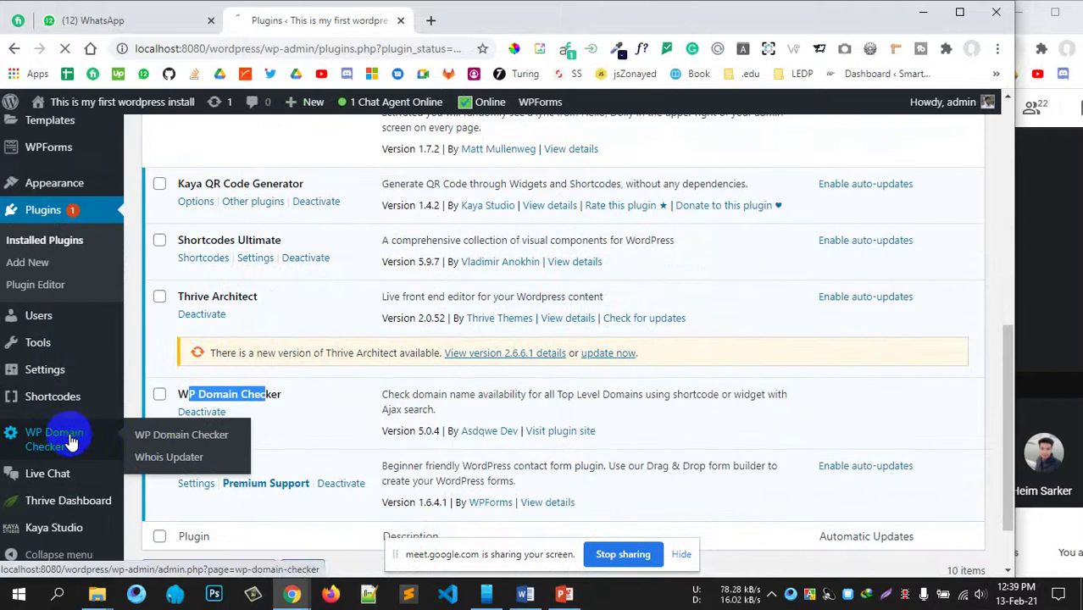
pyautogui.click(182, 437)
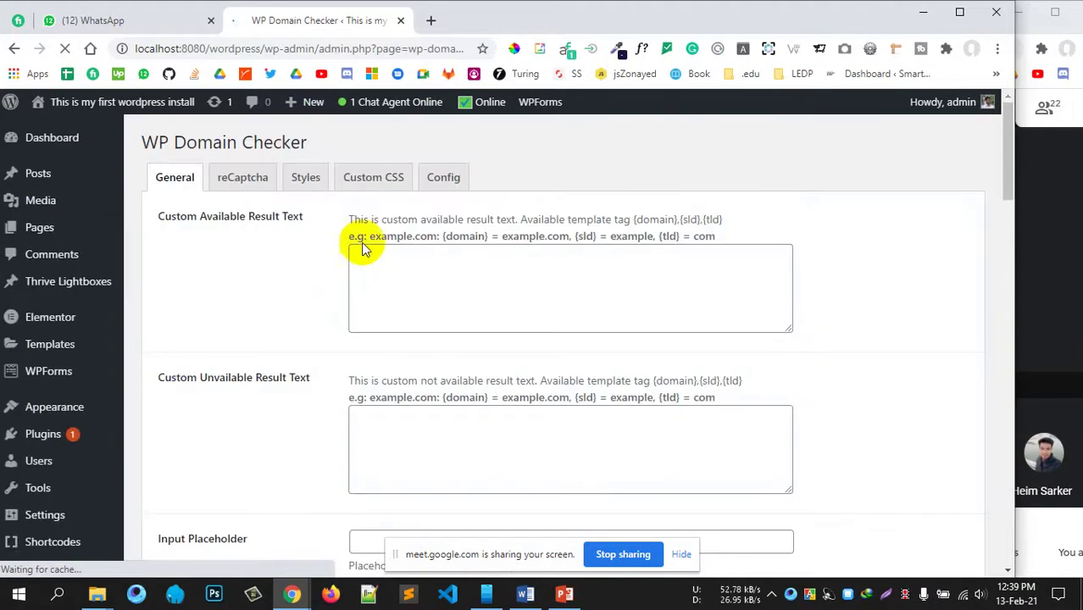
# Step: Look through the WP Domain Checker settings, then start a new blank browser tab
pyautogui.scroll(-5, 267, 246)
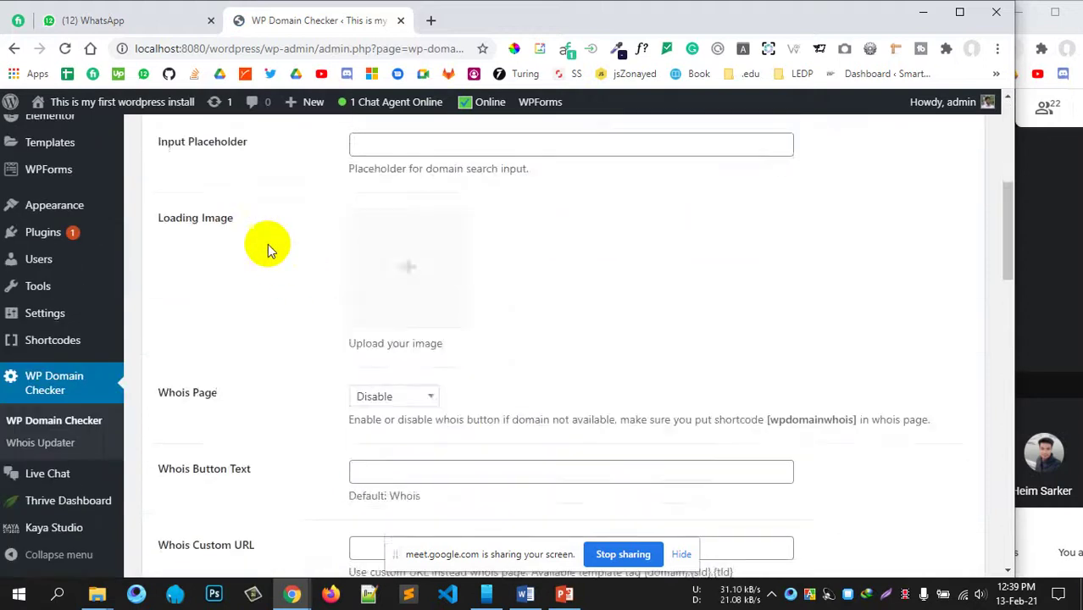
pyautogui.scroll(-4, 307, 283)
pyautogui.scroll(6, 355, 339)
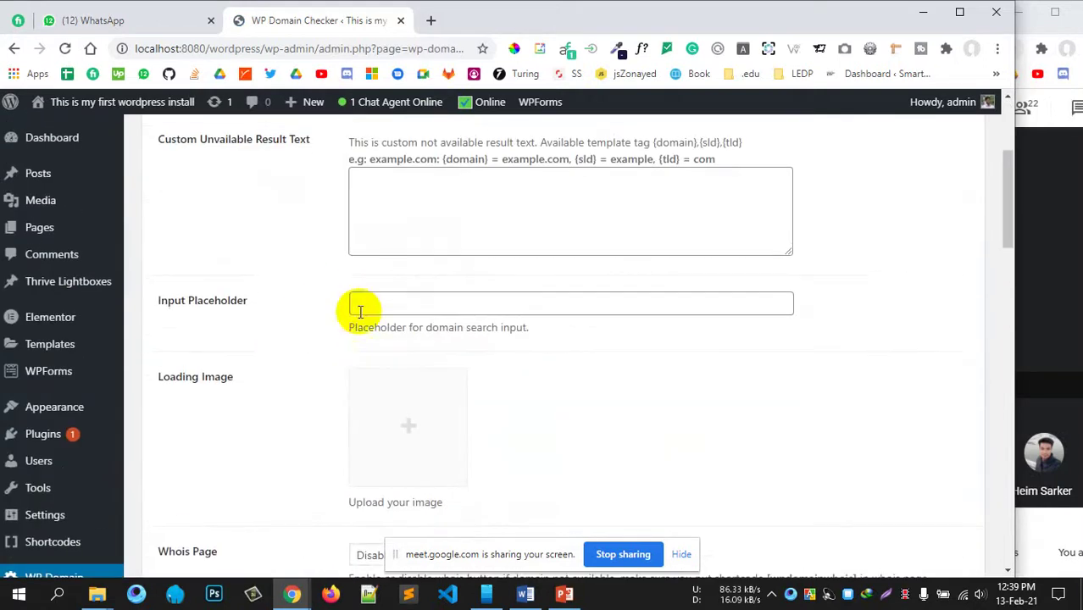
pyautogui.scroll(3, 360, 311)
pyautogui.click(430, 21)
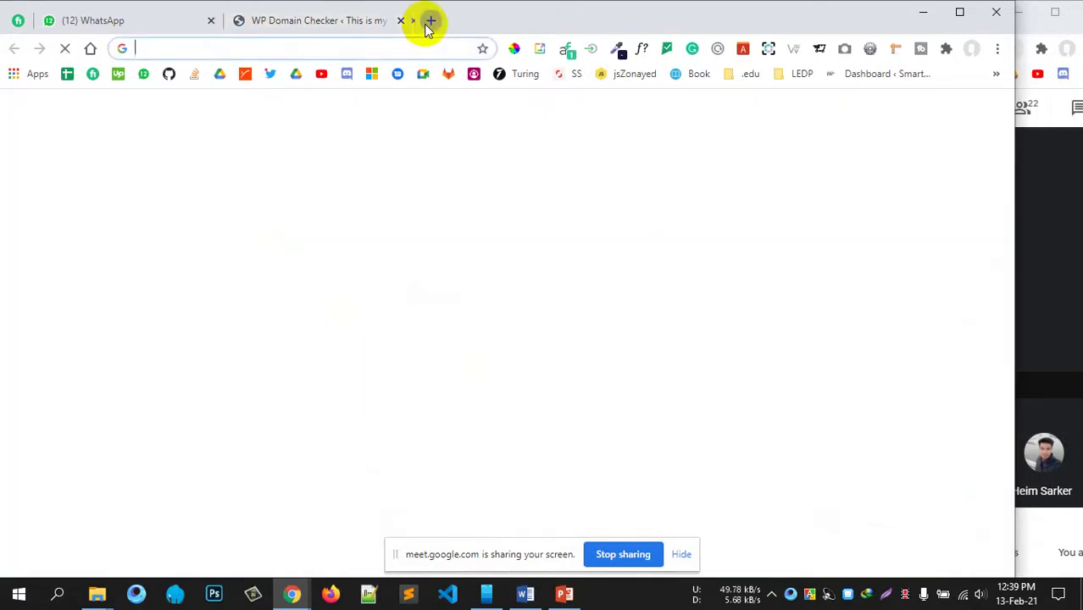
# Step: Search Google for 'wp domain checker shortcode' using the address bar suggestion
pyautogui.write('wp')
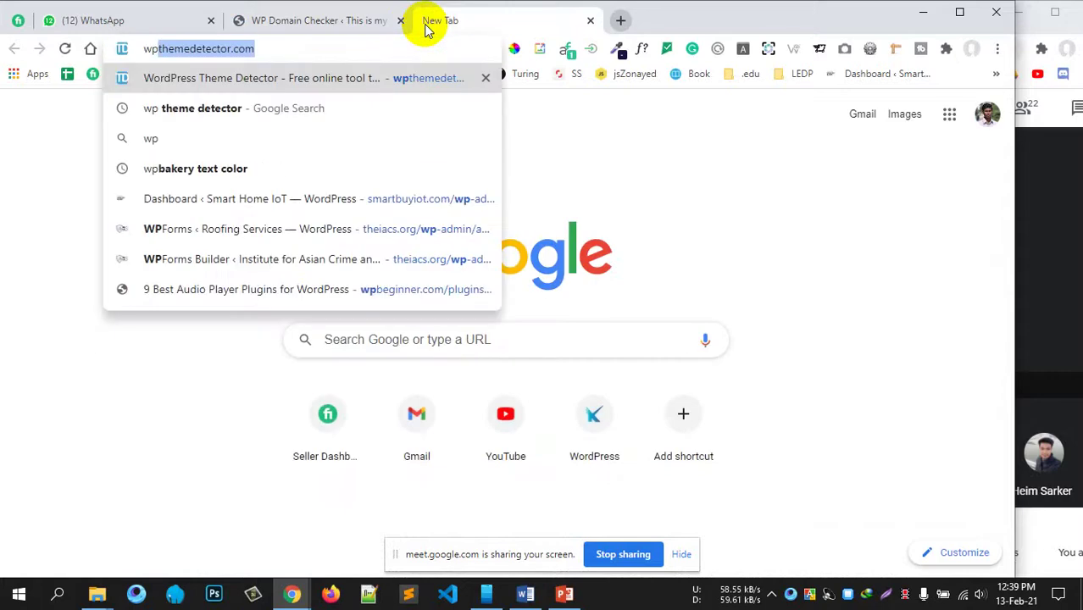
pyautogui.write(' domain')
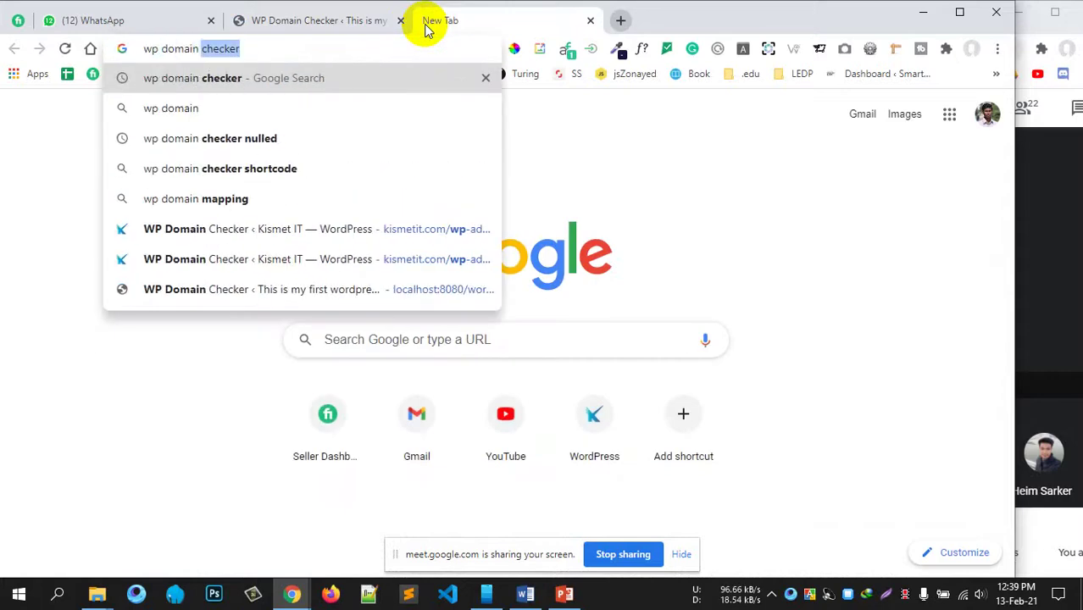
pyautogui.write(' ch')
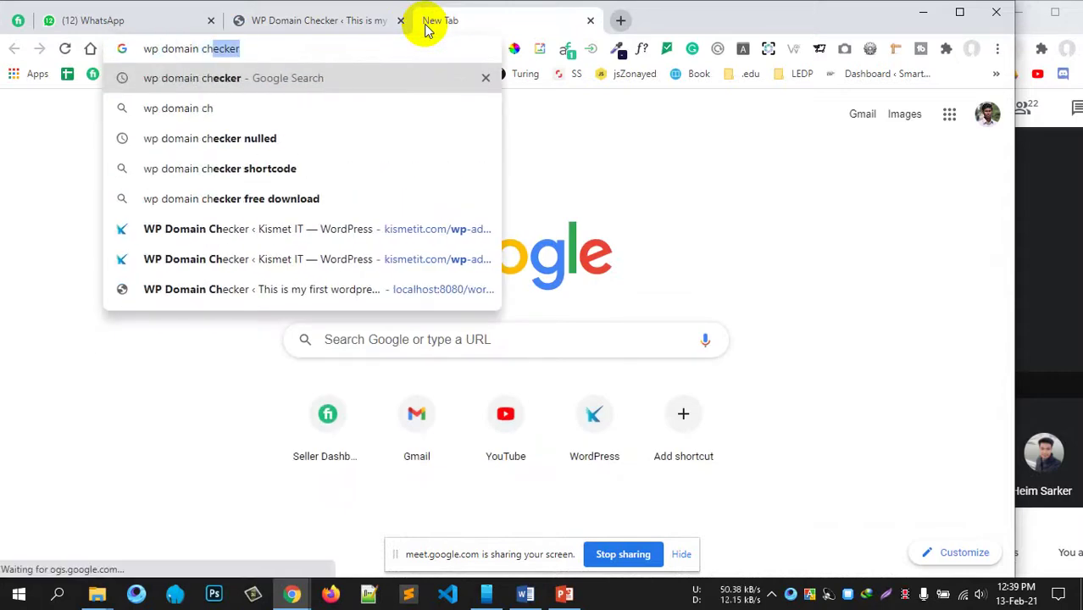
pyautogui.click(279, 168)
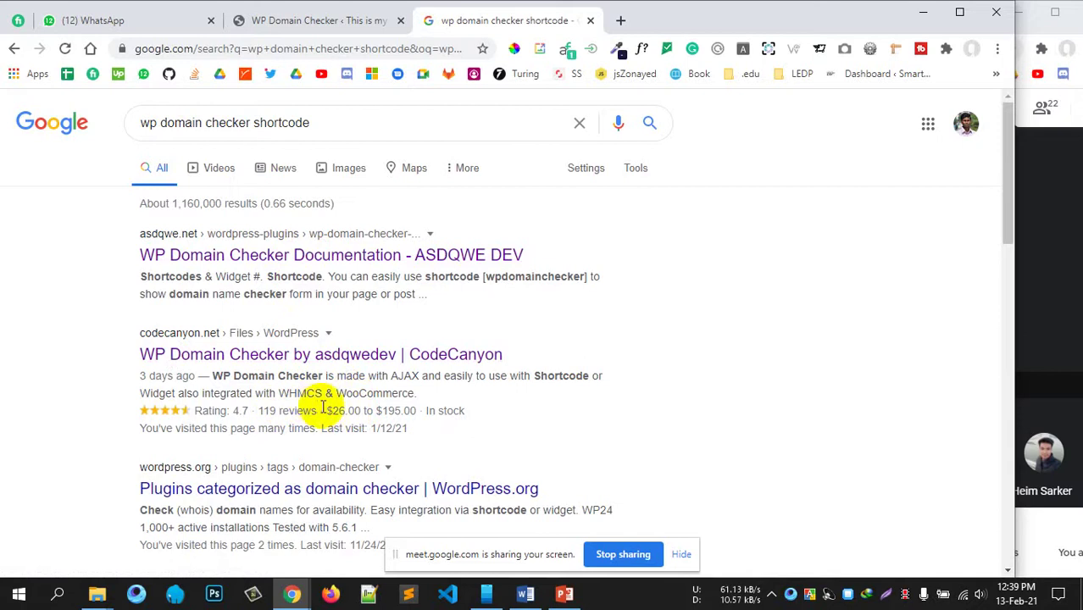
pyautogui.moveTo(326, 412); pyautogui.dragTo(387, 412)
# Step: Open the WP Domain Checker Documentation result and run its demo search for 'asdqwex'
pyautogui.click(259, 259)
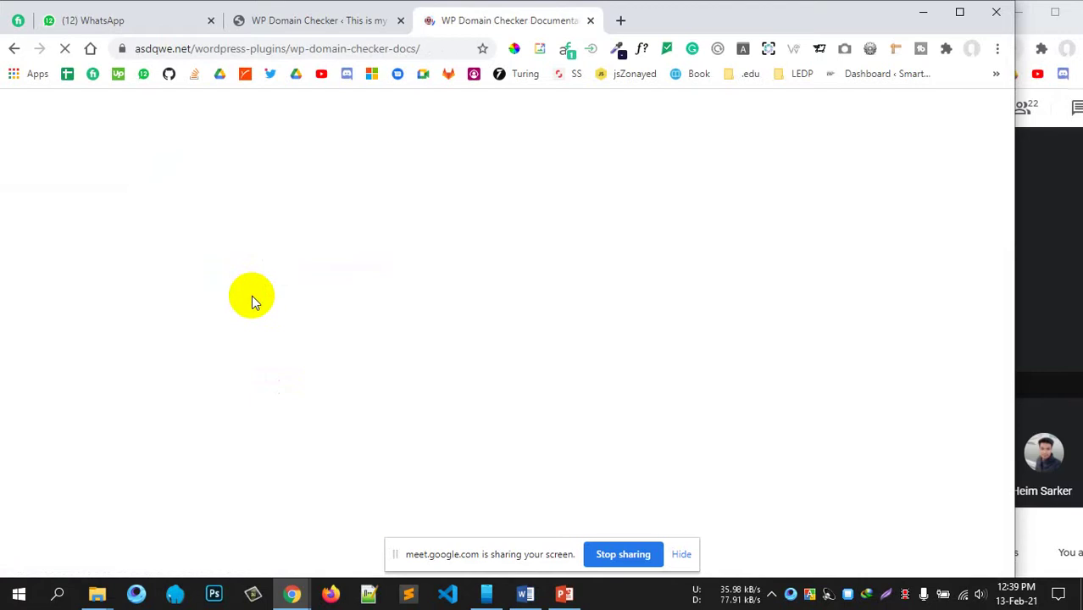
pyautogui.scroll(-4, 635, 373)
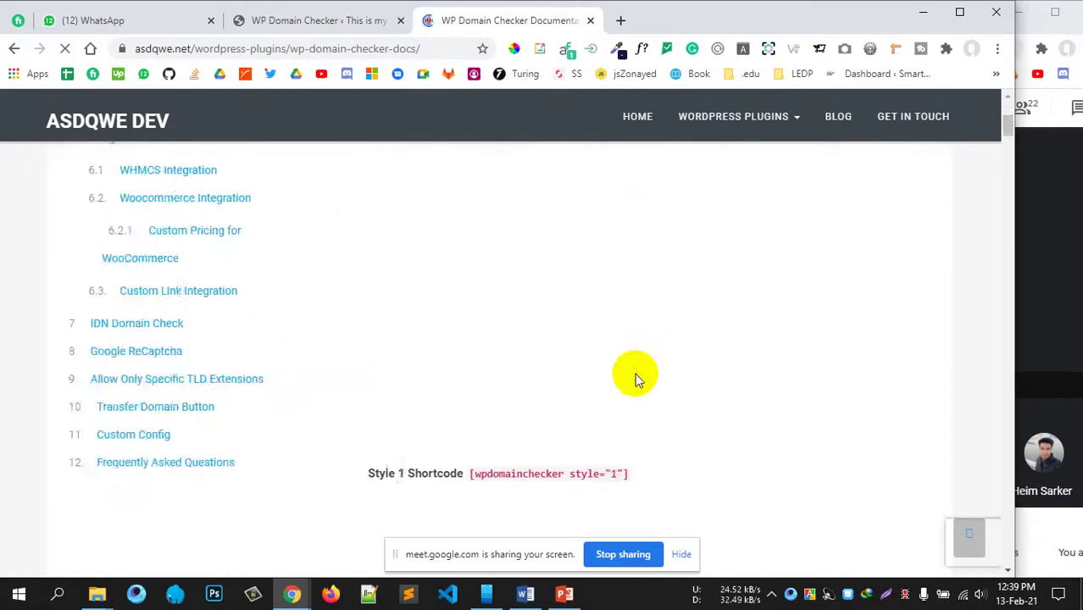
pyautogui.write('asdqwex')
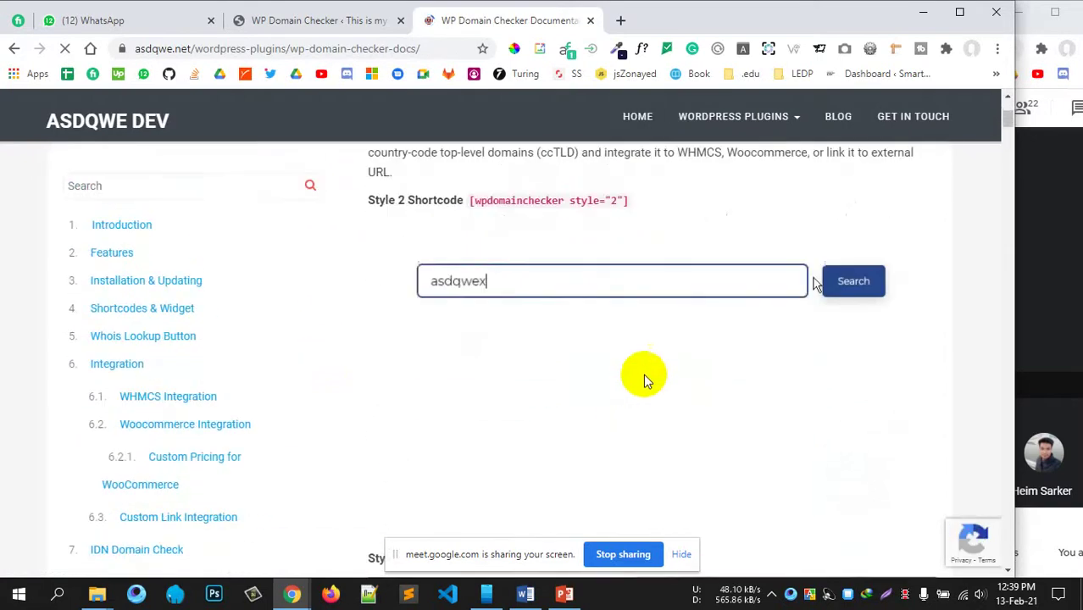
pyautogui.click(820, 283)
# Step: Select the Style 2 shortcode on the docs page and return to the plugin settings tab
pyautogui.moveTo(631, 197); pyautogui.dragTo(467, 195)
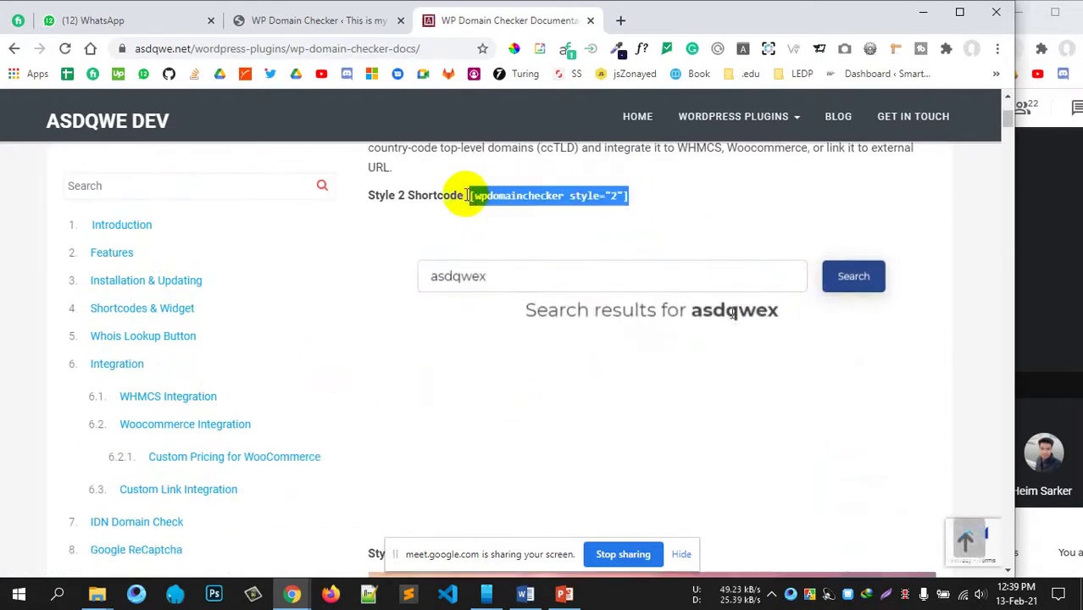
pyautogui.moveTo(653, 317); pyautogui.dragTo(479, 315)
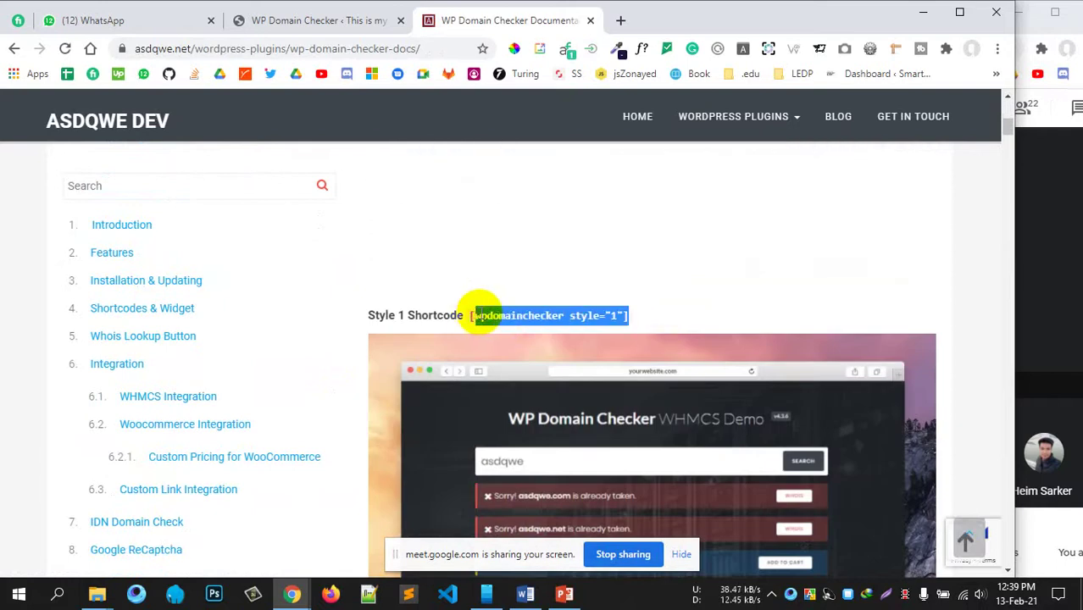
pyautogui.scroll(4, 534, 321)
pyautogui.scroll(-5, 630, 297)
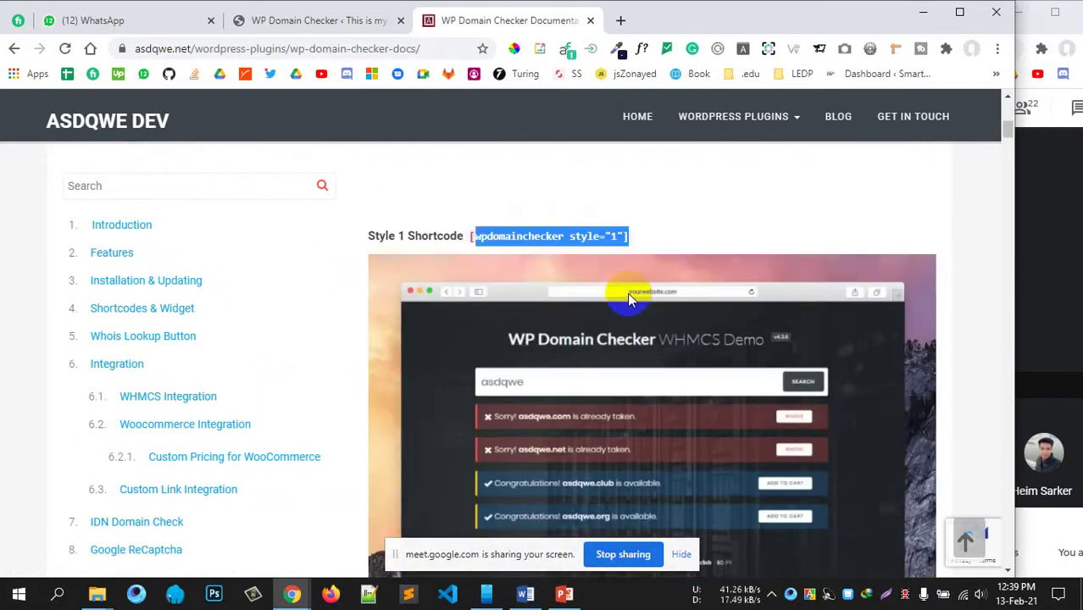
pyautogui.scroll(5, 627, 292)
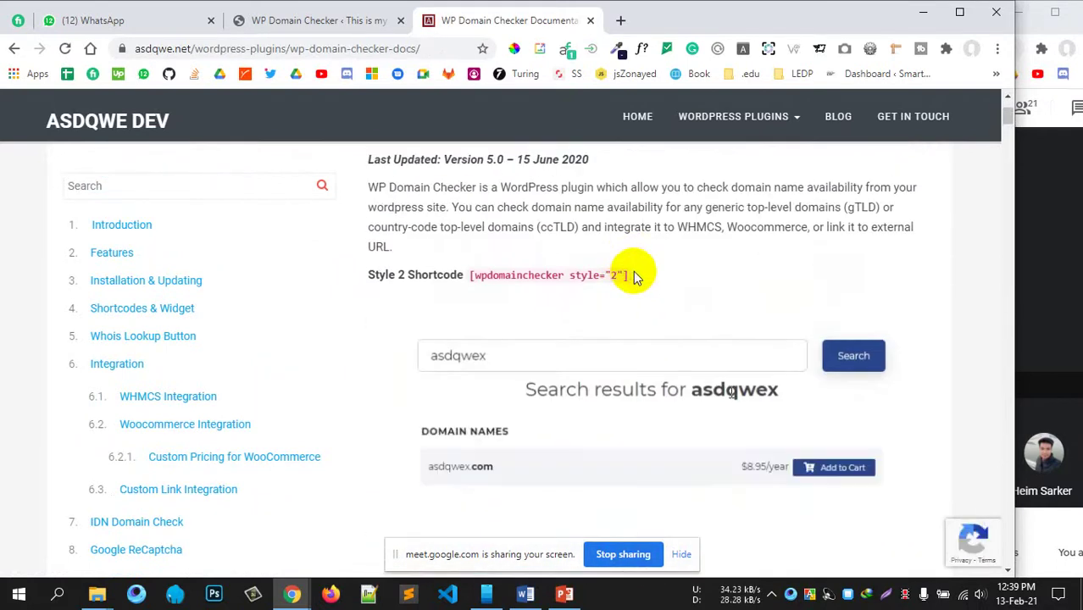
pyautogui.moveTo(634, 276); pyautogui.dragTo(470, 280)
pyautogui.hotkey('ctrl', 'c')
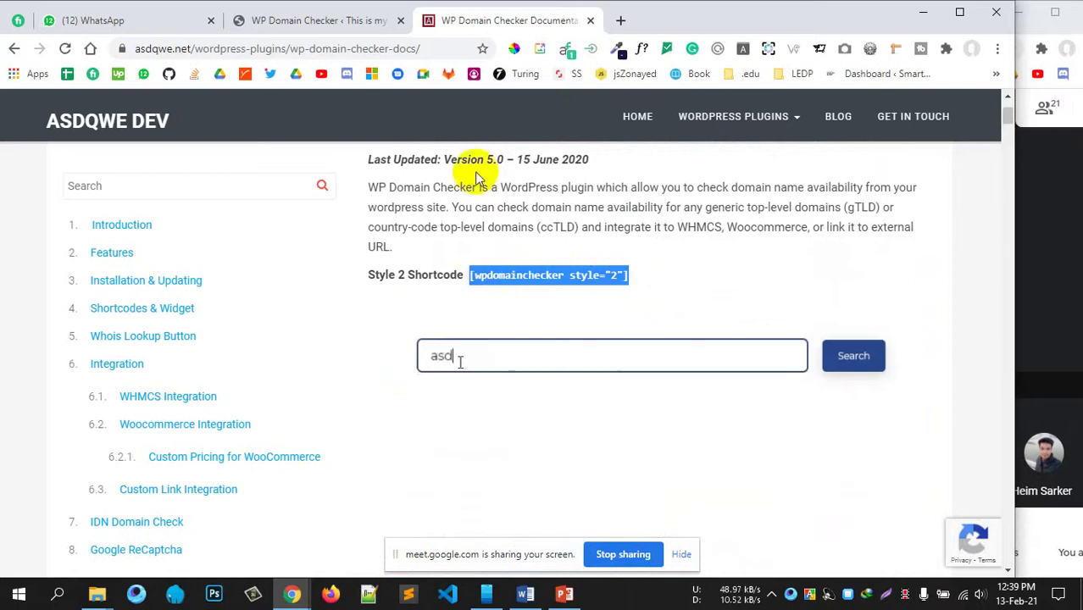
pyautogui.click(294, 20)
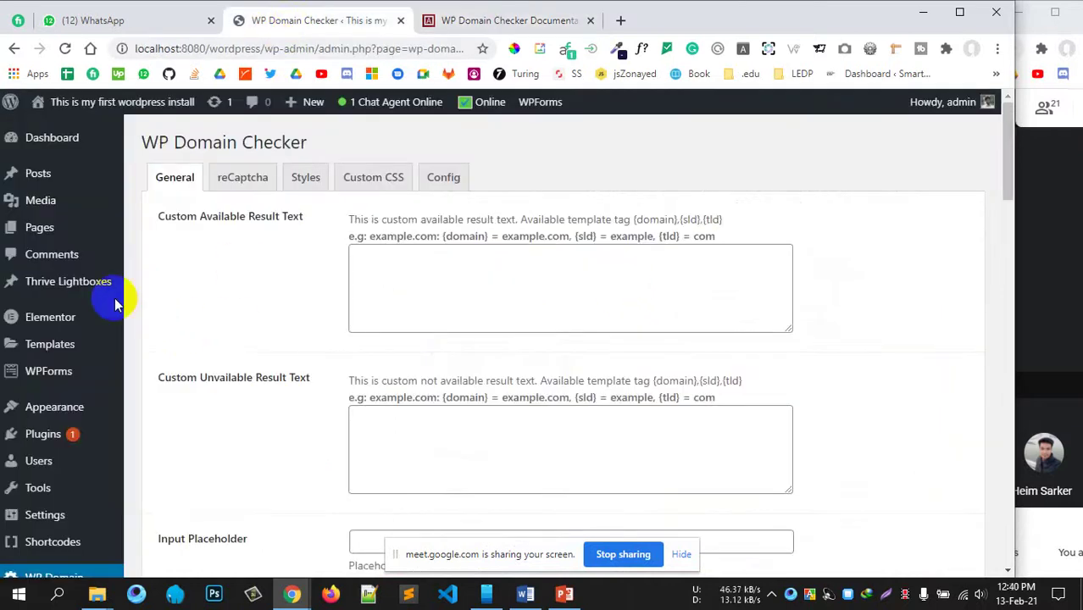
# Step: Open All Pages in a new tab and edit Sample Page with Elementor
pyautogui.moveTo(40, 229)
pyautogui.middleClick(158, 231)
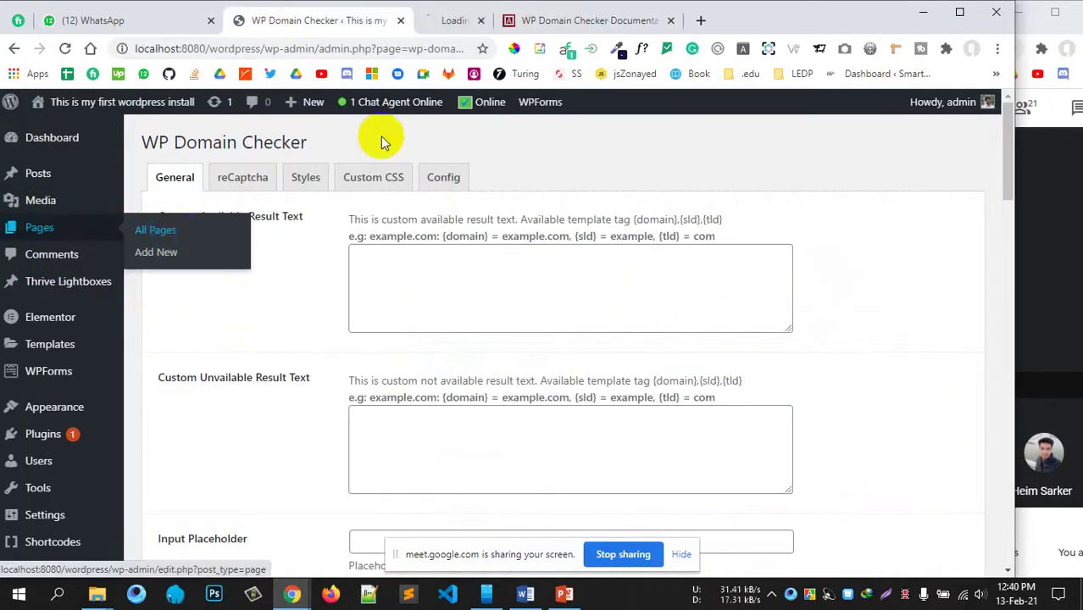
pyautogui.click(462, 23)
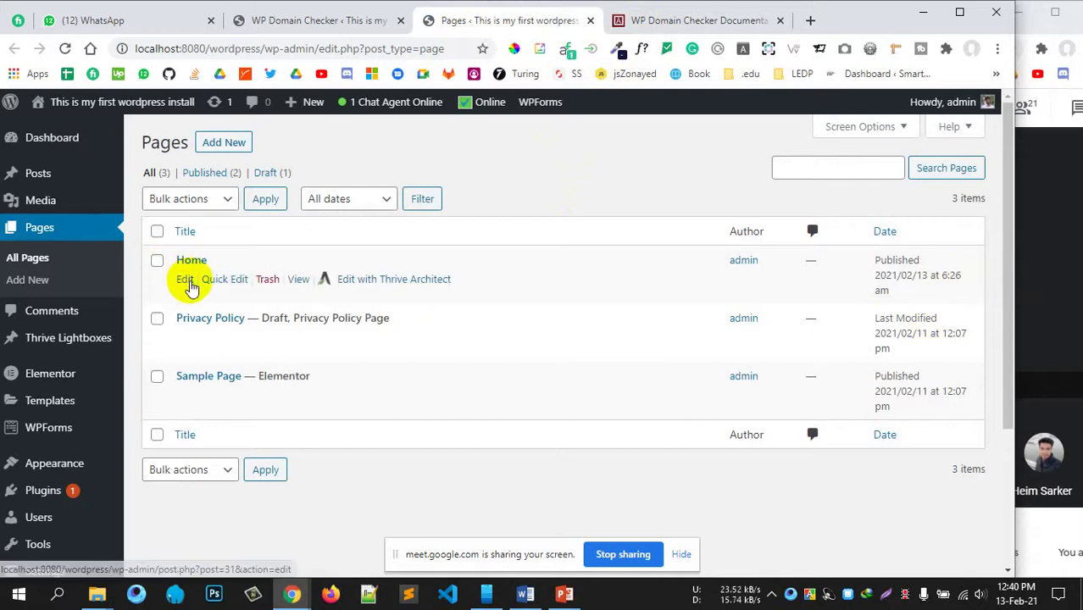
pyautogui.click(480, 398)
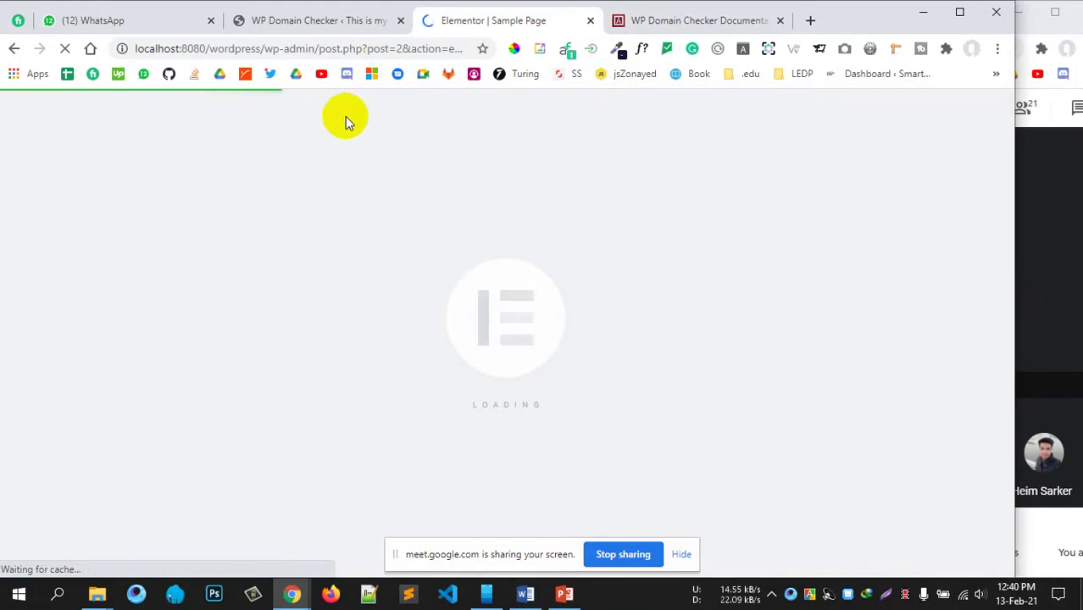
# Step: Open another All Pages tab, then return to the Sample Page editor
pyautogui.click(336, 32)
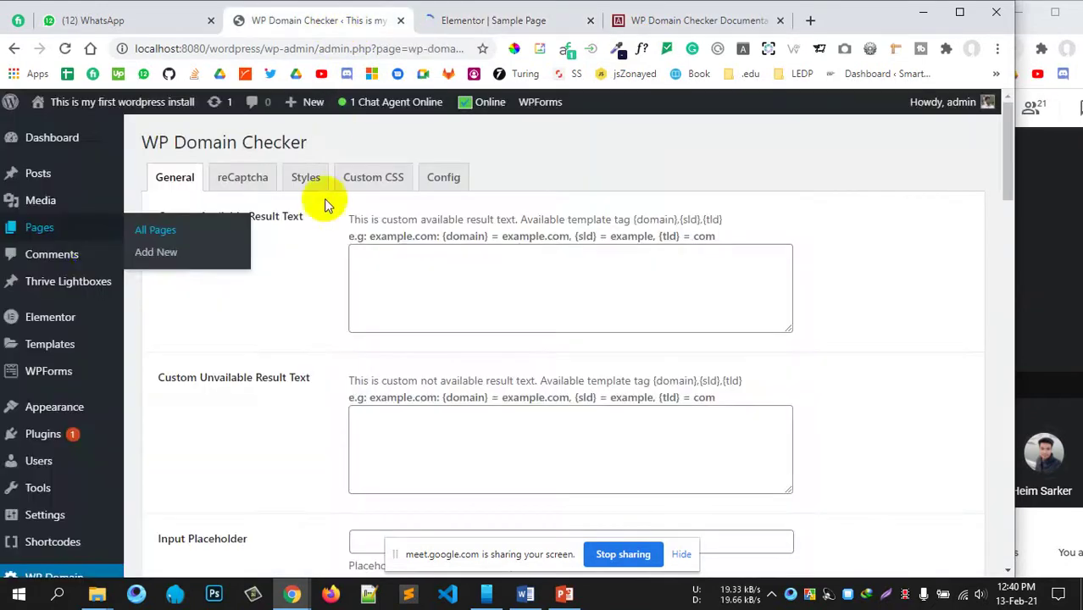
pyautogui.middleClick(151, 229)
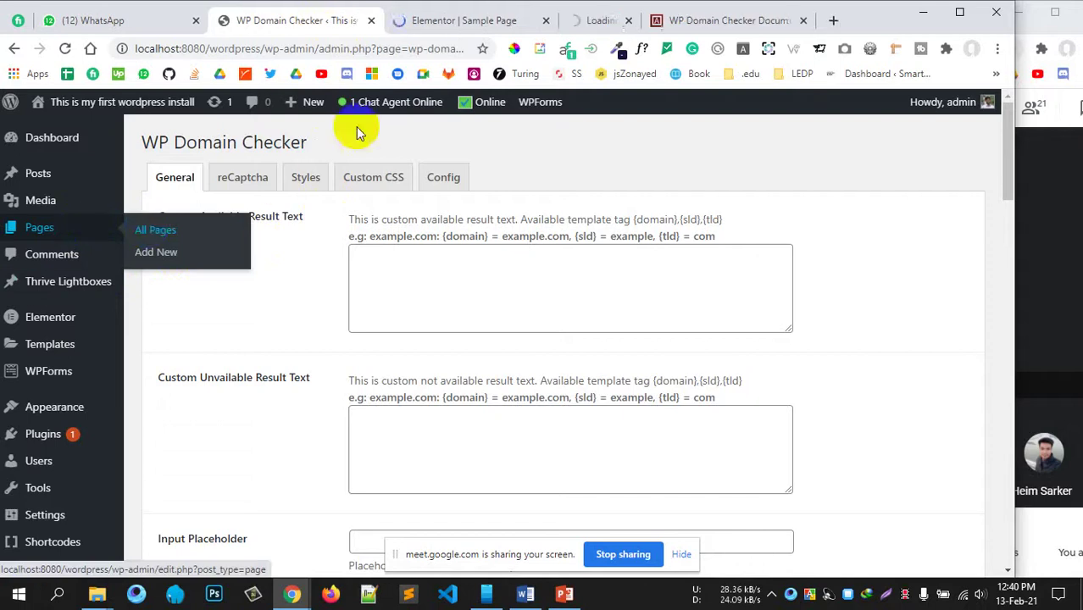
pyautogui.click(422, 20)
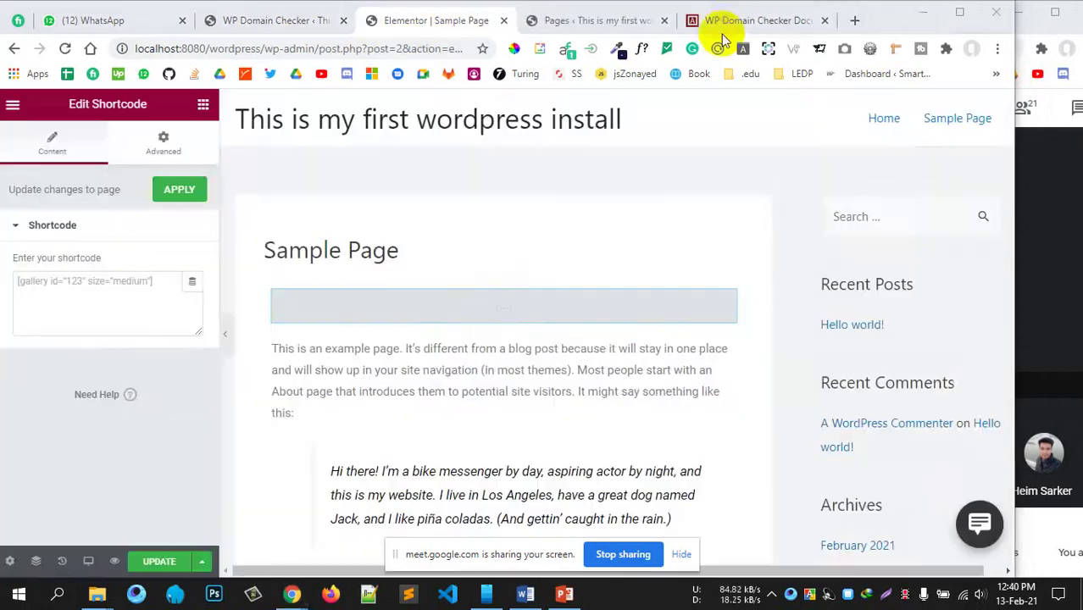
# Step: Copy the Style 2 shortcode [wpdomainchecker style="2"] from the documentation page
pyautogui.click(717, 25)
pyautogui.rightClick(555, 274)
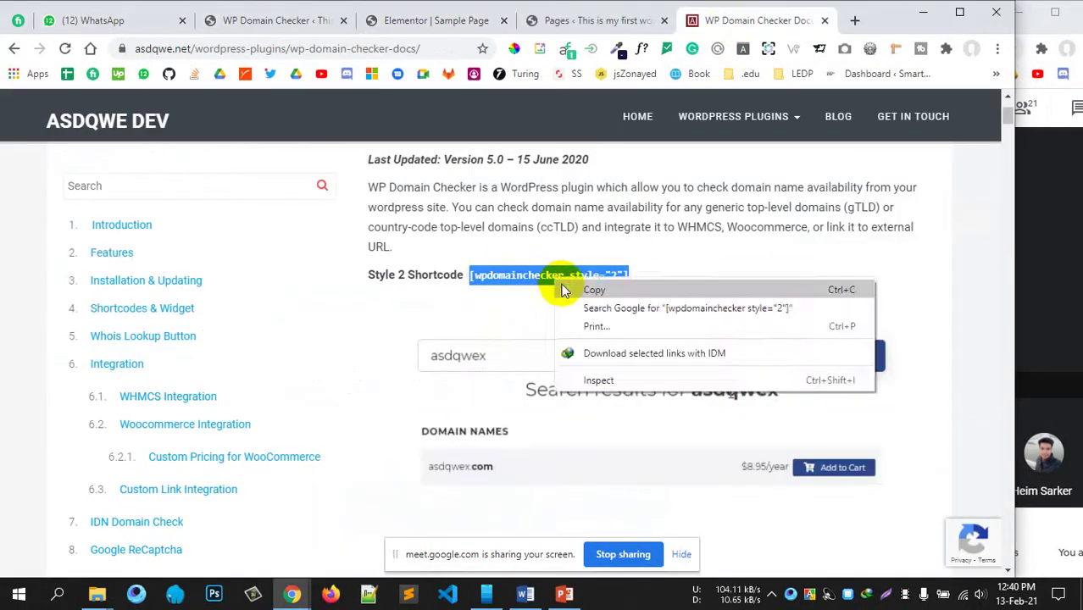
pyautogui.click(585, 288)
pyautogui.click(464, 24)
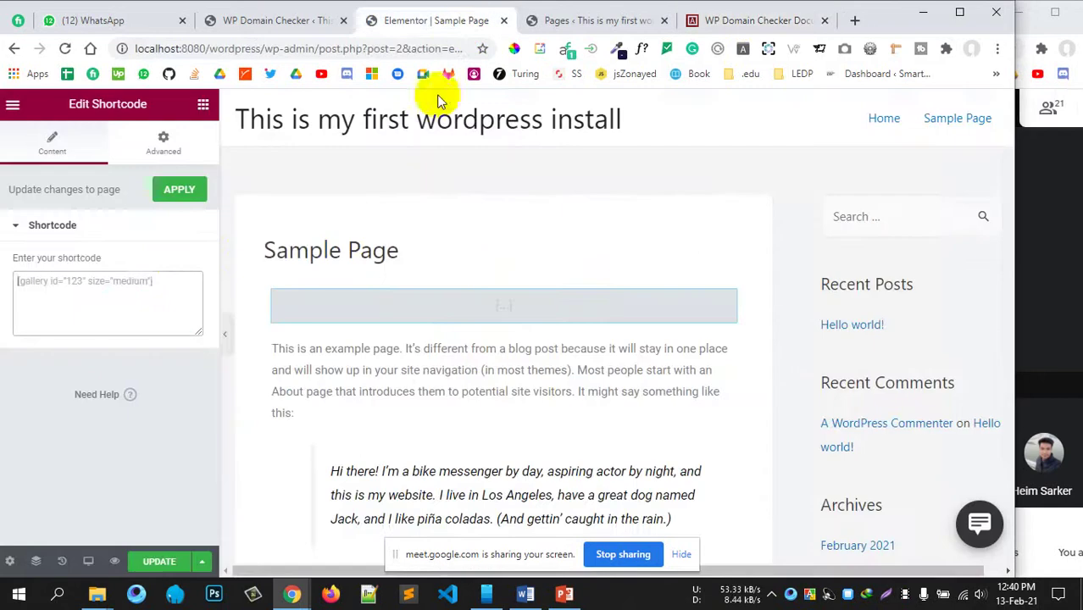
# Step: Paste the shortcode into the Sample Page's Shortcode element and update the page
pyautogui.click(165, 282)
pyautogui.hotkey('ctrl', 'v')
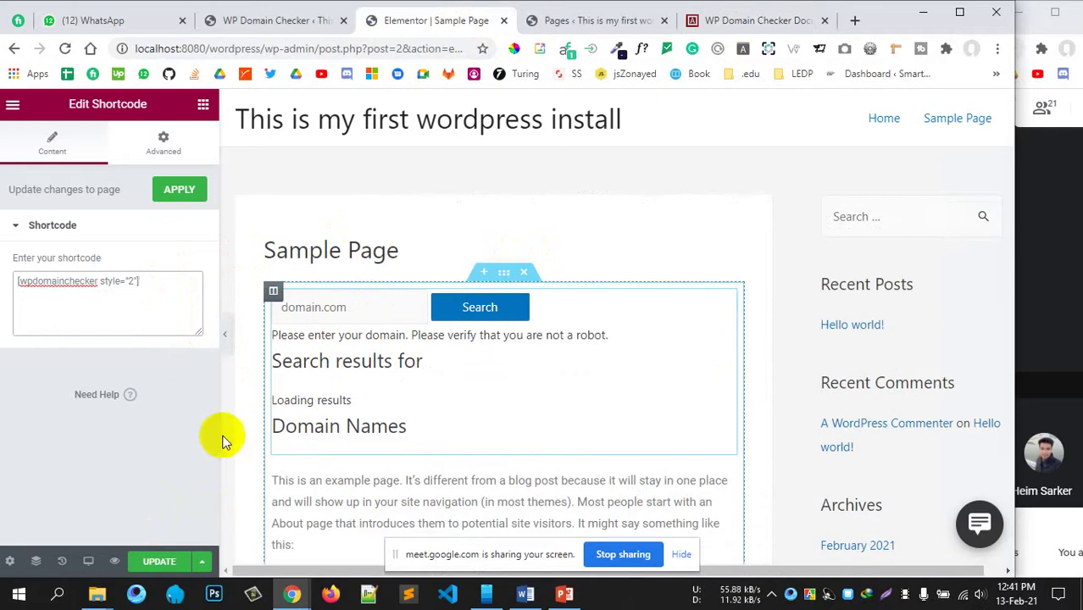
pyautogui.click(161, 561)
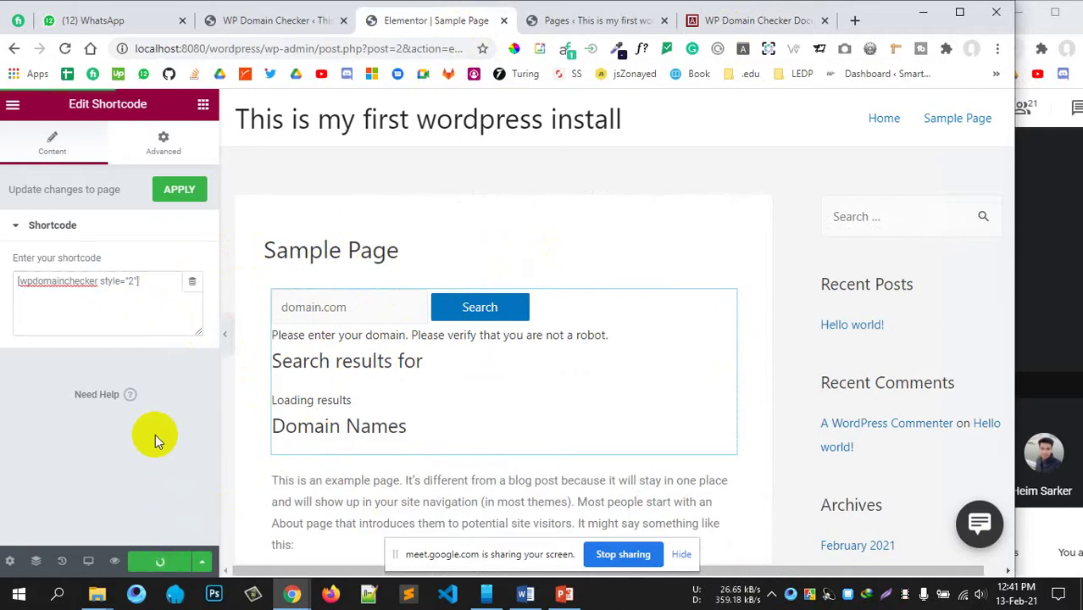
pyautogui.click(583, 21)
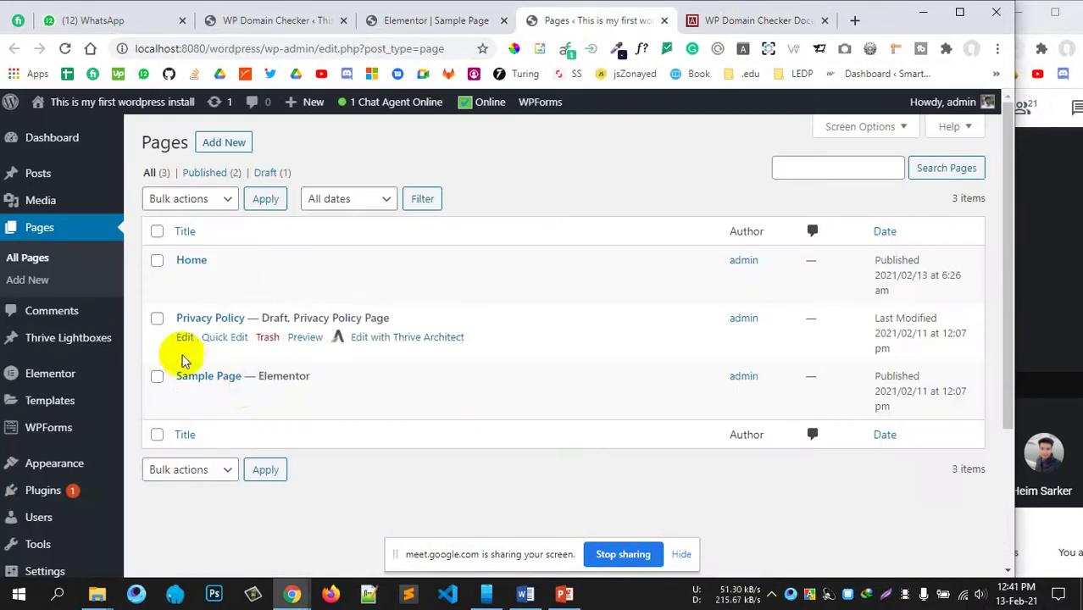
# Step: View the published Sample Page with its domain search form in a new tab
pyautogui.keyDown('ctrl'); pyautogui.click(297, 394); pyautogui.keyUp('ctrl')
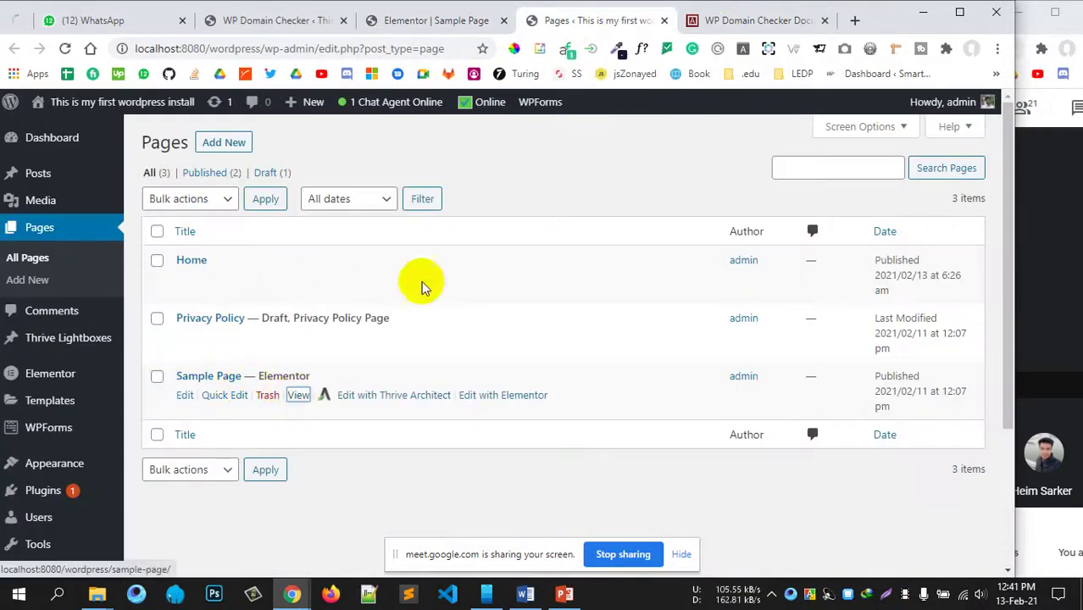
pyautogui.click(642, 17)
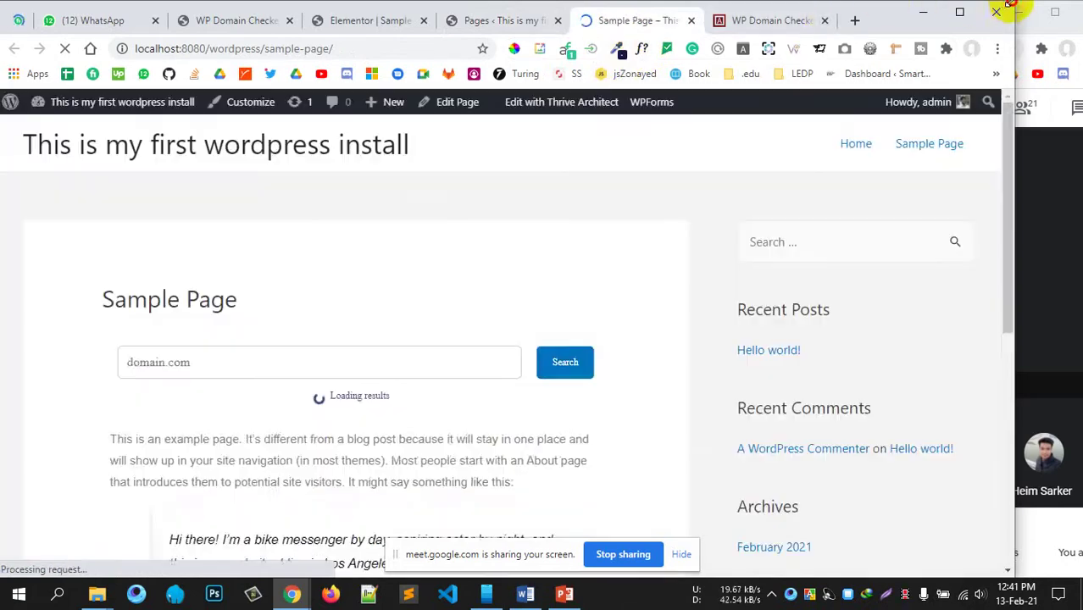
pyautogui.moveTo(1002, 3); pyautogui.dragTo(1034, 4)
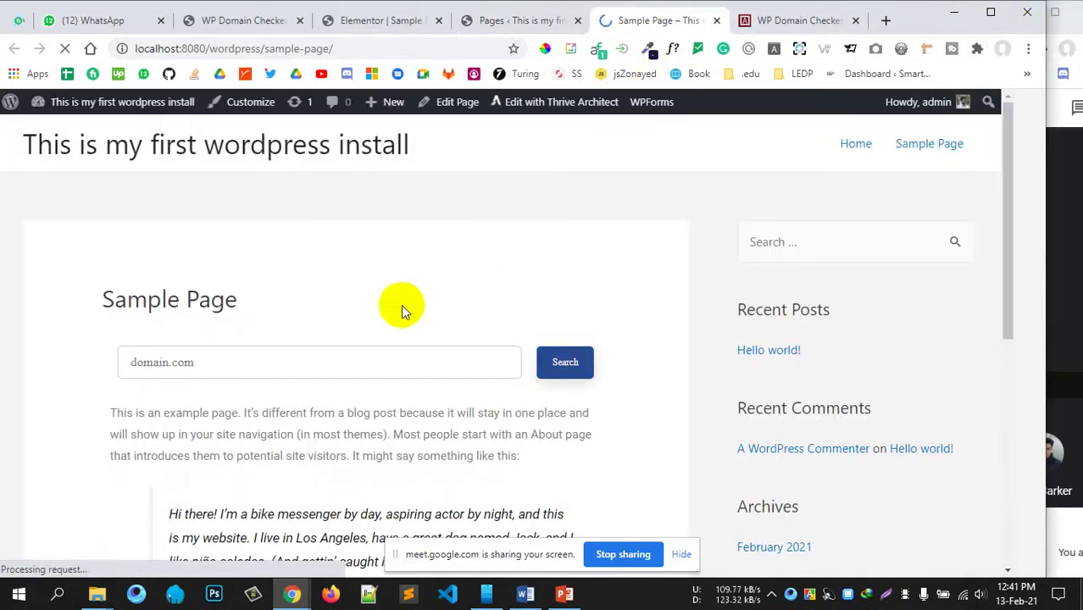
pyautogui.click(316, 358)
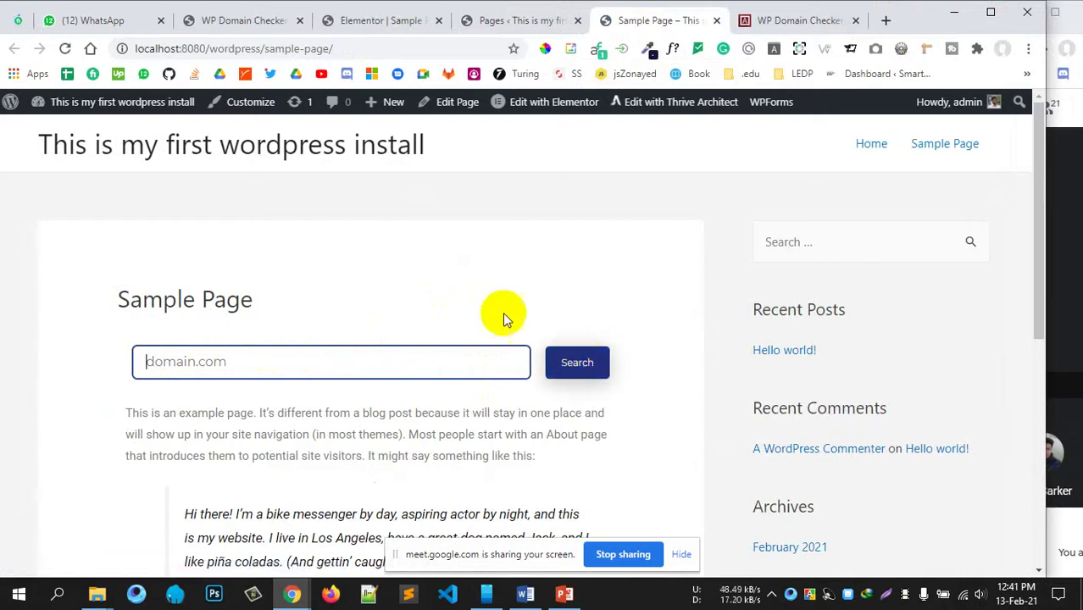
pyautogui.scroll(-3, 193, 406)
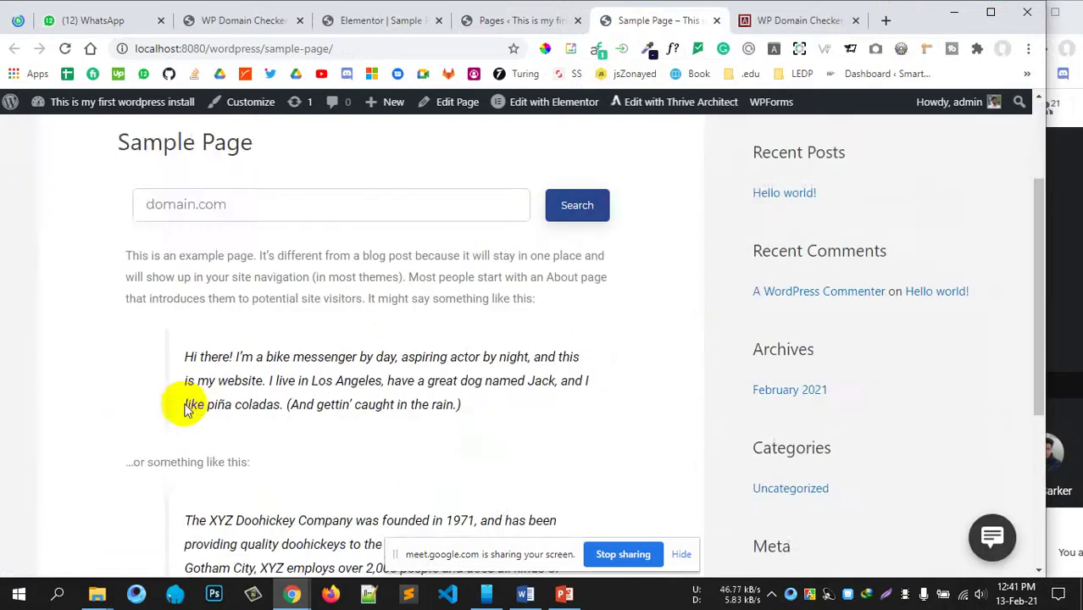
pyautogui.scroll(3, 125, 339)
# Step: Check ledpt.com availability with the domain form, then return to the WP Domain Checker settings
pyautogui.click(193, 370)
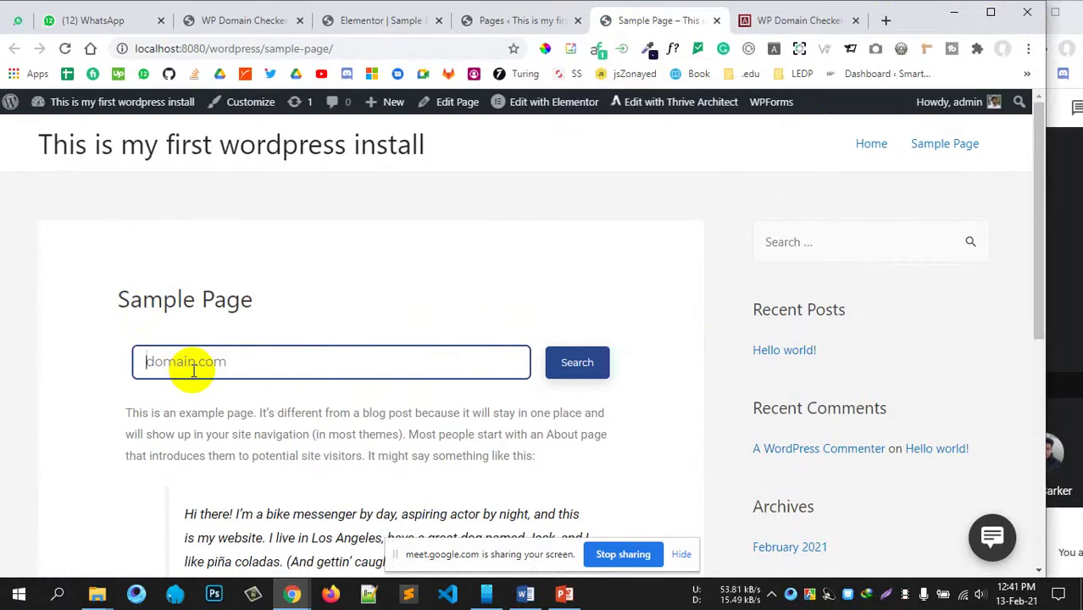
pyautogui.write('ledpt.')
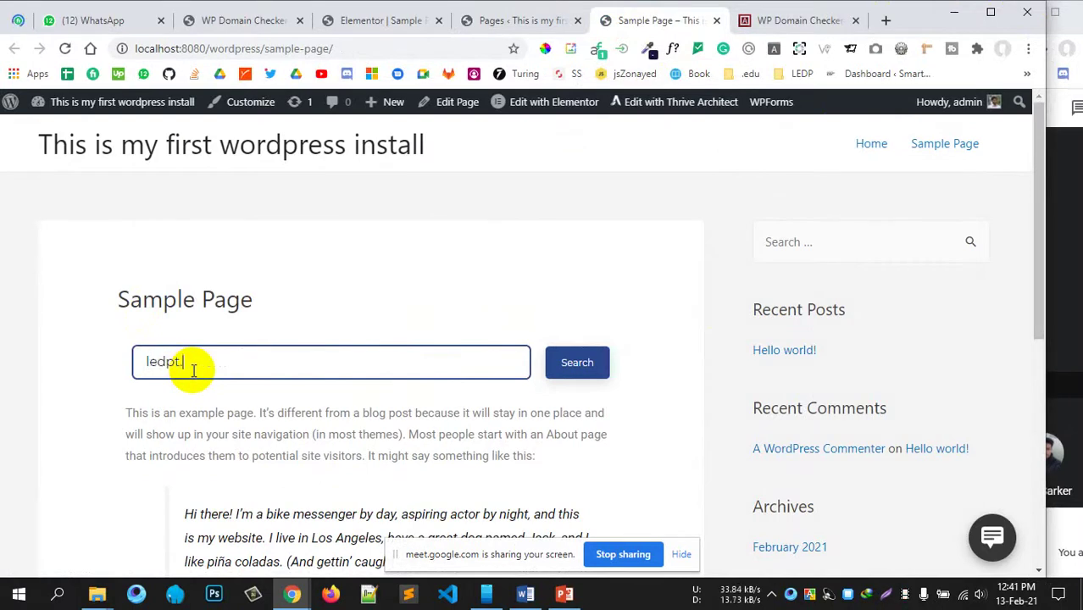
pyautogui.write('com')
pyautogui.press('Return')
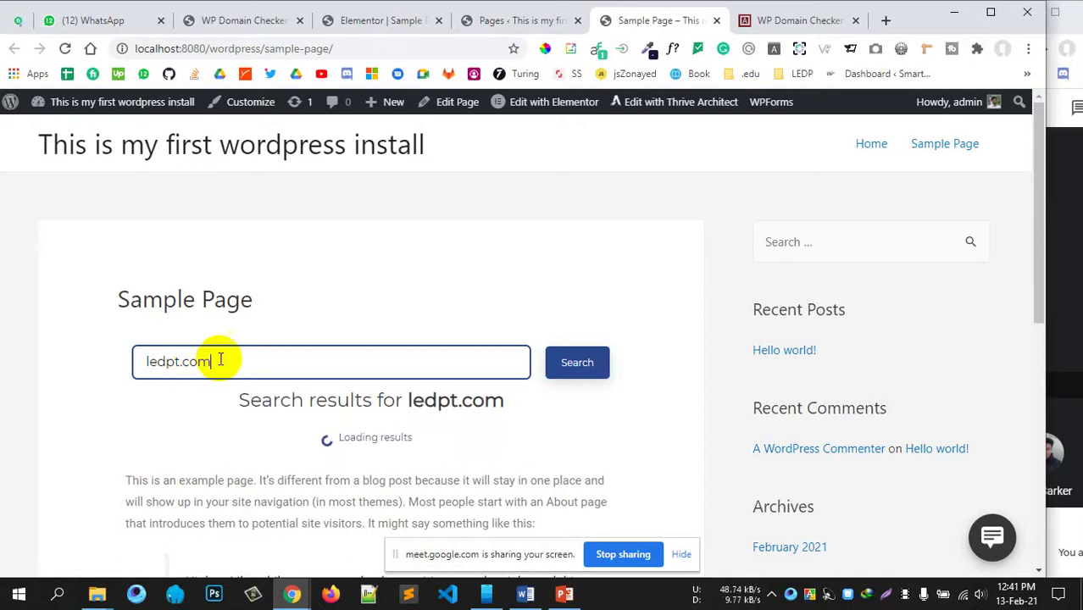
pyautogui.scroll(-2, 526, 398)
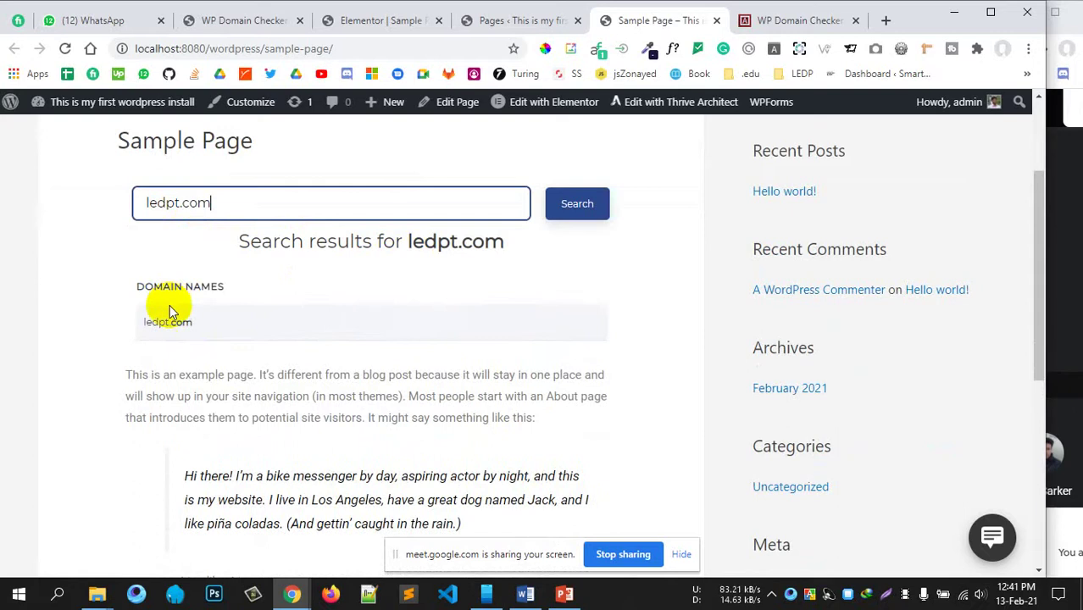
pyautogui.moveTo(193, 321); pyautogui.dragTo(155, 322)
pyautogui.click(238, 326)
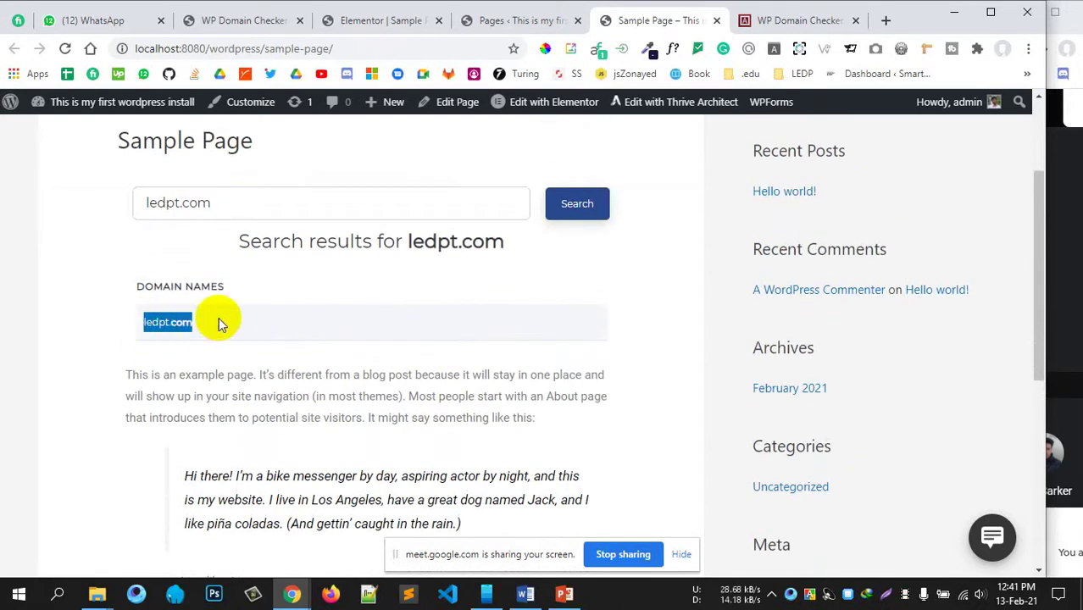
pyautogui.click(246, 310)
pyautogui.scroll(-2, 442, 203)
pyautogui.scroll(4, 449, 229)
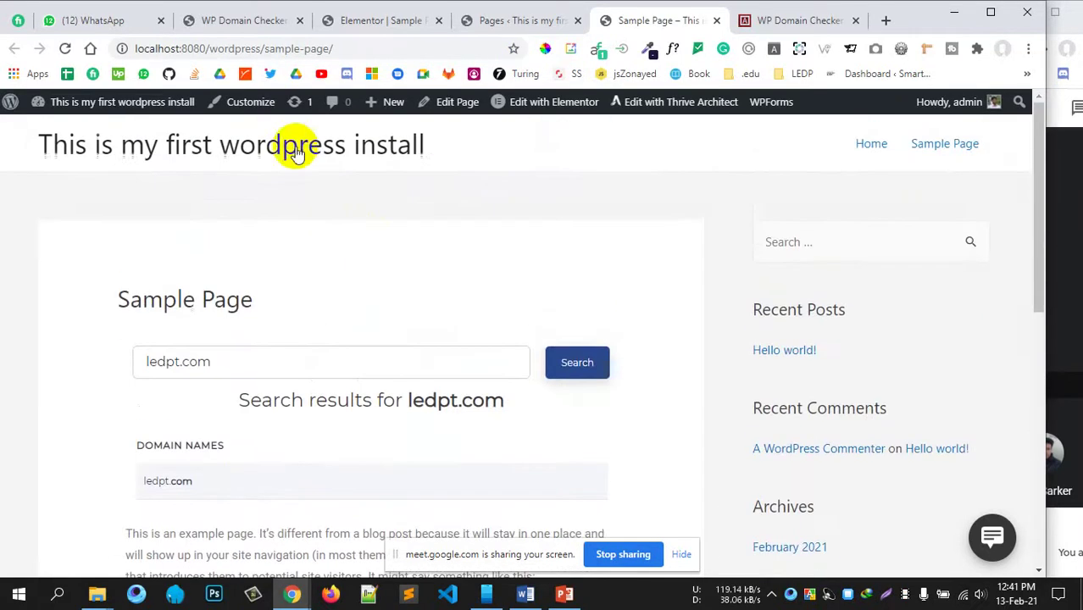
pyautogui.click(224, 21)
pyautogui.click(472, 278)
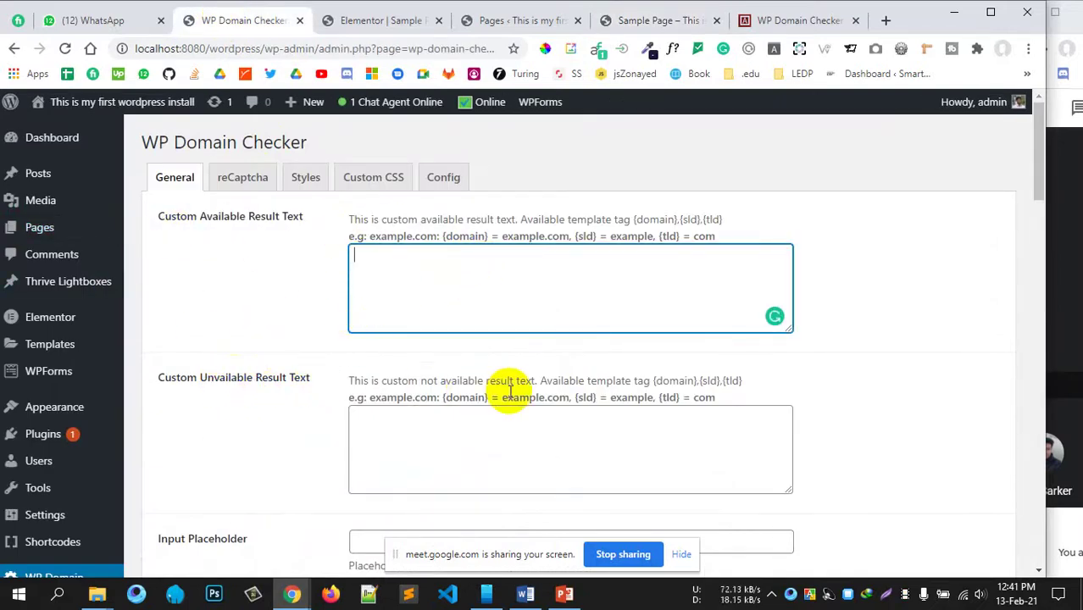
# Step: Type 'Availa' into the Custom Available Result Text box
pyautogui.click(449, 434)
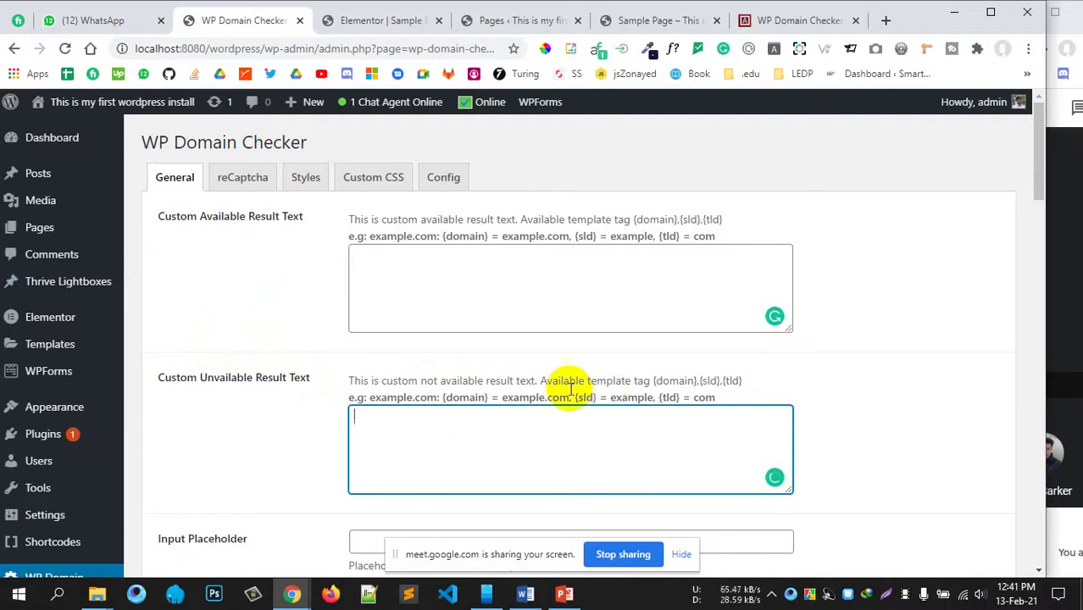
pyautogui.click(463, 291)
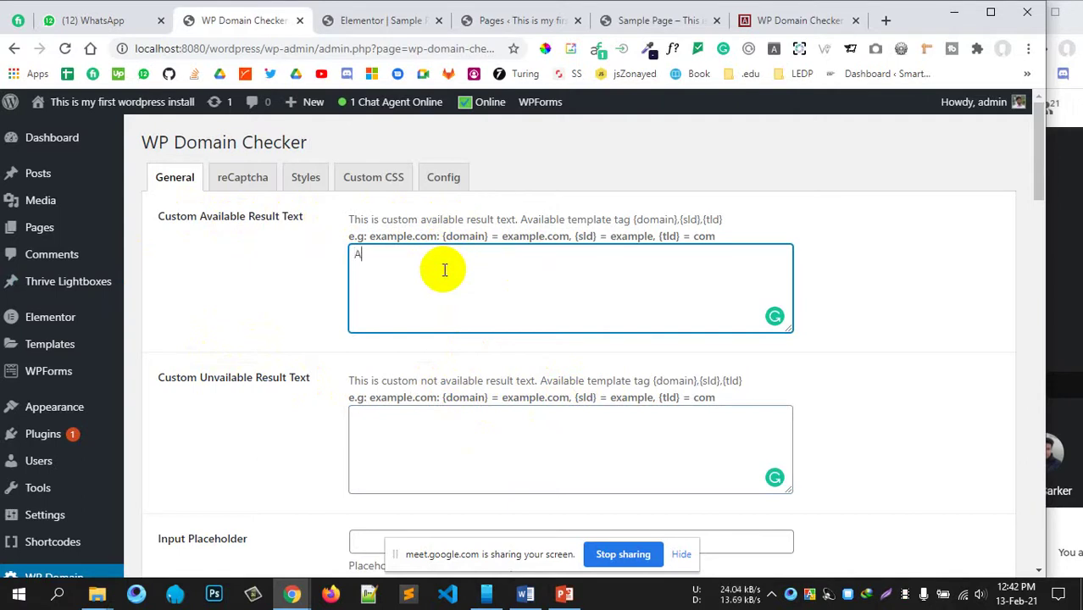
pyautogui.write('Available')
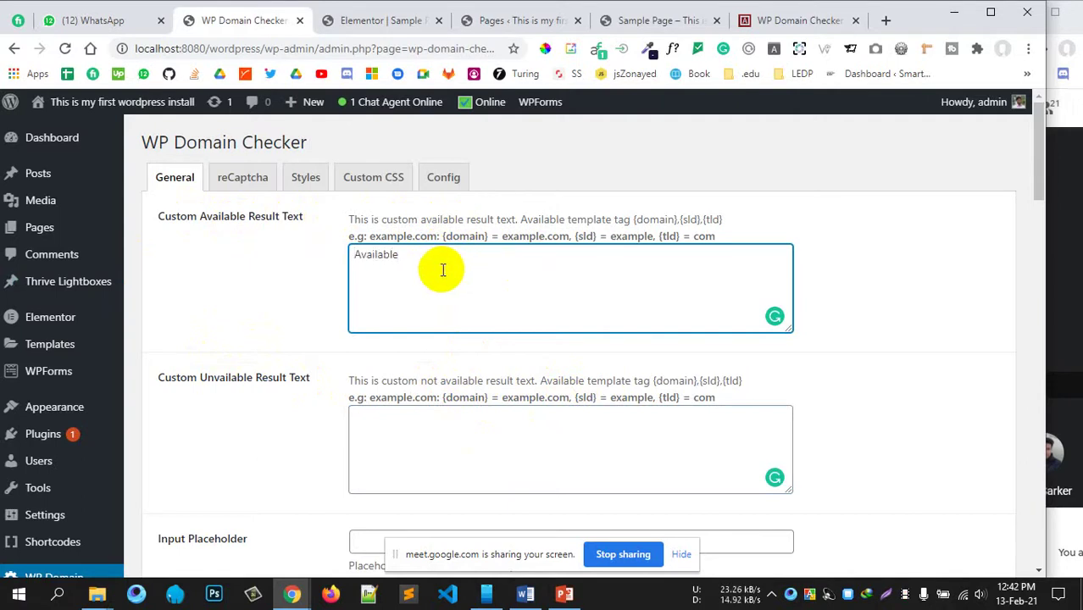
pyautogui.scroll(-3, 444, 270)
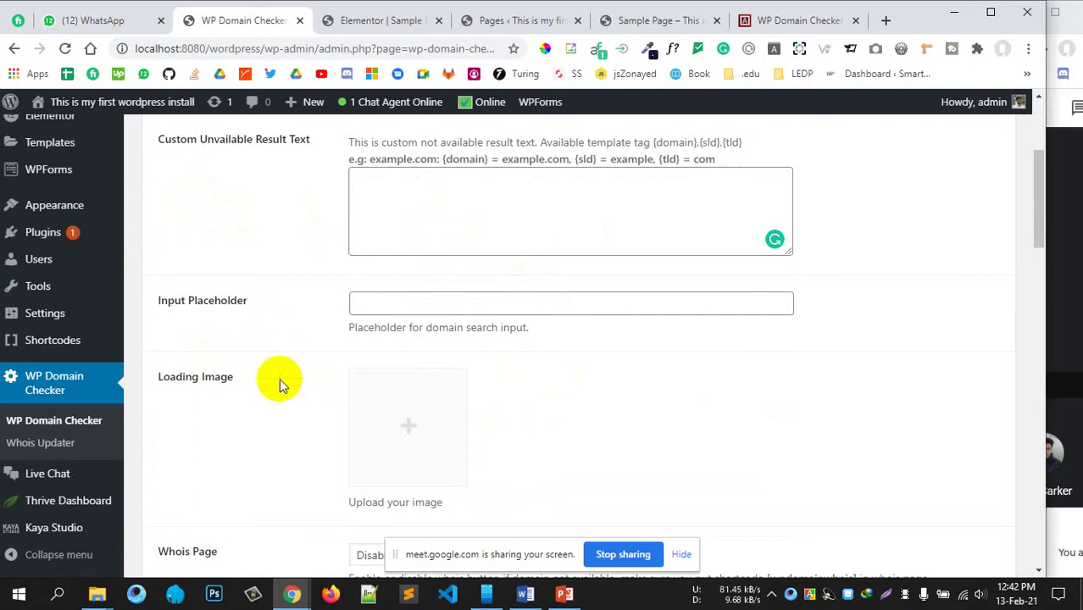
pyautogui.scroll(-2, 519, 379)
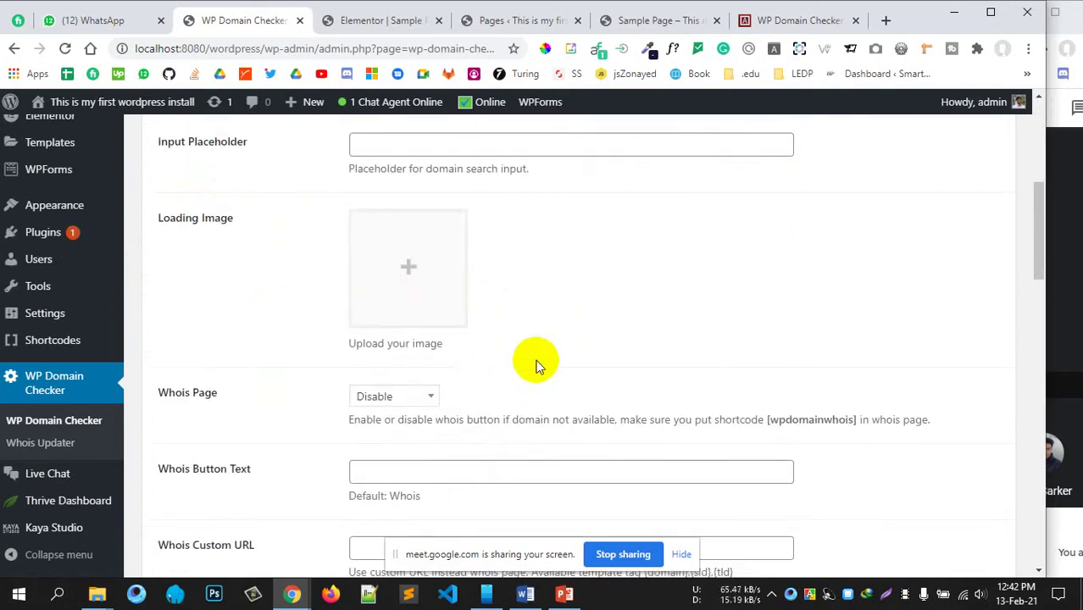
pyautogui.scroll(-3, 537, 354)
pyautogui.scroll(1, 538, 354)
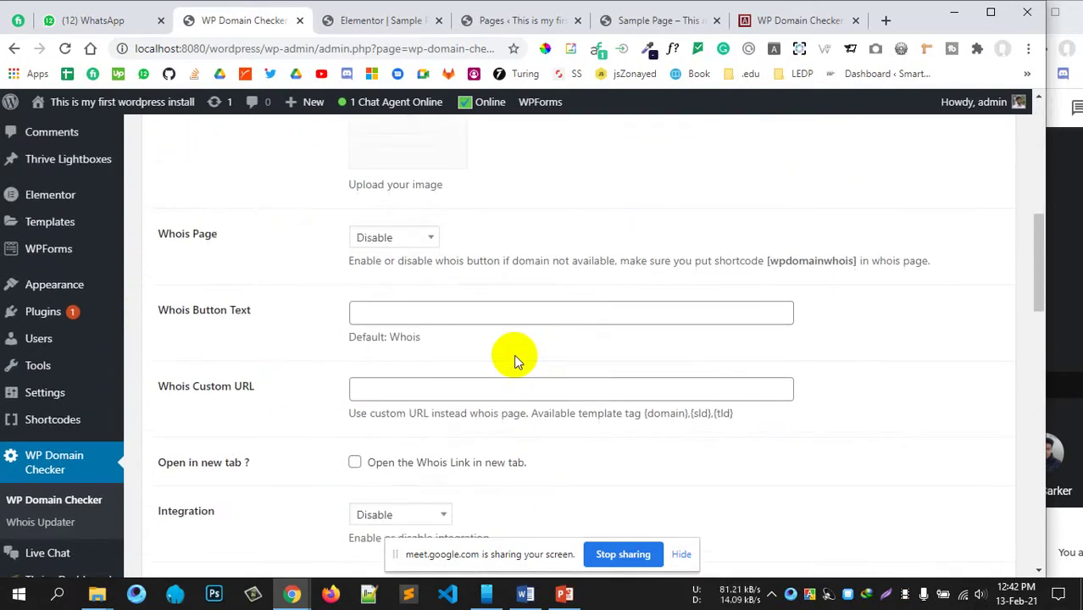
pyautogui.scroll(-2, 363, 356)
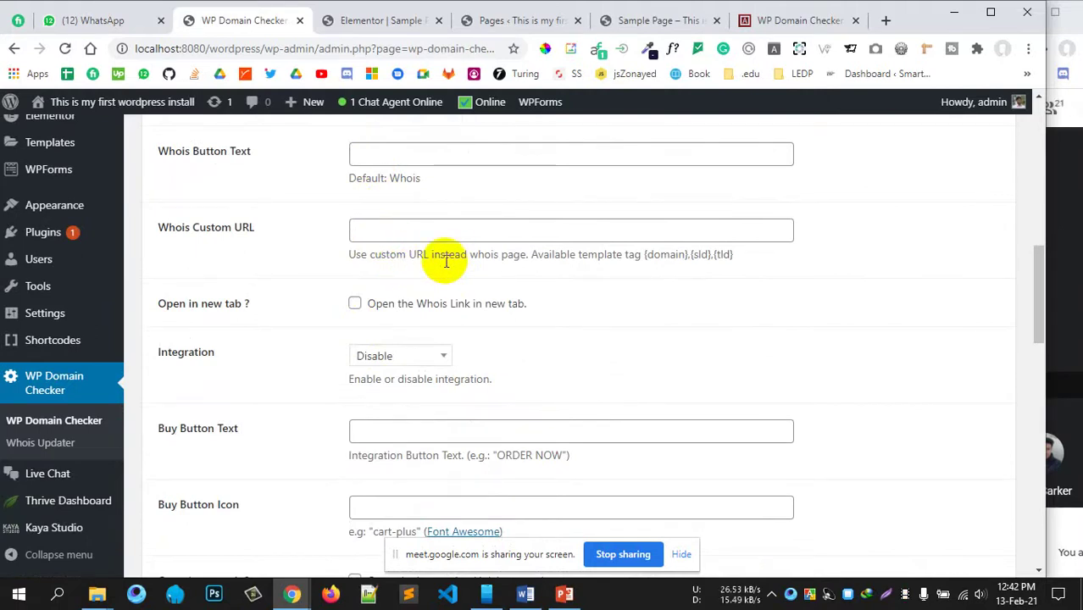
# Step: Leave the Integration option set to Disable
pyautogui.scroll(2, 446, 261)
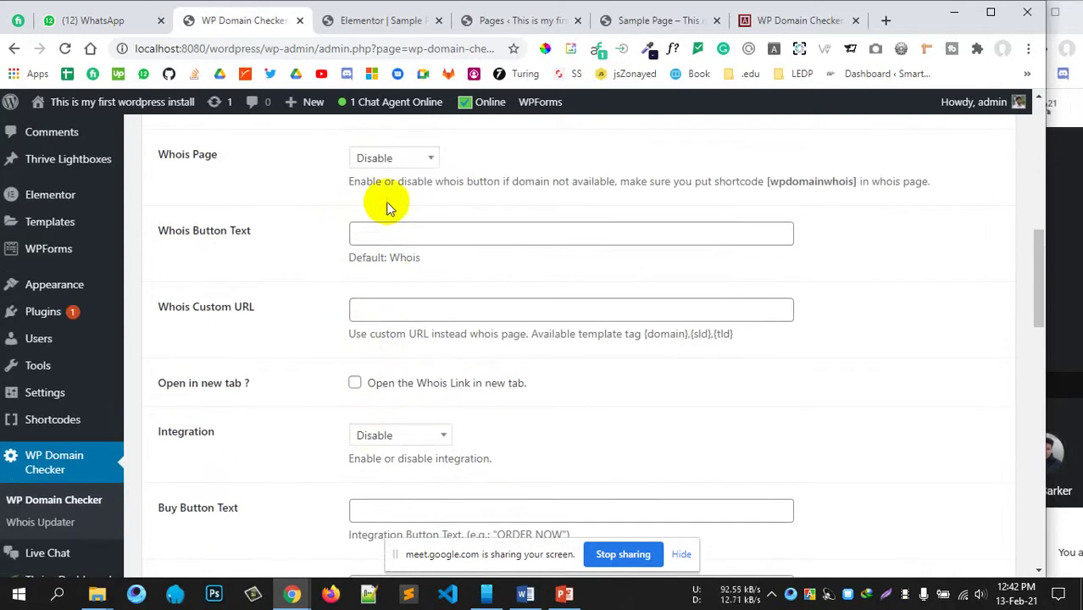
pyautogui.scroll(-1, 385, 203)
pyautogui.scroll(-1, 426, 375)
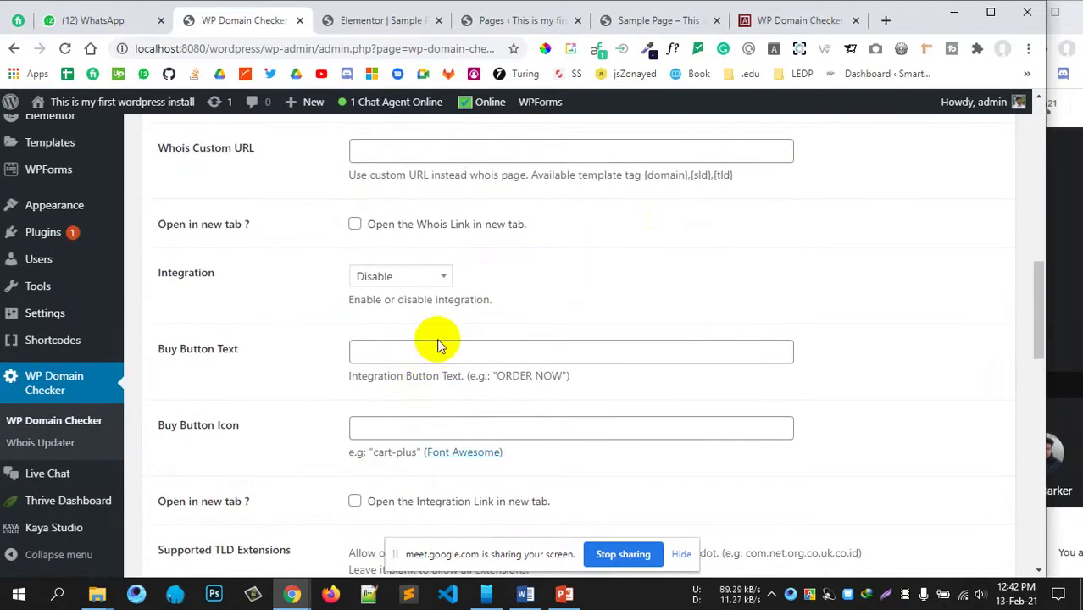
pyautogui.scroll(-1, 442, 334)
pyautogui.scroll(1, 373, 291)
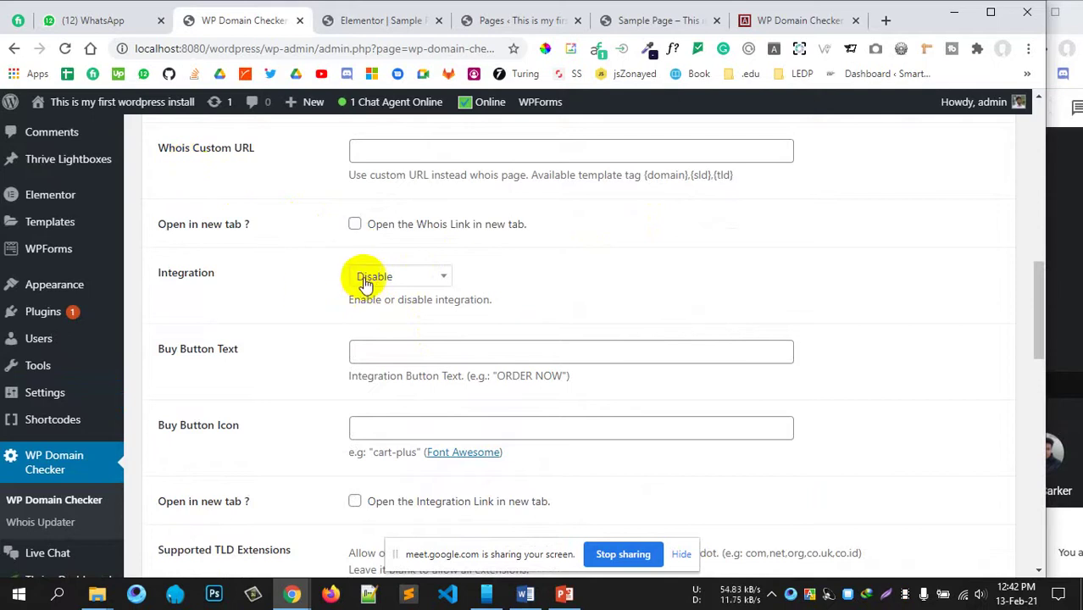
pyautogui.click(373, 278)
pyautogui.scroll(-1, 394, 416)
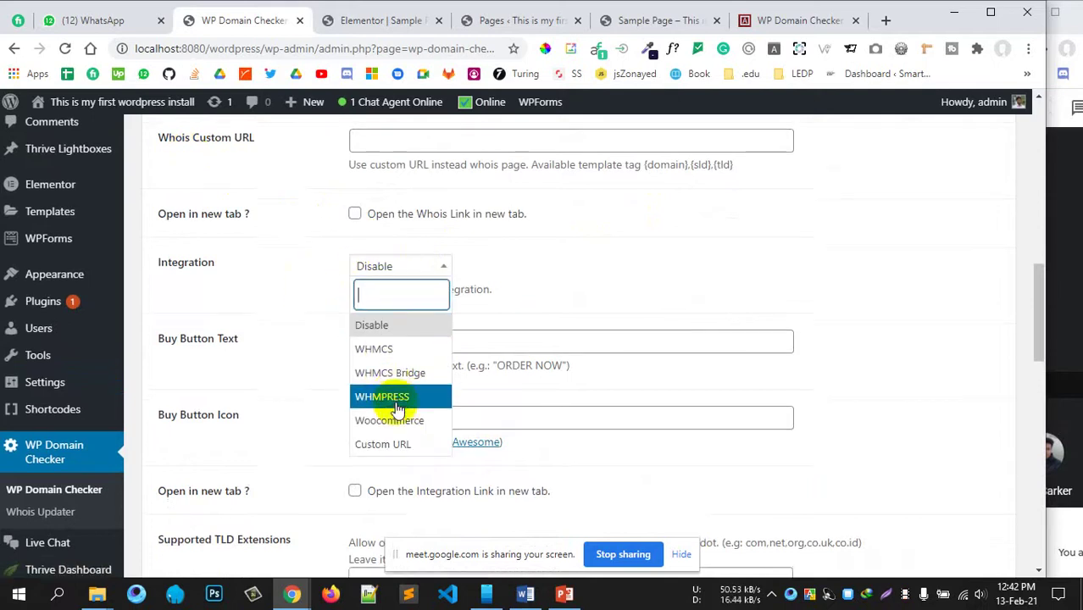
pyautogui.click(716, 348)
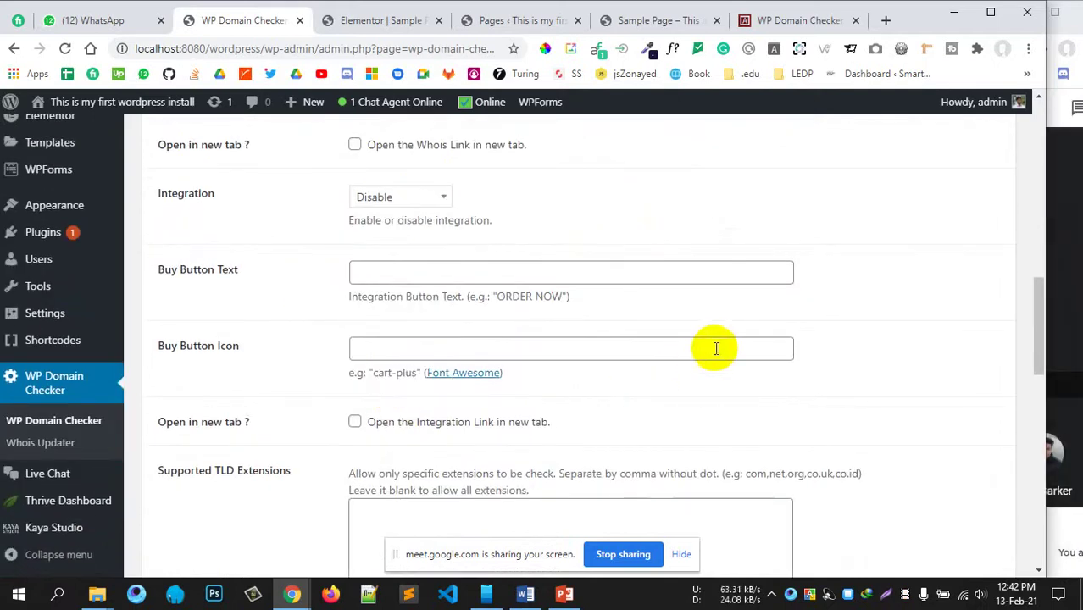
# Step: Set the Buy Button Icon to cart-plus, copied from the field's example
pyautogui.click(418, 275)
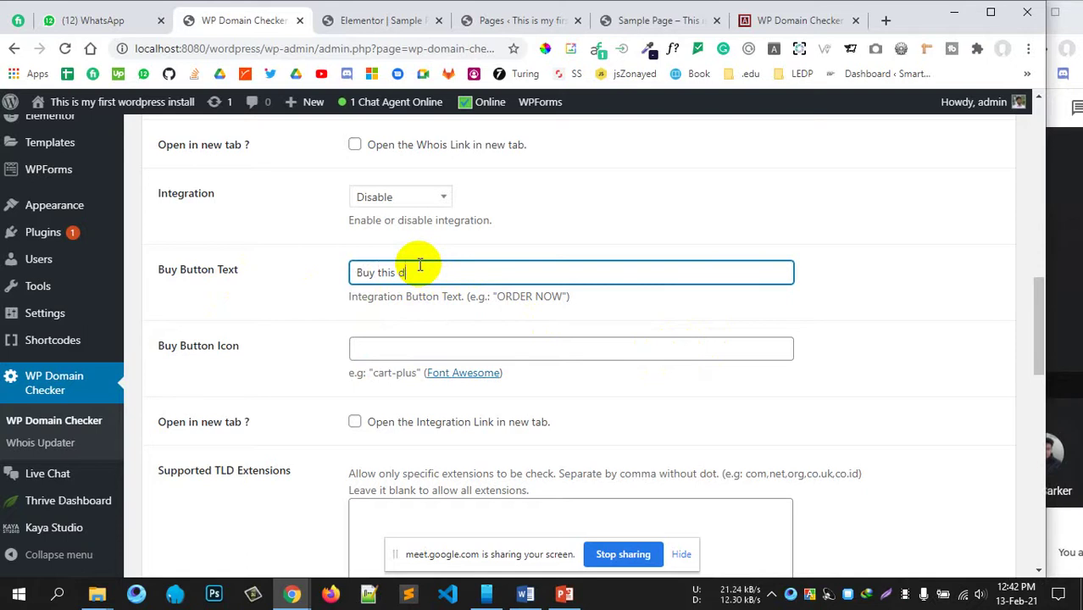
pyautogui.scroll(-1, 428, 288)
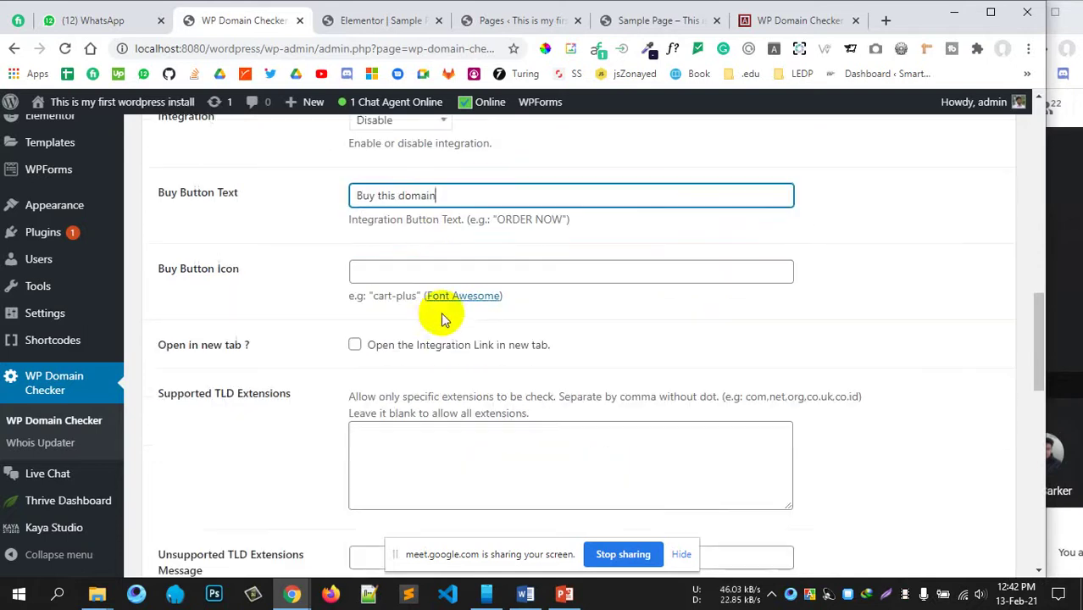
pyautogui.click(405, 271)
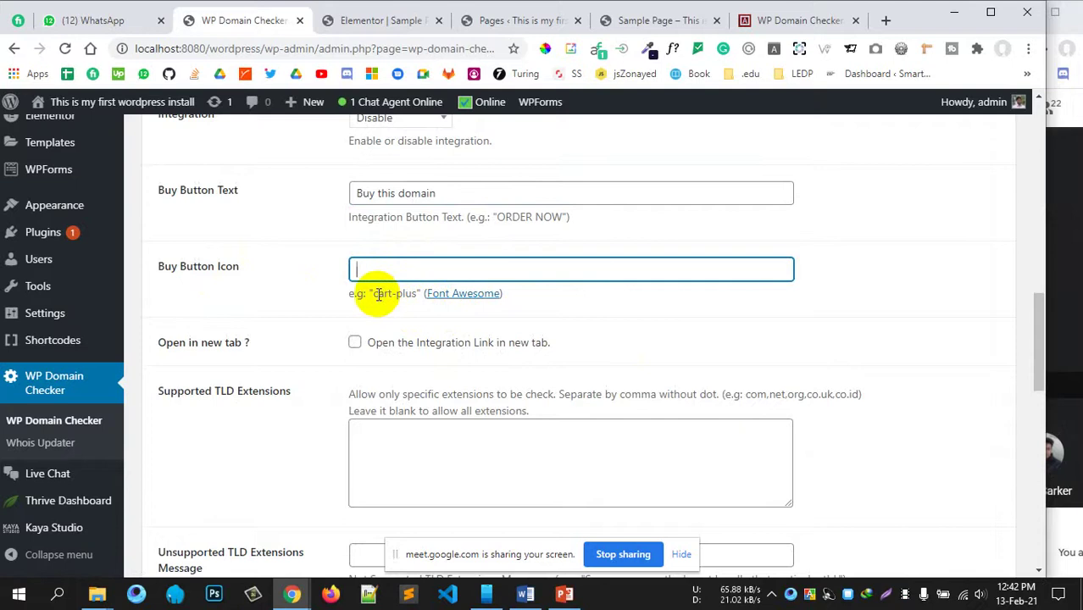
pyautogui.moveTo(374, 294); pyautogui.dragTo(416, 295)
pyautogui.hotkey('ctrl', 'c')
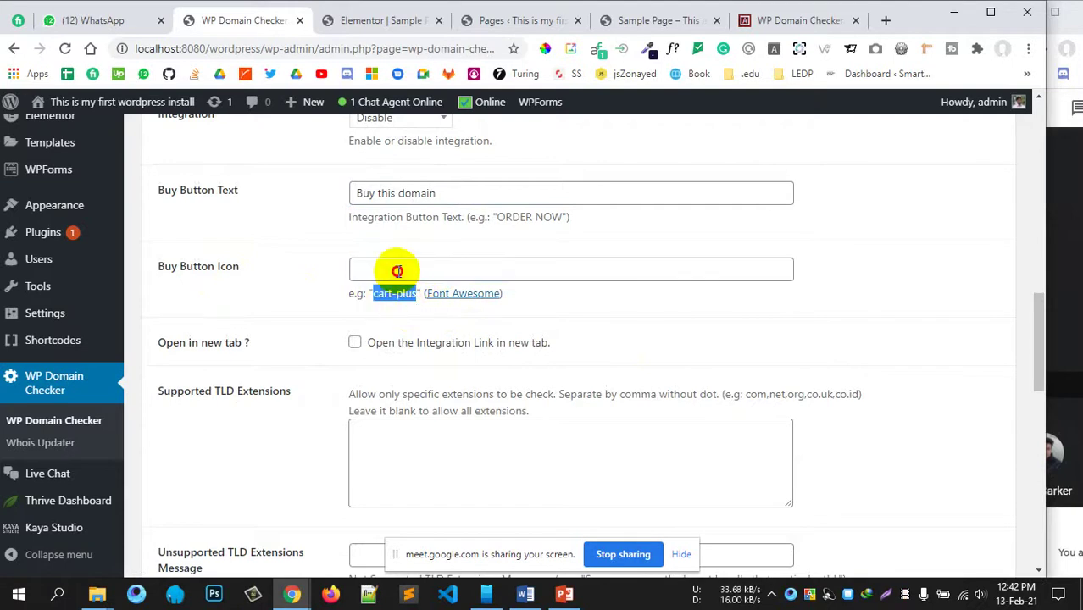
pyautogui.click(398, 270)
pyautogui.hotkey('ctrl', 'v')
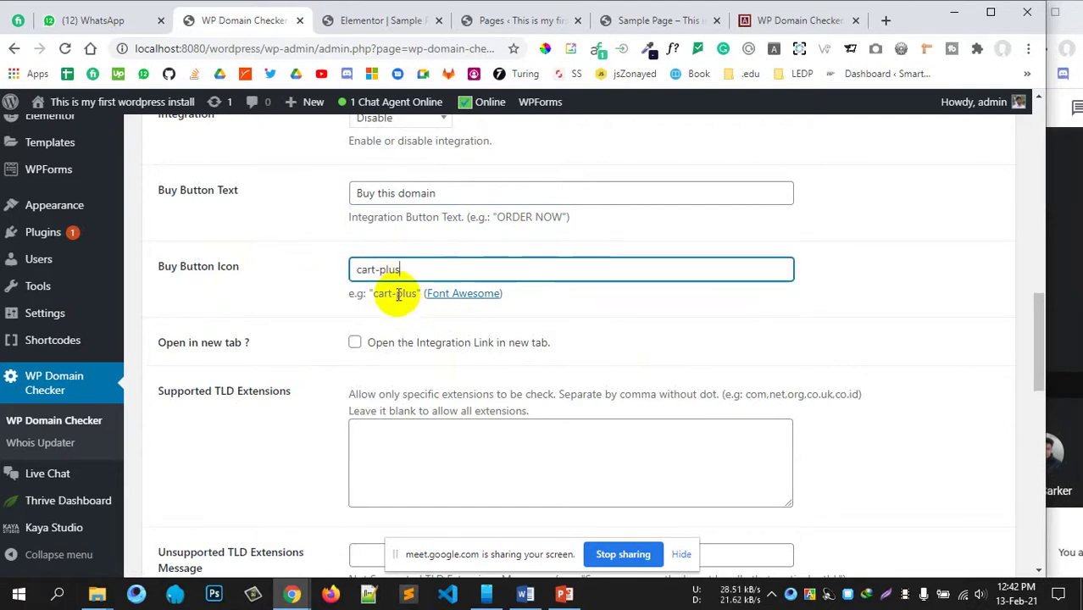
# Step: Enter com,net,org,co.uk,com.bd,in,xyz,online,live,io as the Supported TLD Extensions
pyautogui.scroll(-1, 452, 357)
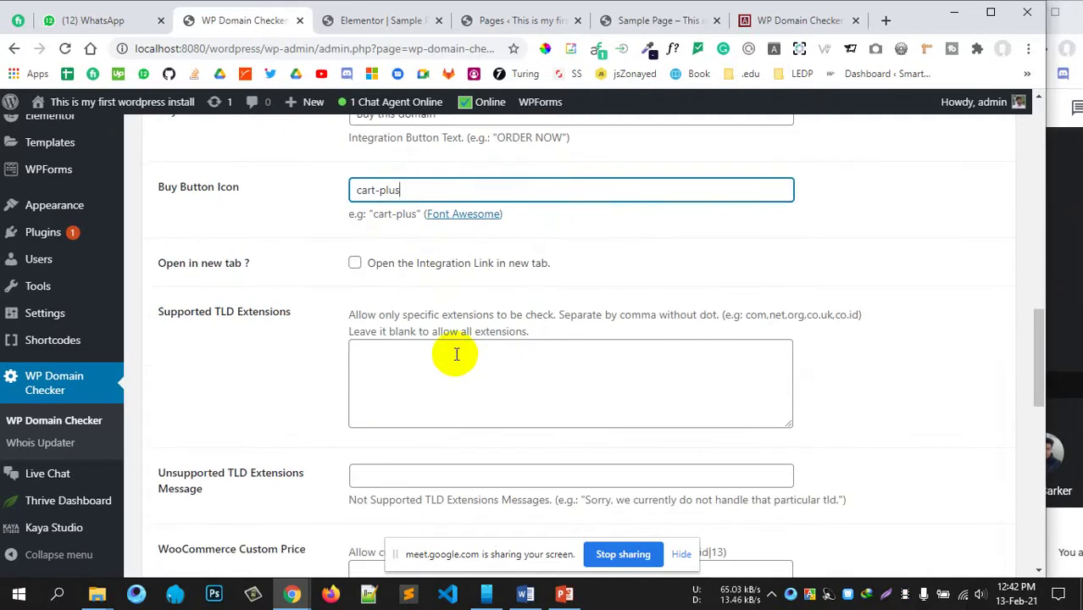
pyautogui.scroll(-1, 454, 348)
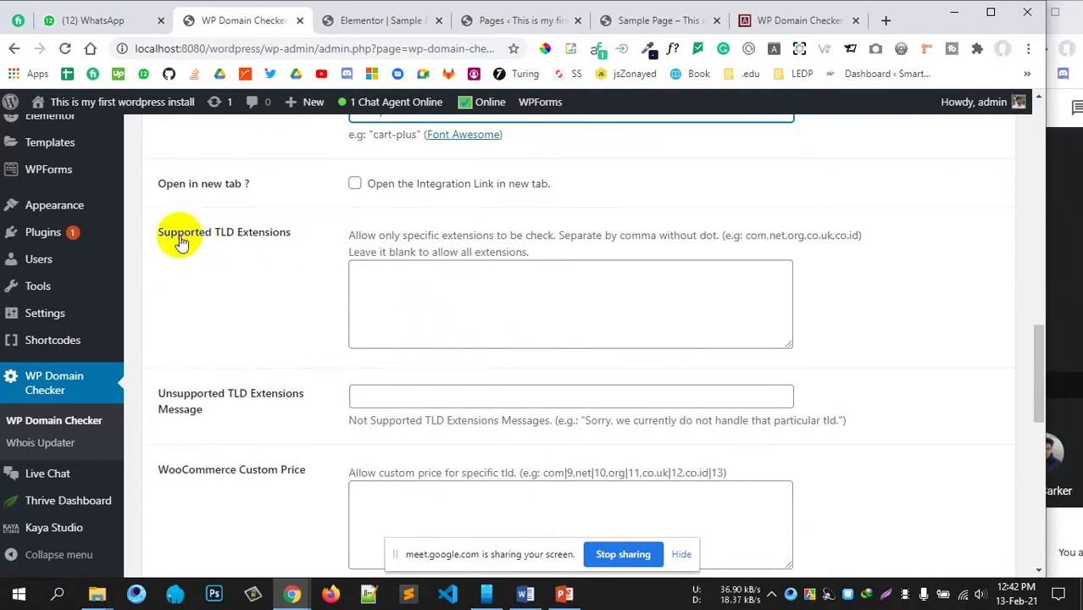
pyautogui.moveTo(294, 236); pyautogui.dragTo(184, 239)
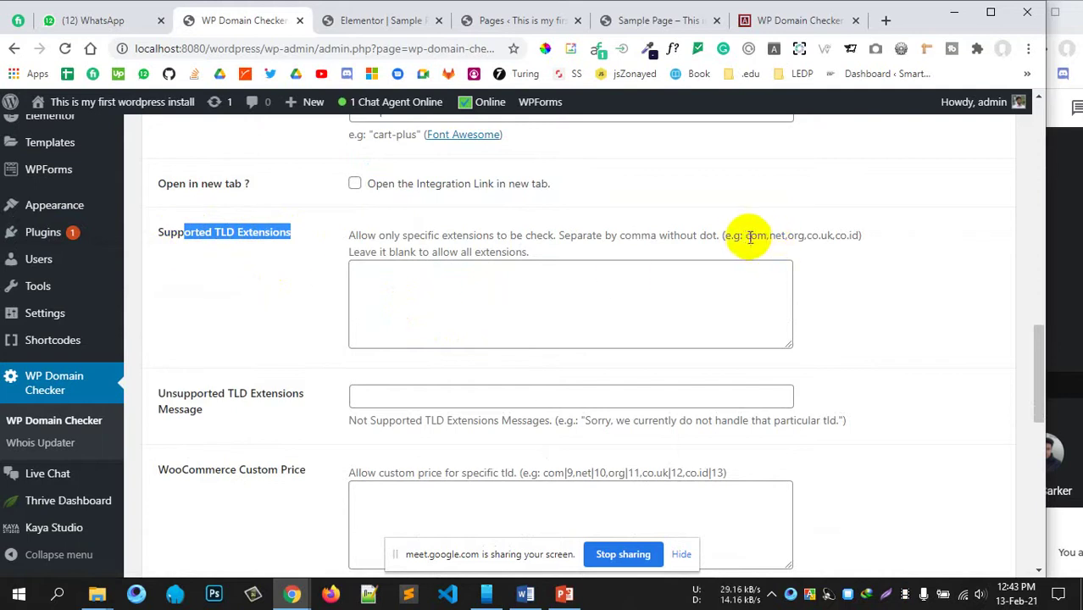
pyautogui.moveTo(744, 235); pyautogui.dragTo(851, 229)
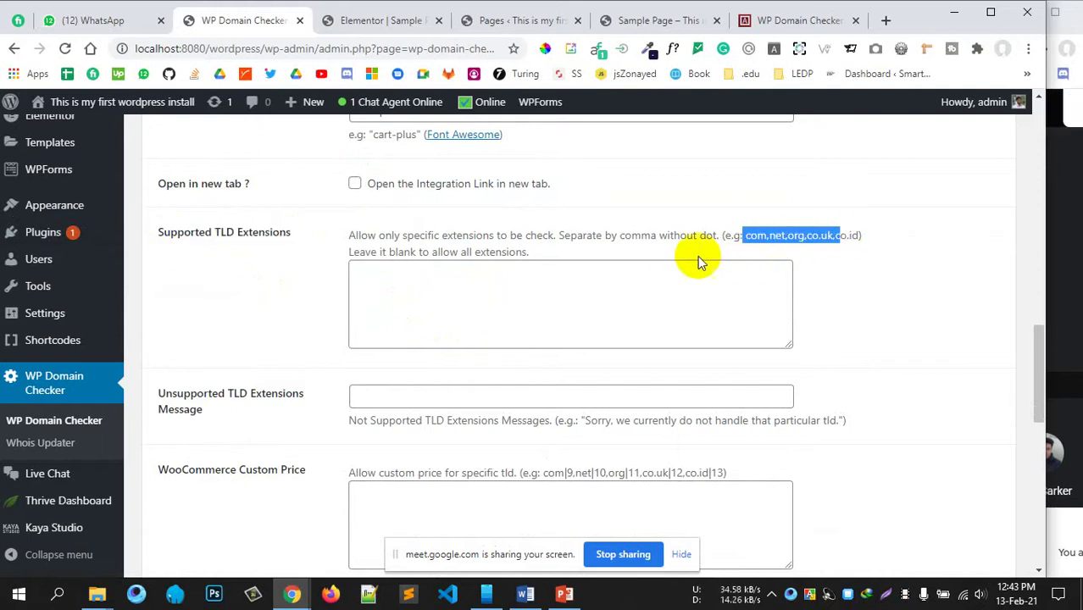
pyautogui.click(514, 279)
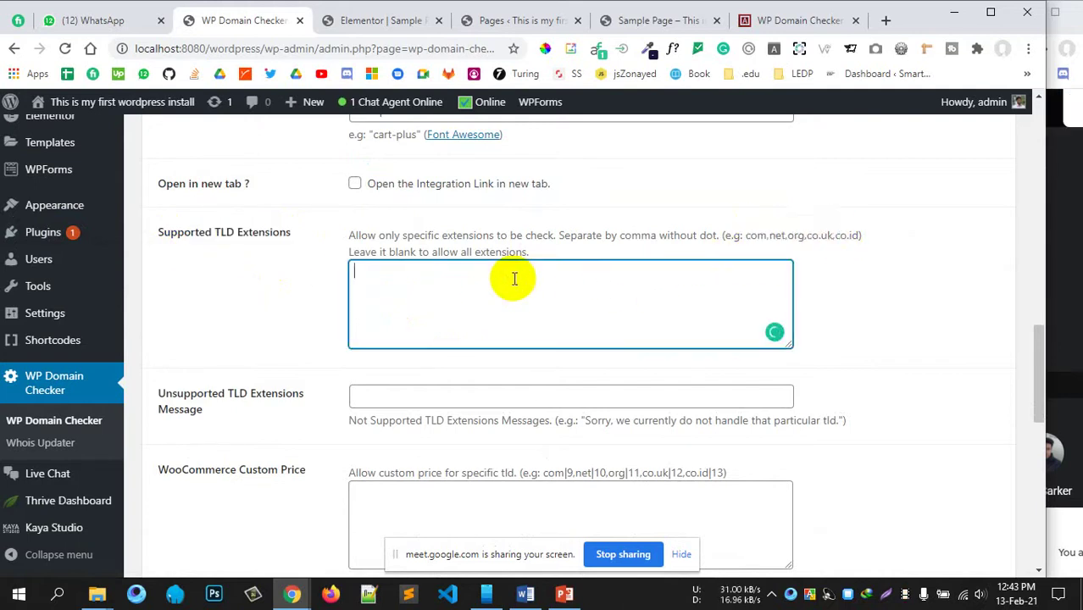
pyautogui.write('com,net')
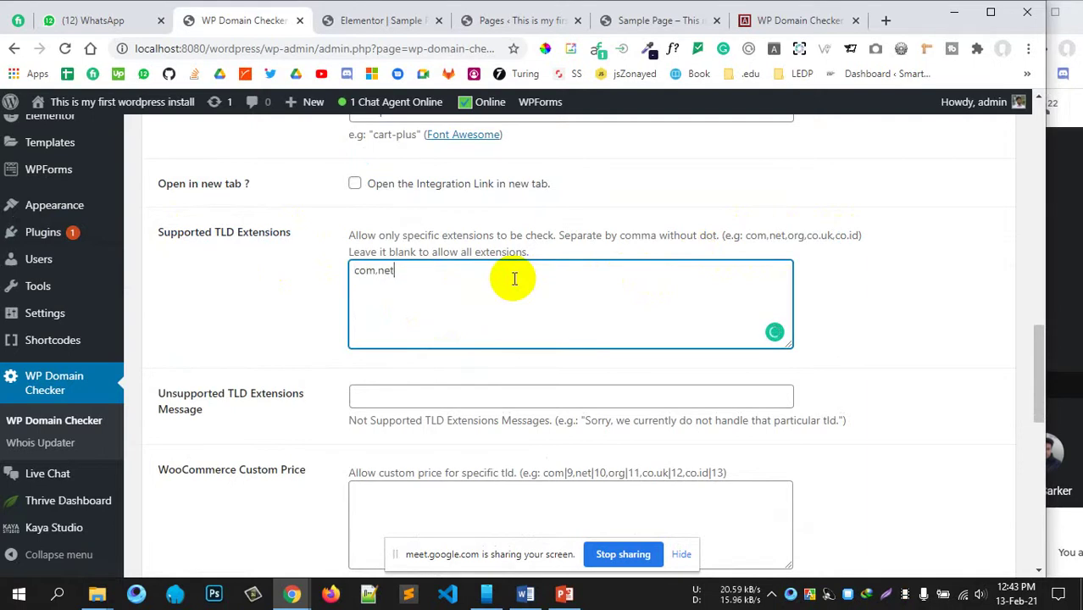
pyautogui.write(',org')
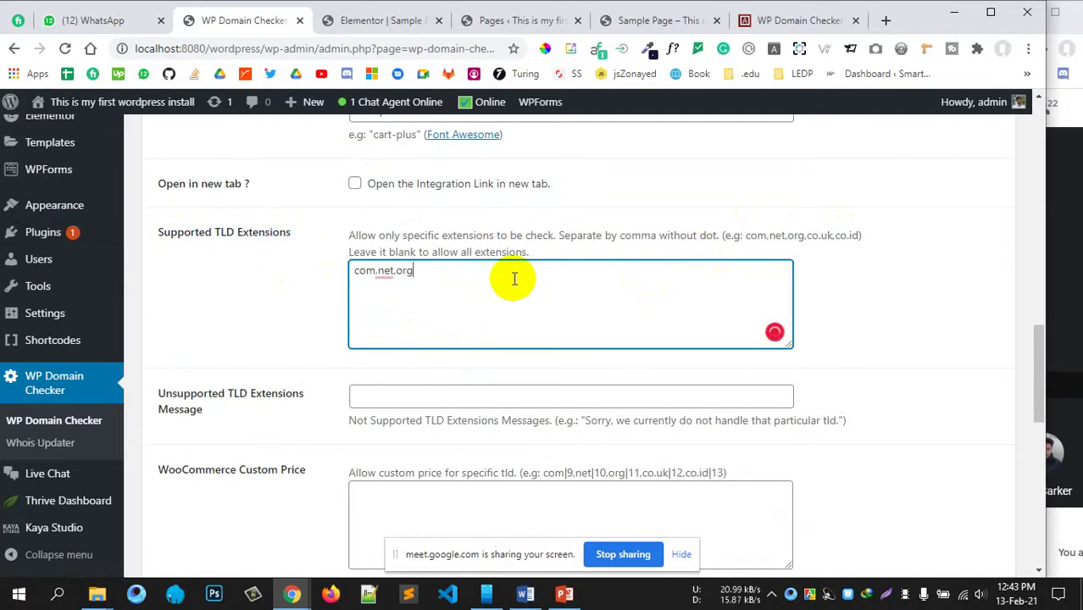
pyautogui.write(',co')
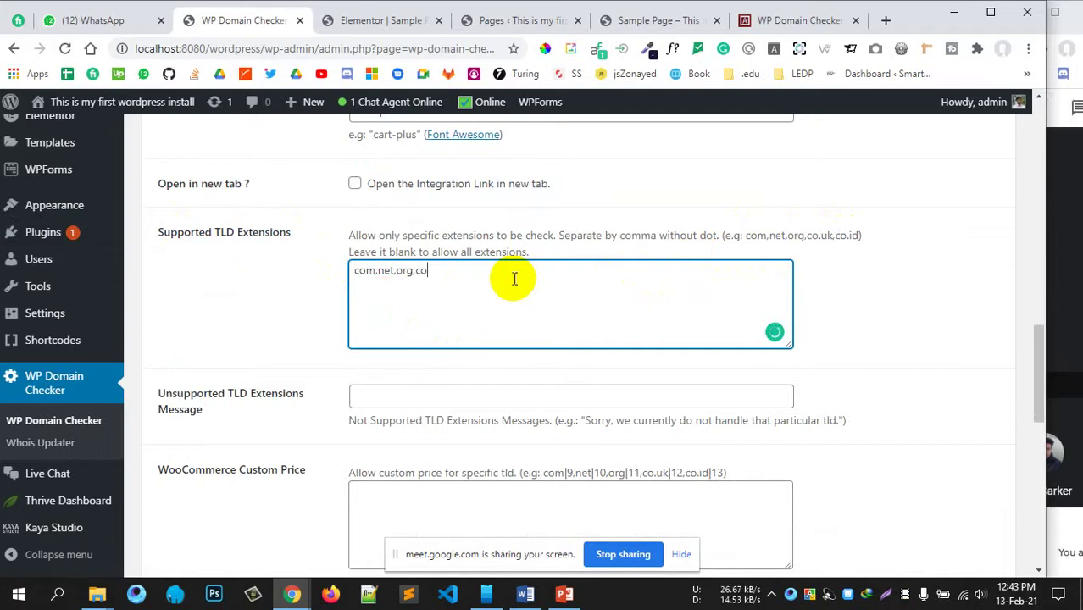
pyautogui.write('.uk,')
pyautogui.write('com,b')
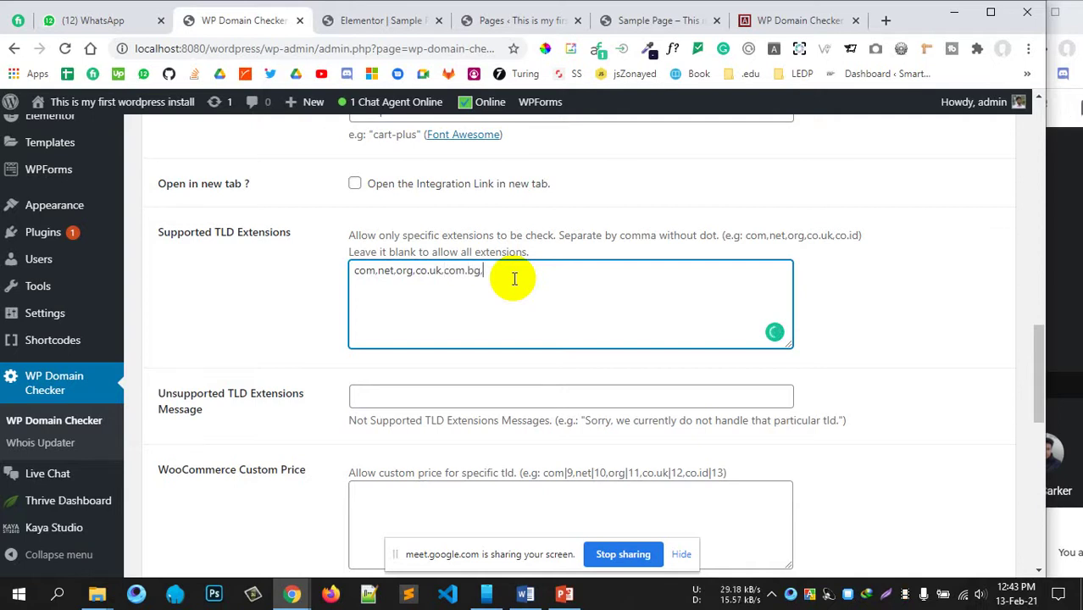
pyautogui.write('d,in,')
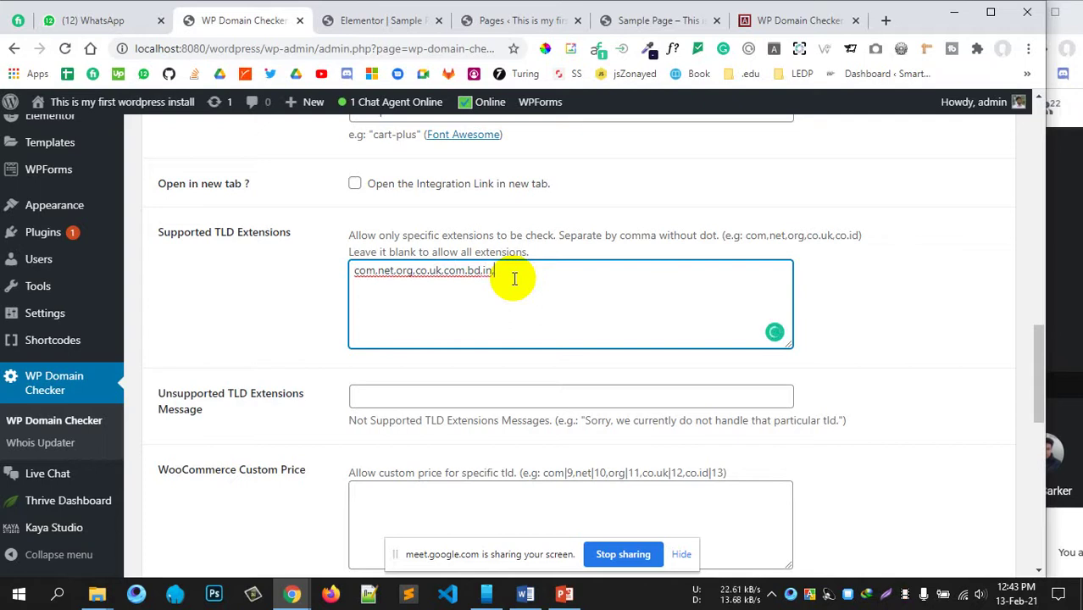
pyautogui.press('BackSpace')
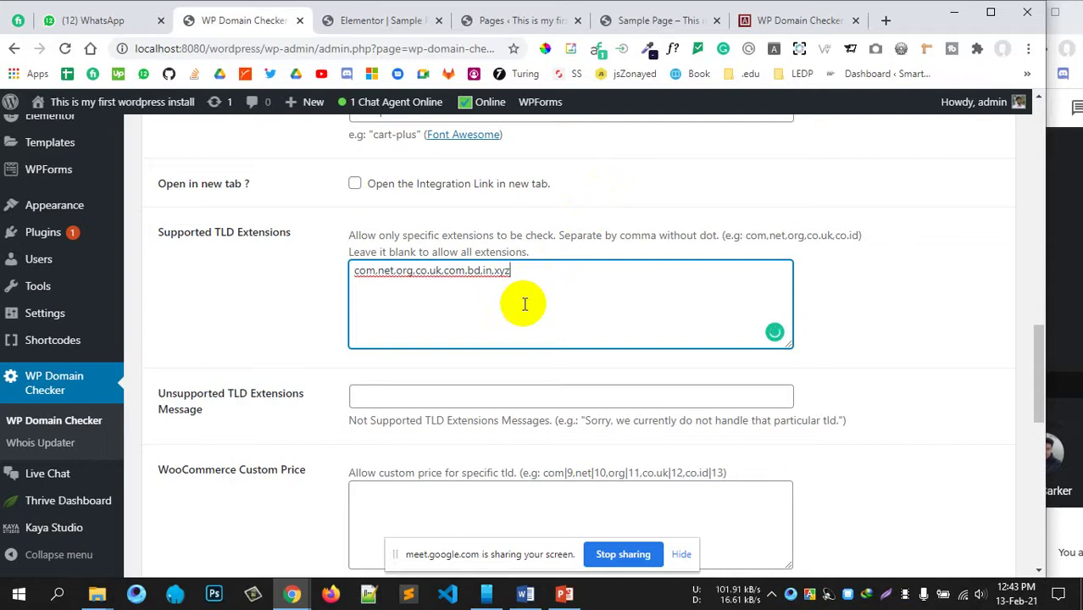
pyautogui.write('line,live,io')
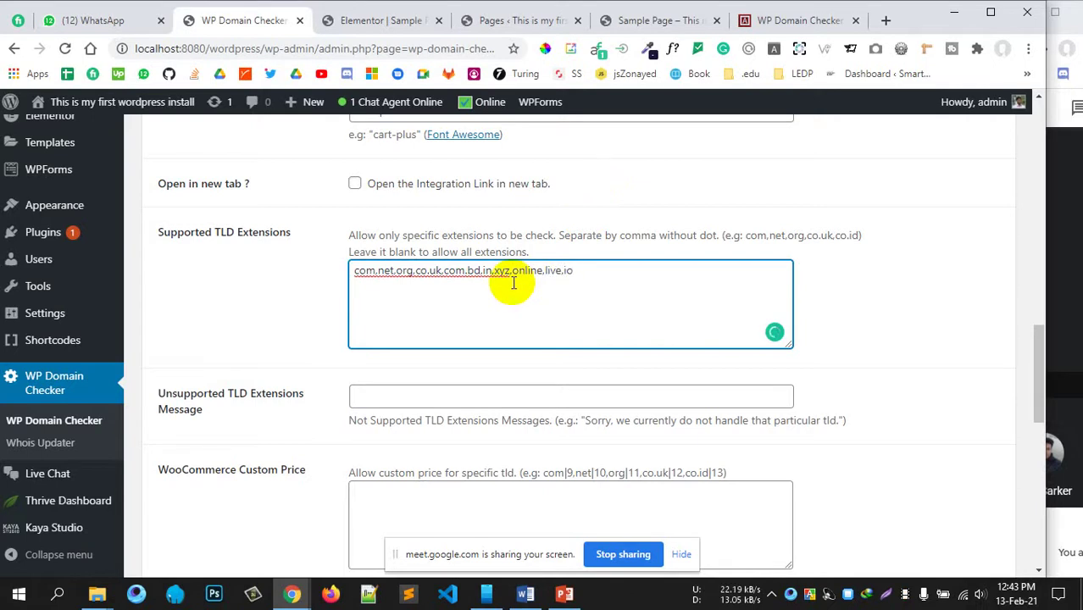
pyautogui.scroll(-1, 512, 284)
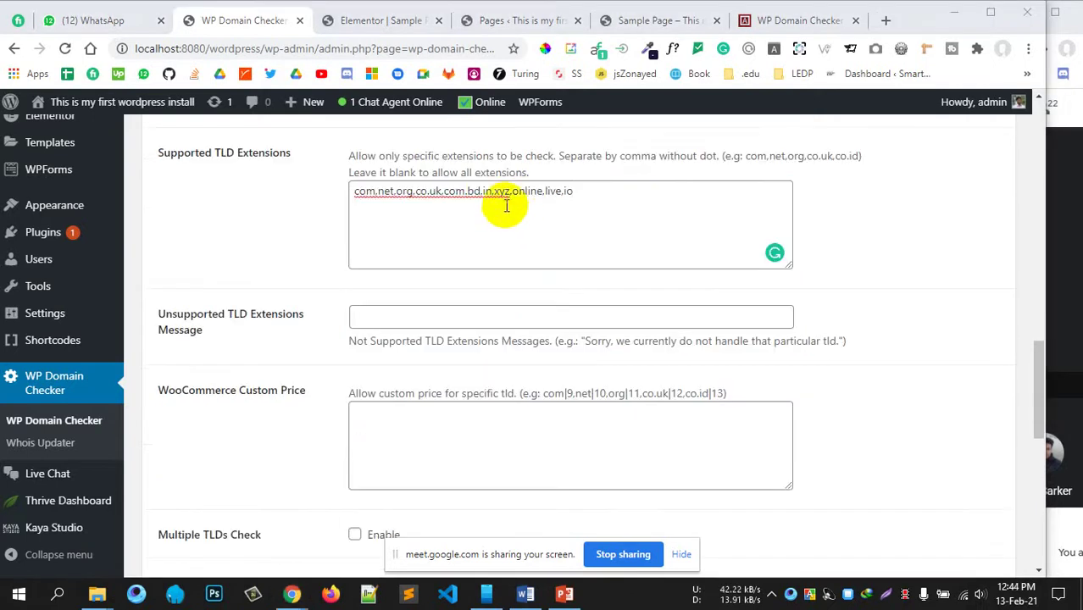
# Step: Paste 'Sorry, we currently do not handle that particular tld.' into the Unsupported TLD Extensions Message field
pyautogui.click(390, 318)
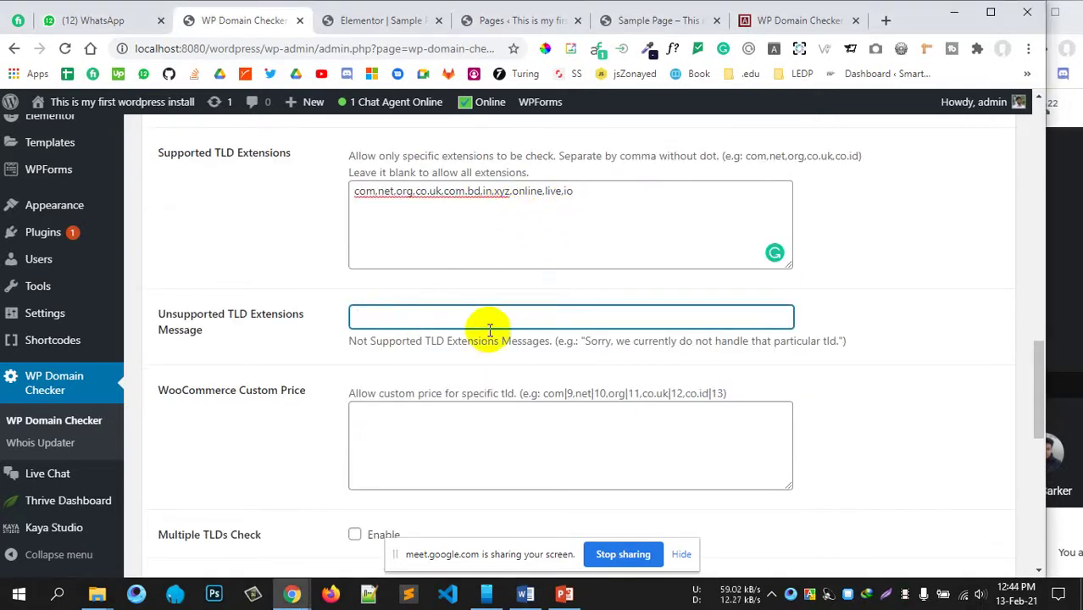
pyautogui.moveTo(583, 342); pyautogui.dragTo(829, 342)
pyautogui.hotkey('ctrl', 'c')
pyautogui.click(547, 309)
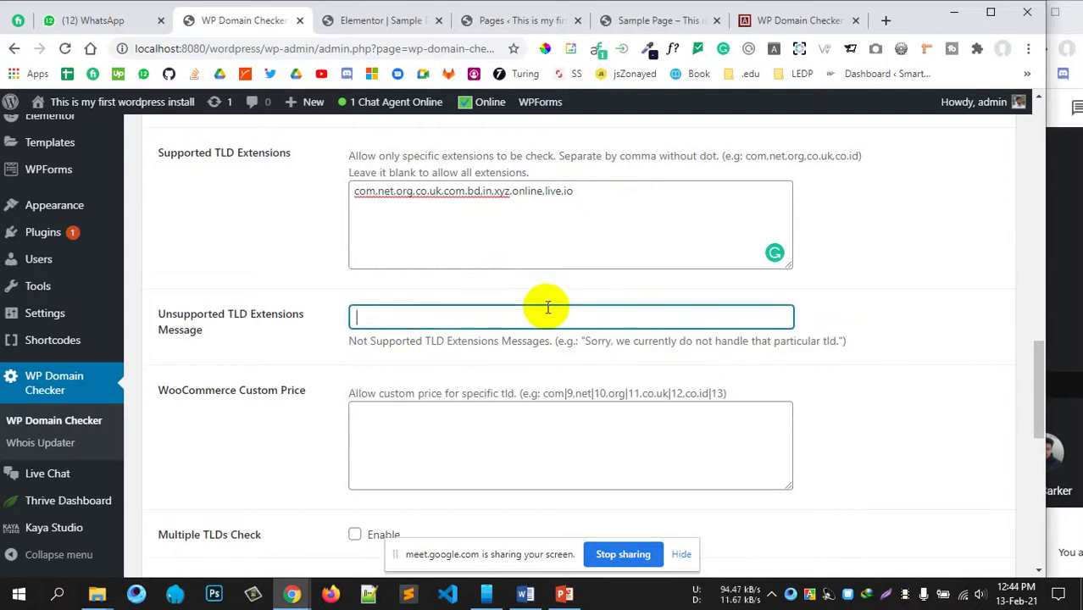
pyautogui.hotkey('ctrl', 'v')
pyautogui.scroll(-1, 487, 356)
# Step: Enable the Multiple TLDs Check option
pyautogui.click(416, 395)
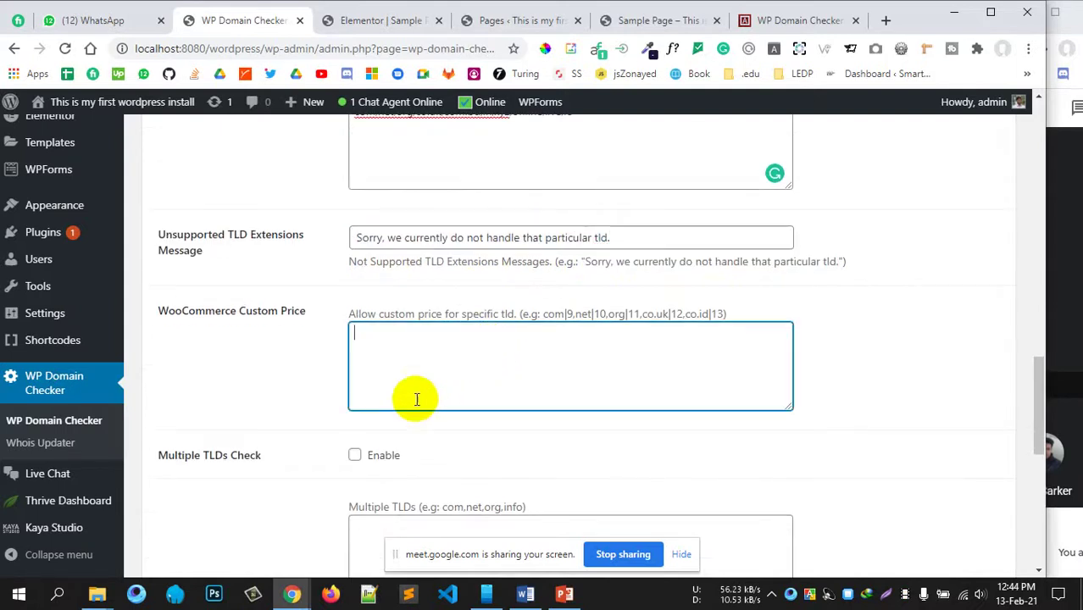
pyautogui.scroll(-2, 421, 373)
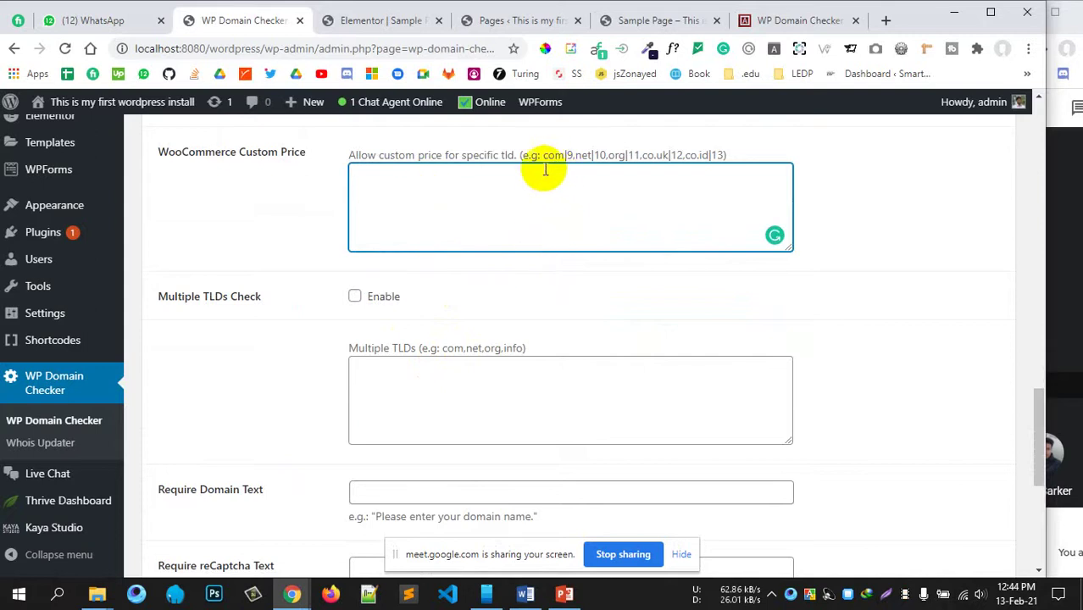
pyautogui.scroll(1, 502, 269)
pyautogui.scroll(1, 502, 269)
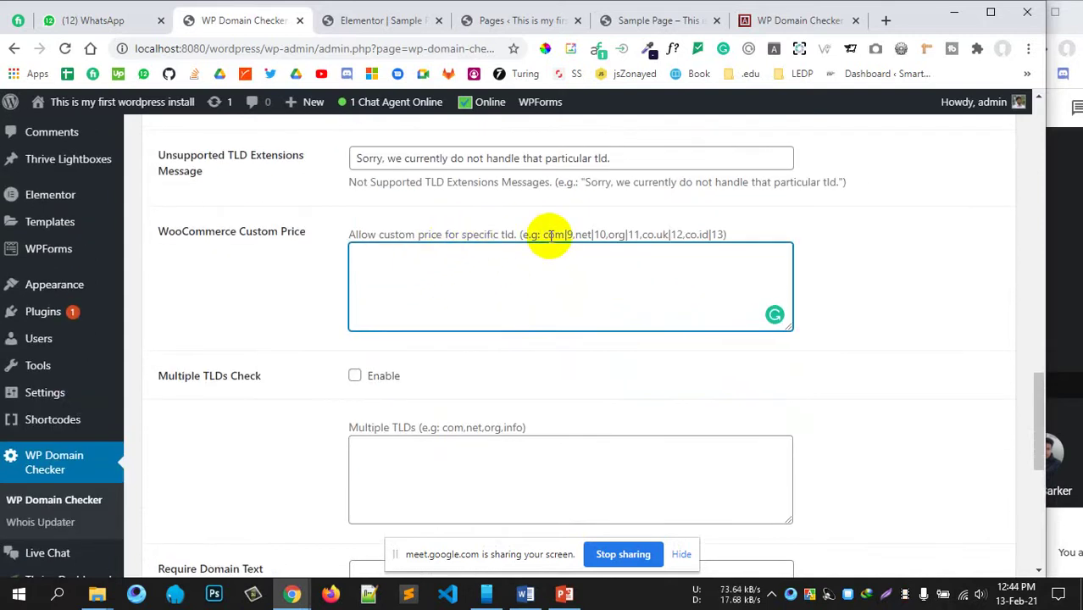
pyautogui.scroll(-3, 330, 385)
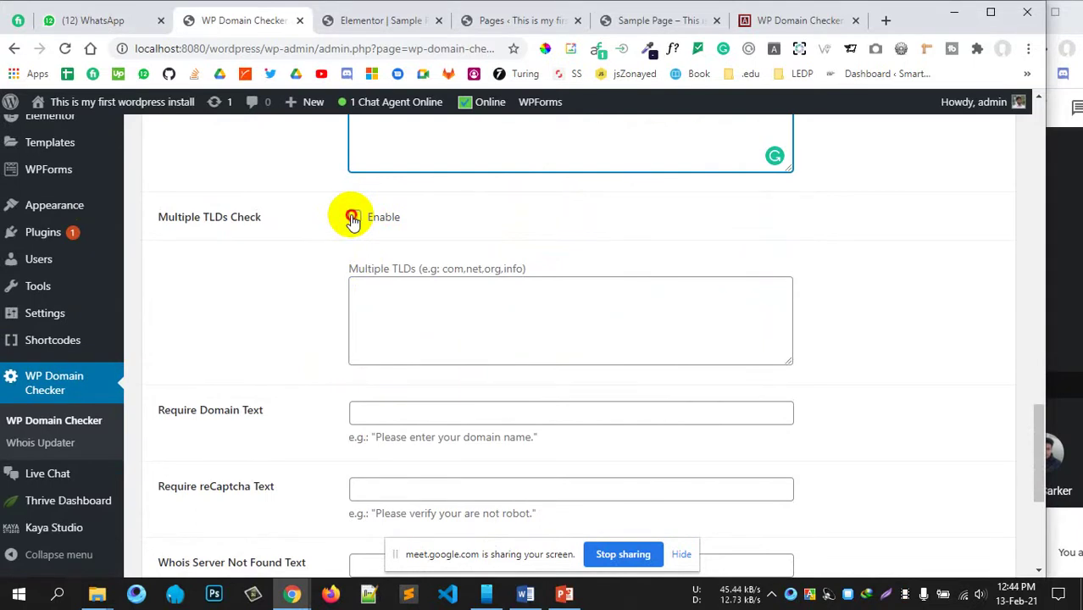
pyautogui.click(352, 218)
pyautogui.scroll(3, 483, 224)
pyautogui.scroll(-3, 498, 330)
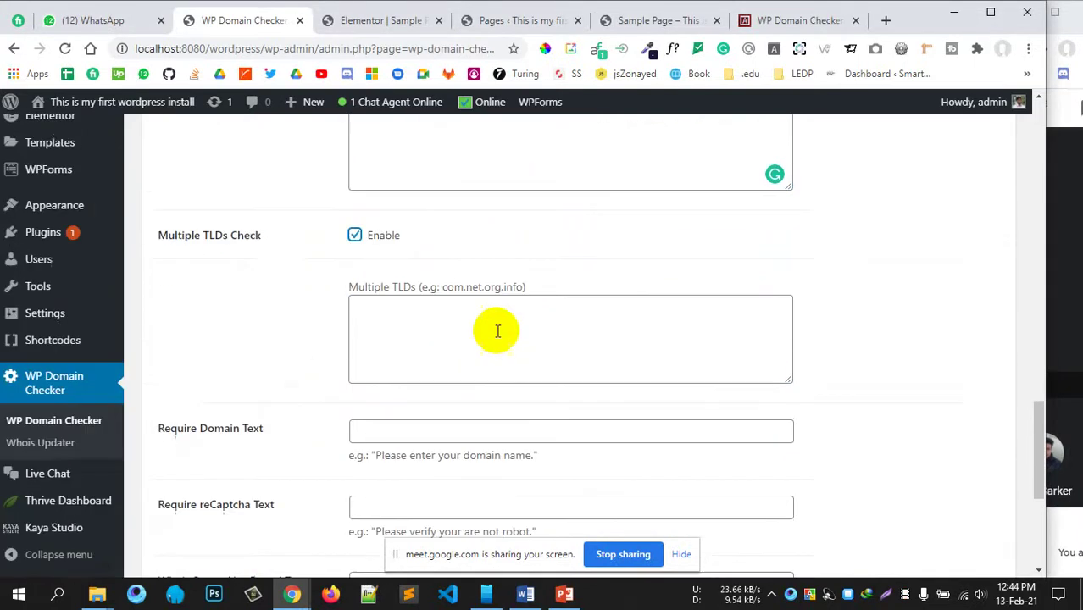
pyautogui.scroll(6, 498, 331)
# Step: Select the supported extensions list, then focus the WooCommerce Custom Price field
pyautogui.doubleClick(568, 431)
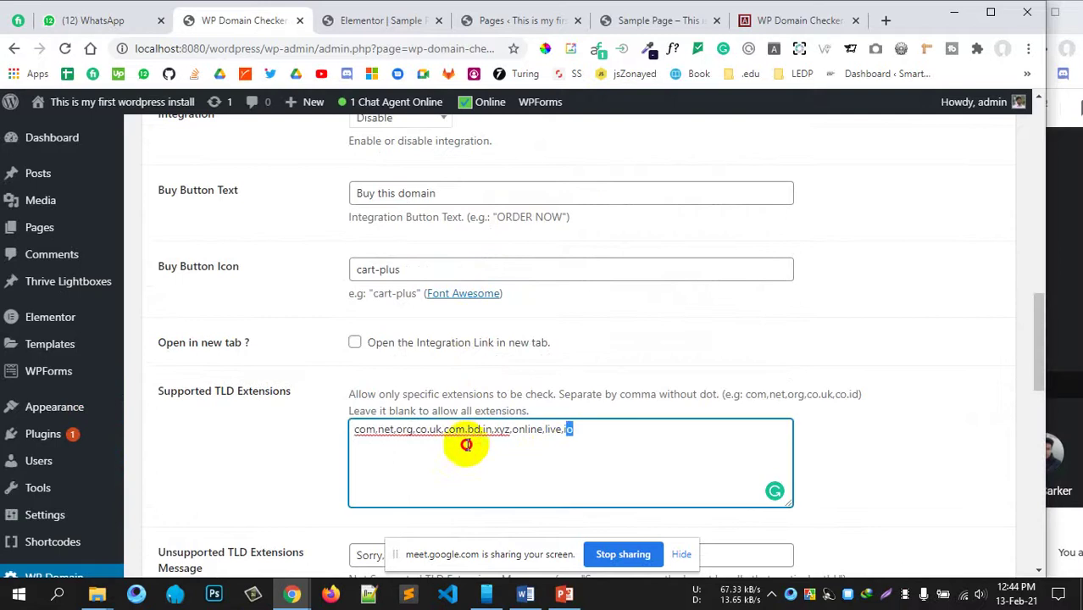
pyautogui.hotkey('ctrl', 'a')
pyautogui.scroll(-4, 295, 415)
pyautogui.click(443, 345)
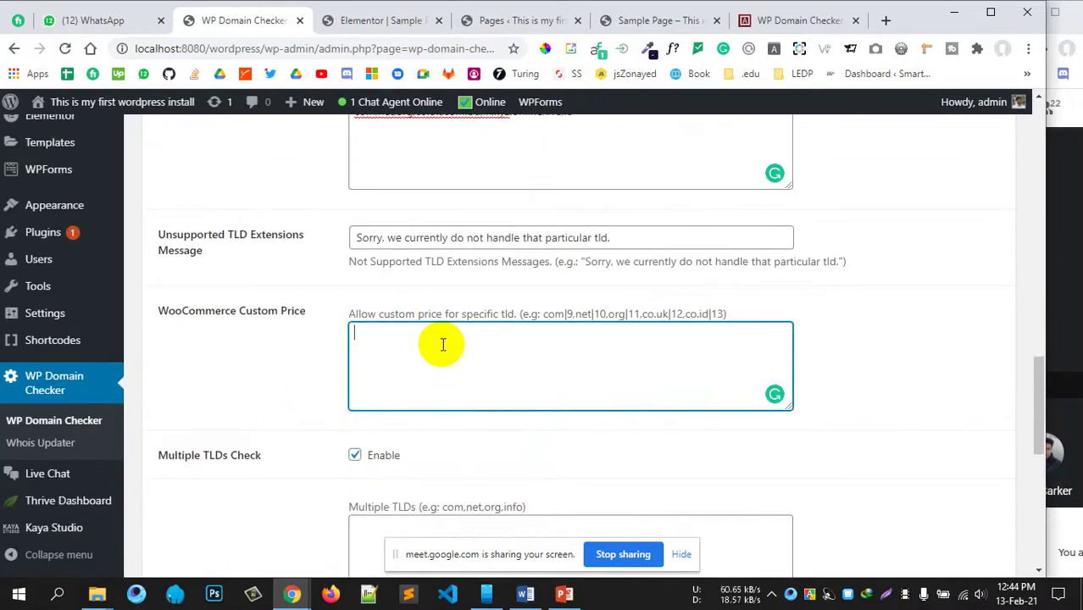
# Step: Start the Custom Price field with com|9, then paste the example price list over it
pyautogui.write('com')
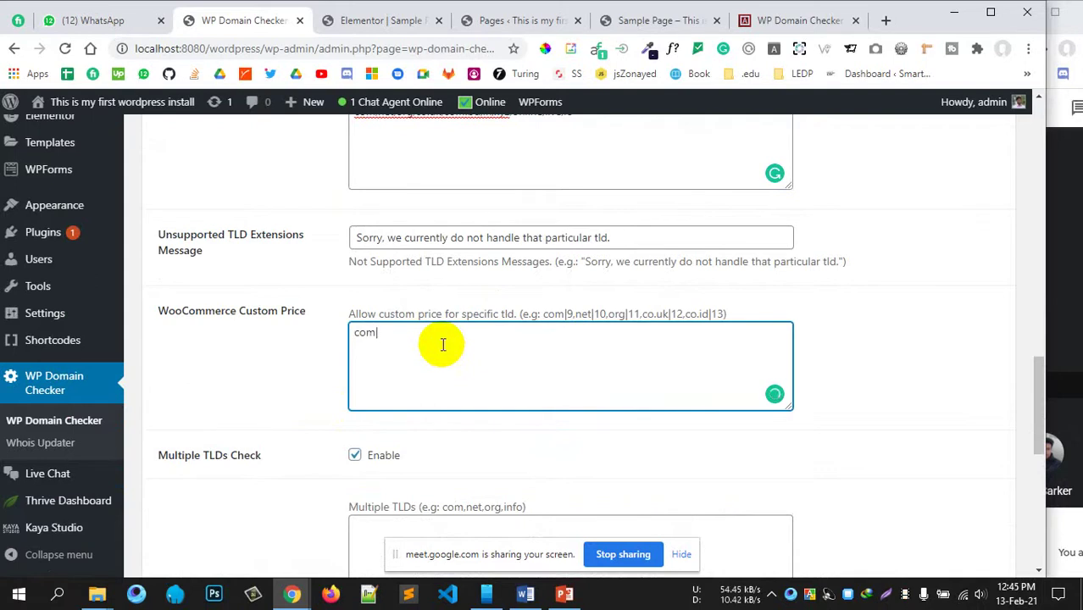
pyautogui.write('|9,')
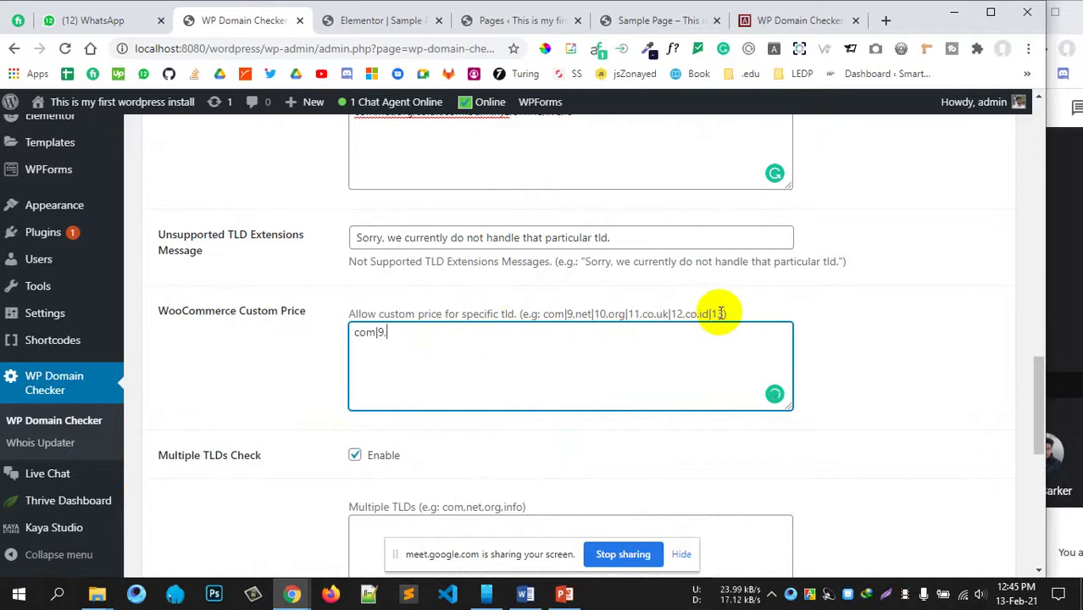
pyautogui.moveTo(721, 313); pyautogui.dragTo(545, 314)
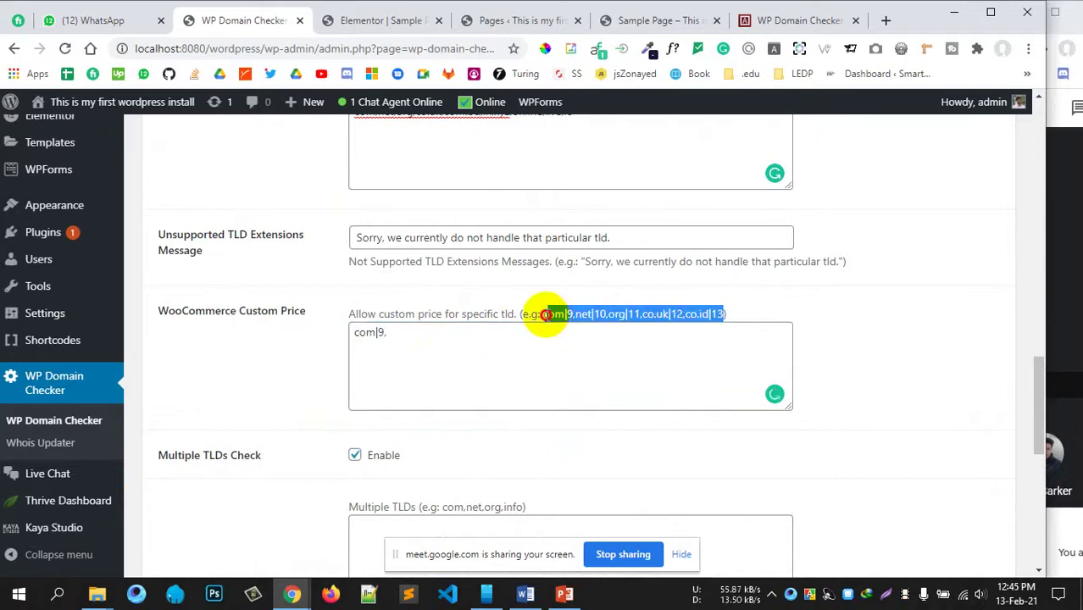
pyautogui.moveTo(483, 362); pyautogui.dragTo(339, 341)
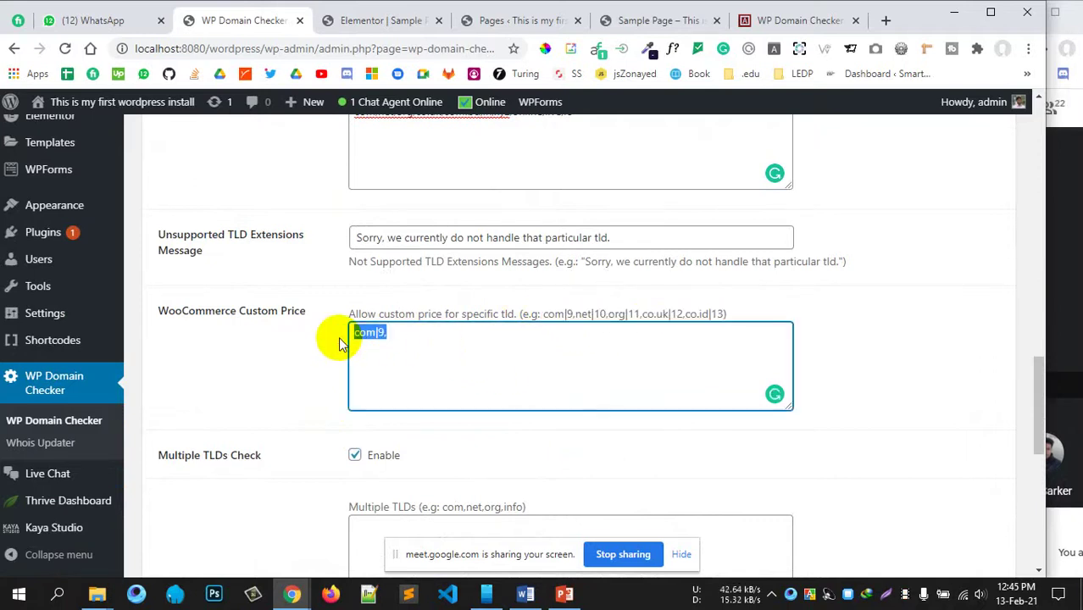
pyautogui.write('com|9,net|10,org|11,co.uk|12,co.id|13')
pyautogui.click(415, 335)
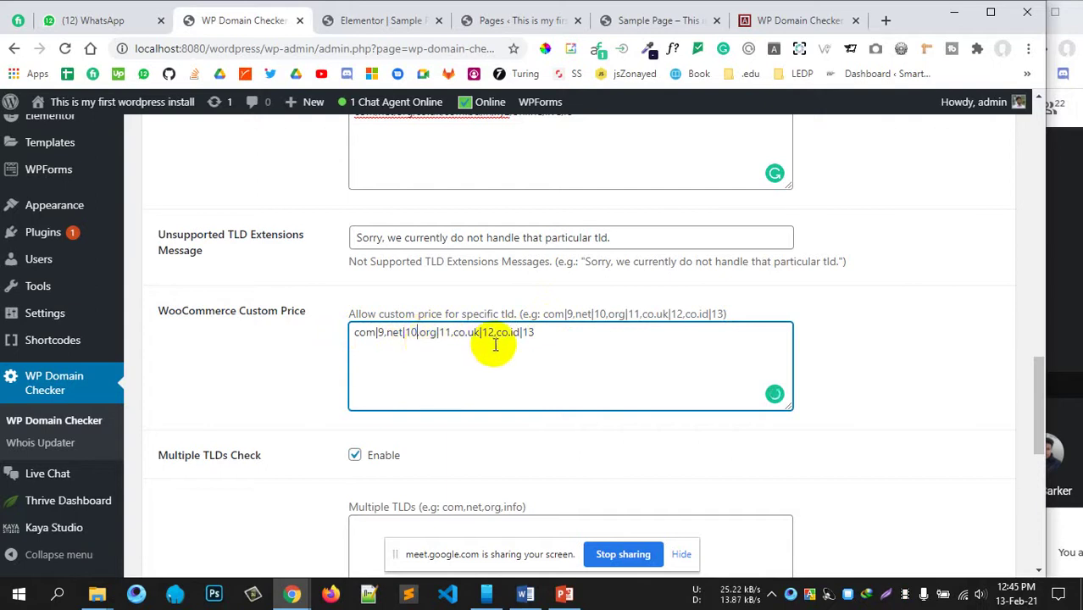
pyautogui.scroll(4, 491, 346)
pyautogui.scroll(-3, 493, 349)
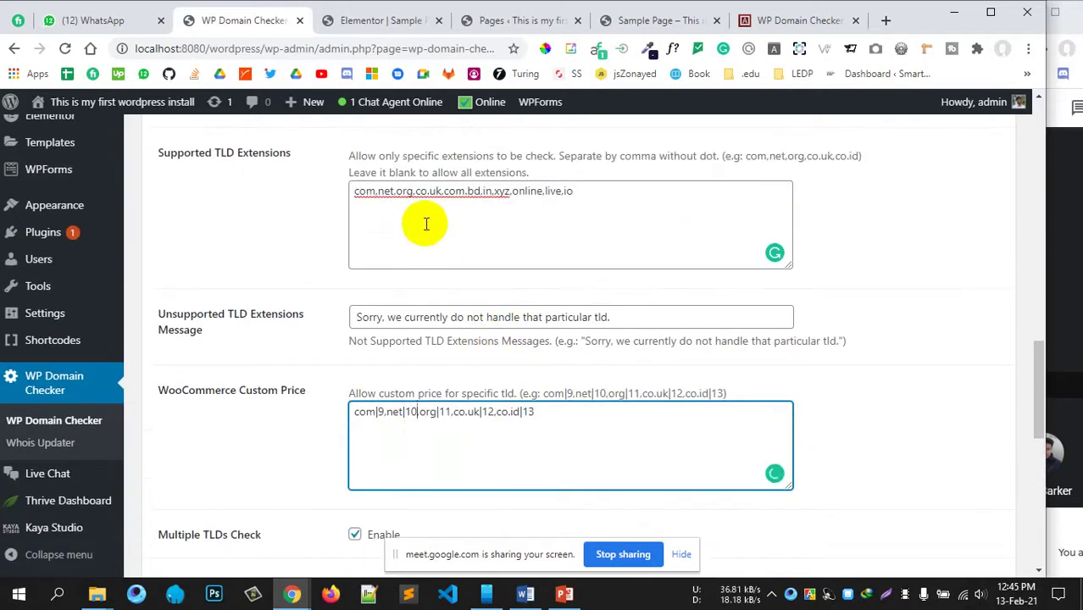
# Step: Edit the price list to com|9.net|10.org|11.co.uk|12.com.bd|13.in|14.online|16.live|20.io|30
pyautogui.click(430, 411)
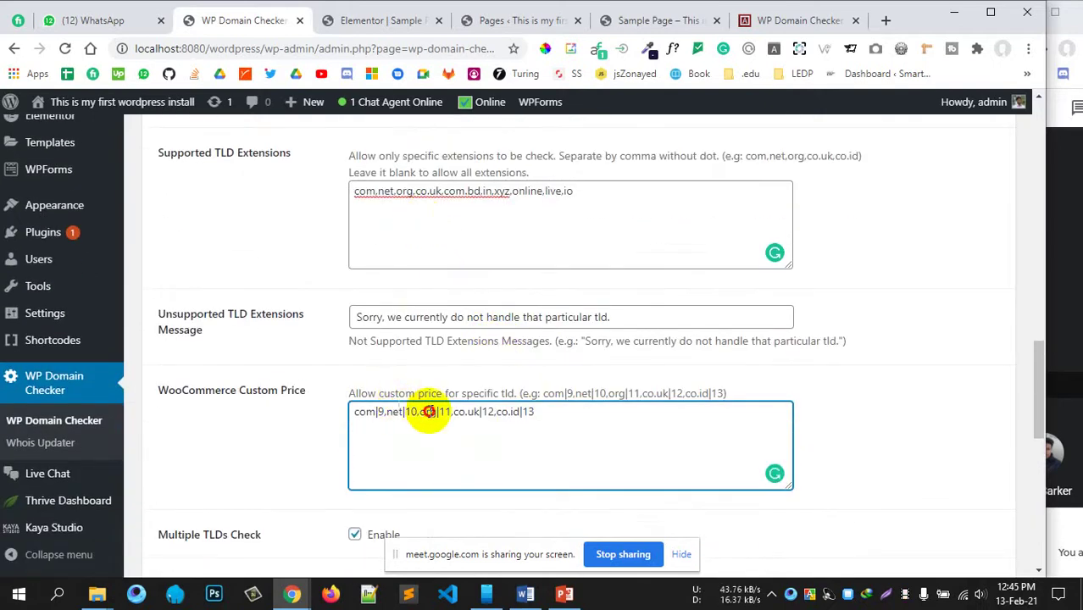
pyautogui.click(497, 412)
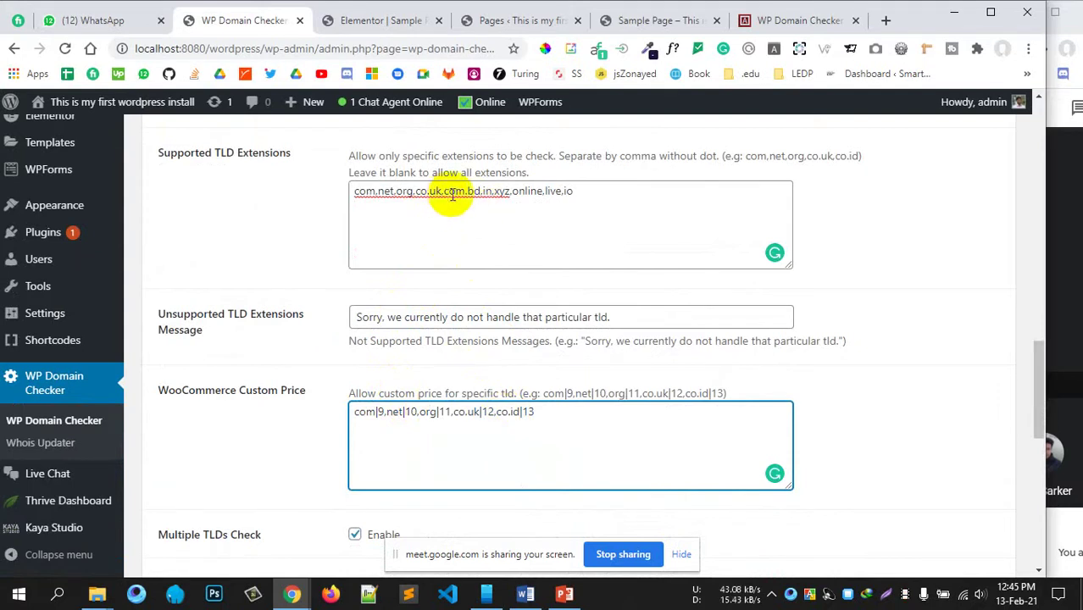
pyautogui.click(520, 411)
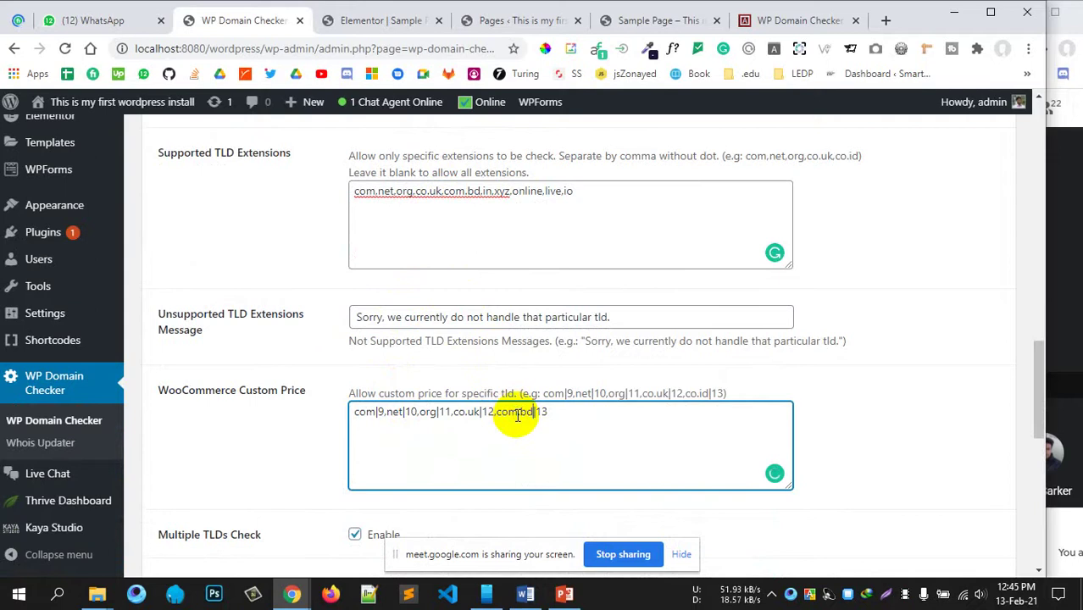
pyautogui.write('.in|14.online|16.live|20.io|30')
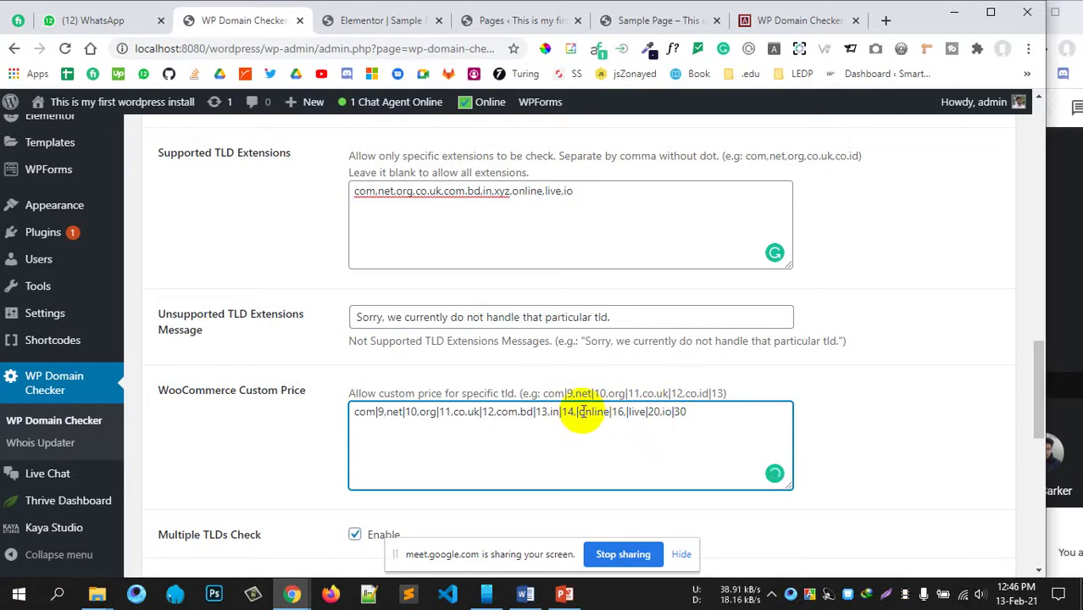
pyautogui.click(578, 412)
pyautogui.press('BackSpace')
pyautogui.press('BackSpace')
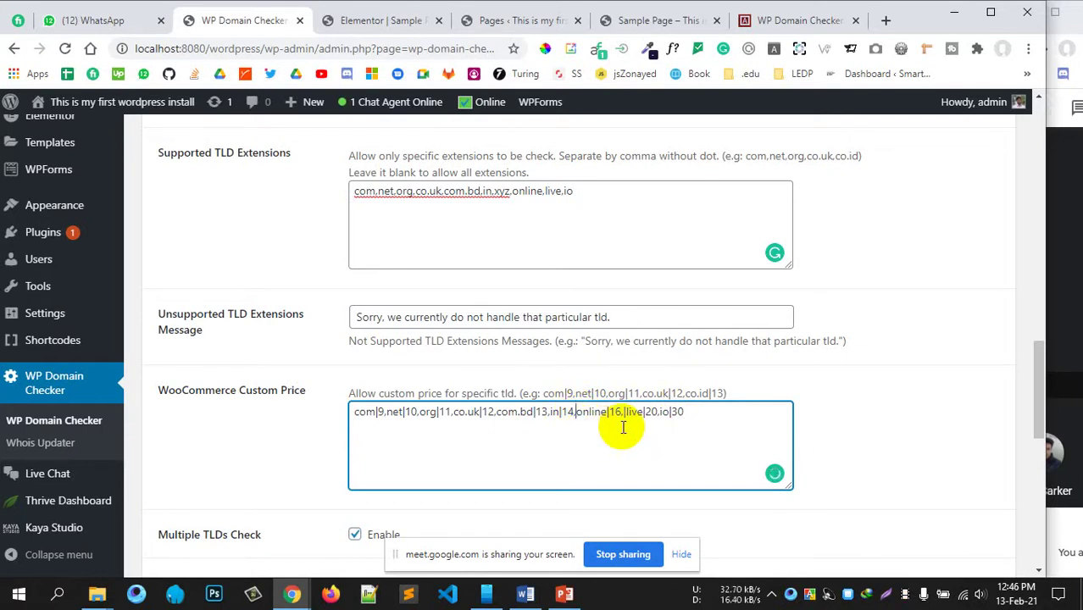
pyautogui.moveTo(549, 412); pyautogui.dragTo(526, 413)
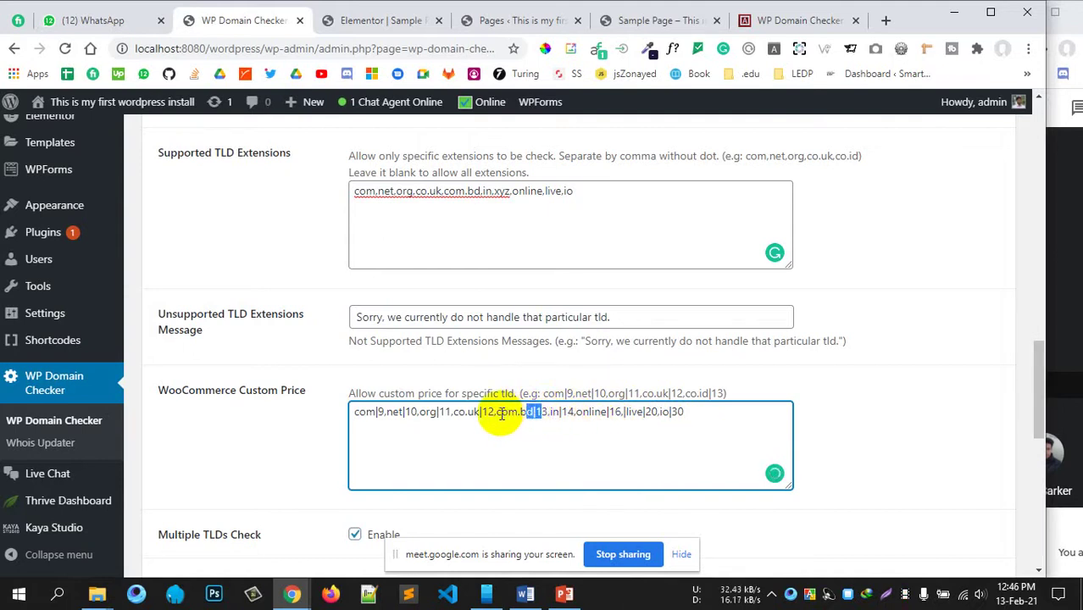
pyautogui.click(442, 412)
pyautogui.scroll(-3, 607, 422)
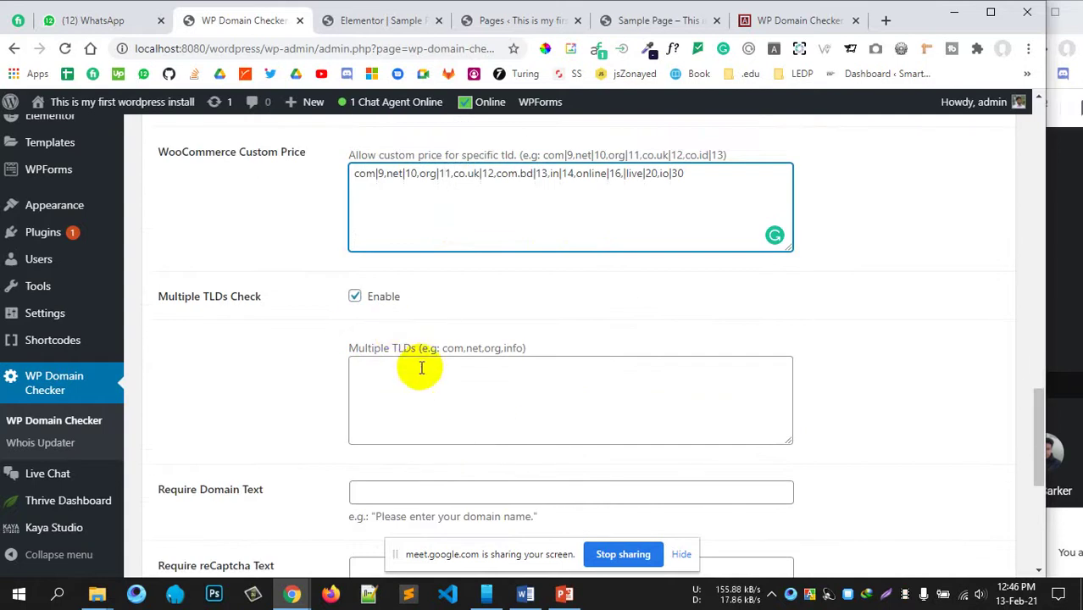
# Step: Copy the Supported TLD Extensions list into the Multiple TLDs box: com.net.org.co.uk.com.bd.in.xyz.online.live.io
pyautogui.click(444, 385)
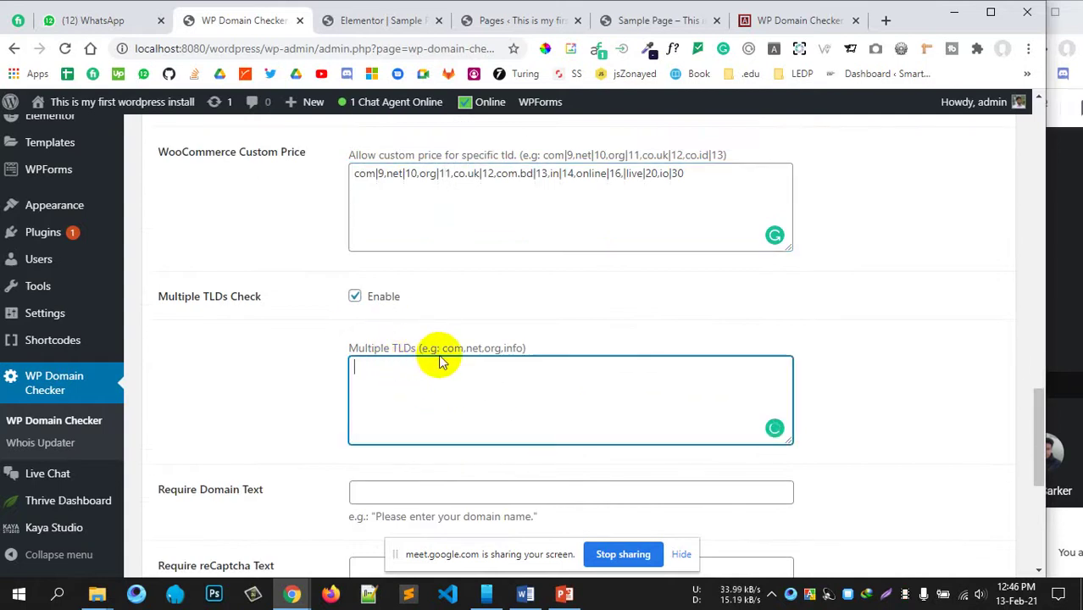
pyautogui.scroll(1, 437, 358)
pyautogui.scroll(3, 418, 443)
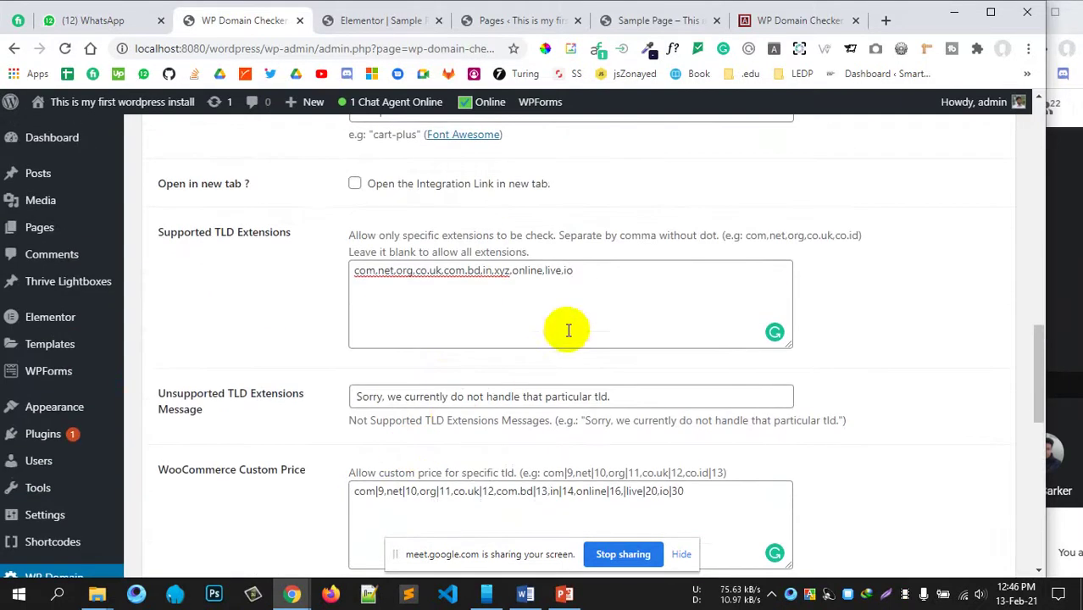
pyautogui.moveTo(591, 272); pyautogui.dragTo(344, 276)
pyautogui.hotkey('ctrl', 'c')
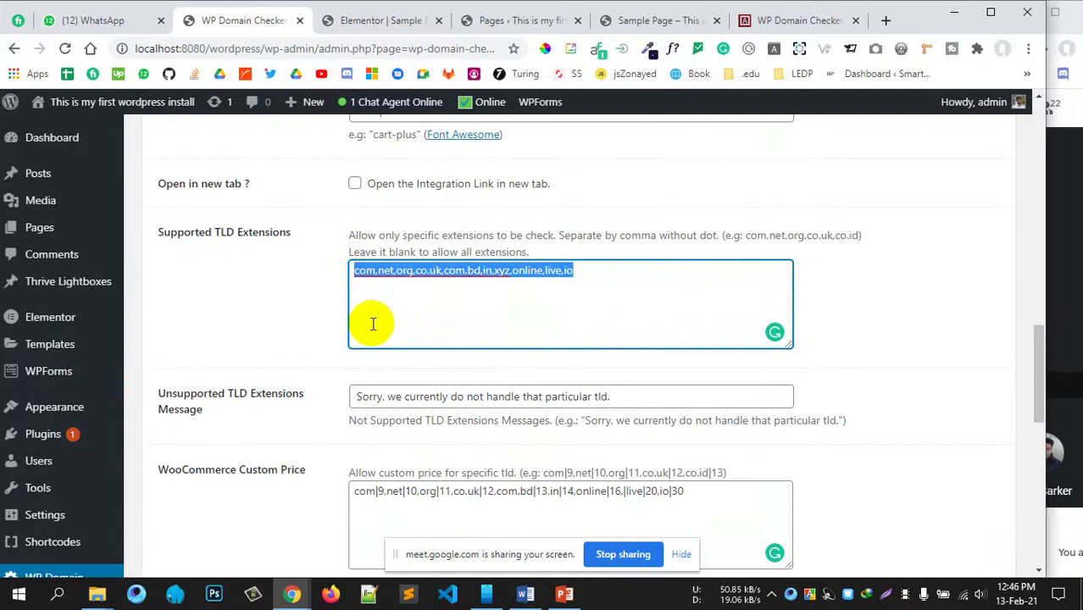
pyautogui.scroll(-5, 416, 363)
pyautogui.click(410, 307)
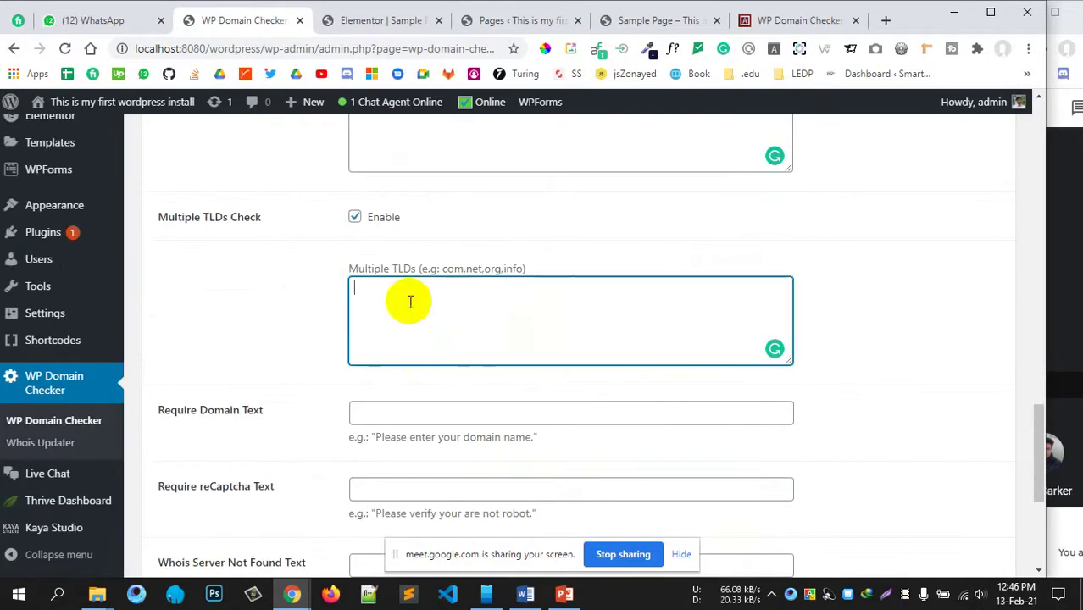
pyautogui.hotkey('ctrl', 'v')
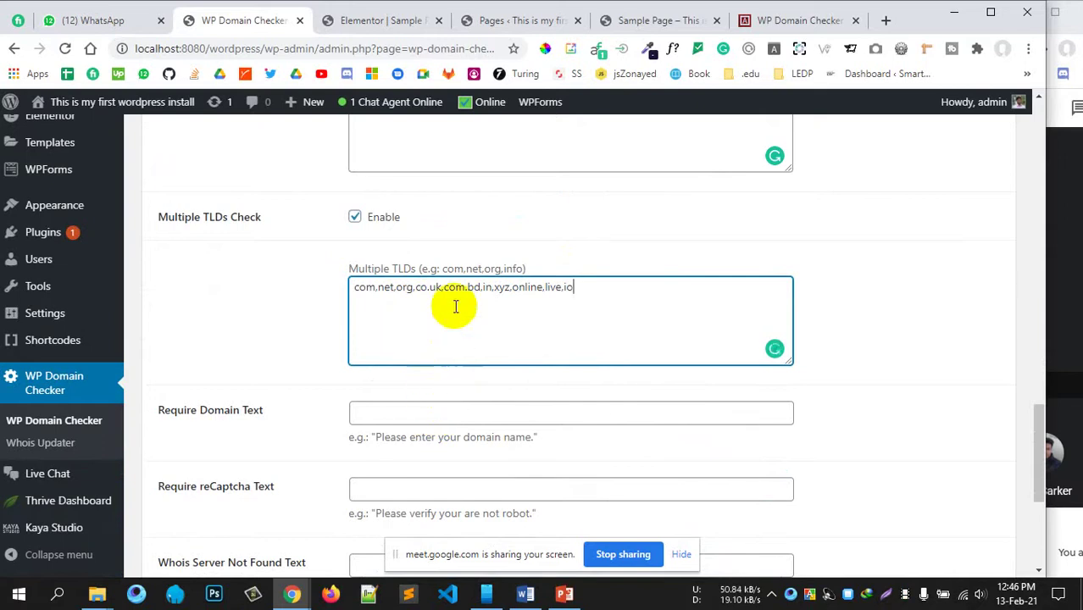
# Step: Save the domain checker settings
pyautogui.scroll(-1, 326, 366)
pyautogui.scroll(-5, 327, 366)
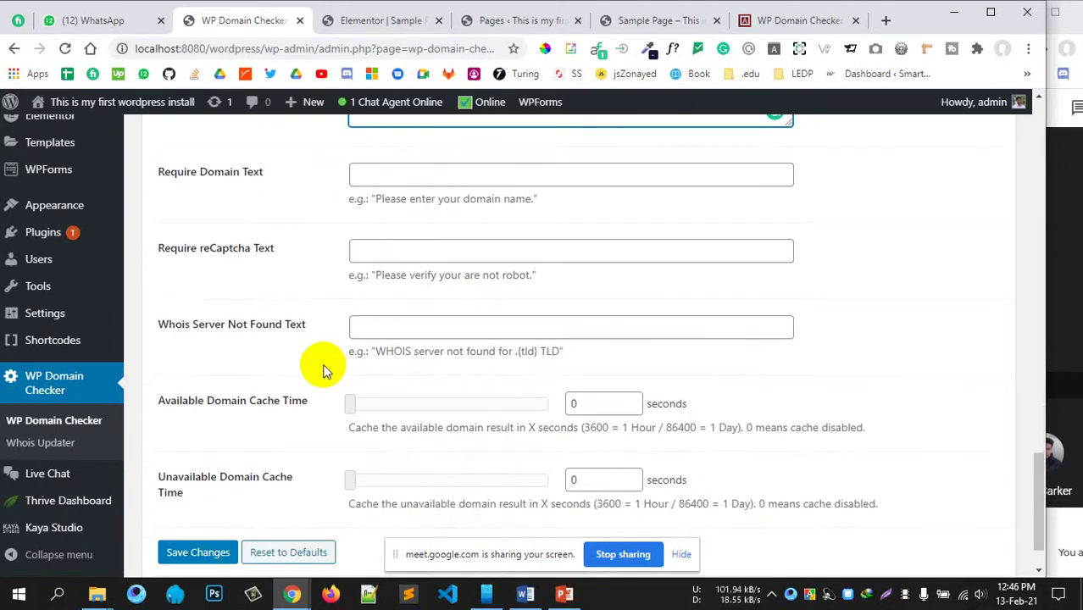
pyautogui.click(210, 488)
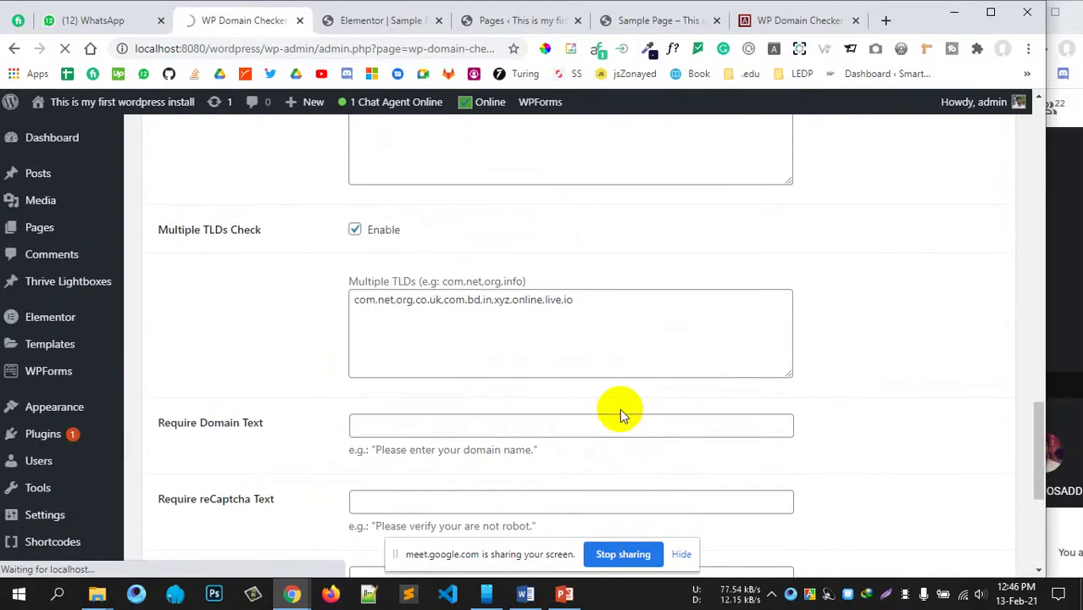
pyautogui.scroll(3, 627, 386)
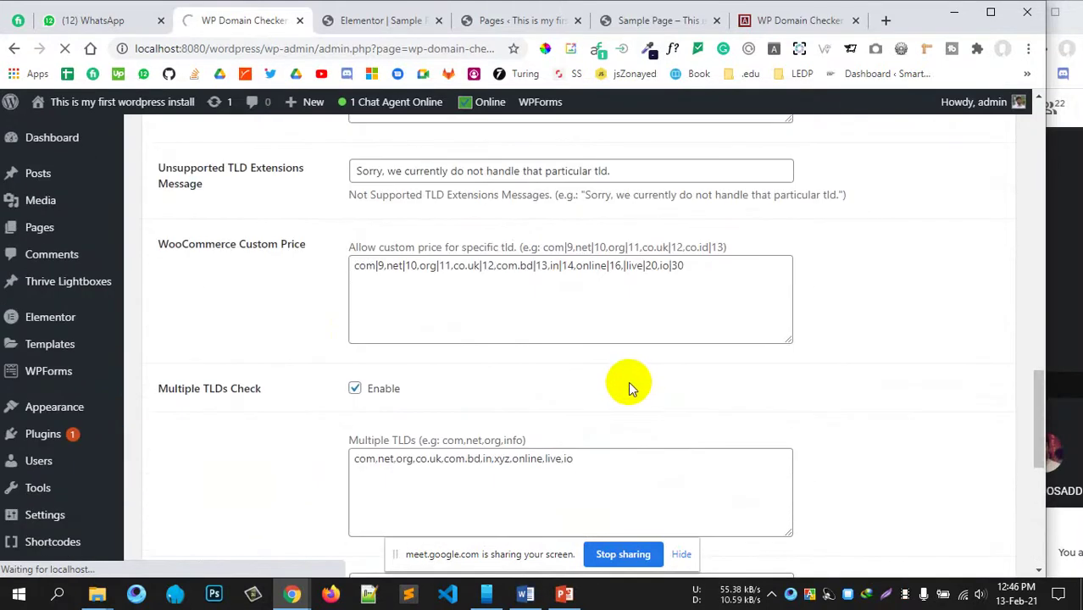
pyautogui.scroll(2, 627, 385)
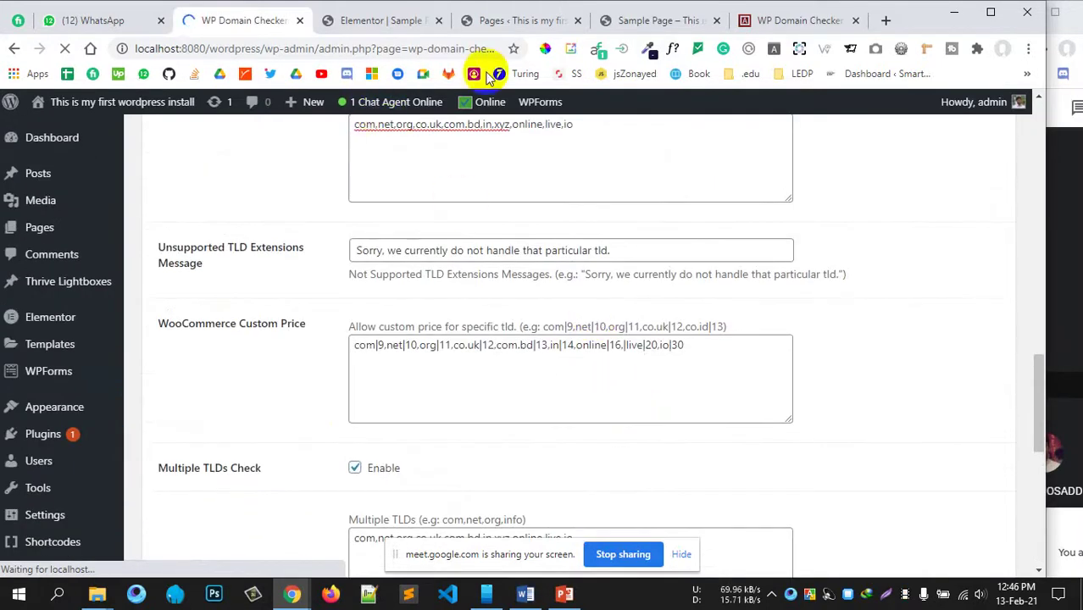
# Step: Reload the Sample Page and search its domain checker for hojoborolo
pyautogui.click(516, 25)
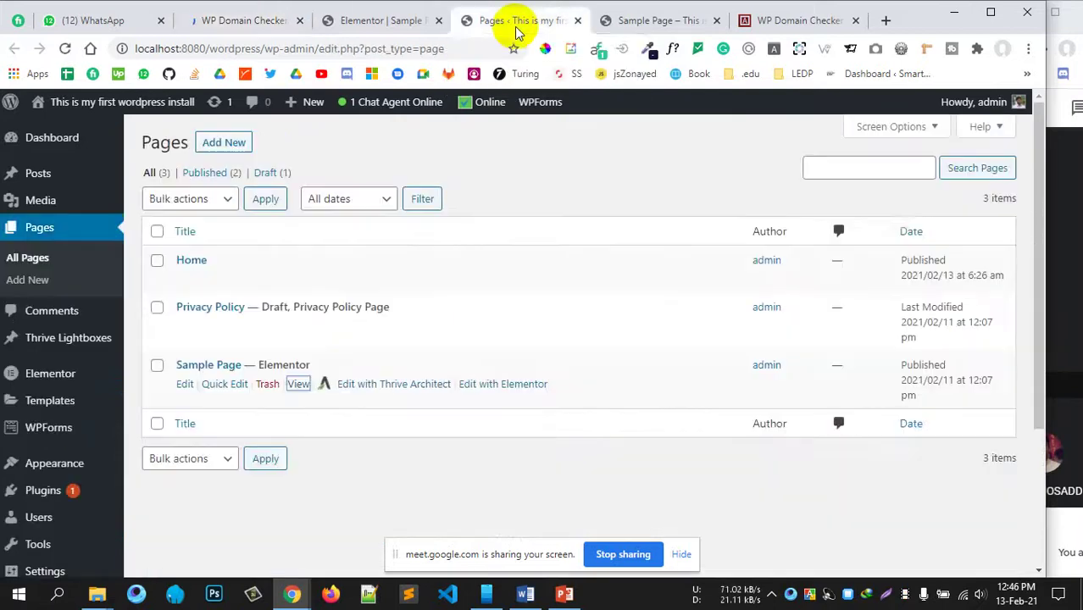
pyautogui.click(603, 20)
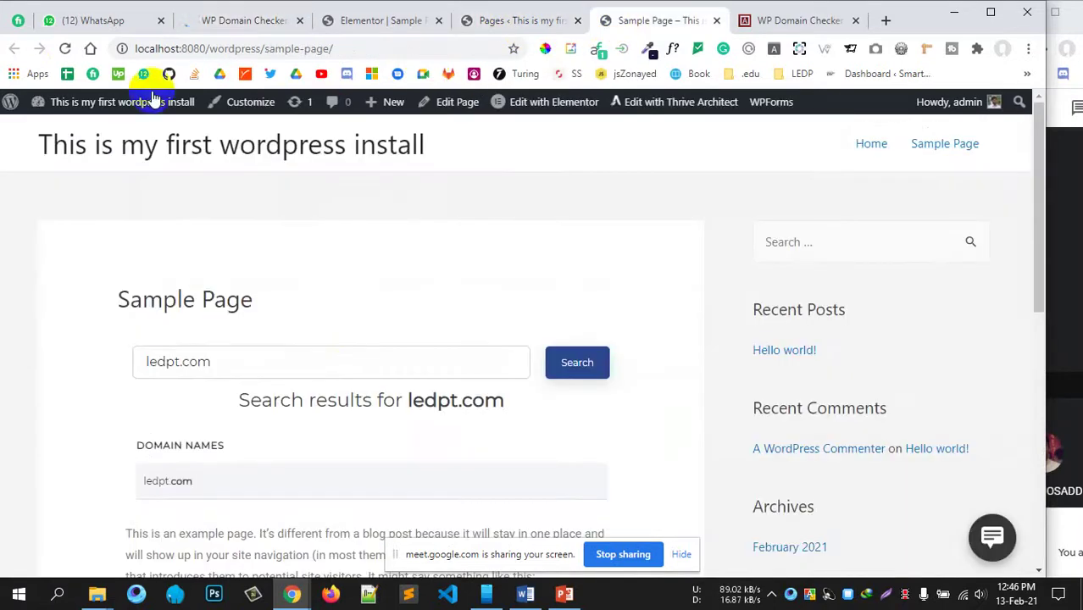
pyautogui.click(66, 48)
pyautogui.click(242, 21)
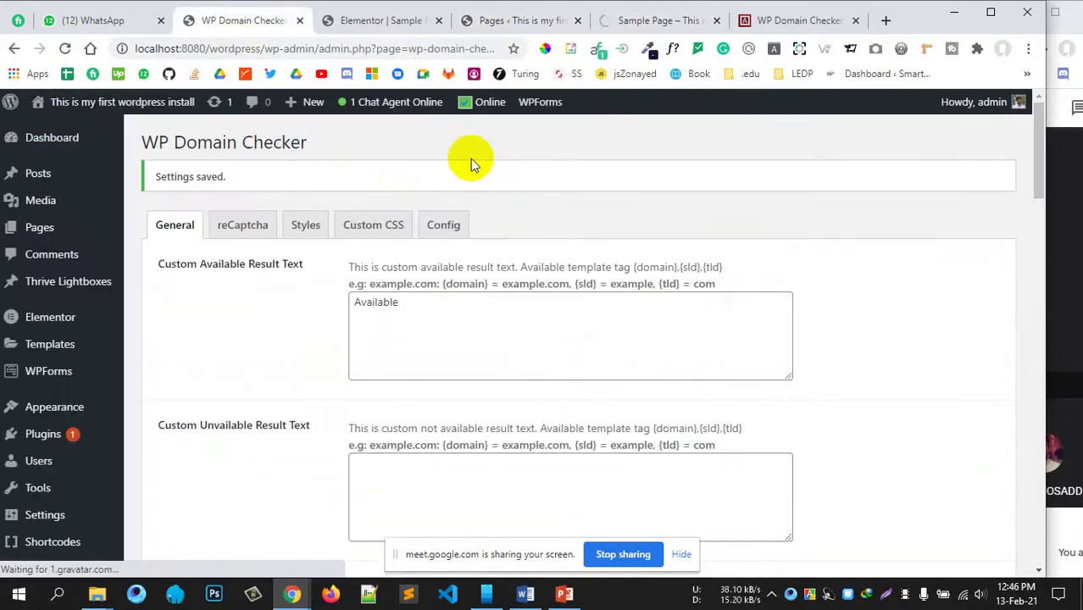
pyautogui.click(652, 21)
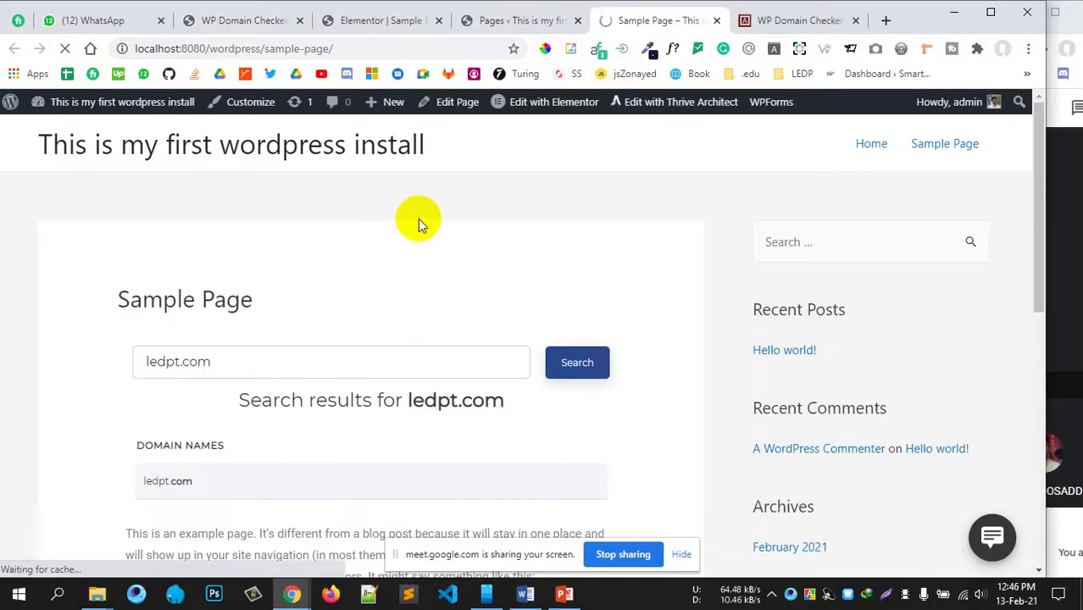
pyautogui.scroll(-1, 411, 237)
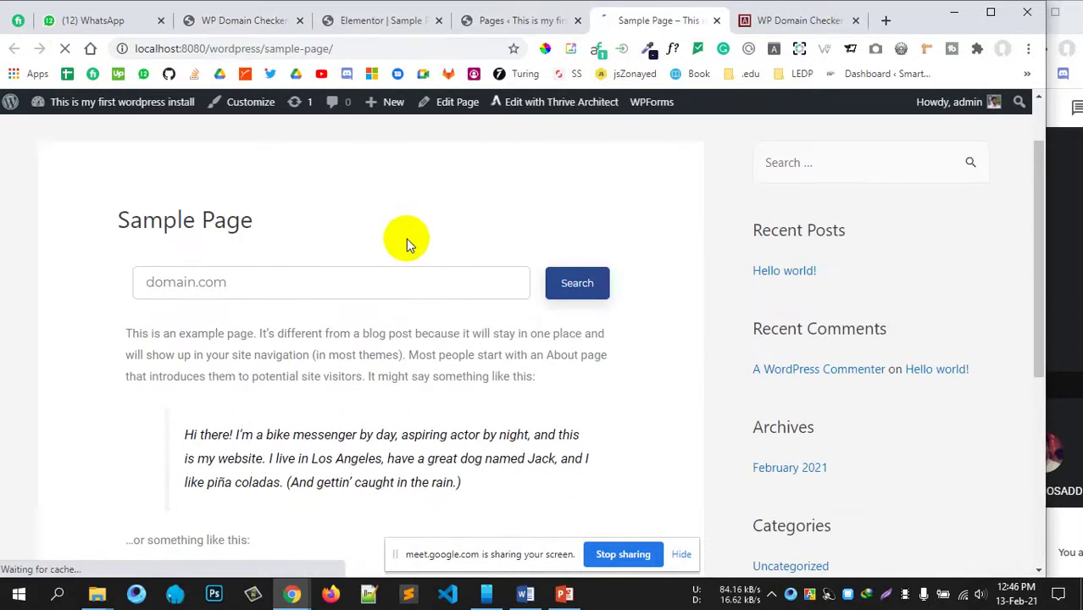
pyautogui.click(253, 283)
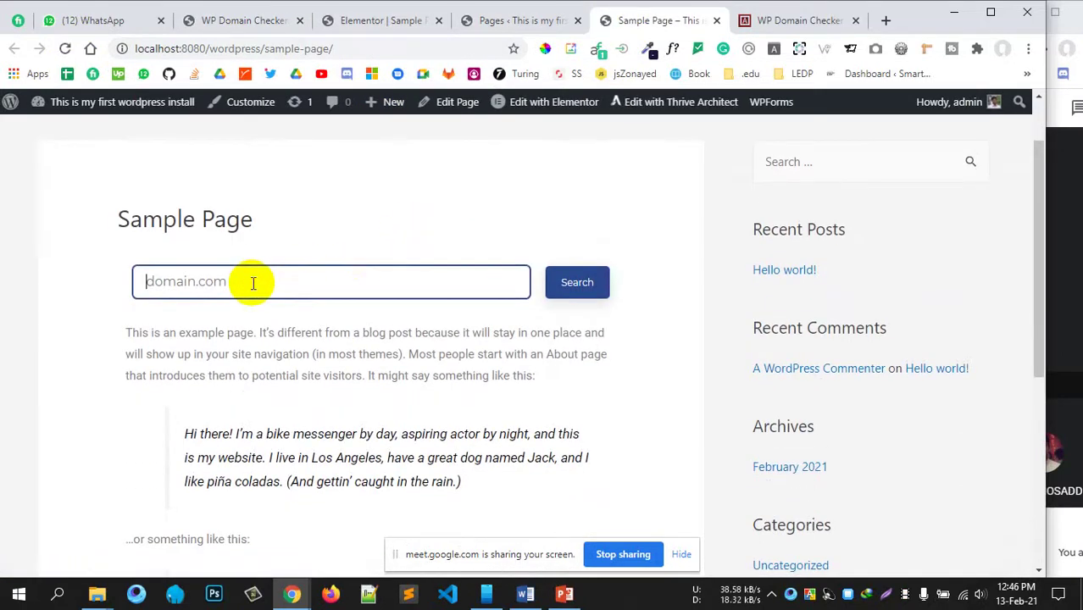
pyautogui.write('hojoborolo')
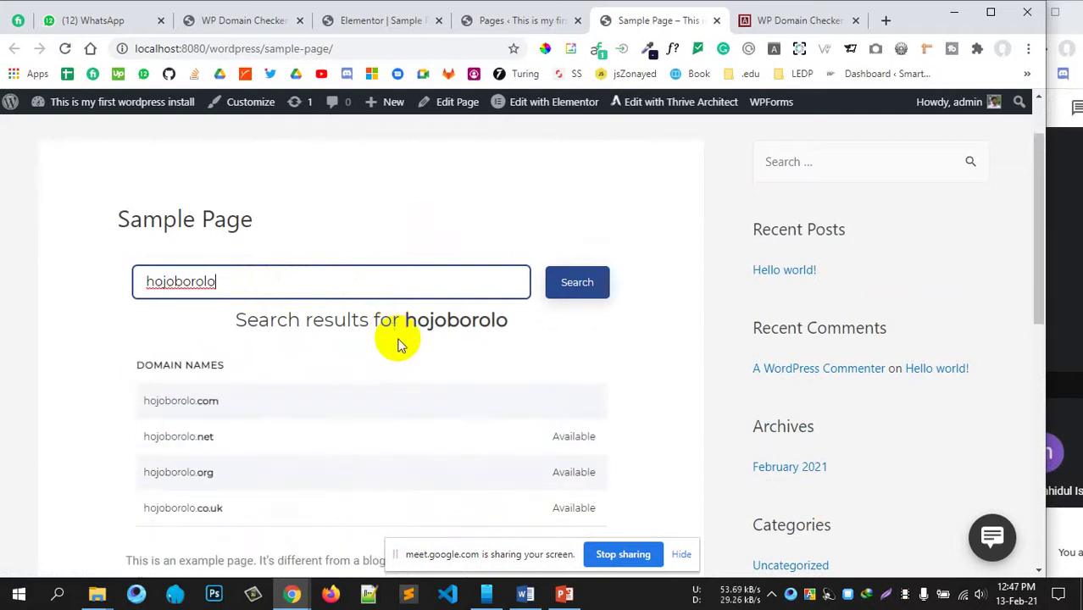
# Step: Review the hojoborolo results for .com, .net, .org, .co.uk and .in through .live
pyautogui.scroll(-2, 401, 343)
pyautogui.doubleClick(208, 241)
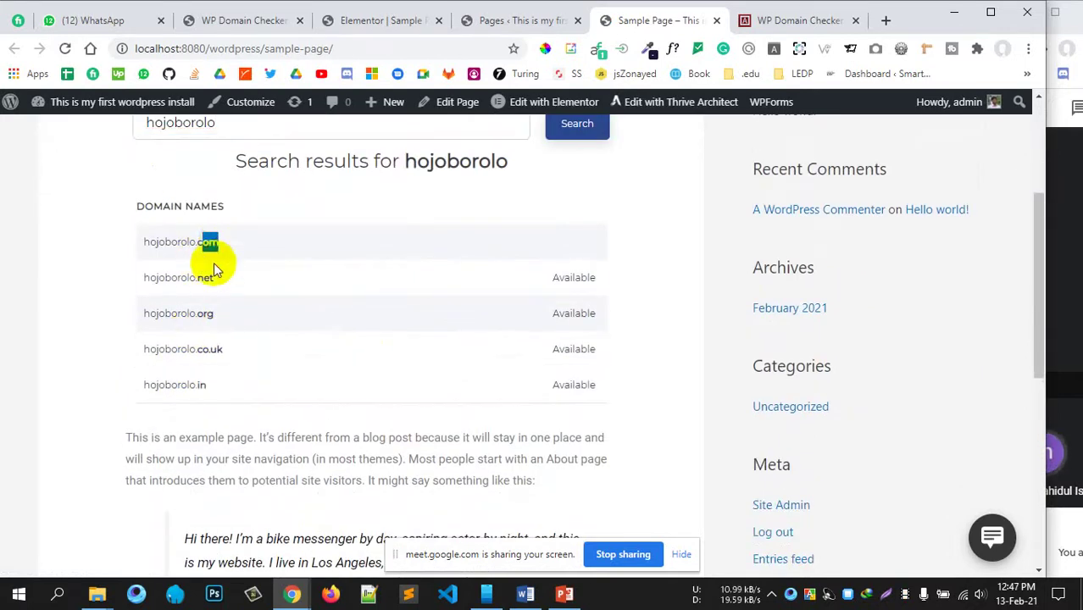
pyautogui.doubleClick(206, 277)
pyautogui.doubleClick(205, 314)
pyautogui.doubleClick(210, 352)
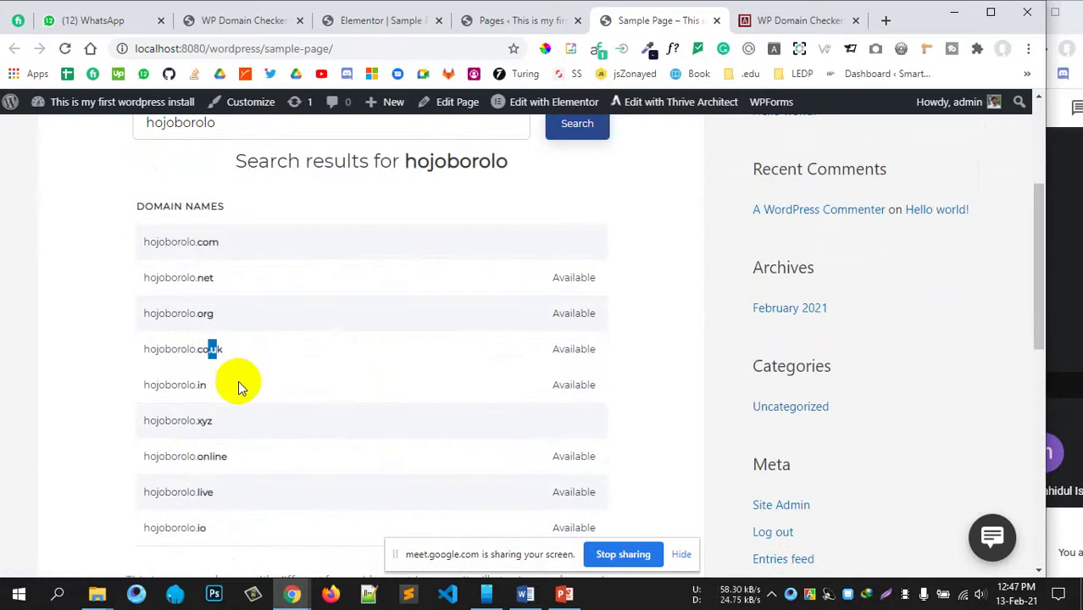
pyautogui.scroll(-1, 239, 382)
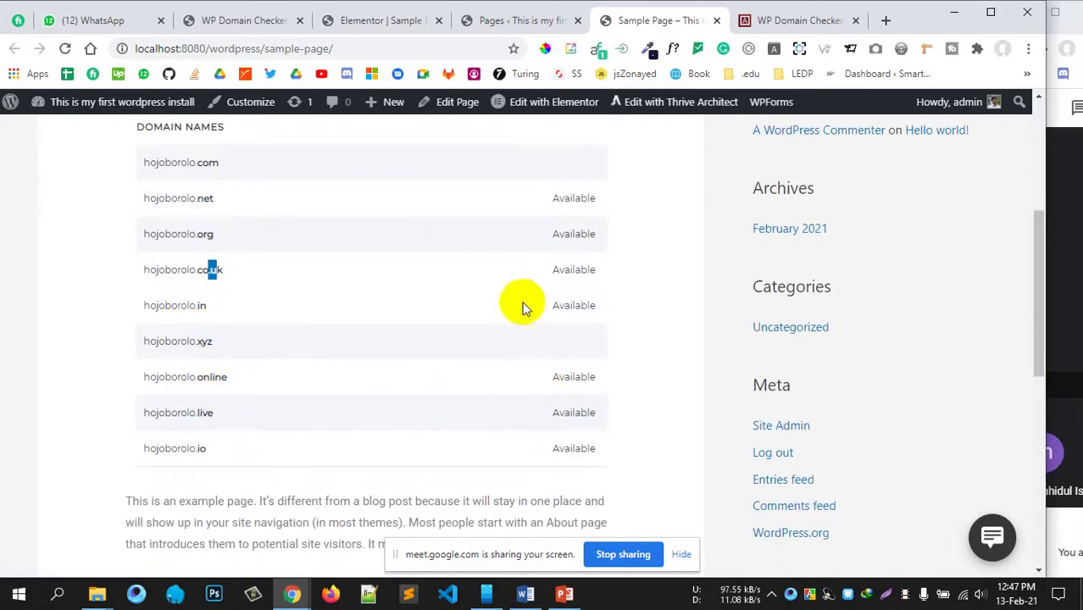
pyautogui.moveTo(558, 269); pyautogui.dragTo(575, 233)
pyautogui.moveTo(553, 199); pyautogui.dragTo(587, 201)
pyautogui.moveTo(560, 343); pyautogui.dragTo(588, 437)
pyautogui.scroll(-1, 576, 466)
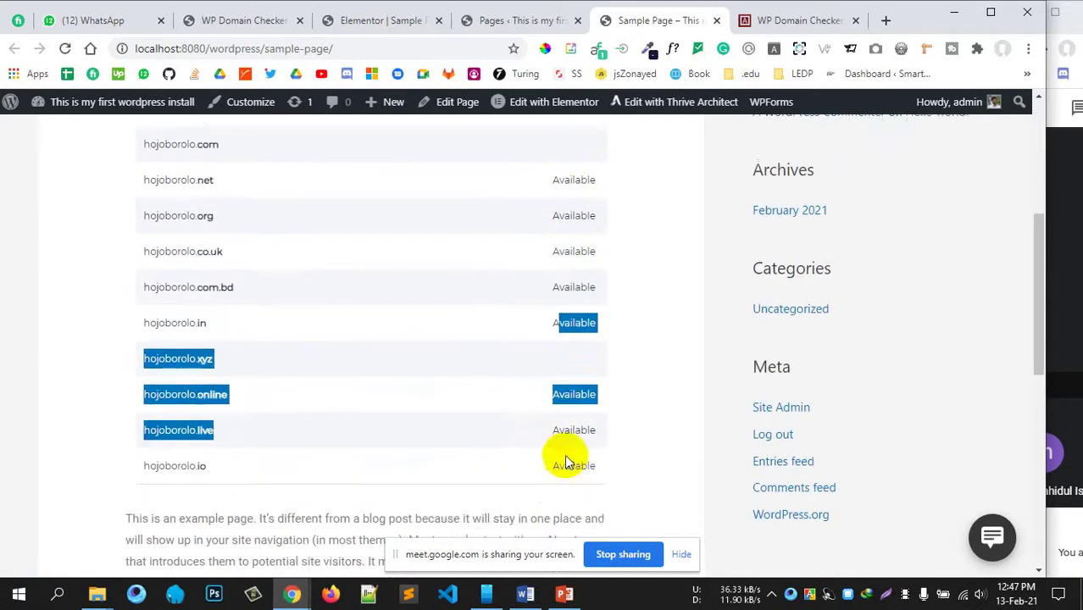
pyautogui.scroll(2, 550, 441)
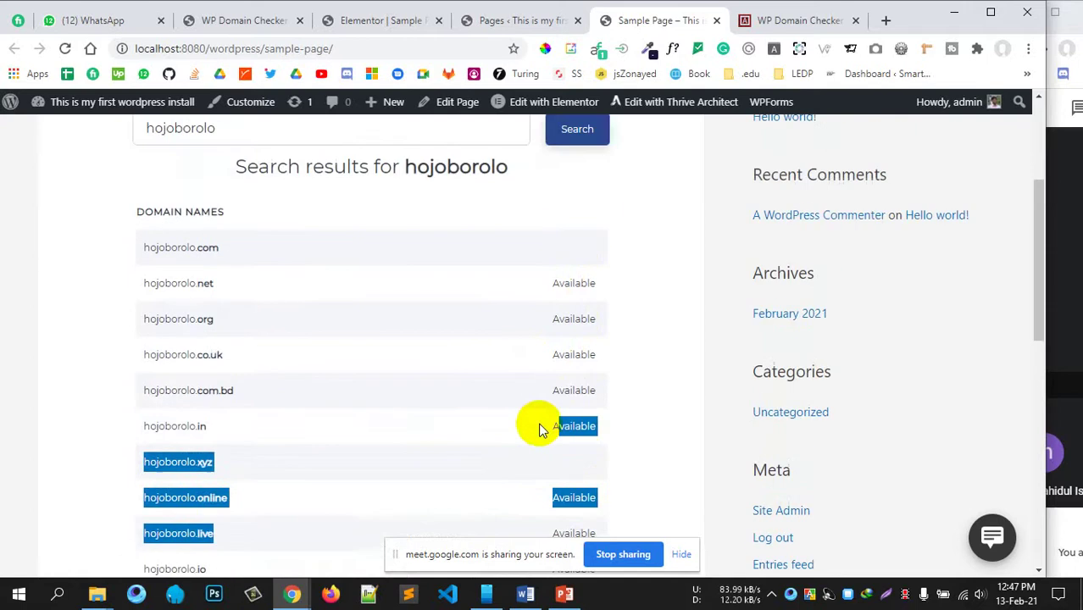
# Step: Set the domain checker integration to Woocommerce
pyautogui.click(254, 20)
pyautogui.scroll(-10, 381, 381)
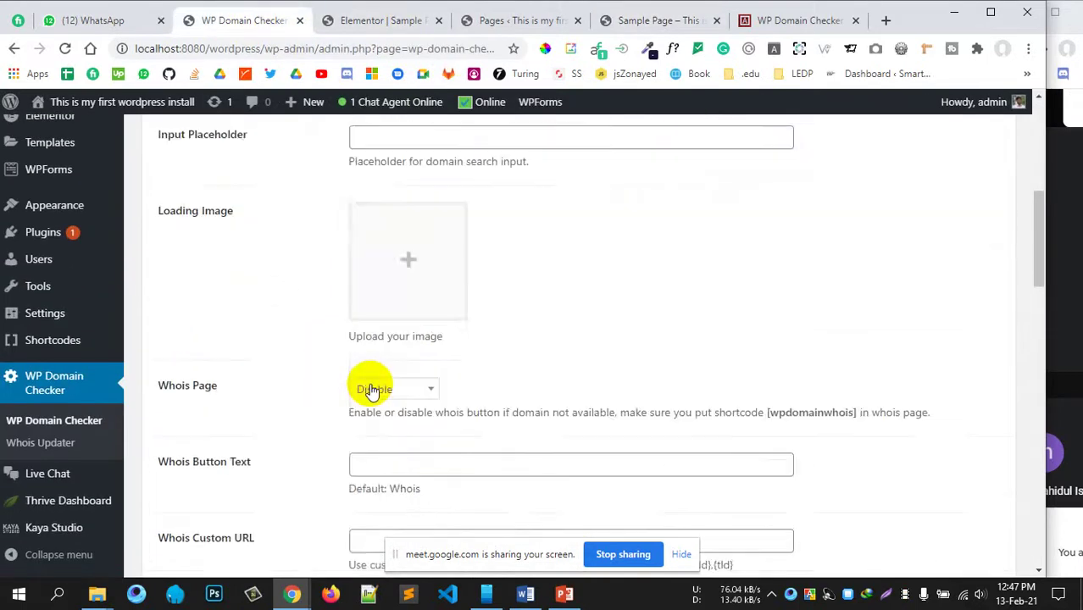
pyautogui.scroll(-2, 365, 329)
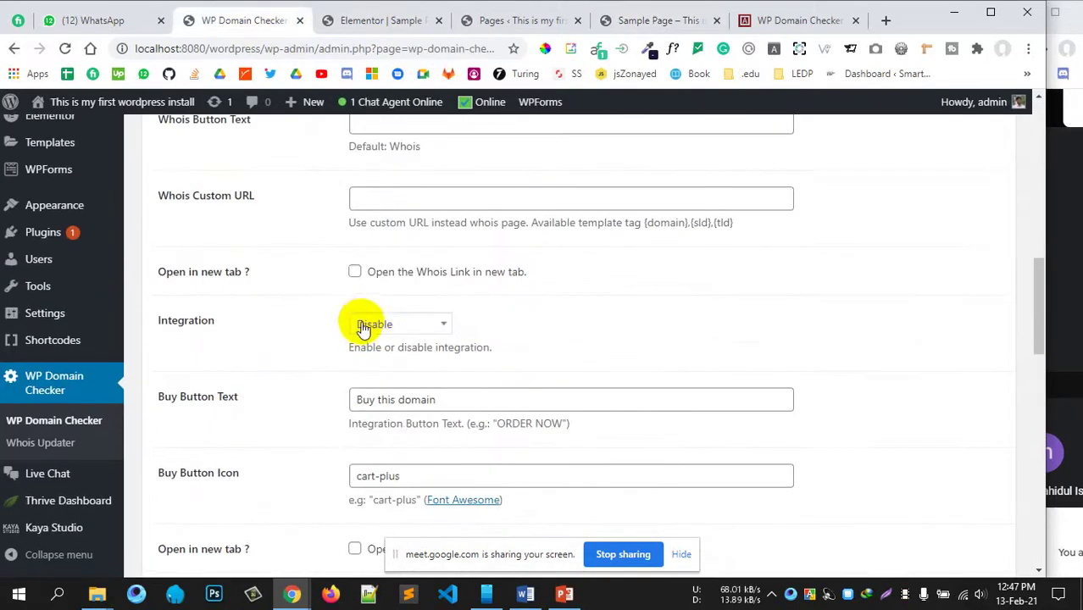
pyautogui.scroll(-1, 487, 329)
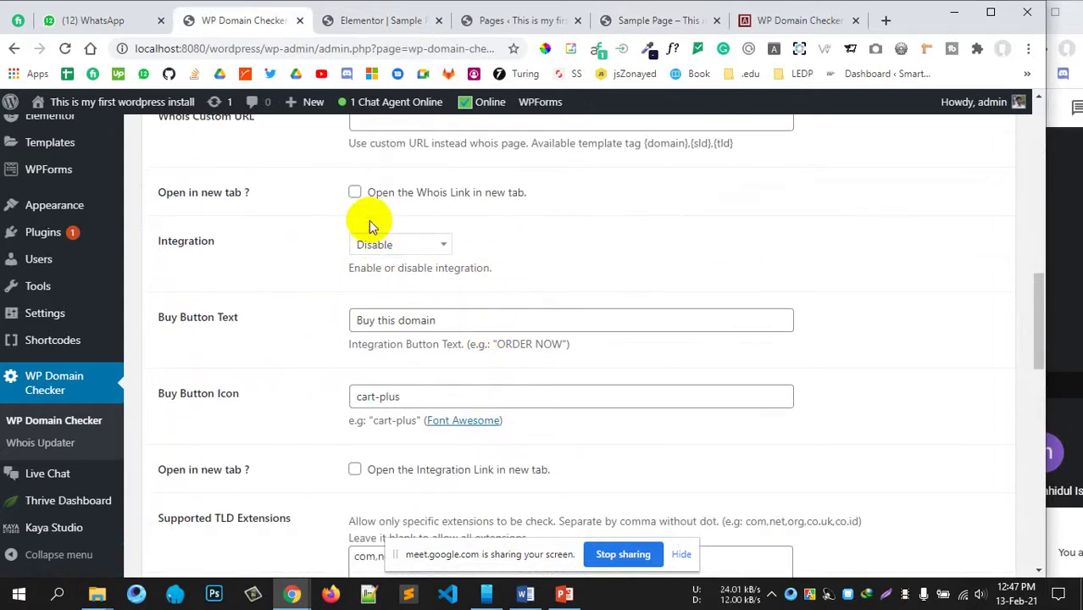
pyautogui.click(382, 254)
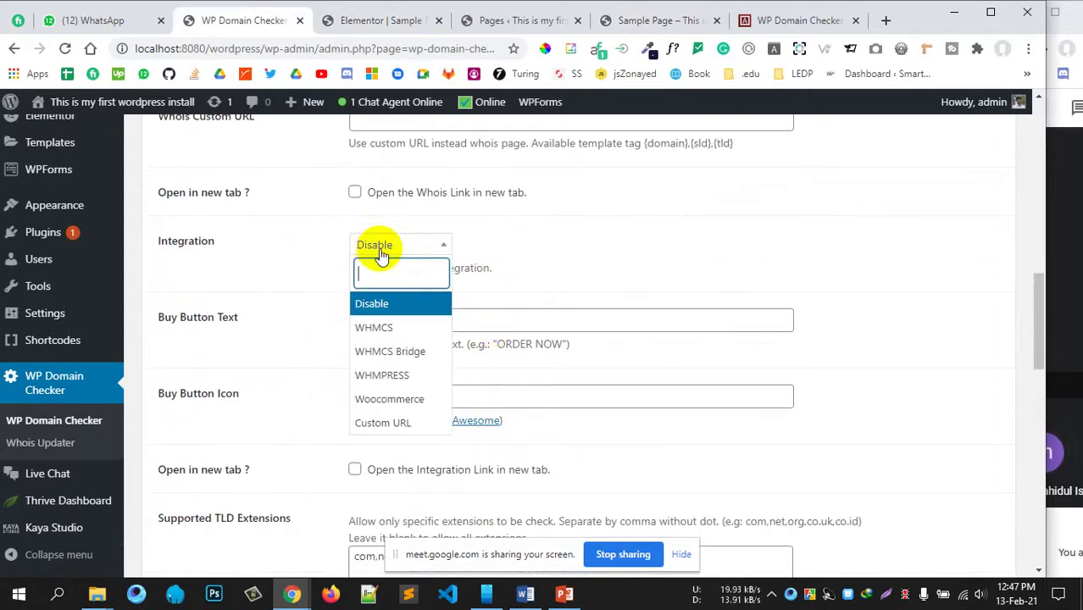
pyautogui.click(394, 403)
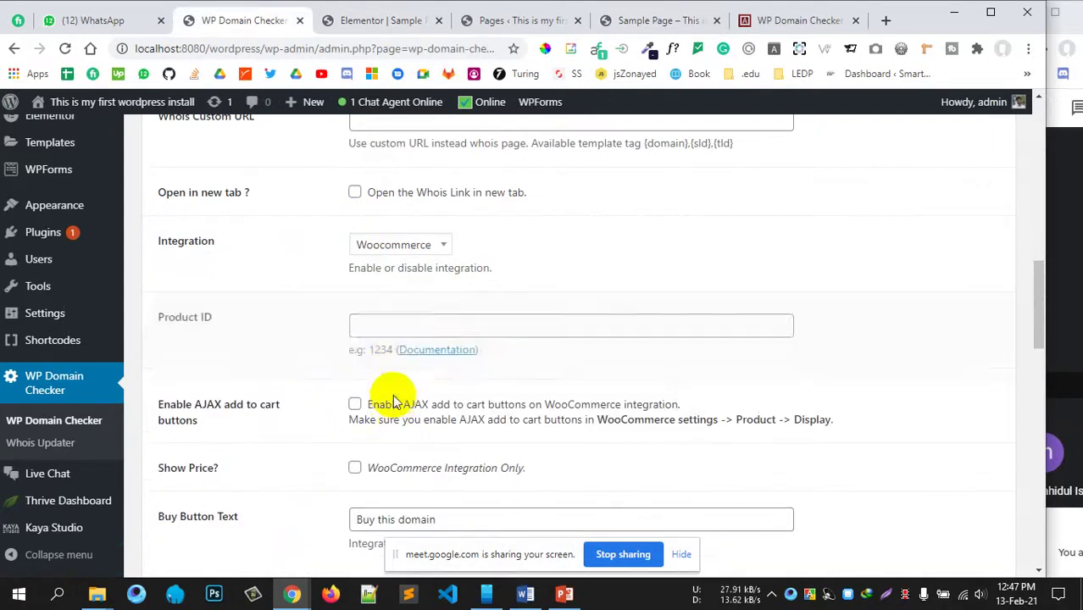
pyautogui.click(385, 317)
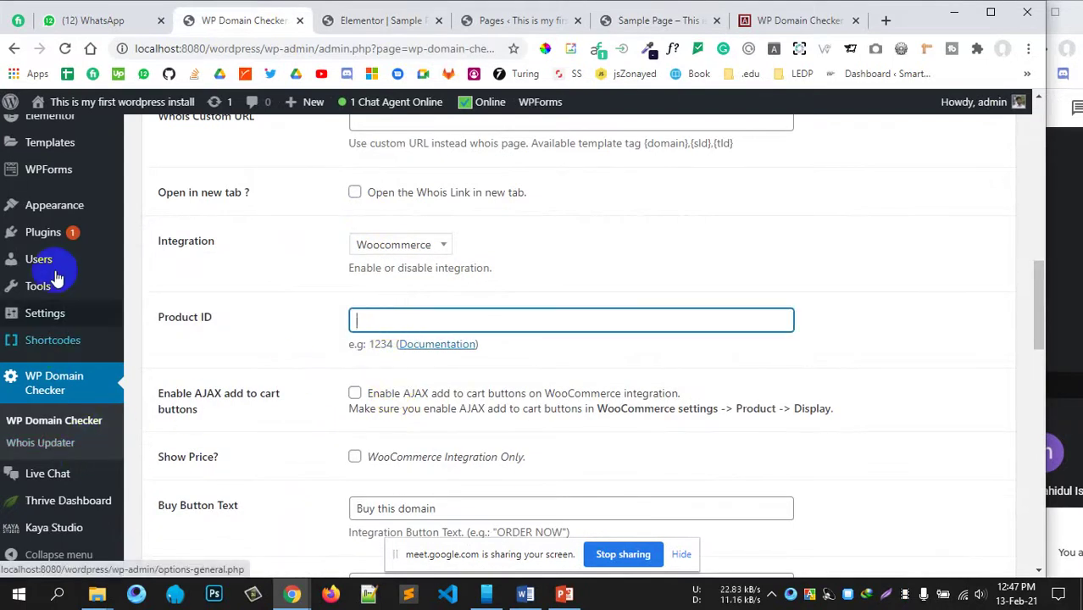
# Step: Check the Product ID field against its example value 1234
pyautogui.scroll(1, 53, 234)
pyautogui.moveTo(53, 234)
pyautogui.scroll(2, 53, 234)
pyautogui.scroll(-4, 92, 272)
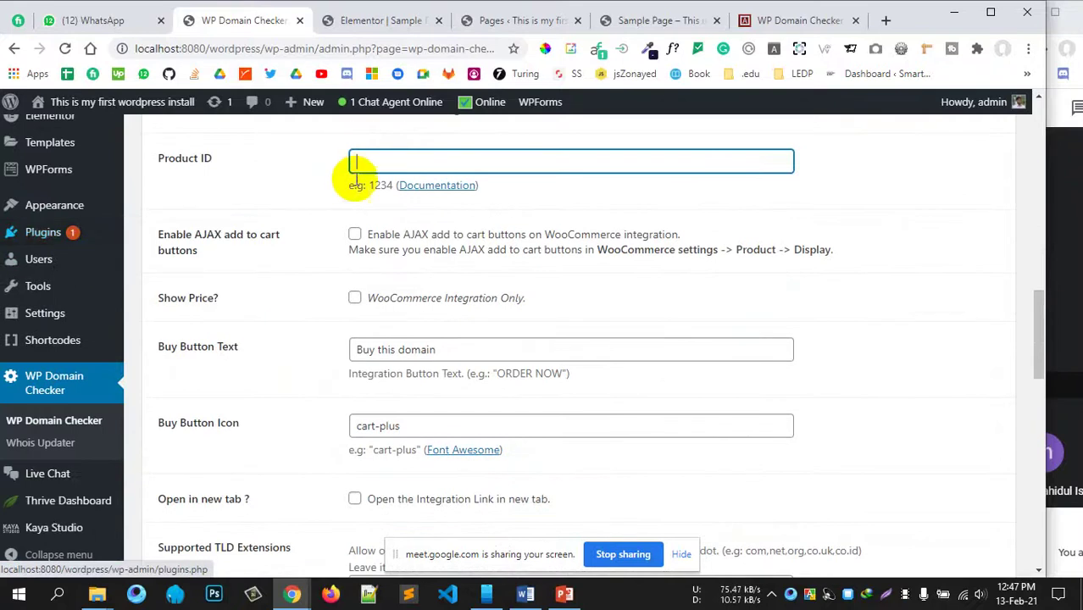
pyautogui.click(387, 186)
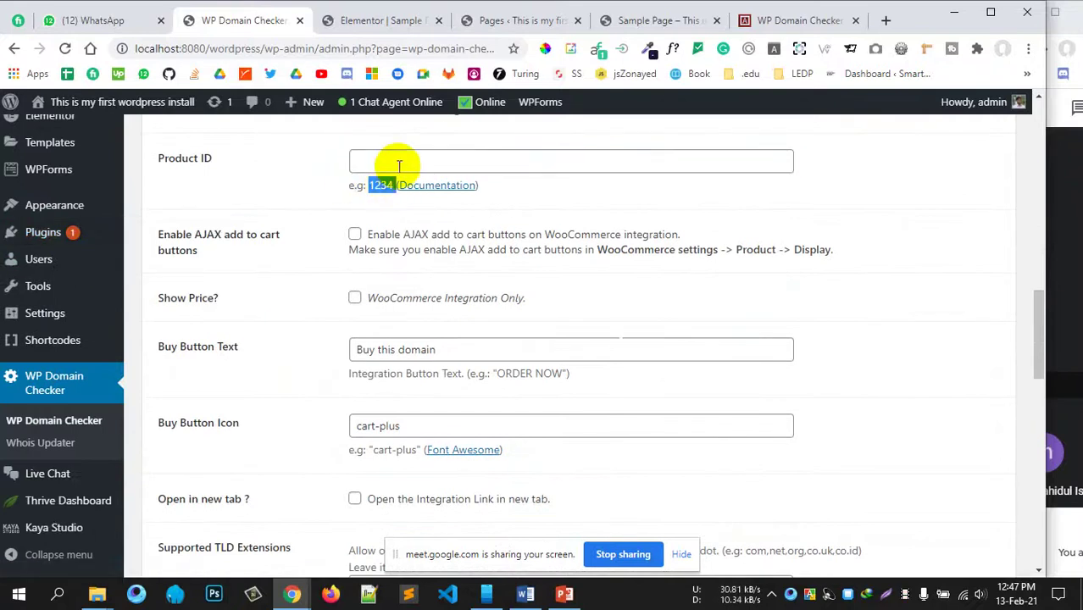
pyautogui.click(398, 164)
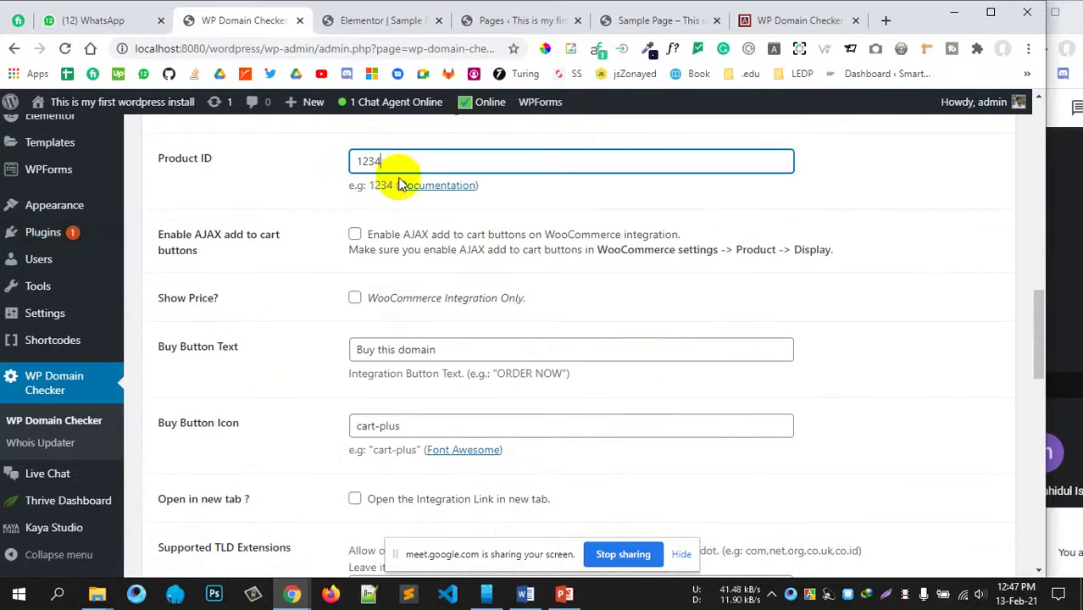
pyautogui.click(488, 225)
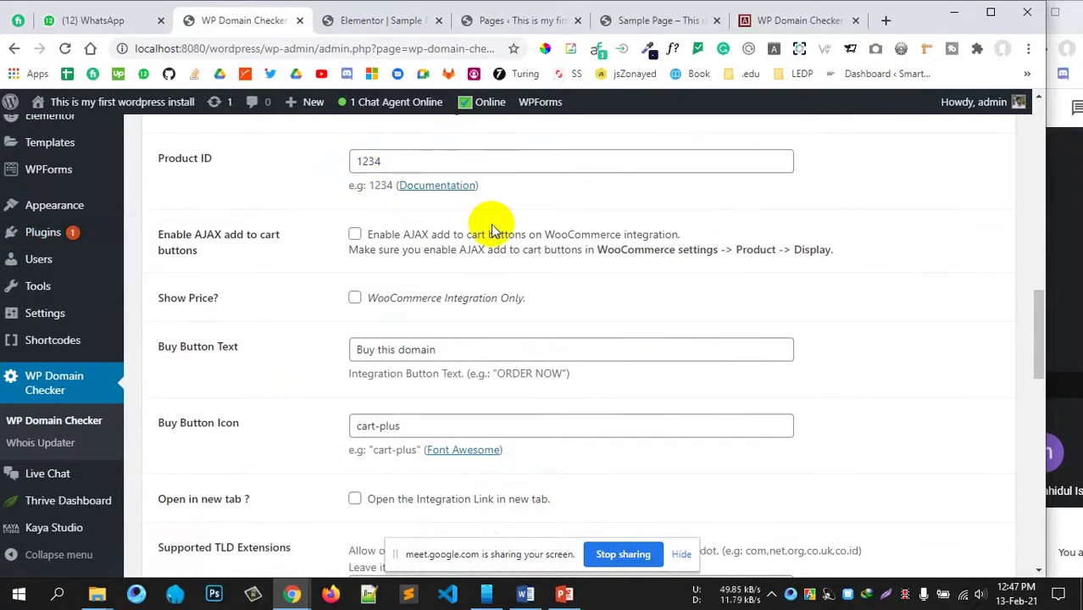
# Step: Enable AJAX add to cart buttons and Show Price
pyautogui.click(354, 235)
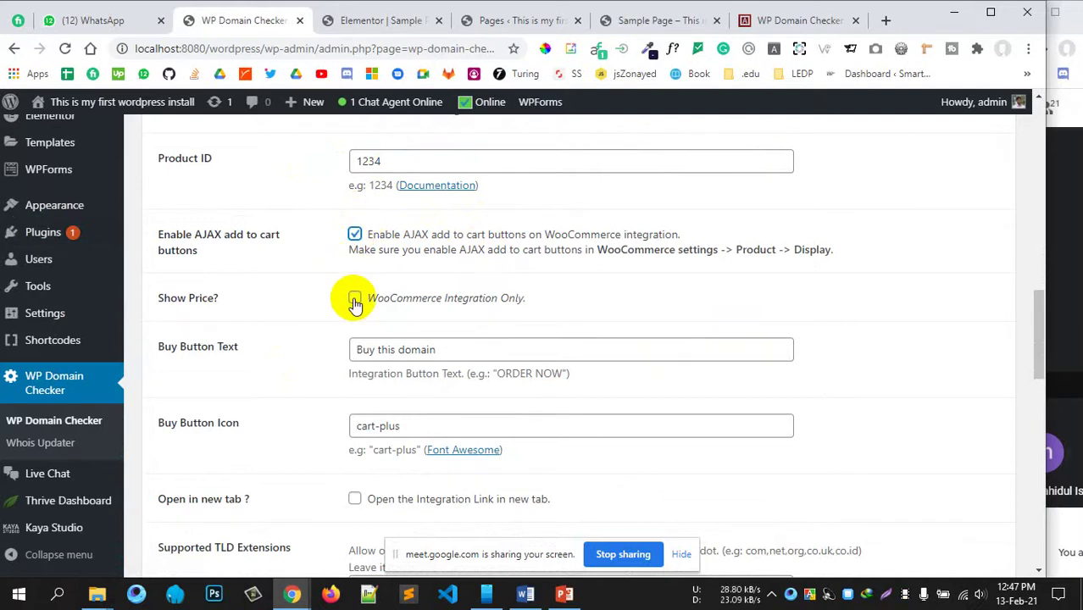
pyautogui.scroll(-4, 504, 310)
pyautogui.scroll(4, 504, 310)
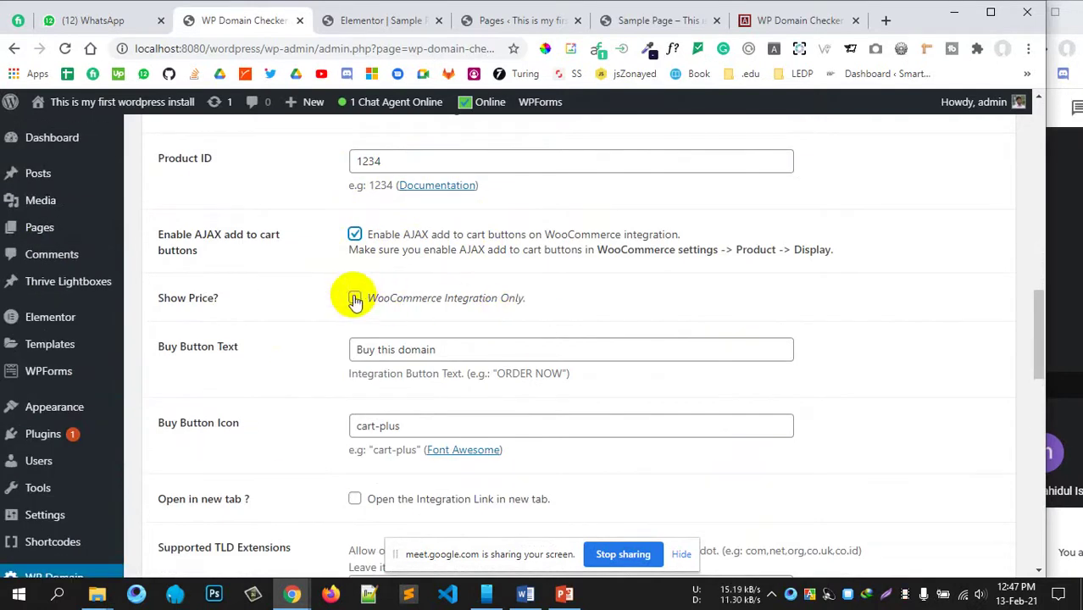
pyautogui.click(355, 299)
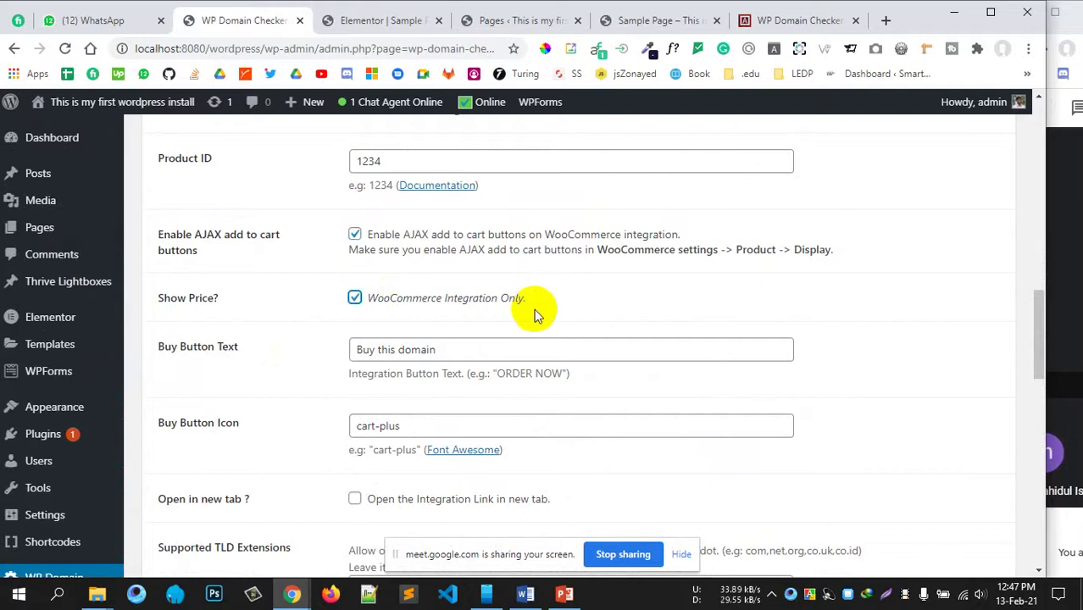
# Step: Save the domain checker settings
pyautogui.scroll(-2, 534, 310)
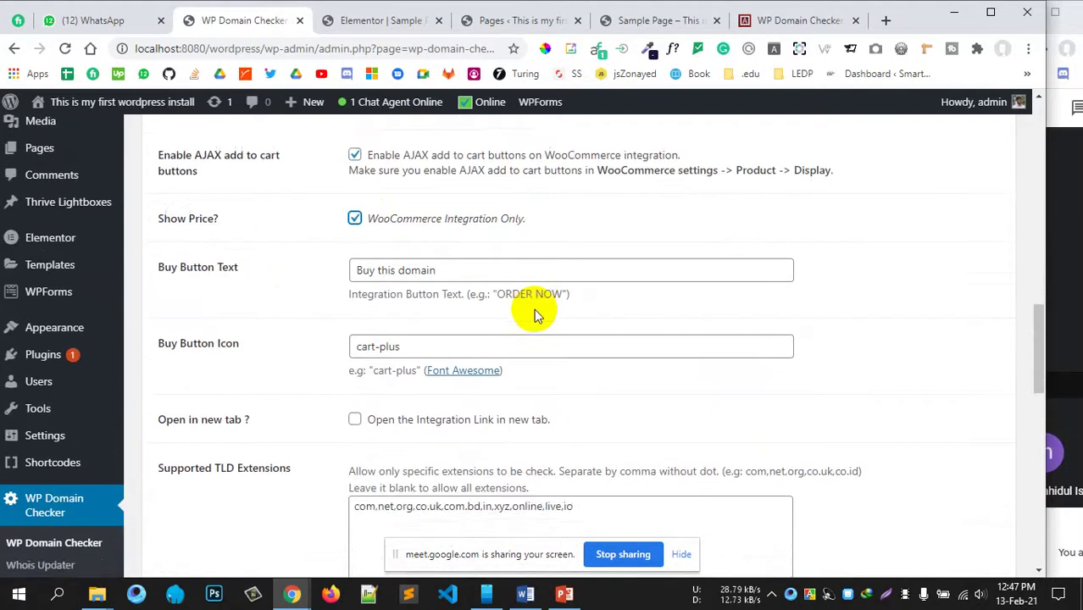
pyautogui.scroll(-2, 533, 316)
pyautogui.scroll(-2, 536, 310)
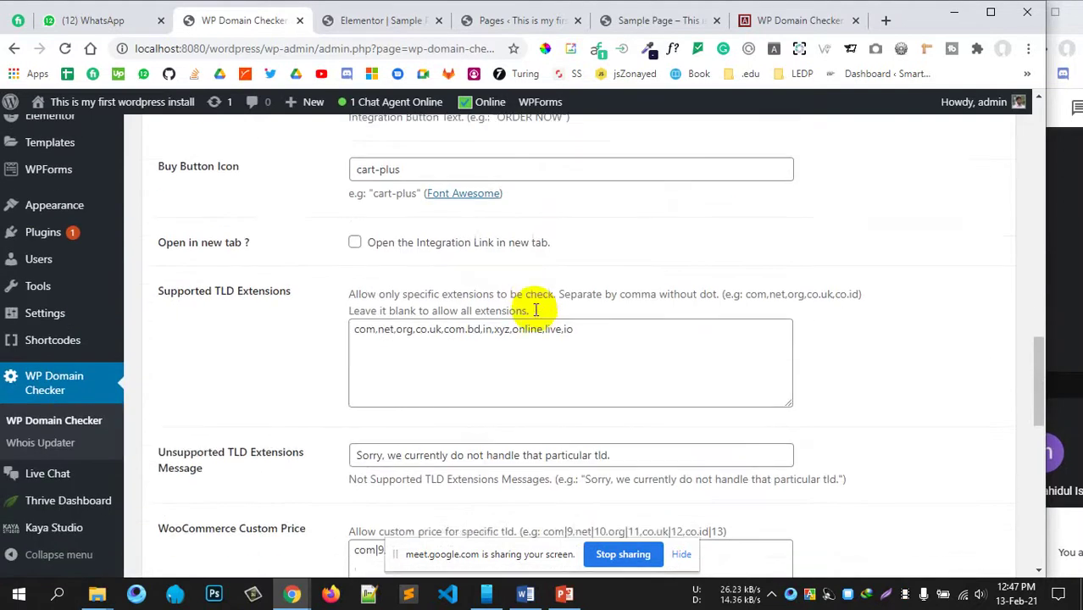
pyautogui.scroll(2, 535, 310)
pyautogui.scroll(-10, 536, 310)
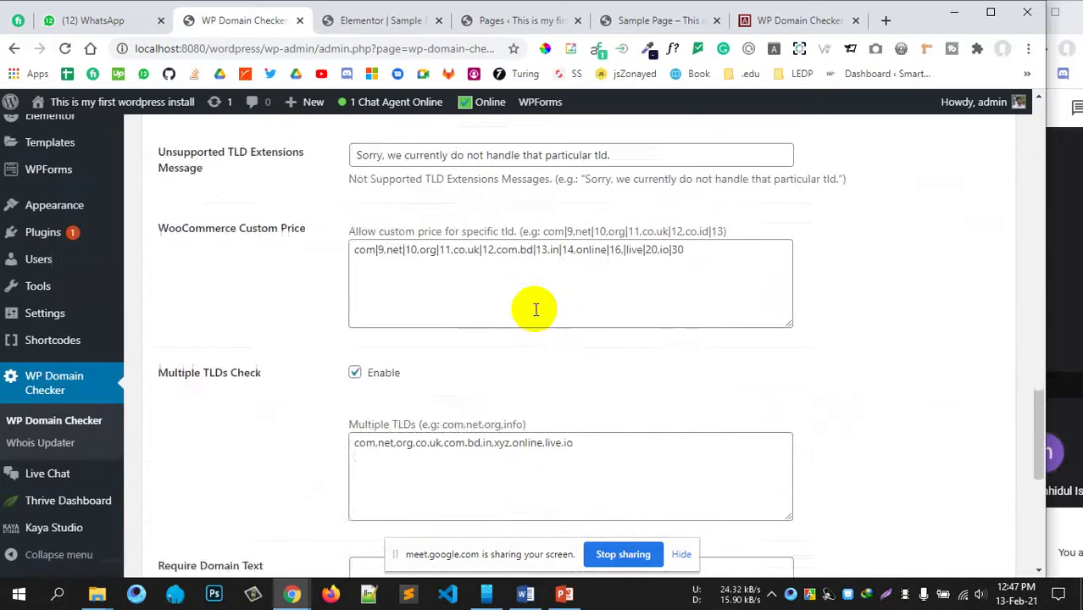
pyautogui.click(218, 485)
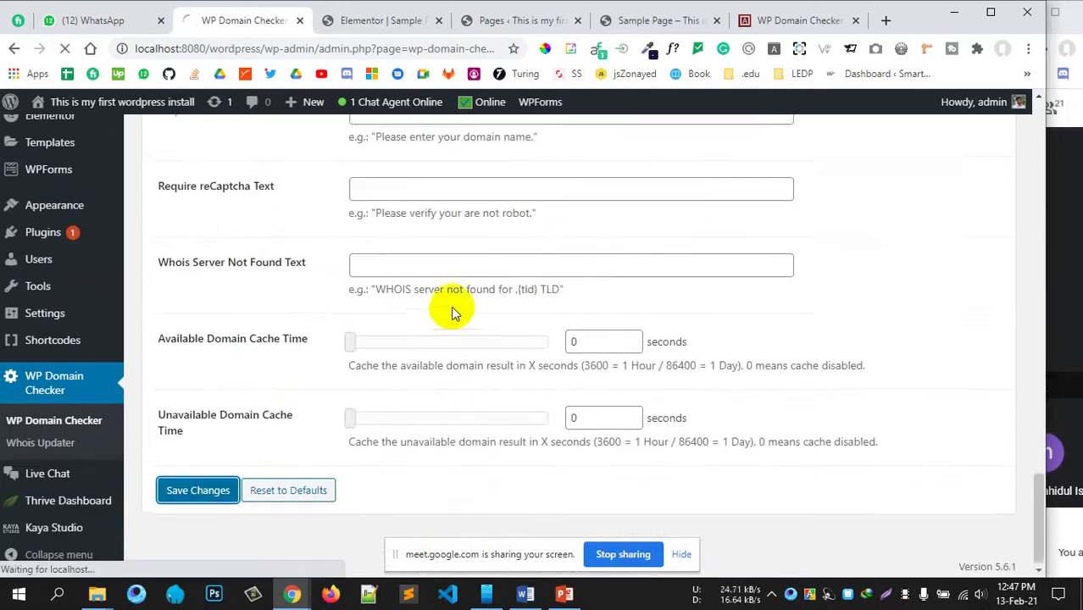
# Step: Reload the Sample Page after glancing back at the settings tab
pyautogui.scroll(15, 451, 306)
pyautogui.scroll(1, 438, 316)
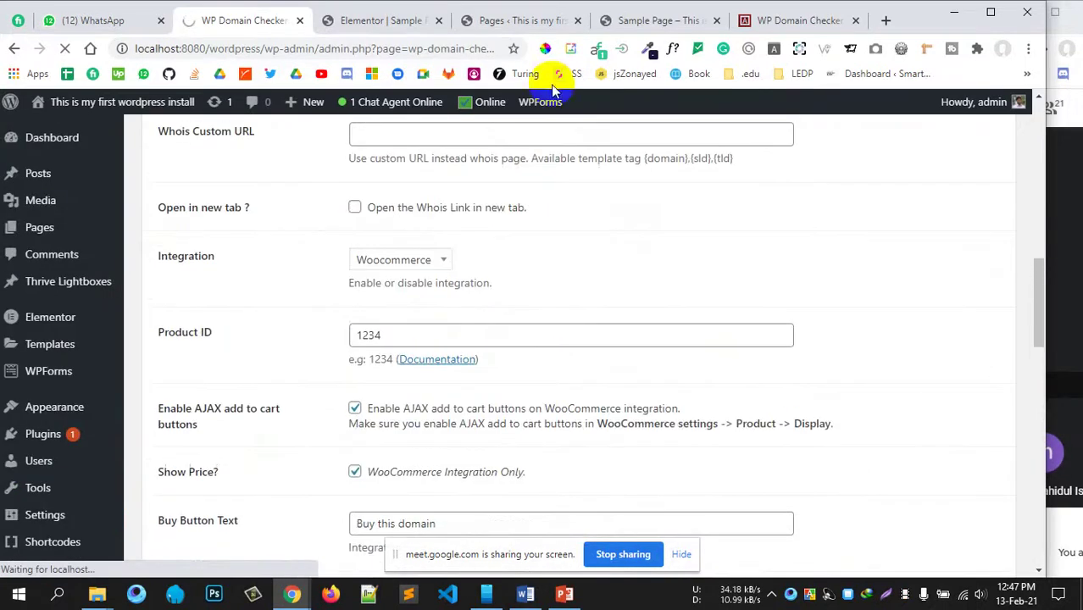
pyautogui.click(672, 26)
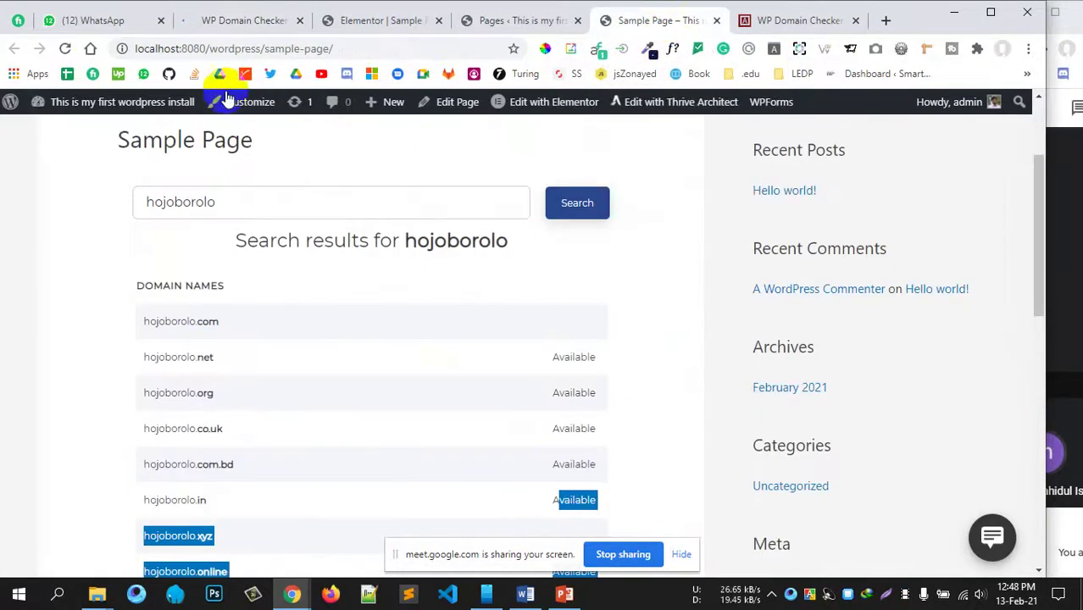
pyautogui.click(68, 48)
pyautogui.click(261, 21)
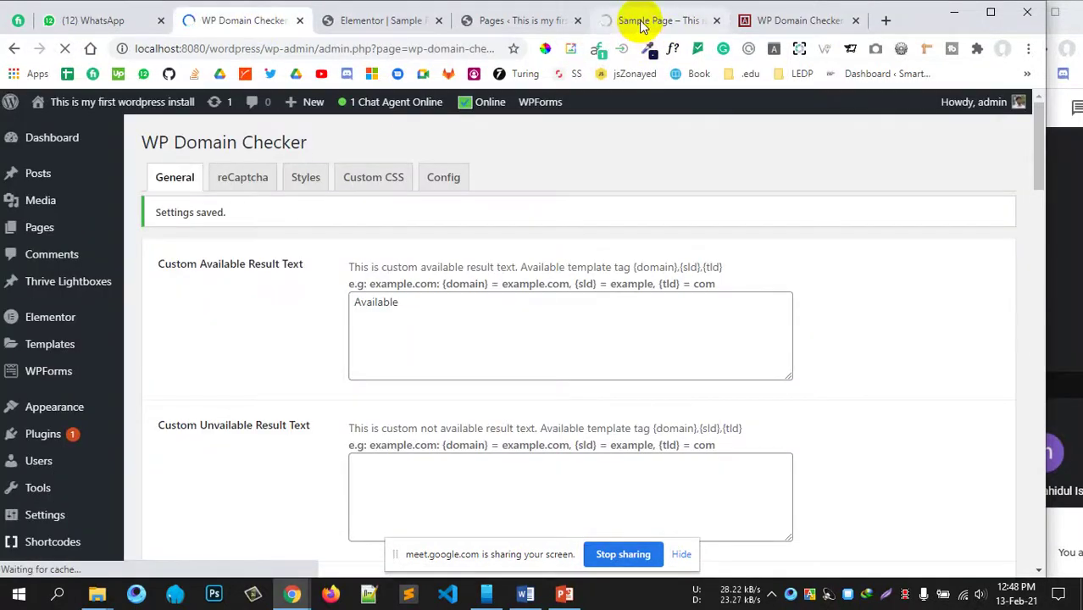
pyautogui.click(641, 26)
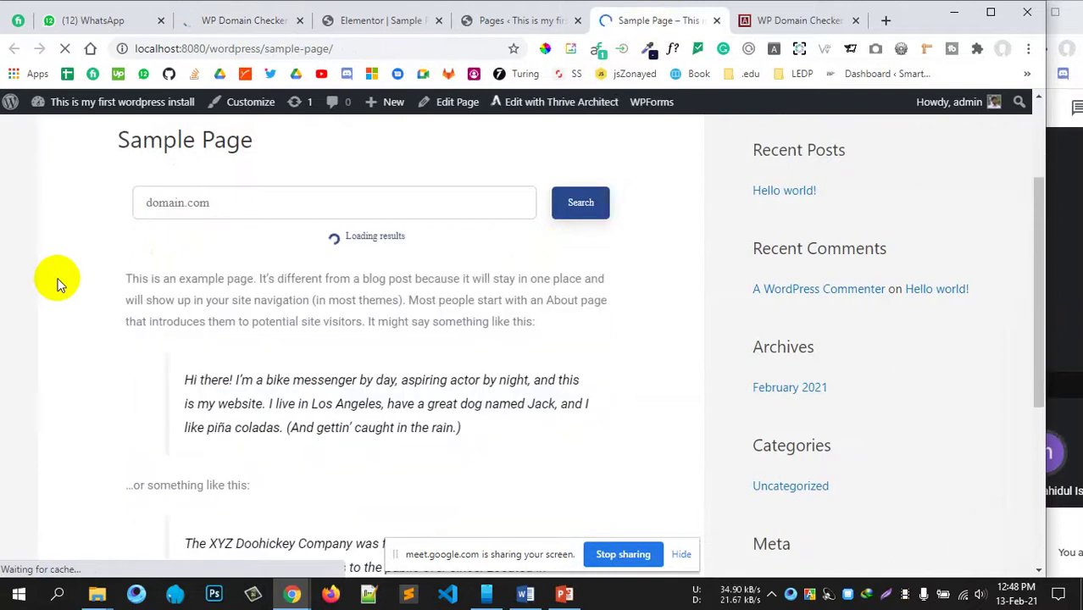
# Step: Search the Sample Page's domain checker for hojoborolo
pyautogui.click(186, 201)
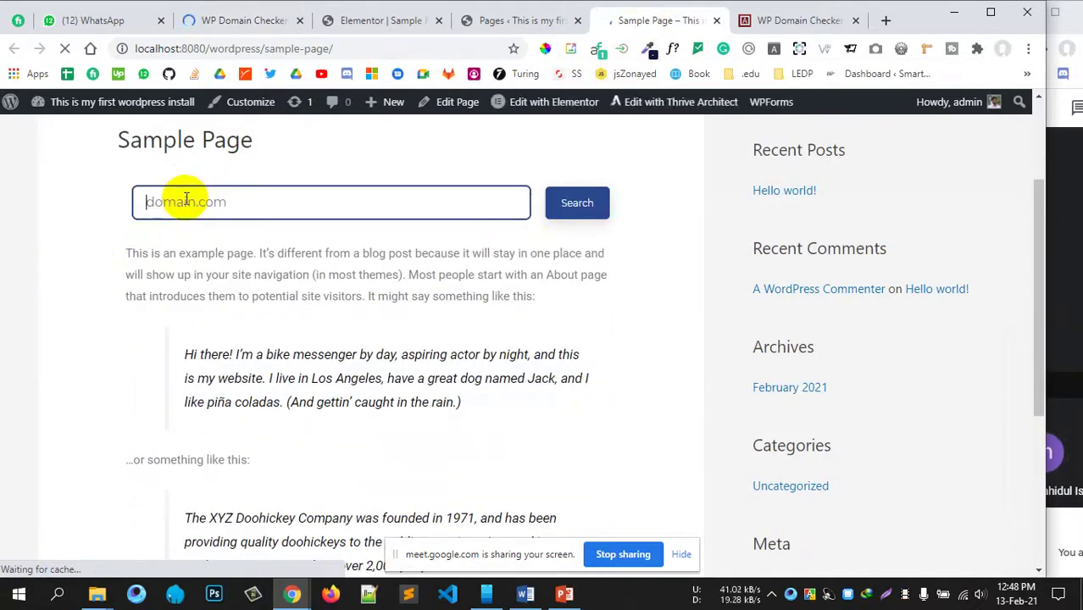
pyautogui.write('hojoro')
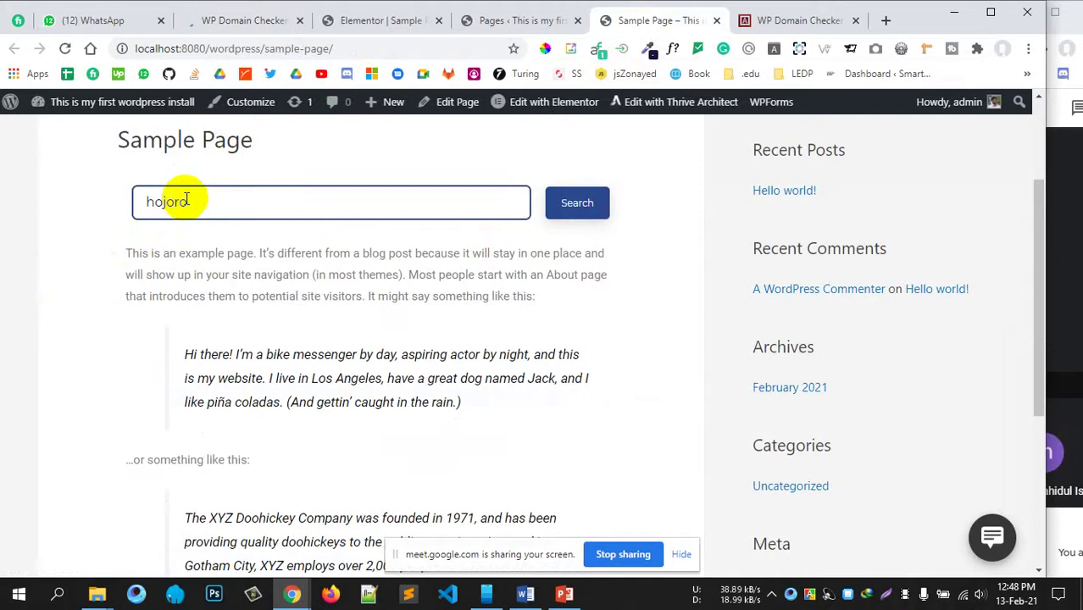
pyautogui.press('Return')
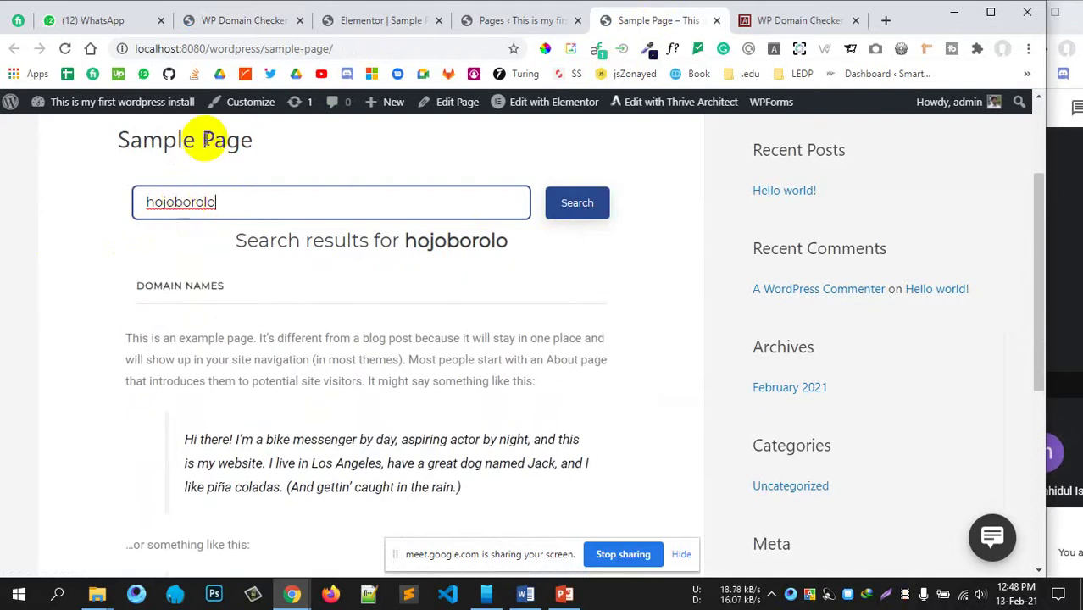
pyautogui.click(367, 30)
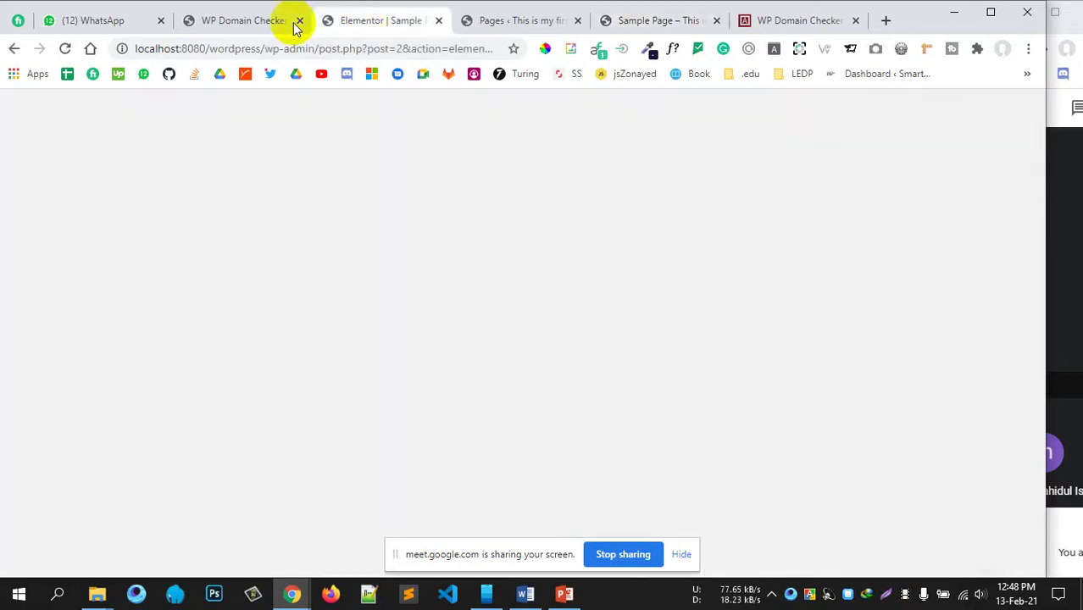
# Step: Title a new WooCommerce product 'Domain'
pyautogui.click(216, 20)
pyautogui.scroll(-1, 157, 323)
pyautogui.scroll(-1, 146, 326)
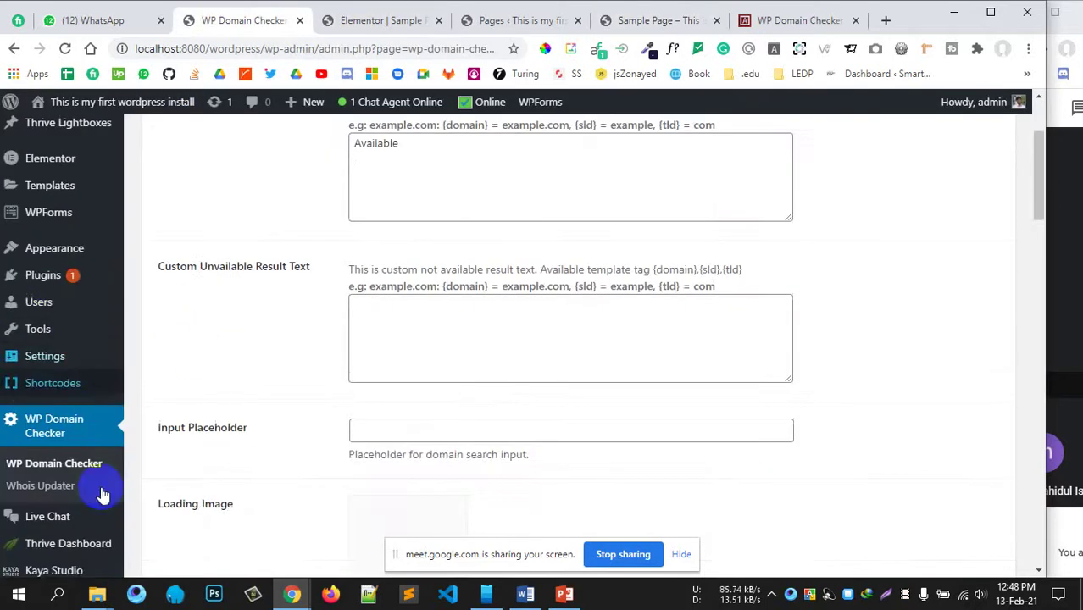
pyautogui.scroll(2, 104, 285)
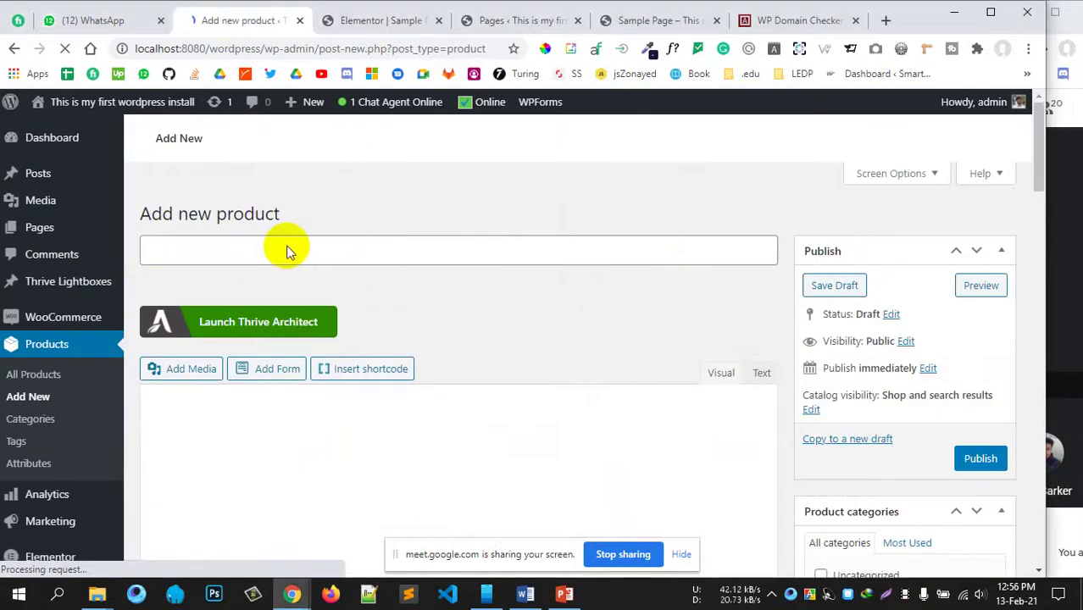
pyautogui.click(288, 247)
pyautogui.write('Dom')
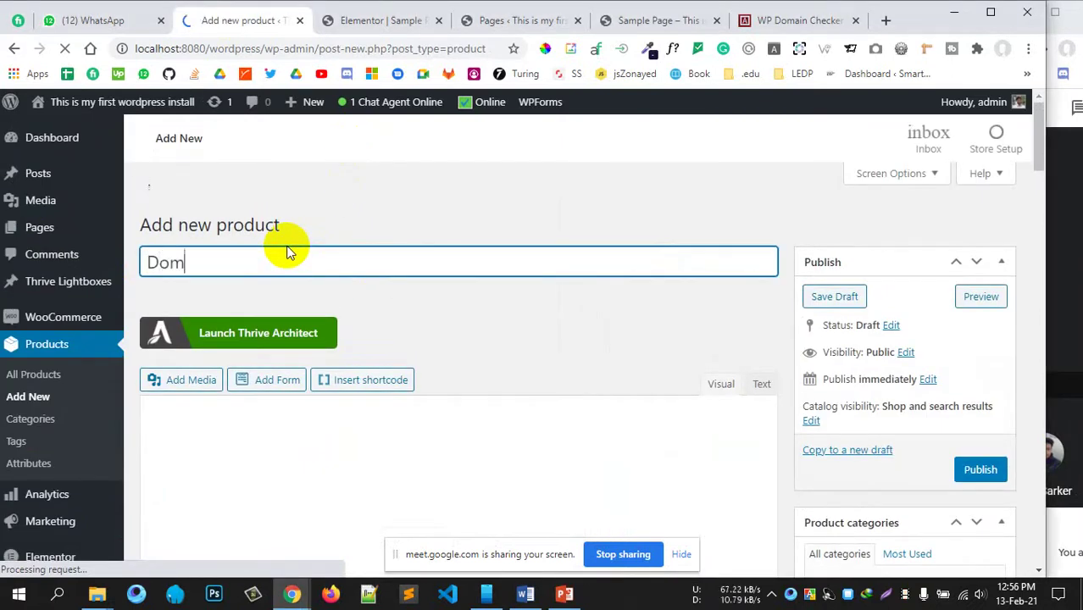
pyautogui.write('m')
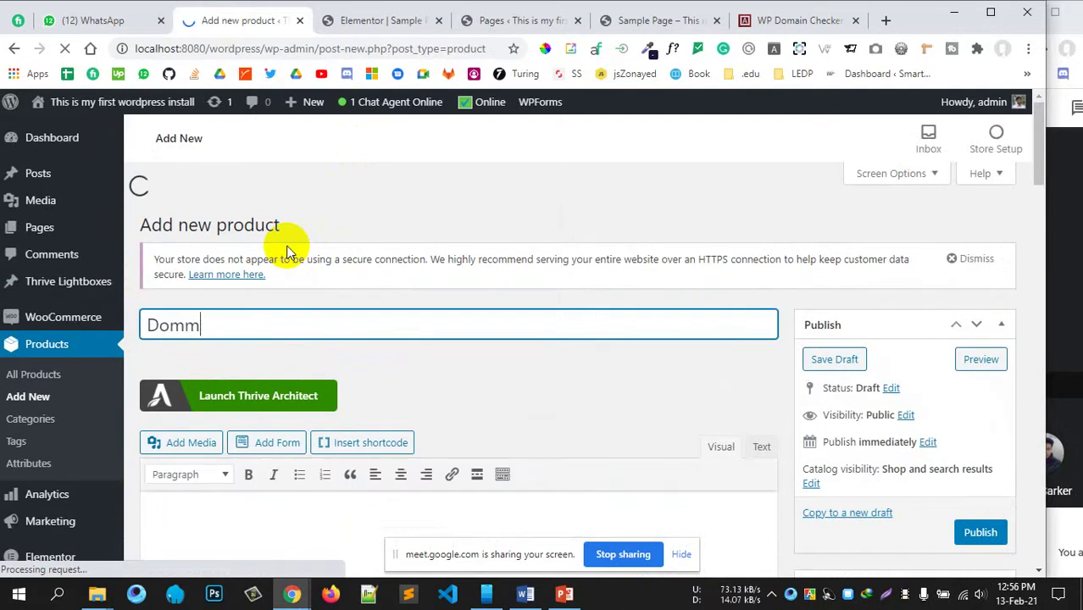
pyautogui.press('BackSpace')
pyautogui.write('ain')
# Step: Publish the Domain product
pyautogui.scroll(-4, 455, 336)
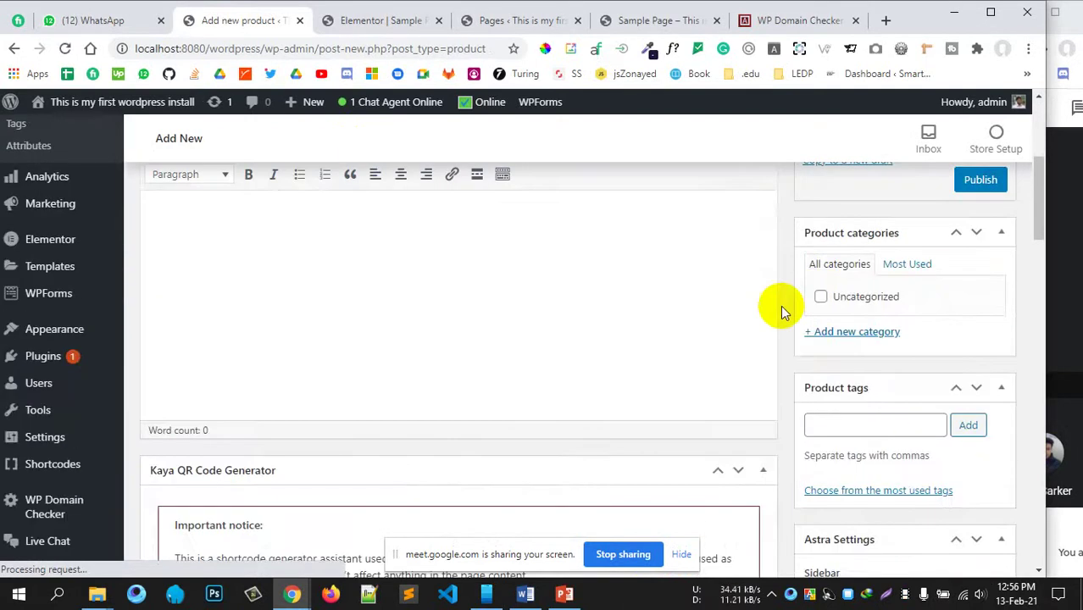
pyautogui.scroll(-8, 746, 318)
pyautogui.scroll(2, 715, 320)
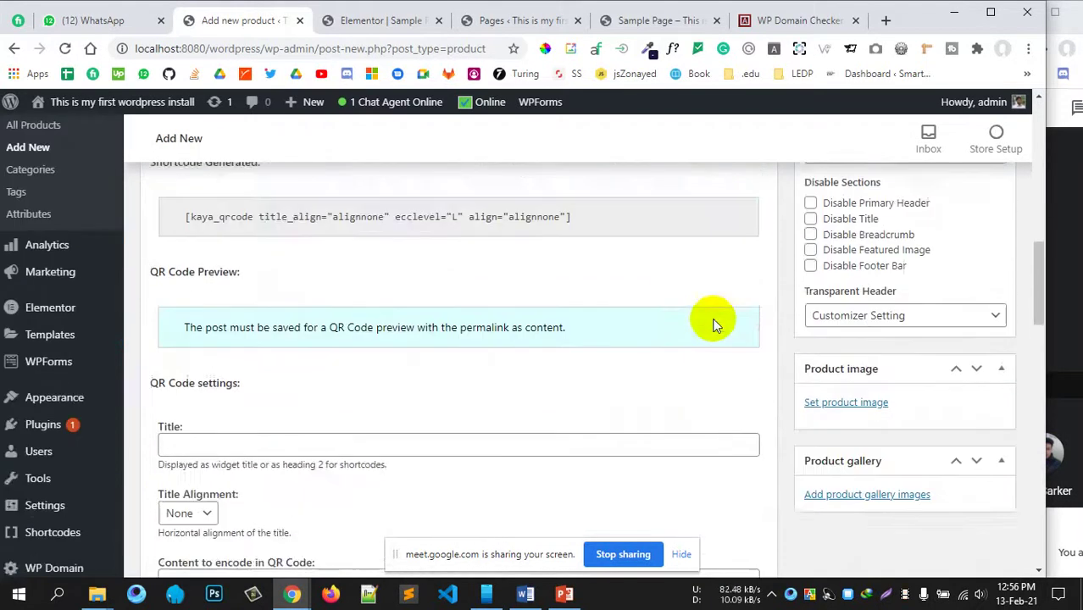
pyautogui.scroll(8, 715, 318)
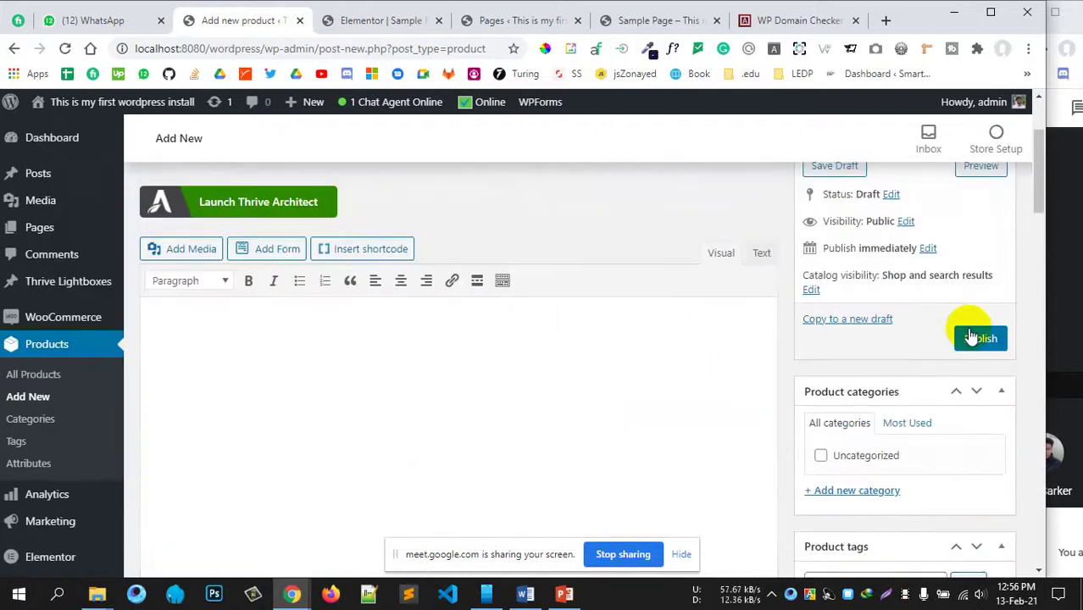
pyautogui.click(973, 337)
# Step: Open the WP Domain Checker settings page from the admin sidebar
pyautogui.scroll(-12, 809, 316)
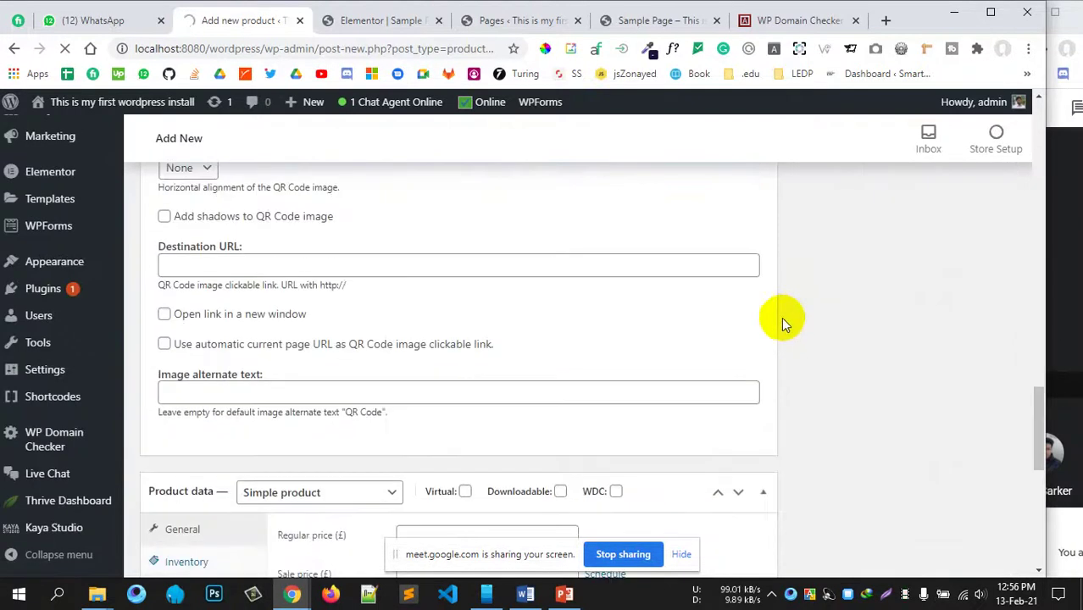
pyautogui.scroll(-5, 778, 322)
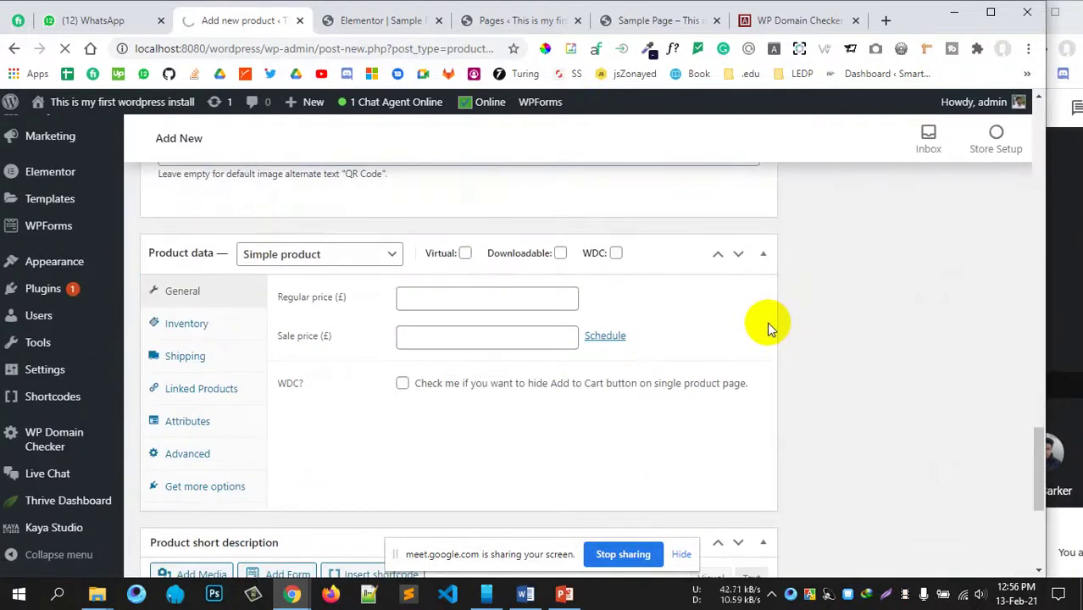
pyautogui.scroll(10, 763, 325)
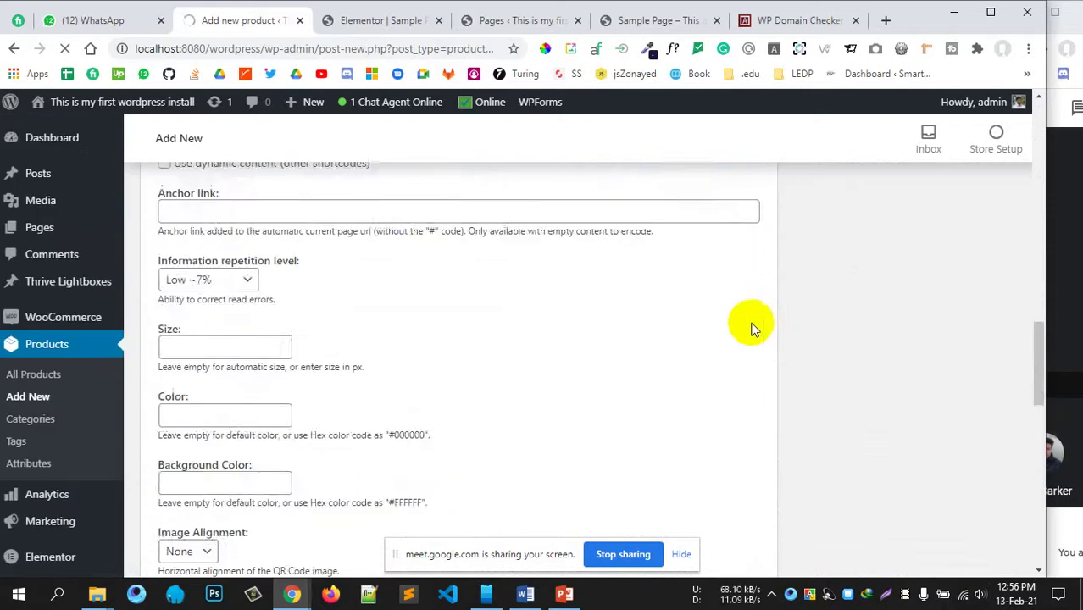
pyautogui.scroll(4, 542, 315)
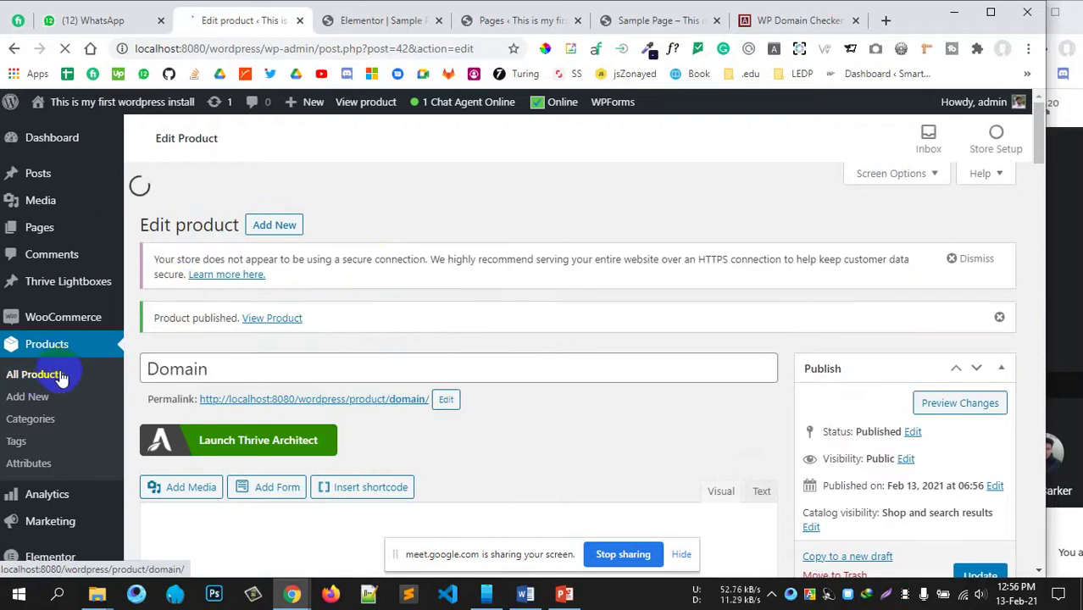
pyautogui.scroll(-5, 437, 363)
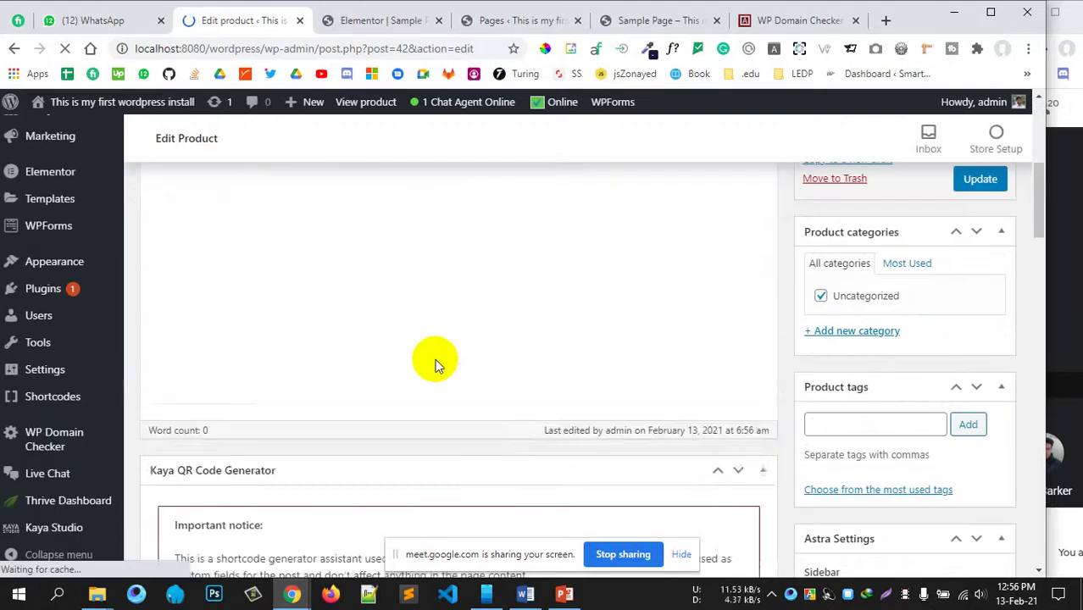
pyautogui.scroll(-2, 435, 361)
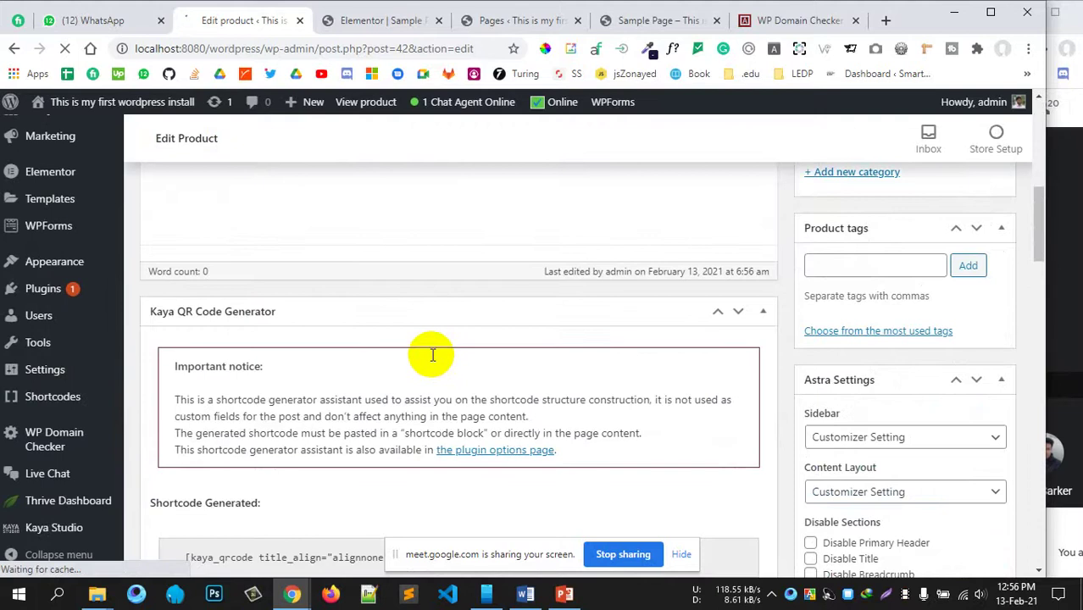
pyautogui.scroll(-4, 429, 357)
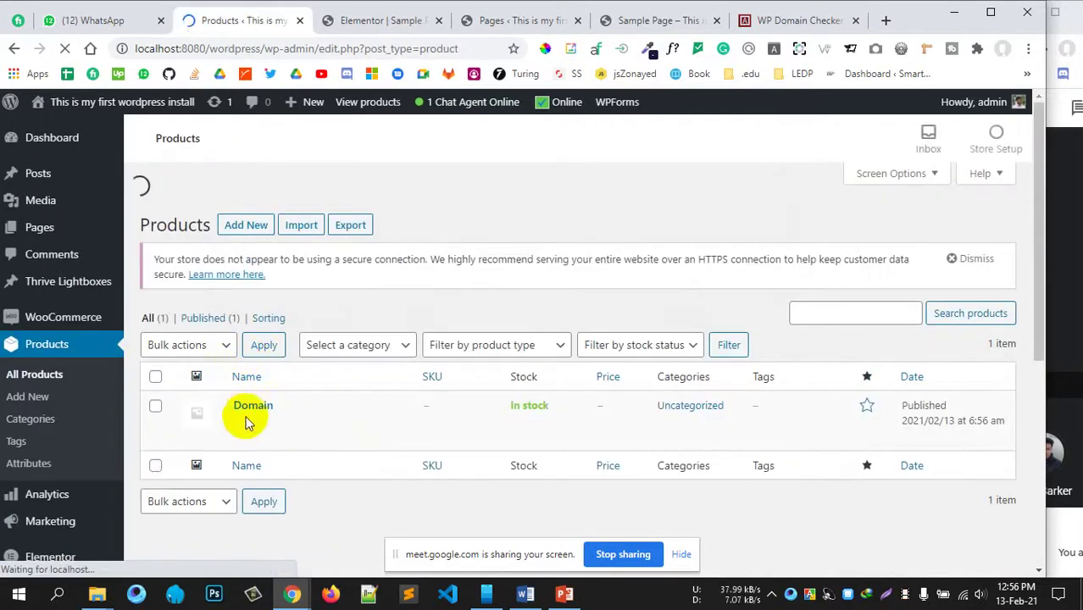
pyautogui.scroll(-2, 394, 391)
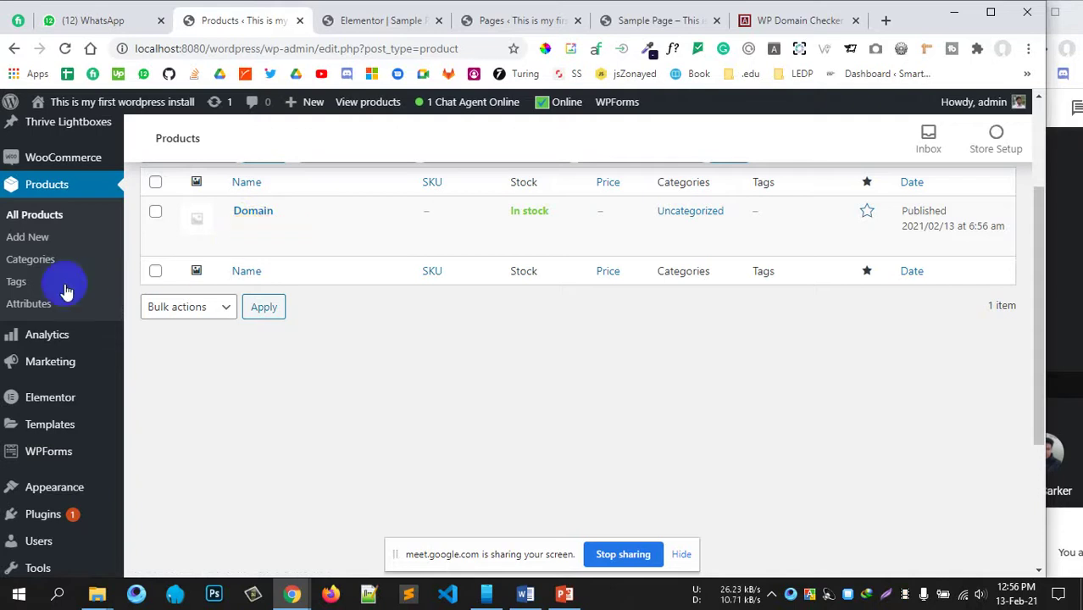
pyautogui.scroll(2, 57, 351)
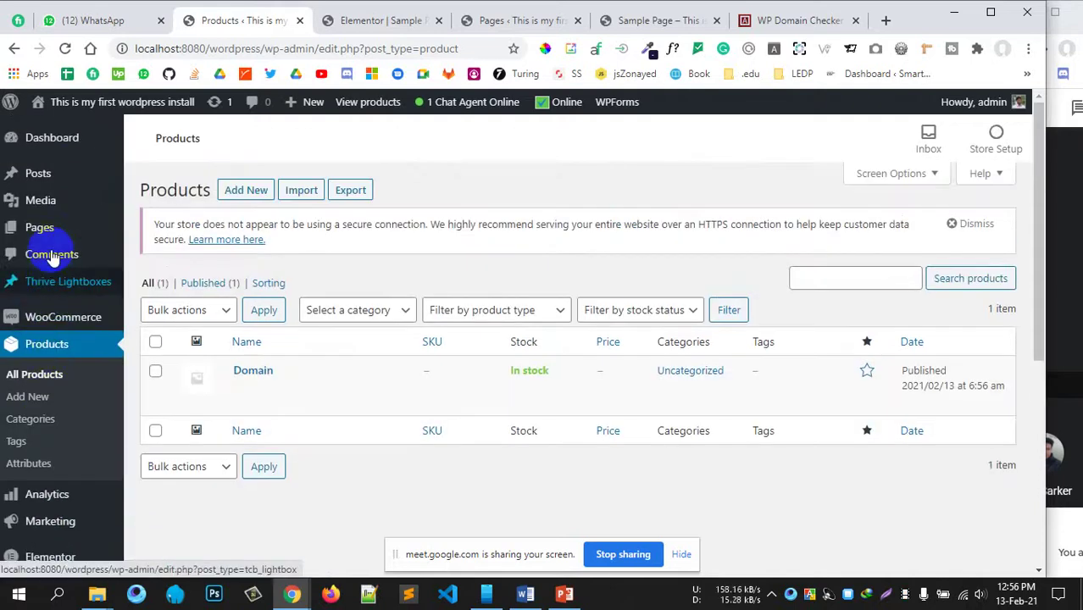
pyautogui.scroll(-5, 48, 375)
pyautogui.moveTo(54, 447)
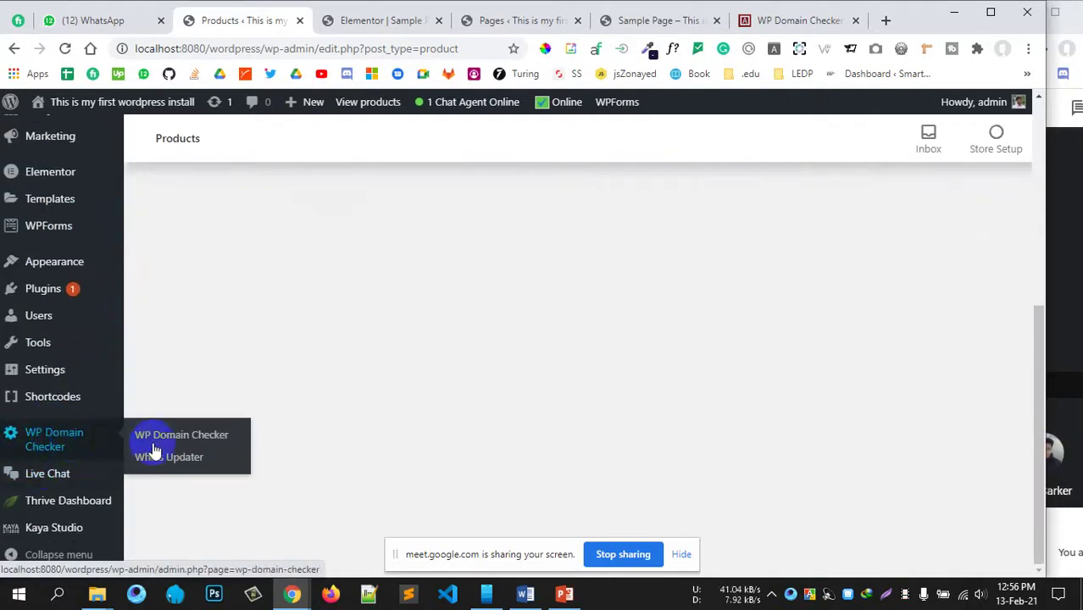
pyautogui.click(170, 439)
# Step: Change the Product ID from 1234 to 42 and save the settings
pyautogui.scroll(4, 424, 409)
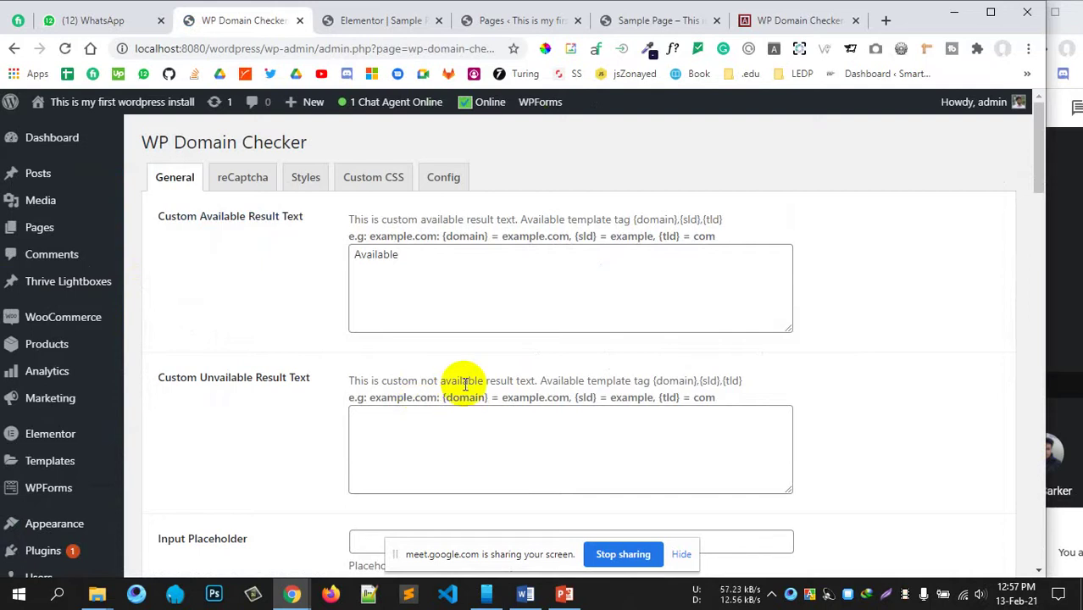
pyautogui.scroll(-6, 461, 393)
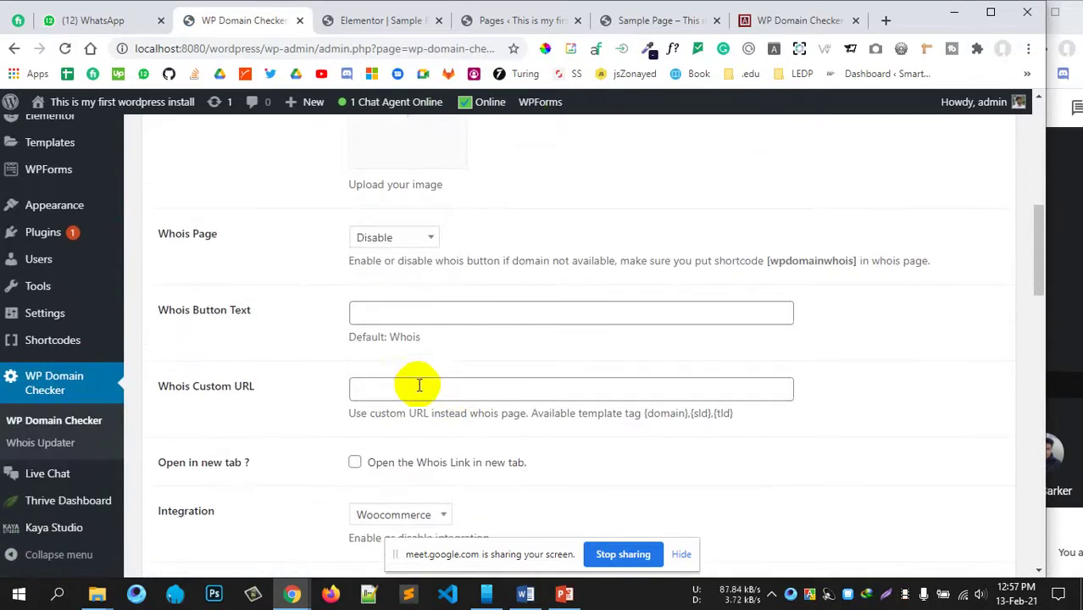
pyautogui.scroll(-2, 458, 338)
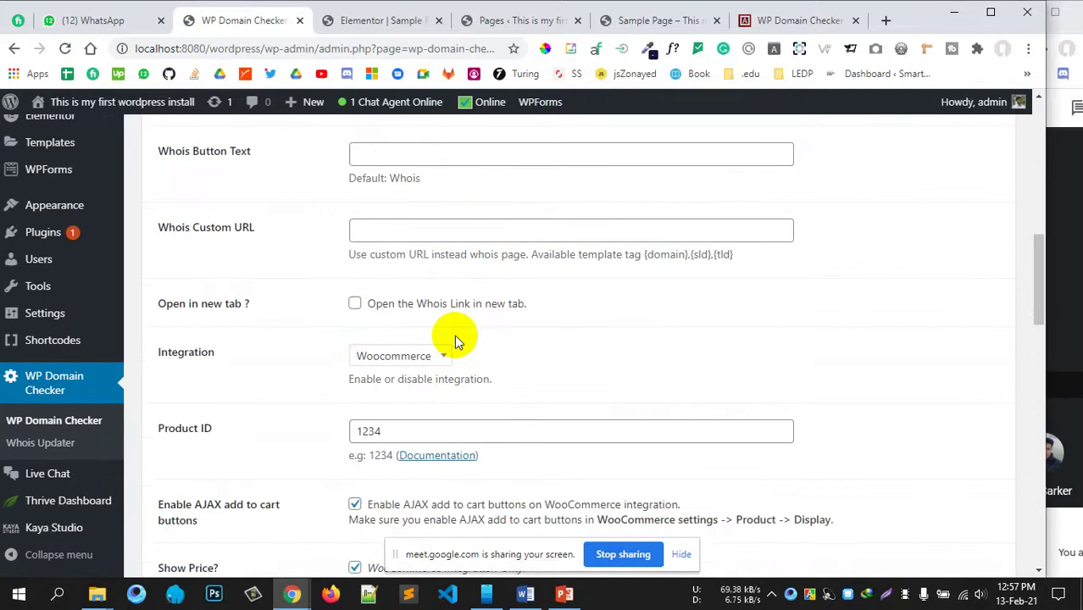
pyautogui.scroll(-1, 454, 334)
pyautogui.moveTo(416, 351); pyautogui.dragTo(322, 356)
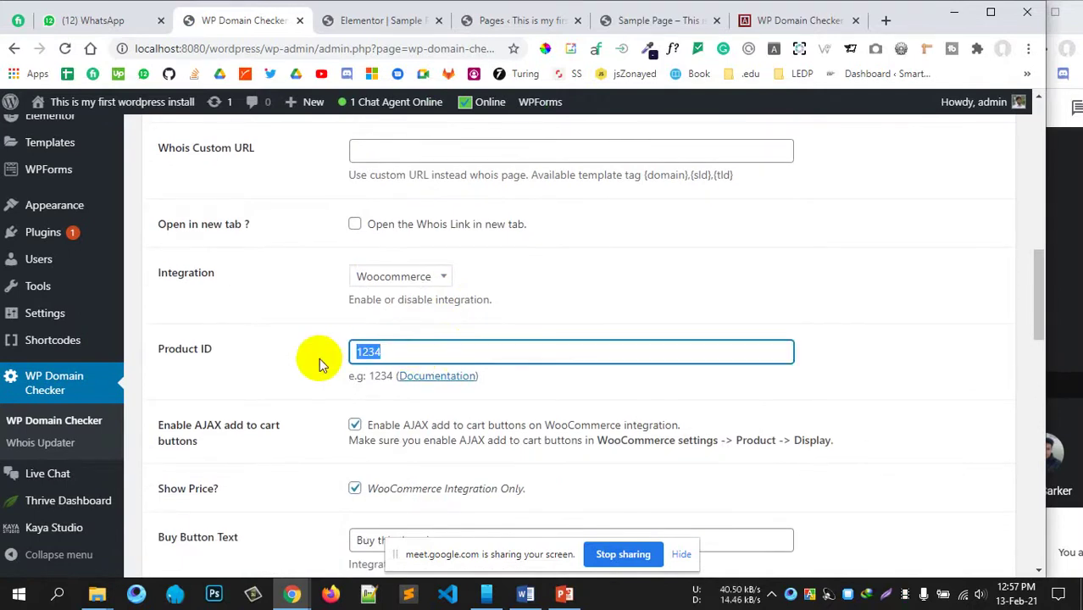
pyautogui.write('42')
pyautogui.scroll(-12, 245, 433)
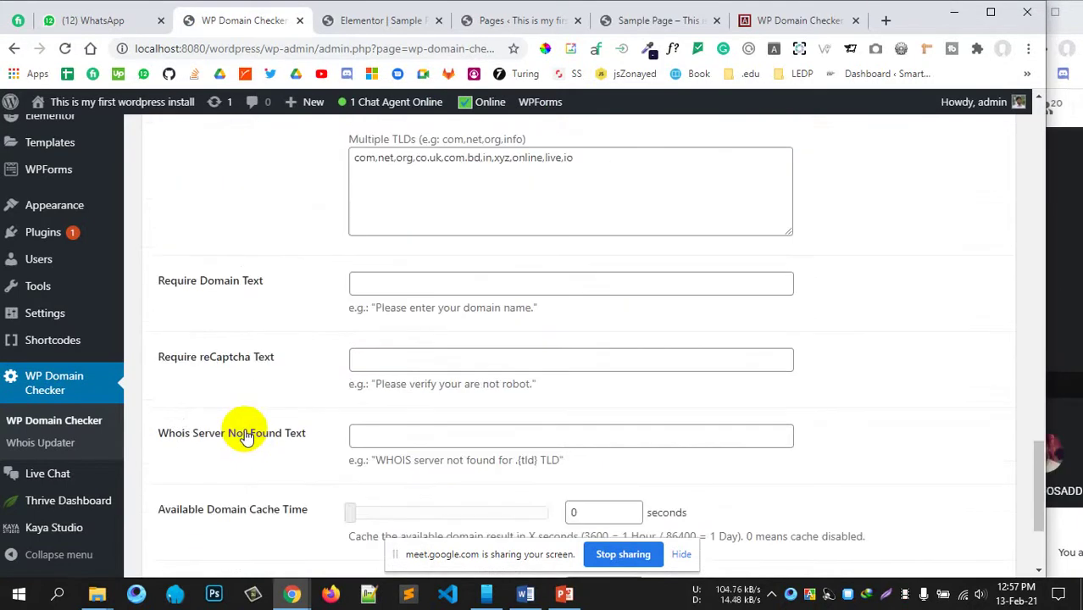
pyautogui.scroll(-2, 245, 435)
pyautogui.click(204, 484)
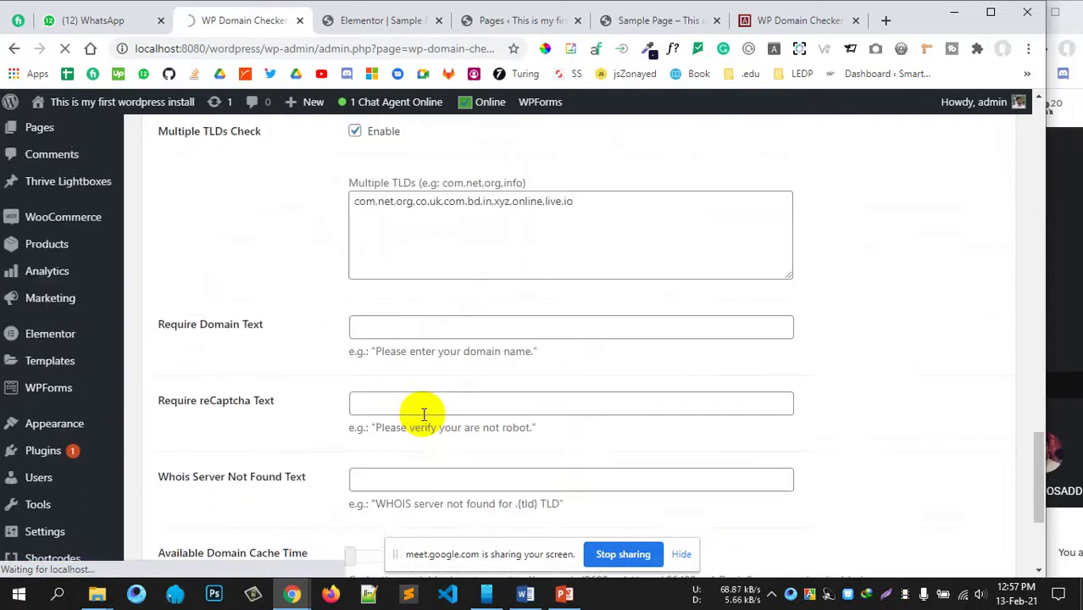
# Step: Return to the Sample Page showing the hojoborolo search
pyautogui.scroll(1, 424, 414)
pyautogui.scroll(3, 424, 419)
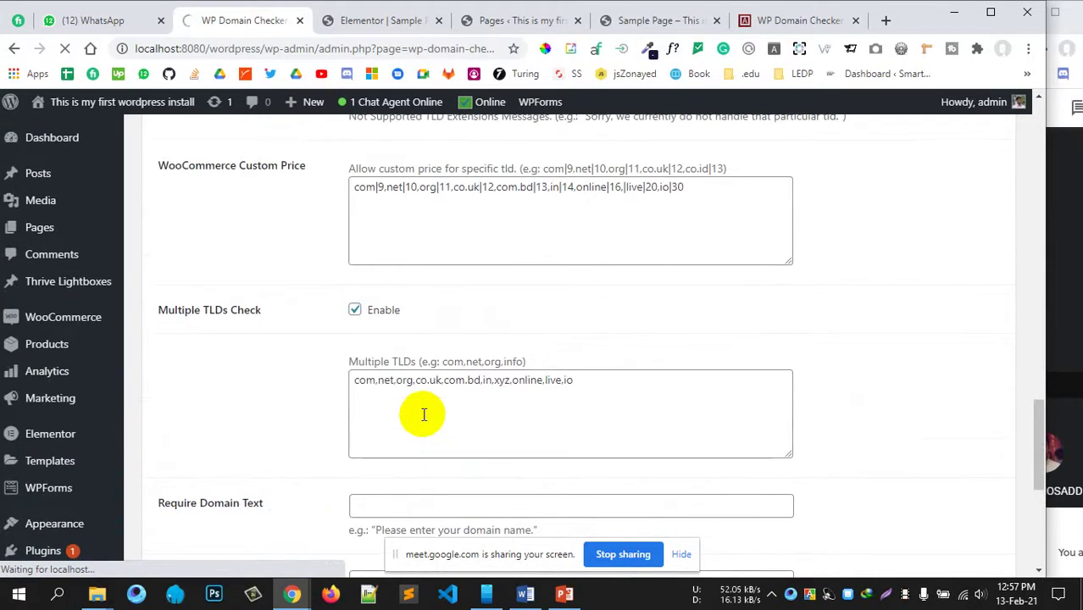
pyautogui.scroll(2, 423, 414)
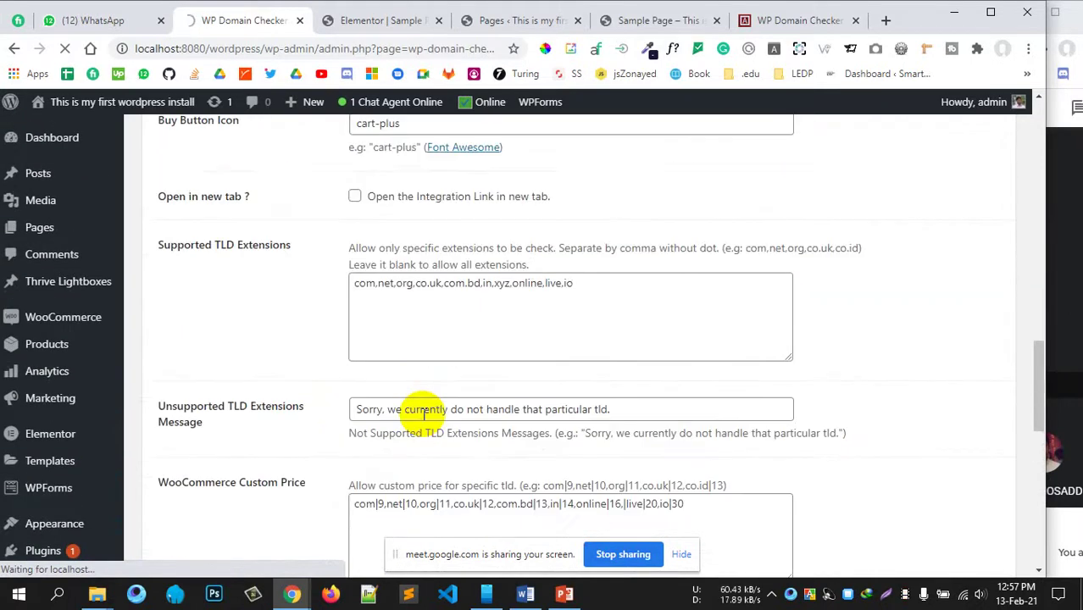
pyautogui.scroll(2, 423, 413)
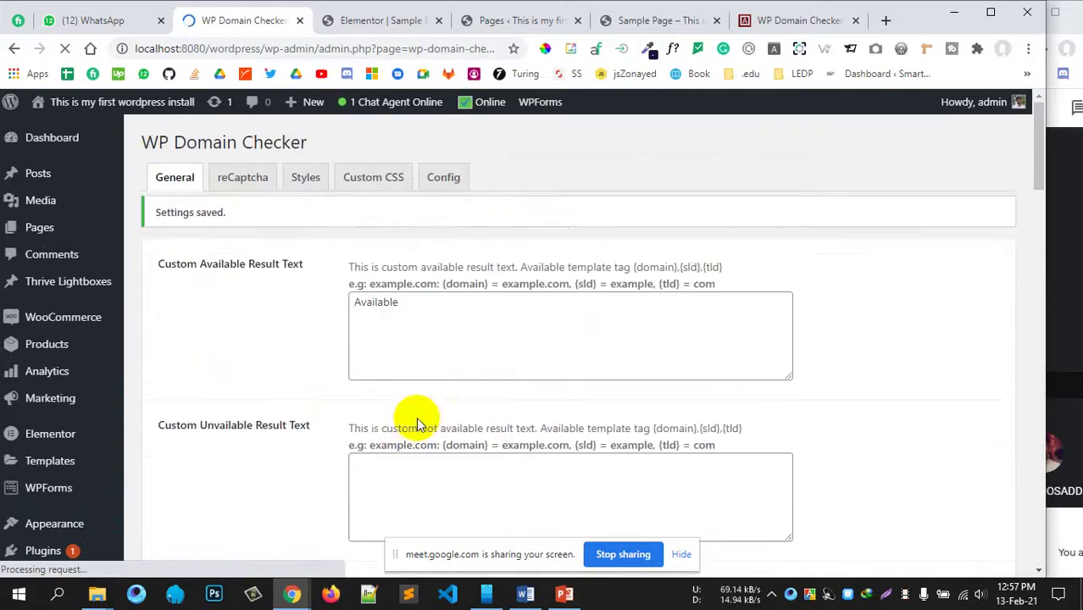
pyautogui.click(648, 20)
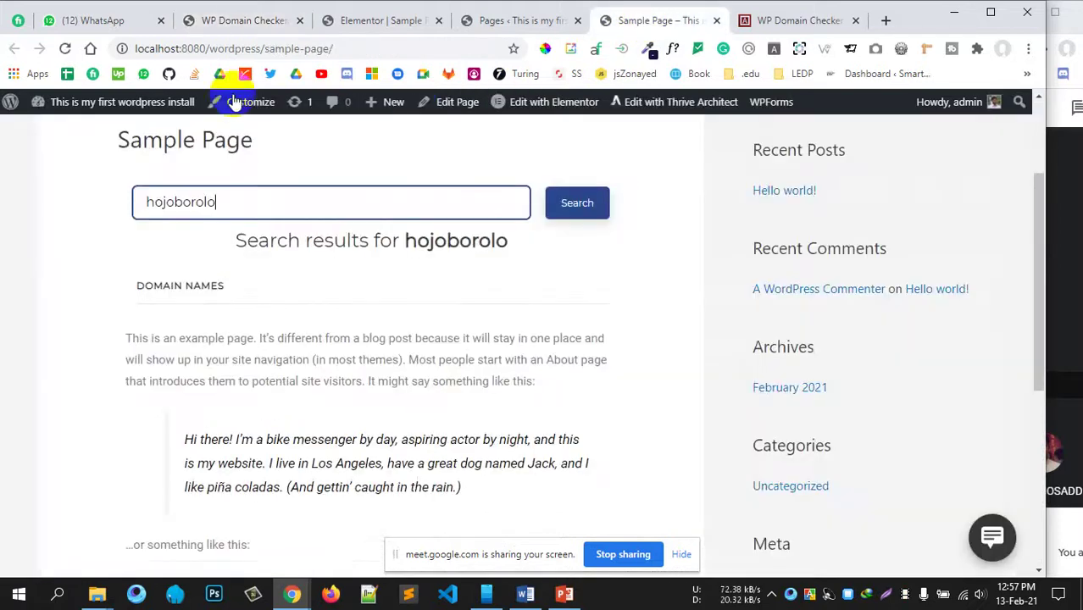
# Step: Reload the Sample Page and search for the domain 'hojoborolo'
pyautogui.click(65, 48)
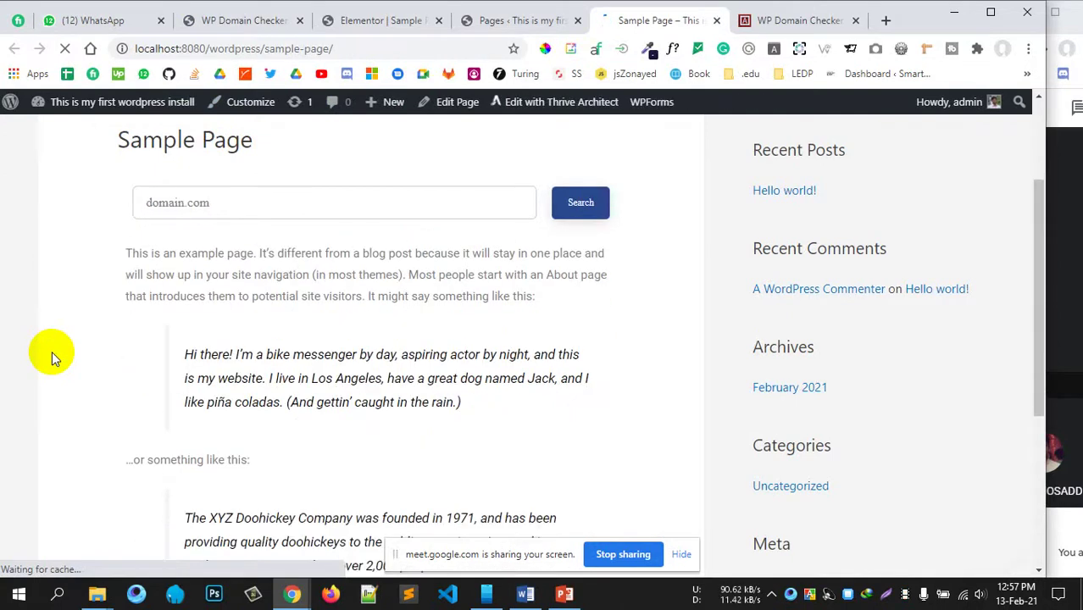
pyautogui.click(294, 213)
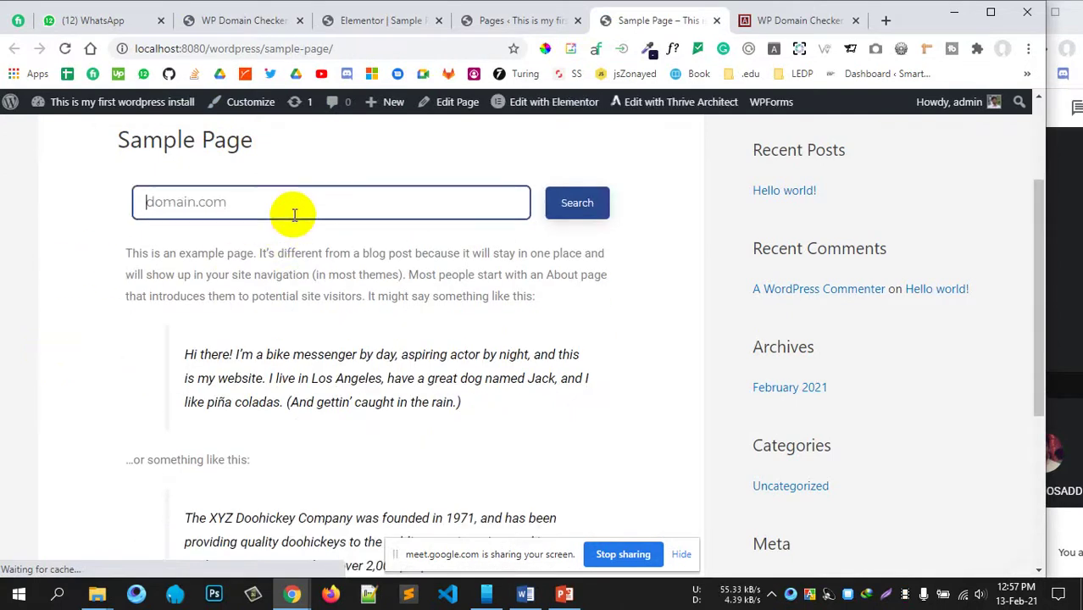
pyautogui.write('hojoborol')
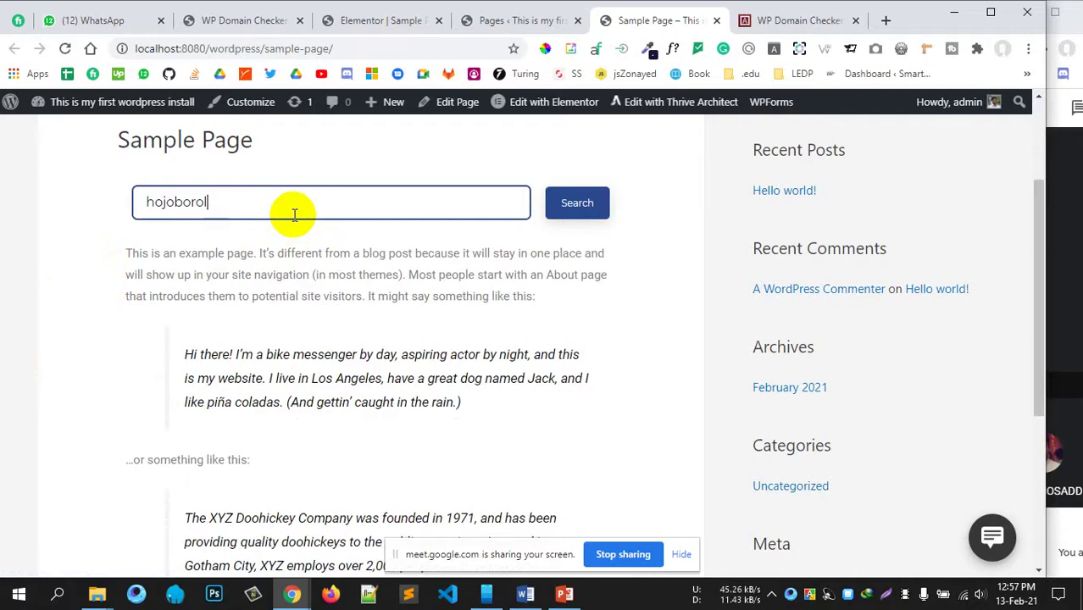
pyautogui.write('o')
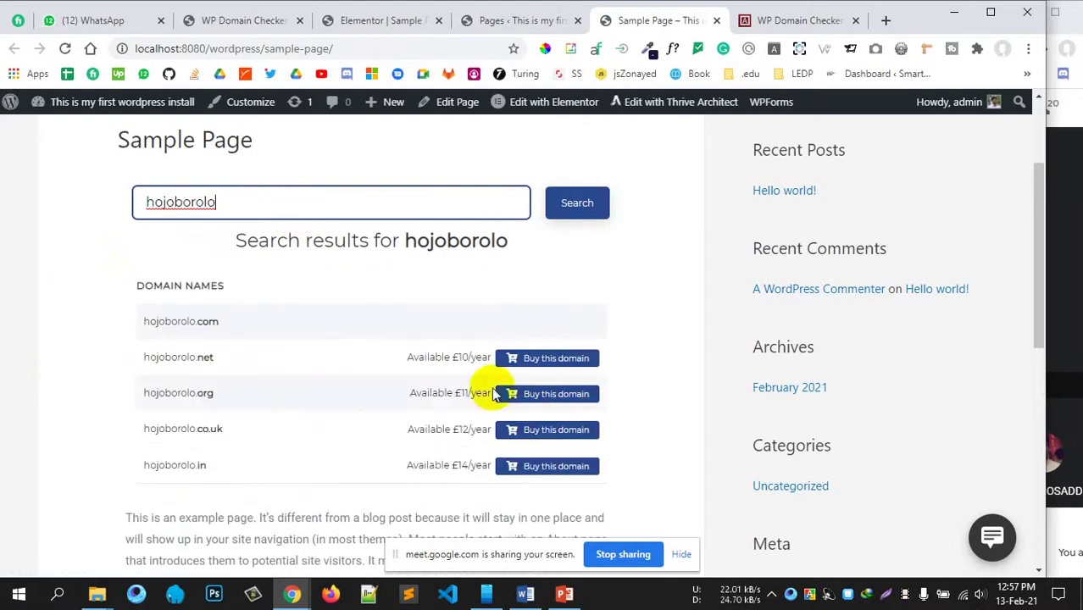
pyautogui.scroll(-2, 547, 355)
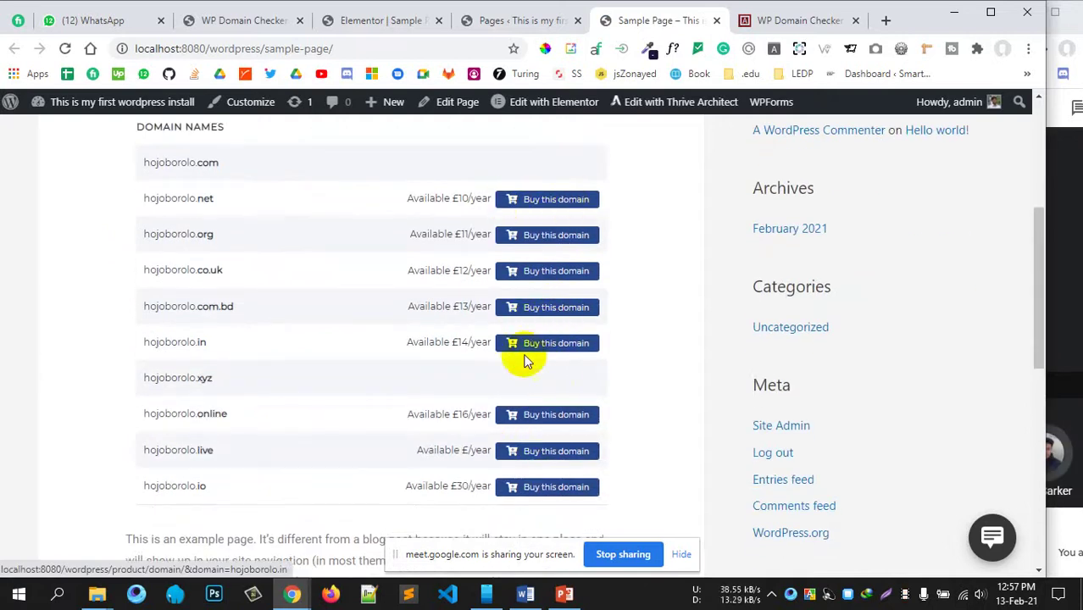
pyautogui.scroll(1, 279, 220)
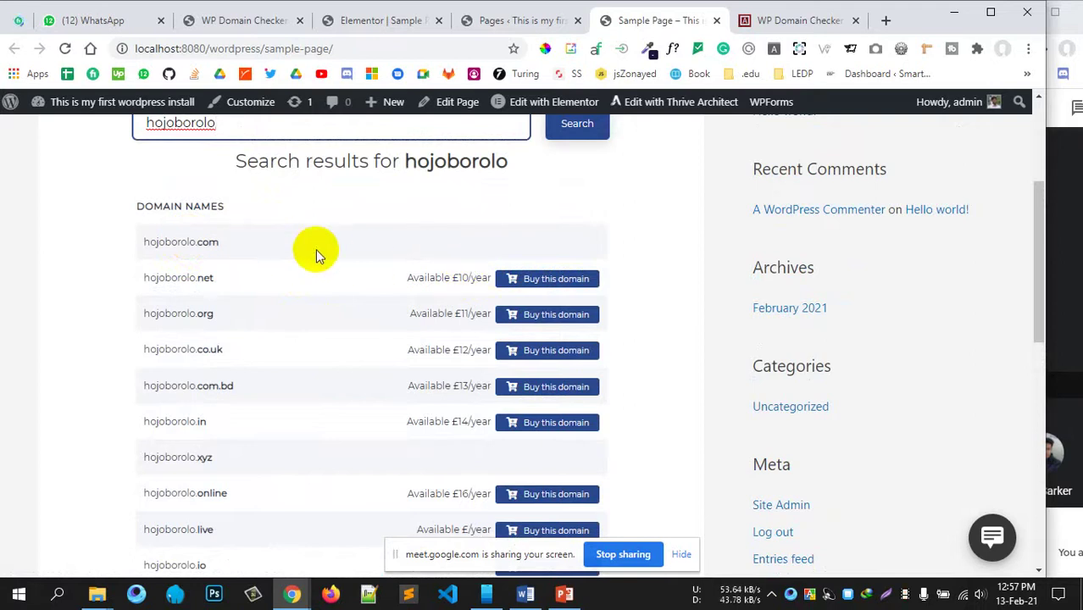
pyautogui.scroll(-1, 493, 280)
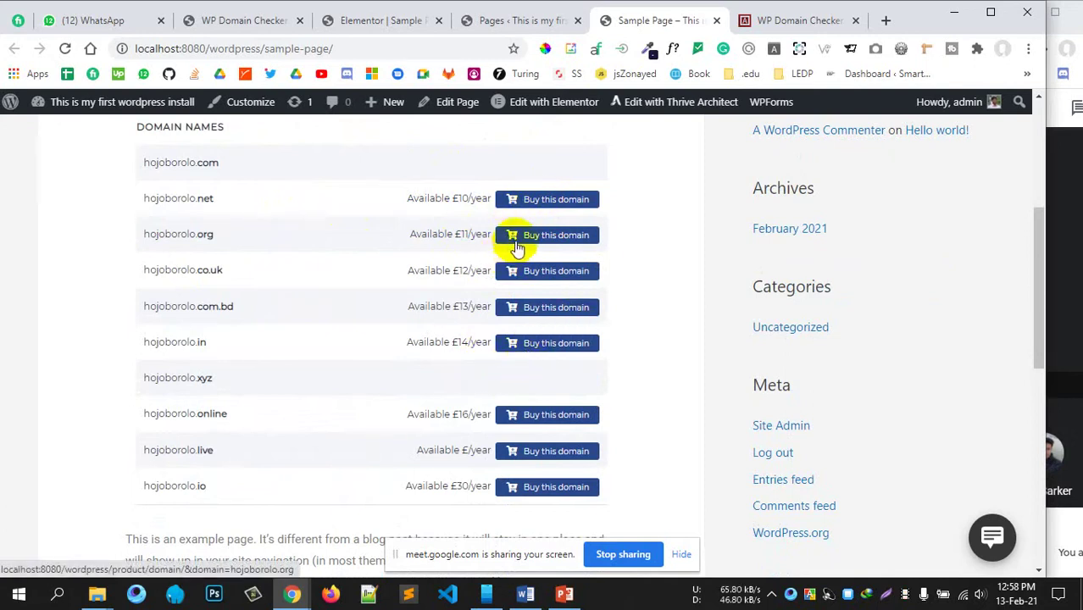
# Step: Compare the .org £11 and .net £10/year prices, then try buying hojoborolo.net
pyautogui.moveTo(449, 234); pyautogui.dragTo(471, 235)
pyautogui.moveTo(450, 199); pyautogui.dragTo(519, 205)
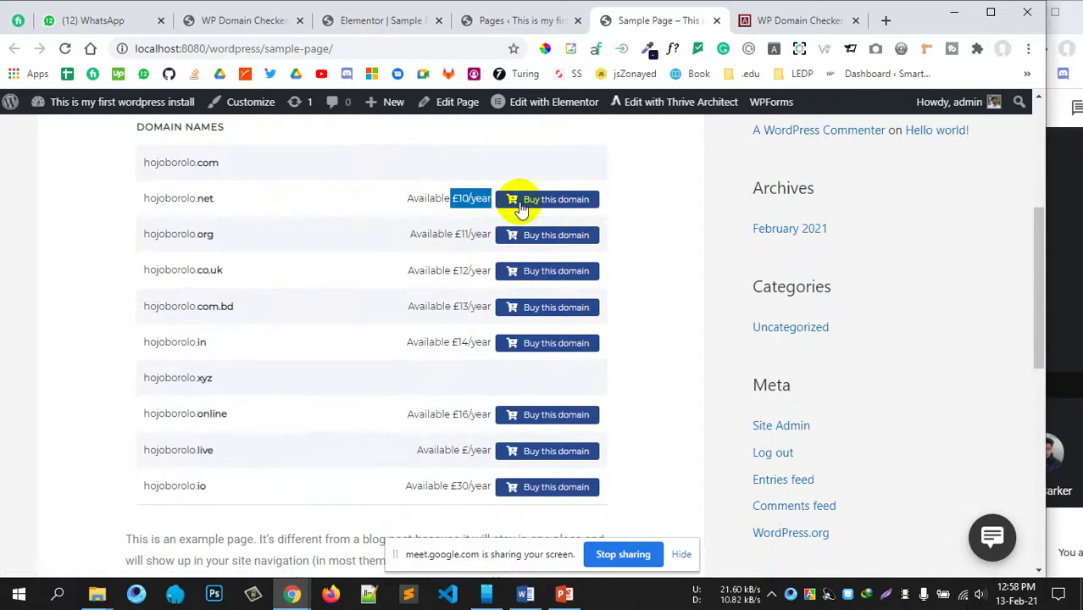
pyautogui.moveTo(434, 342); pyautogui.dragTo(442, 412)
pyautogui.scroll(-2, 456, 428)
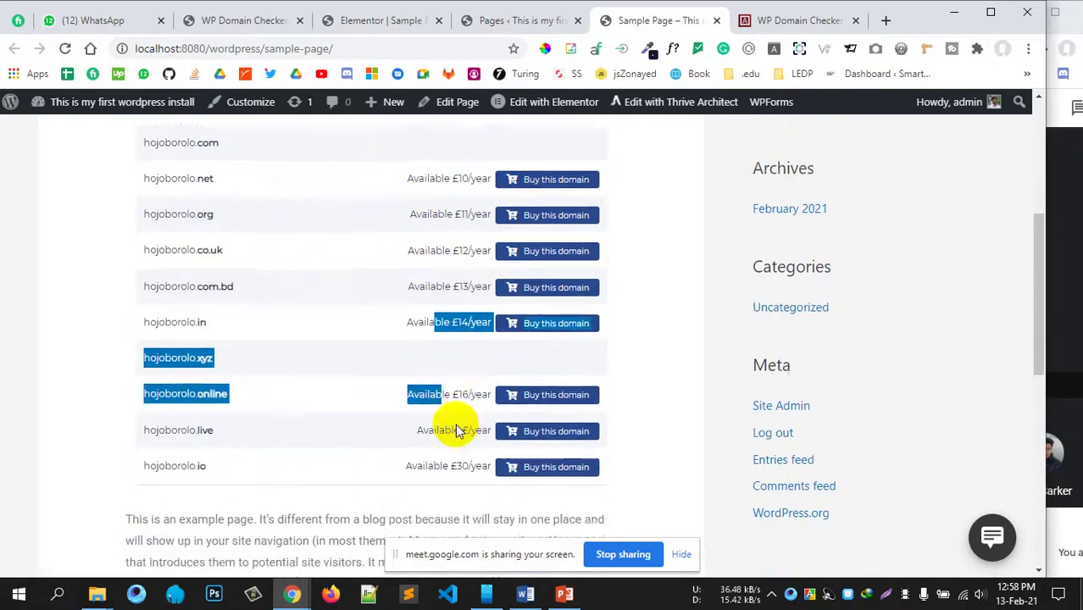
pyautogui.scroll(1, 459, 407)
pyautogui.click(451, 417)
pyautogui.scroll(1, 534, 397)
pyautogui.scroll(3, 545, 392)
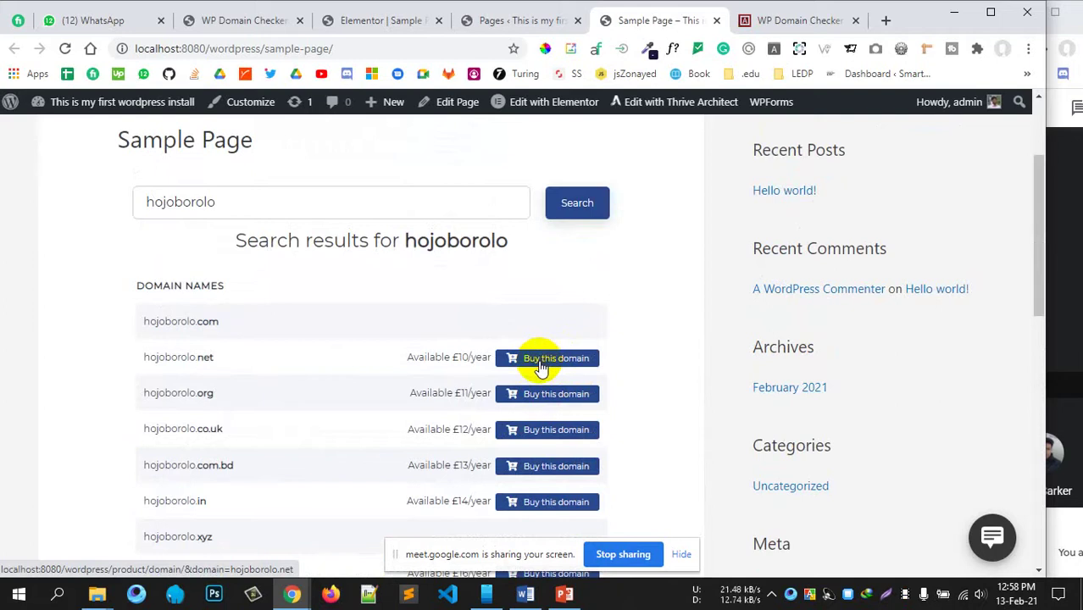
pyautogui.click(542, 362)
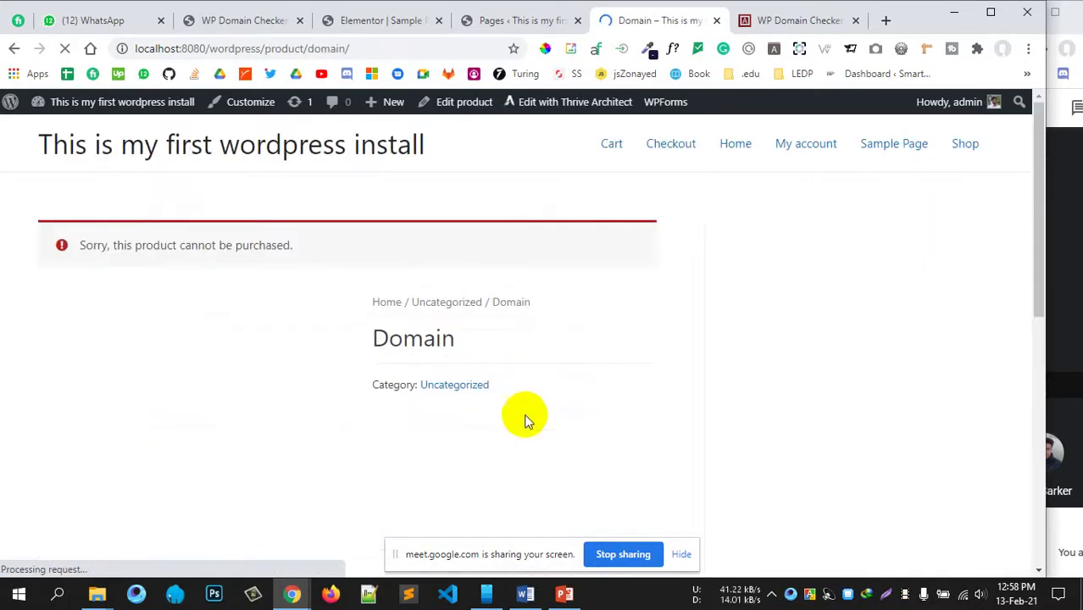
# Step: Read the error saying hojoborolo.net cannot be purchased
pyautogui.scroll(-2, 374, 377)
pyautogui.scroll(-1, 374, 375)
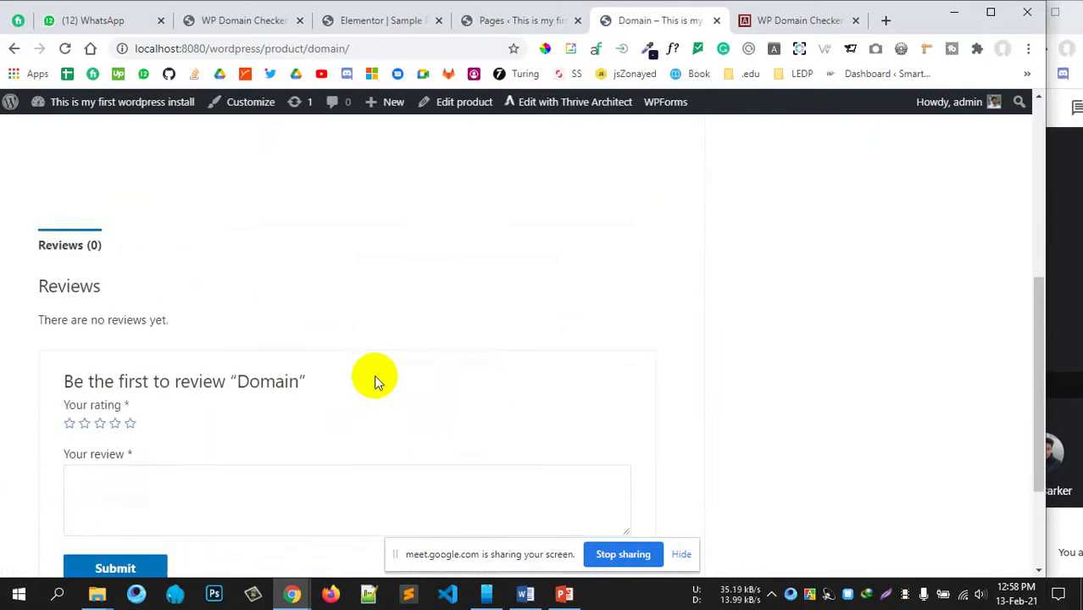
pyautogui.scroll(5, 373, 373)
pyautogui.moveTo(146, 245); pyautogui.dragTo(317, 270)
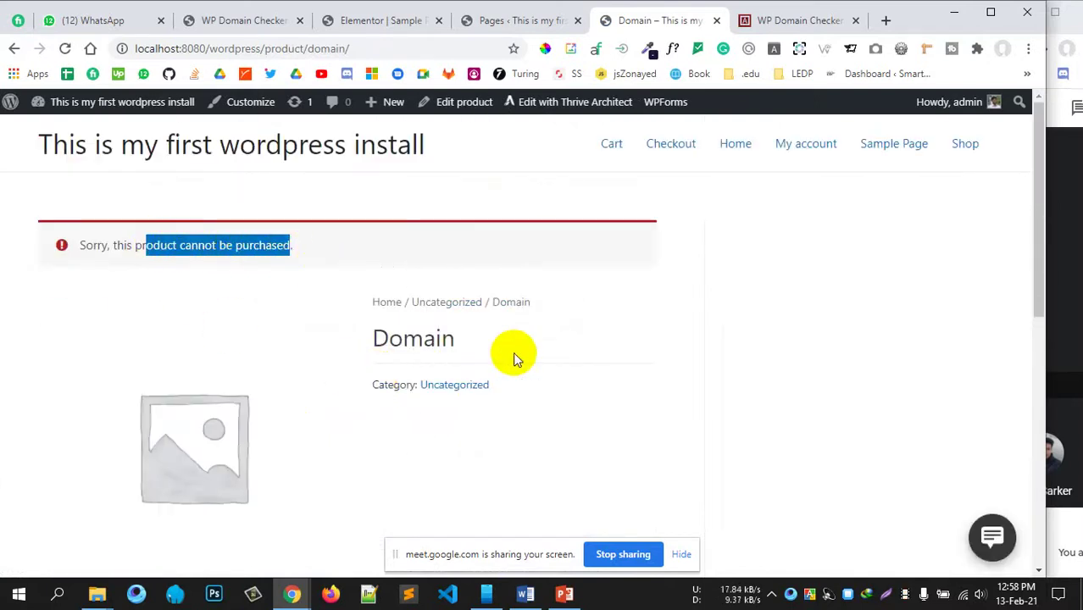
pyautogui.scroll(-4, 513, 352)
pyautogui.scroll(4, 389, 322)
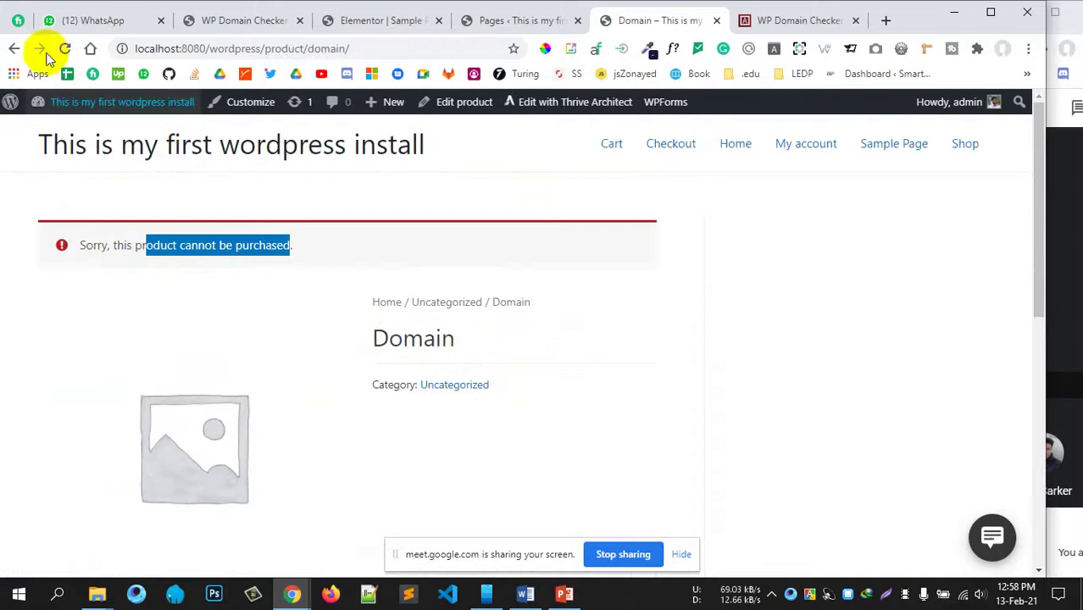
# Step: Go back to the Sample Page, check the WP Domain Checker settings tab, then return
pyautogui.click(13, 48)
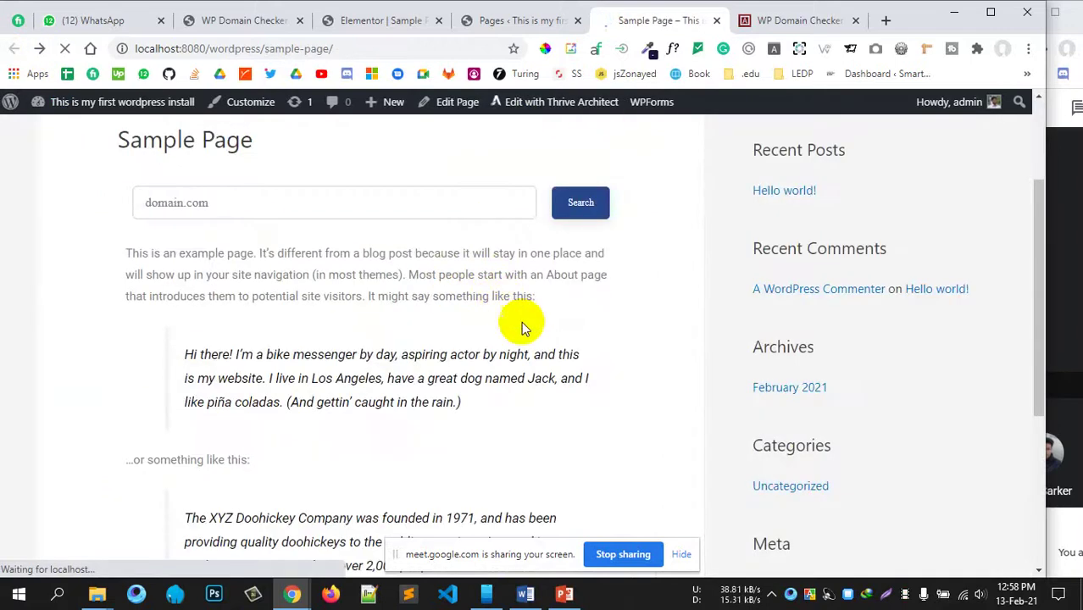
pyautogui.scroll(3, 516, 327)
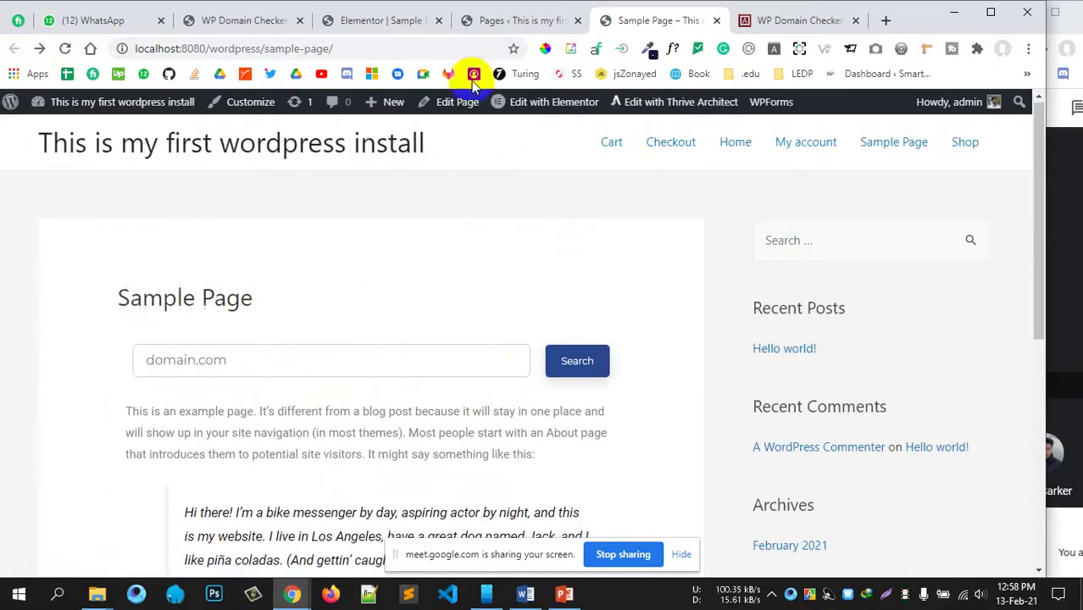
pyautogui.click(222, 20)
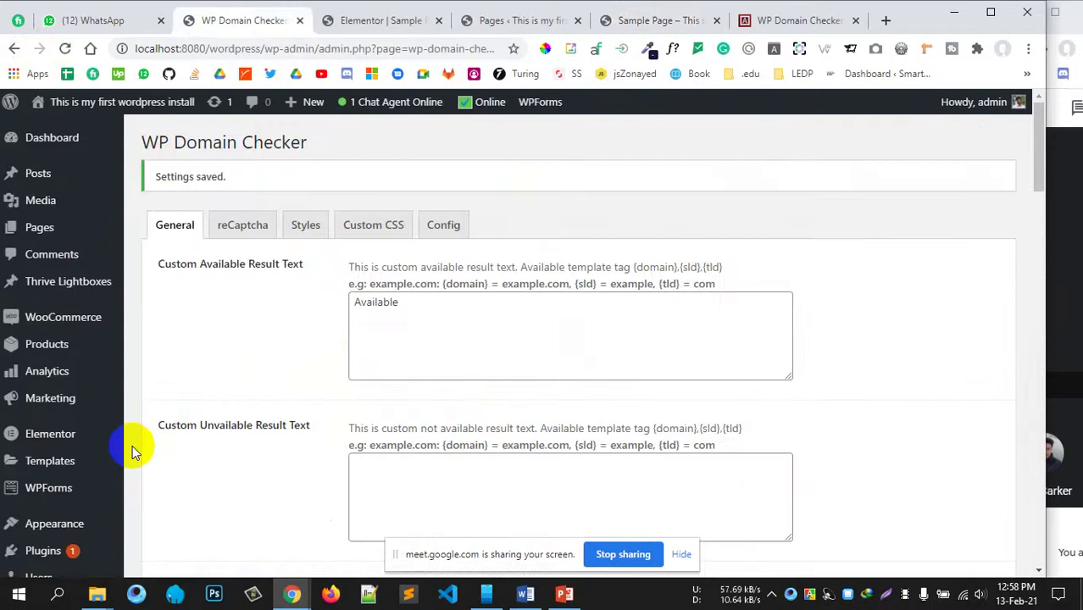
pyautogui.scroll(-3, 132, 445)
pyautogui.scroll(3, 43, 314)
pyautogui.click(653, 20)
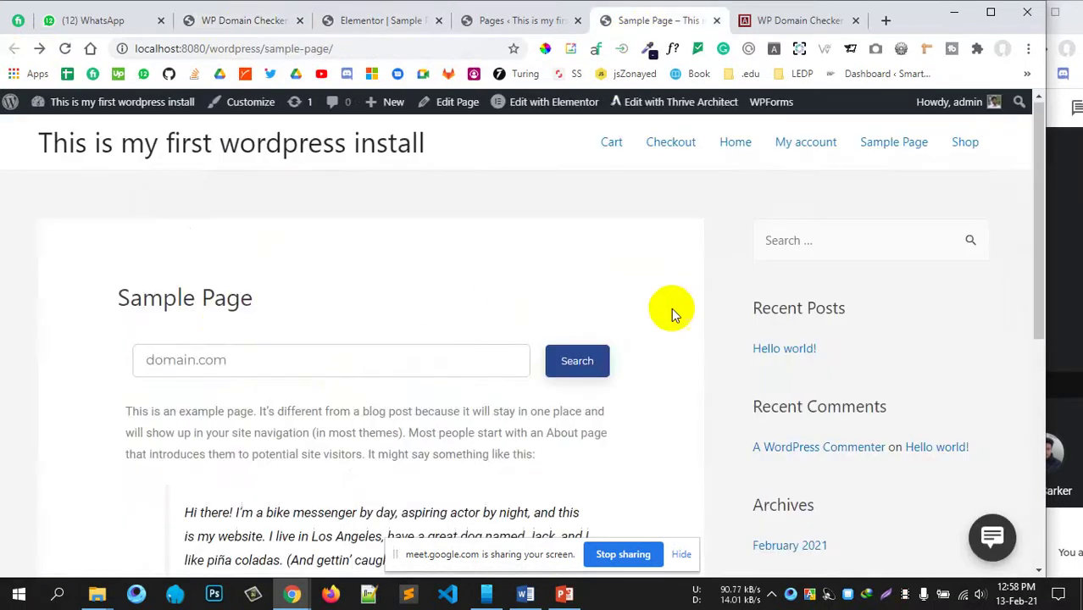
pyautogui.scroll(-2, 419, 306)
pyautogui.scroll(2, 428, 289)
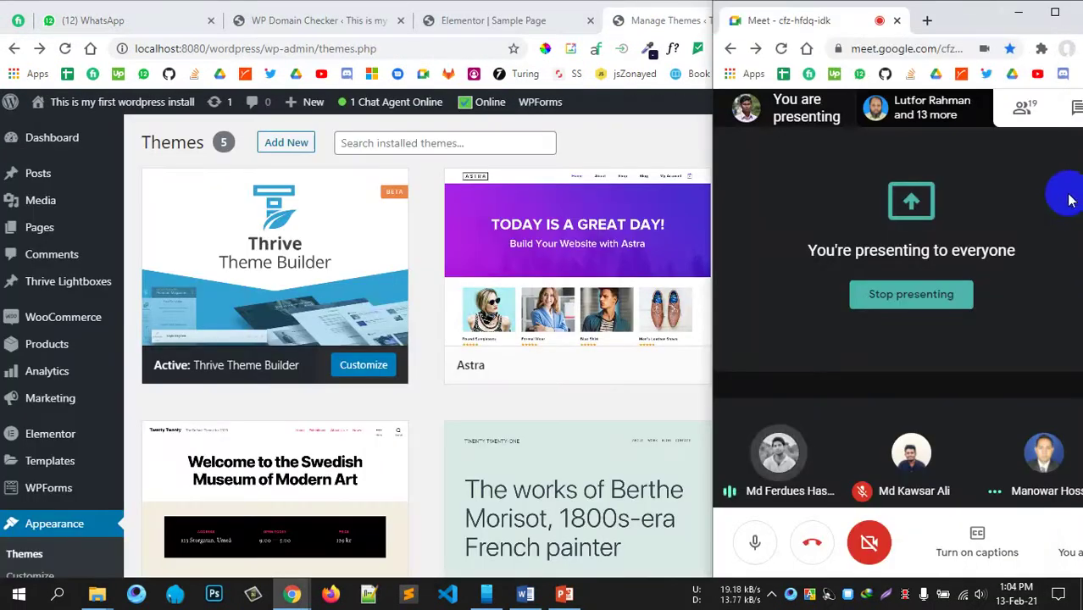
# Step: Open Google Drive in a new Chrome tab by entering 'drive' in the address bar
pyautogui.click(645, 138)
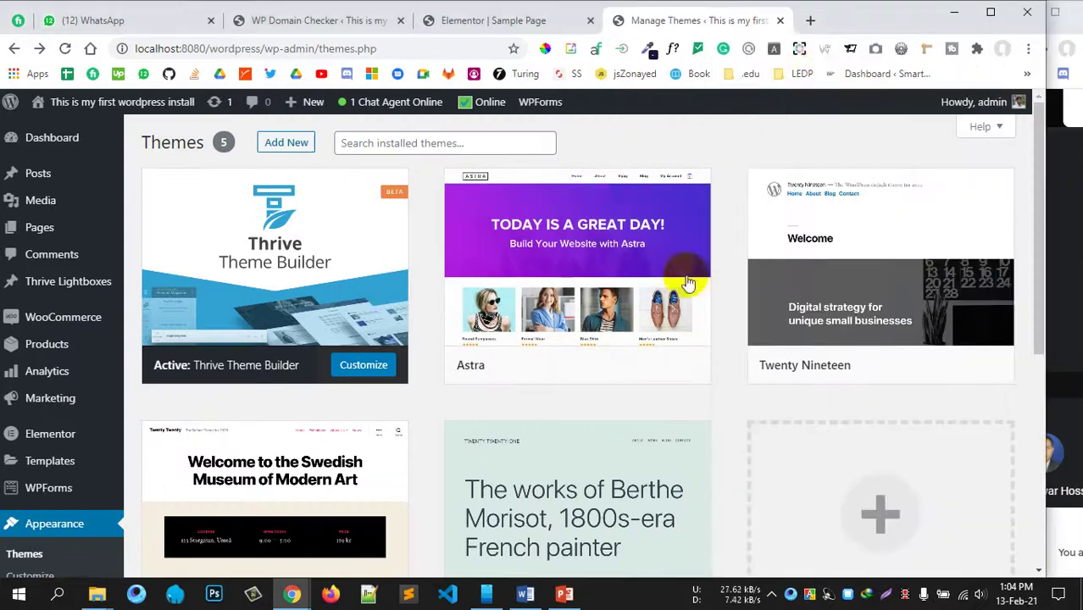
pyautogui.click(811, 20)
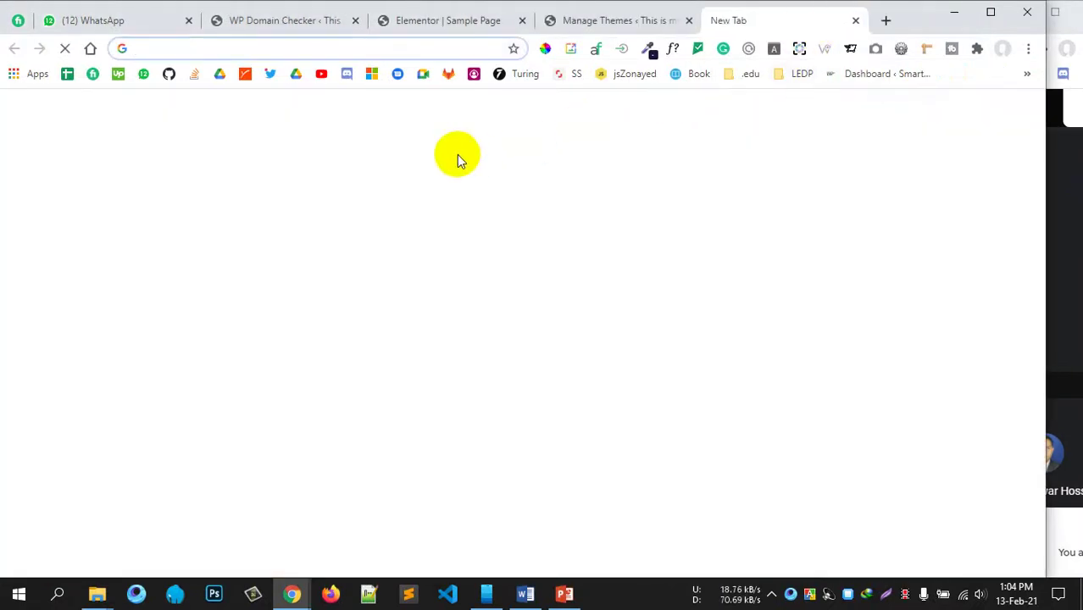
pyautogui.write('drive')
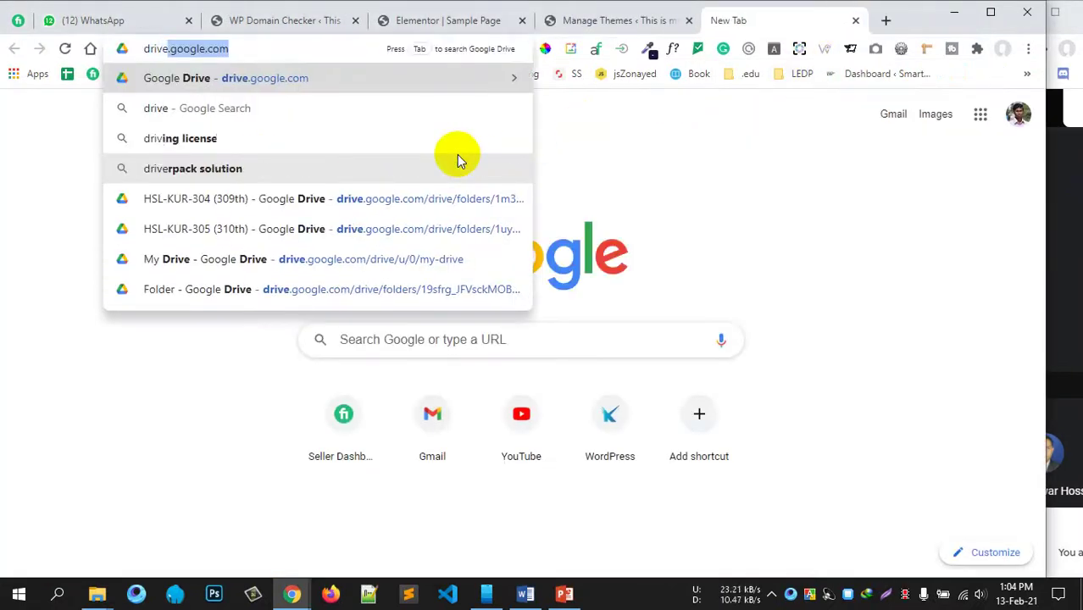
pyautogui.press('Return')
pyautogui.click(1064, 326)
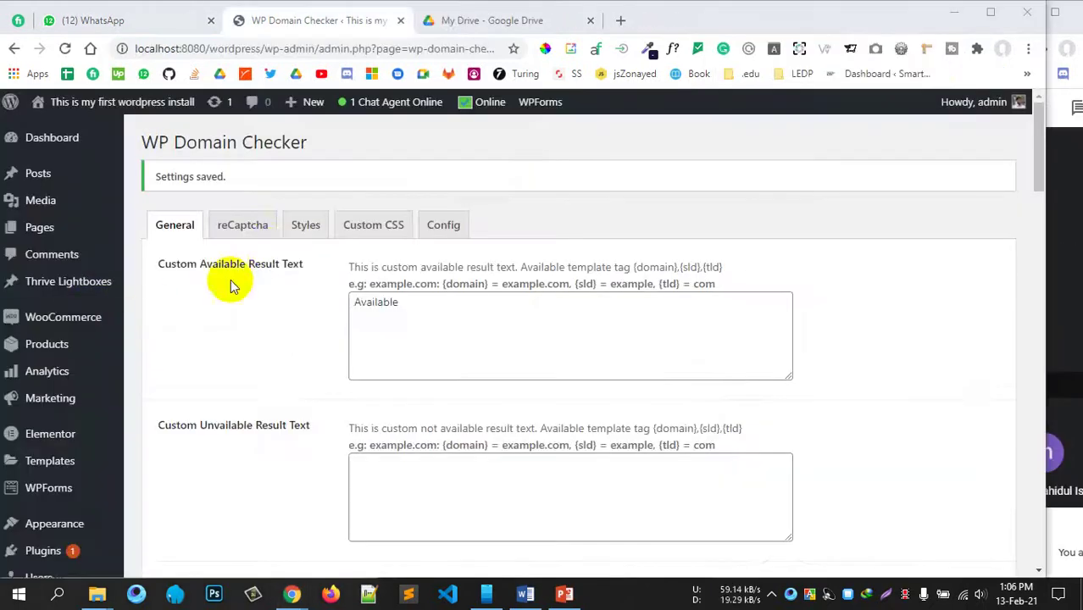
# Step: Go to Thrive Dashboard from the admin sidebar and review the Thrive Architect and Thrive Theme products
pyautogui.scroll(-5, 153, 339)
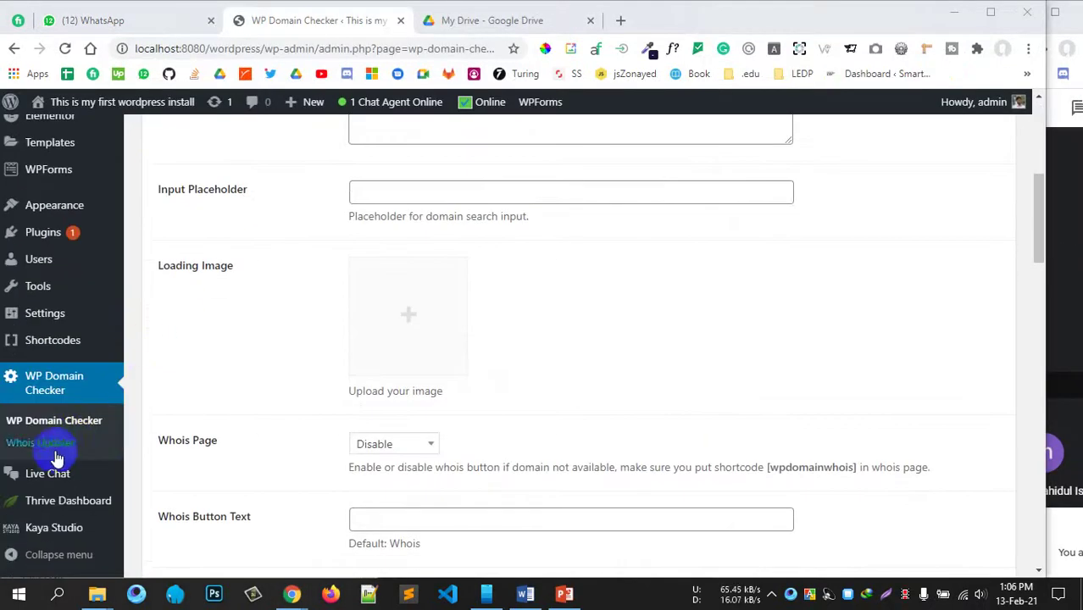
pyautogui.click(68, 513)
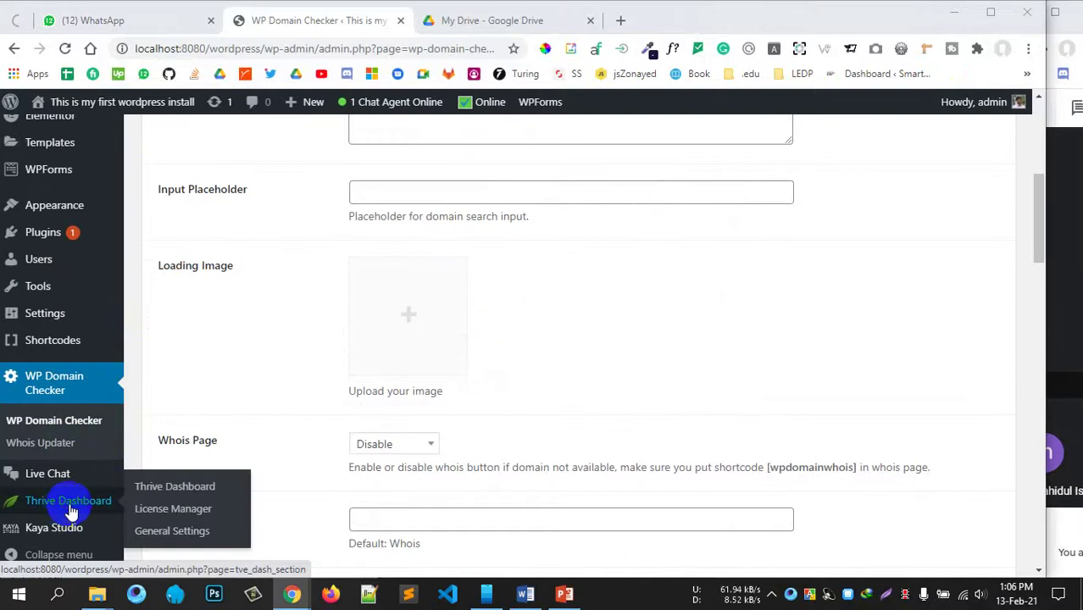
pyautogui.scroll(3, 151, 401)
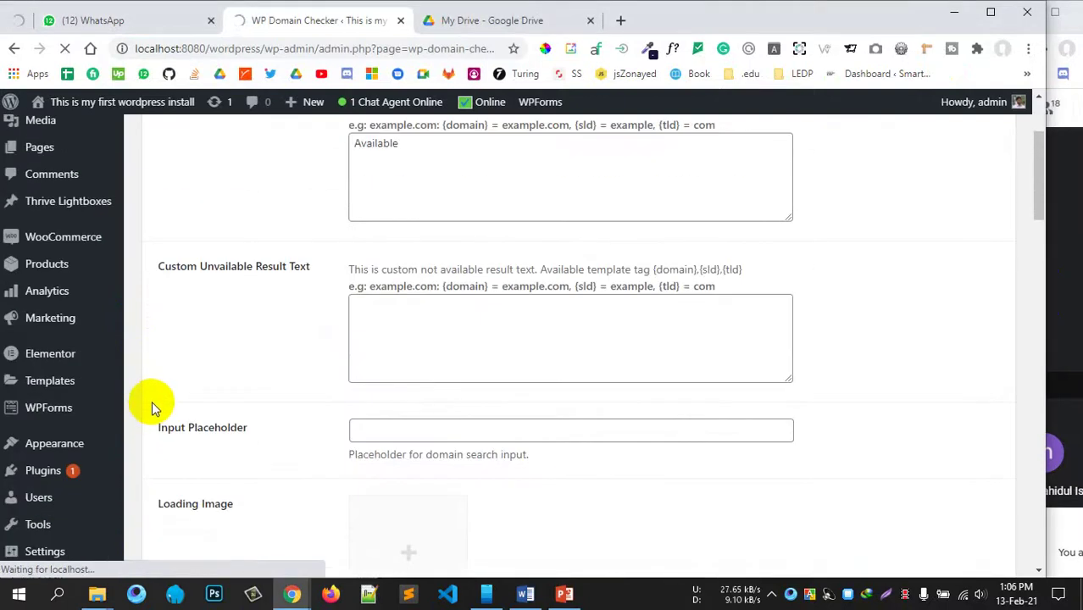
pyautogui.scroll(2, 151, 395)
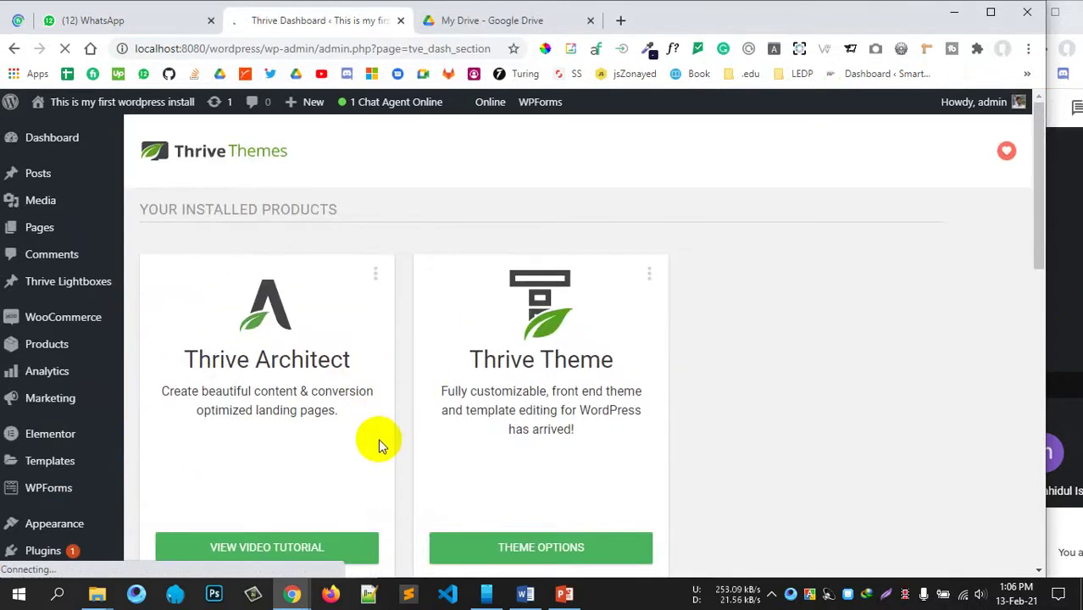
pyautogui.scroll(-2, 378, 438)
pyautogui.scroll(1, 474, 390)
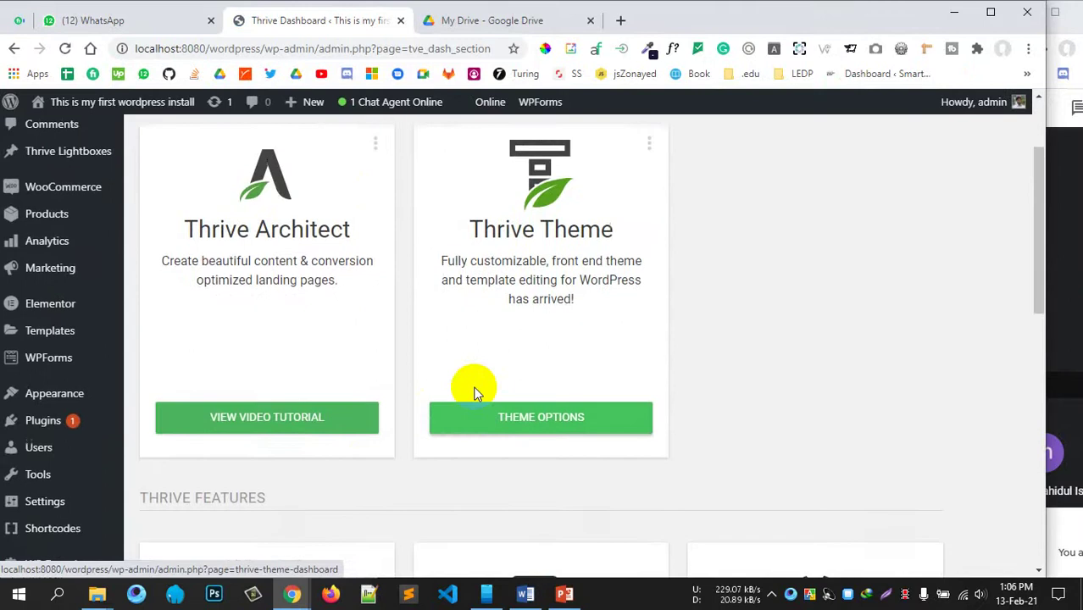
pyautogui.scroll(2, 471, 386)
pyautogui.scroll(-3, 474, 386)
pyautogui.scroll(3, 474, 387)
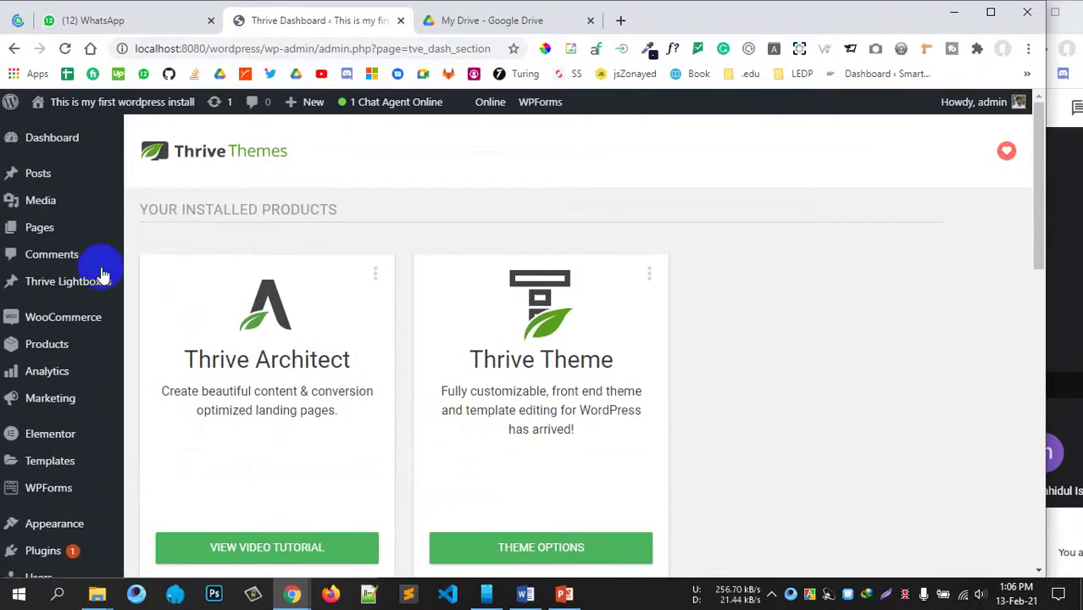
pyautogui.moveTo(49, 230)
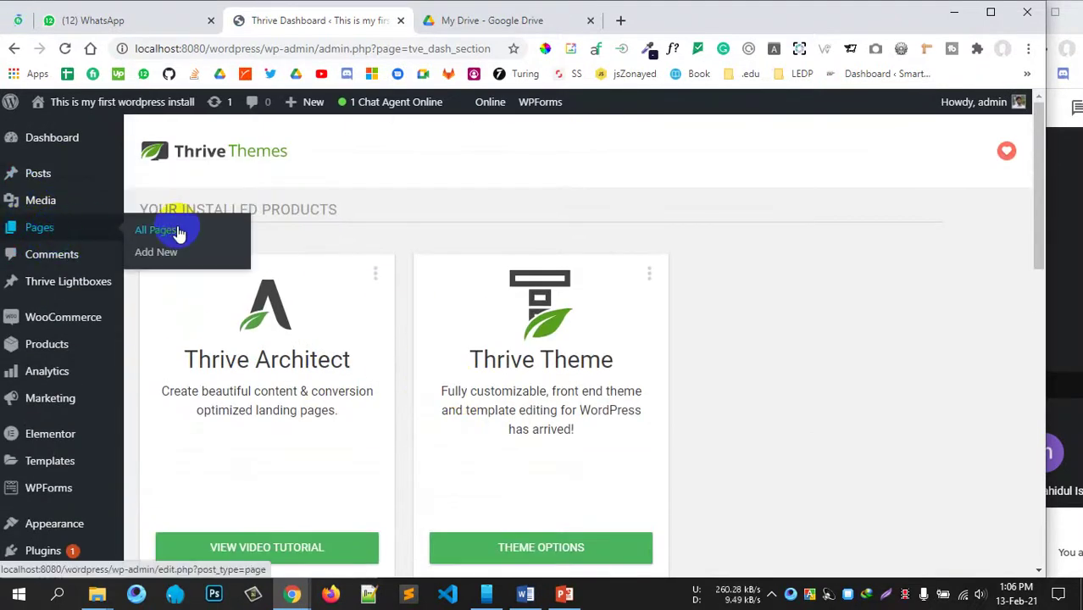
pyautogui.scroll(-3, 542, 261)
# Step: Look over the existing pages list, then start a new page with Add New
pyautogui.scroll(3, 542, 261)
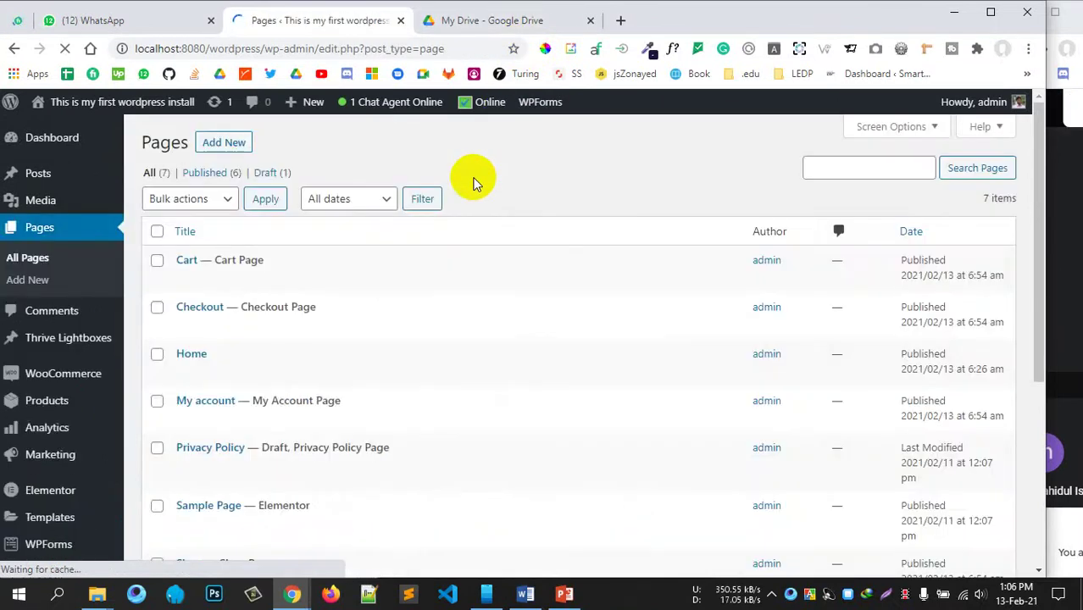
pyautogui.scroll(-3, 314, 310)
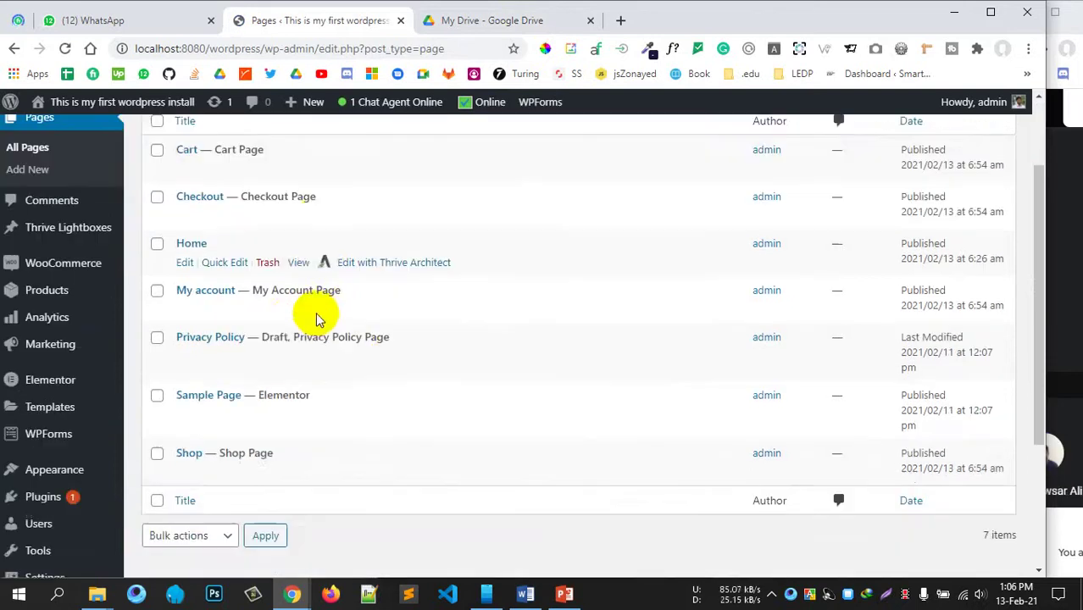
pyautogui.scroll(3, 283, 283)
pyautogui.click(224, 142)
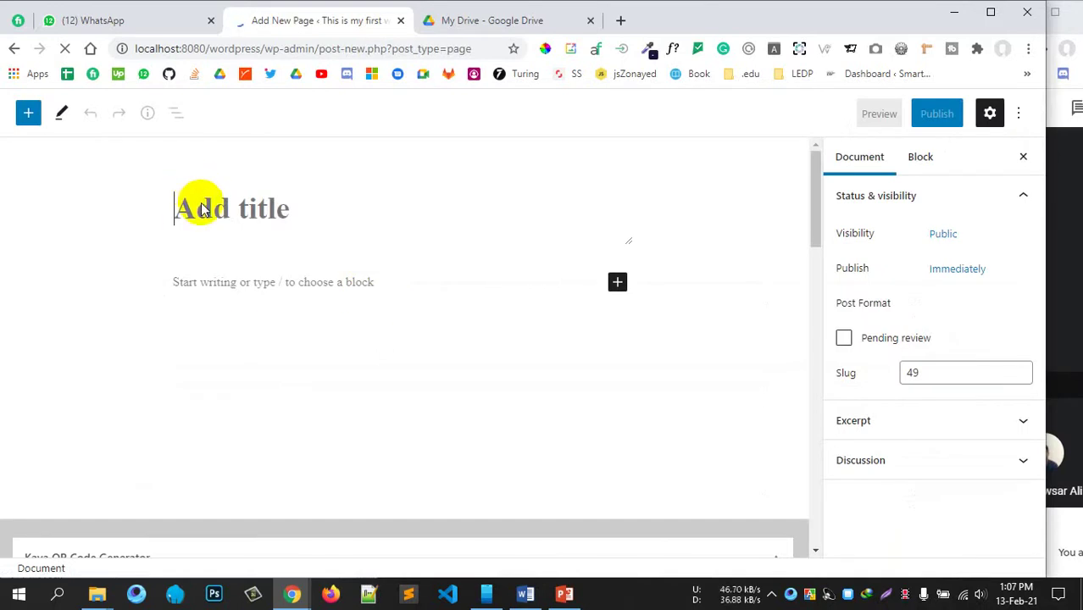
# Step: Title the new page 'Thrive' and publish it
pyautogui.write('Th')
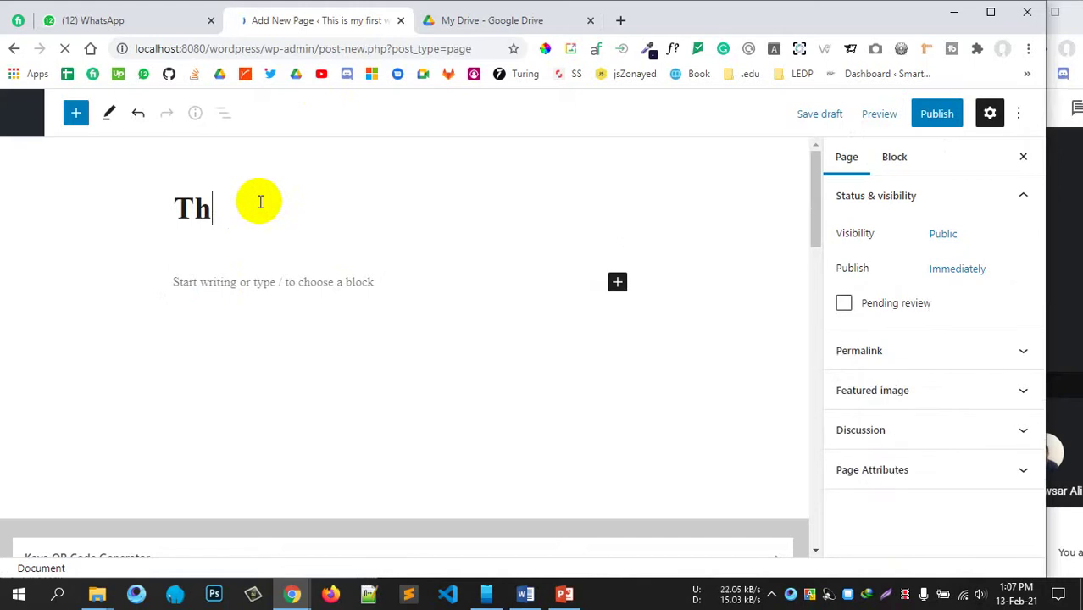
pyautogui.write('rive')
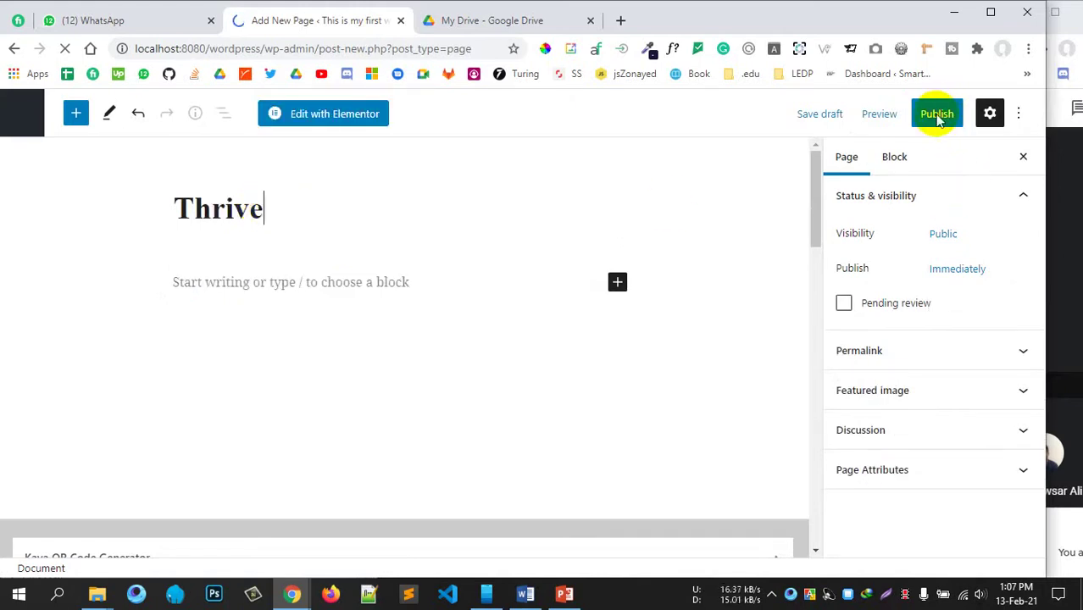
pyautogui.click(936, 115)
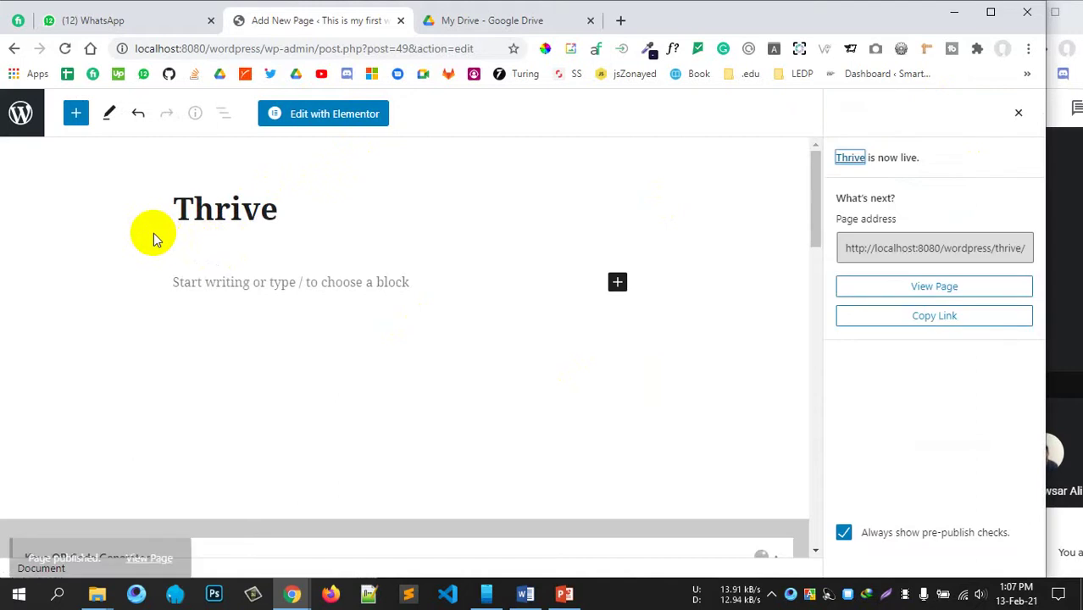
# Step: Return to the Pages list, reload it, and switch to the Google Drive tab
pyautogui.click(12, 52)
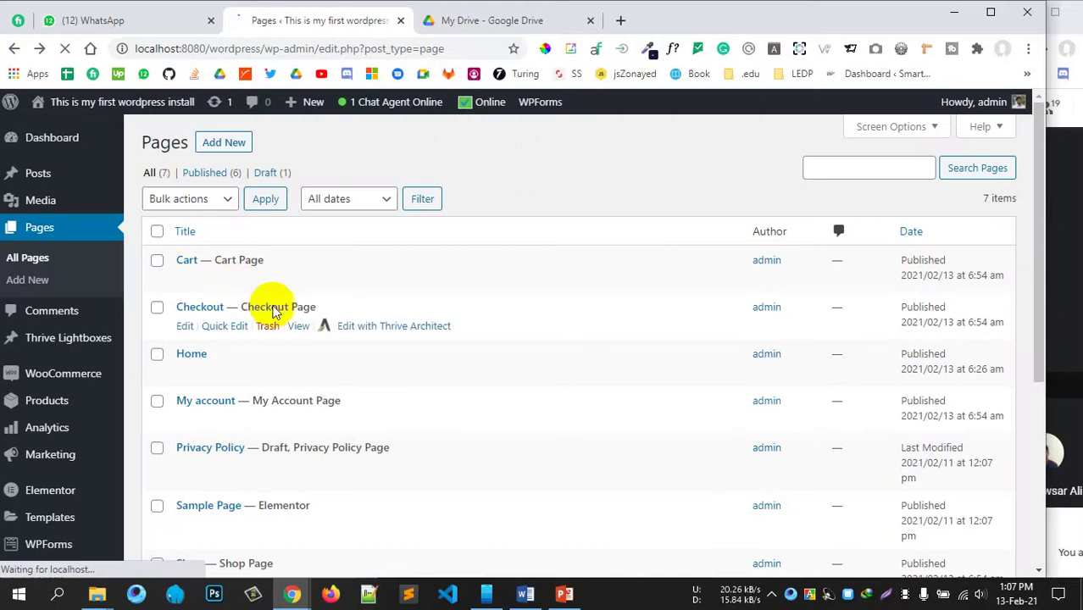
pyautogui.scroll(-2, 305, 400)
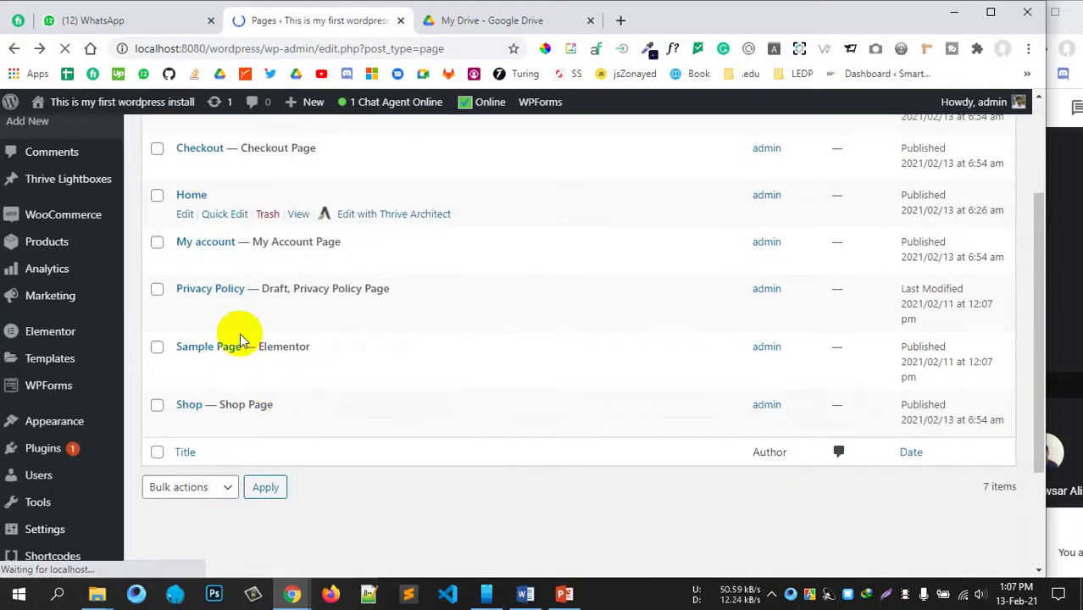
pyautogui.scroll(2, 197, 246)
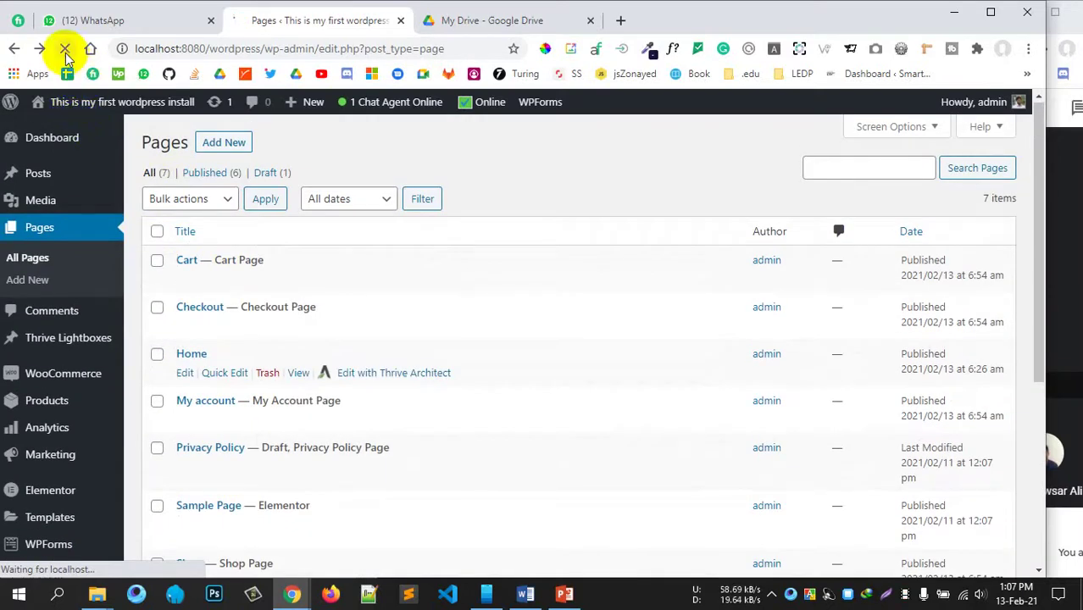
pyautogui.click(64, 55)
pyautogui.scroll(-4, 355, 317)
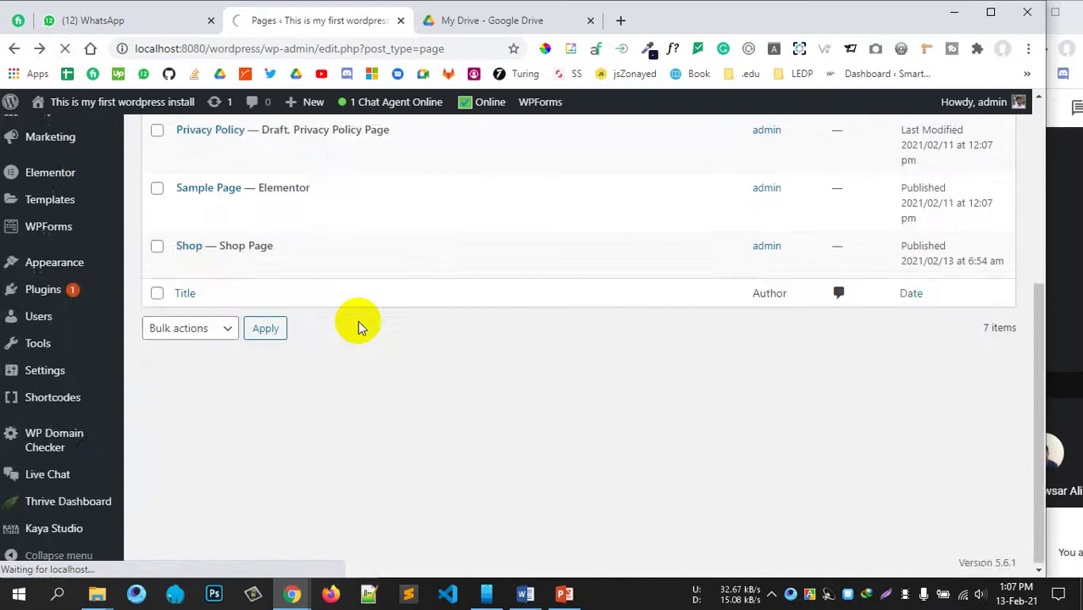
pyautogui.scroll(2, 357, 321)
pyautogui.scroll(3, 357, 320)
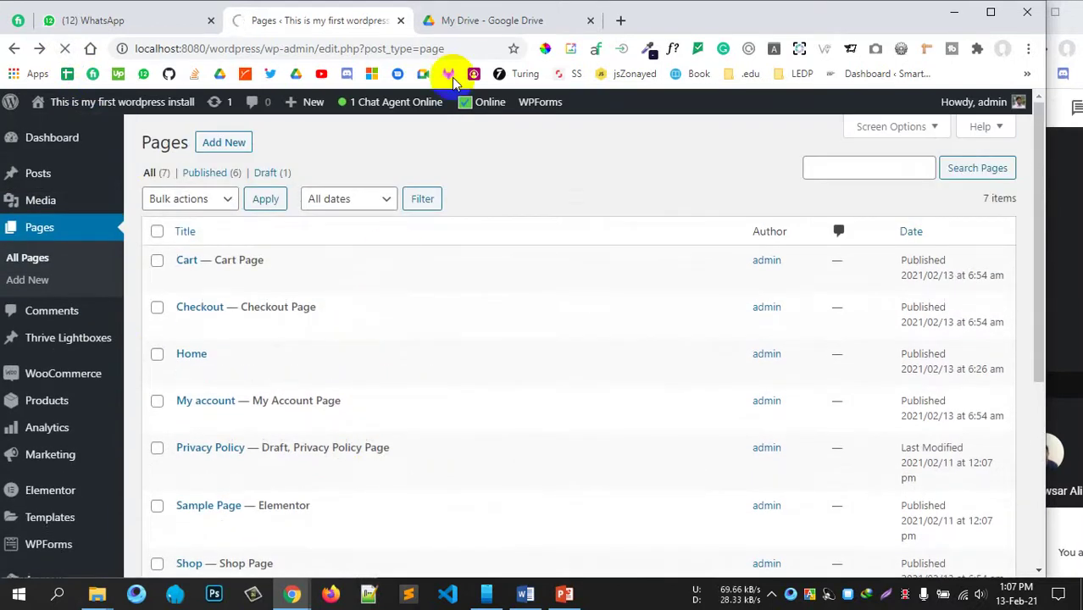
pyautogui.click(478, 20)
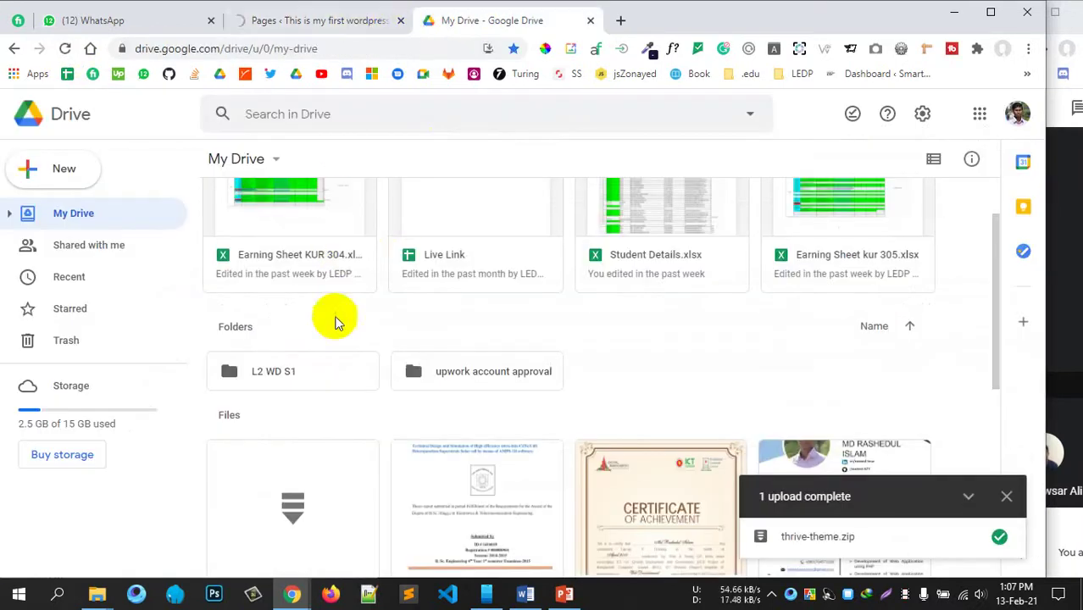
# Step: Select thrive-theme.zip in Google Drive and bring up its context menu
pyautogui.scroll(-5, 583, 357)
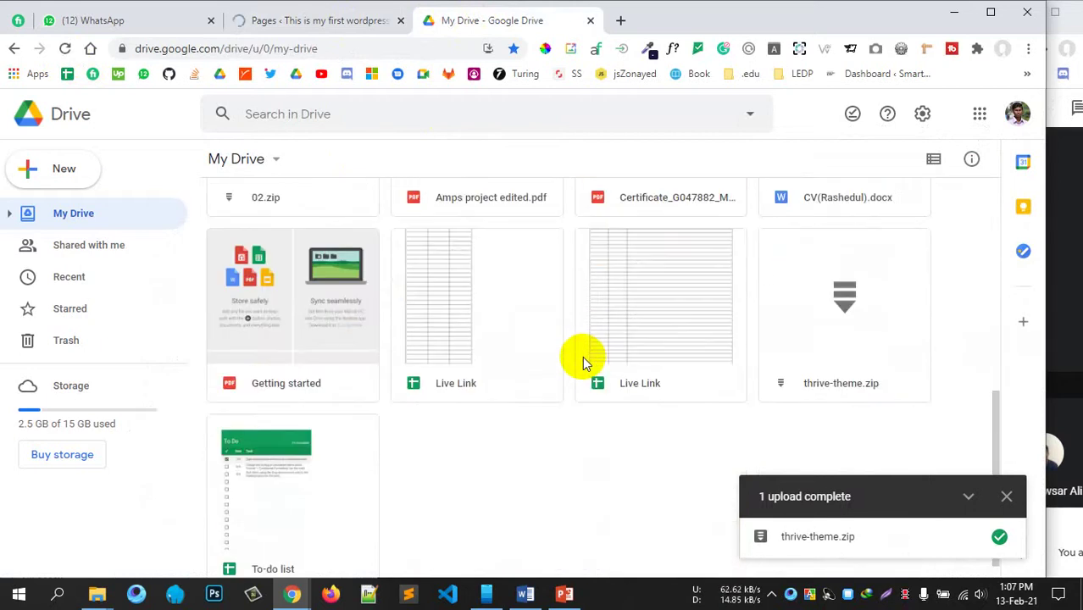
pyautogui.click(792, 317)
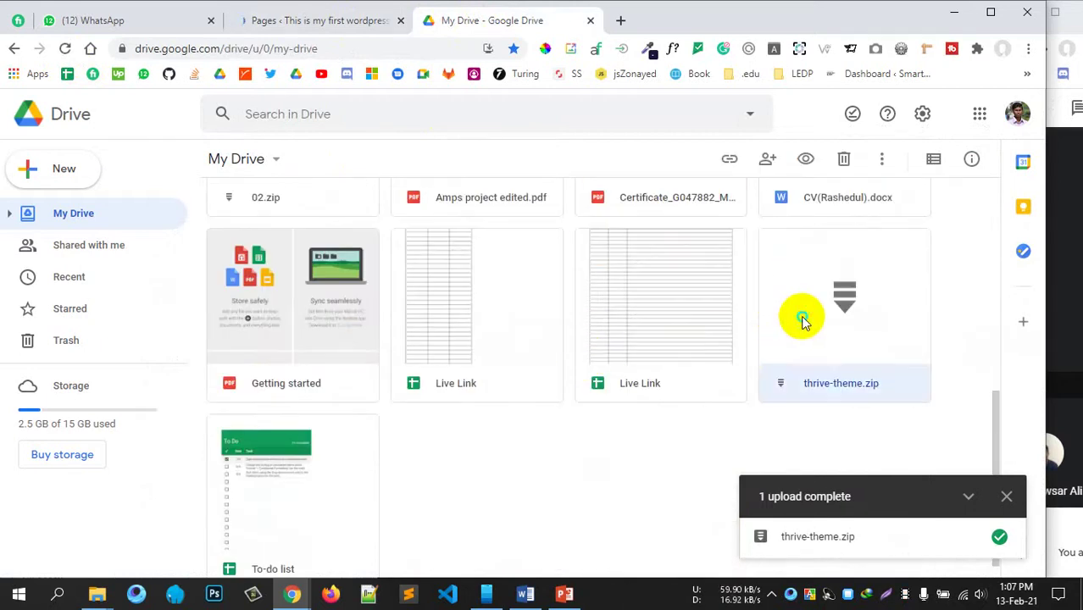
pyautogui.rightClick(820, 364)
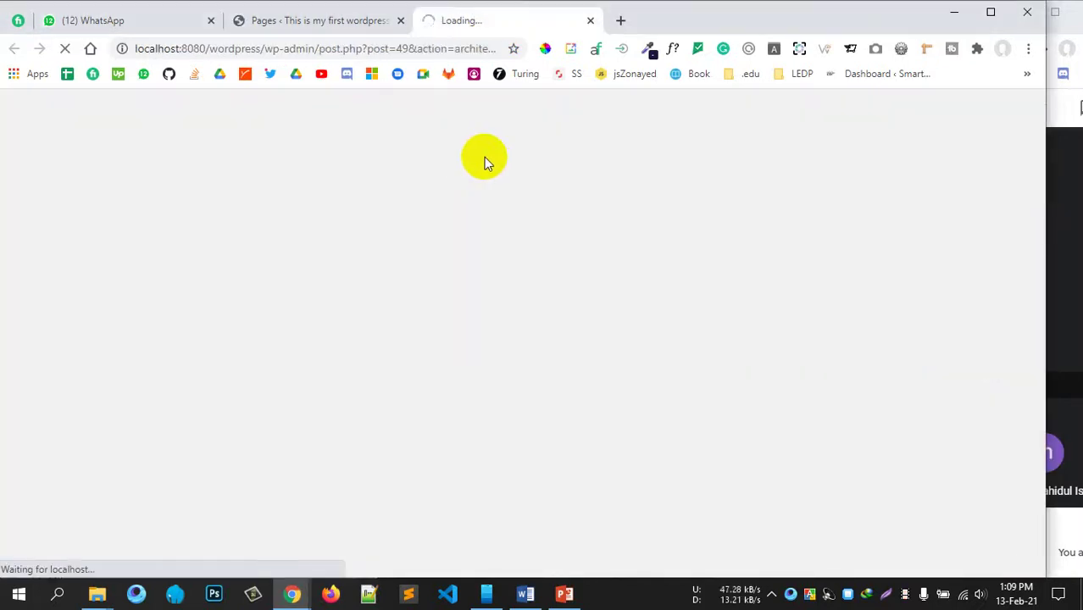
pyautogui.scroll(-10, 102, 356)
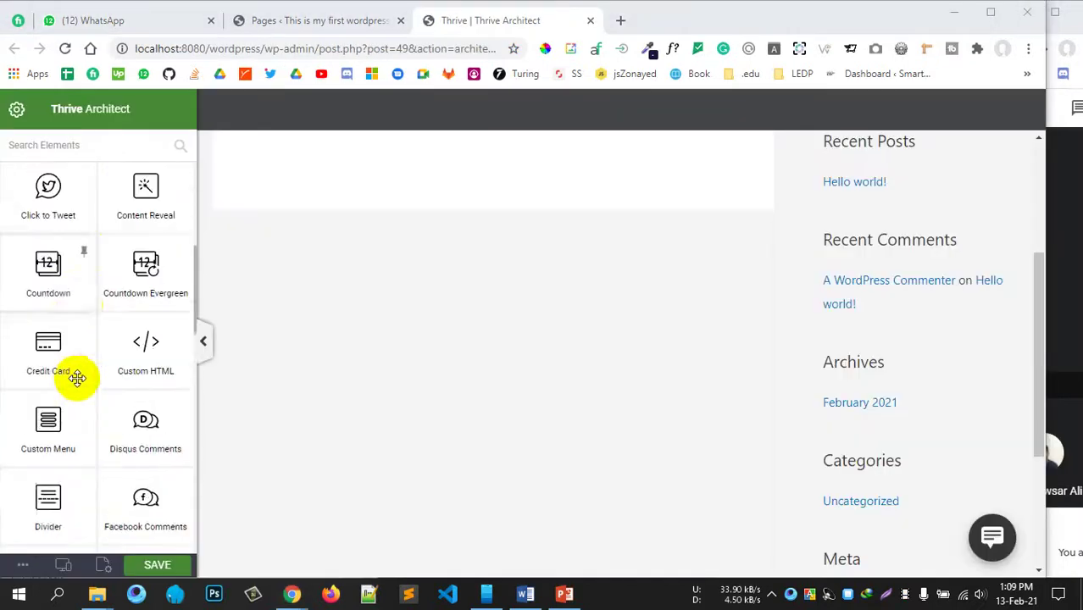
pyautogui.scroll(-5, 110, 381)
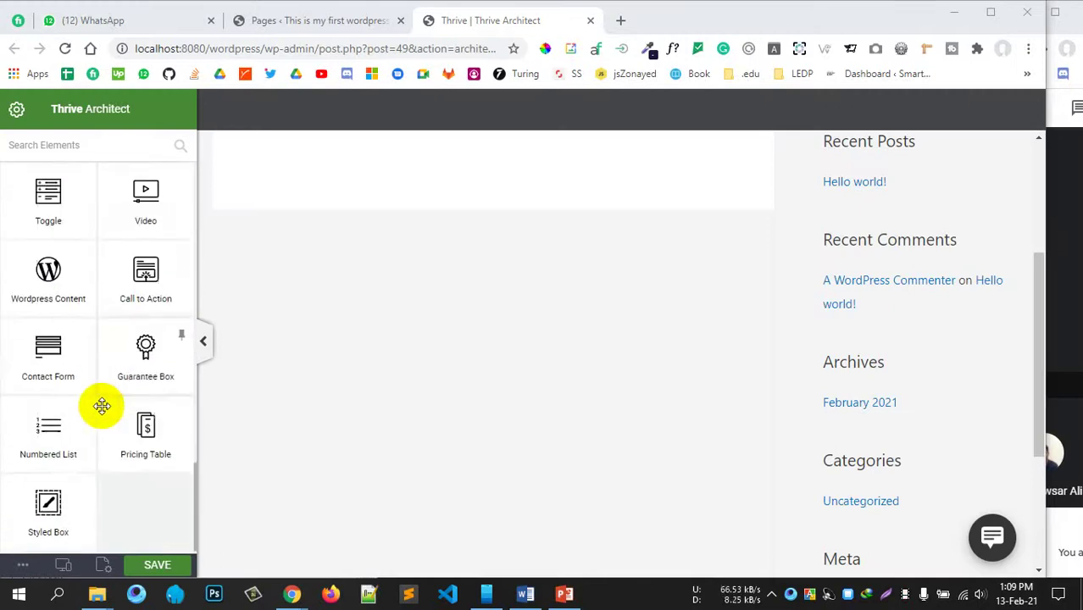
pyautogui.scroll(1, 84, 488)
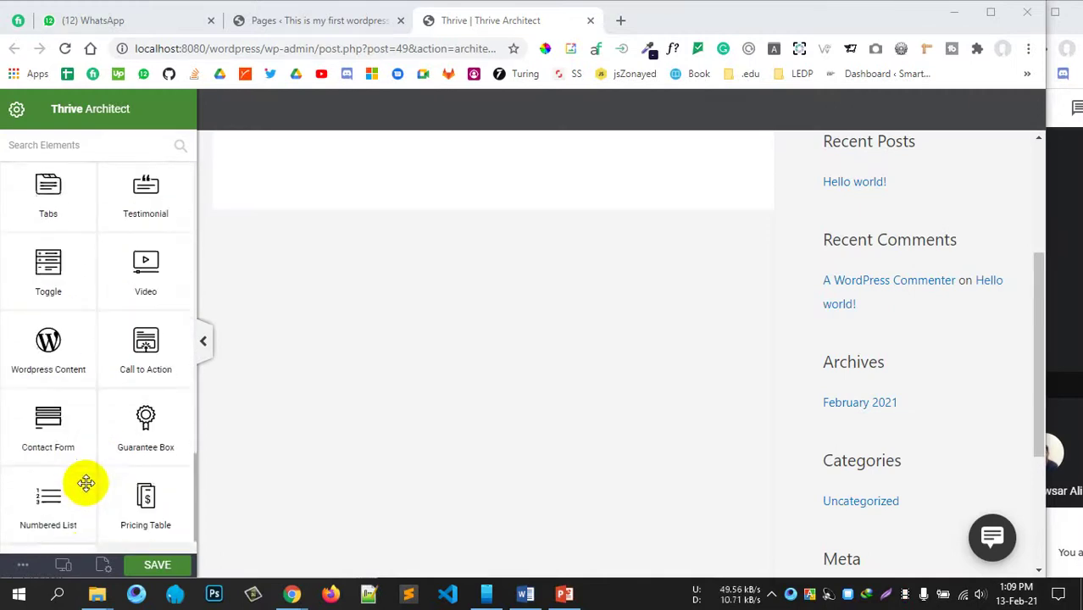
pyautogui.scroll(14, 84, 484)
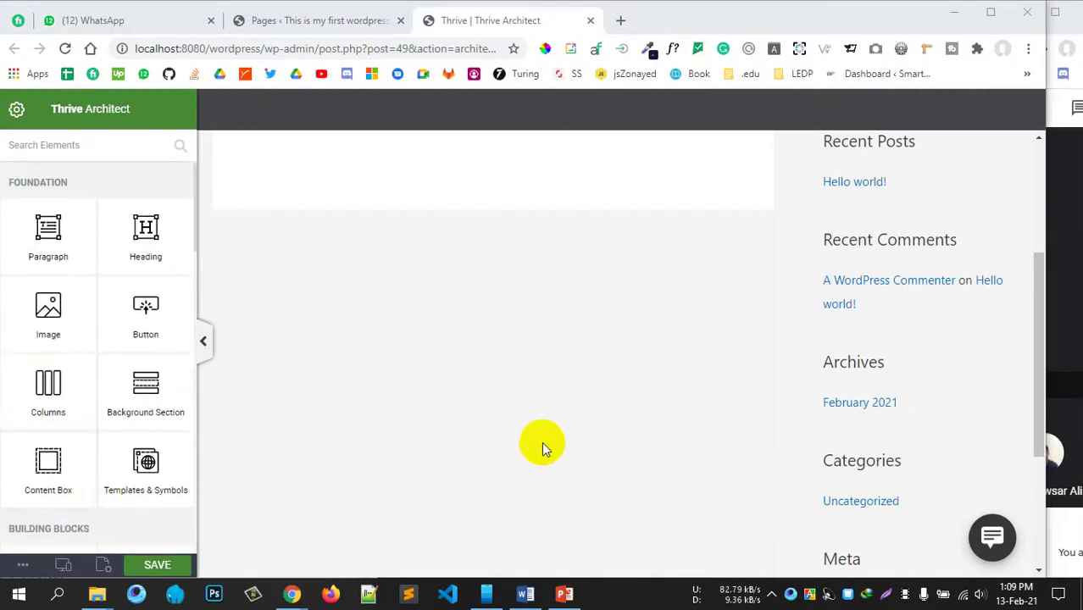
pyautogui.scroll(3, 541, 445)
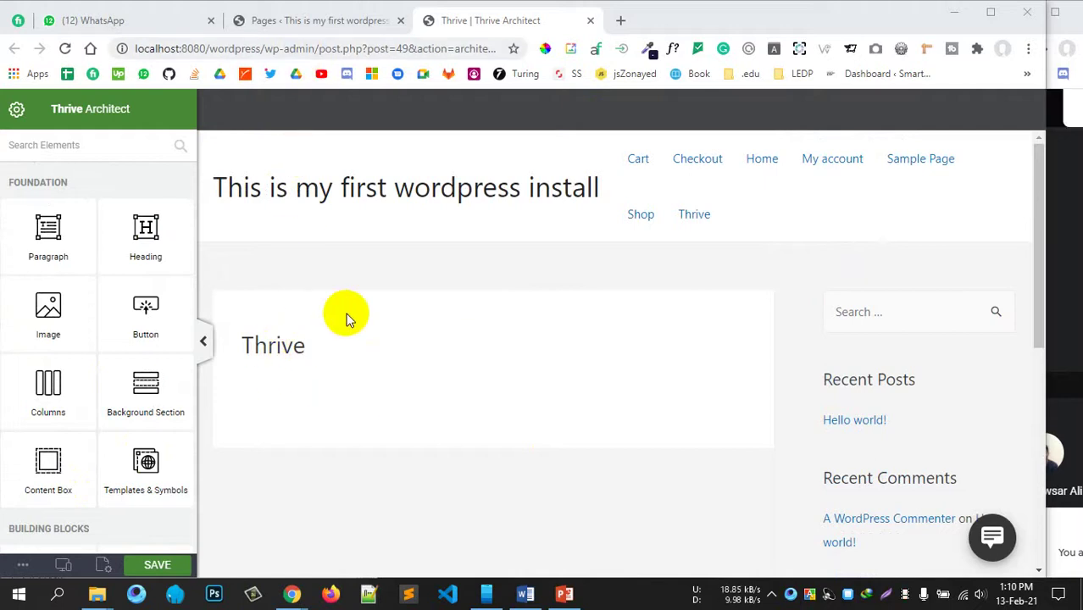
pyautogui.scroll(-1, 346, 318)
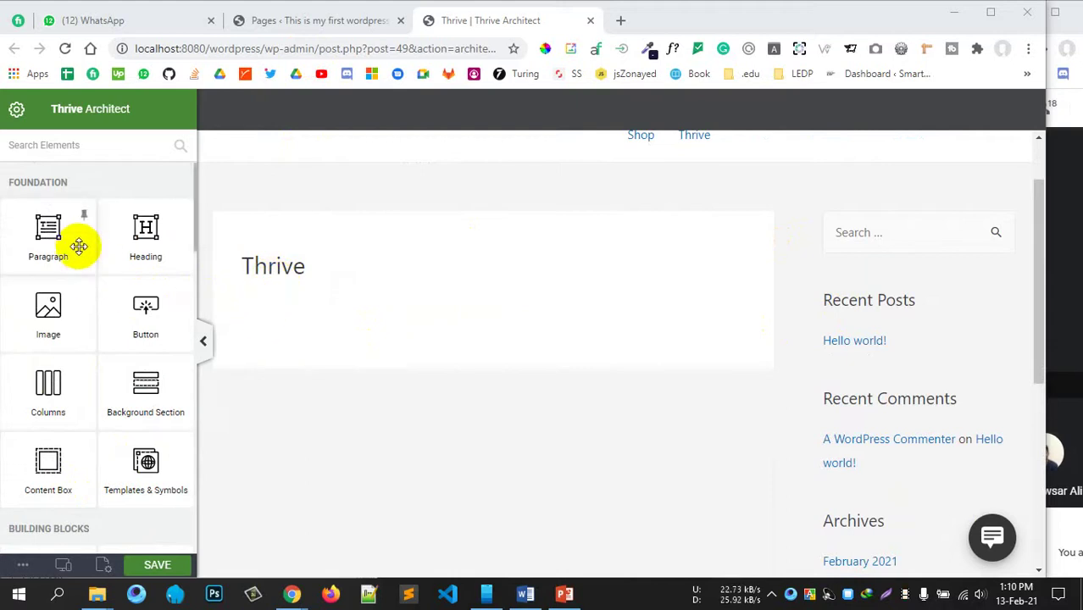
pyautogui.moveTo(80, 266); pyautogui.dragTo(97, 374)
pyautogui.scroll(-2, 93, 356)
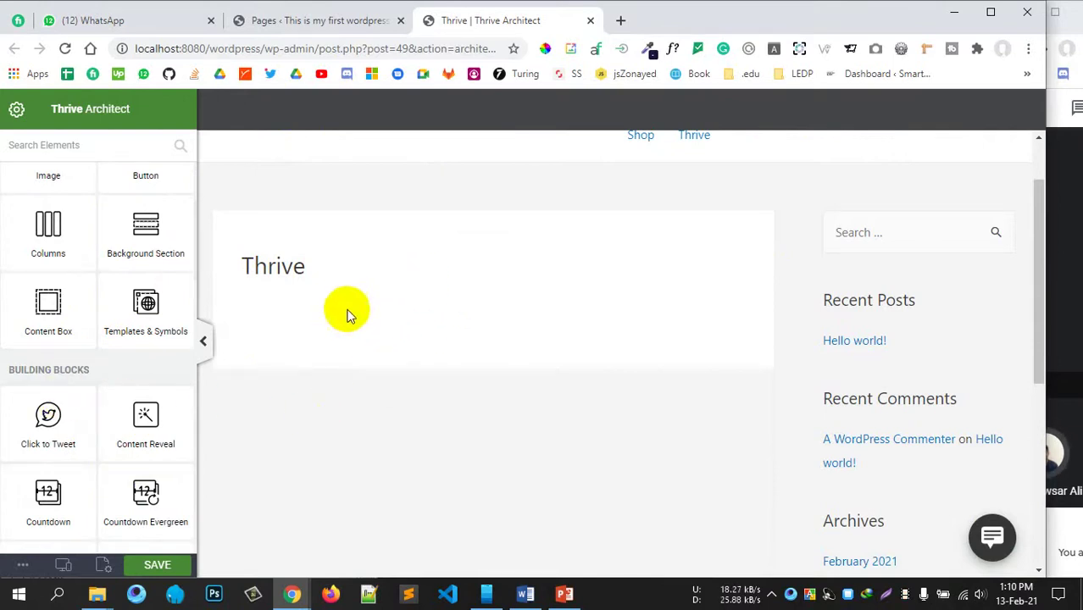
pyautogui.scroll(-3, 110, 373)
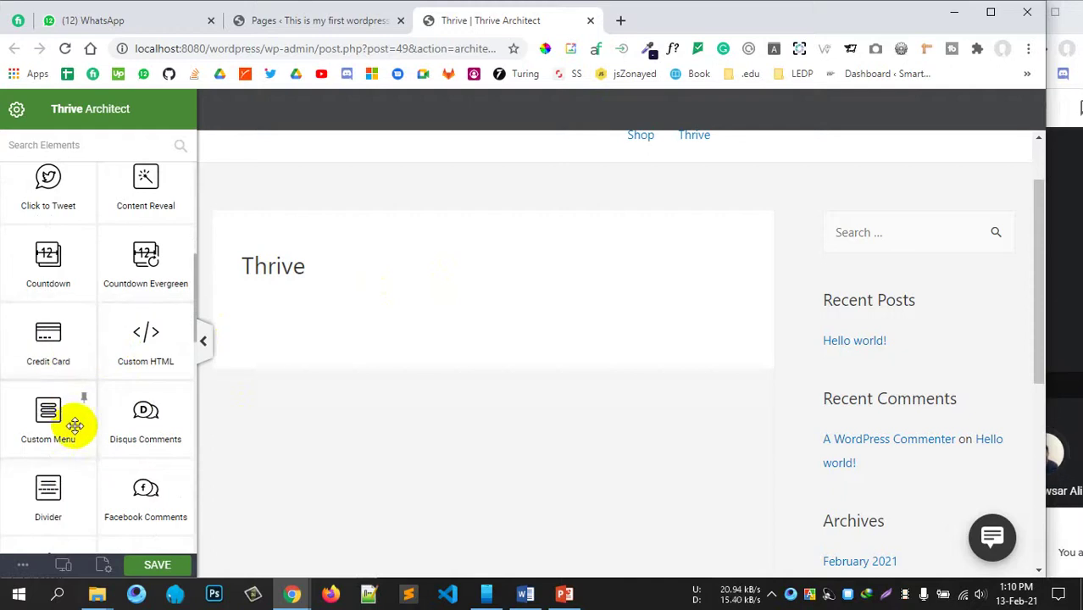
pyautogui.scroll(-2, 103, 408)
pyautogui.scroll(-2, 105, 408)
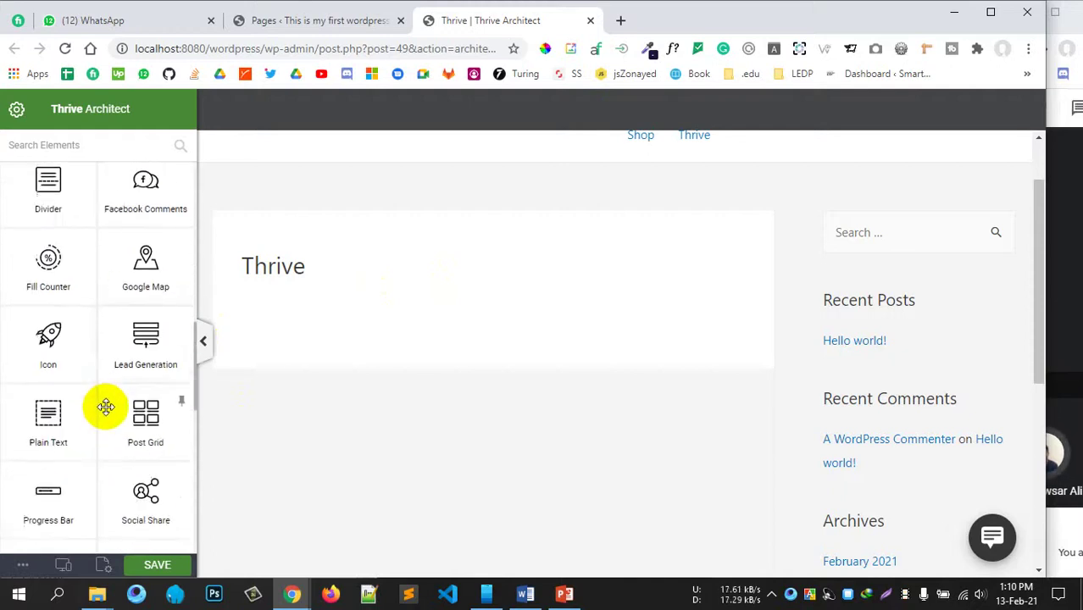
pyautogui.scroll(-2, 109, 400)
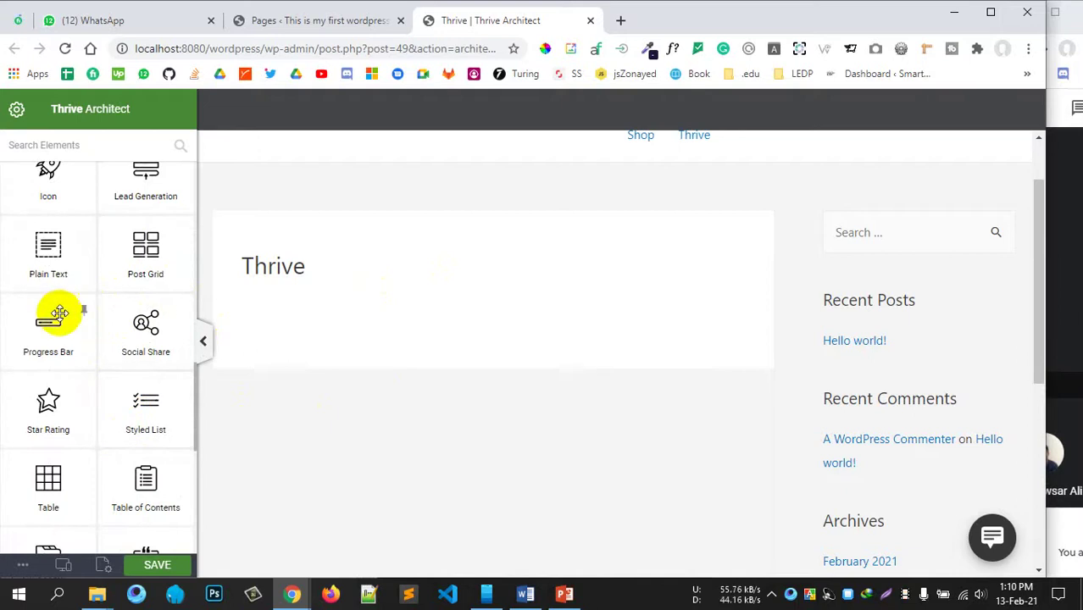
pyautogui.scroll(-3, 51, 338)
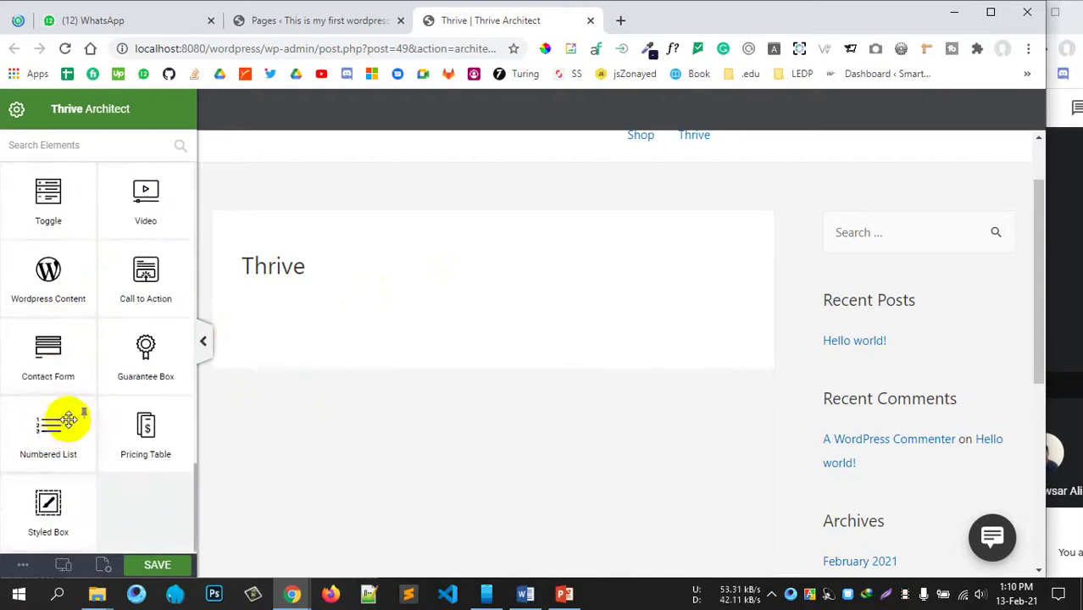
pyautogui.scroll(5, 53, 428)
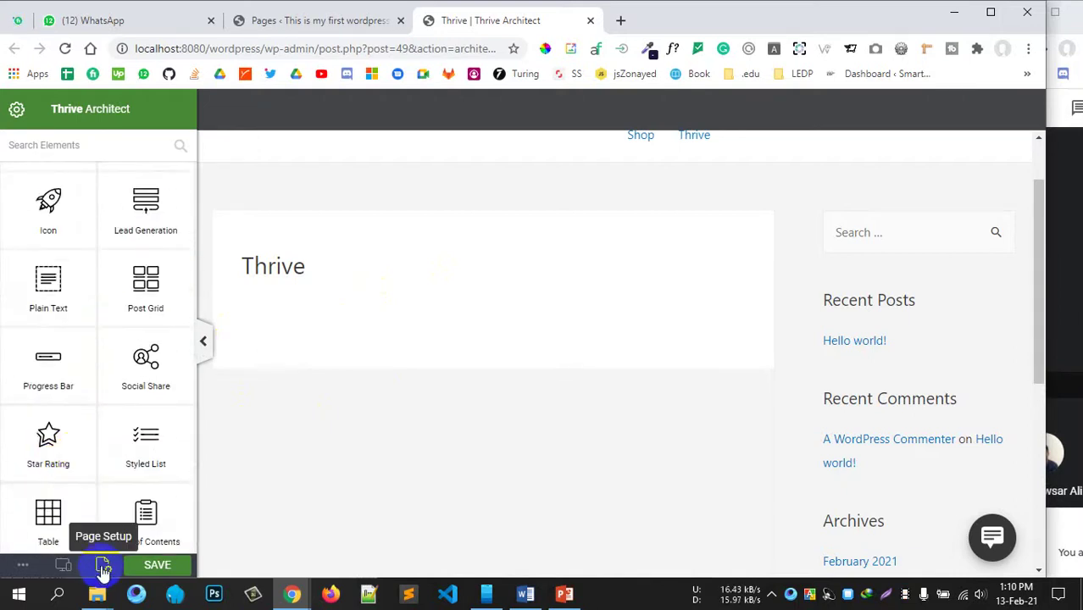
# Step: Open the landing page template chooser from Page Setup in Thrive Architect
pyautogui.click(104, 566)
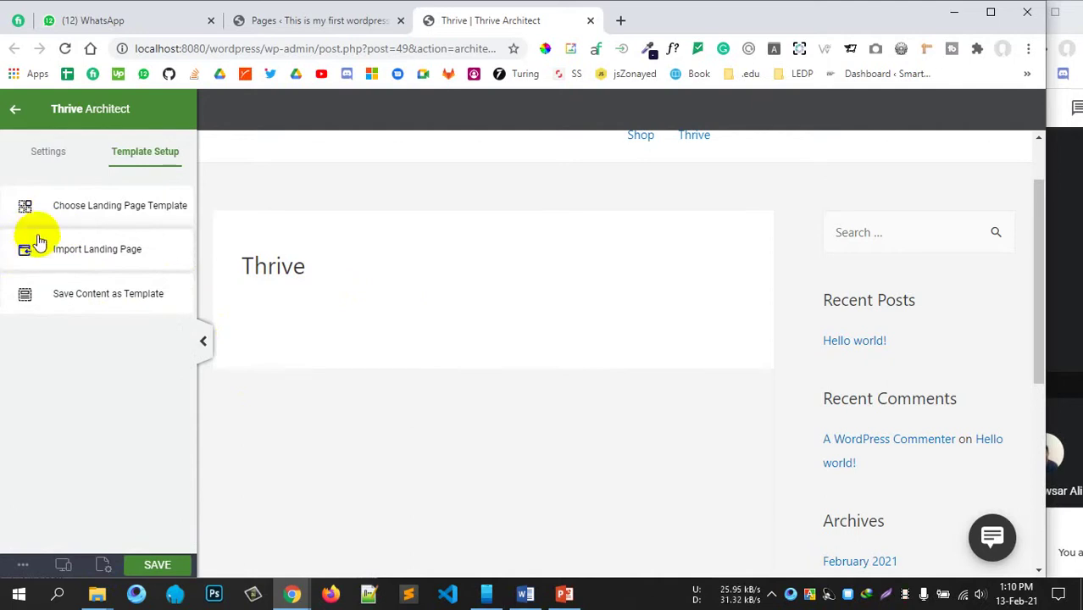
pyautogui.click(79, 212)
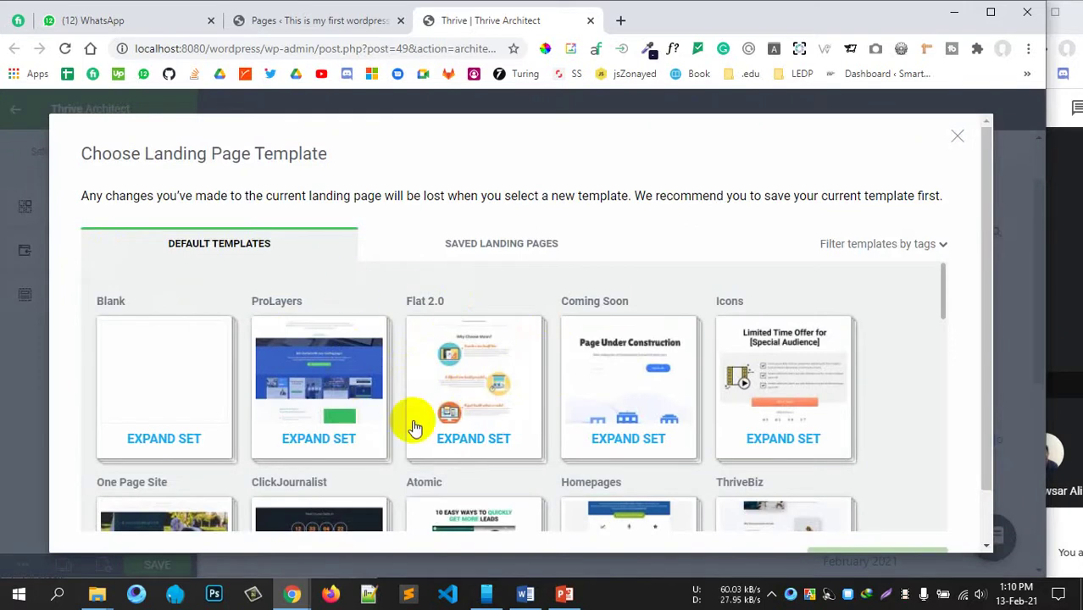
pyautogui.scroll(-3, 415, 424)
pyautogui.scroll(-1, 416, 428)
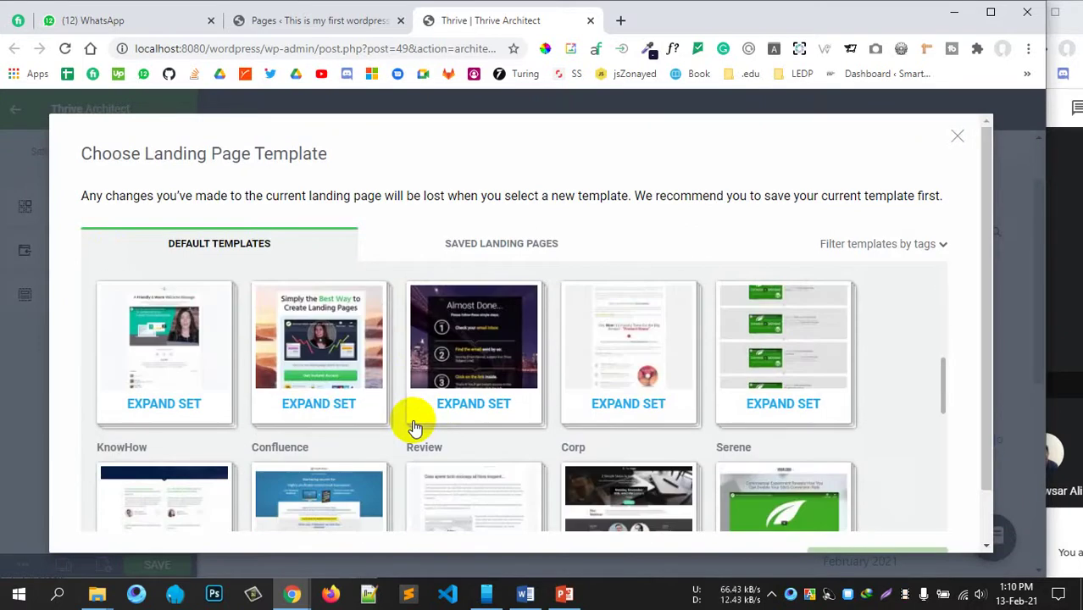
pyautogui.scroll(-2, 415, 428)
pyautogui.scroll(-2, 411, 430)
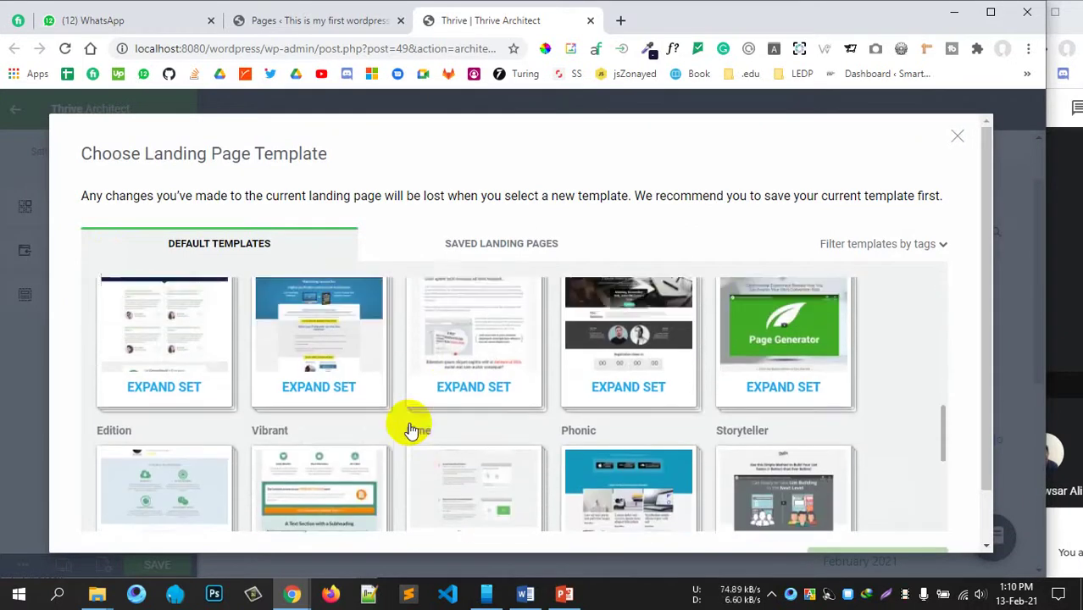
pyautogui.scroll(4, 525, 439)
pyautogui.scroll(6, 683, 444)
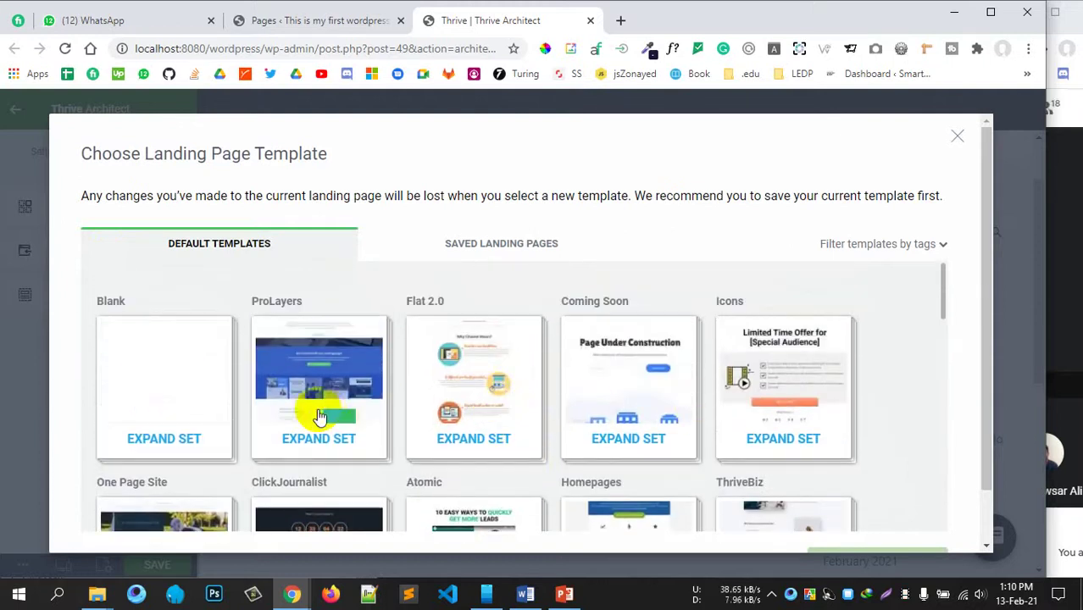
# Step: Browse the ProLayers, Blank and Atomic template sets
pyautogui.click(321, 415)
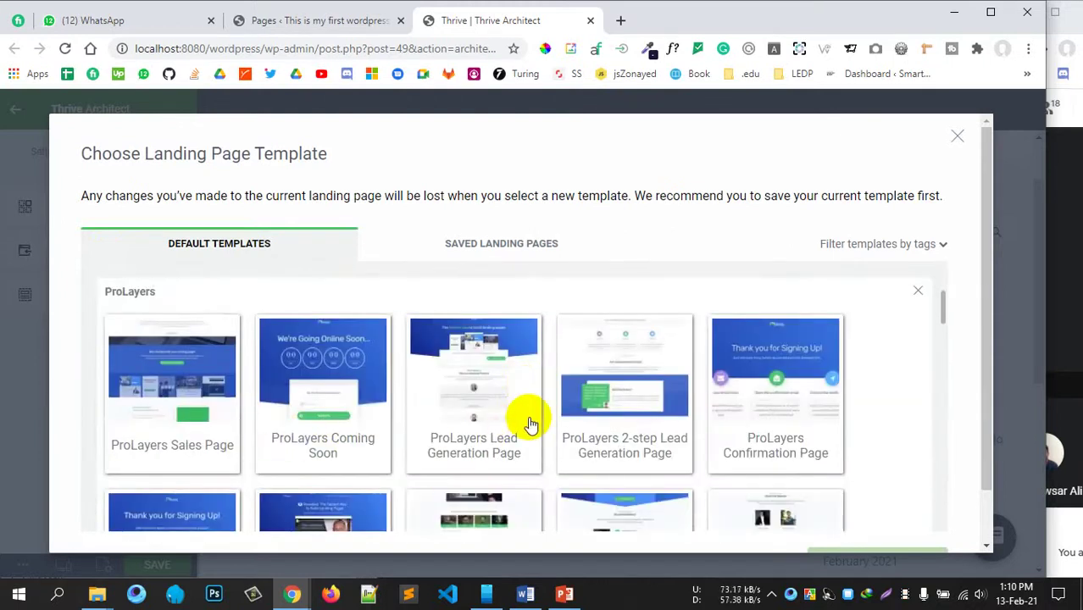
pyautogui.scroll(-10, 527, 421)
pyautogui.scroll(-3, 421, 373)
pyautogui.scroll(10, 380, 426)
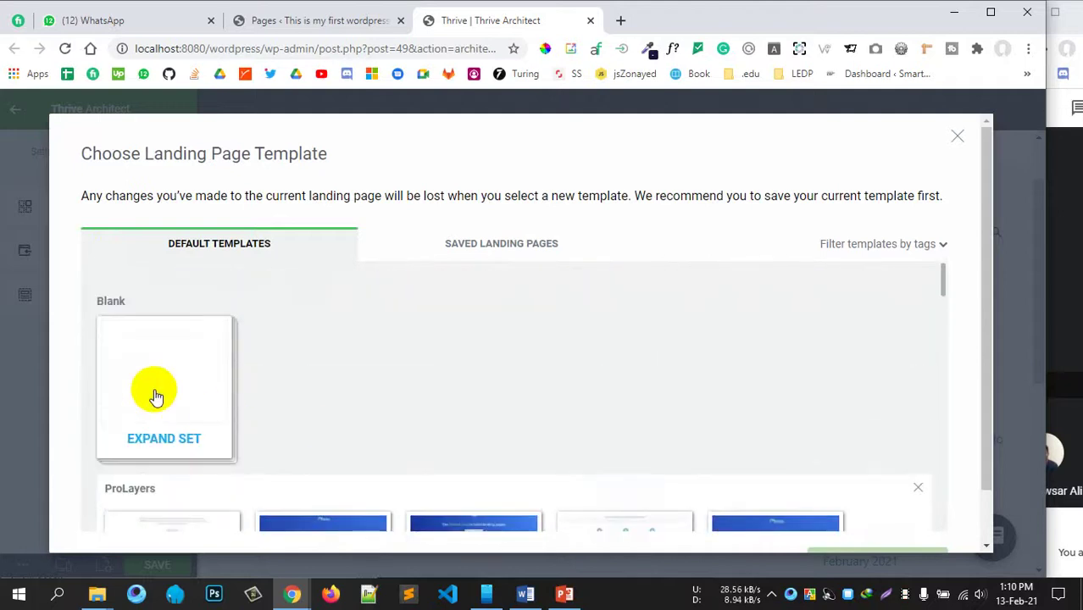
pyautogui.click(158, 391)
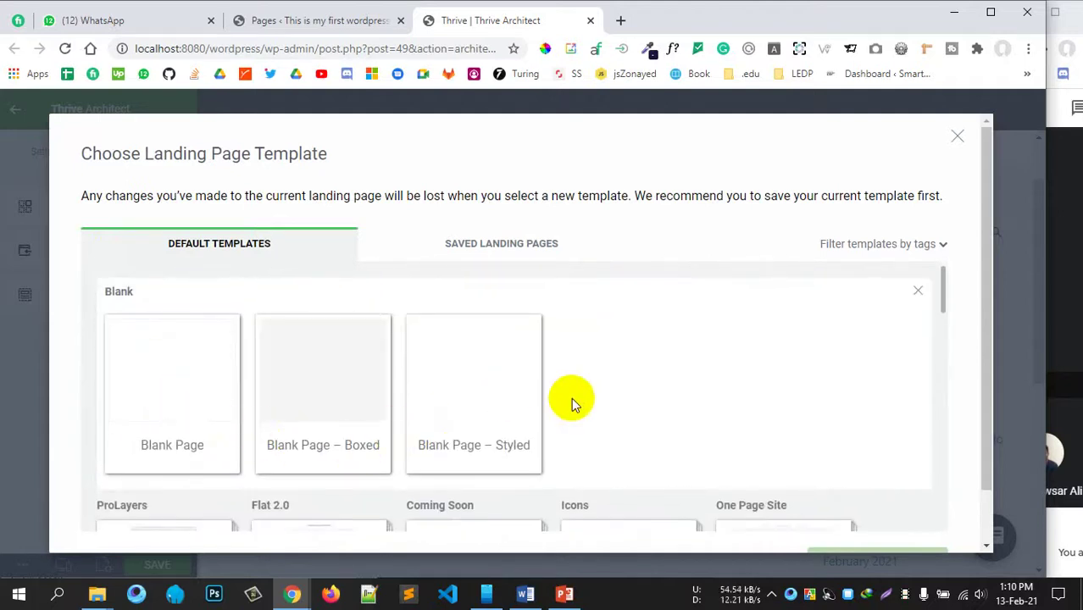
pyautogui.scroll(-5, 477, 423)
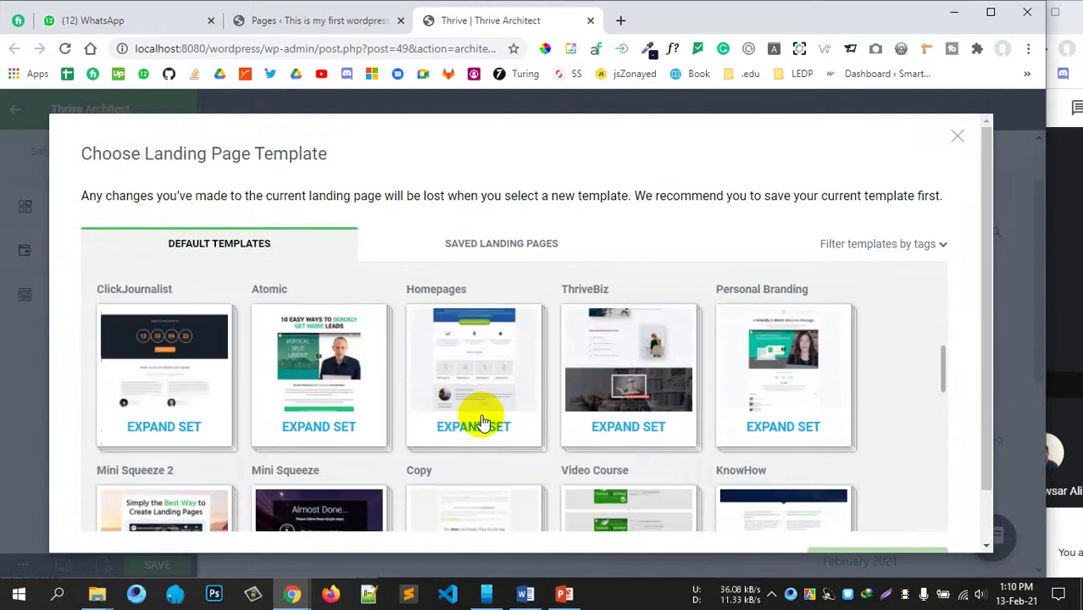
pyautogui.scroll(5, 483, 423)
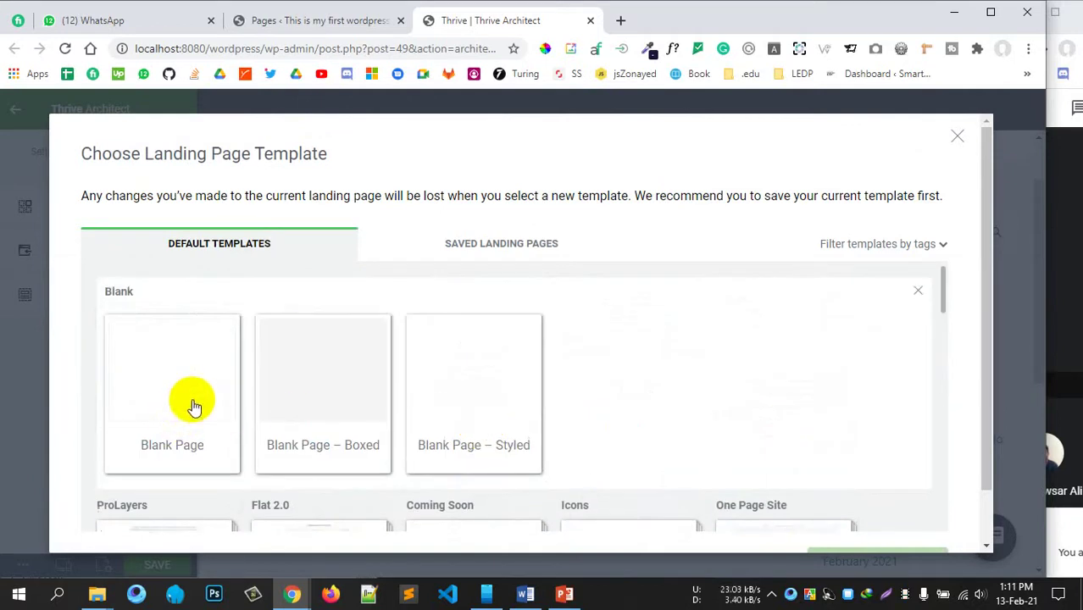
pyautogui.scroll(-1, 505, 465)
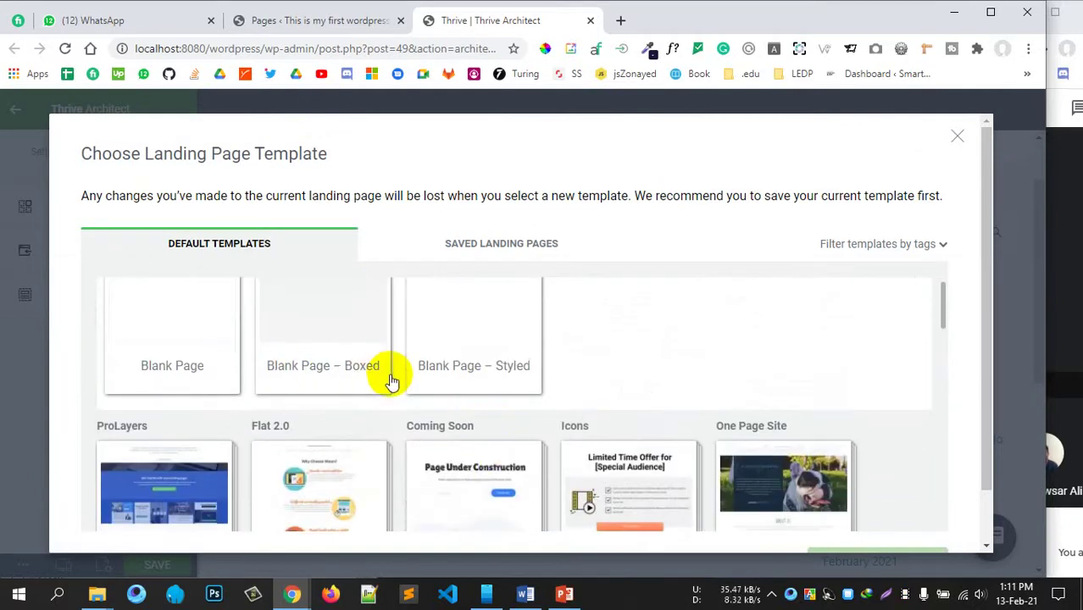
pyautogui.scroll(-4, 387, 380)
pyautogui.scroll(-3, 389, 372)
pyautogui.scroll(3, 368, 438)
pyautogui.scroll(-4, 365, 439)
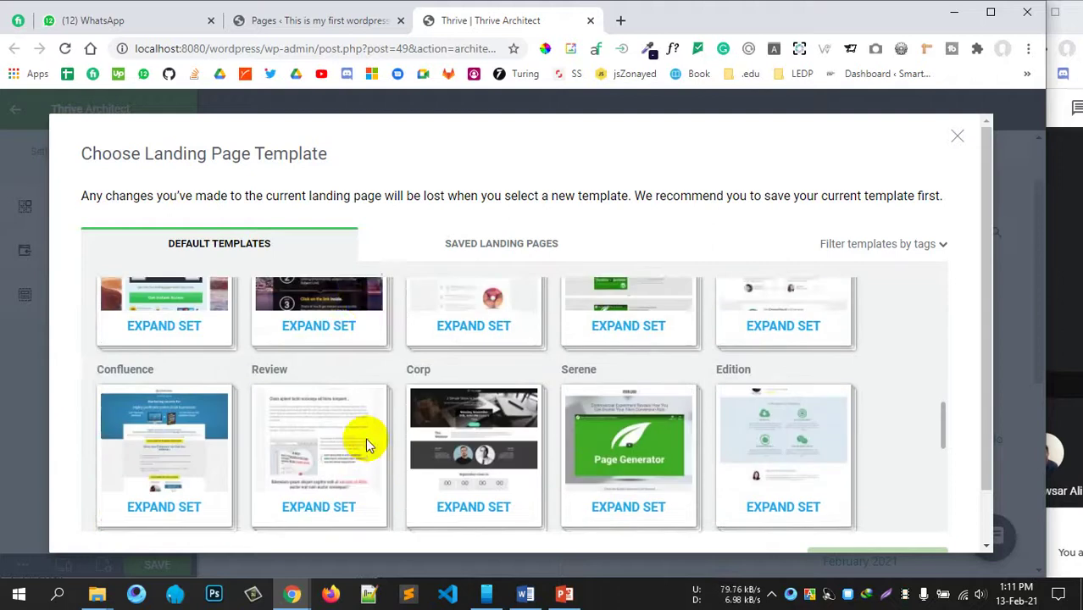
pyautogui.scroll(4, 364, 441)
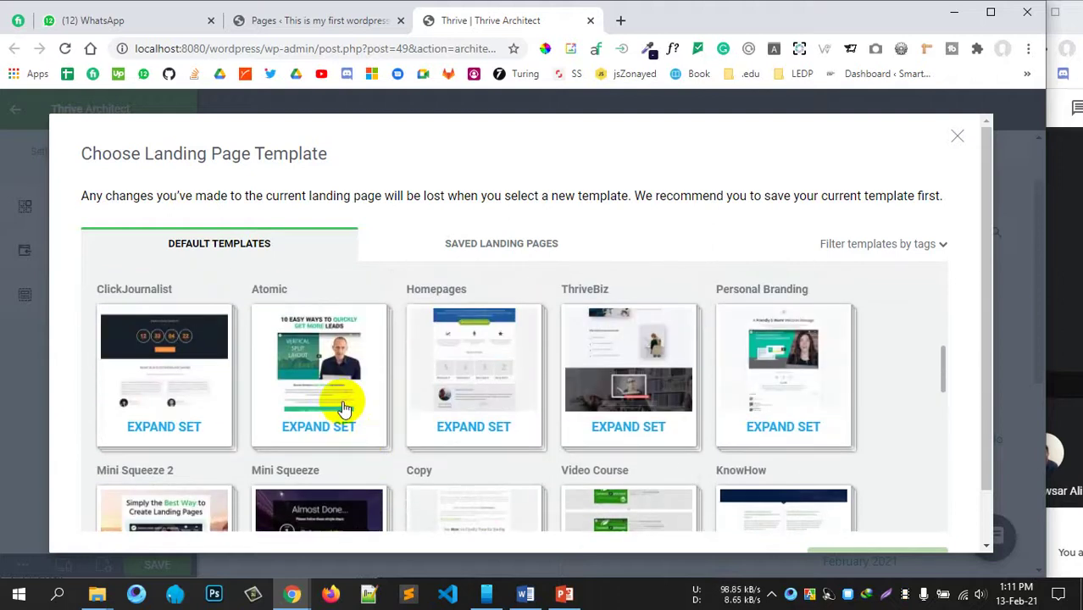
pyautogui.click(338, 413)
pyautogui.scroll(-2, 431, 443)
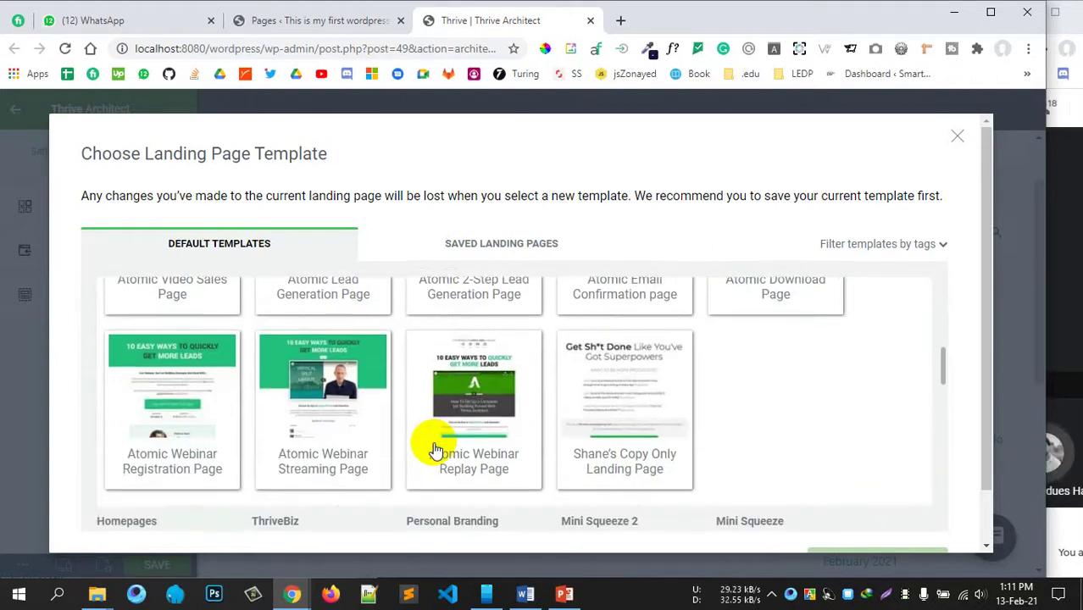
pyautogui.scroll(1, 433, 446)
pyautogui.scroll(-10, 435, 445)
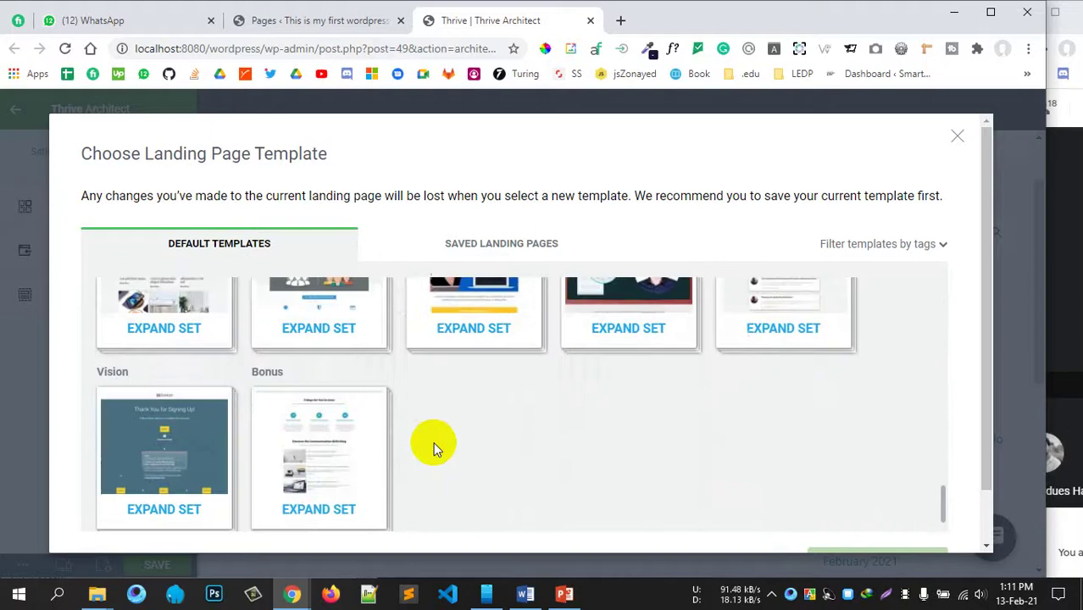
pyautogui.scroll(2, 458, 444)
# Step: Choose Simple Video Lead from the Simple set and apply it
pyautogui.click(638, 416)
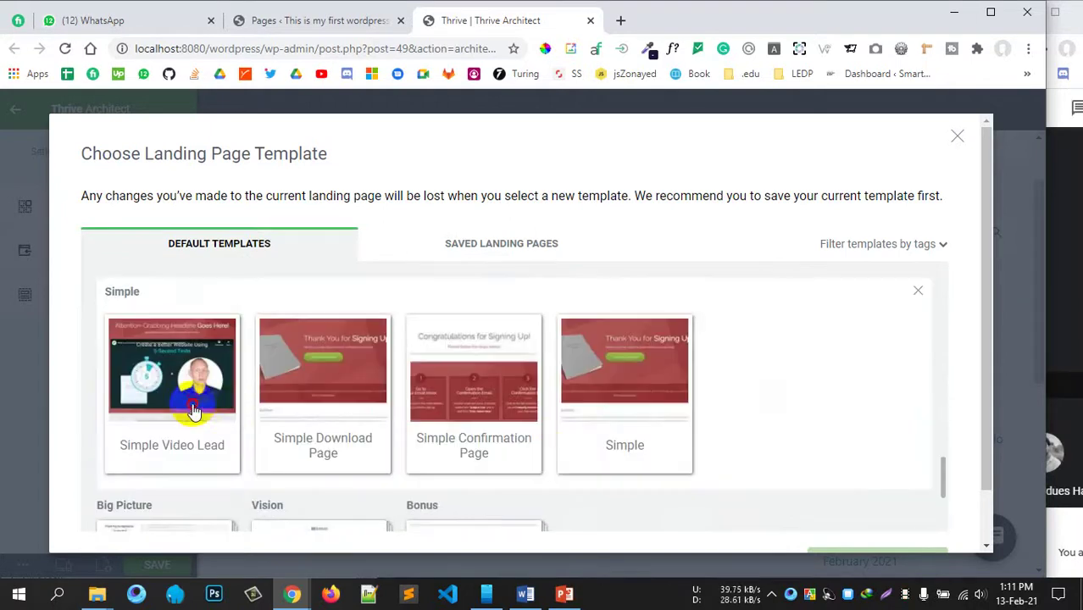
pyautogui.click(202, 409)
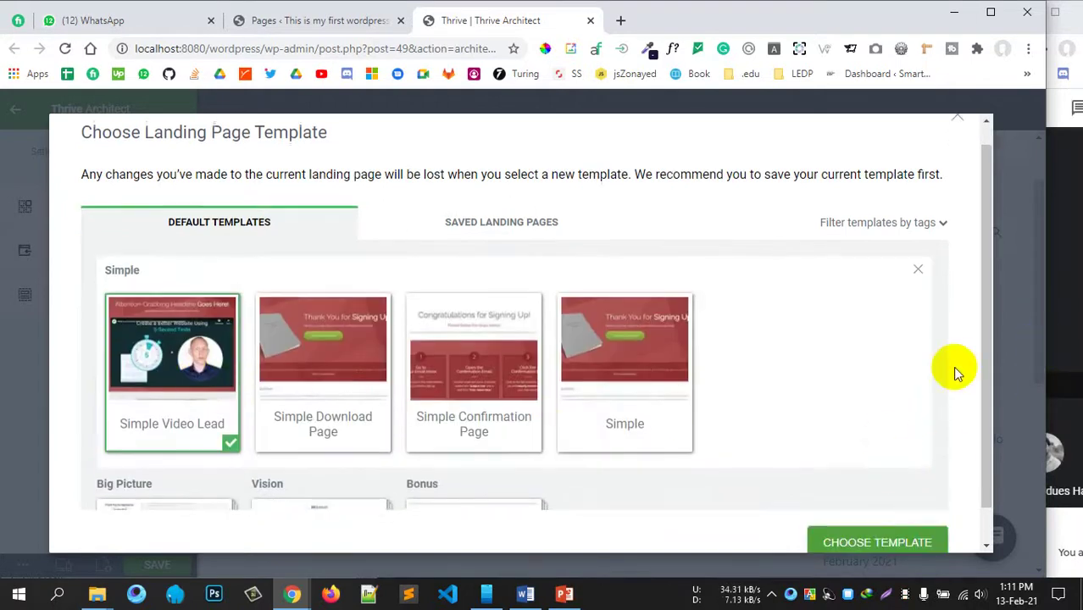
pyautogui.scroll(-1, 932, 407)
pyautogui.click(847, 499)
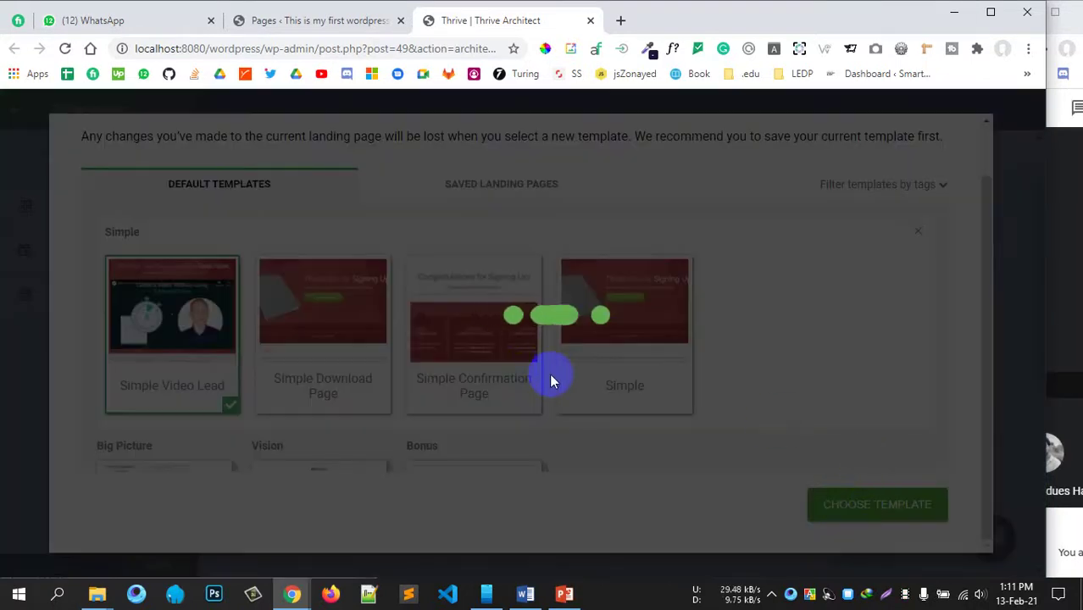
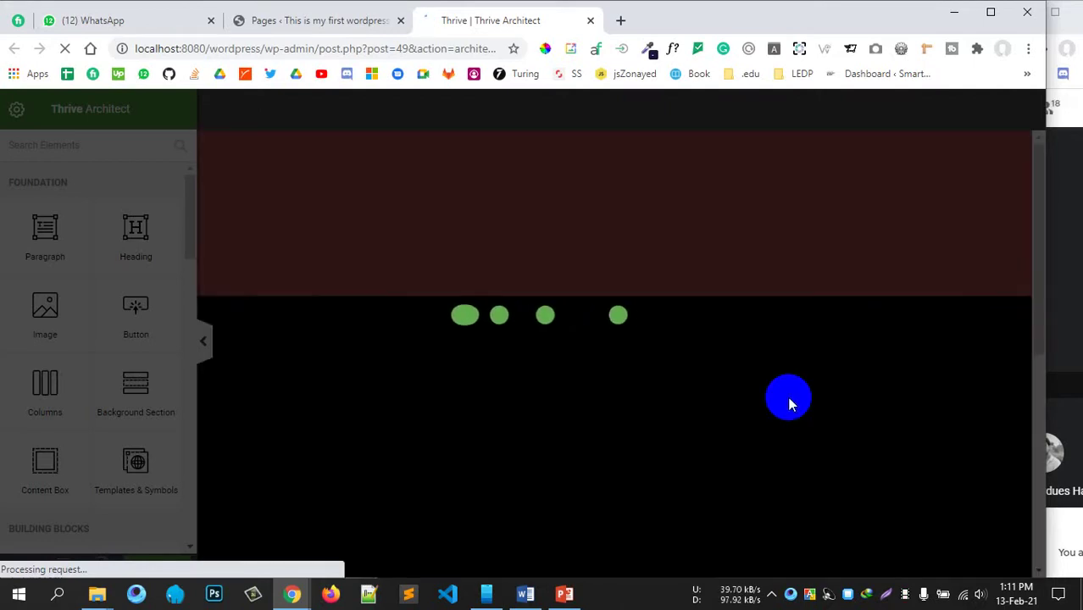
# Step: Move the Thrive Architect editing panel to the opposite side using Switch Editor Side in Settings
pyautogui.scroll(-5, 666, 346)
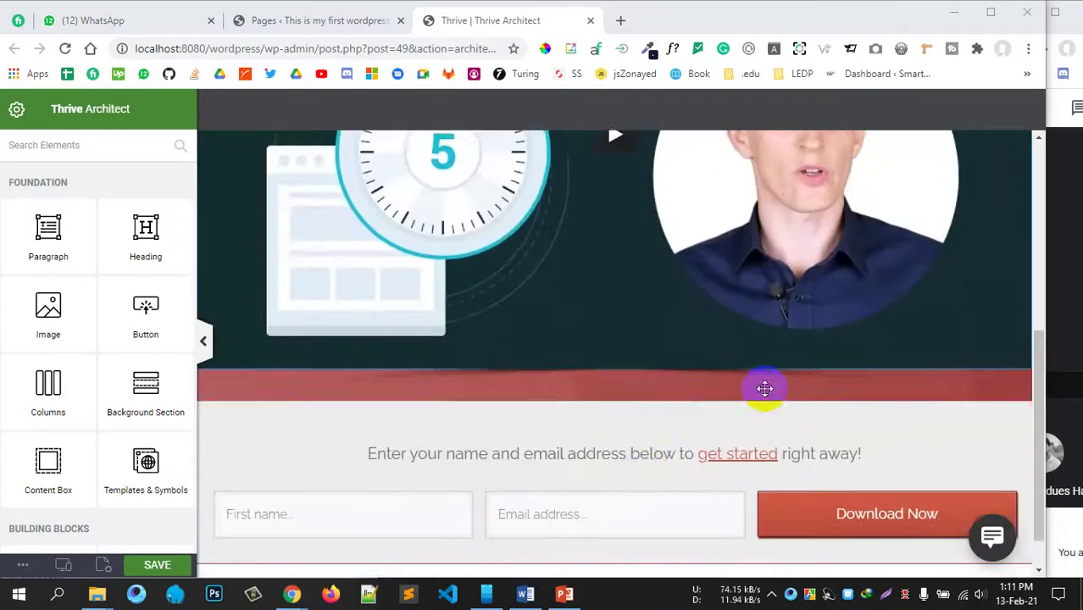
pyautogui.scroll(5, 661, 482)
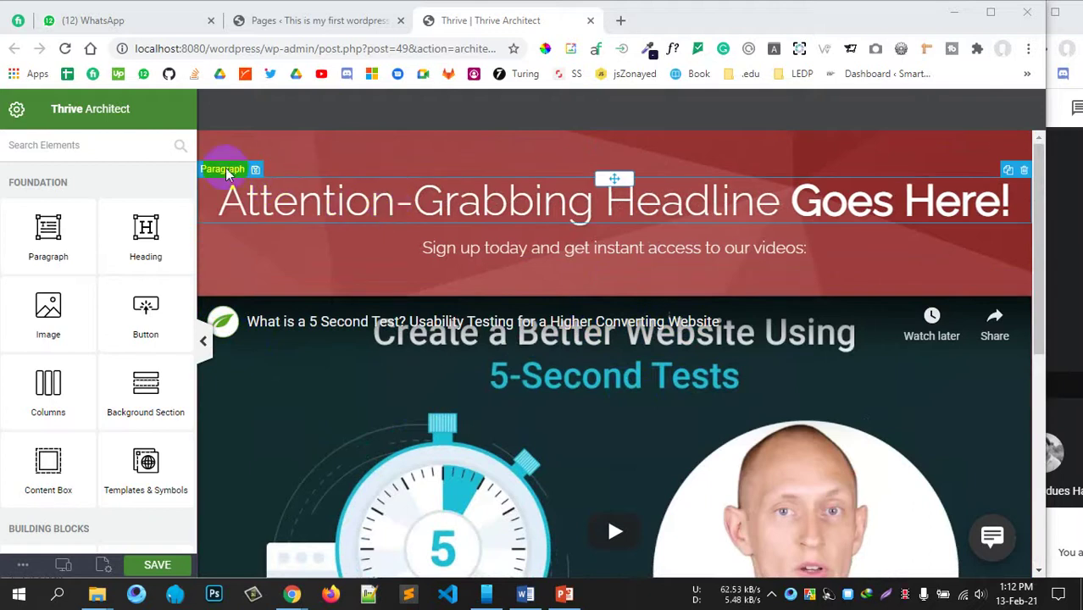
pyautogui.scroll(-5, 551, 418)
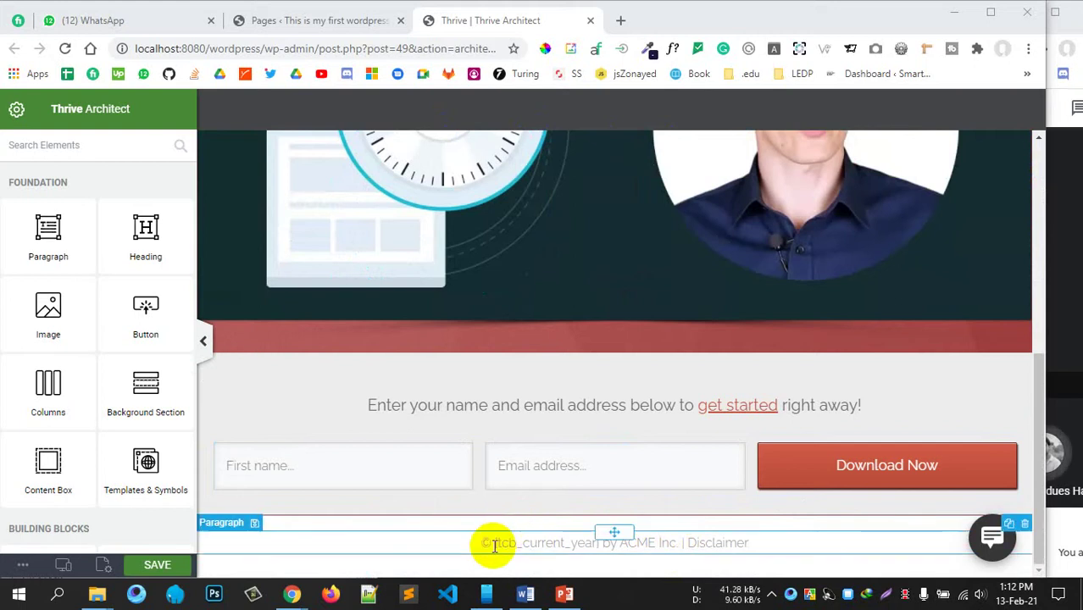
pyautogui.scroll(5, 532, 487)
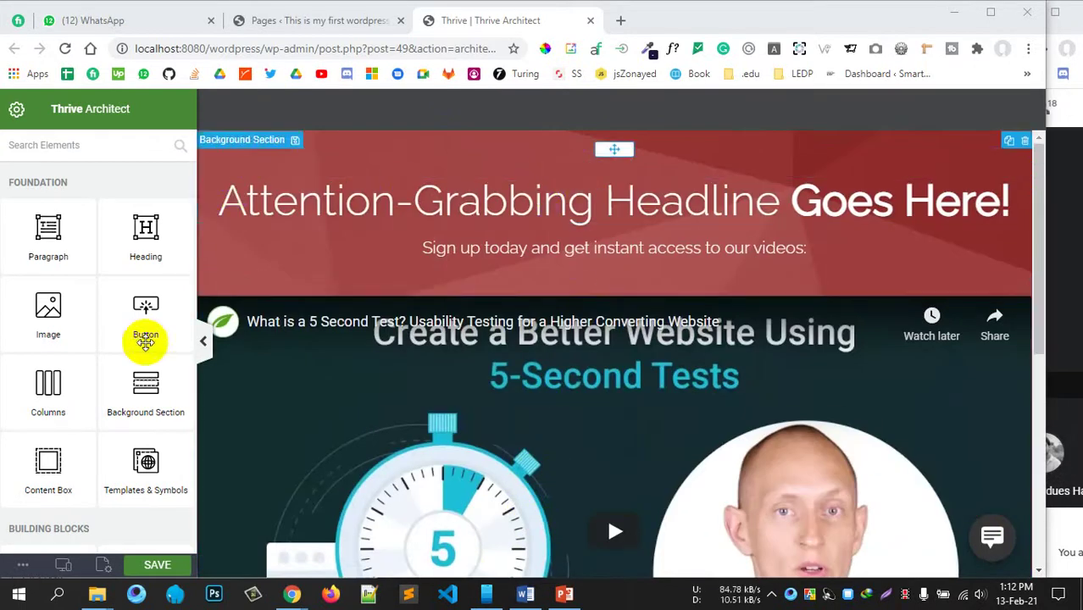
pyautogui.scroll(-10, 48, 427)
pyautogui.scroll(-5, 75, 496)
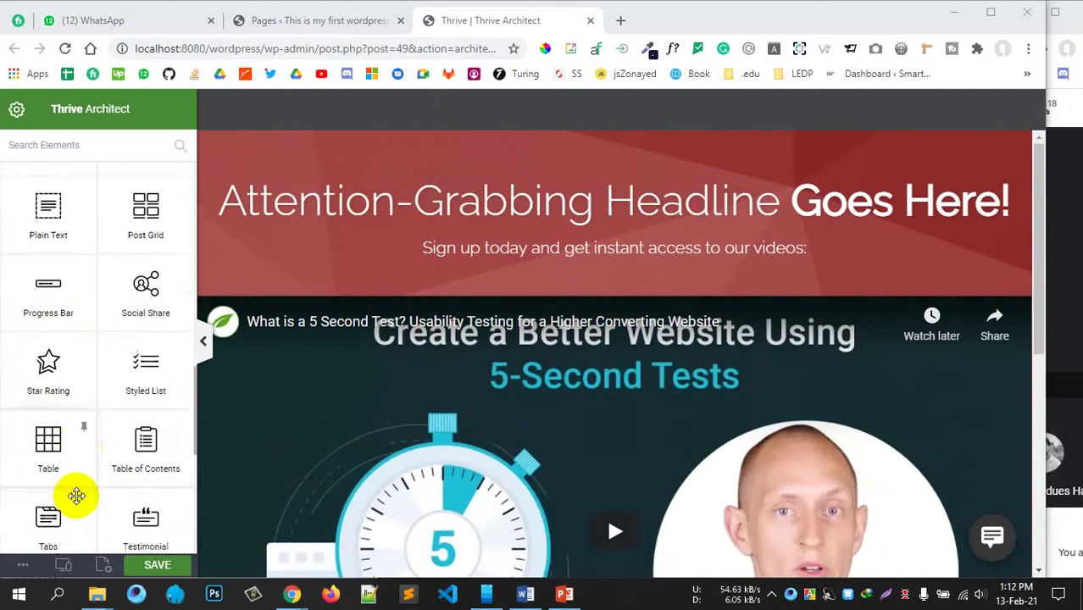
pyautogui.click(102, 565)
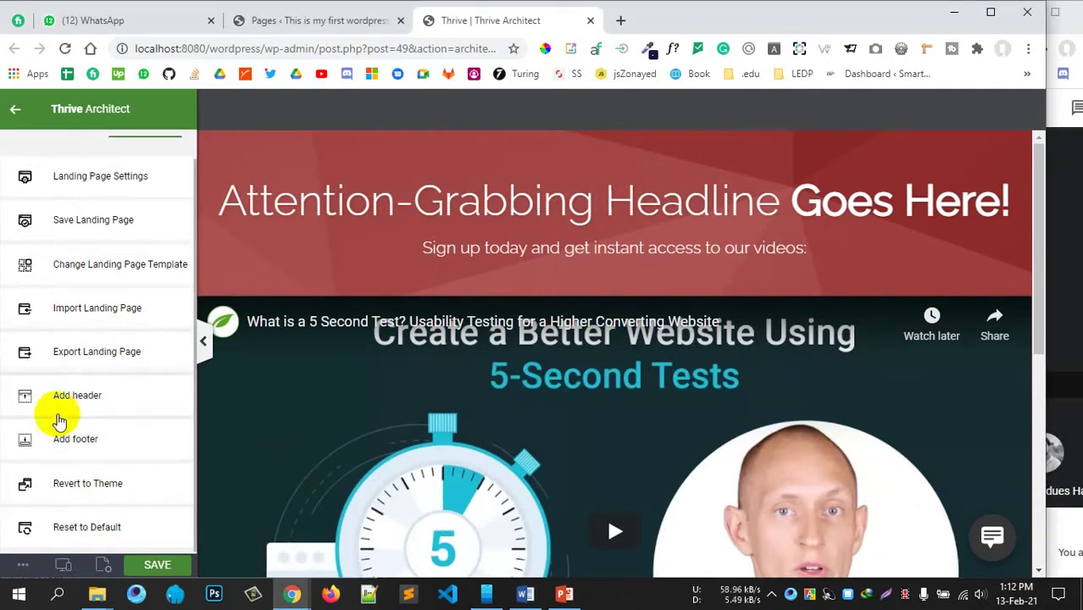
pyautogui.scroll(1, 49, 275)
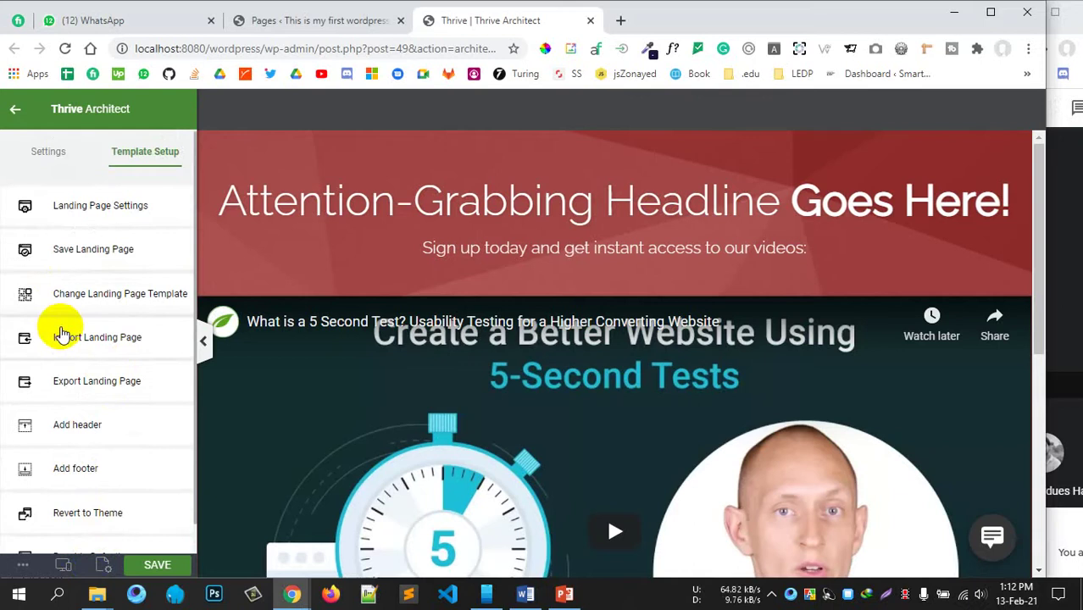
pyautogui.scroll(-5, 321, 392)
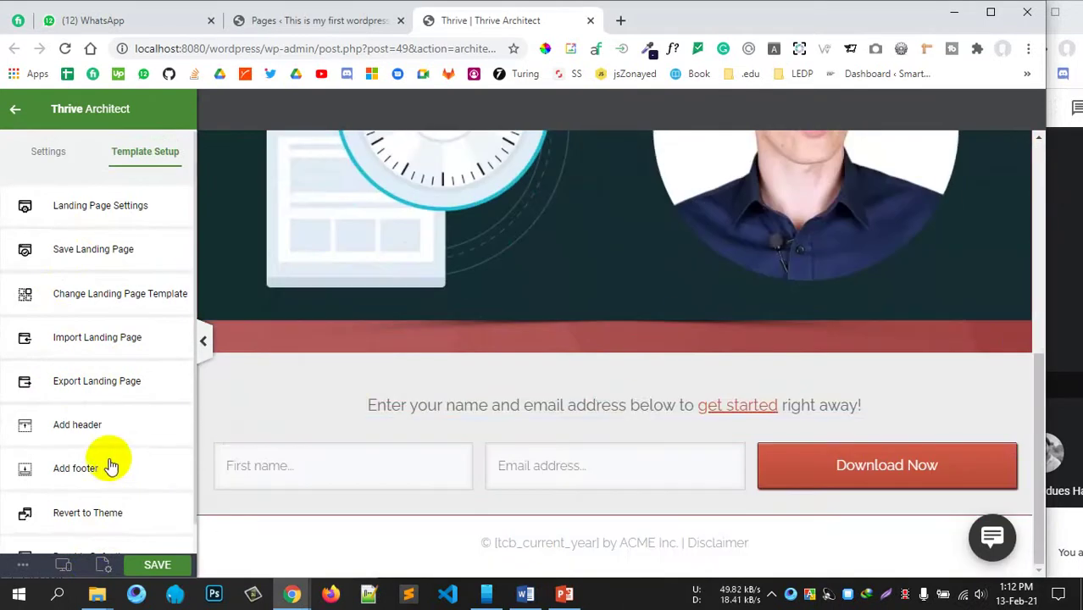
pyautogui.scroll(-1, 107, 475)
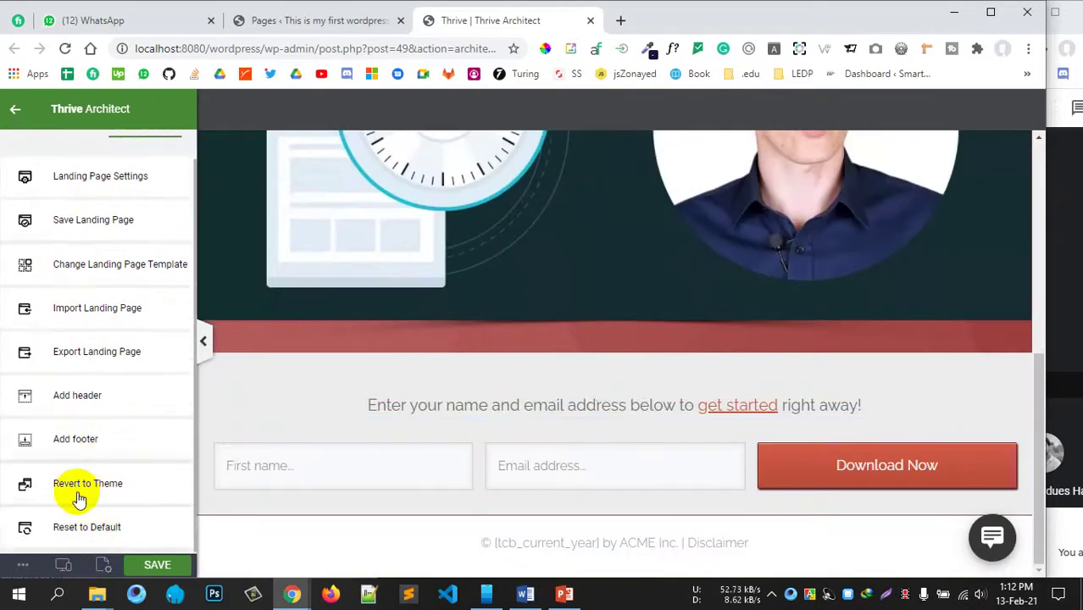
pyautogui.scroll(1, 51, 384)
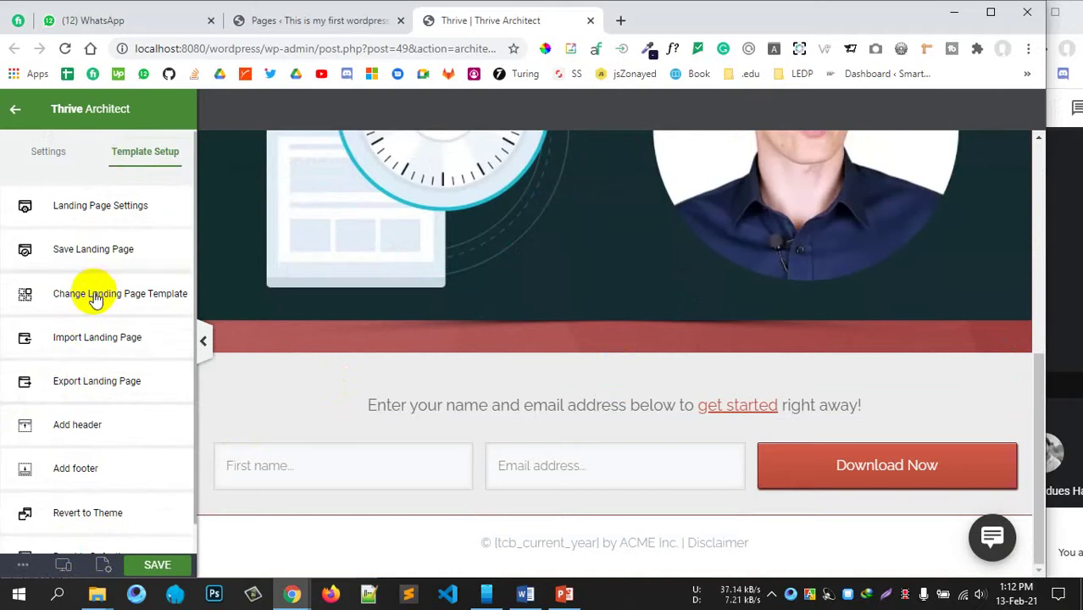
pyautogui.click(48, 153)
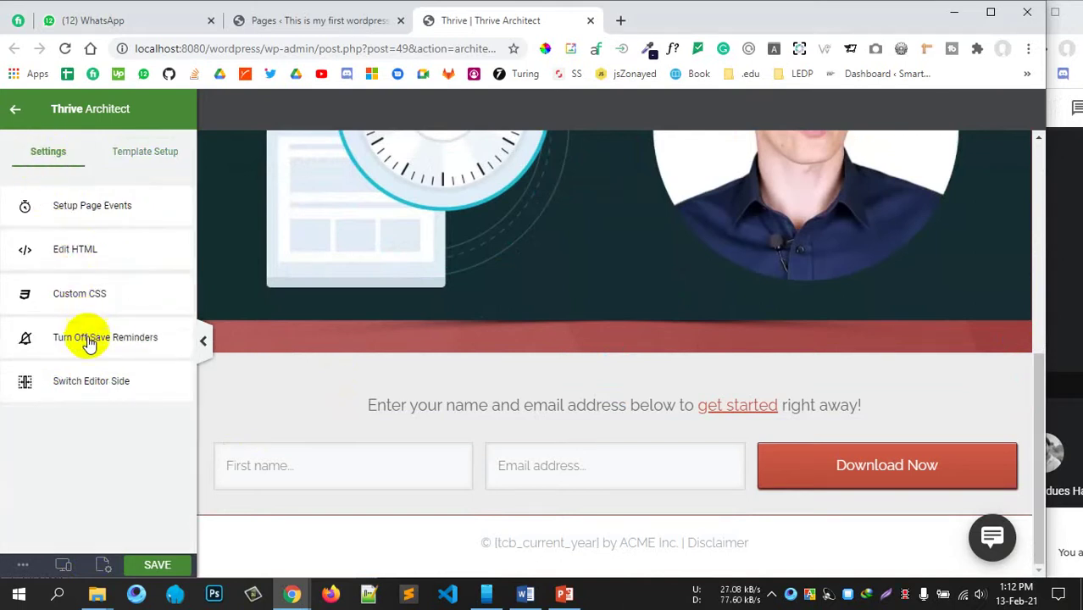
pyautogui.click(150, 150)
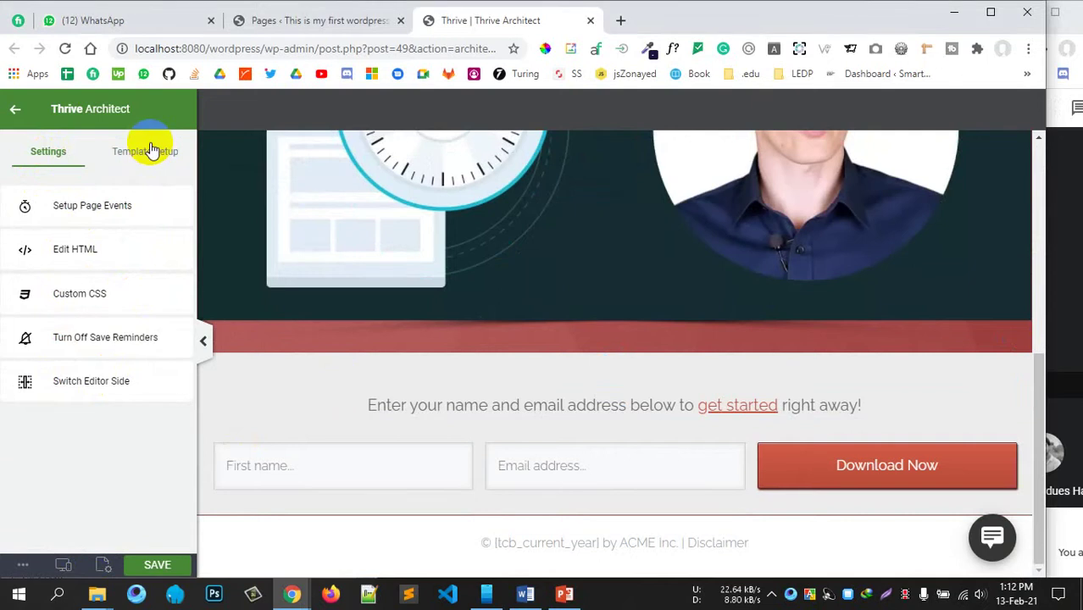
pyautogui.click(74, 378)
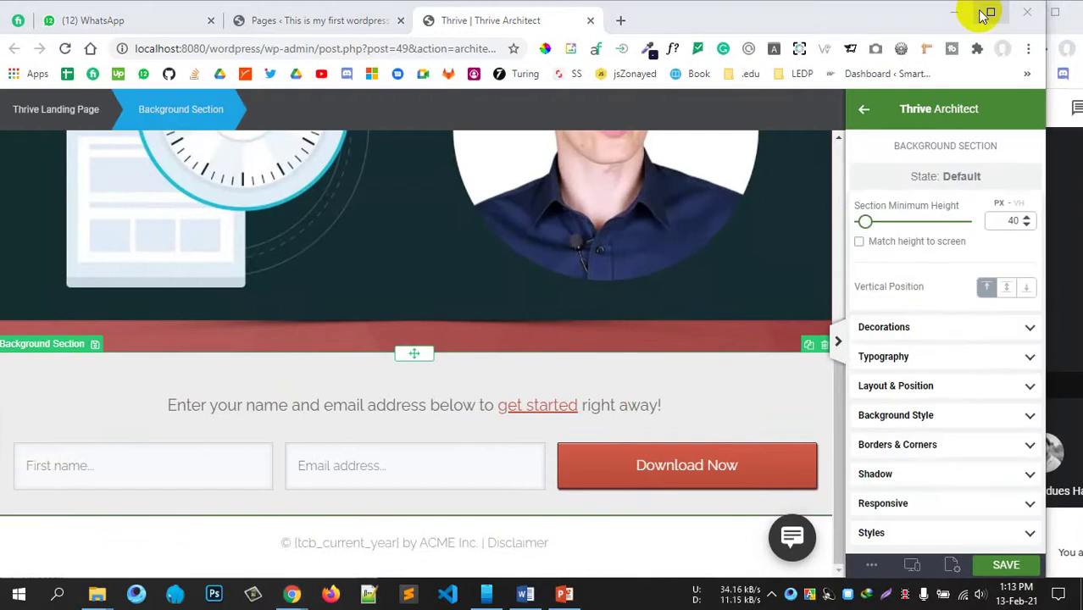
# Step: Maximize the browser window and select the landing page's embedded video
pyautogui.click(989, 14)
pyautogui.scroll(4, 522, 331)
pyautogui.scroll(2, 521, 330)
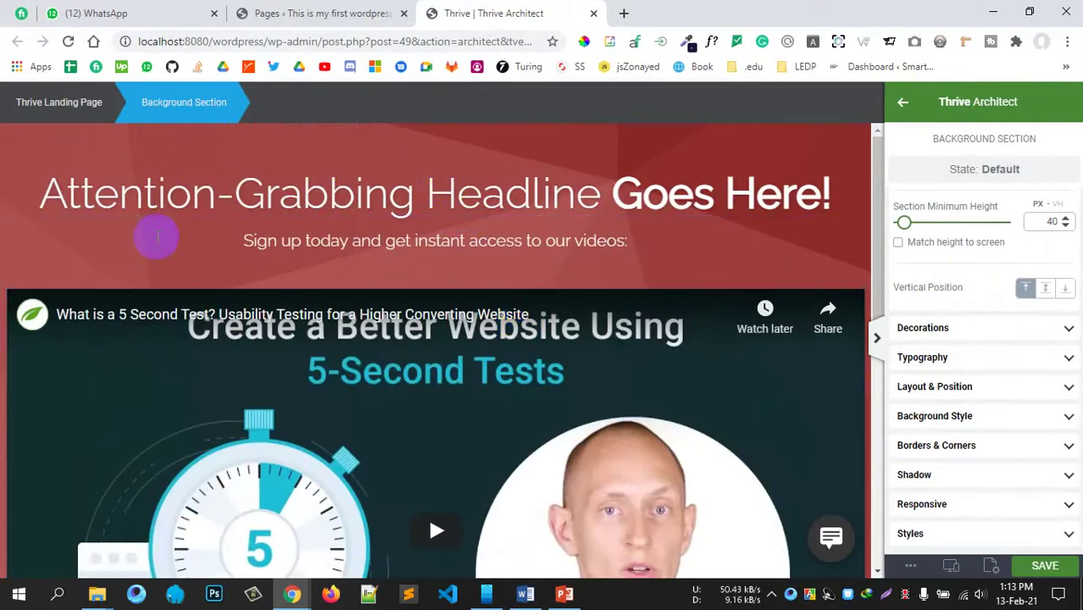
pyautogui.scroll(-5, 156, 235)
pyautogui.scroll(-2, 135, 334)
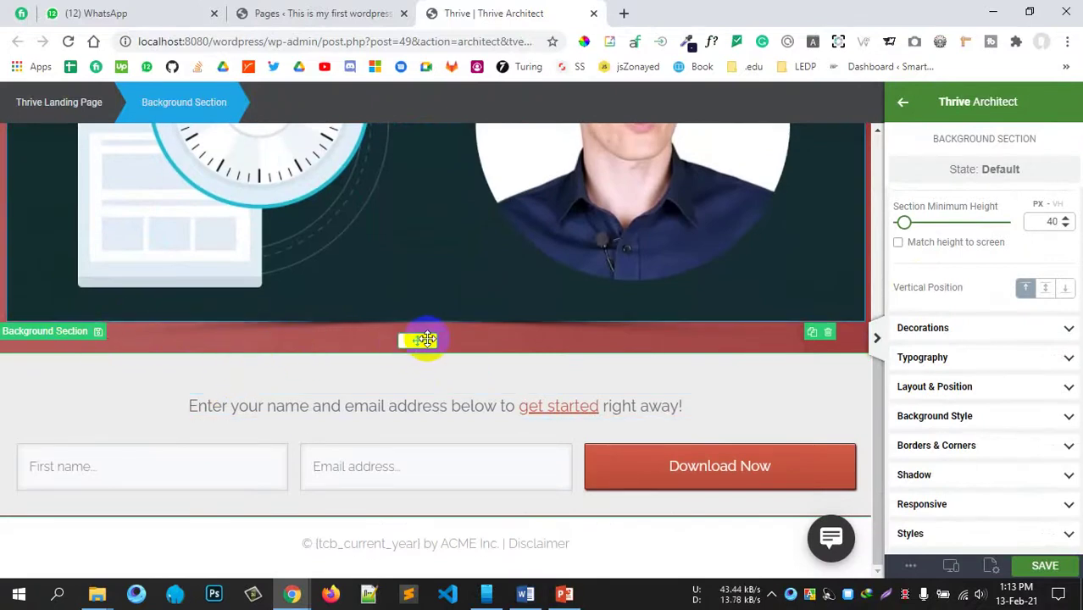
pyautogui.scroll(5, 471, 377)
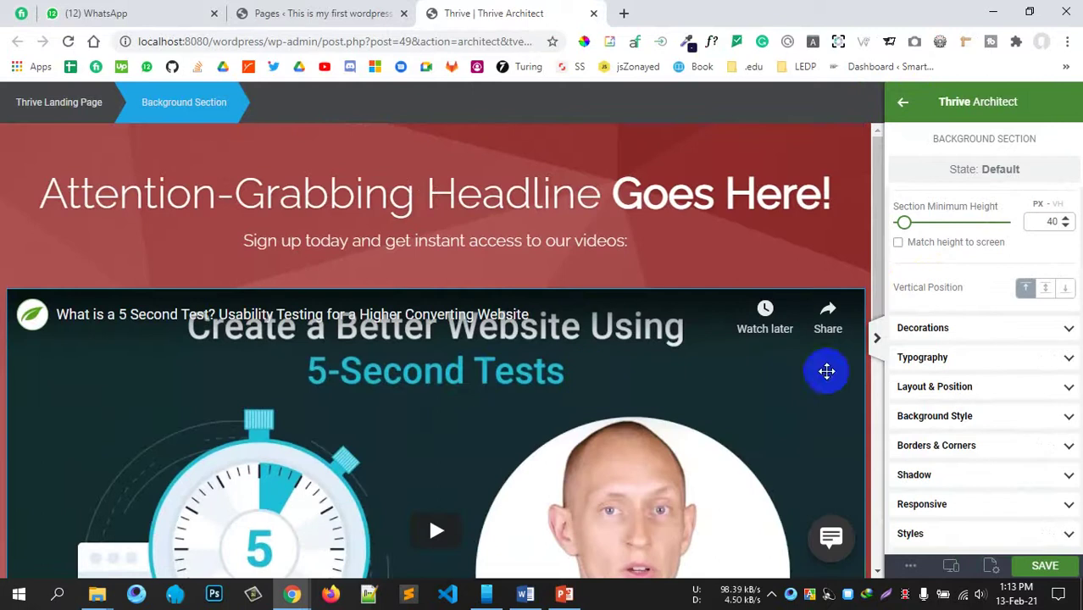
pyautogui.click(826, 372)
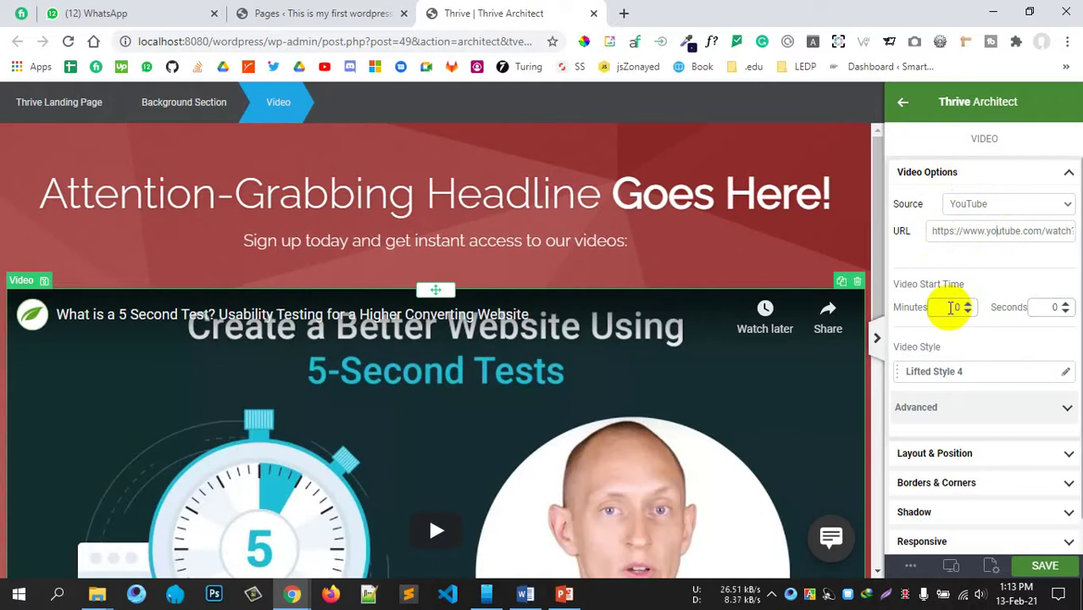
# Step: Apply the Black Monitor frame style to the YouTube video
pyautogui.scroll(-1, 1051, 328)
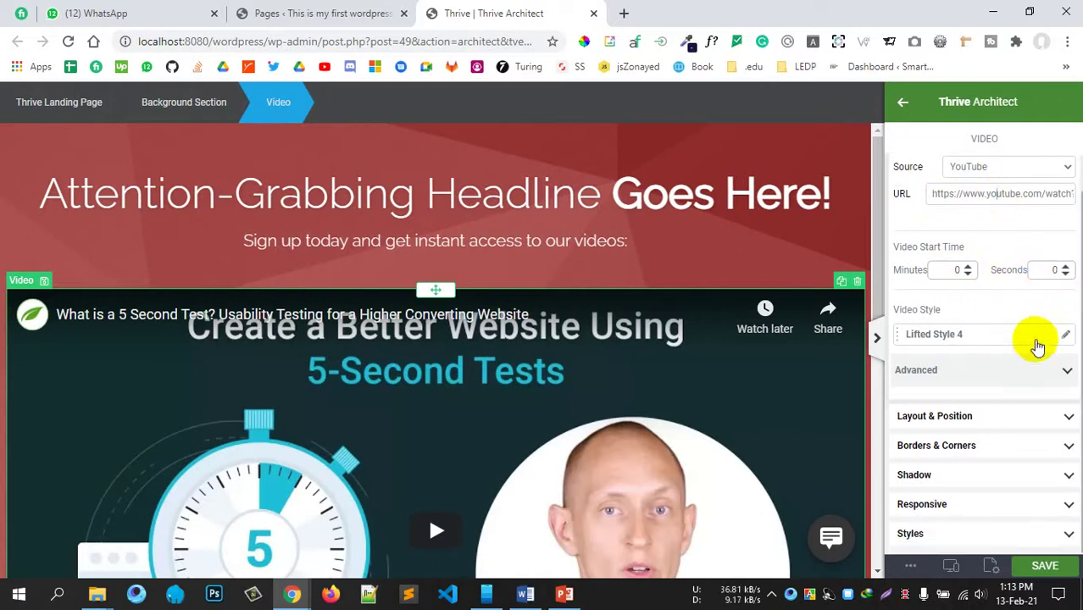
pyautogui.click(1039, 343)
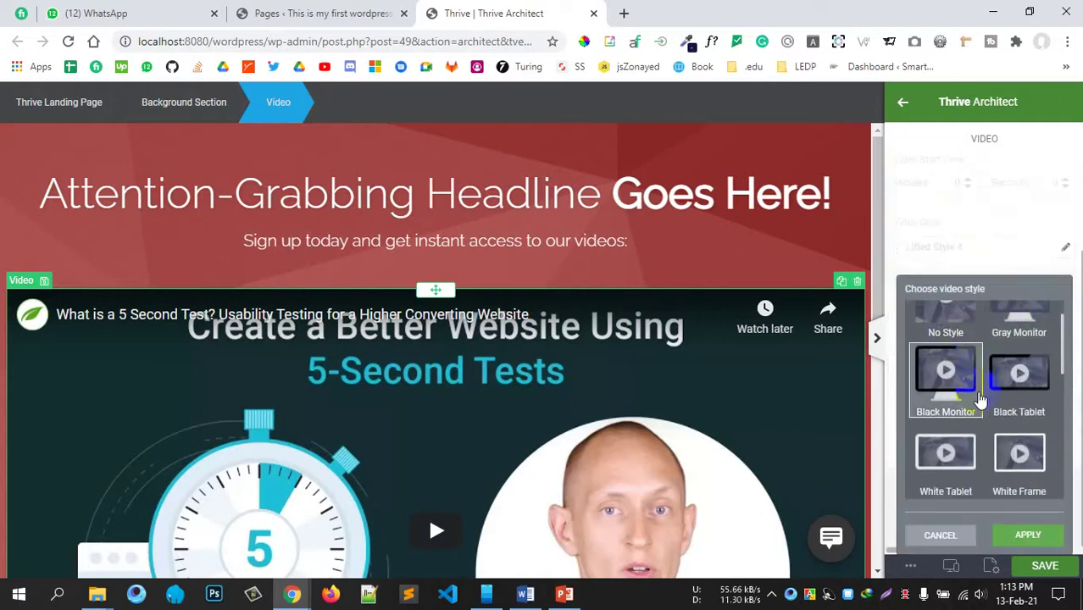
pyautogui.scroll(-2, 987, 385)
pyautogui.scroll(-2, 983, 373)
pyautogui.scroll(3, 974, 356)
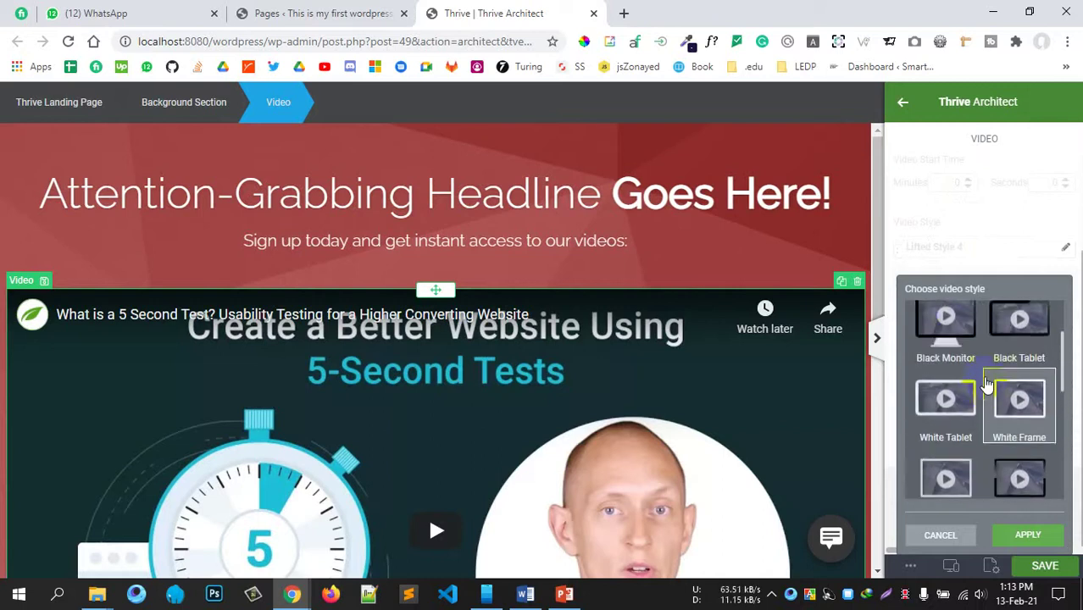
pyautogui.scroll(-2, 721, 225)
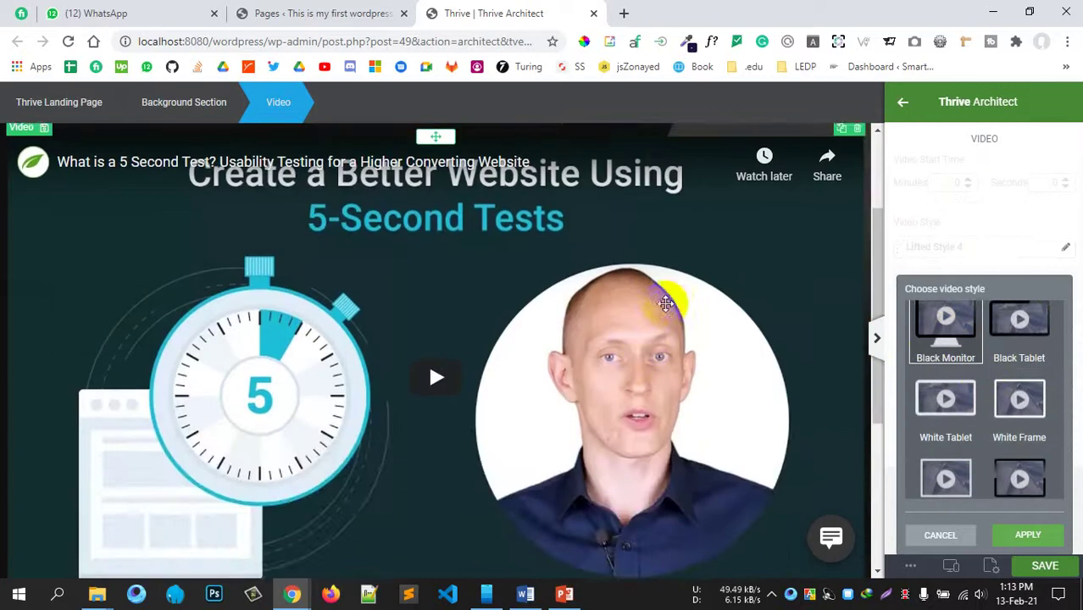
pyautogui.scroll(-2, 508, 364)
pyautogui.scroll(2, 593, 357)
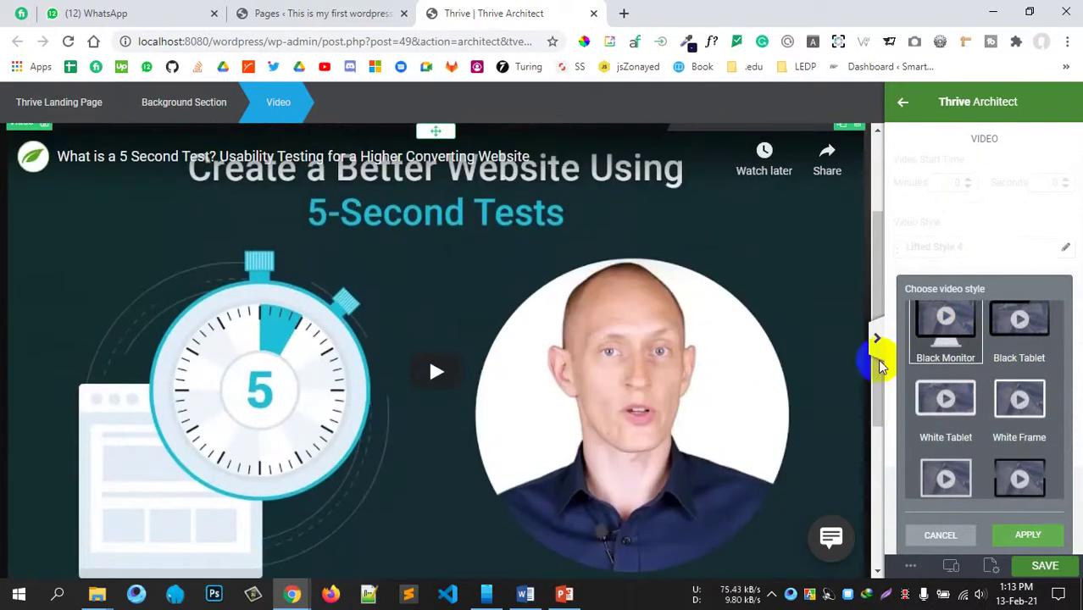
pyautogui.click(1027, 535)
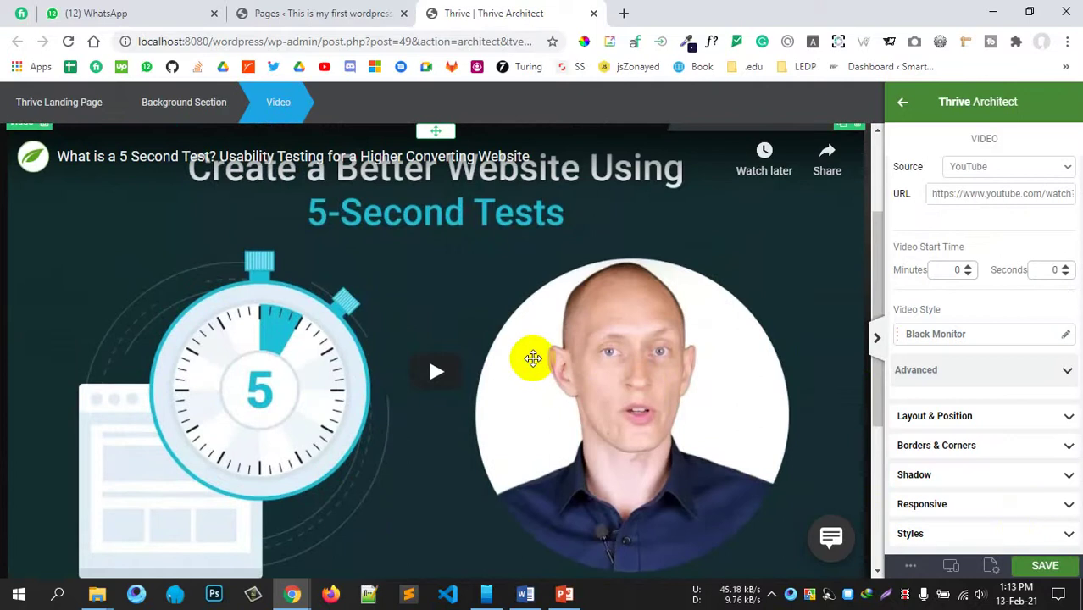
# Step: Hide the settings panel to preview the framed video, then bring it back
pyautogui.scroll(-1, 532, 357)
pyautogui.scroll(-2, 532, 357)
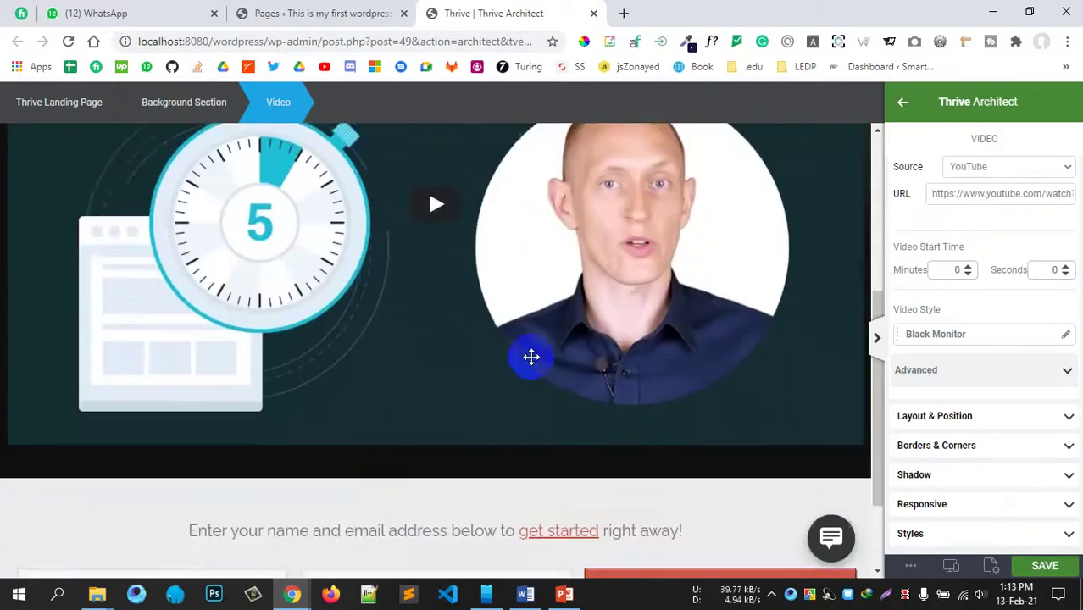
pyautogui.scroll(5, 525, 362)
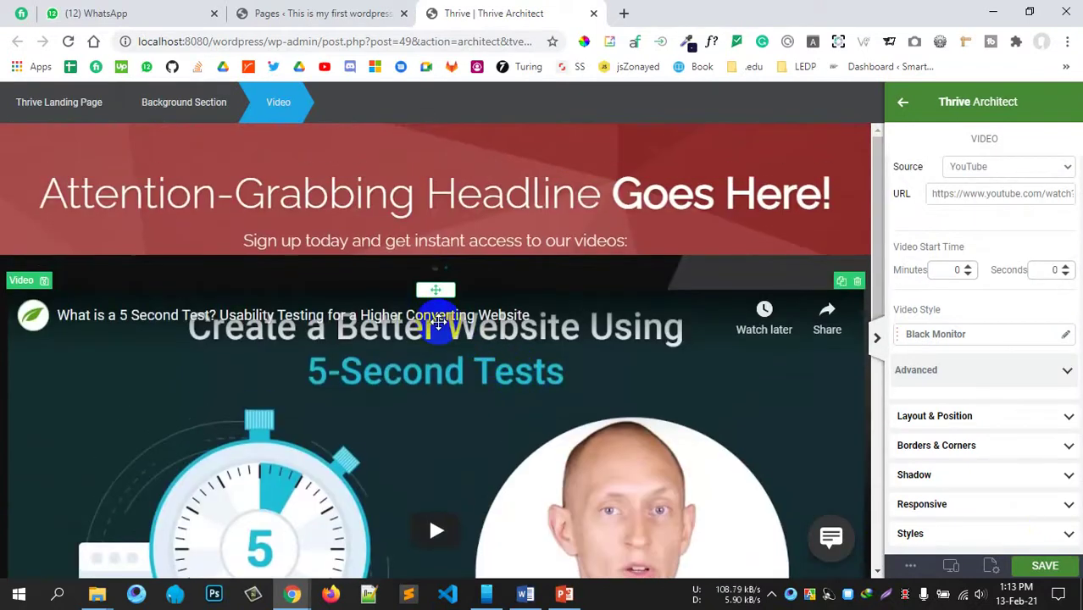
pyautogui.scroll(-4, 438, 322)
pyautogui.scroll(2, 438, 322)
pyautogui.scroll(-2, 438, 321)
pyautogui.scroll(-1, 438, 320)
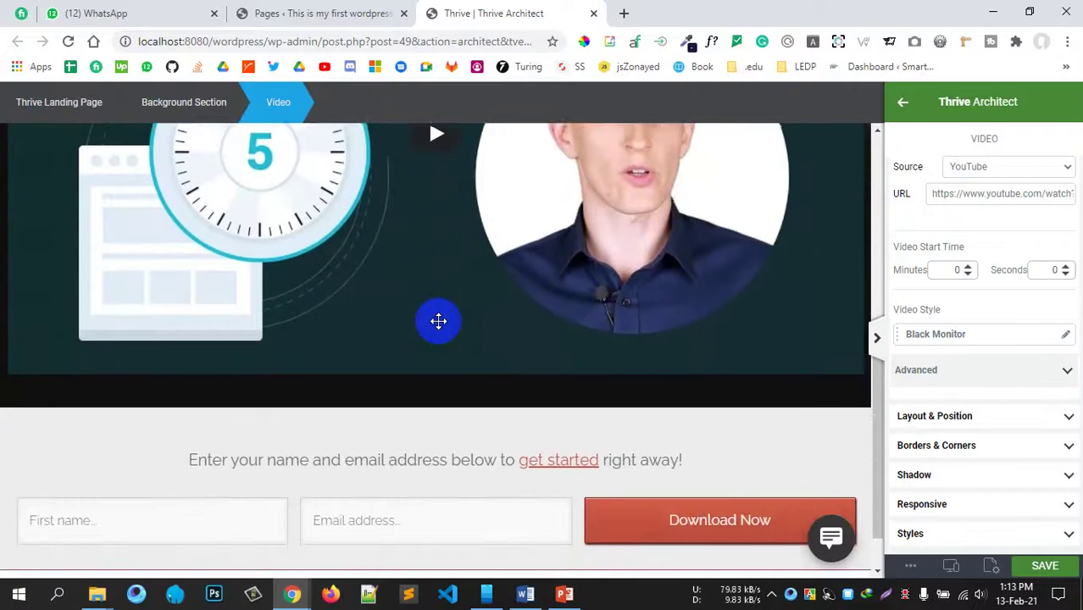
pyautogui.scroll(3, 437, 320)
pyautogui.scroll(-3, 442, 329)
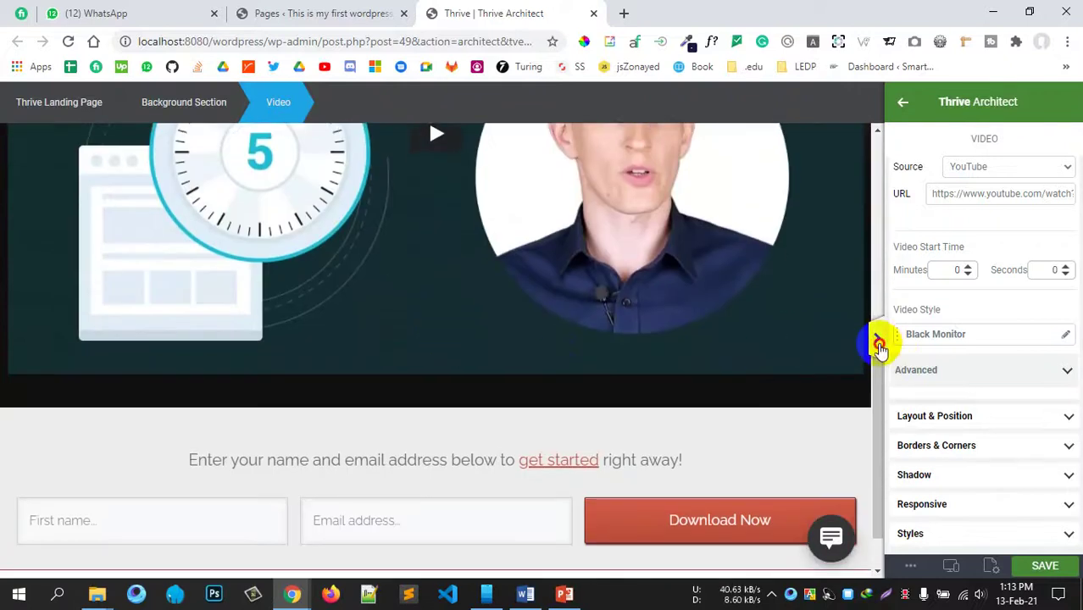
pyautogui.click(877, 338)
pyautogui.scroll(3, 902, 385)
pyautogui.scroll(-1, 1054, 375)
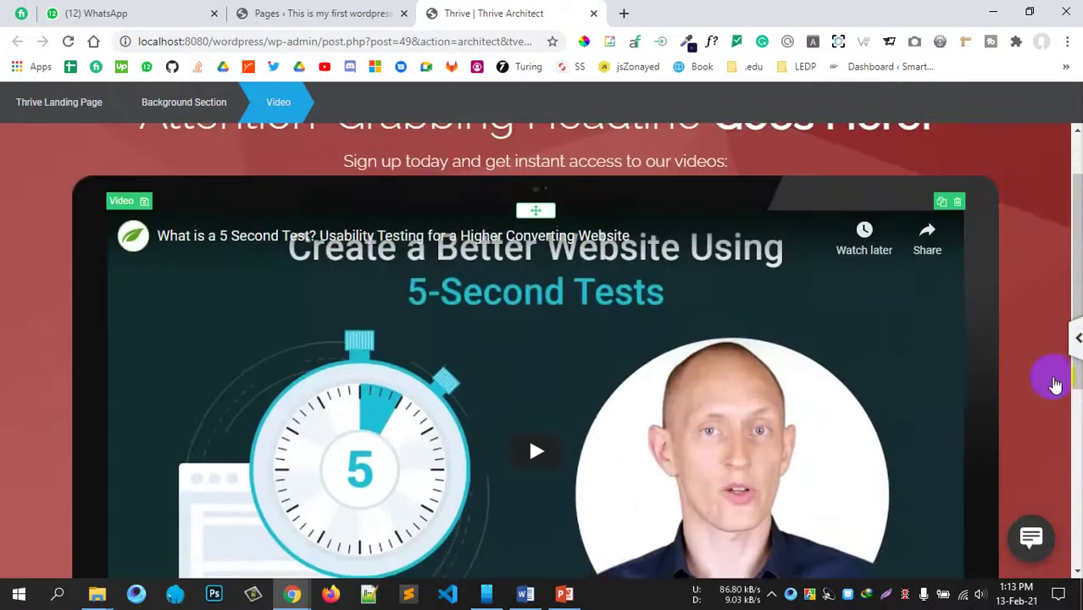
pyautogui.scroll(-4, 1021, 383)
pyautogui.scroll(5, 1014, 386)
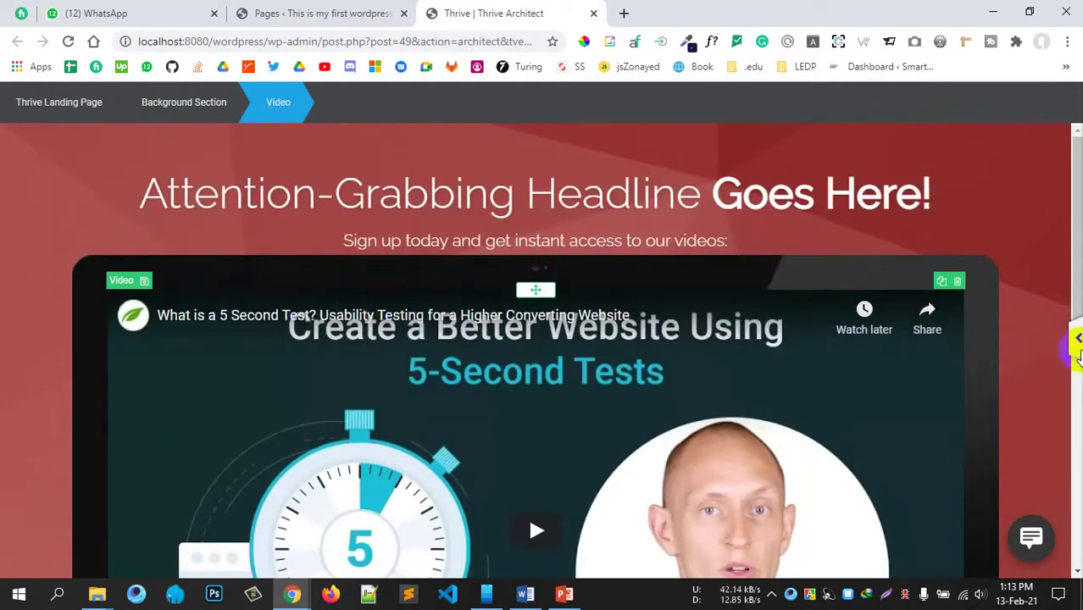
pyautogui.click(1077, 338)
pyautogui.scroll(-3, 485, 335)
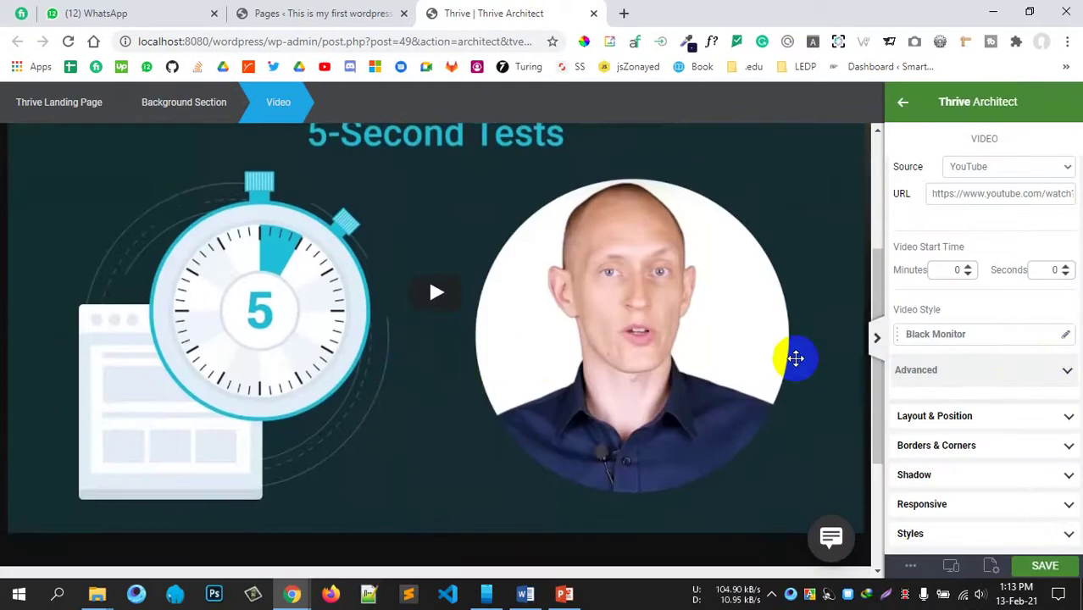
# Step: Look through the video's advanced and layout options, then open its Shadow settings
pyautogui.click(974, 371)
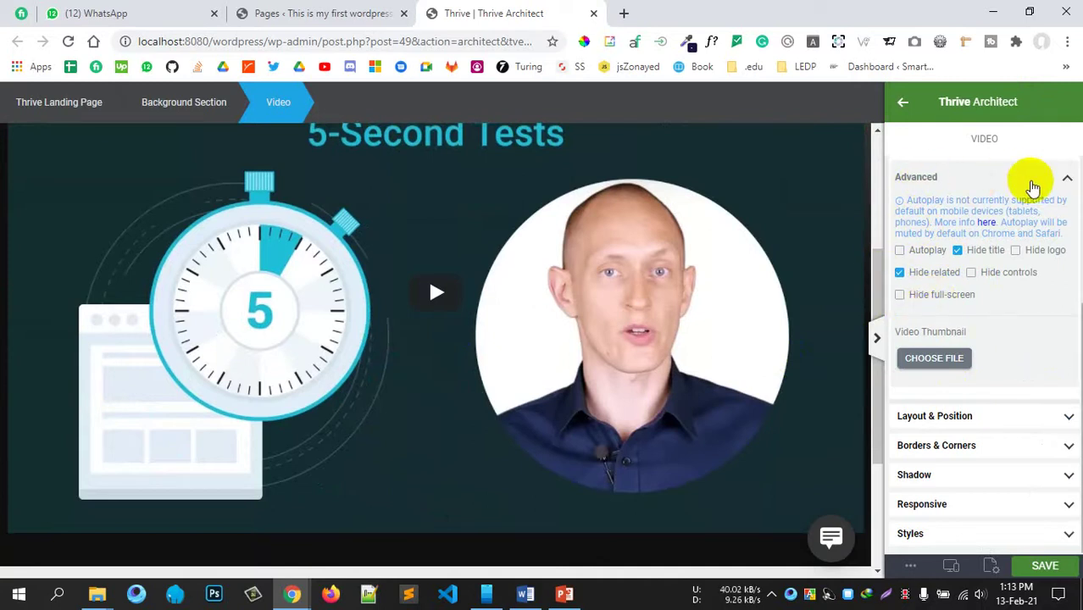
pyautogui.click(1055, 183)
pyautogui.click(1008, 415)
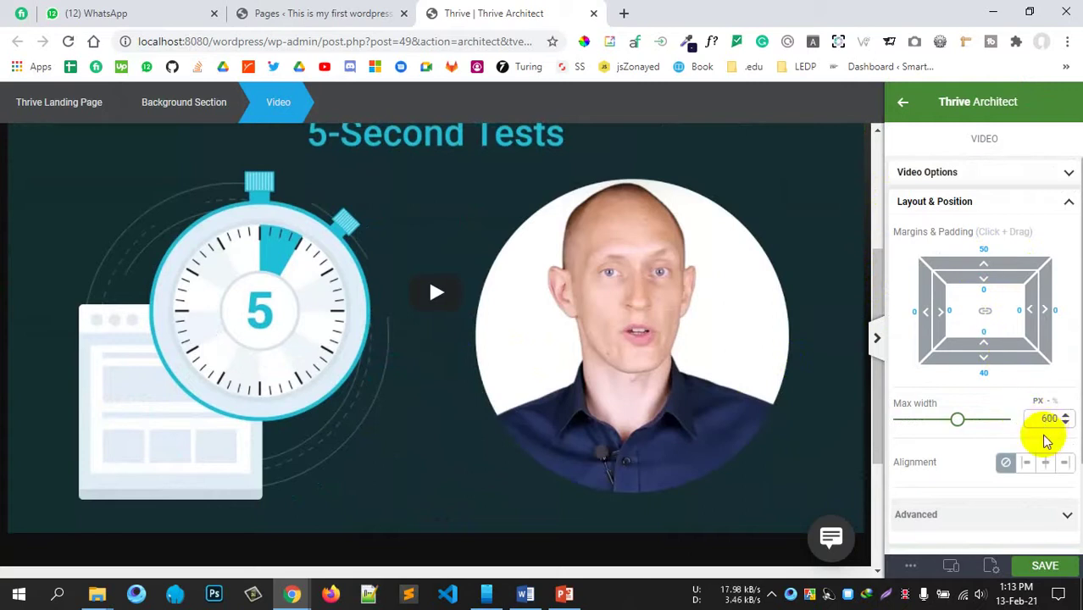
pyautogui.click(1029, 210)
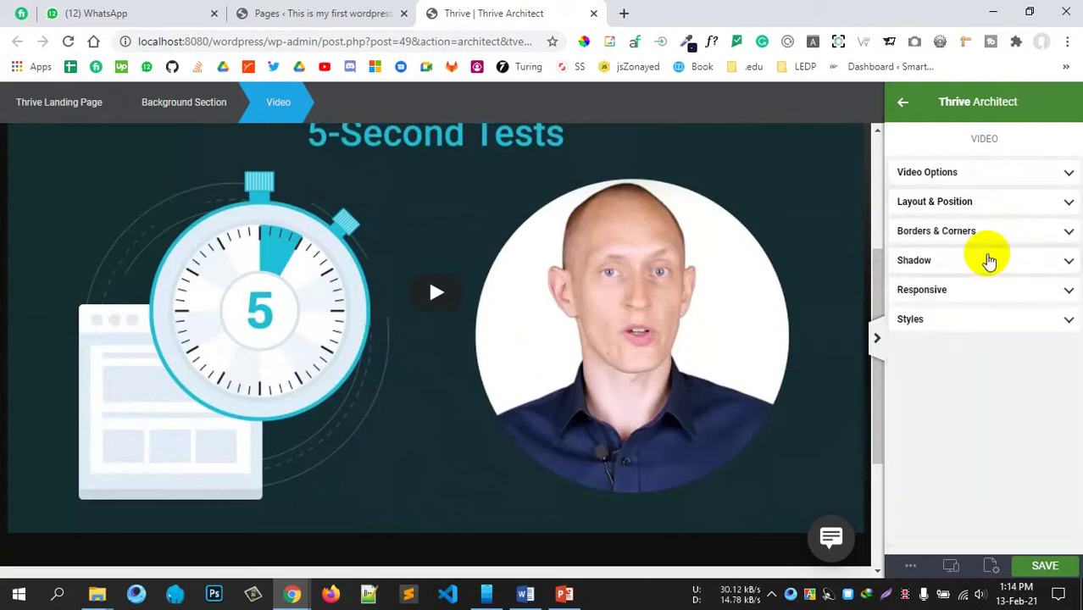
pyautogui.click(989, 261)
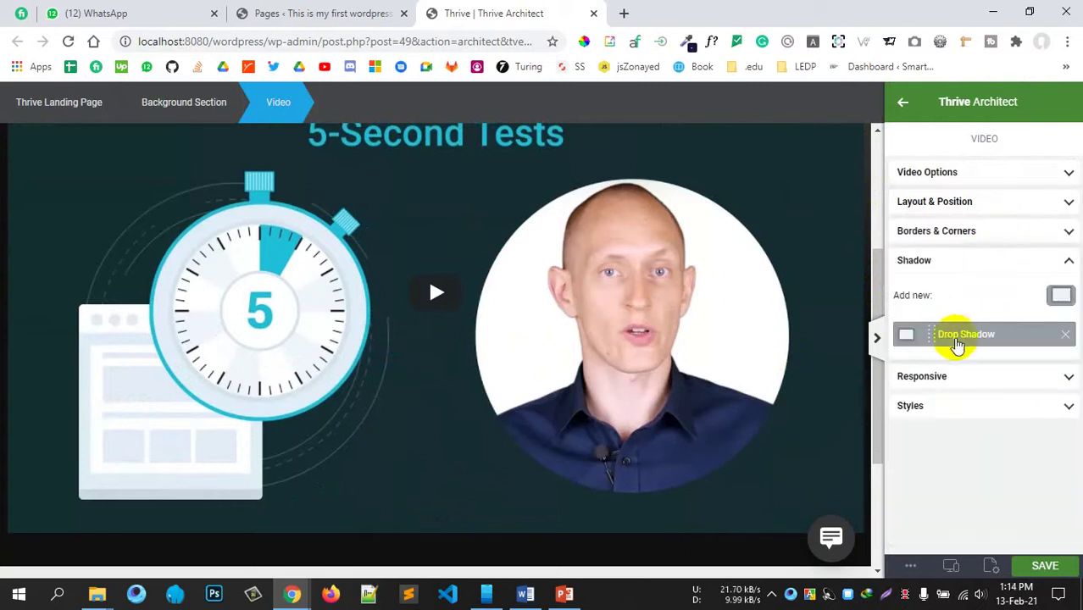
# Step: Set the drop shadow colour to near-black #0d0c0c at 88 opacity
pyautogui.click(953, 337)
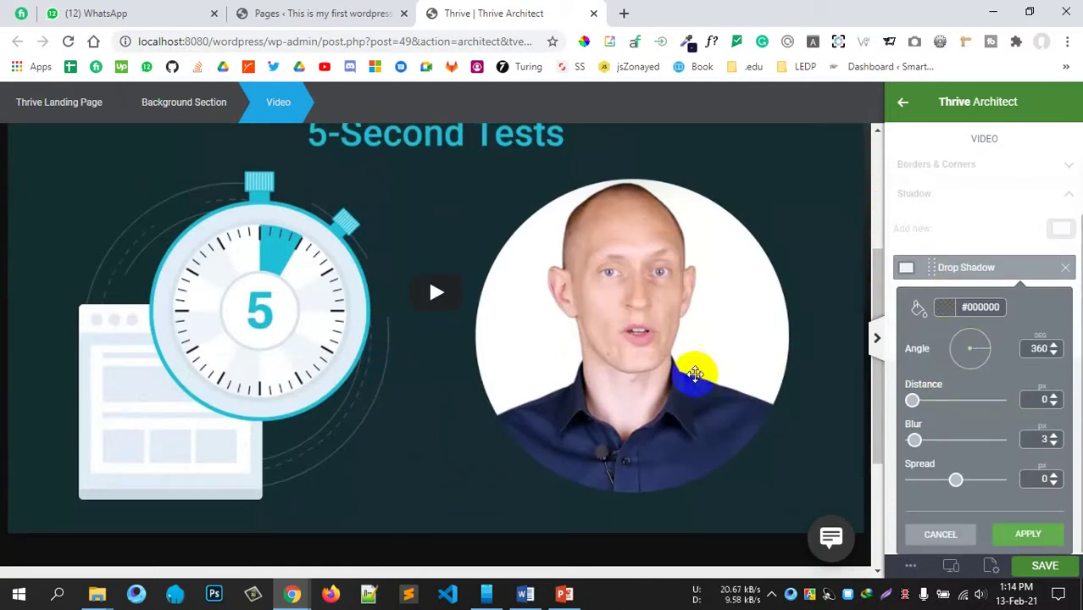
pyautogui.scroll(-3, 694, 371)
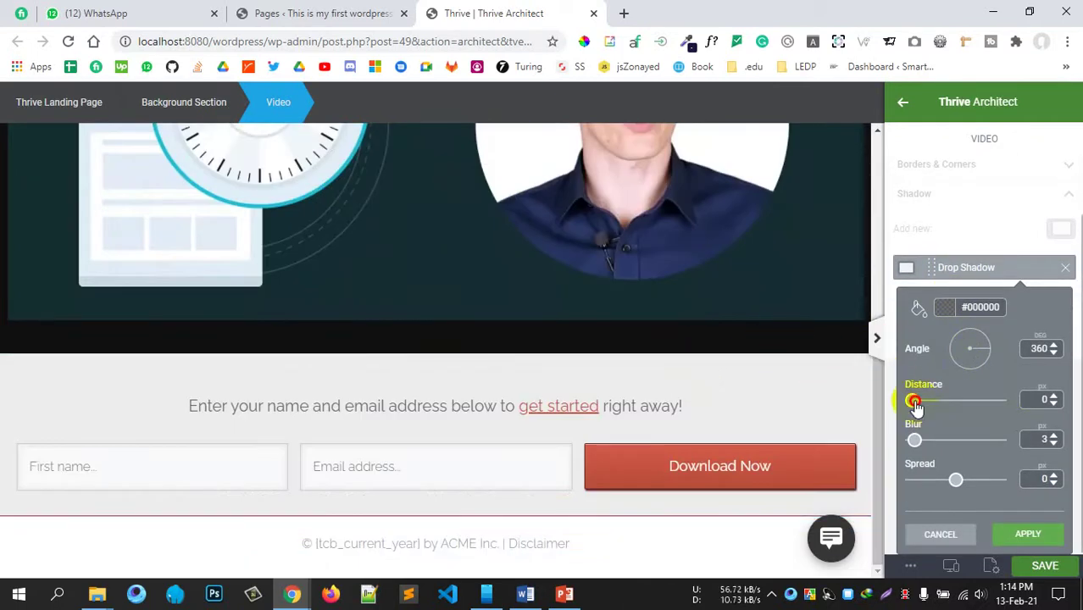
pyautogui.click(956, 312)
pyautogui.click(927, 442)
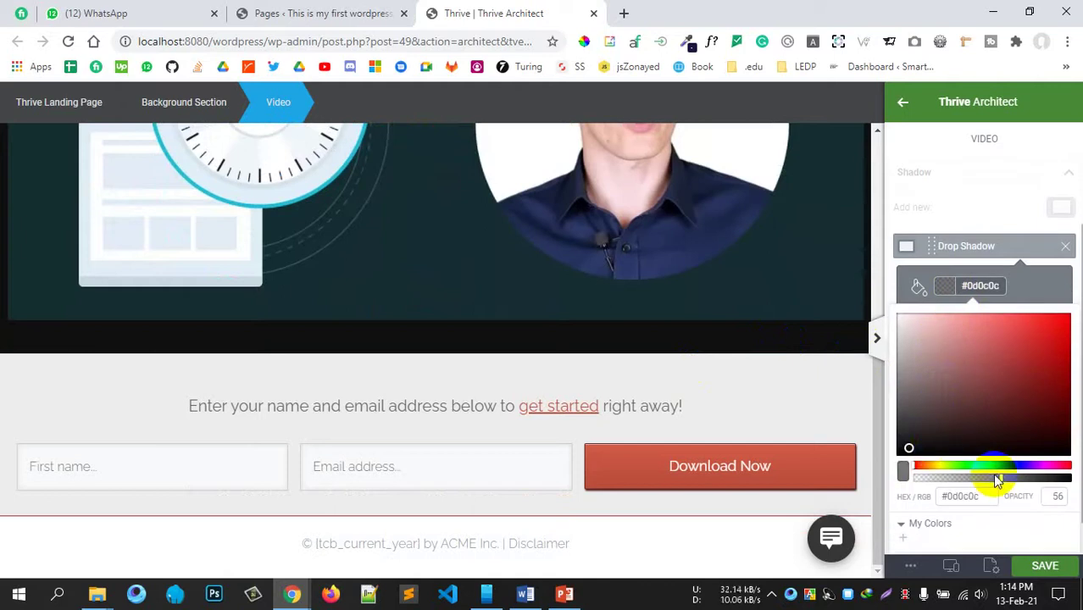
pyautogui.moveTo(1005, 480); pyautogui.dragTo(1052, 478)
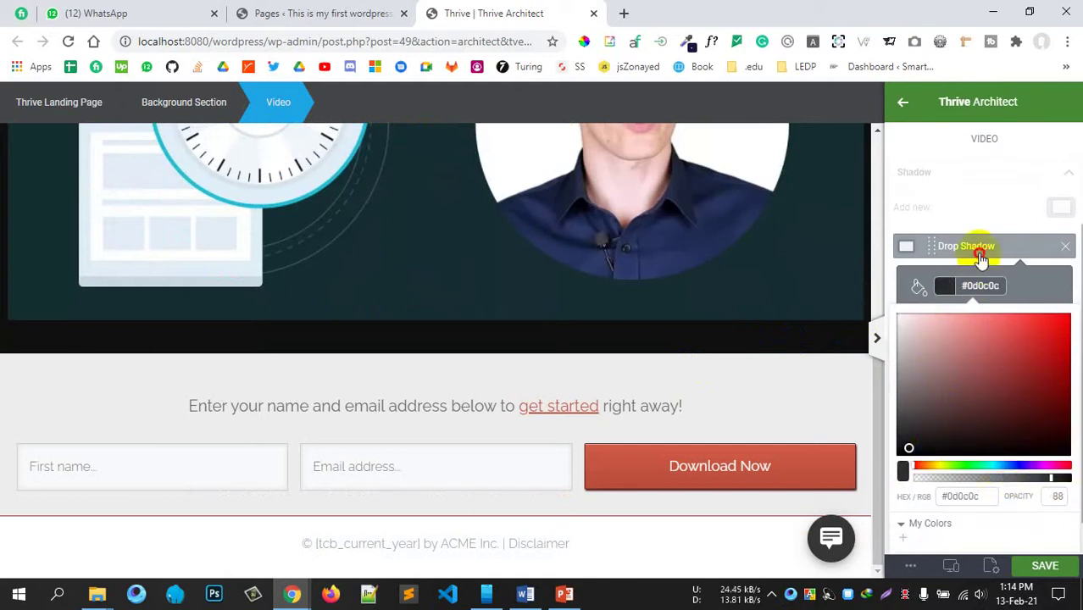
pyautogui.click(980, 256)
# Step: Set the drop shadow to distance 31, blur 61, spread 36 and angle 313
pyautogui.click(962, 334)
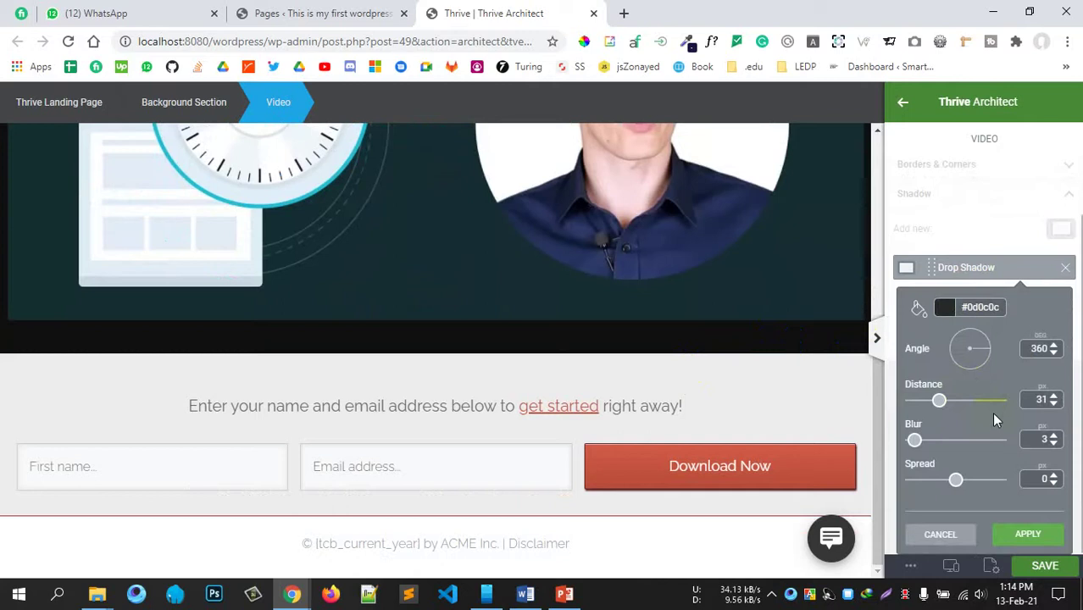
pyautogui.click(953, 339)
pyautogui.scroll(5, 705, 365)
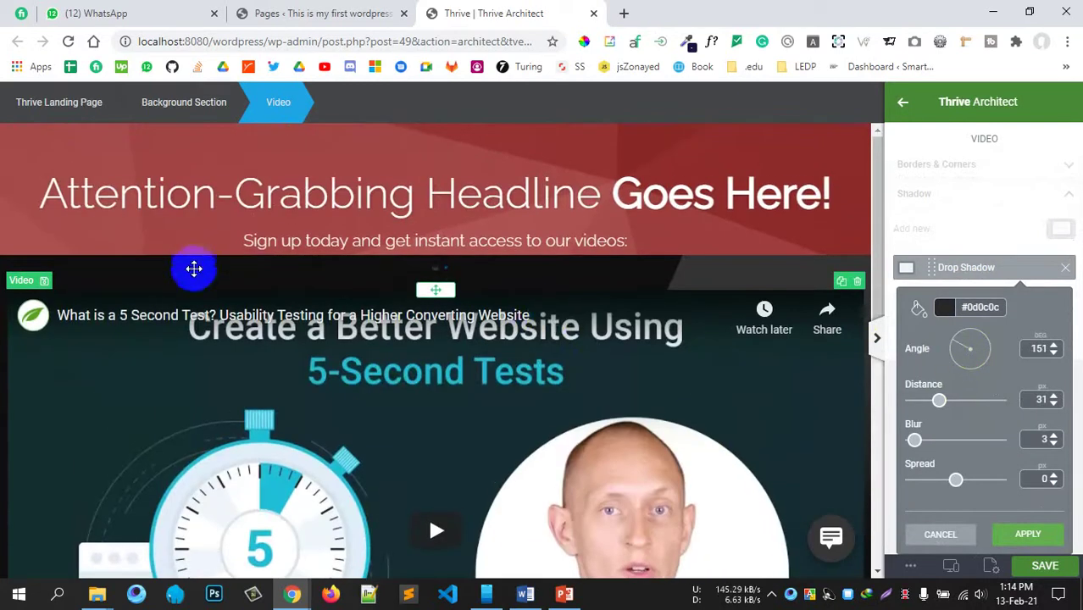
pyautogui.scroll(-6, 616, 295)
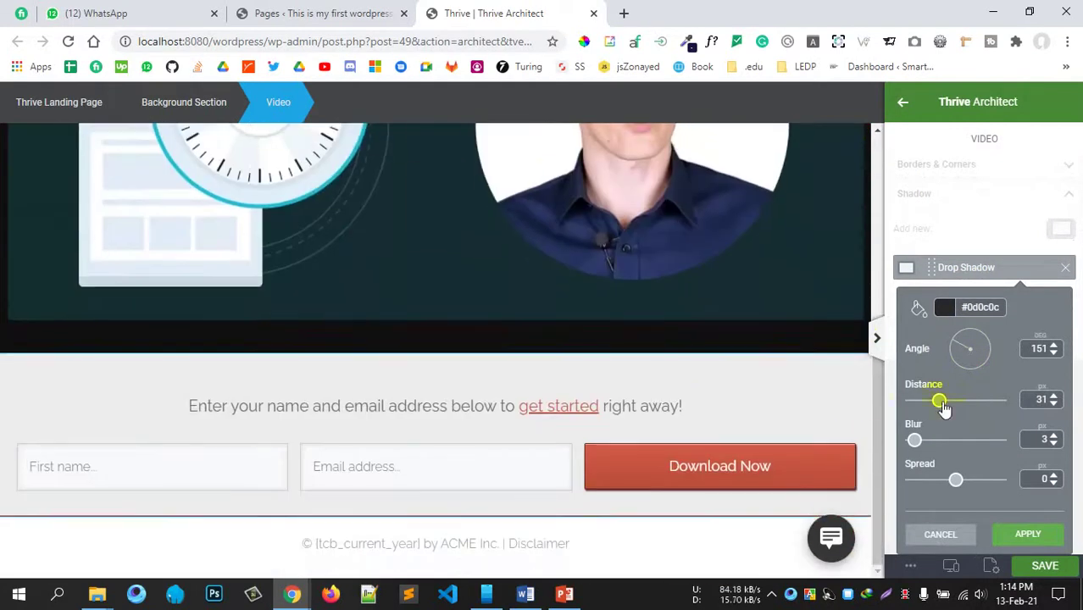
pyautogui.moveTo(915, 440); pyautogui.dragTo(965, 442)
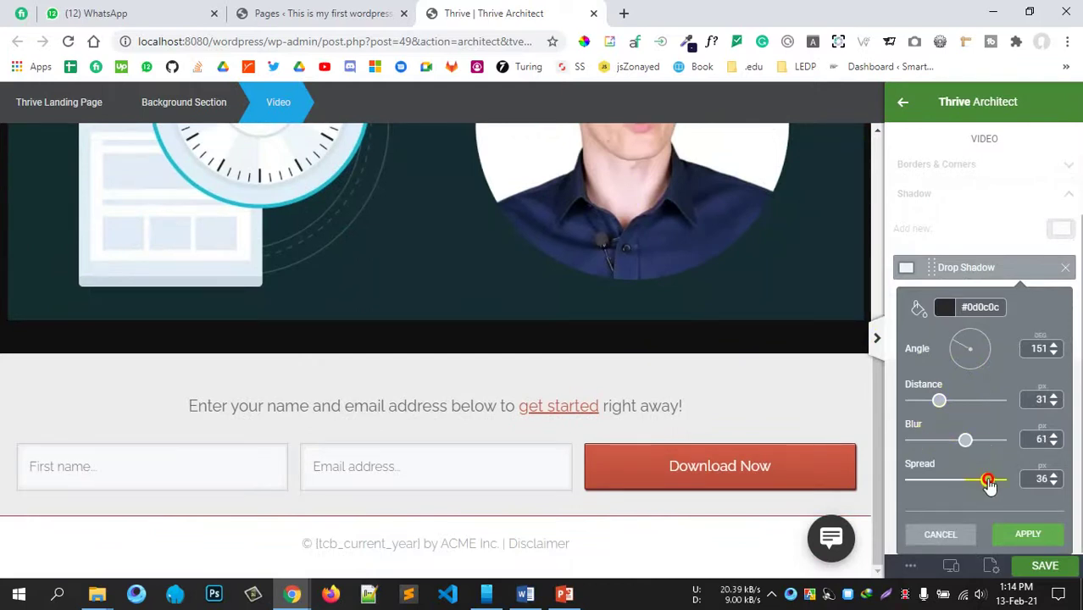
pyautogui.moveTo(989, 483); pyautogui.dragTo(988, 482)
pyautogui.scroll(6, 397, 331)
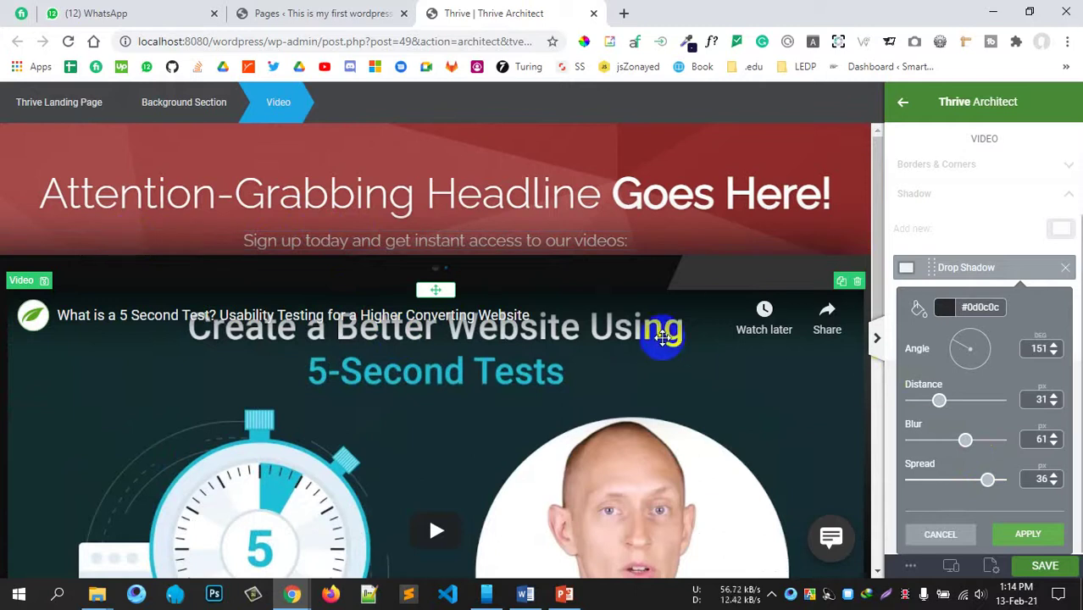
pyautogui.scroll(-5, 701, 300)
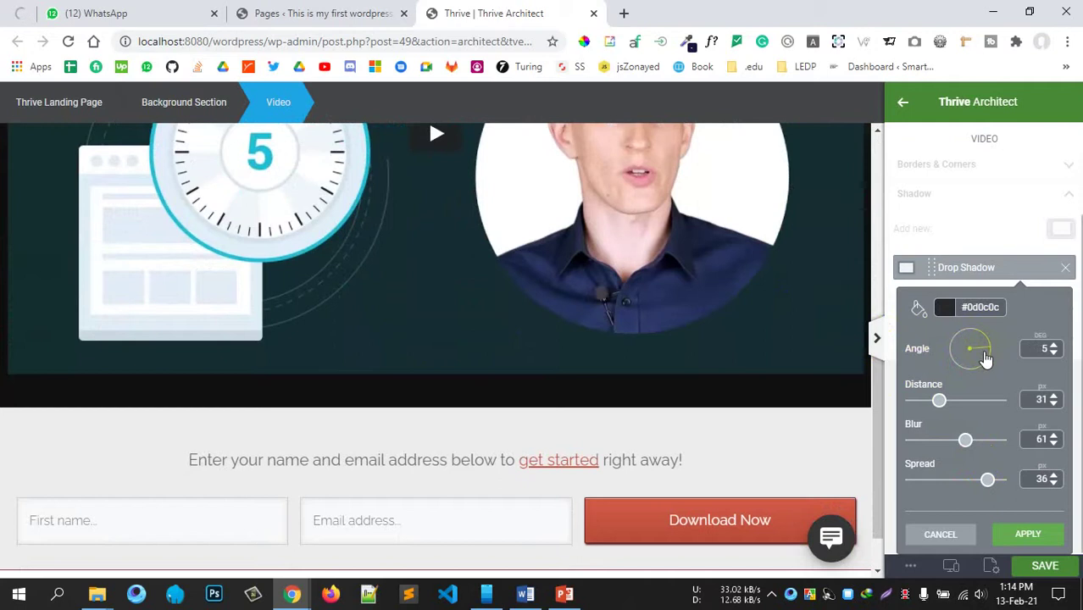
pyautogui.scroll(5, 623, 390)
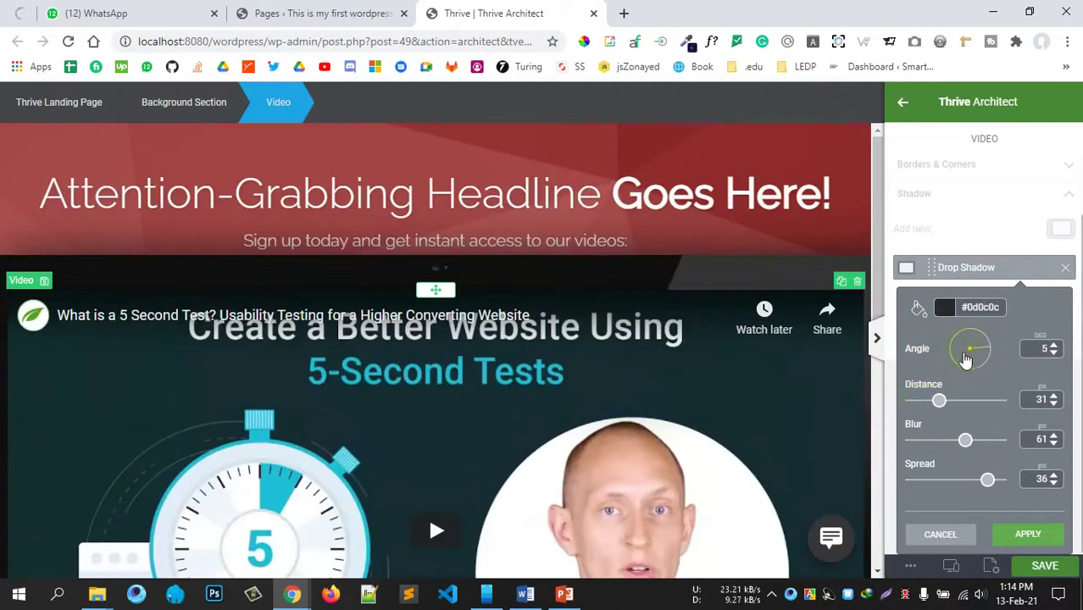
pyautogui.moveTo(966, 360); pyautogui.dragTo(969, 366)
pyautogui.scroll(-5, 709, 314)
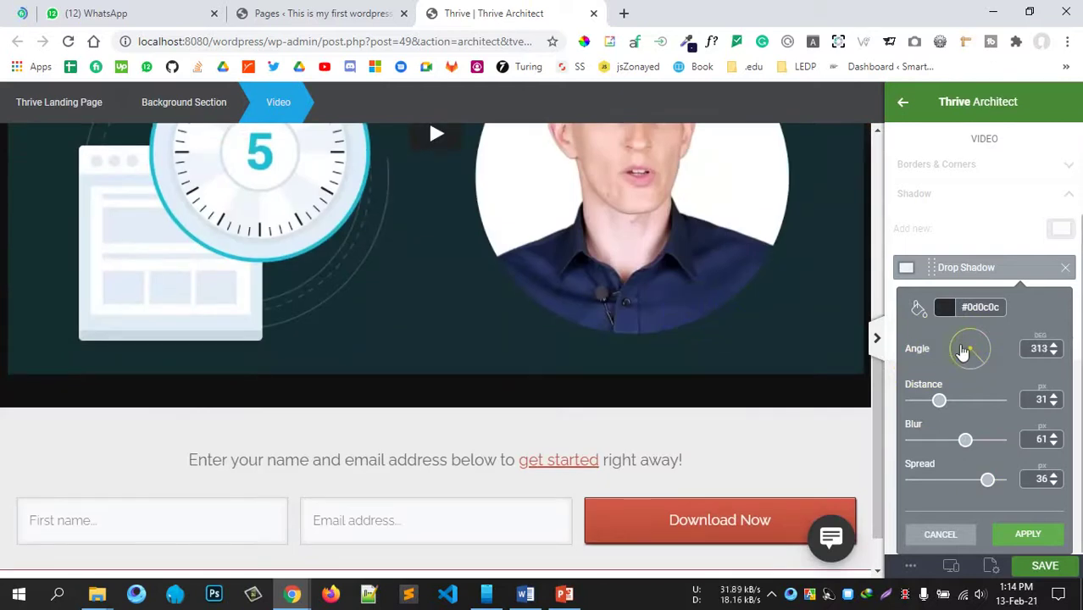
pyautogui.scroll(-1, 666, 368)
pyautogui.scroll(5, 665, 368)
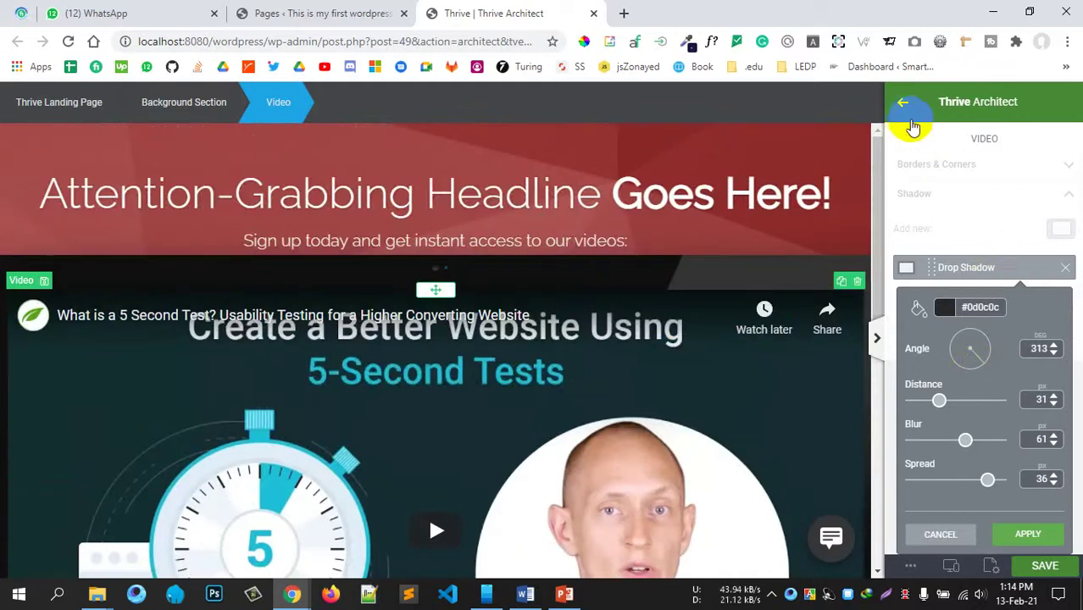
pyautogui.click(903, 104)
# Step: Select the embedded video element and delete it from the landing page
pyautogui.scroll(-5, 652, 254)
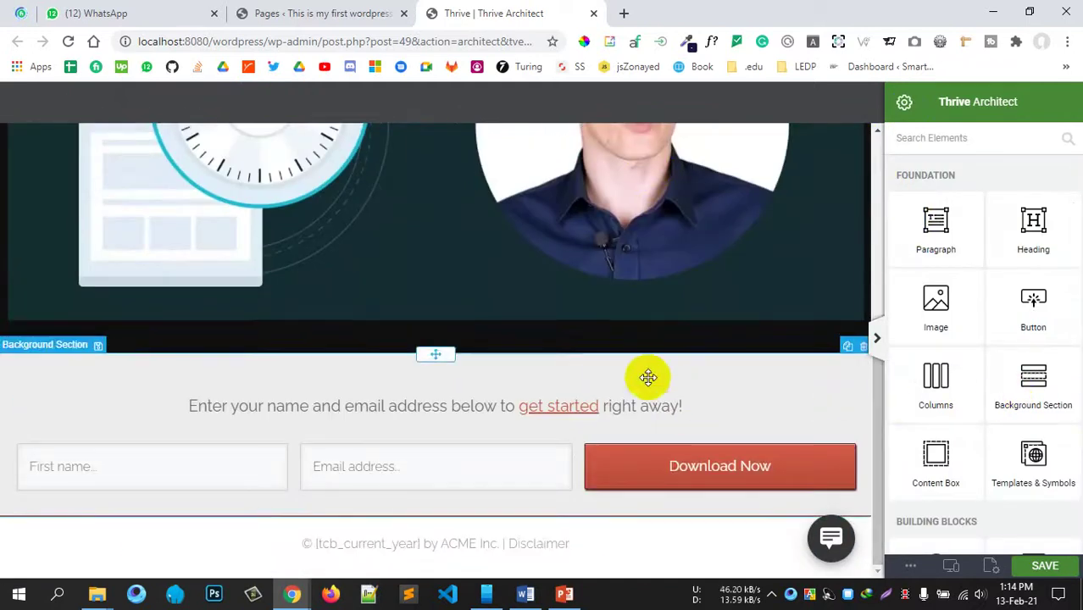
pyautogui.scroll(6, 486, 324)
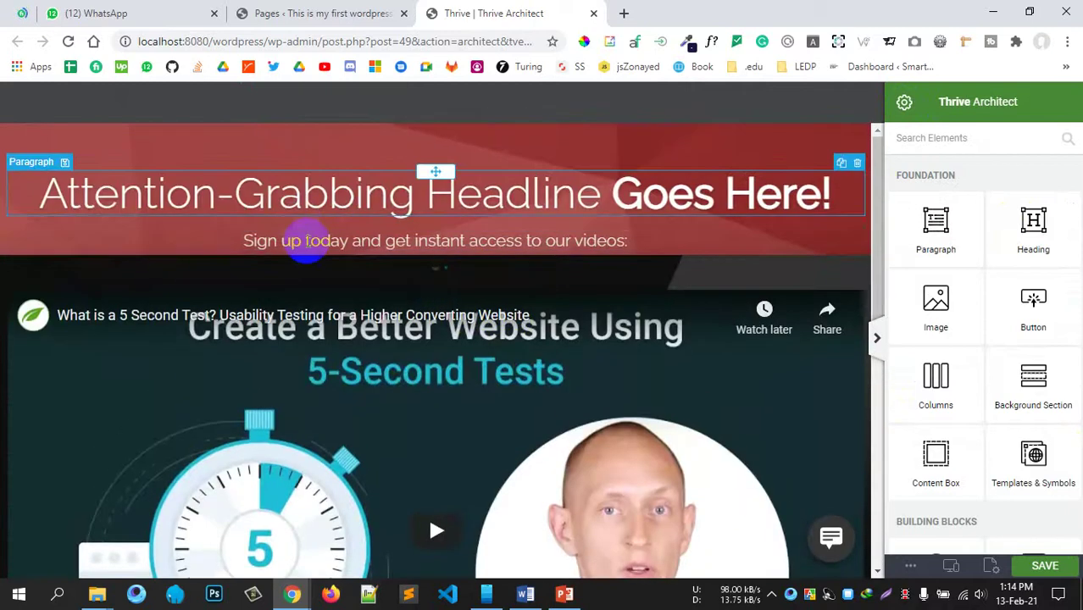
pyautogui.scroll(-4, 419, 270)
pyautogui.scroll(-3, 420, 269)
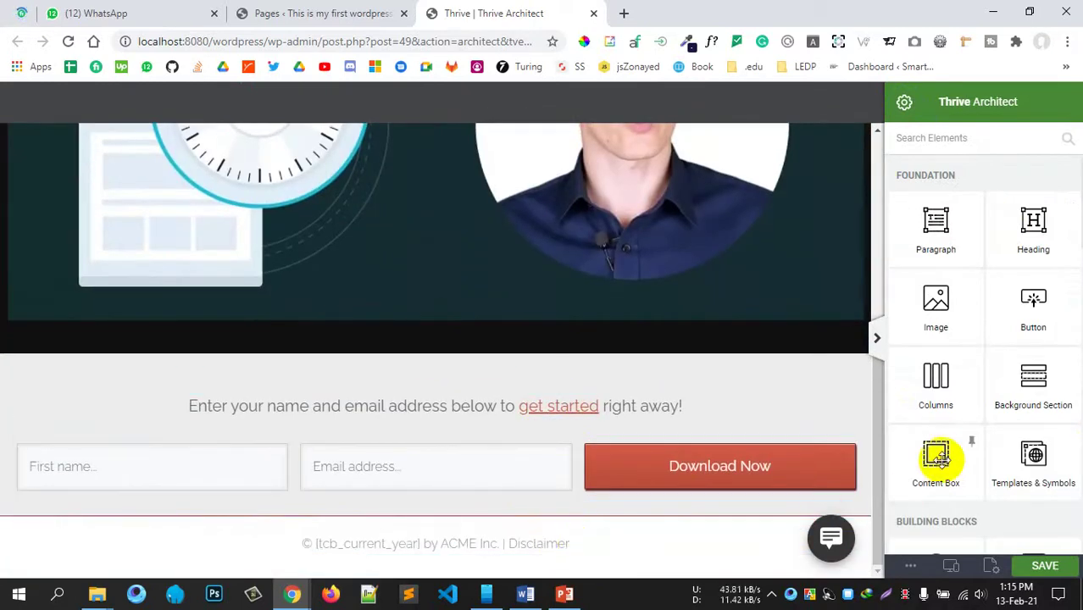
pyautogui.scroll(-15, 955, 452)
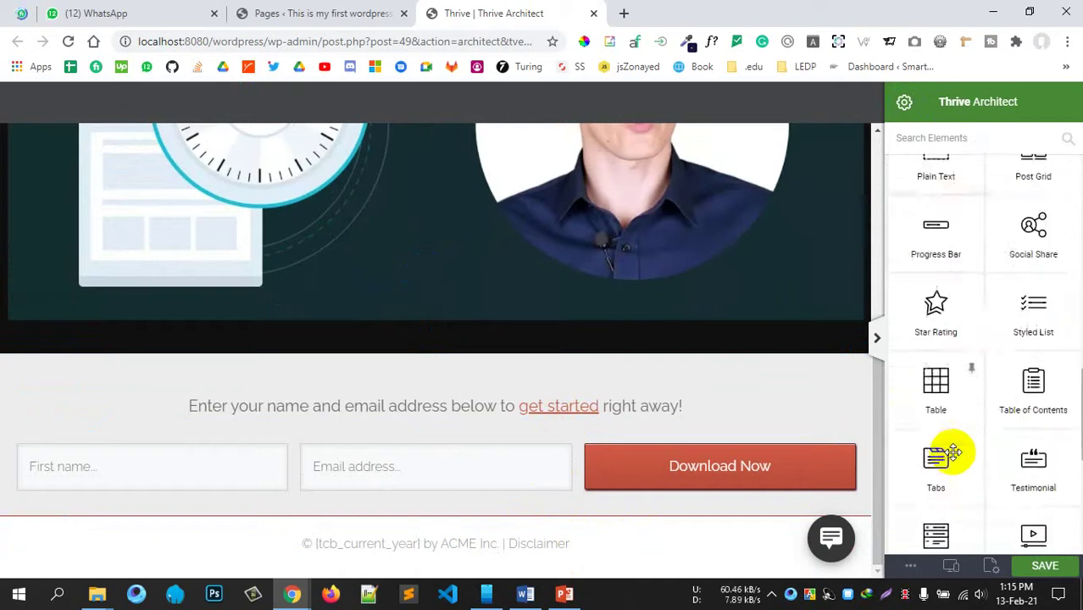
pyautogui.scroll(-3, 955, 450)
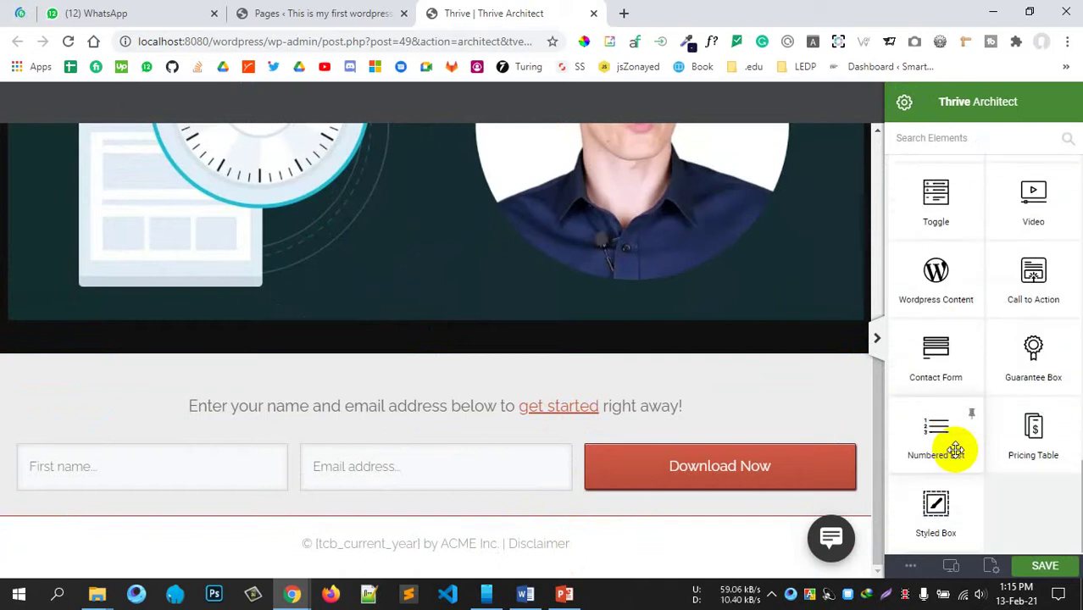
pyautogui.scroll(10, 955, 450)
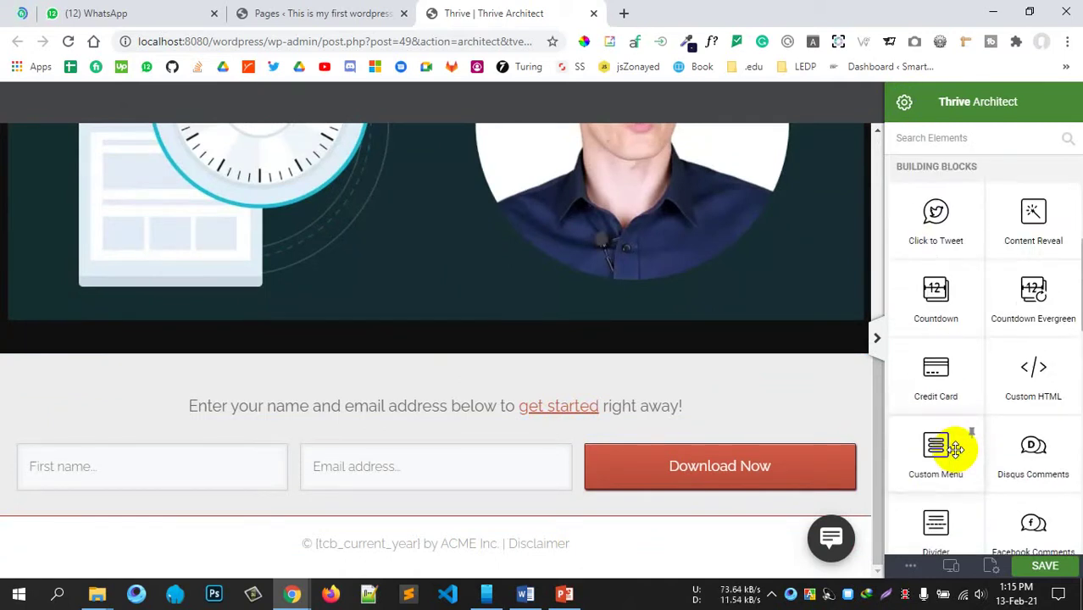
pyautogui.scroll(5, 955, 450)
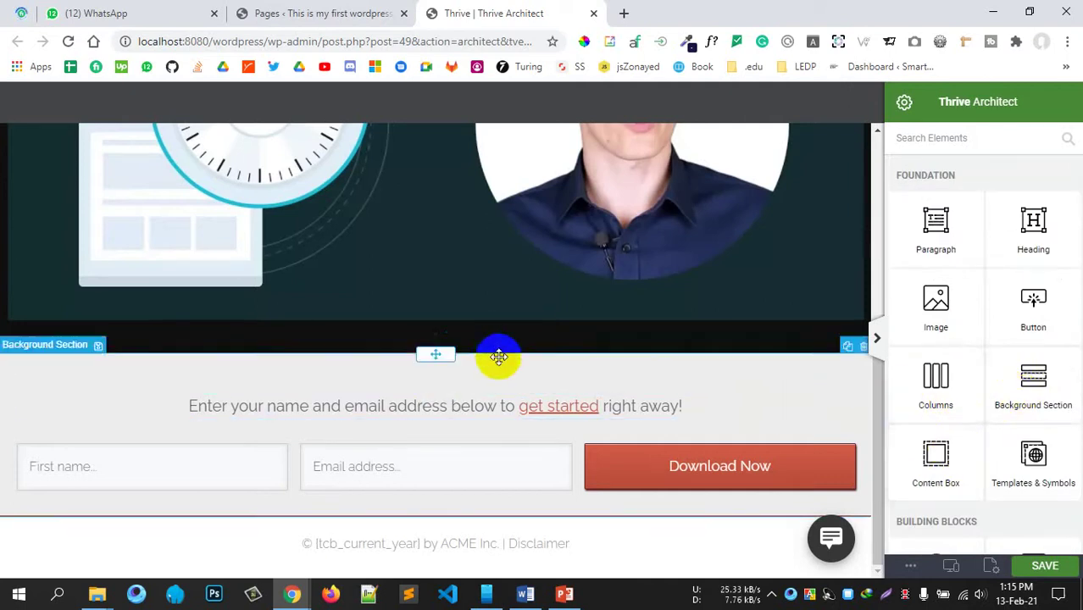
pyautogui.scroll(5, 496, 355)
pyautogui.rightClick(307, 273)
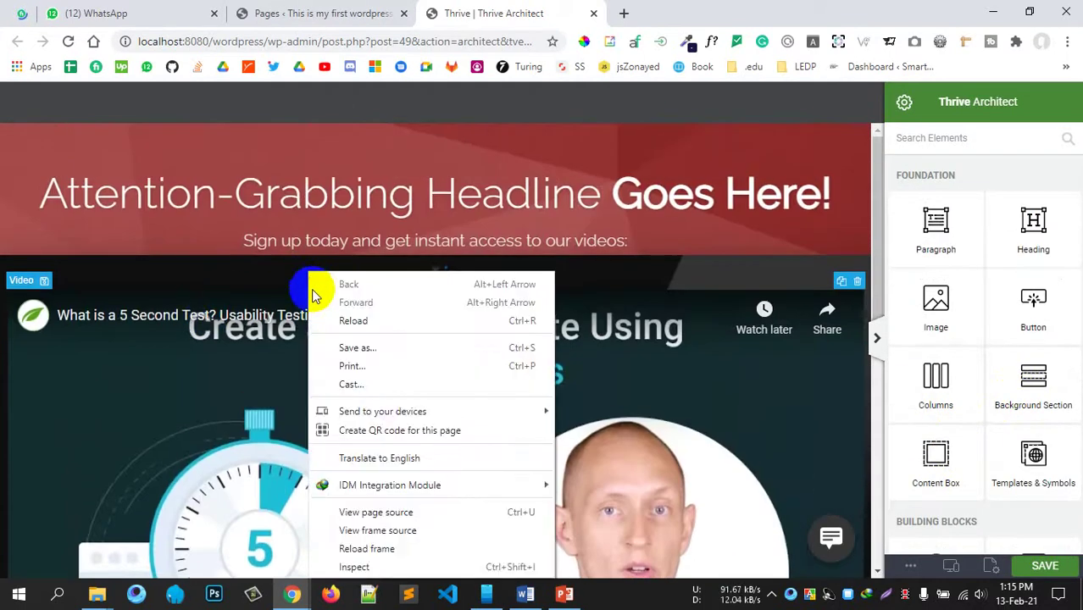
pyautogui.click(144, 282)
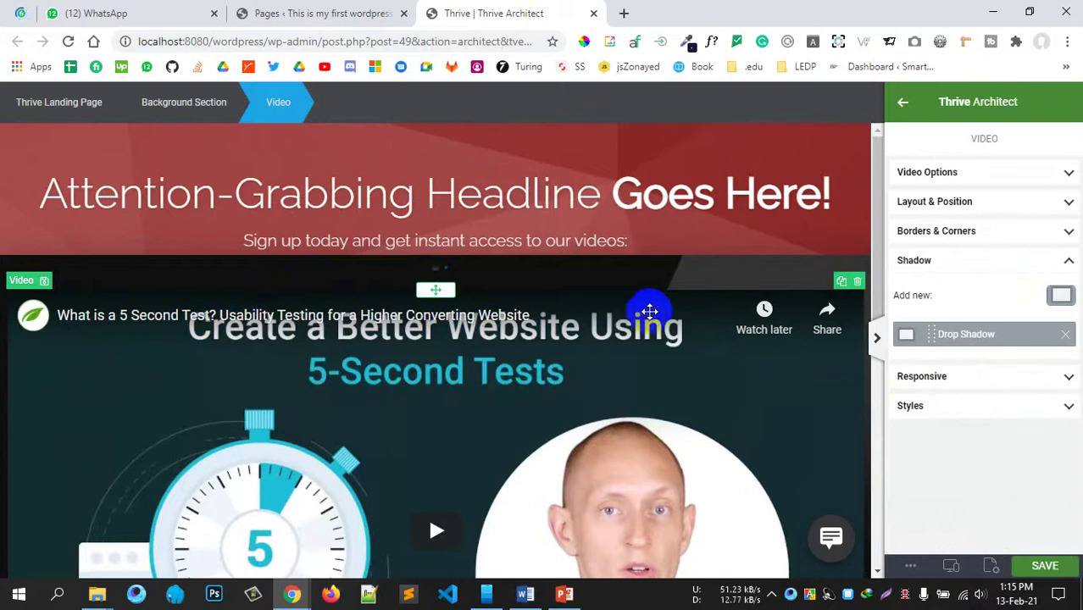
pyautogui.scroll(-1, 646, 310)
pyautogui.click(858, 203)
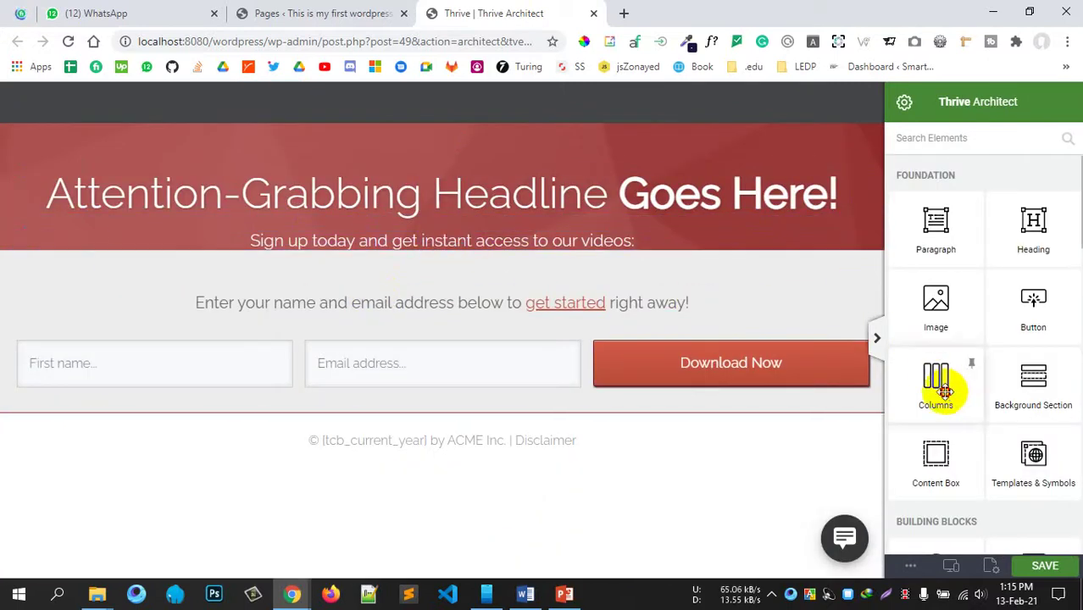
# Step: Insert a two-thirds and one-third columns row below the headline
pyautogui.moveTo(944, 391); pyautogui.dragTo(314, 255)
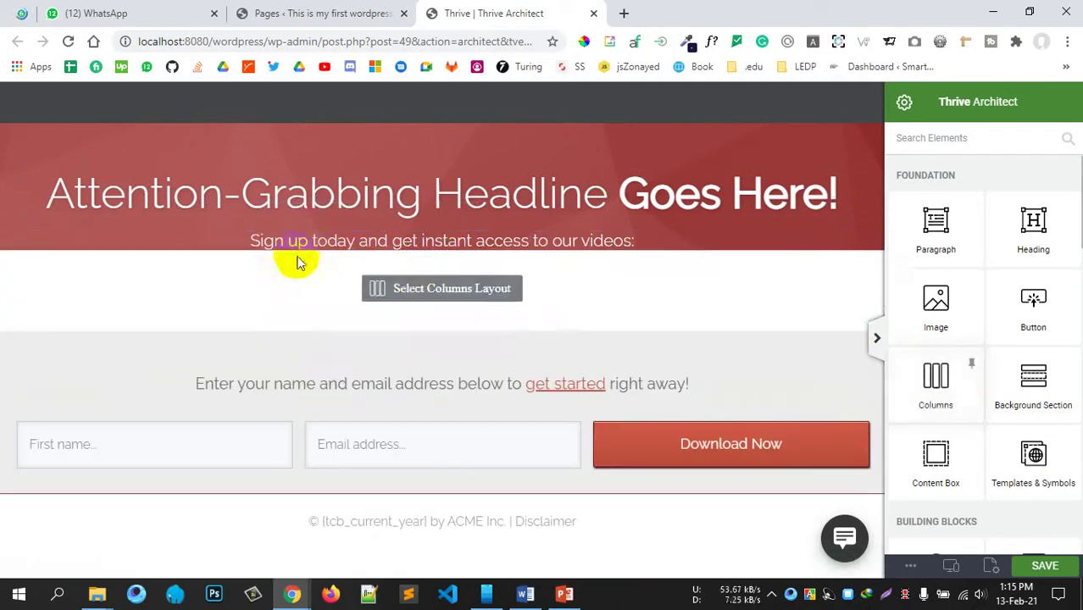
pyautogui.click(409, 294)
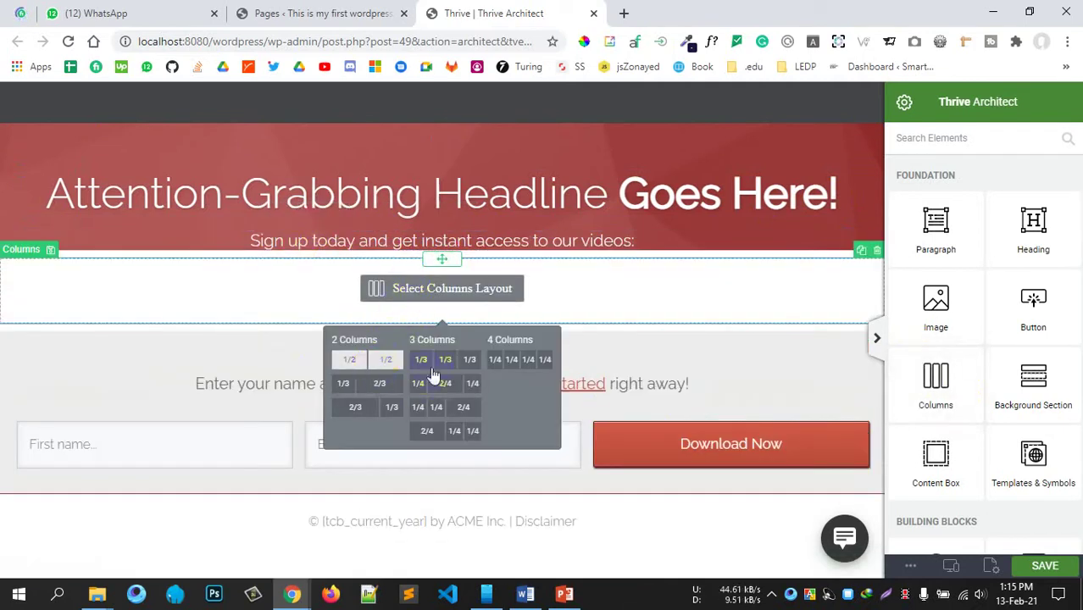
pyautogui.click(384, 409)
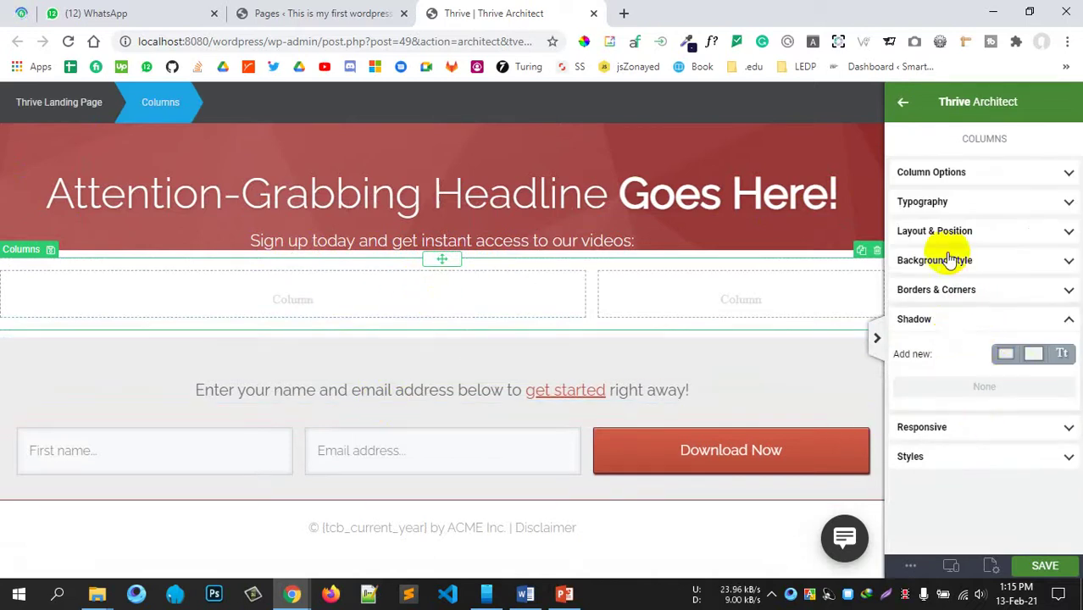
# Step: Open the columns row's Background Style settings, passing over Typography
pyautogui.click(963, 174)
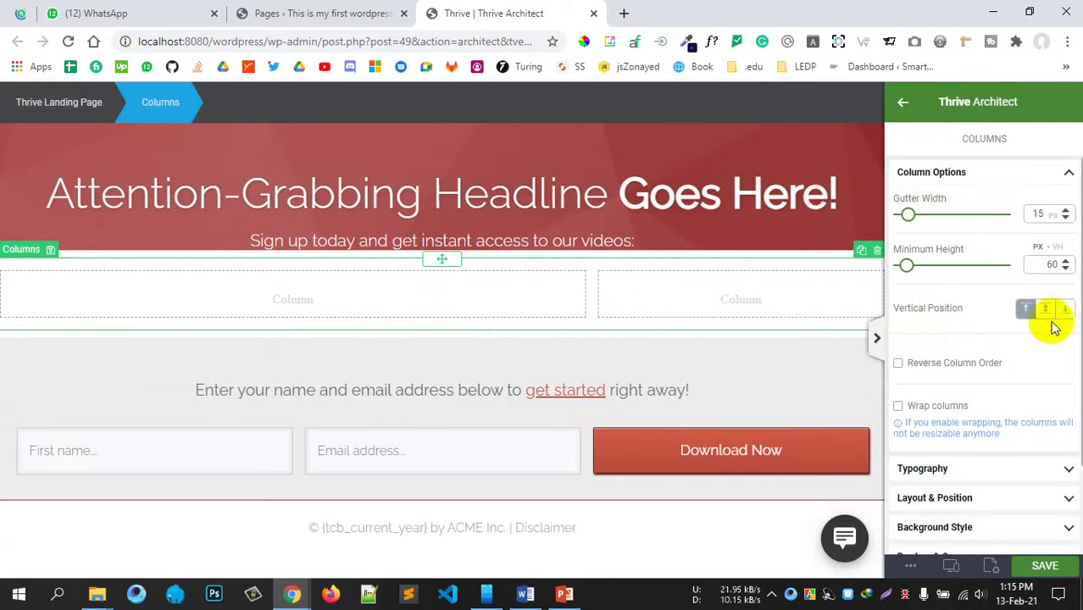
pyautogui.click(974, 470)
pyautogui.click(953, 214)
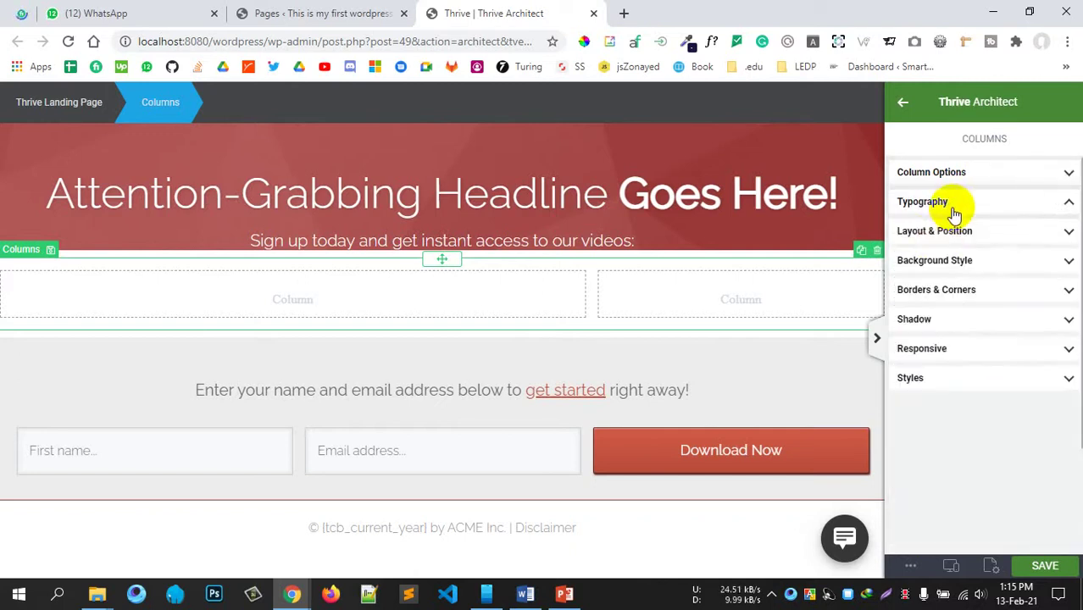
pyautogui.click(943, 261)
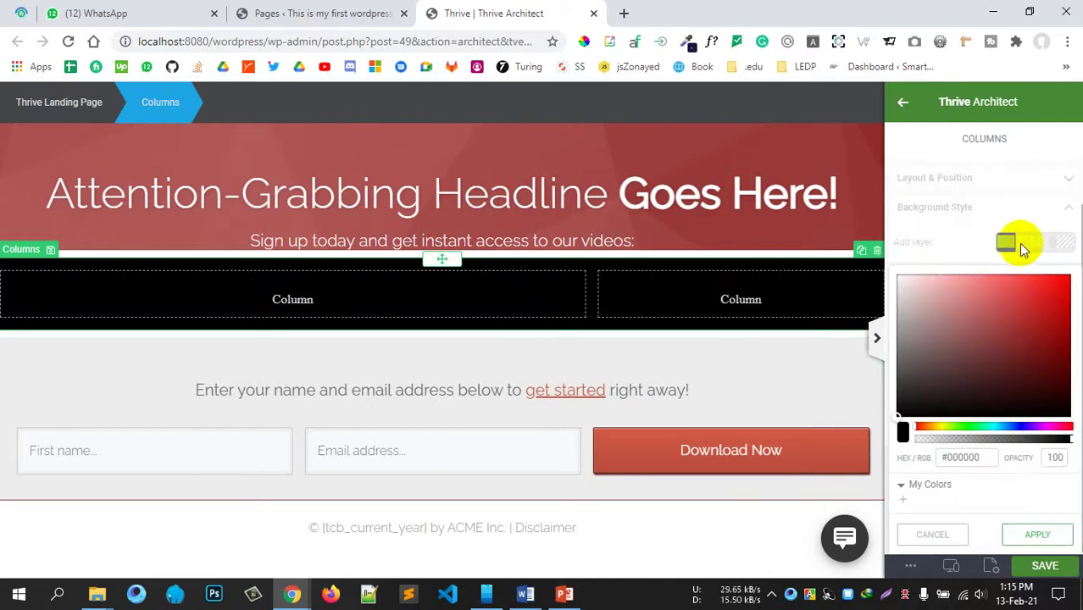
# Step: Discard the colour layer and add section-background as a stretched image background layer
pyautogui.moveTo(955, 411)
pyautogui.mouseDown()
pyautogui.moveTo(957, 387)
pyautogui.moveTo(960, 399)
pyautogui.mouseUp()
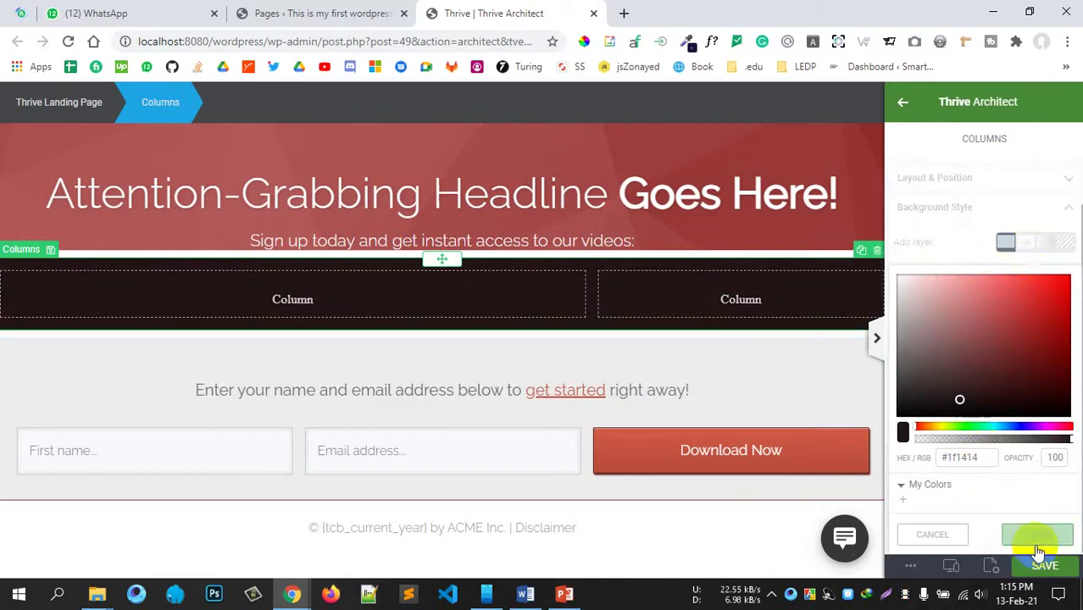
pyautogui.click(934, 534)
pyautogui.click(1026, 296)
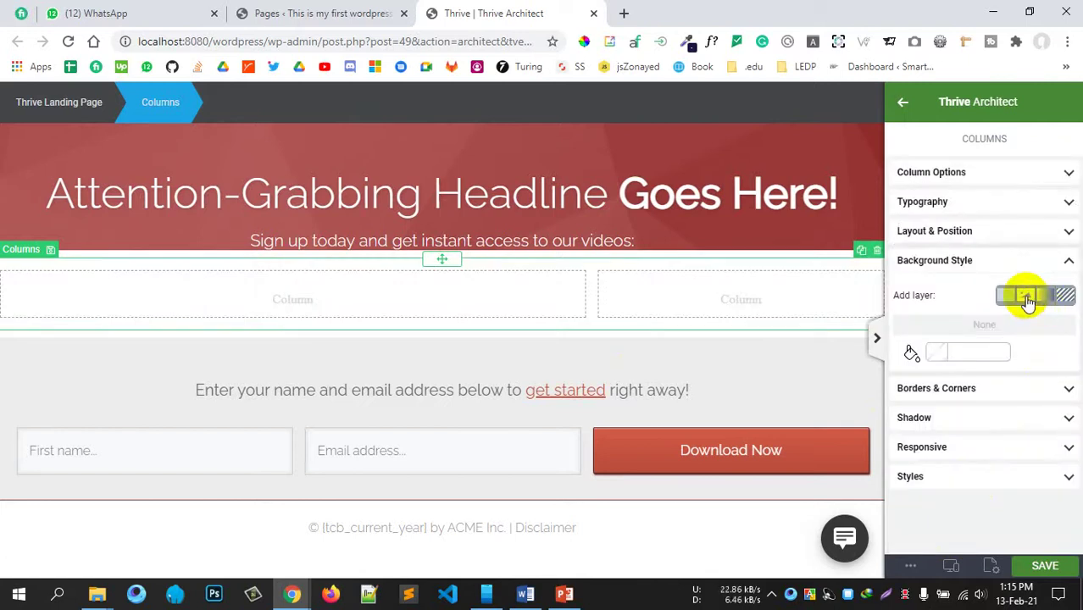
pyautogui.click(944, 365)
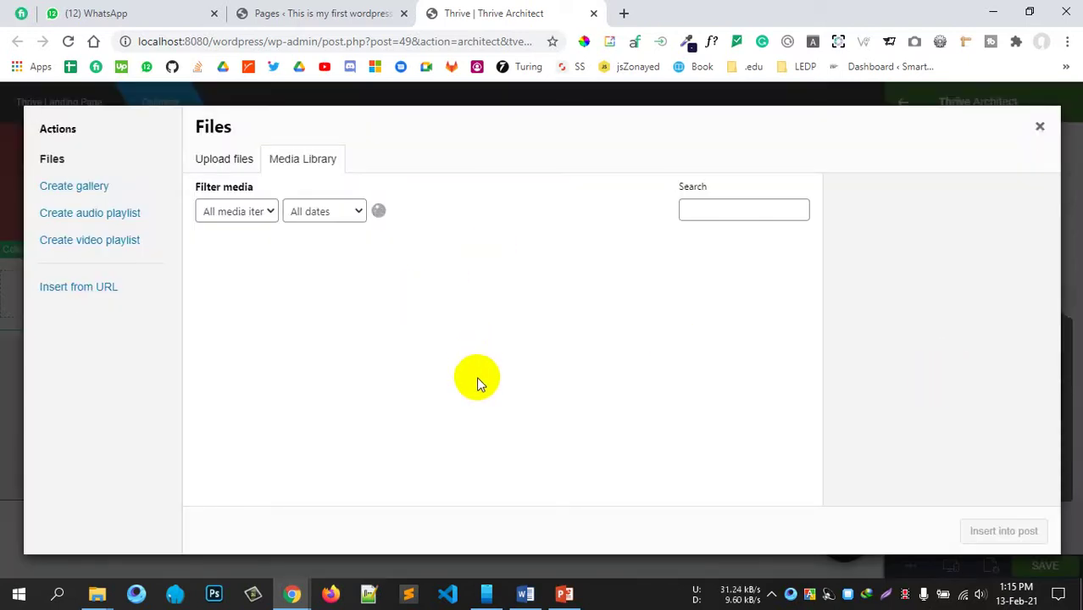
pyautogui.click(406, 295)
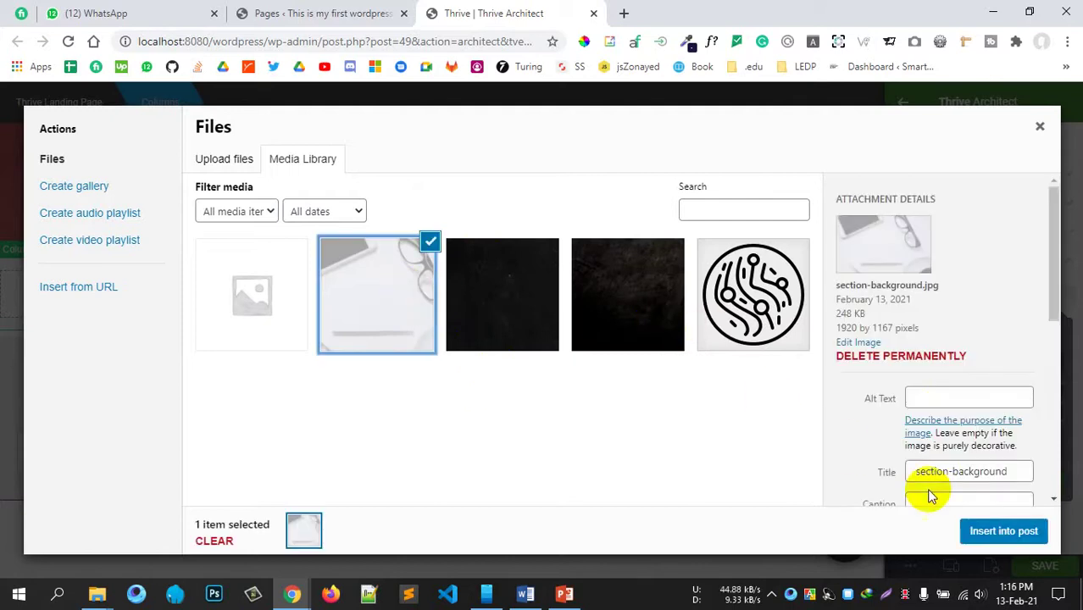
pyautogui.click(1000, 530)
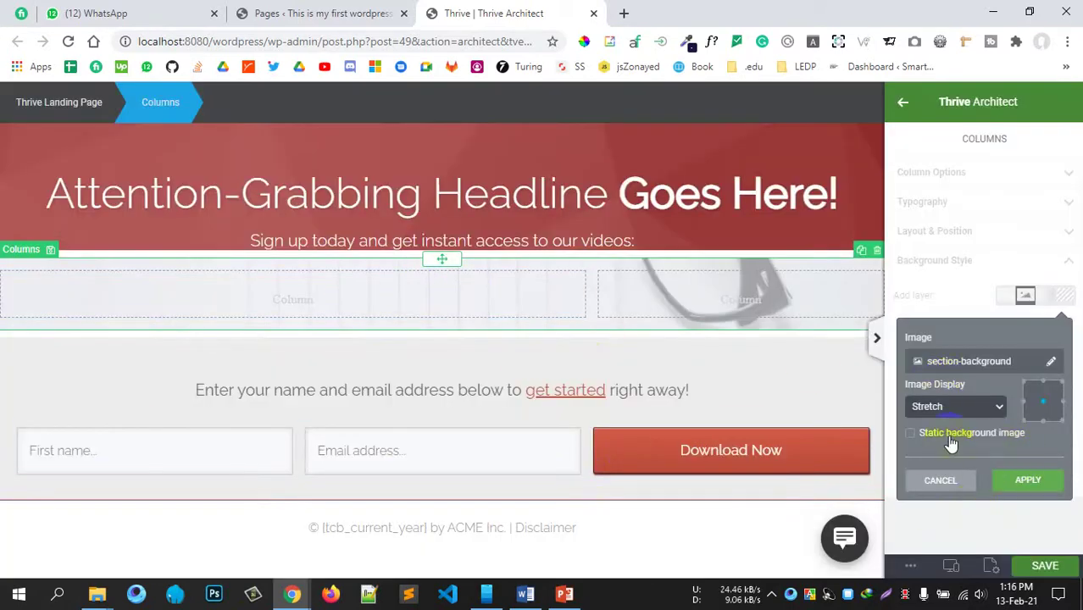
pyautogui.click(940, 408)
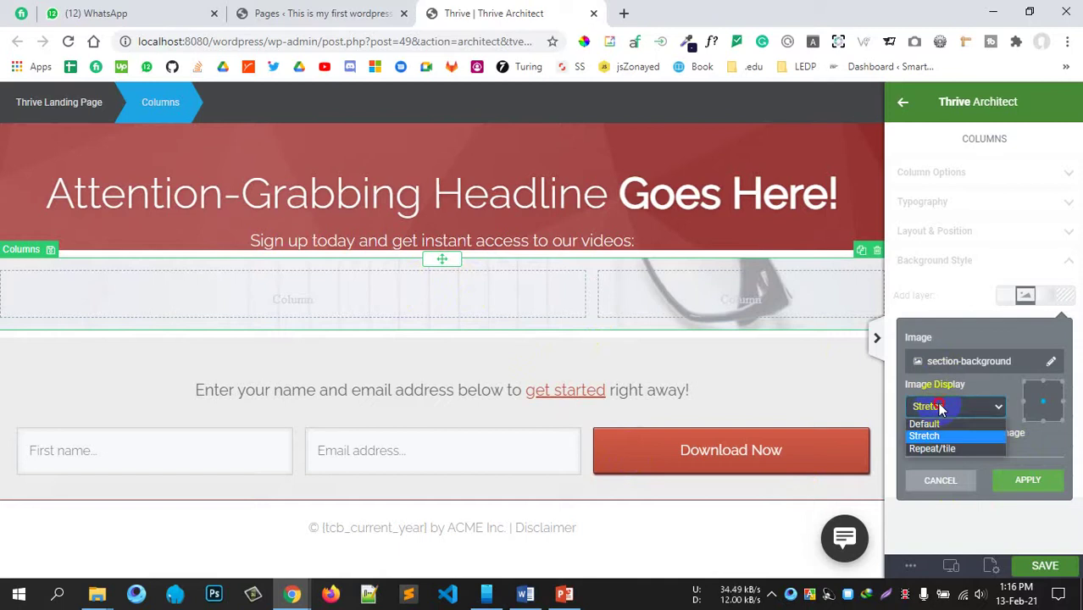
pyautogui.click(924, 435)
pyautogui.click(1051, 364)
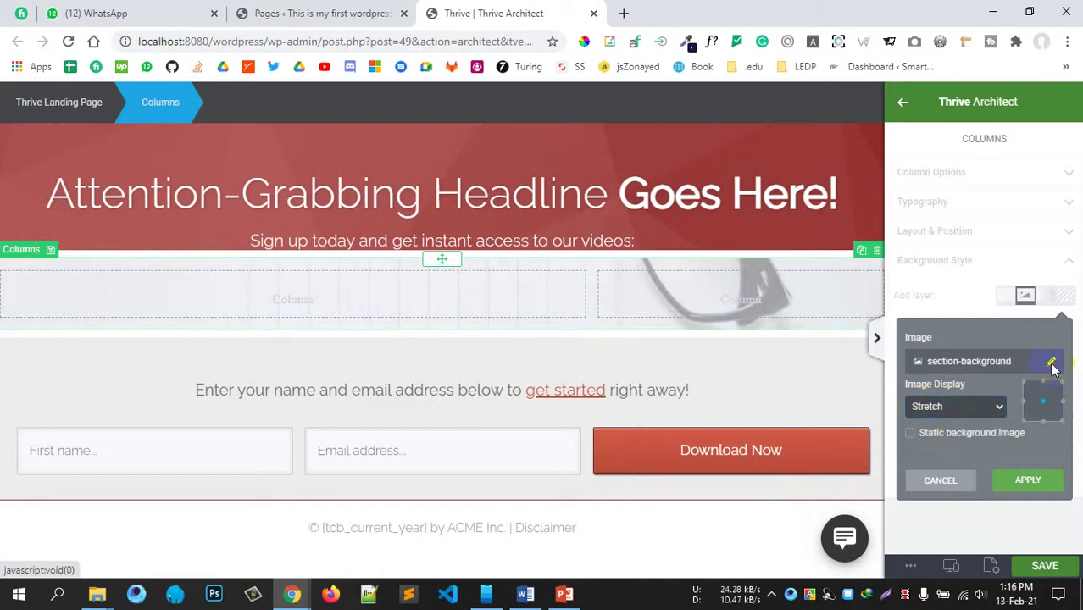
pyautogui.click(1039, 126)
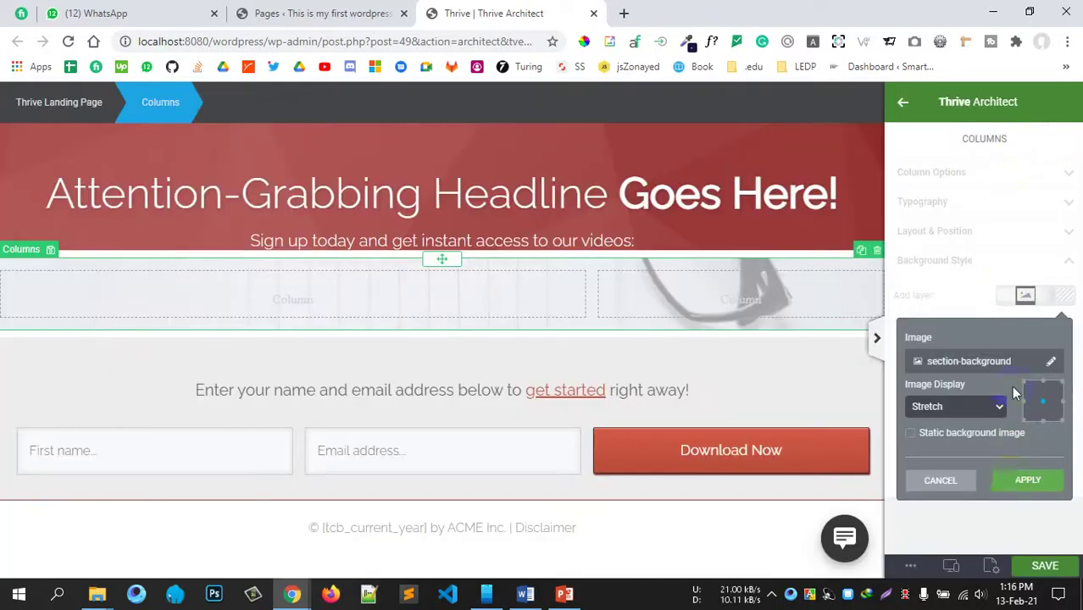
pyautogui.click(1025, 480)
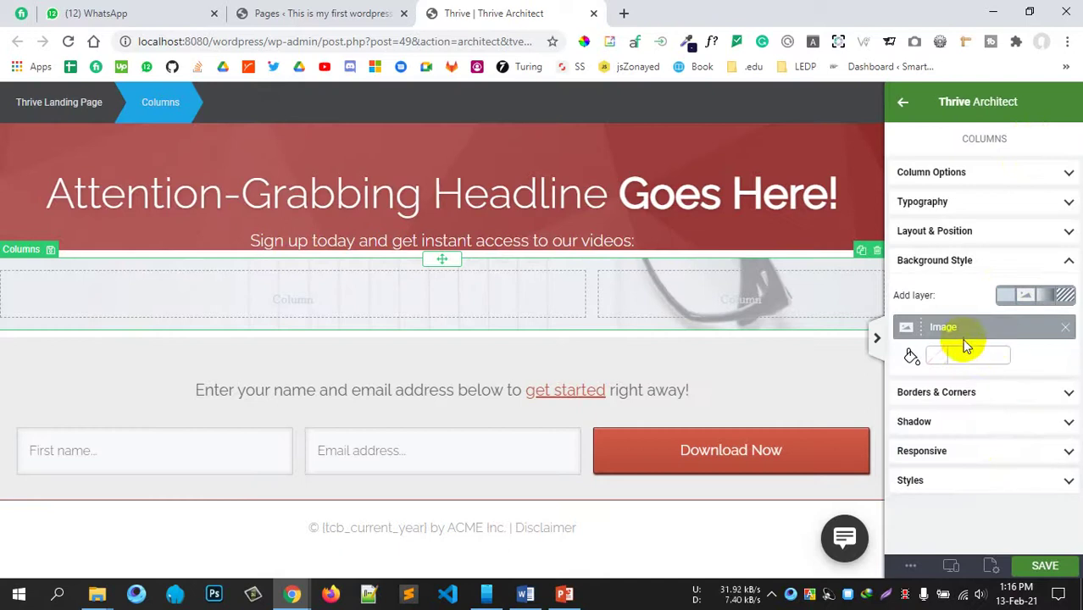
# Step: Give the columns row a 25 px solid left border
pyautogui.click(953, 395)
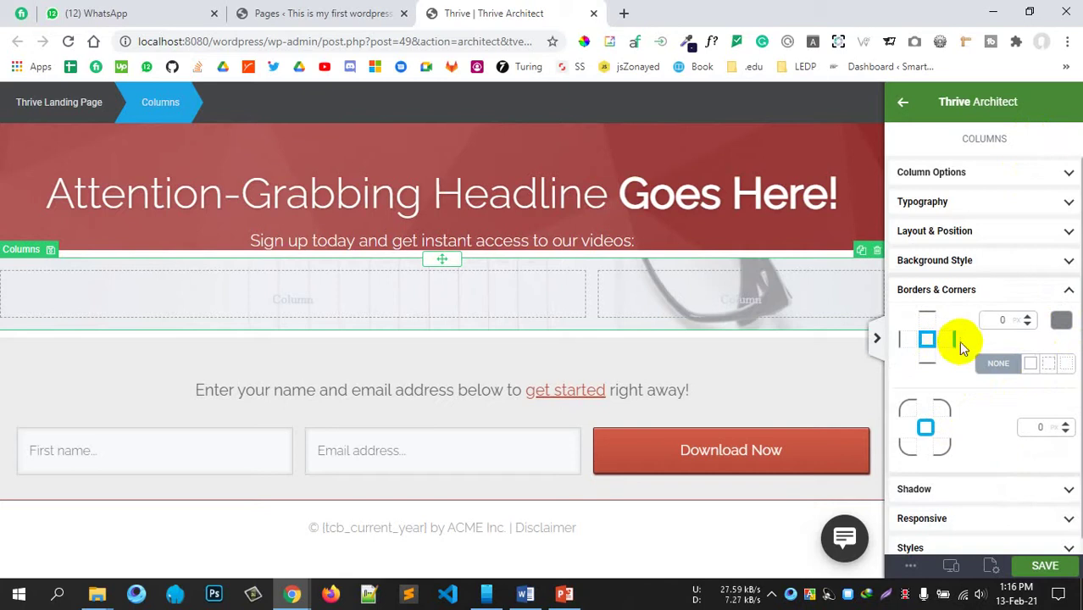
pyautogui.click(903, 341)
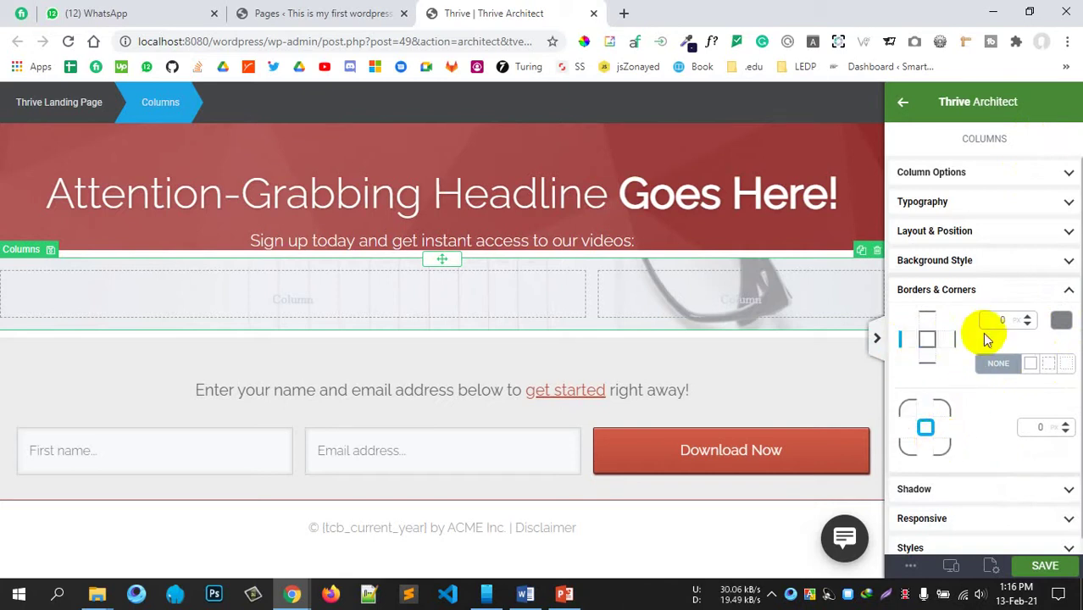
pyautogui.click(1002, 321)
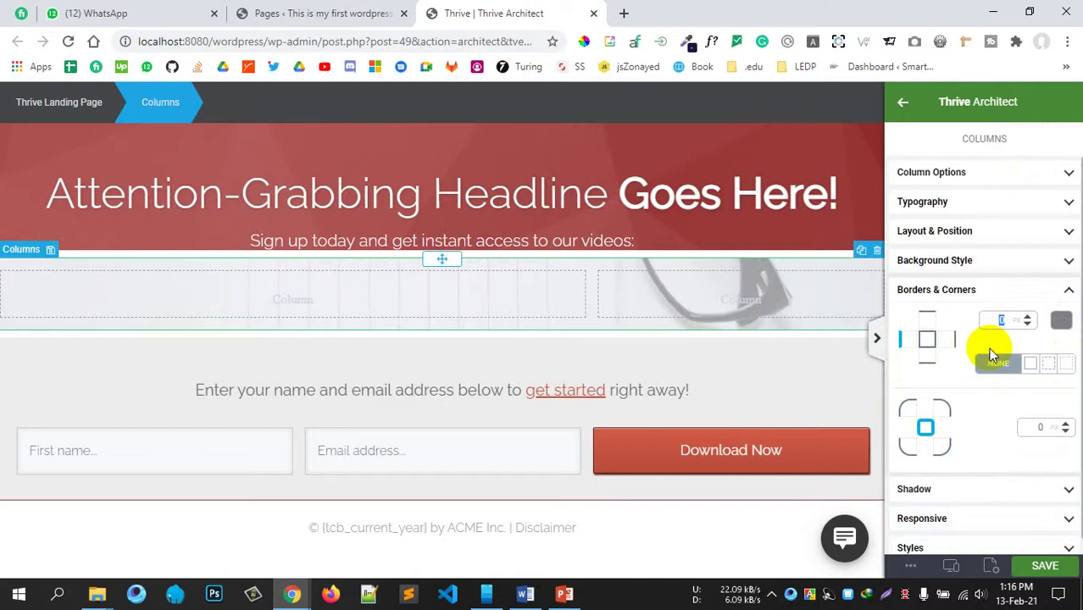
pyautogui.write('2')
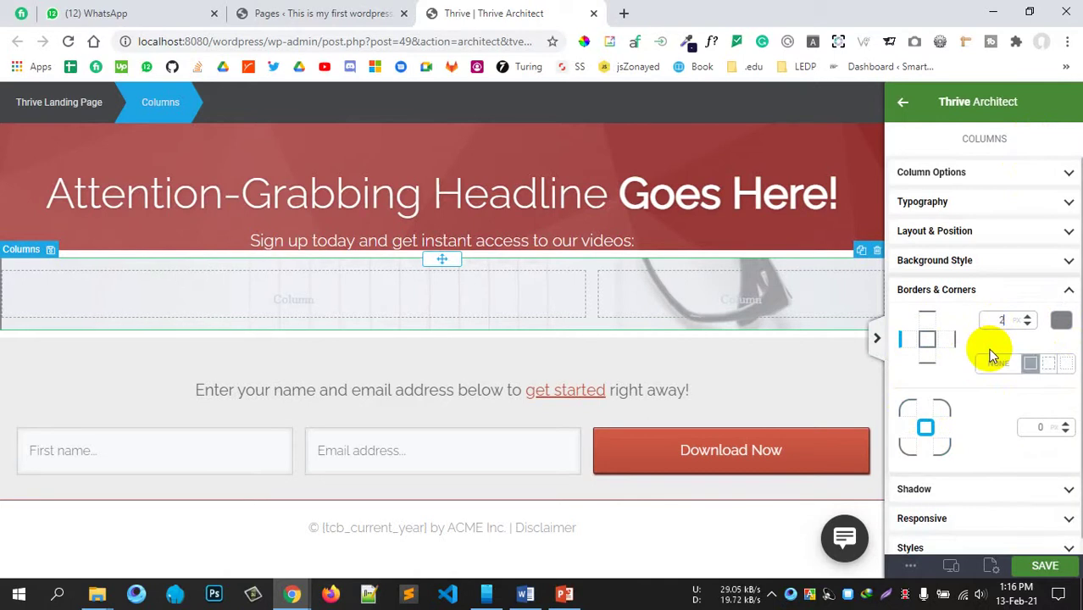
pyautogui.write('5')
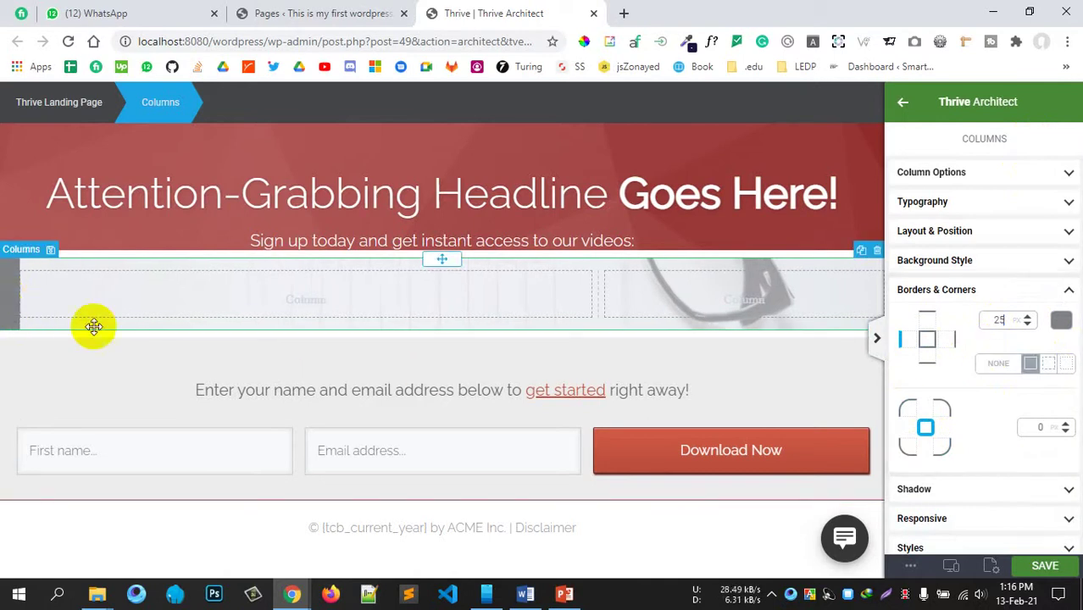
pyautogui.scroll(-1, 976, 466)
# Step: Hide the columns row on mobile devices in the Responsive settings
pyautogui.click(980, 475)
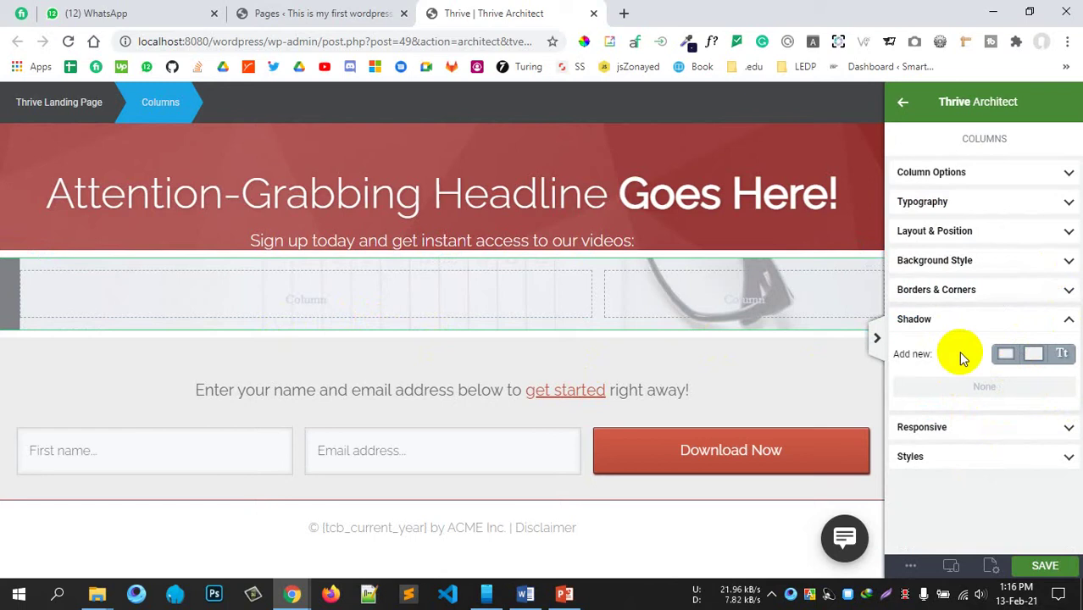
pyautogui.click(960, 427)
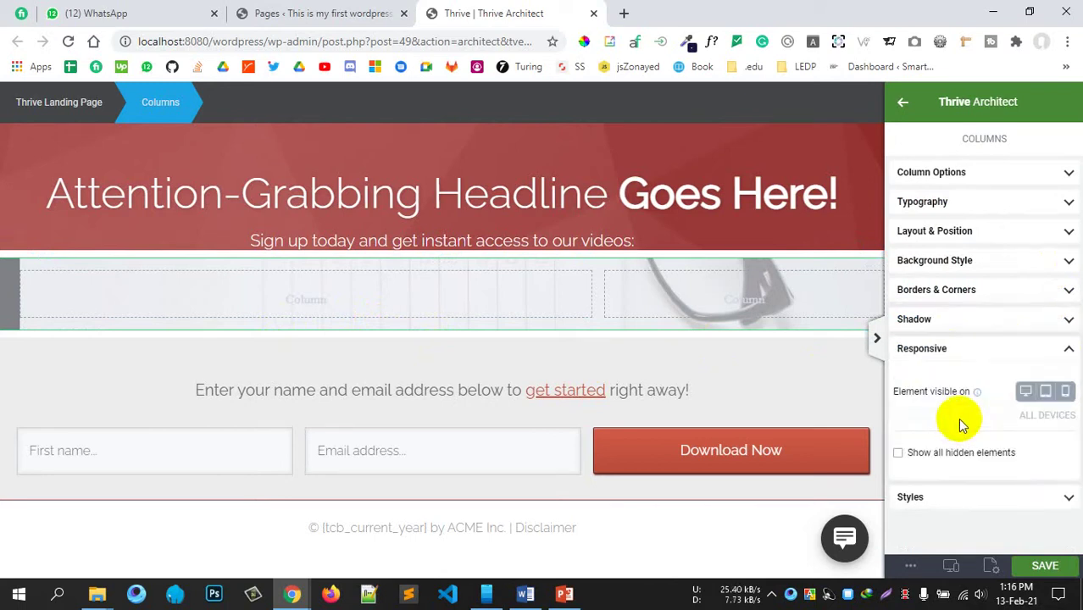
pyautogui.click(1063, 394)
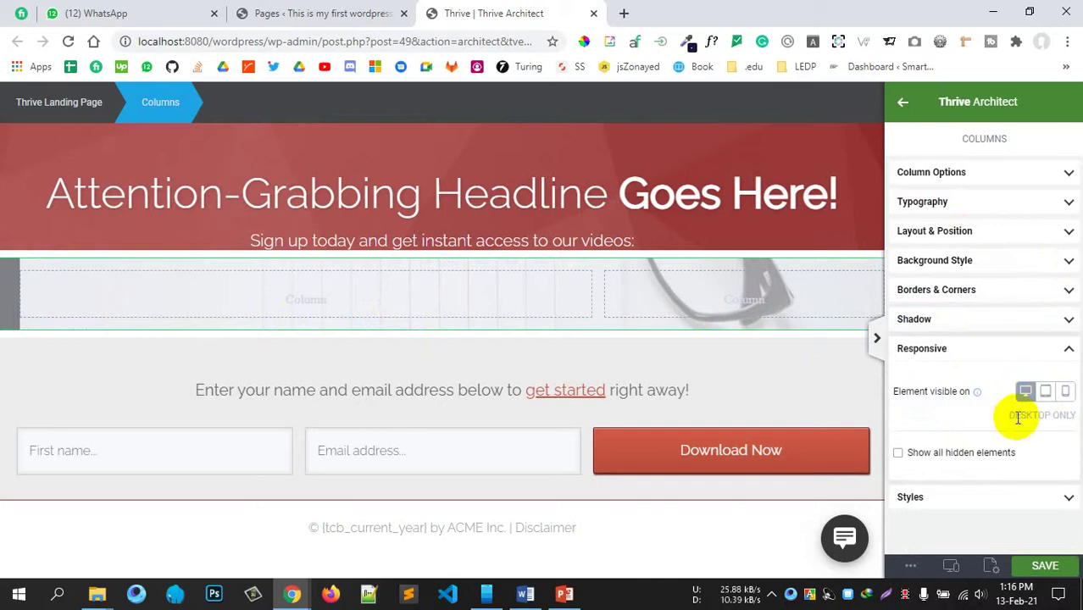
pyautogui.click(908, 350)
pyautogui.click(962, 386)
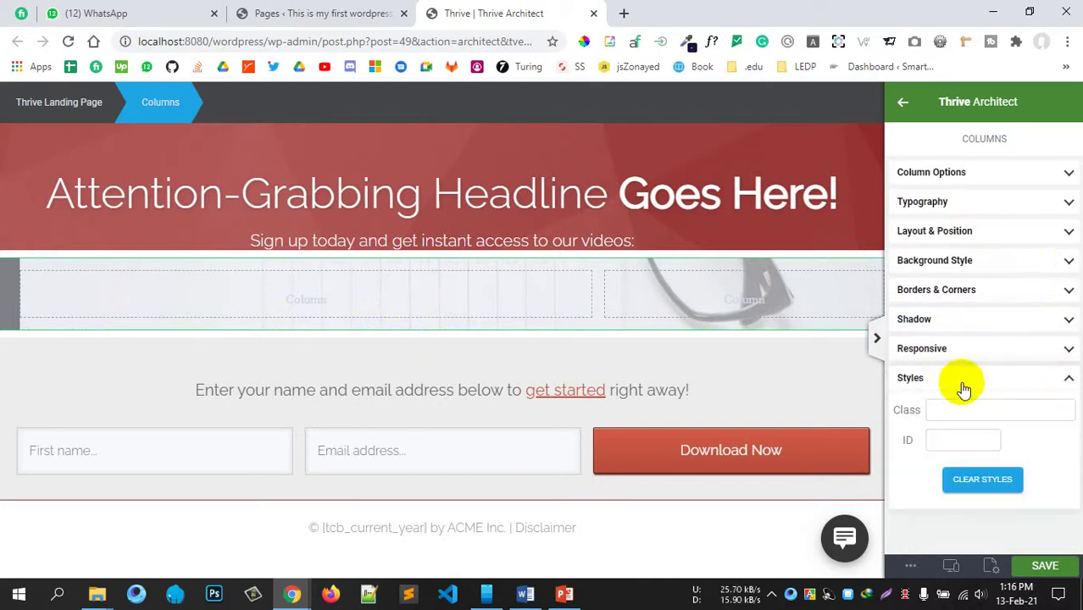
pyautogui.click(967, 434)
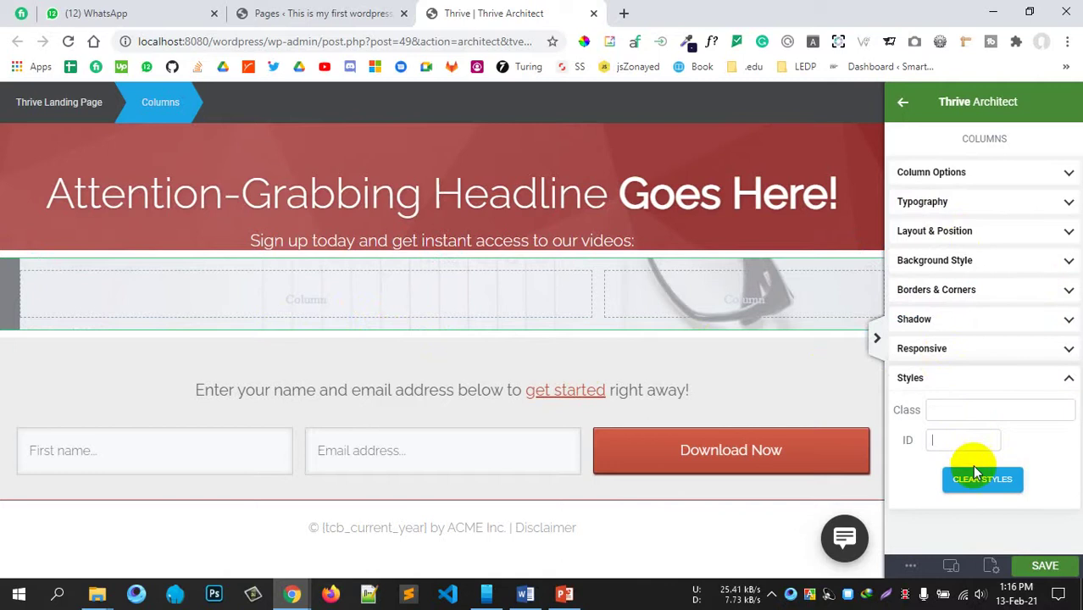
pyautogui.click(962, 380)
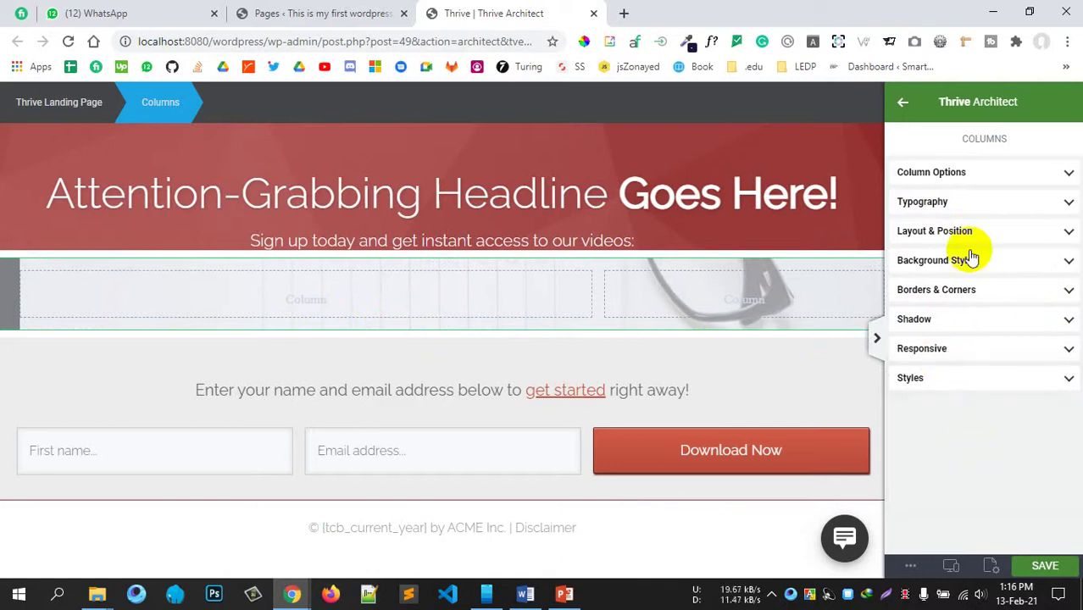
# Step: Add a new Button element below the columns row
pyautogui.click(953, 173)
pyautogui.click(903, 103)
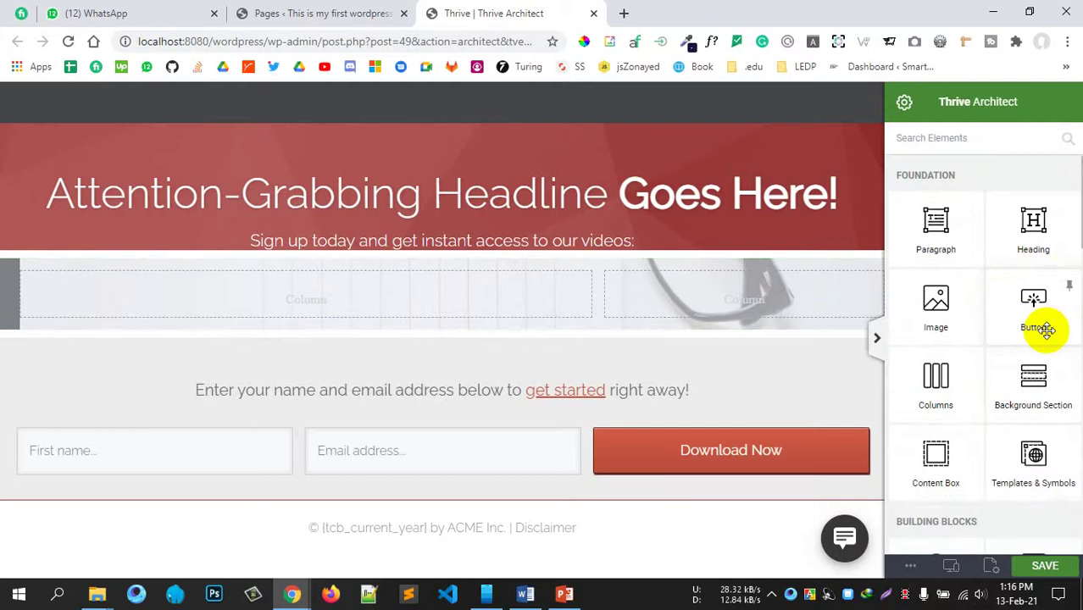
pyautogui.moveTo(1032, 317); pyautogui.dragTo(469, 339)
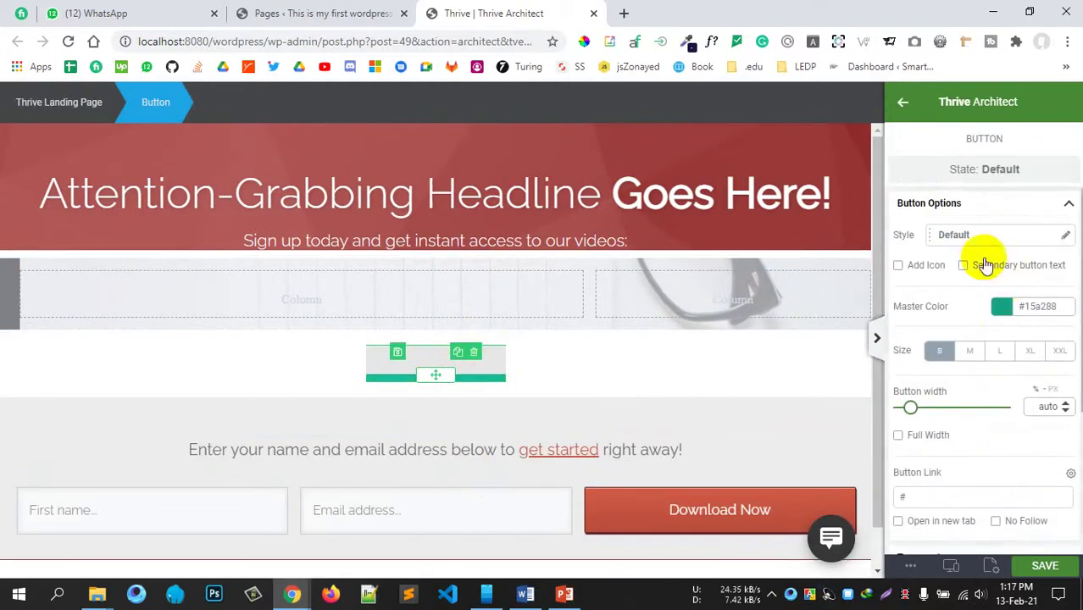
# Step: Replace the default button label with 'Click here to download'
pyautogui.click(566, 369)
pyautogui.click(440, 361)
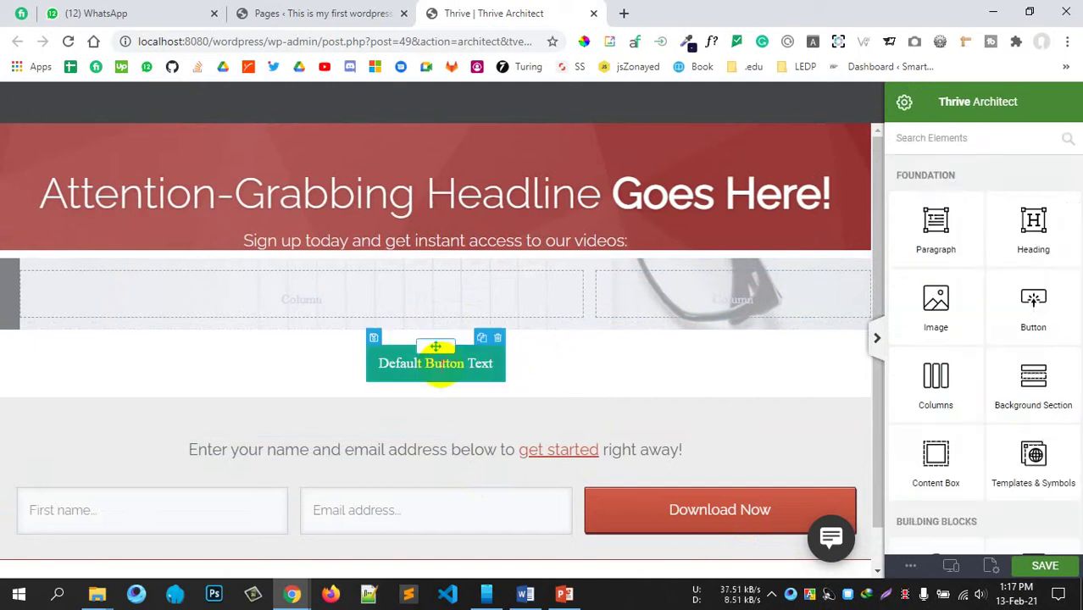
pyautogui.click(441, 364)
pyautogui.moveTo(477, 364); pyautogui.dragTo(393, 373)
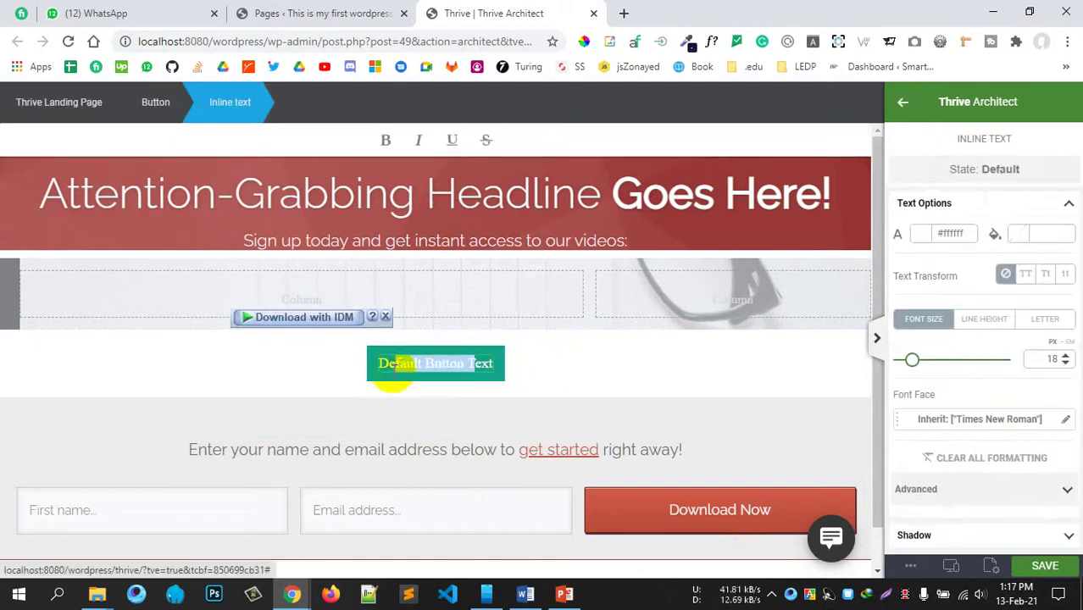
pyautogui.press('Delete')
pyautogui.press('Delete')
pyautogui.press('Delete')
pyautogui.press('Delete')
pyautogui.press('BackSpace')
pyautogui.press('BackSpace')
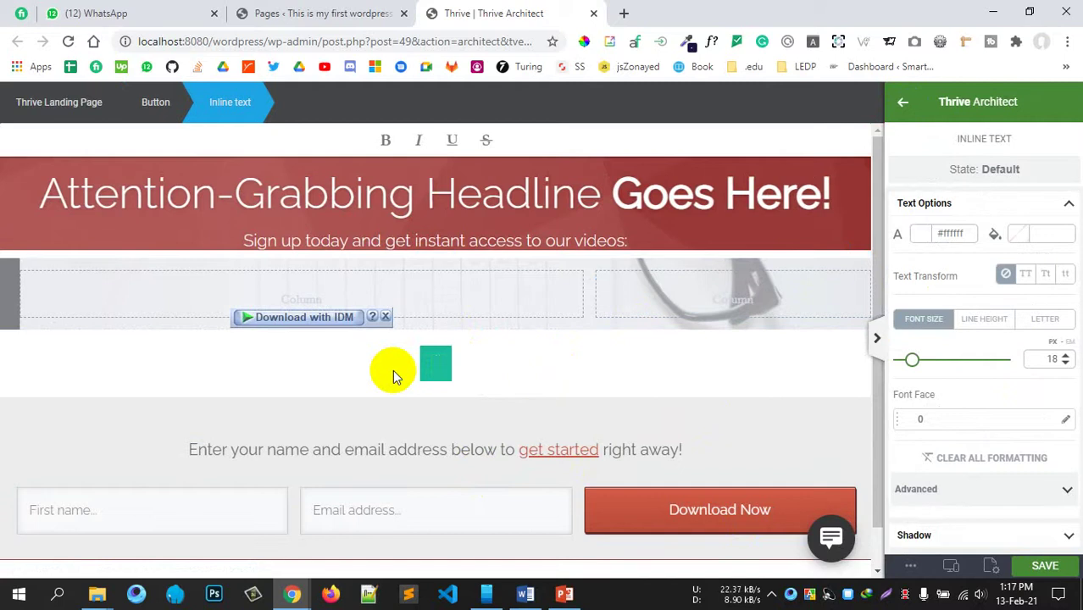
pyautogui.write('Click here ')
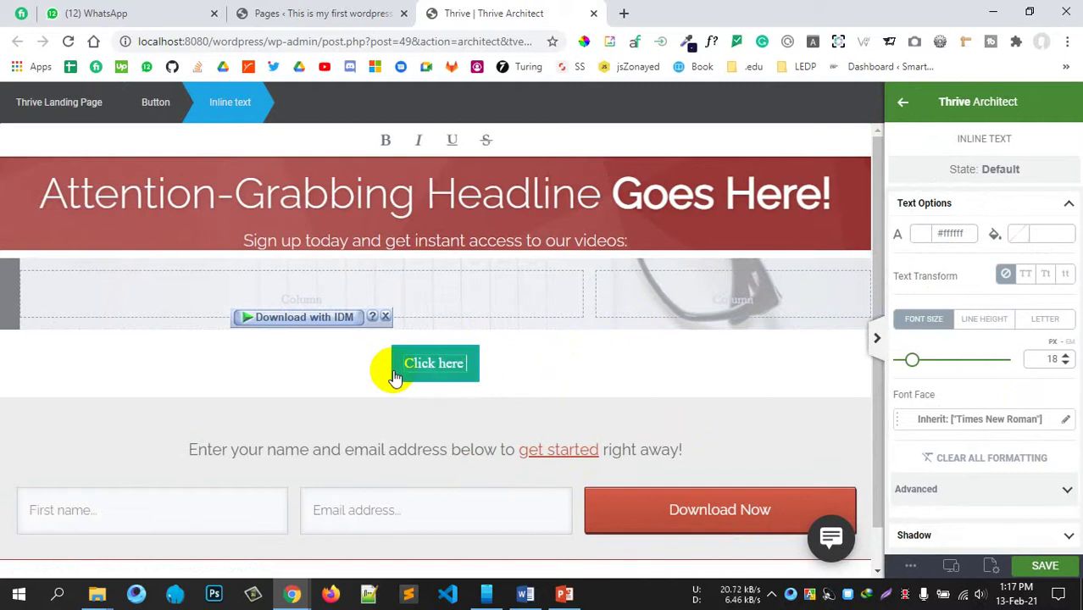
pyautogui.write('to download')
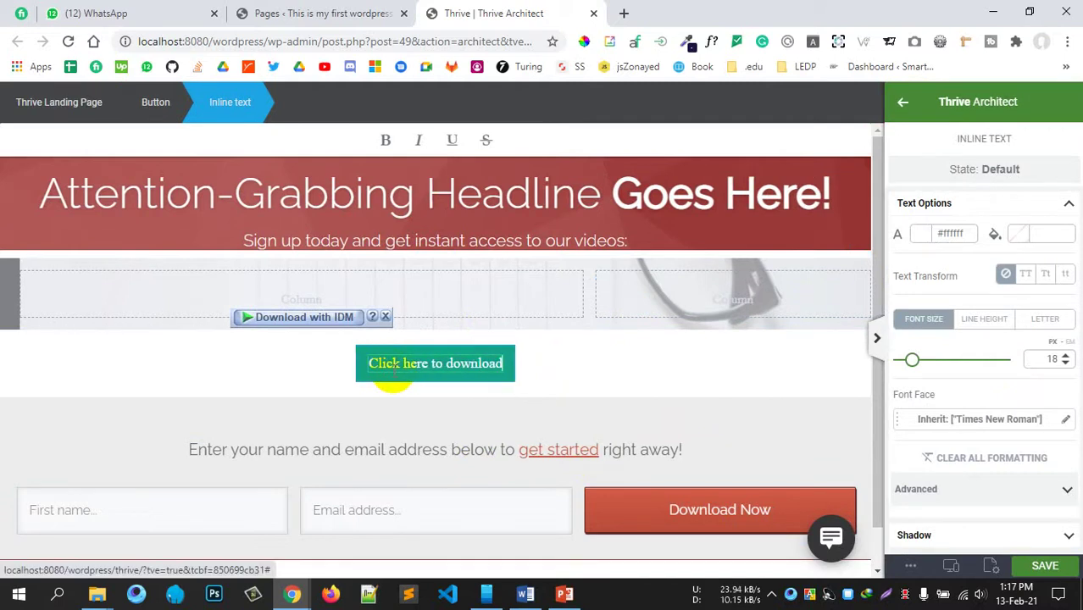
# Step: Cycle through the button label's case options, ending on all uppercase
pyautogui.click(1026, 278)
pyautogui.click(1045, 276)
pyautogui.click(1064, 275)
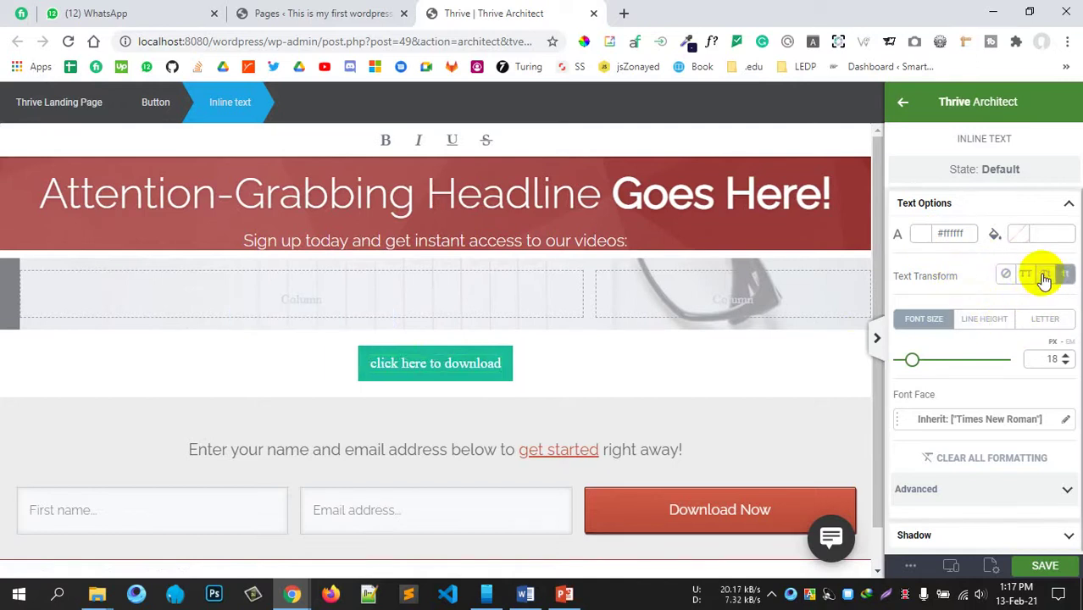
pyautogui.click(1040, 278)
pyautogui.click(1026, 276)
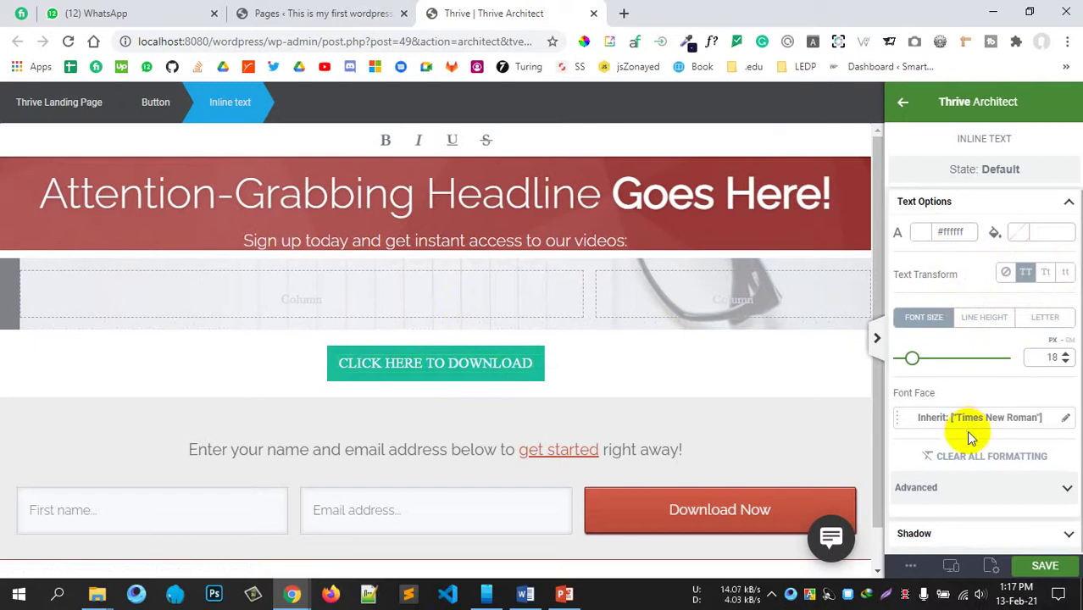
# Step: Set the button text font to the web-safe Verdana, Geneva, sans-serif
pyautogui.click(1026, 420)
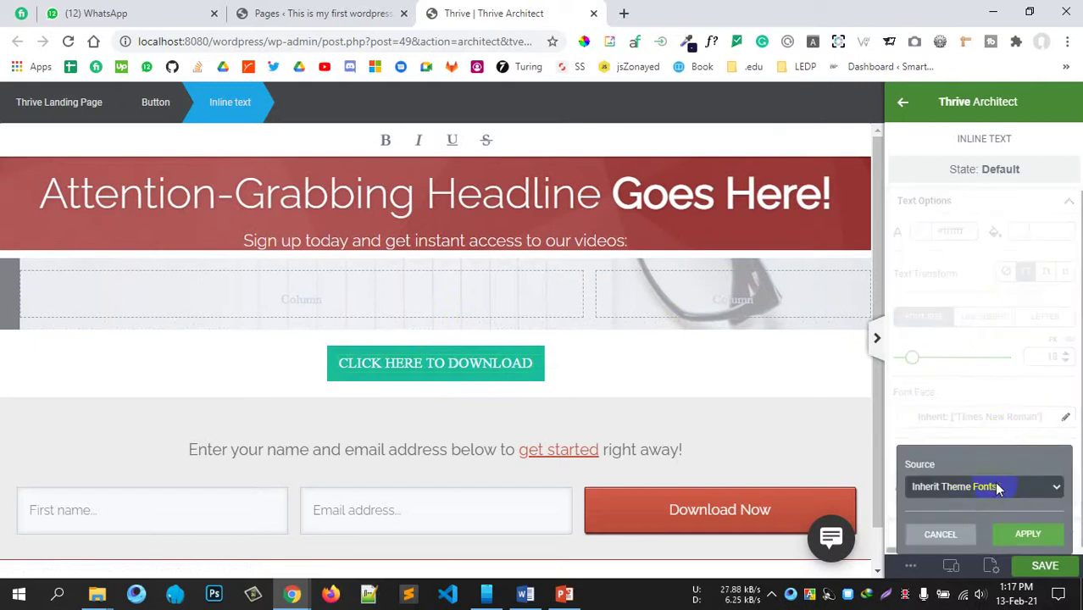
pyautogui.click(999, 489)
pyautogui.click(967, 514)
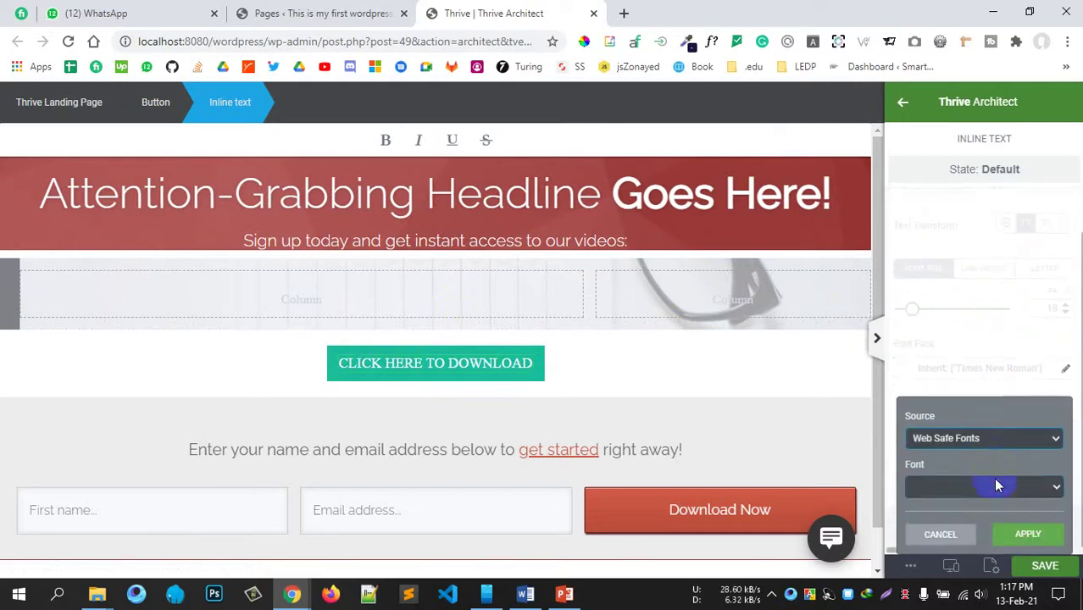
pyautogui.click(996, 481)
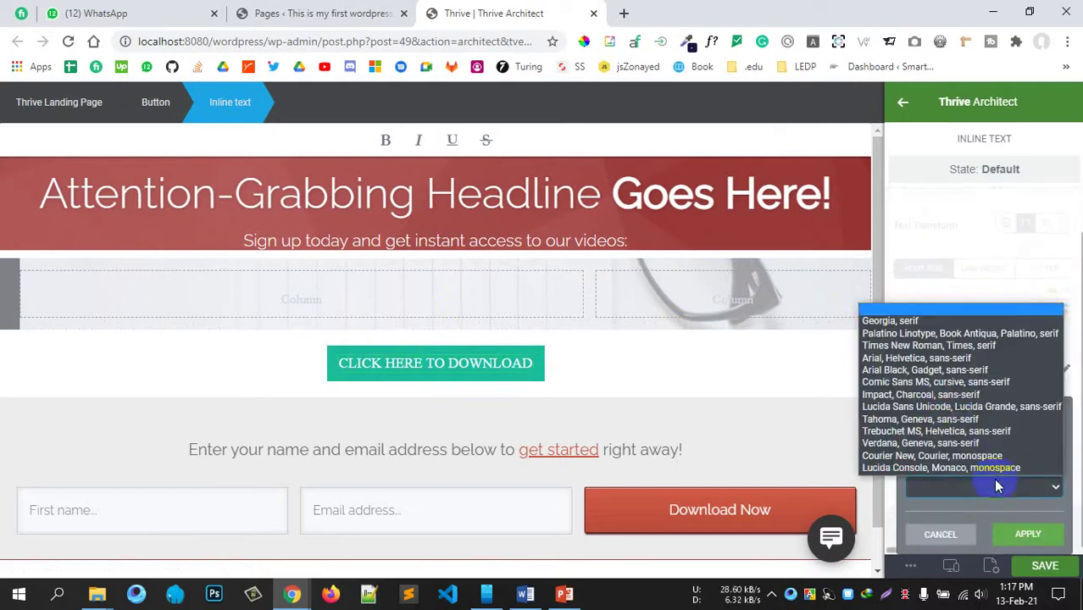
pyautogui.click(938, 443)
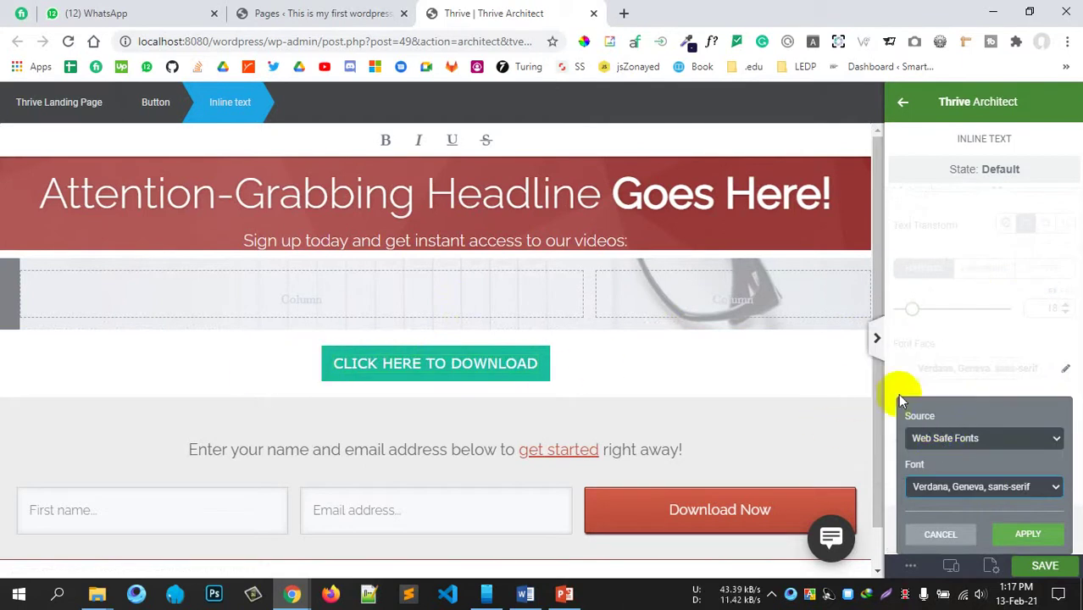
pyautogui.click(1026, 535)
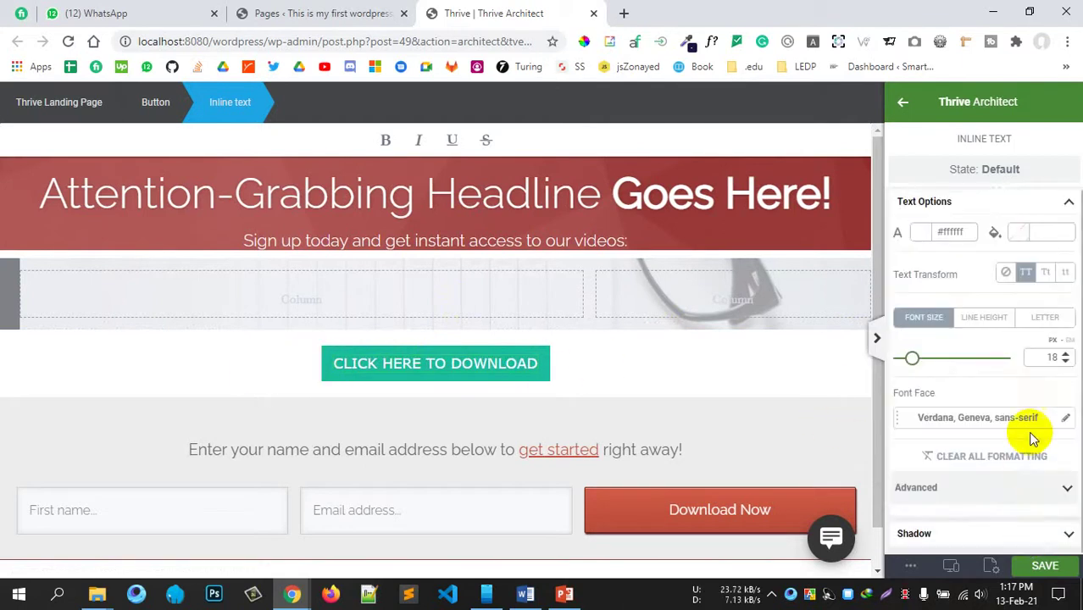
# Step: Review the advanced text, state and shadow options, keeping the default state, then return to the element list
pyautogui.click(994, 489)
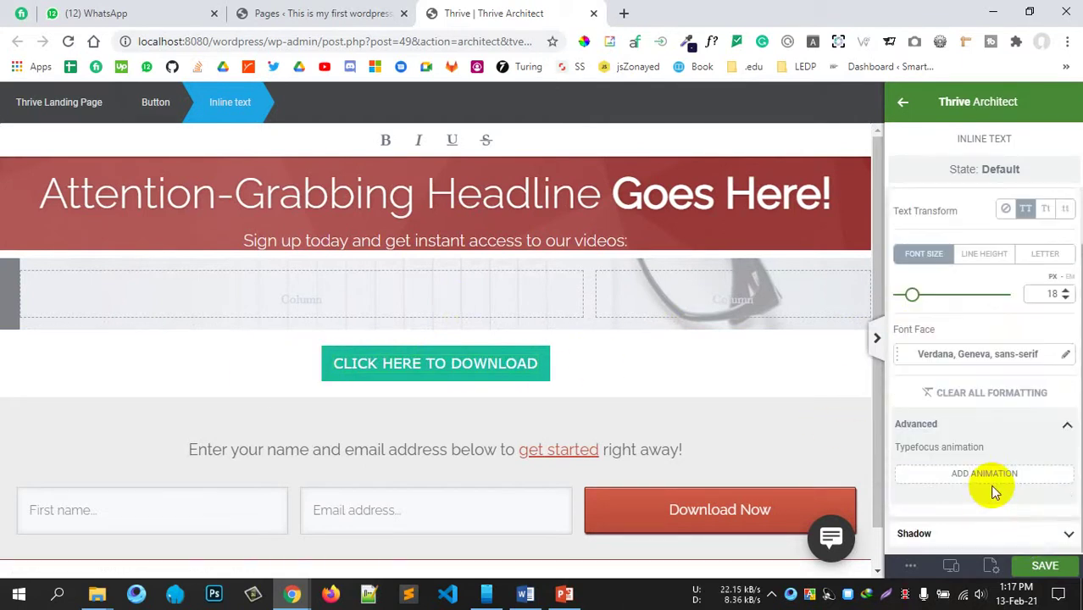
pyautogui.click(953, 169)
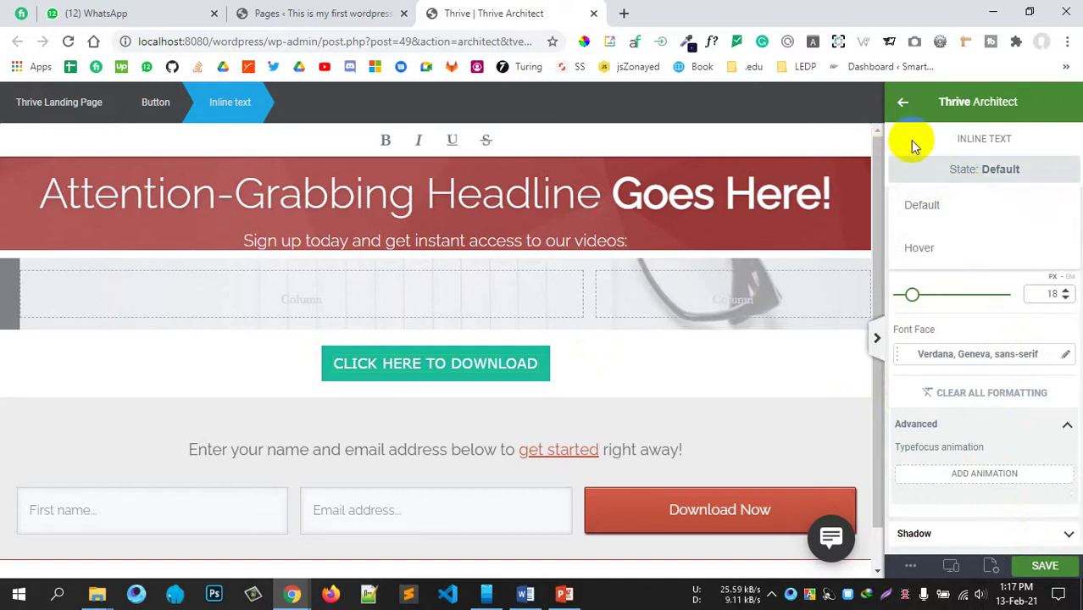
pyautogui.click(1027, 425)
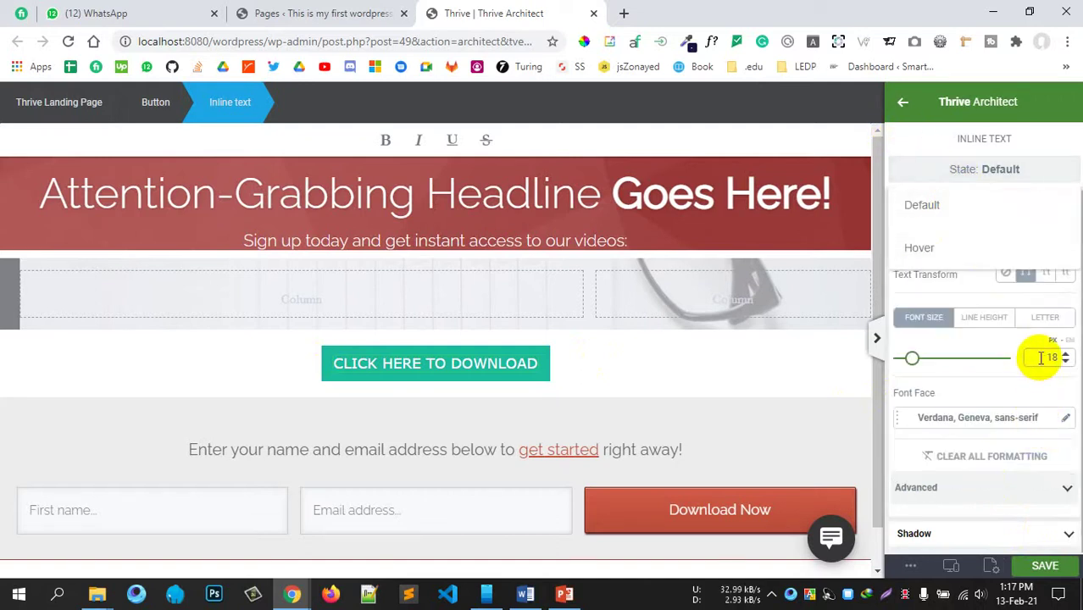
pyautogui.click(927, 207)
pyautogui.click(1065, 208)
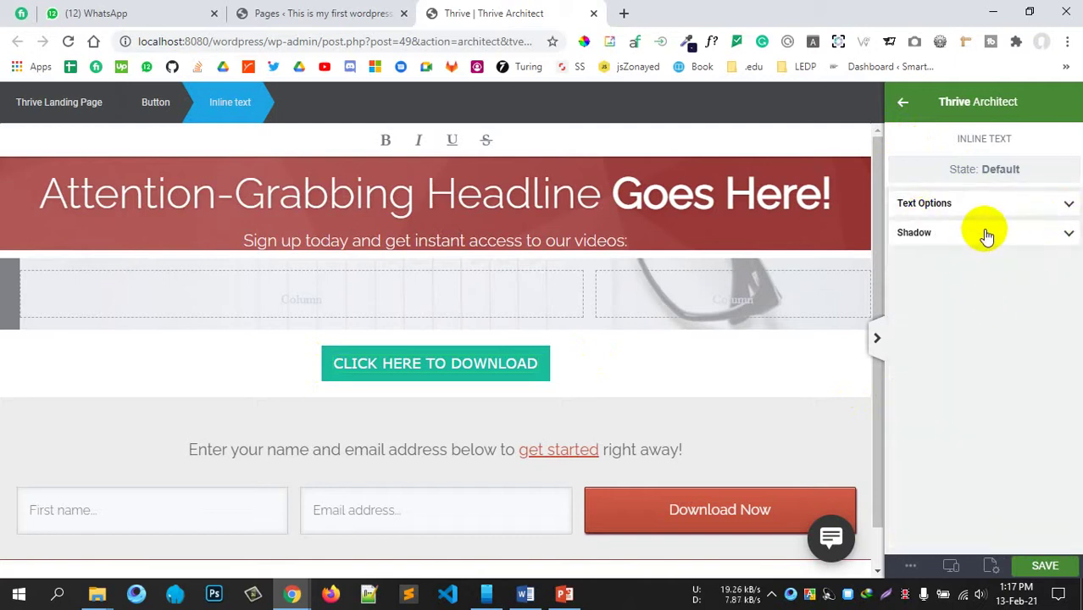
pyautogui.click(987, 234)
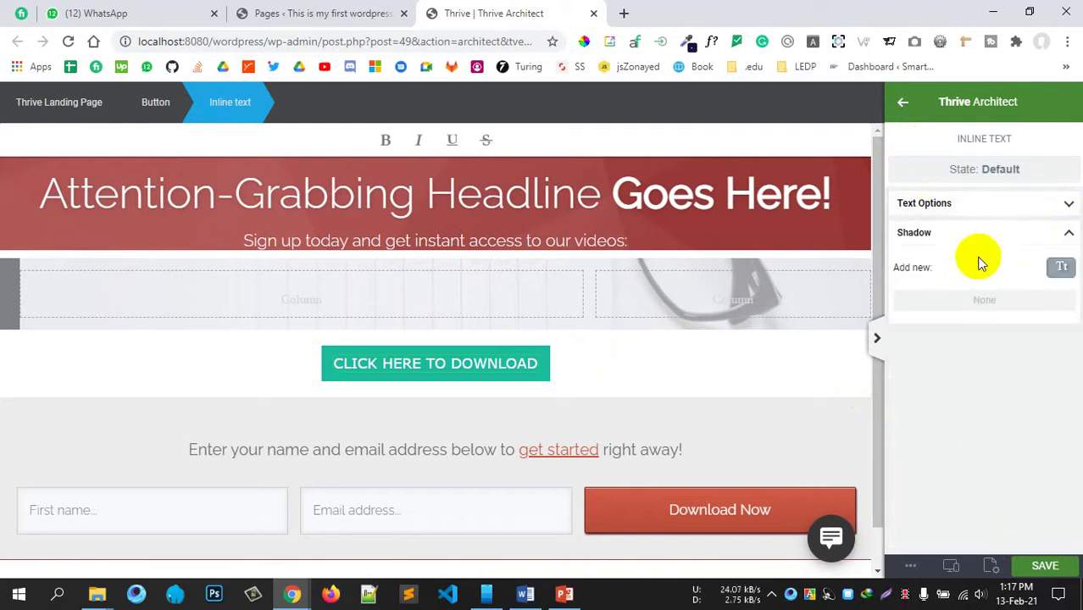
pyautogui.click(1062, 207)
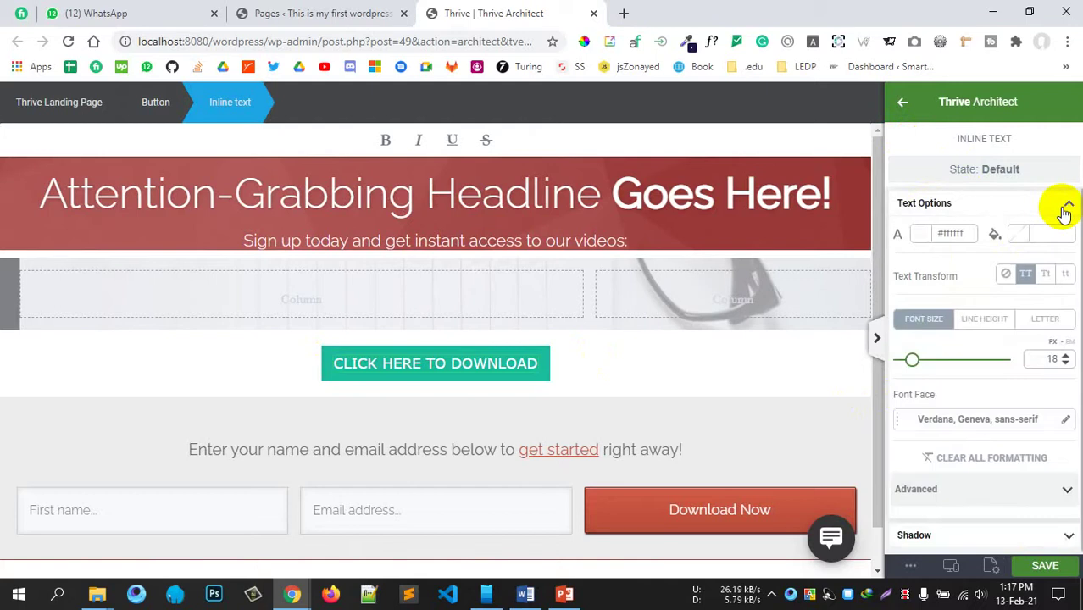
pyautogui.click(1047, 204)
pyautogui.click(975, 174)
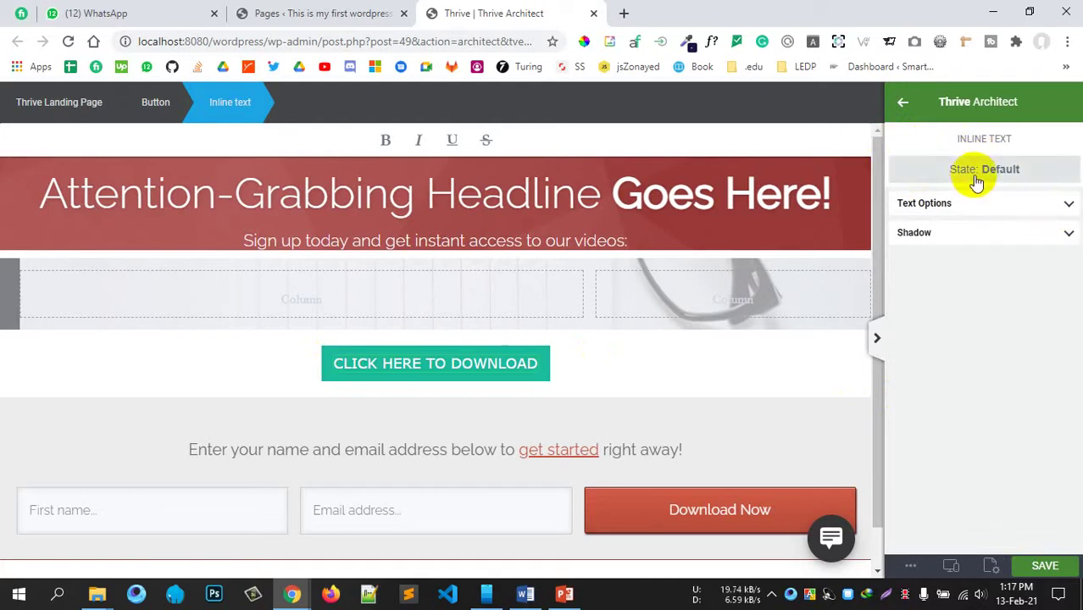
pyautogui.click(939, 203)
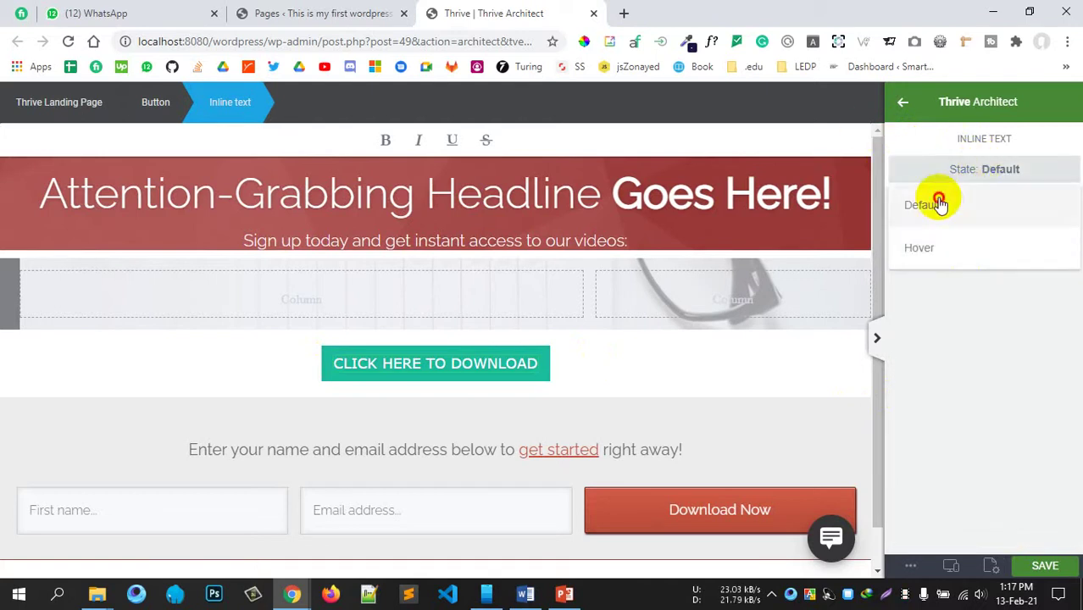
pyautogui.click(904, 102)
# Step: Drop a Templates & Symbols element under the download button and close the chooser without inserting anything
pyautogui.scroll(-1, 1035, 407)
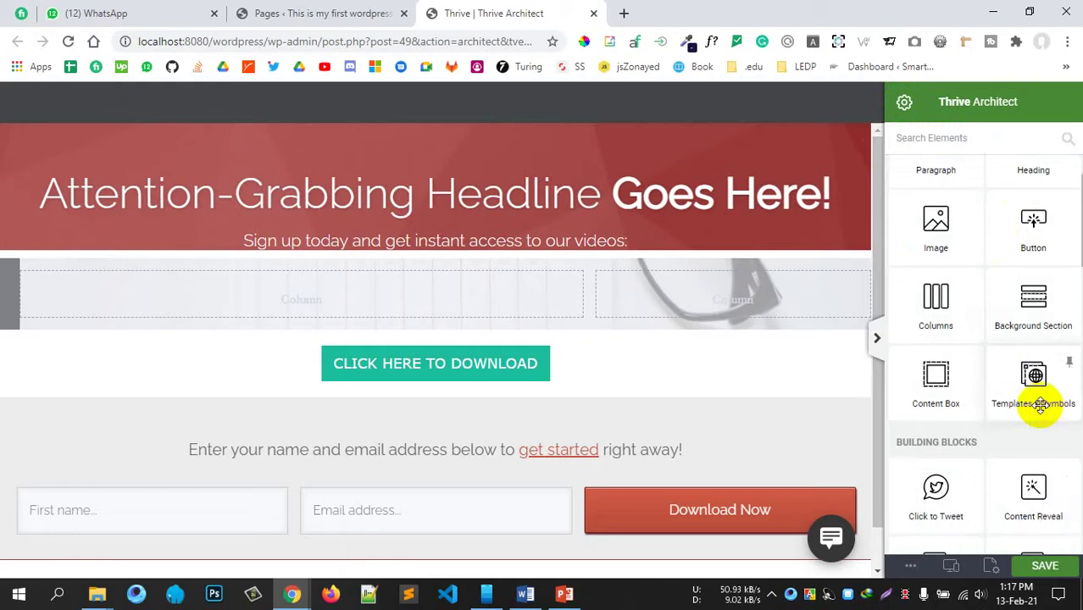
pyautogui.scroll(-1, 1019, 407)
pyautogui.scroll(-1, 1041, 326)
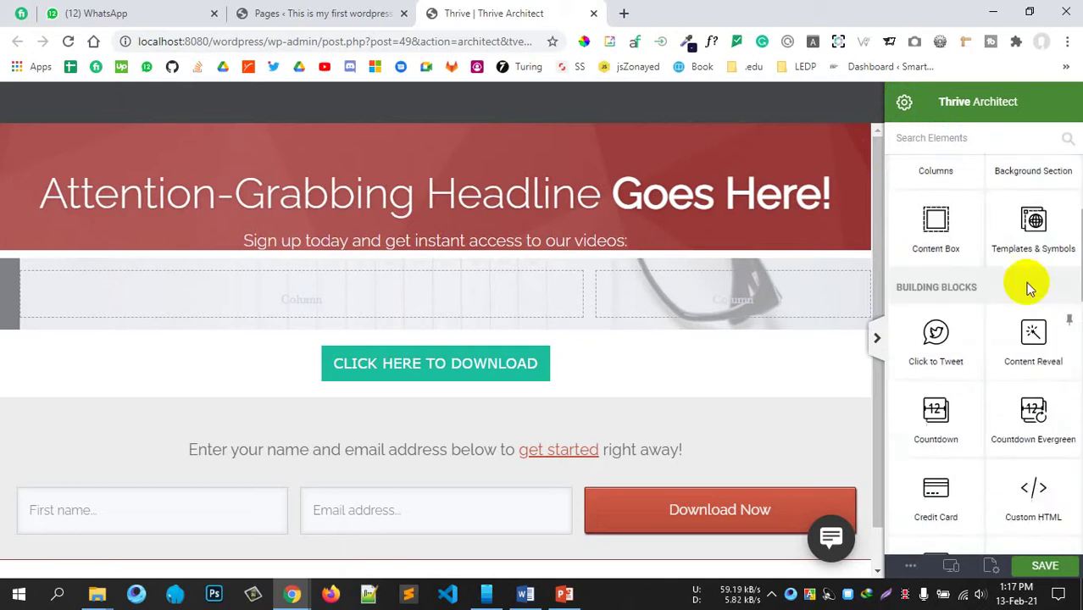
pyautogui.moveTo(1025, 246); pyautogui.dragTo(375, 388)
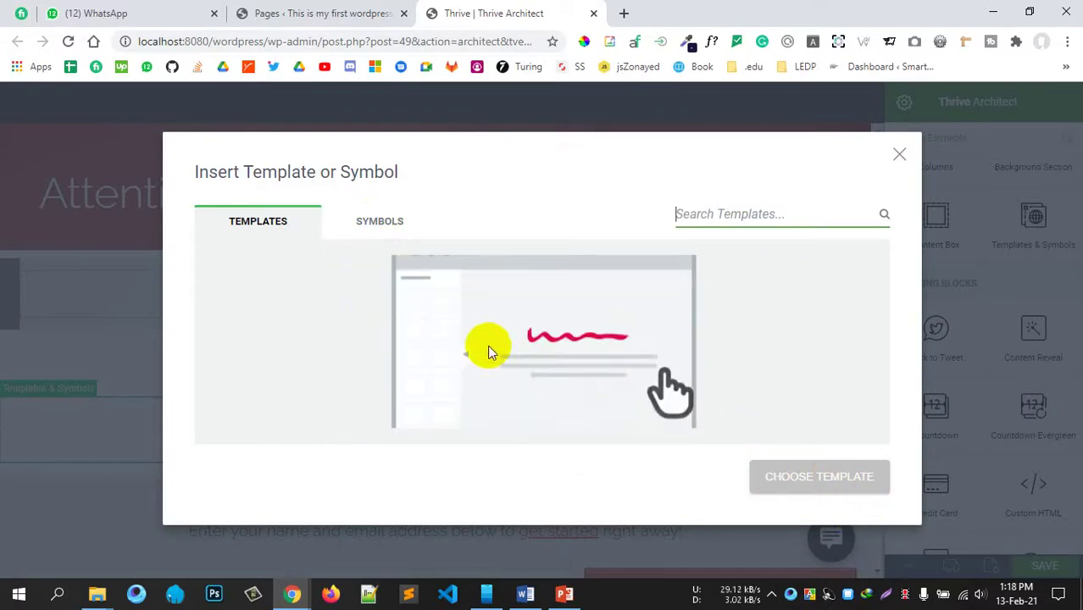
pyautogui.click(489, 345)
pyautogui.click(386, 230)
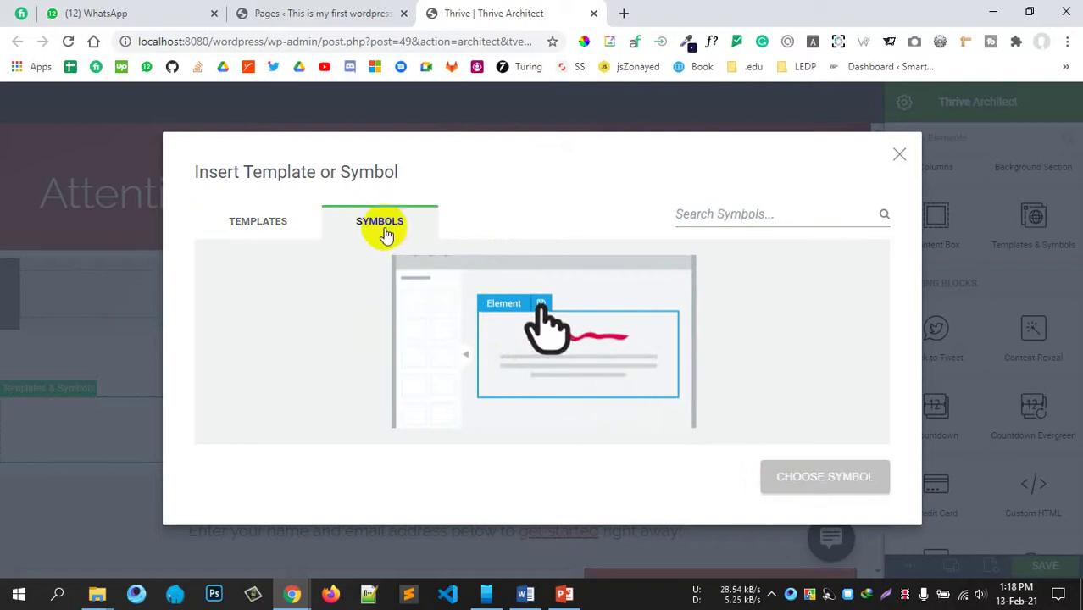
pyautogui.click(258, 236)
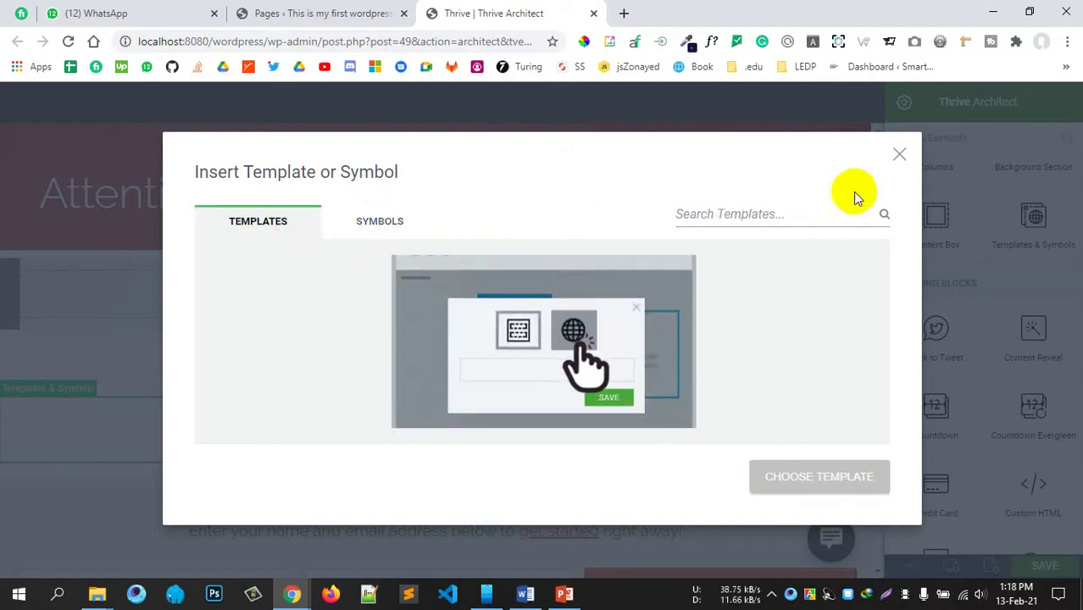
pyautogui.click(900, 161)
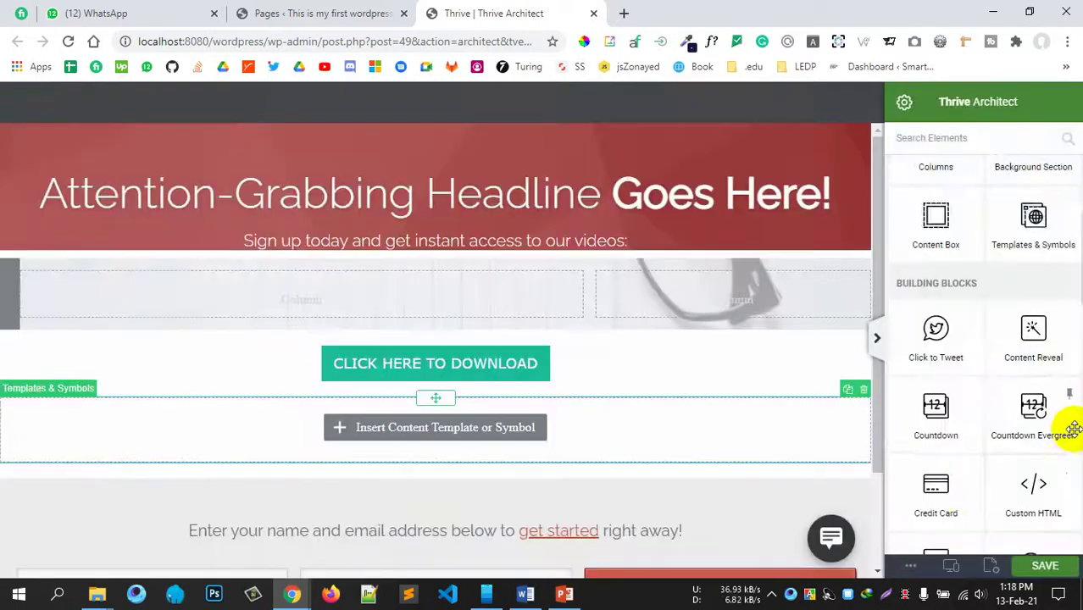
# Step: Drop a 75% Fill Counter below the Templates & Symbols block and select it
pyautogui.scroll(-2, 1066, 429)
pyautogui.scroll(-1, 1049, 453)
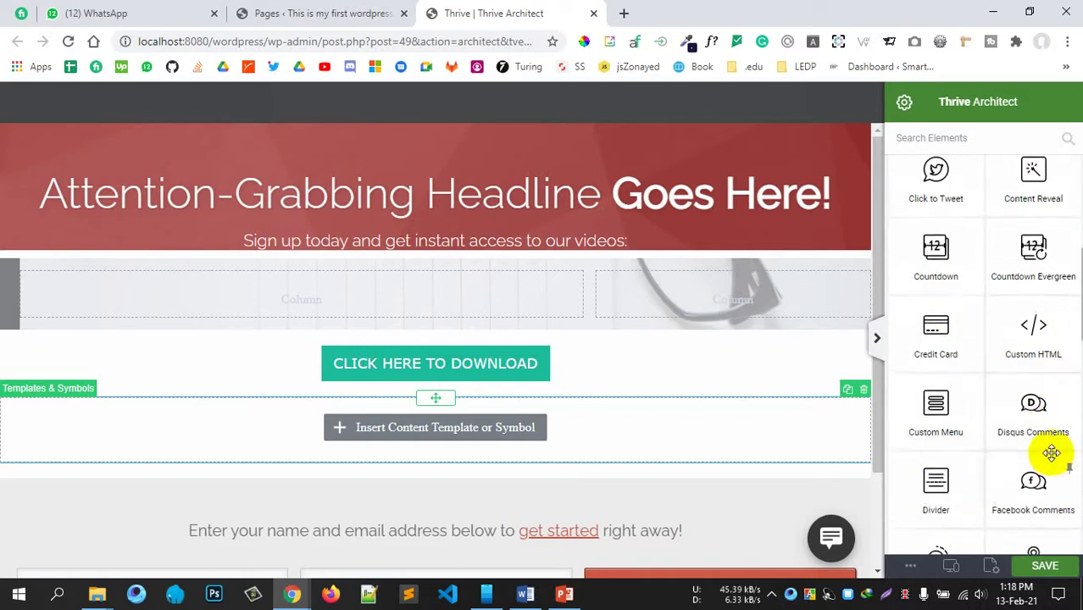
pyautogui.scroll(-2, 975, 483)
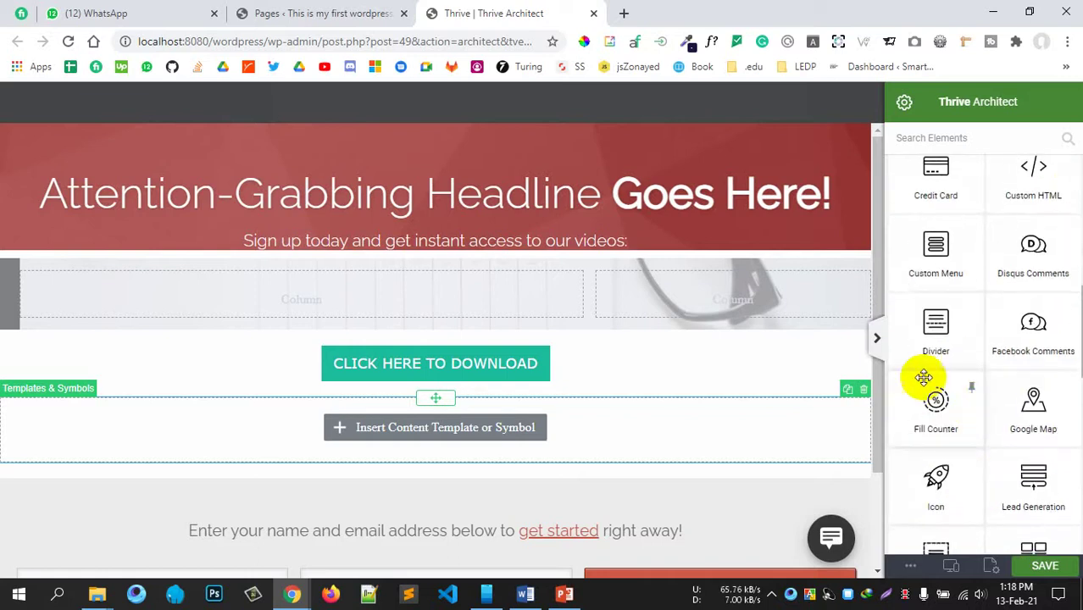
pyautogui.scroll(-2, 989, 411)
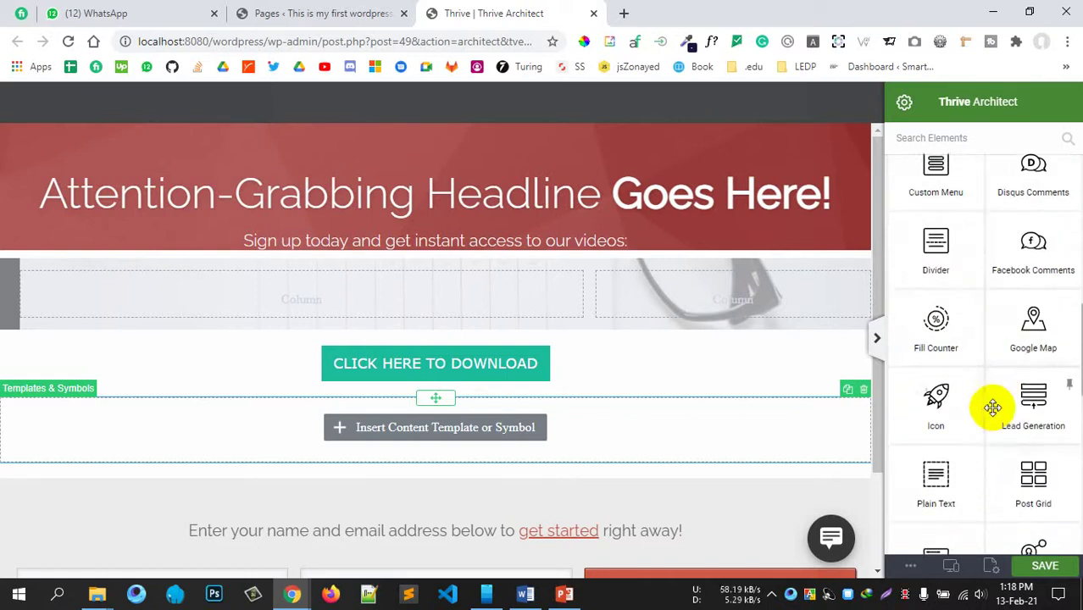
pyautogui.moveTo(933, 245); pyautogui.dragTo(440, 436)
pyautogui.scroll(-2, 507, 507)
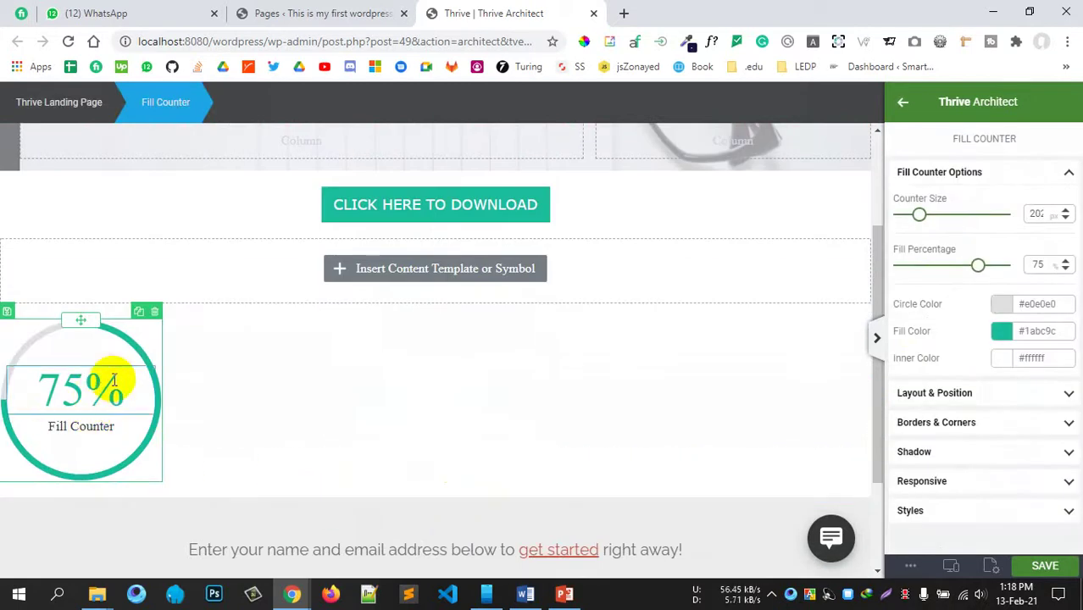
pyautogui.click(113, 381)
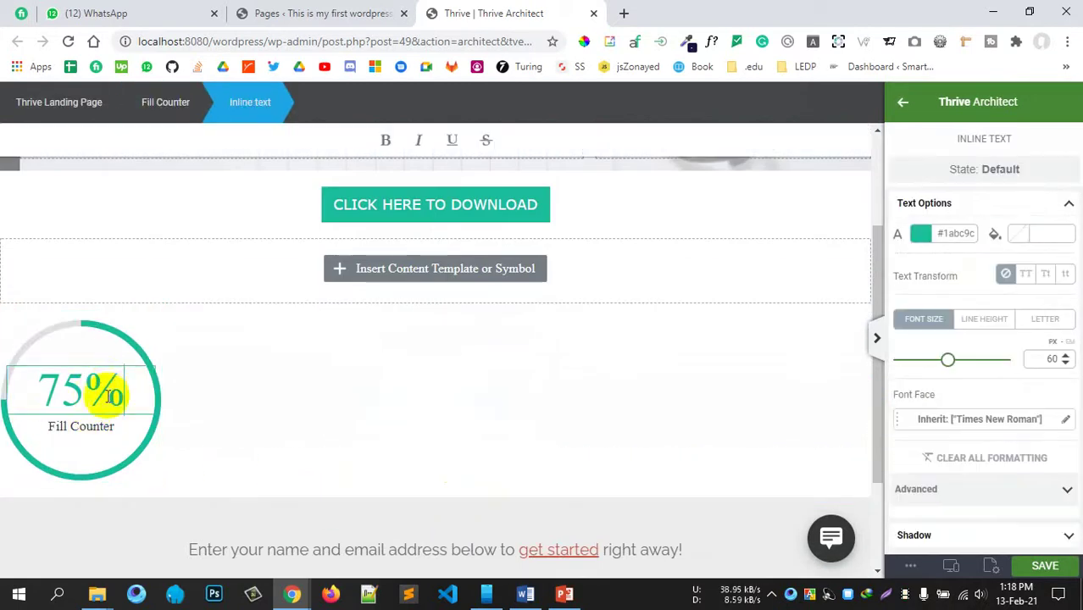
pyautogui.click(127, 338)
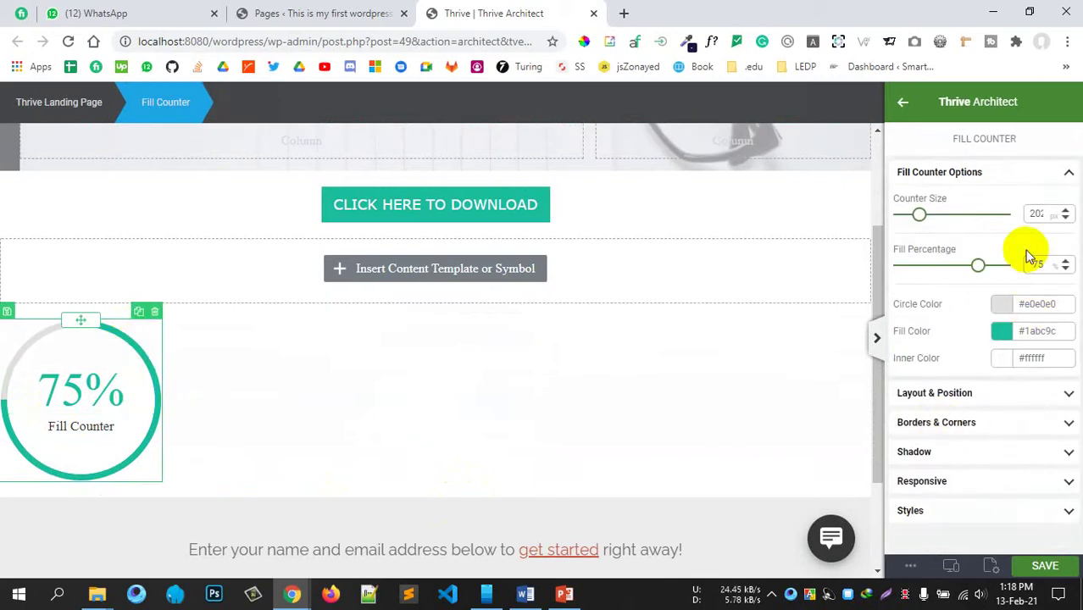
# Step: Shrink the fill counter to about 135 px and centre it on the page
pyautogui.moveTo(921, 219); pyautogui.dragTo(914, 218)
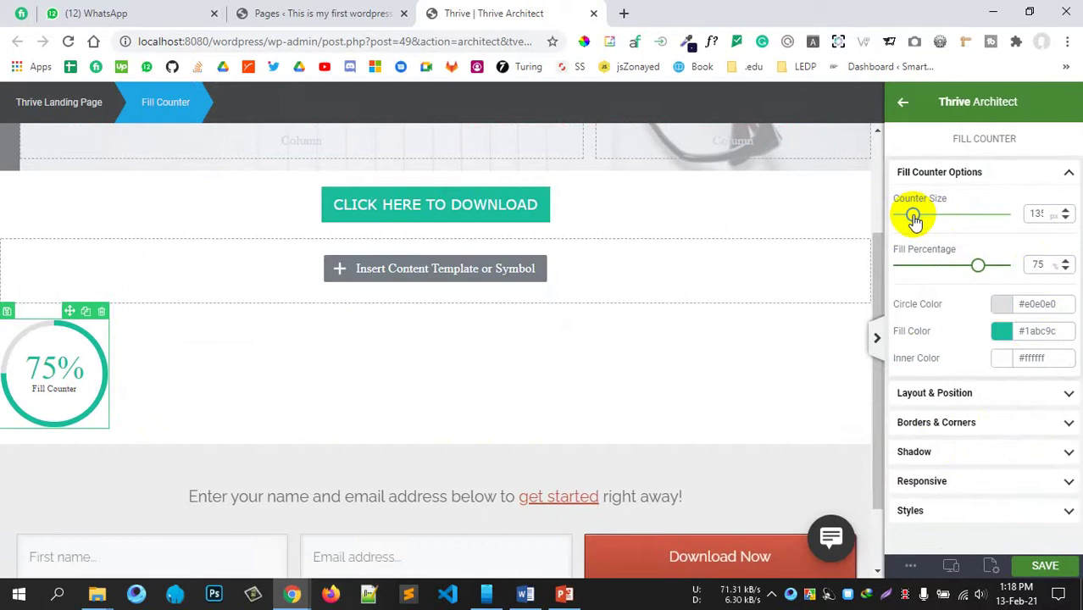
pyautogui.click(973, 396)
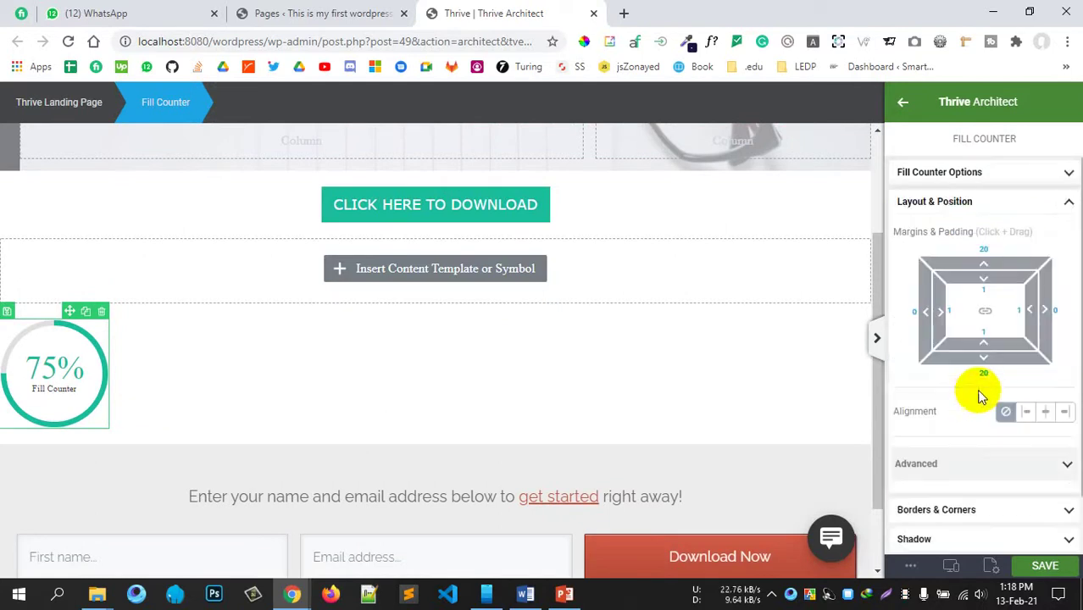
pyautogui.click(1046, 412)
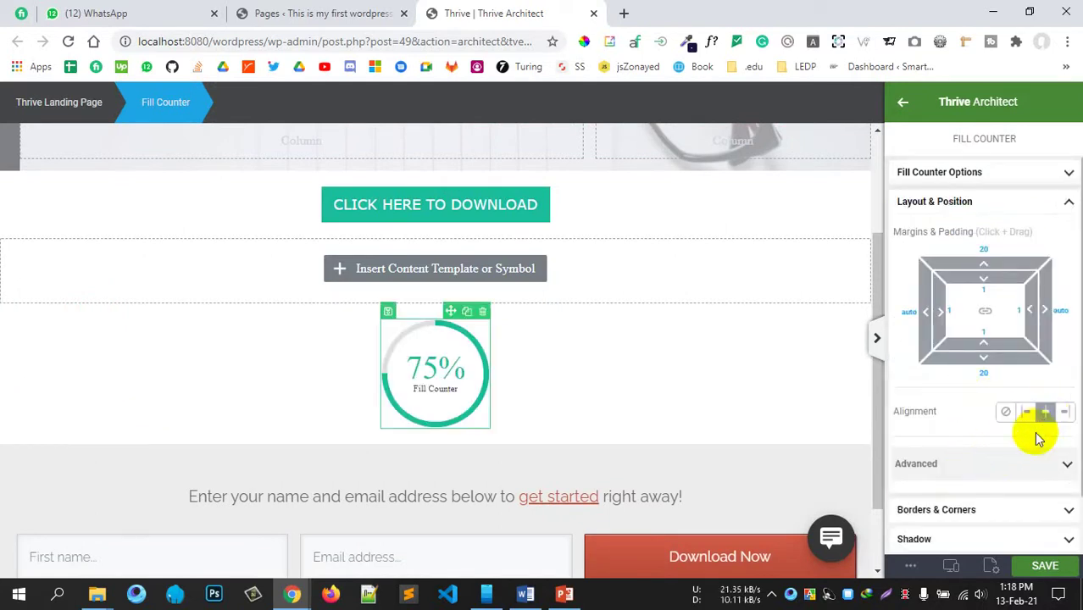
pyautogui.click(1009, 480)
pyautogui.click(1009, 480)
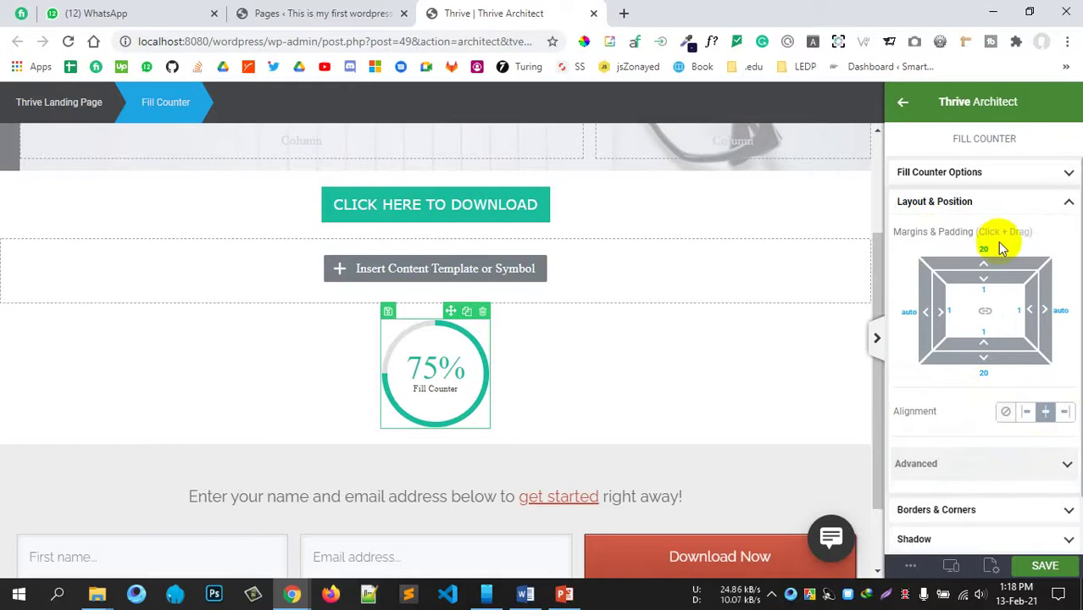
pyautogui.click(992, 203)
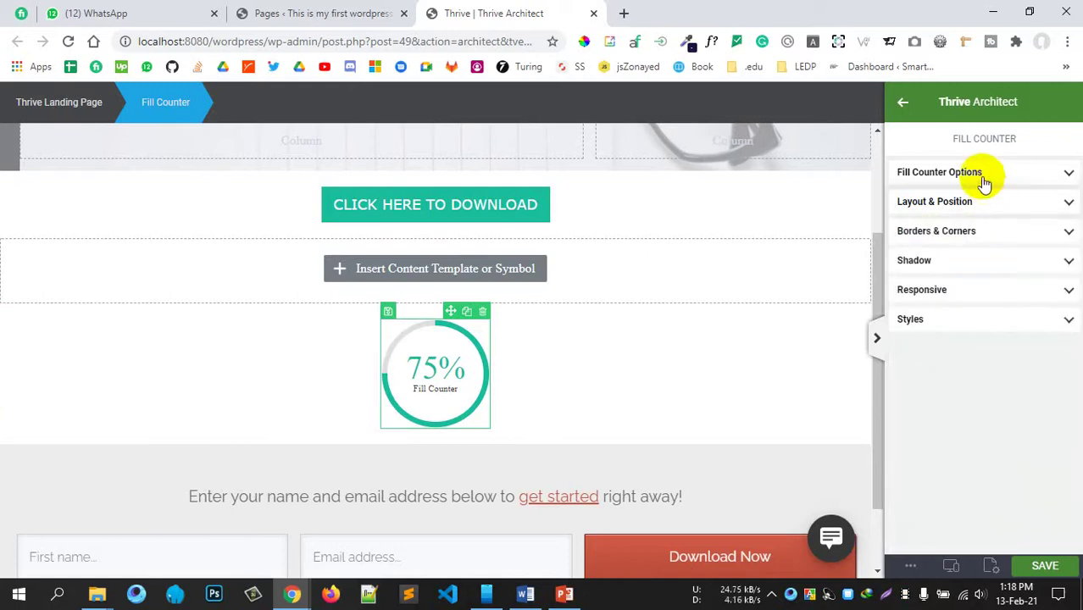
pyautogui.click(902, 117)
pyautogui.scroll(-2, 1020, 423)
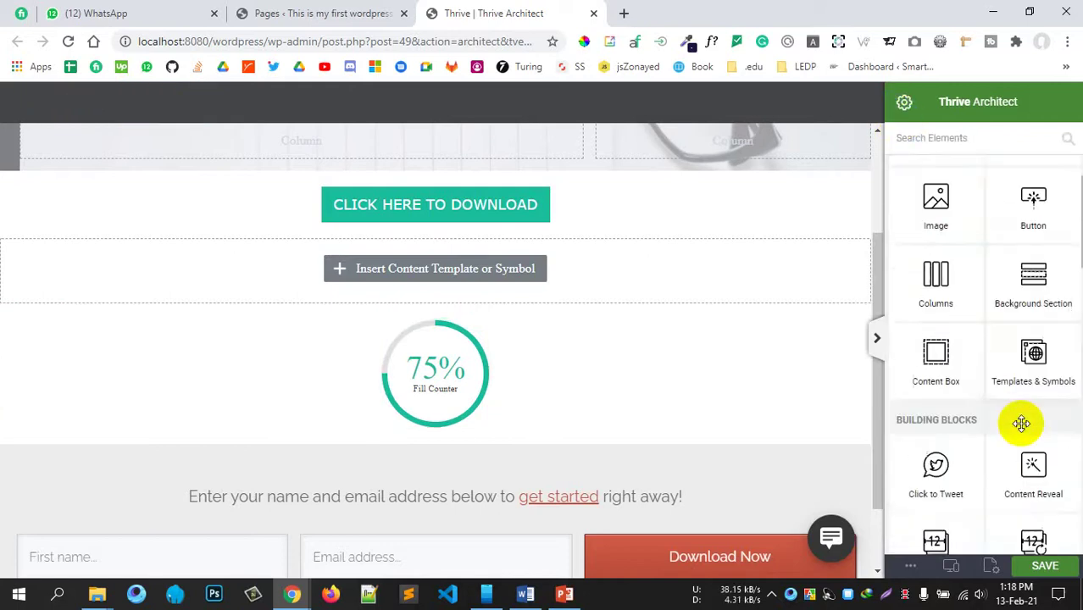
pyautogui.scroll(1, 1023, 424)
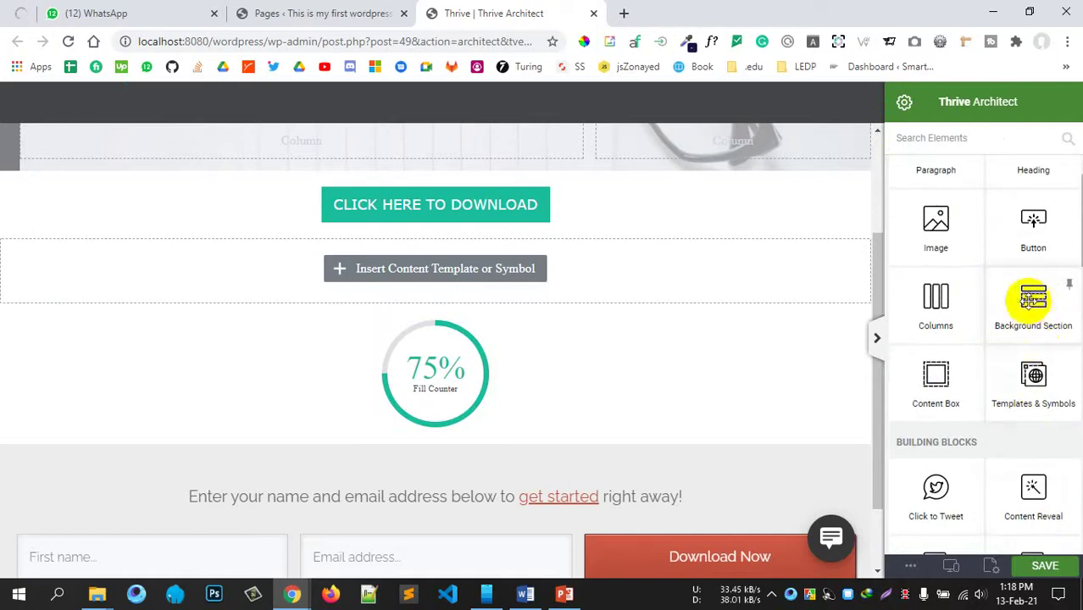
# Step: Add a Background Section below the fill counter with a minimum height of 100 VH
pyautogui.moveTo(1033, 312); pyautogui.dragTo(420, 455)
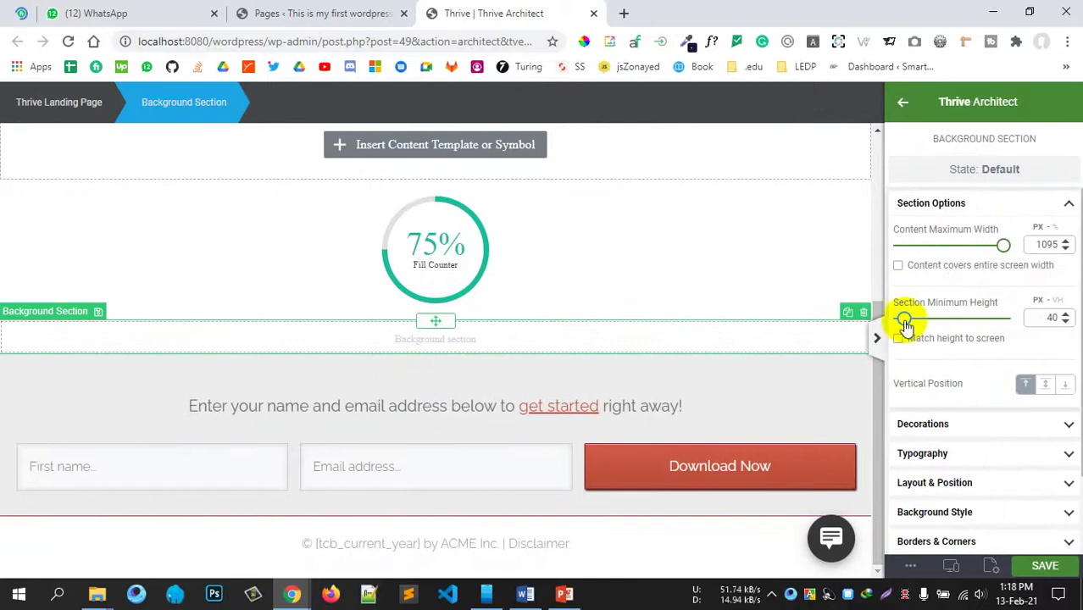
pyautogui.moveTo(905, 321); pyautogui.dragTo(910, 319)
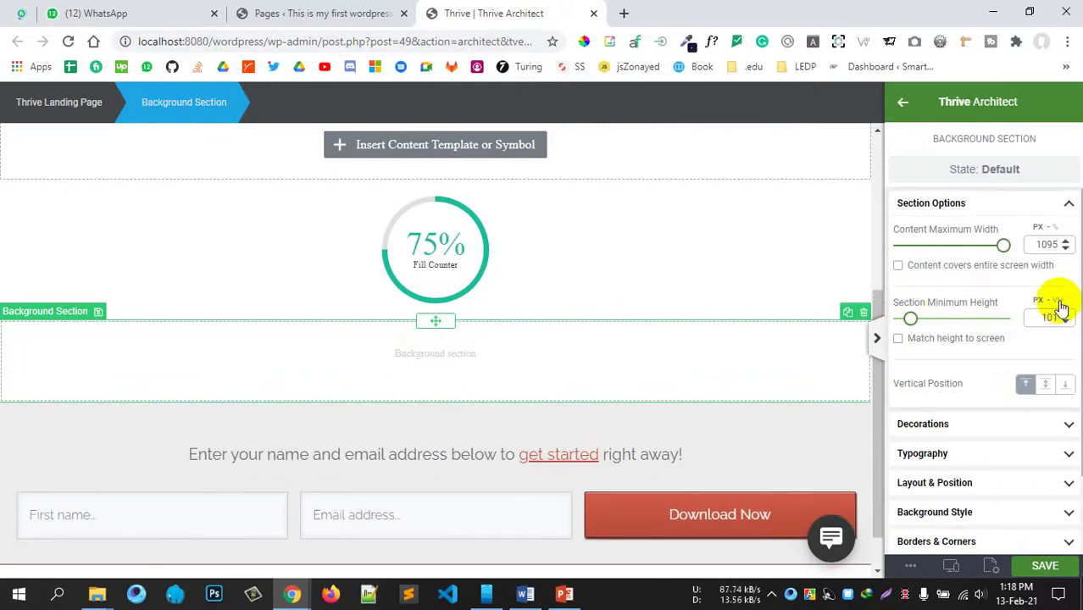
pyautogui.click(1058, 301)
pyautogui.moveTo(1038, 317); pyautogui.dragTo(1065, 317)
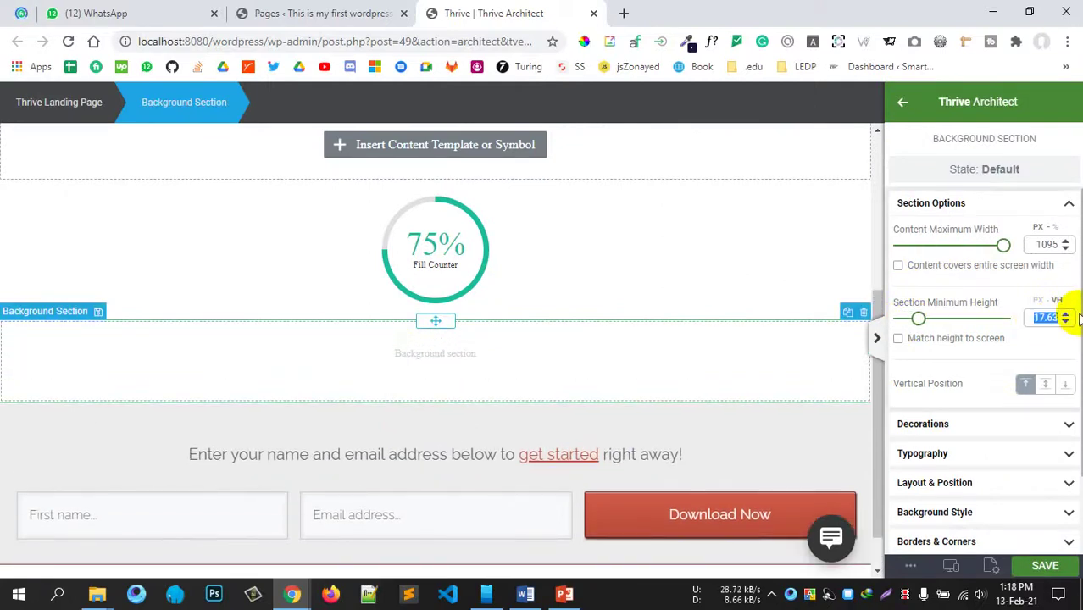
pyautogui.write('100')
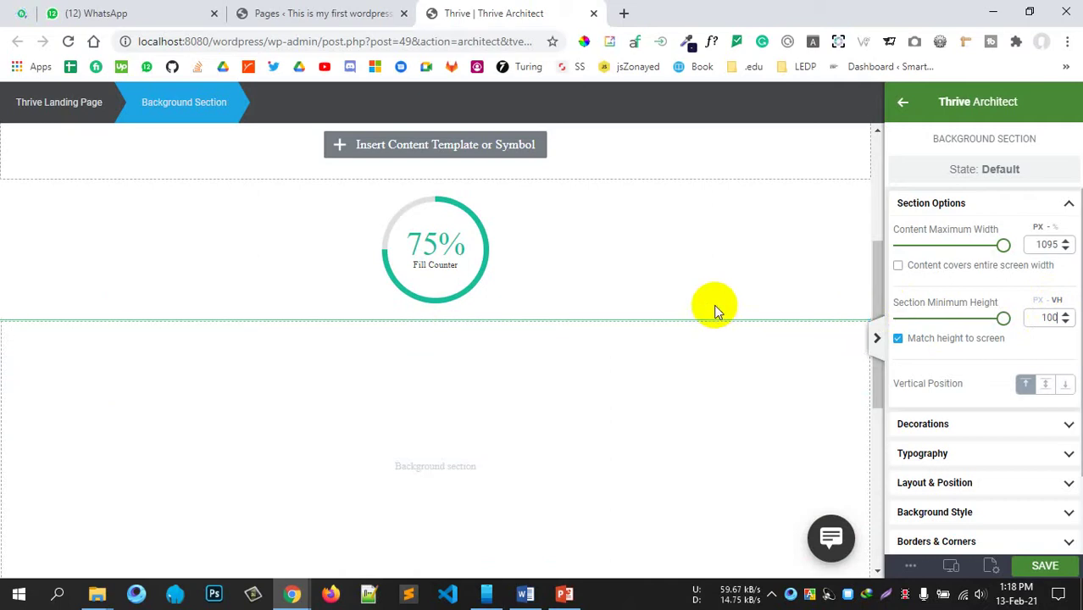
# Step: Recheck the section sizing options, then bring up the section's Decoration settings
pyautogui.scroll(-3, 678, 309)
pyautogui.scroll(2, 590, 322)
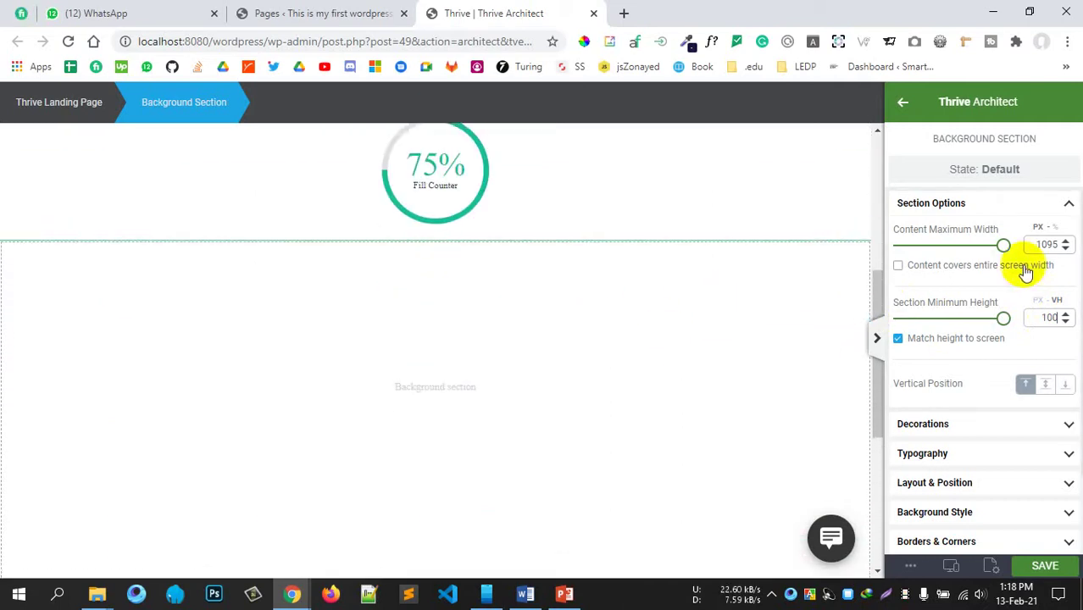
pyautogui.click(1044, 202)
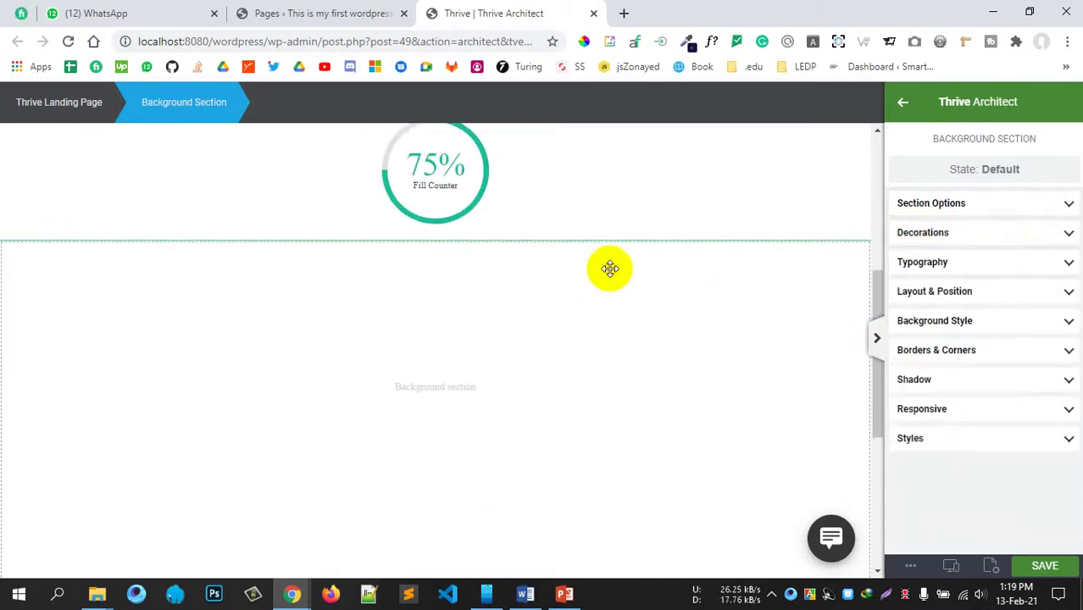
pyautogui.scroll(-3, 373, 400)
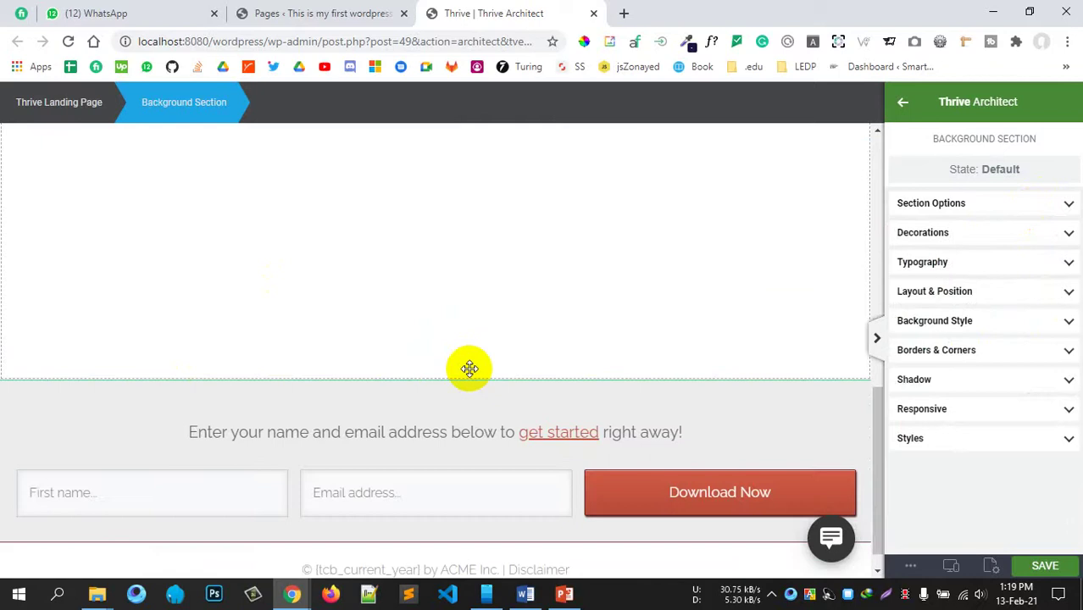
pyautogui.scroll(2, 468, 366)
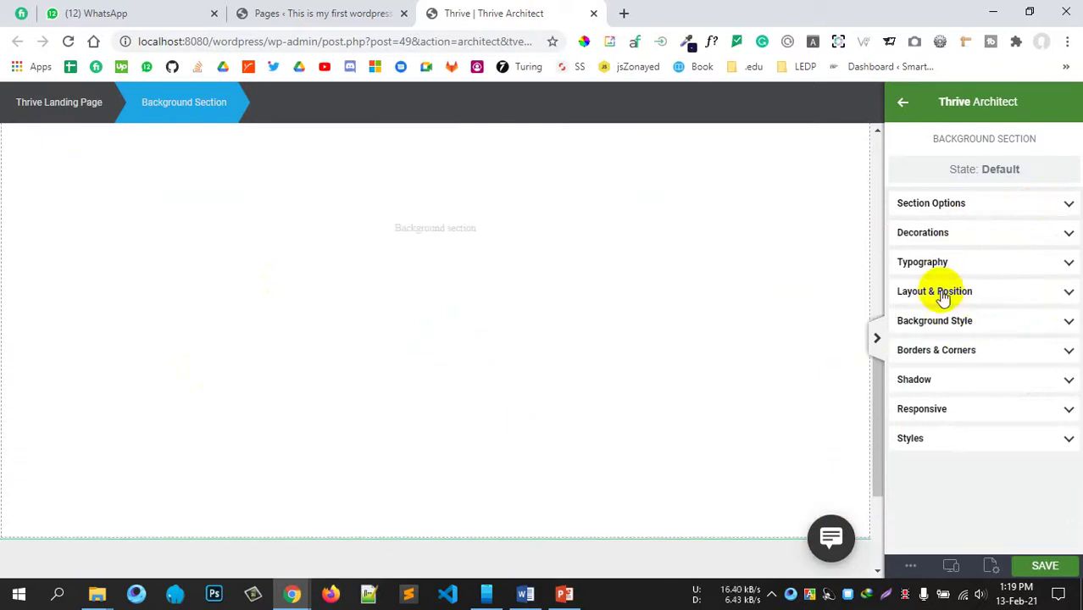
pyautogui.click(945, 211)
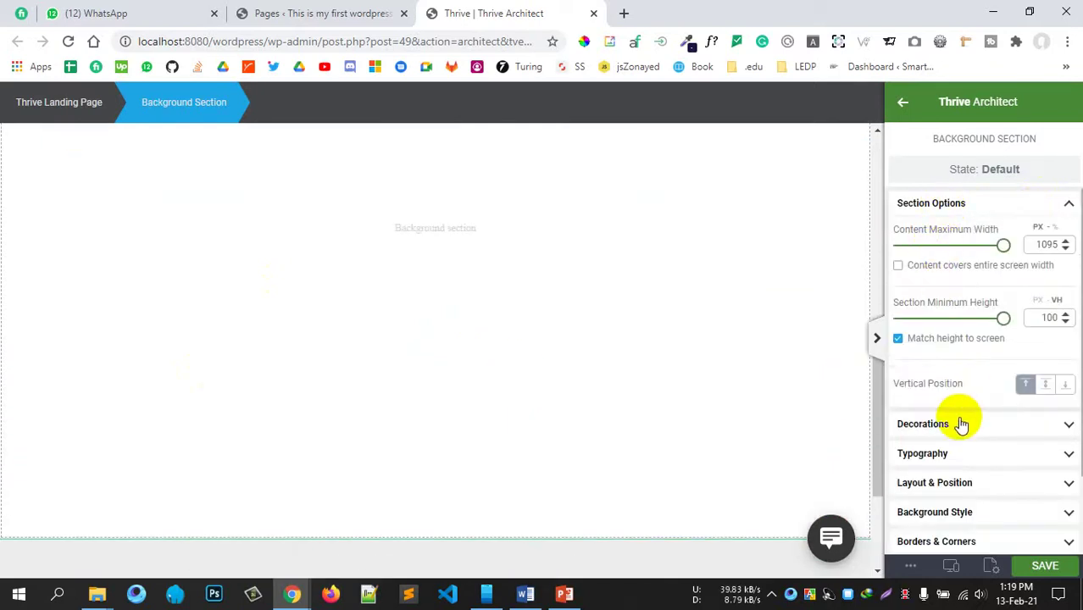
pyautogui.scroll(-2, 940, 389)
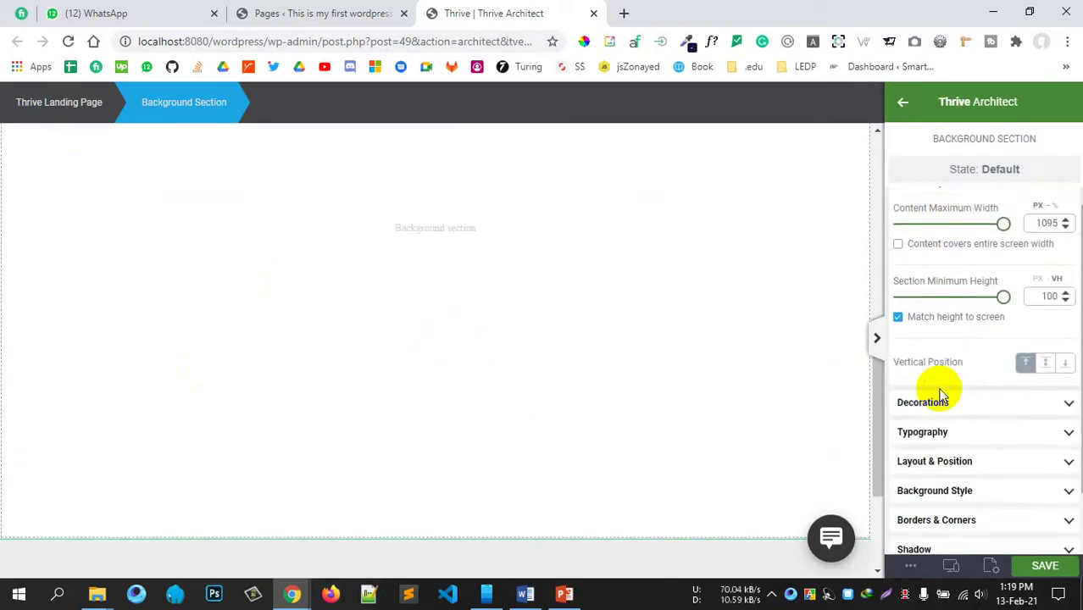
pyautogui.click(959, 348)
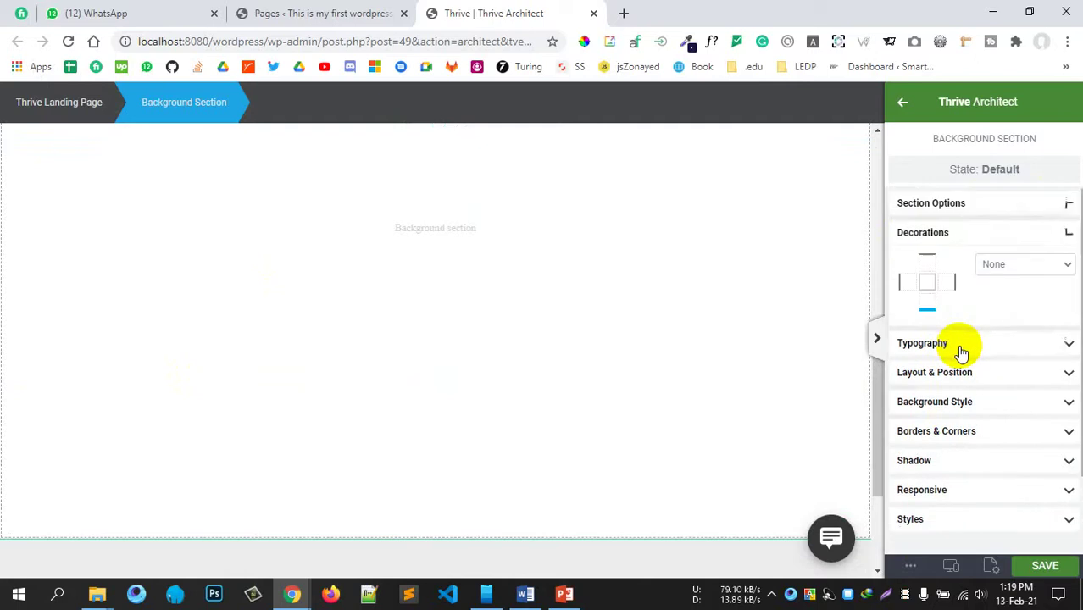
# Step: Open the section's Background Style and discard a gradient layer added by mistake
pyautogui.click(960, 404)
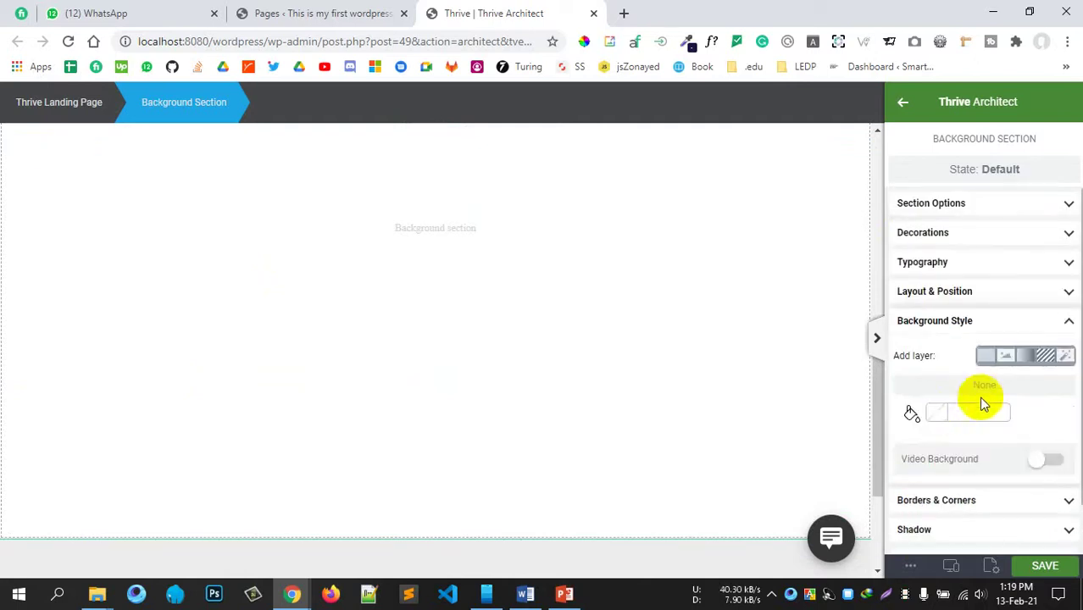
pyautogui.click(1022, 356)
pyautogui.scroll(2, 1000, 261)
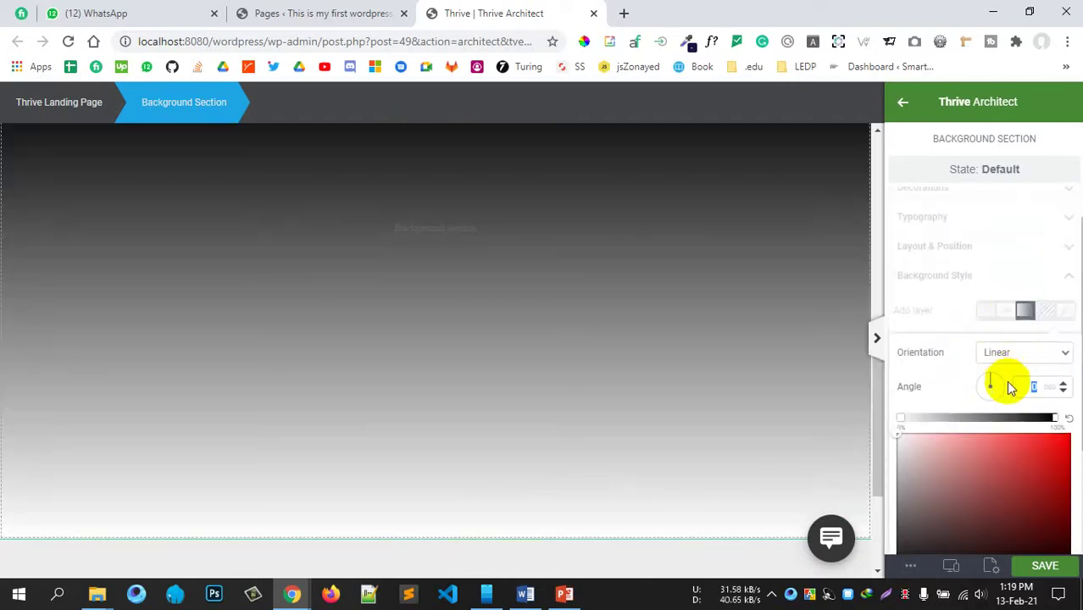
pyautogui.scroll(-2, 1008, 386)
pyautogui.click(932, 535)
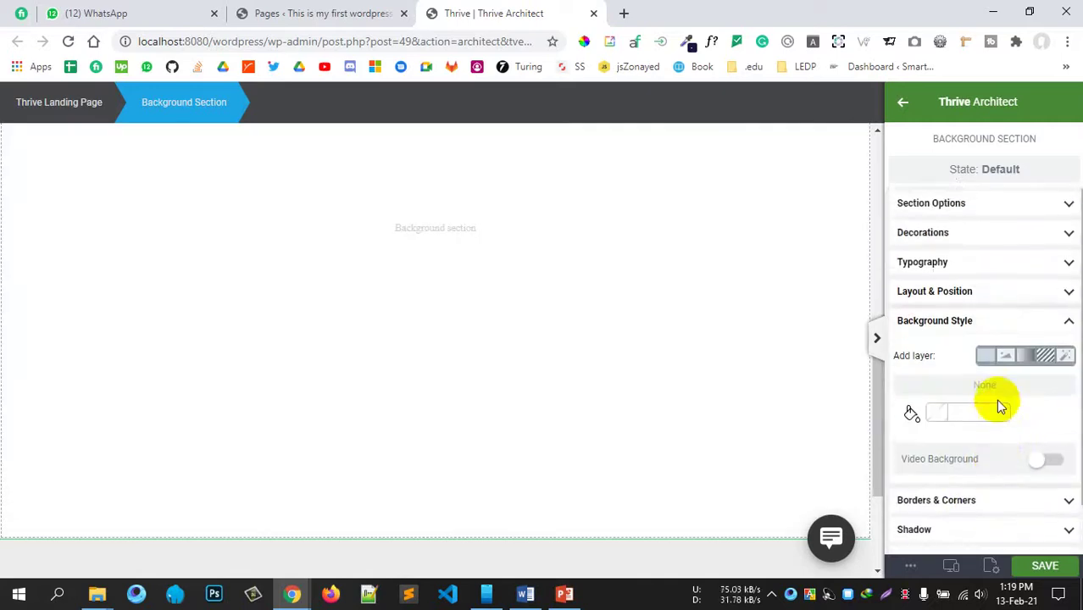
# Step: Apply the section-background image as the section's background, then move the fill counter below the template placeholder
pyautogui.click(1008, 356)
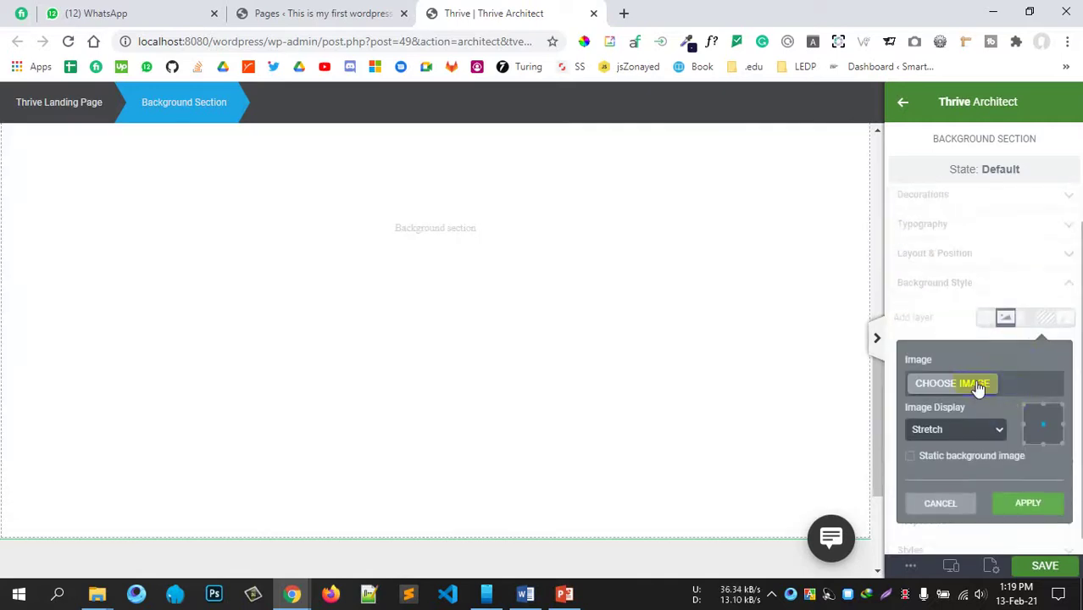
pyautogui.click(979, 387)
pyautogui.click(405, 305)
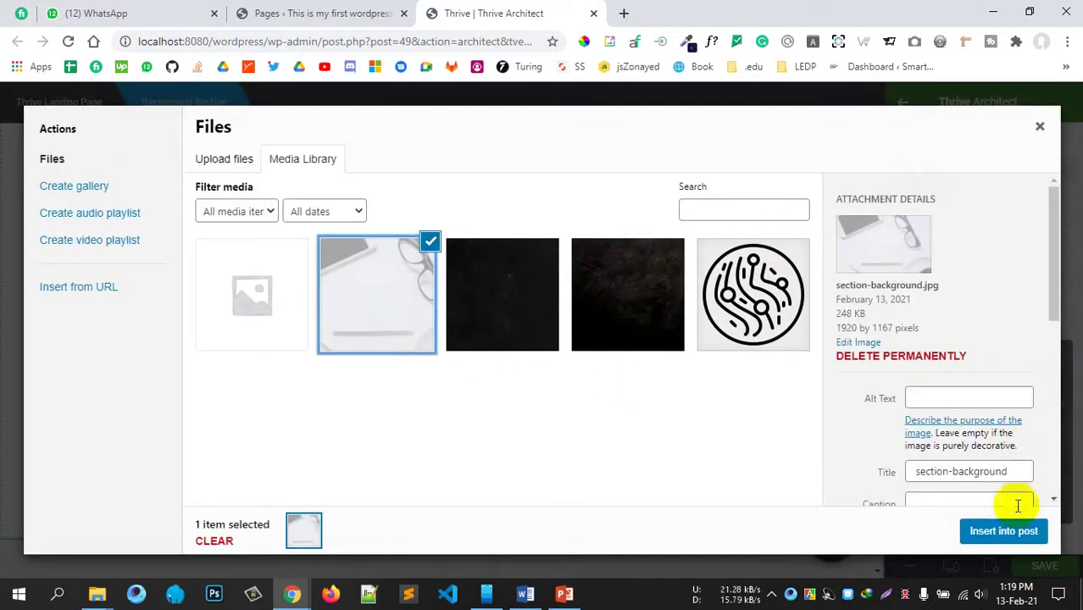
pyautogui.click(1004, 531)
pyautogui.scroll(3, 635, 414)
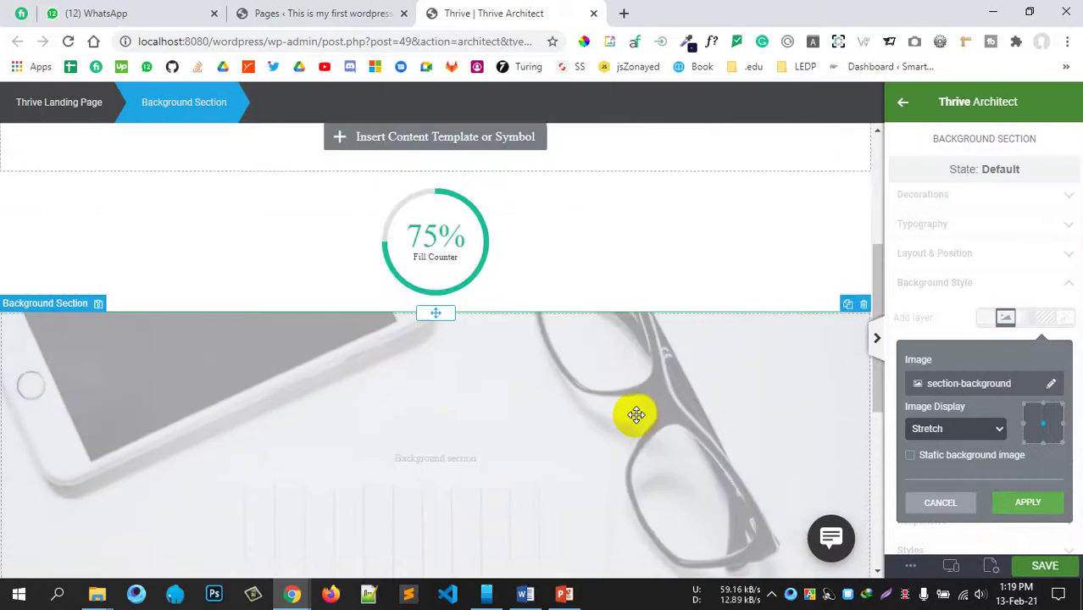
pyautogui.scroll(2, 526, 396)
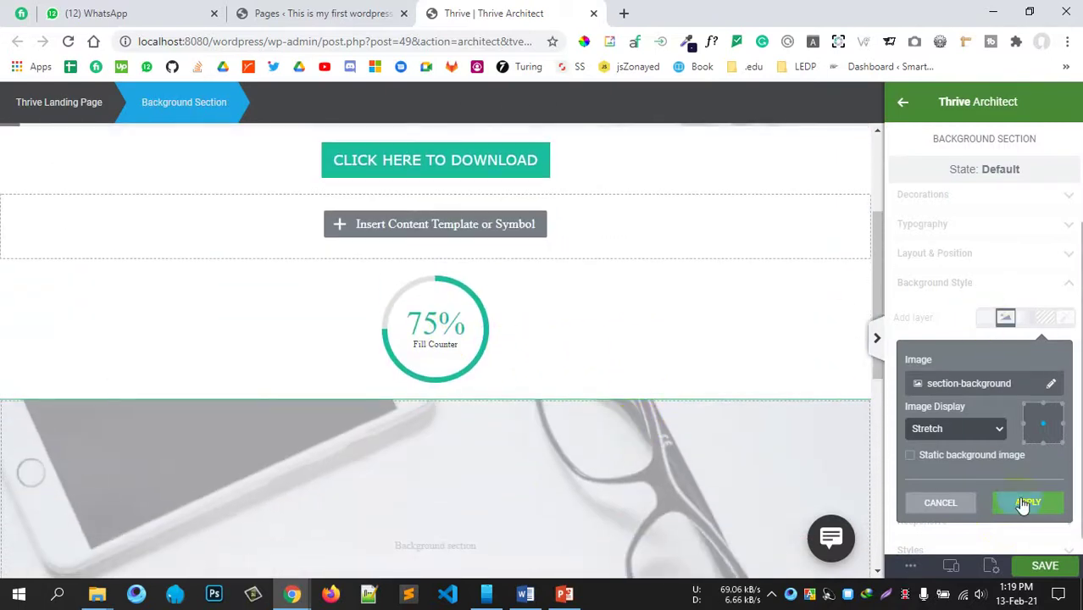
pyautogui.click(1024, 504)
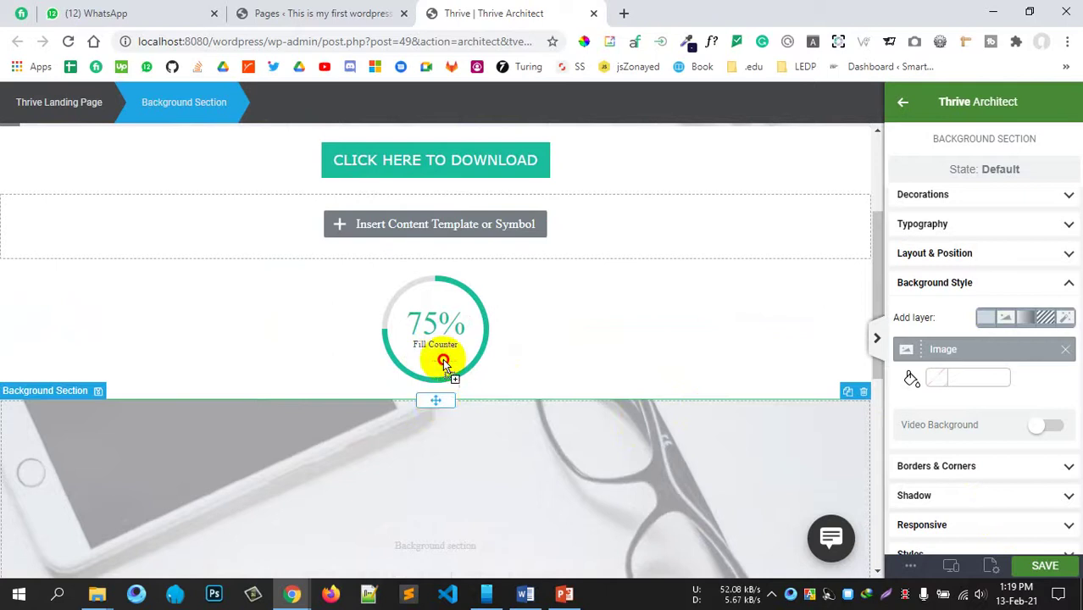
pyautogui.moveTo(444, 363); pyautogui.dragTo(437, 273)
pyautogui.scroll(2, 439, 411)
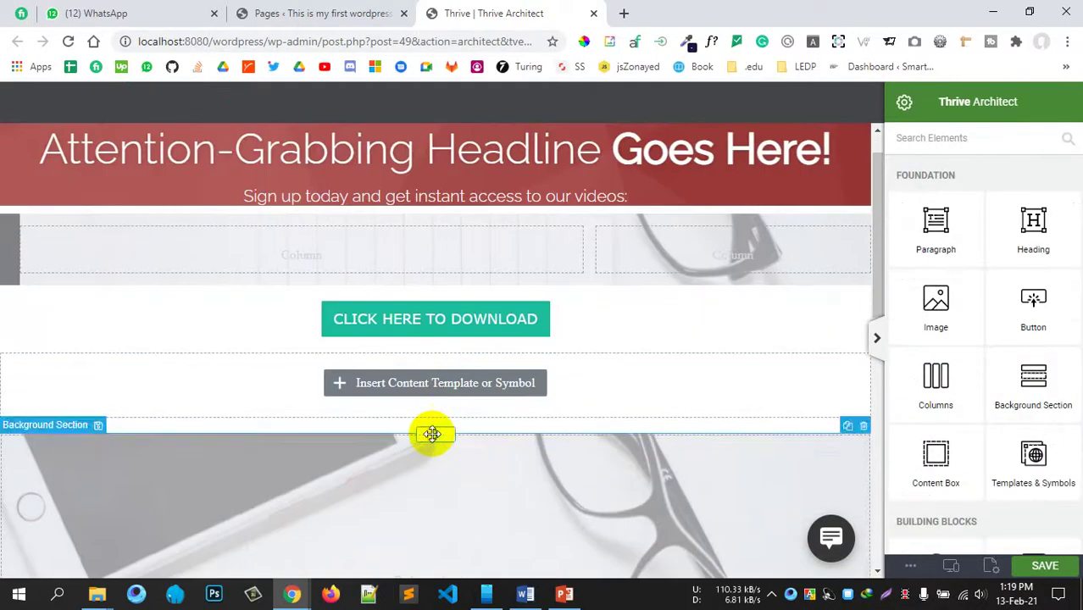
# Step: Move the image section up under the download button and drop a Star Rating into its top-left corner
pyautogui.moveTo(432, 434)
pyautogui.mouseDown()
pyautogui.moveTo(435, 320)
pyautogui.moveTo(432, 334)
pyautogui.mouseUp()
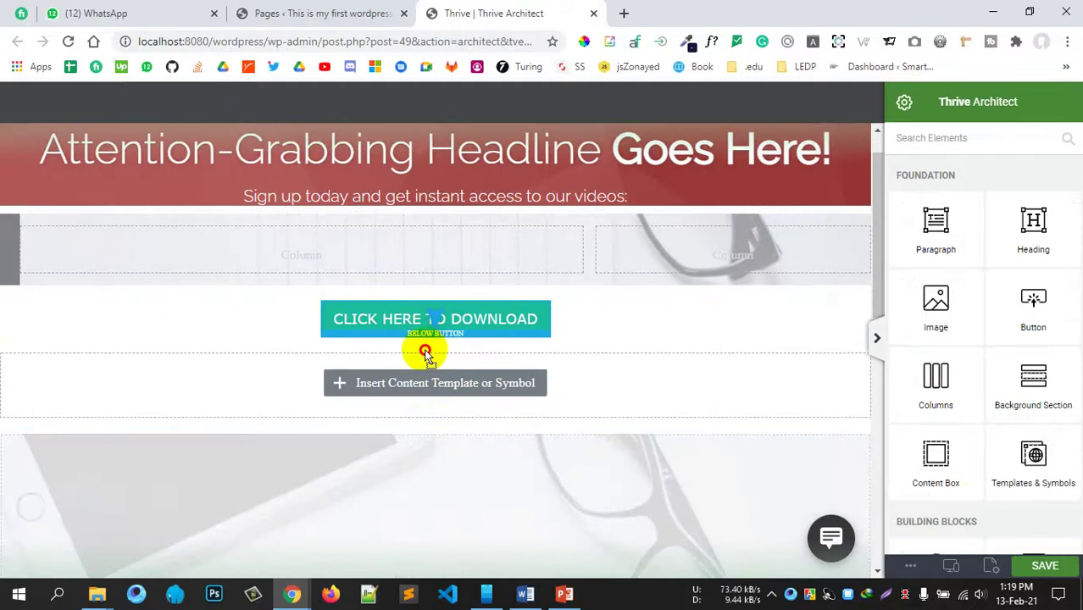
pyautogui.moveTo(356, 356); pyautogui.dragTo(406, 350)
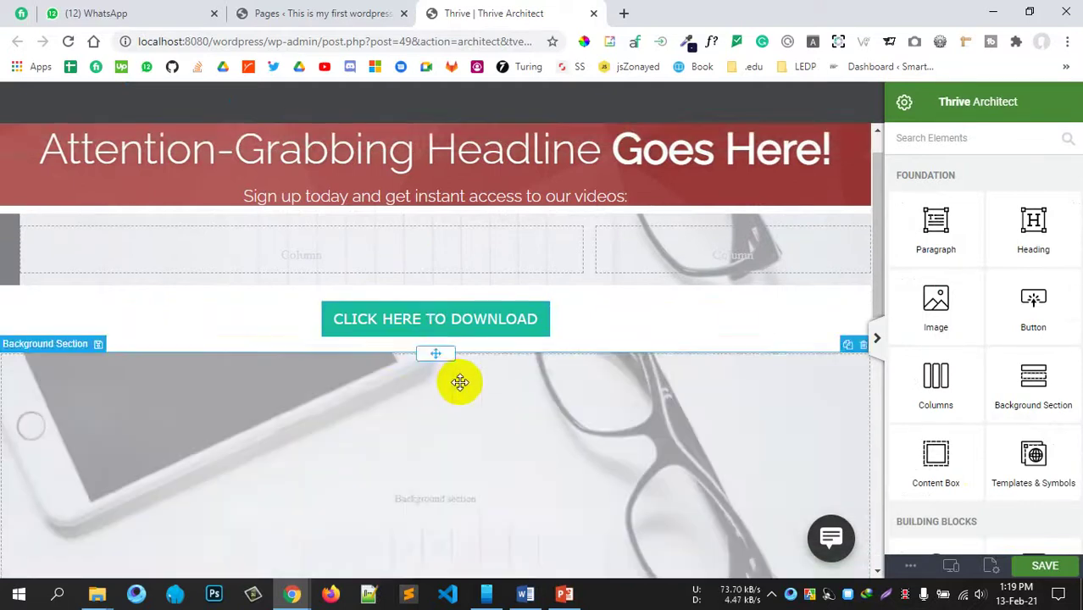
pyautogui.scroll(-2, 457, 382)
pyautogui.scroll(-3, 460, 382)
pyautogui.scroll(3, 468, 359)
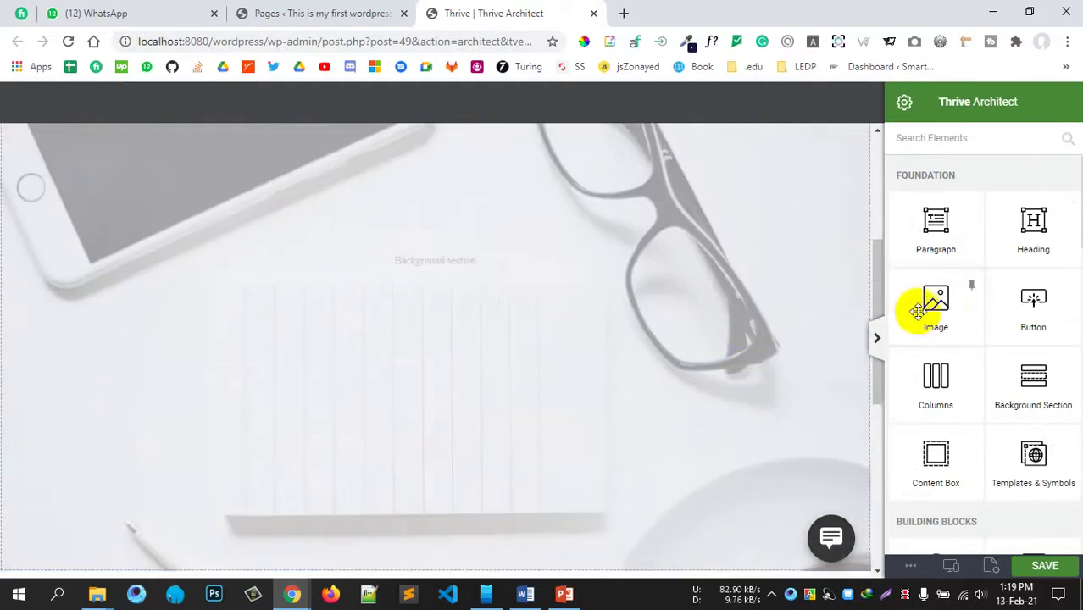
pyautogui.scroll(-5, 1008, 440)
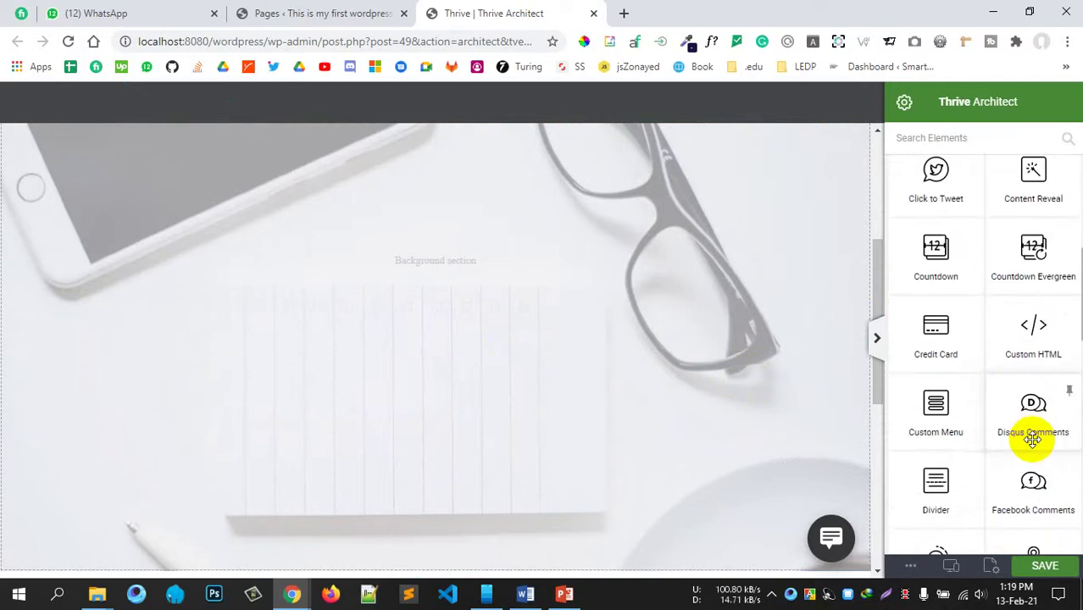
pyautogui.scroll(-3, 1034, 432)
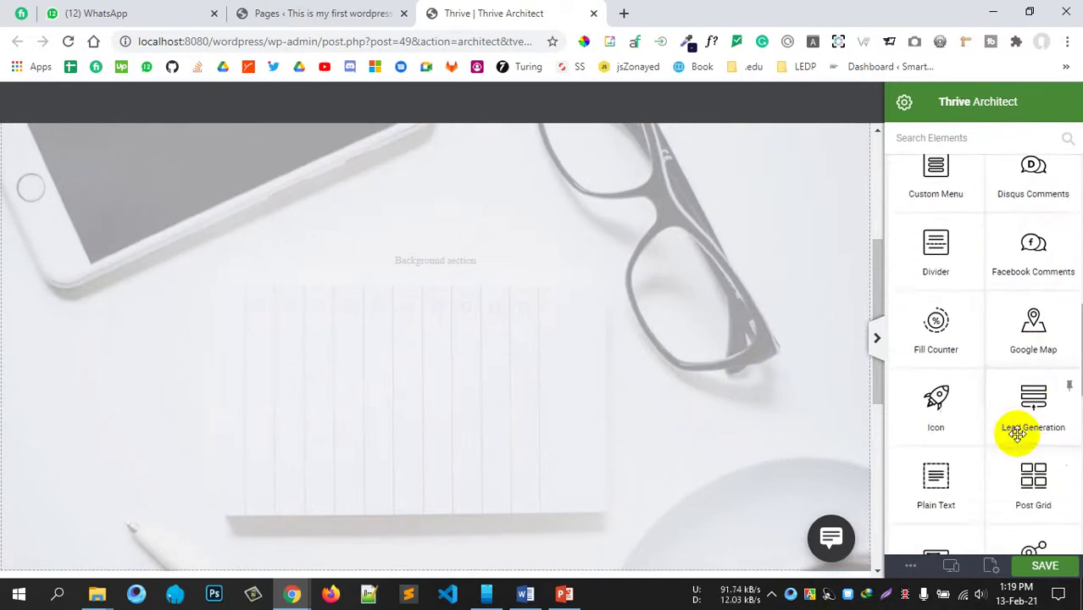
pyautogui.scroll(-1, 1004, 441)
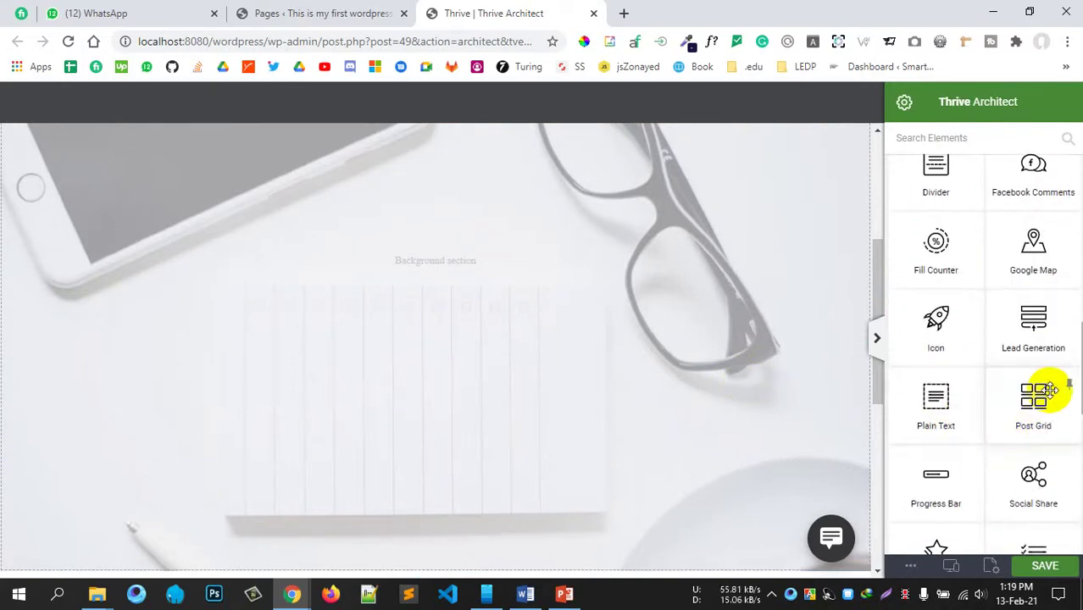
pyautogui.scroll(-3, 1017, 416)
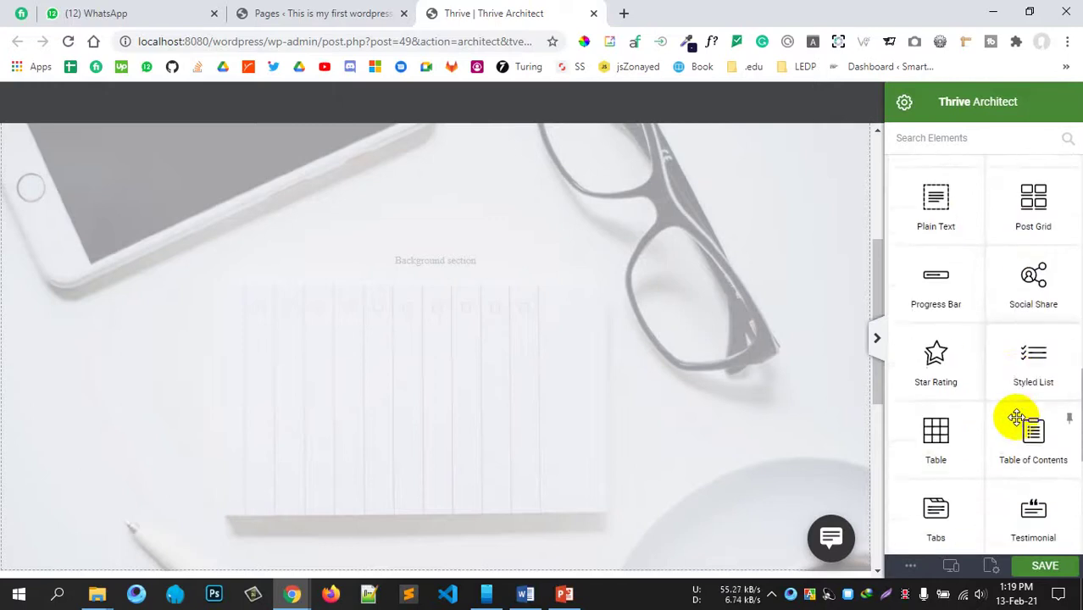
pyautogui.moveTo(942, 355); pyautogui.dragTo(477, 377)
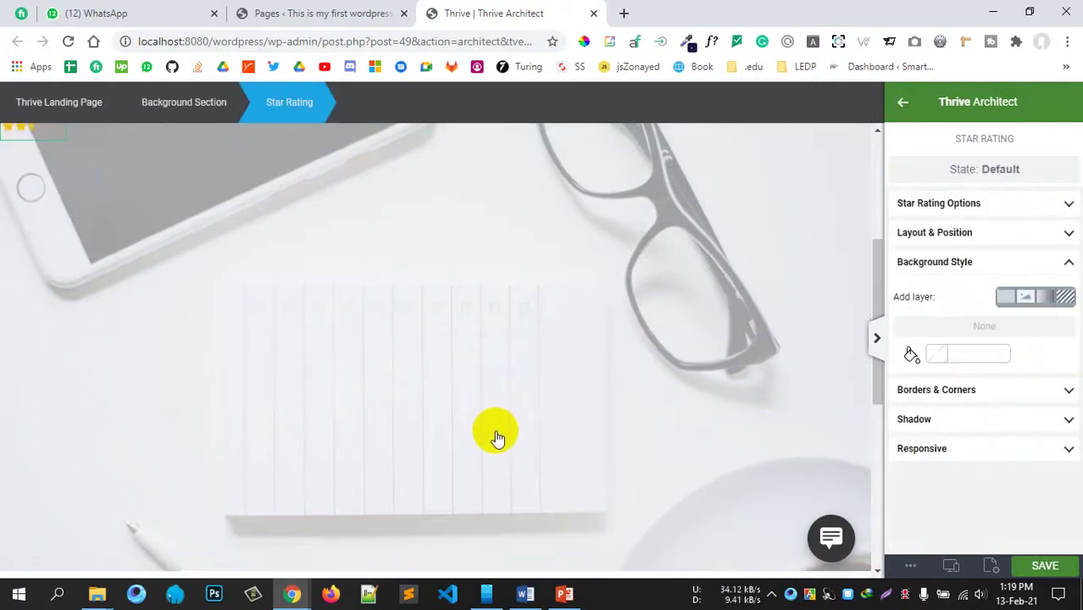
pyautogui.scroll(2, 209, 335)
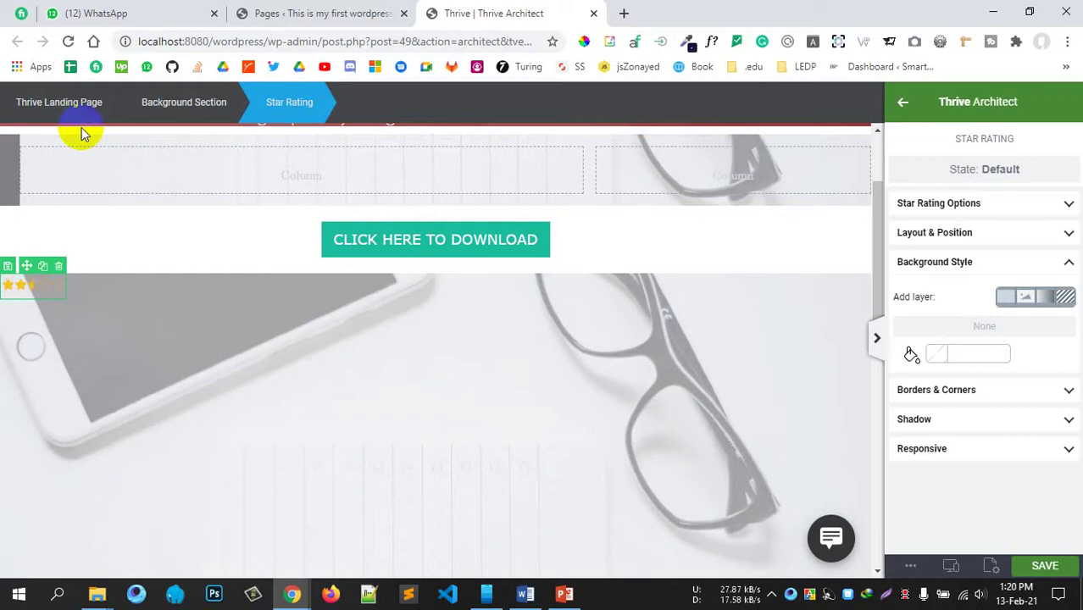
# Step: Drop a Post Grid below the download button and generate it to show the 'Hello world!' post
pyautogui.click(994, 270)
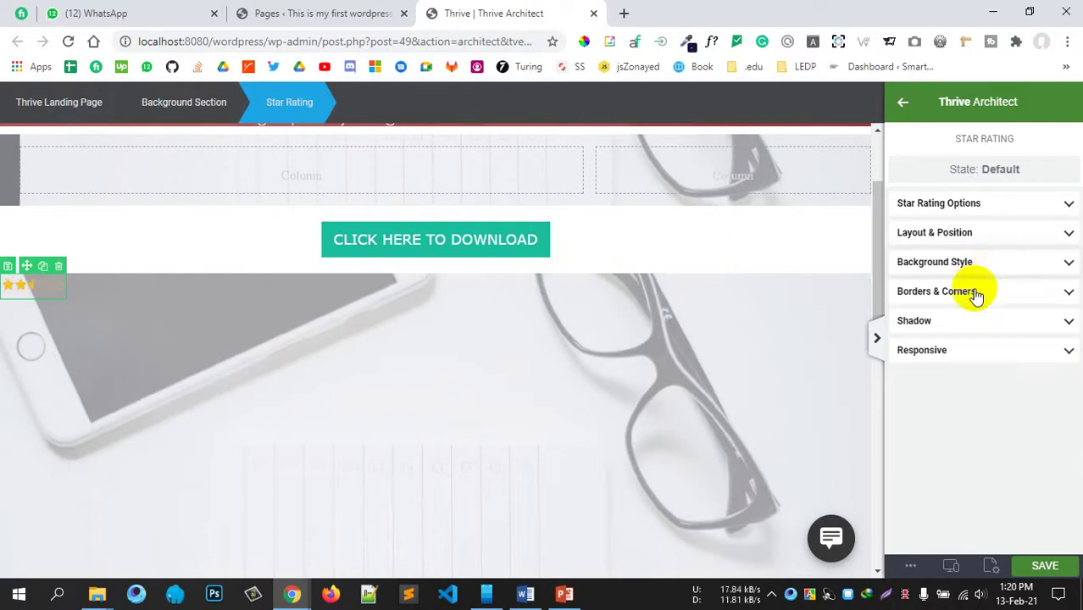
pyautogui.click(905, 100)
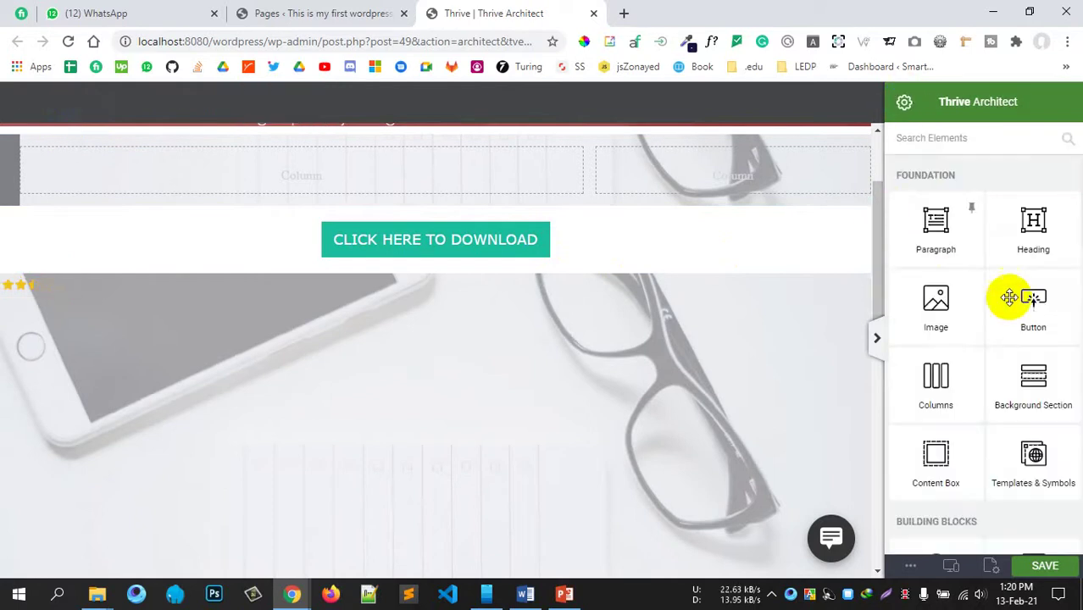
pyautogui.scroll(-2, 1037, 377)
pyautogui.scroll(-5, 1027, 331)
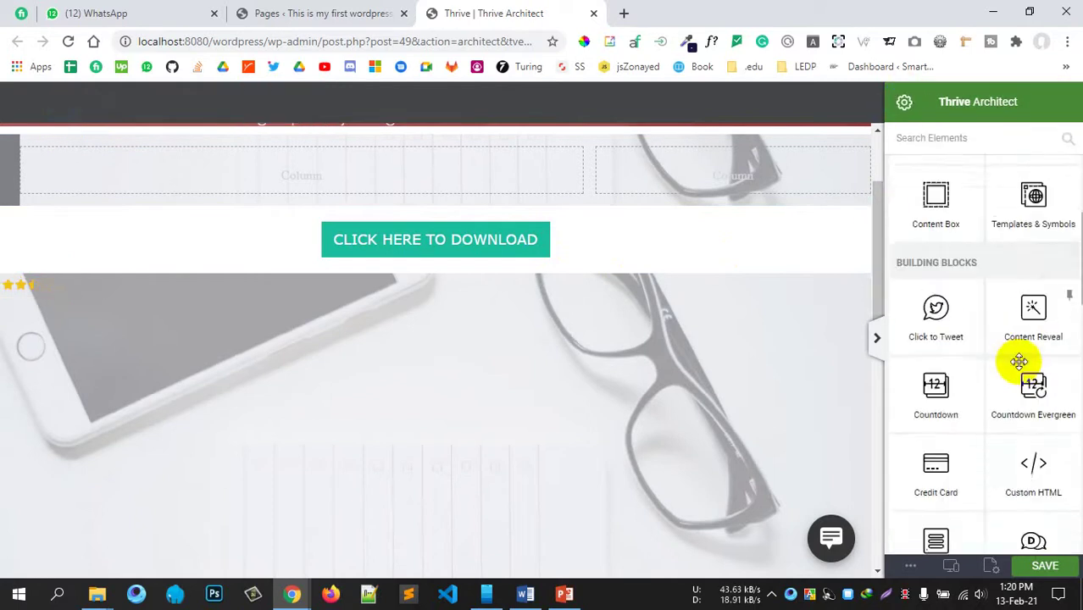
pyautogui.scroll(-2, 1016, 383)
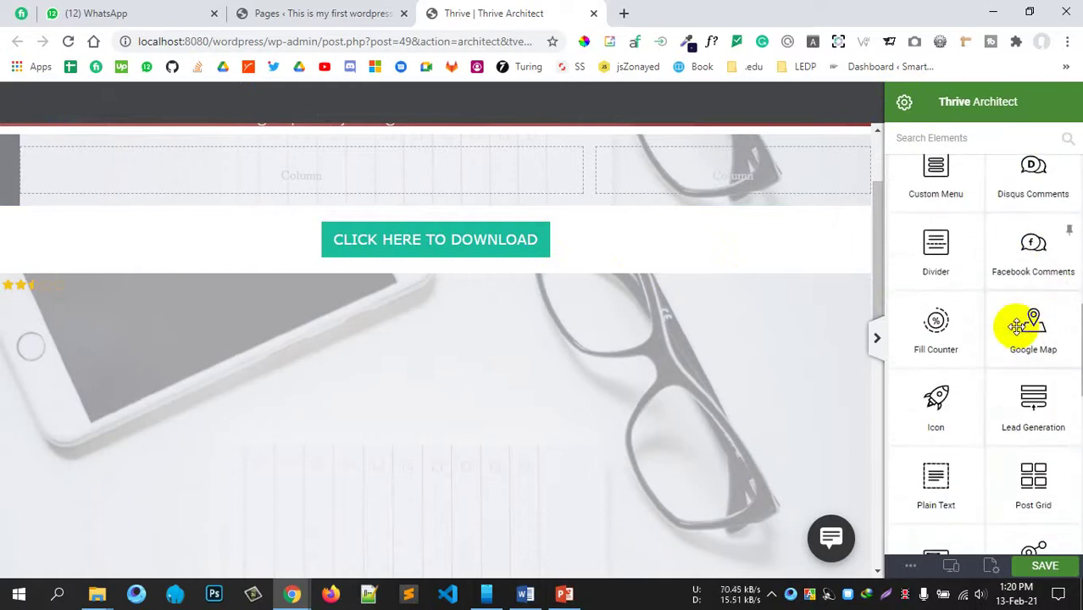
pyautogui.scroll(-2, 1021, 322)
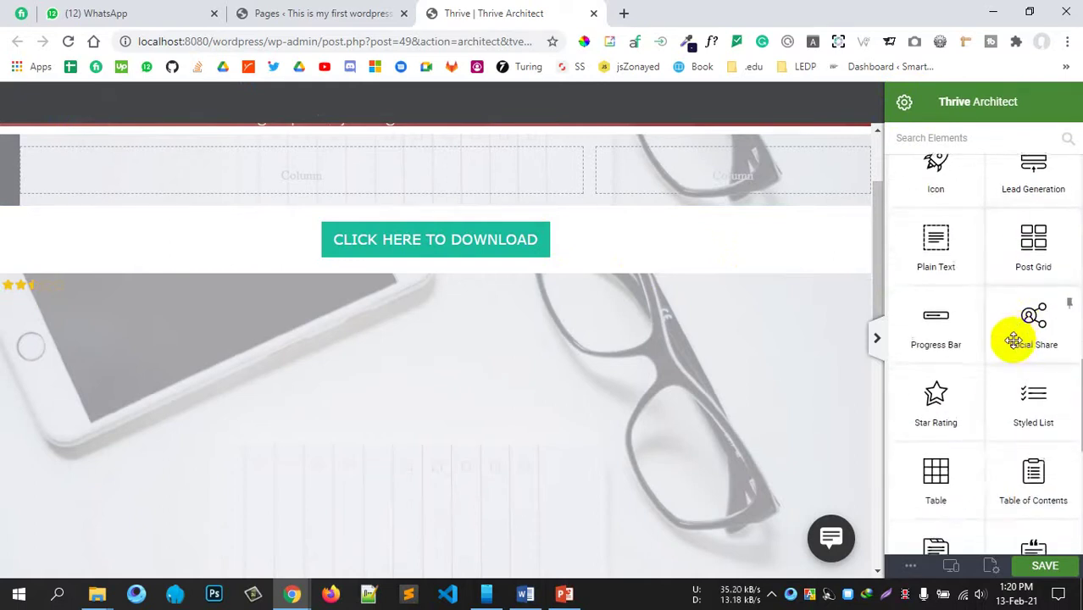
pyautogui.scroll(1, 1012, 338)
pyautogui.moveTo(1044, 322)
pyautogui.mouseDown()
pyautogui.moveTo(529, 494)
pyautogui.moveTo(378, 428)
pyautogui.mouseUp()
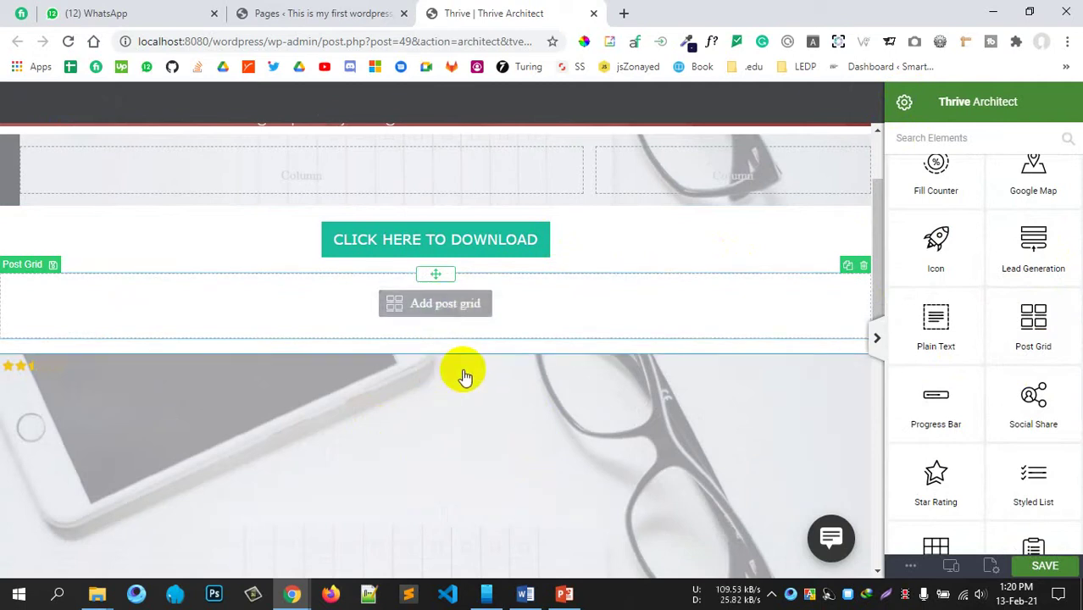
pyautogui.click(402, 308)
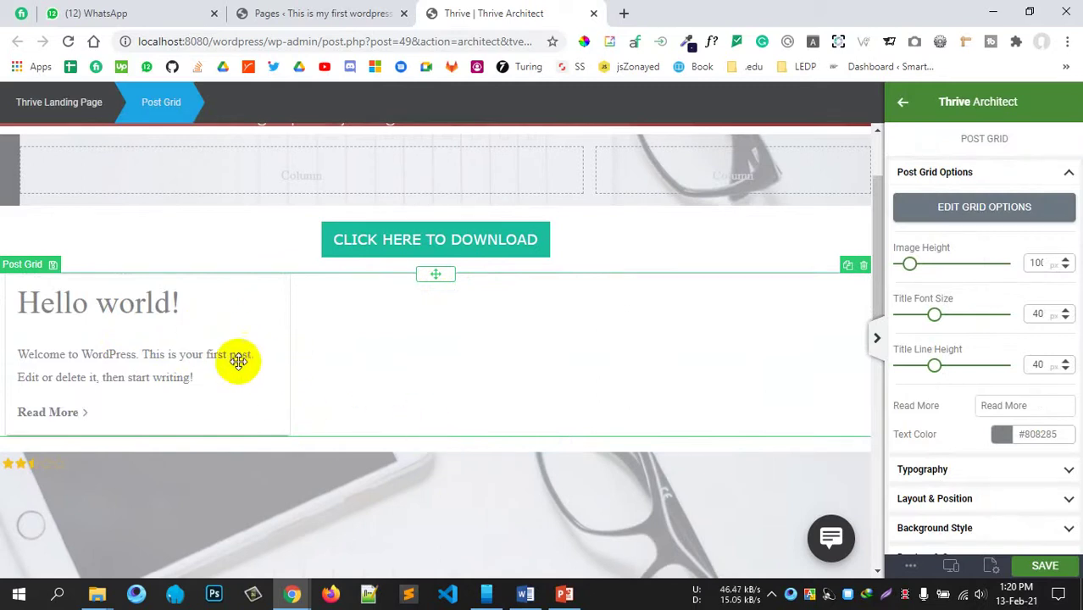
# Step: Insert a Tabs block with First, Second and Third Tab above the 75% Fill Counter
pyautogui.click(900, 106)
pyautogui.scroll(-6, 1026, 394)
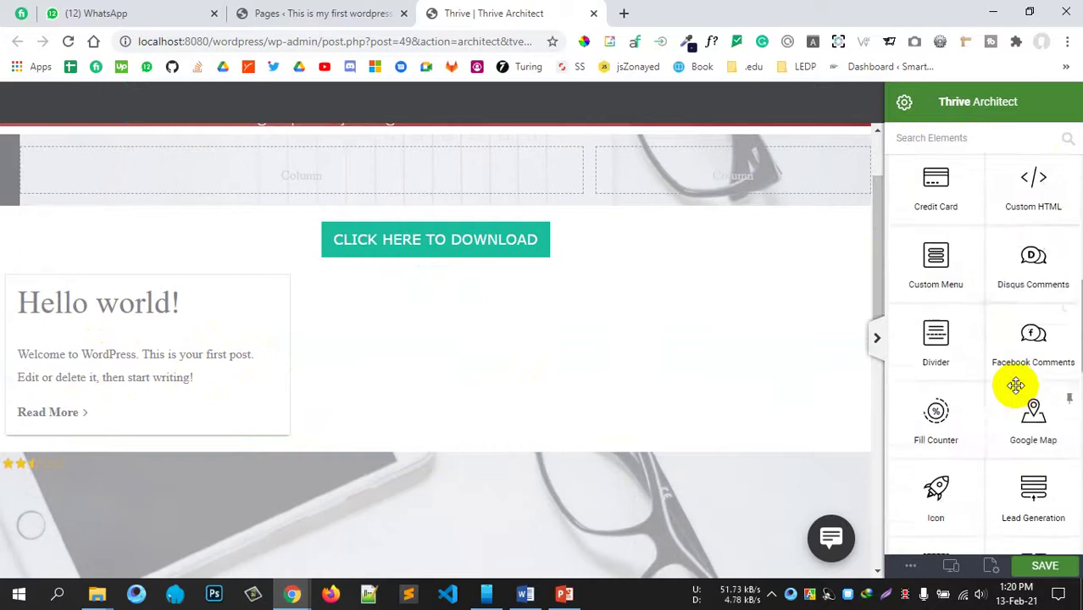
pyautogui.scroll(-6, 1015, 385)
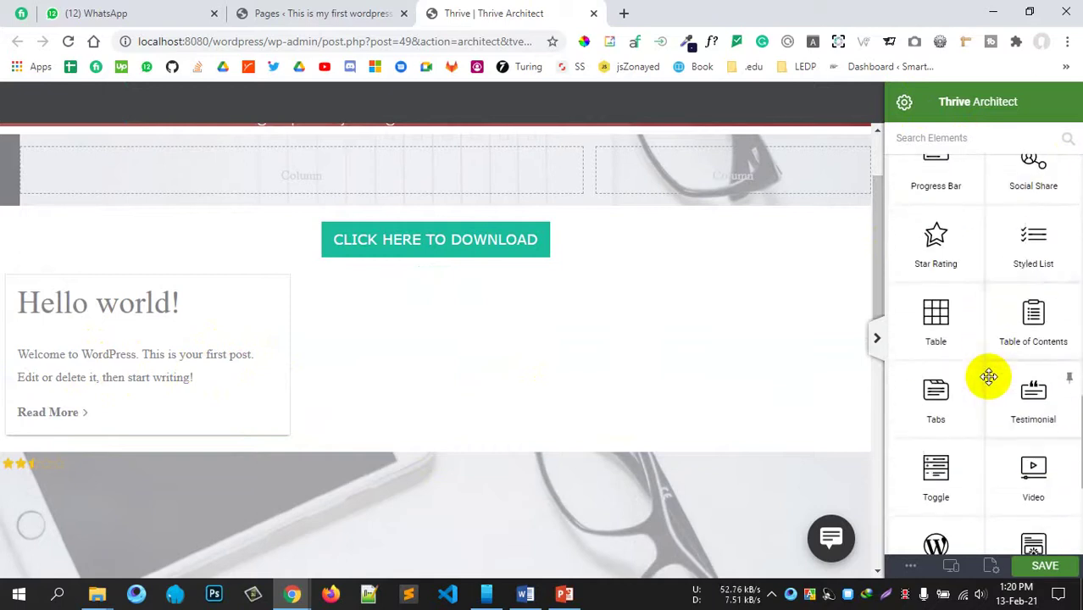
pyautogui.scroll(-2, 703, 376)
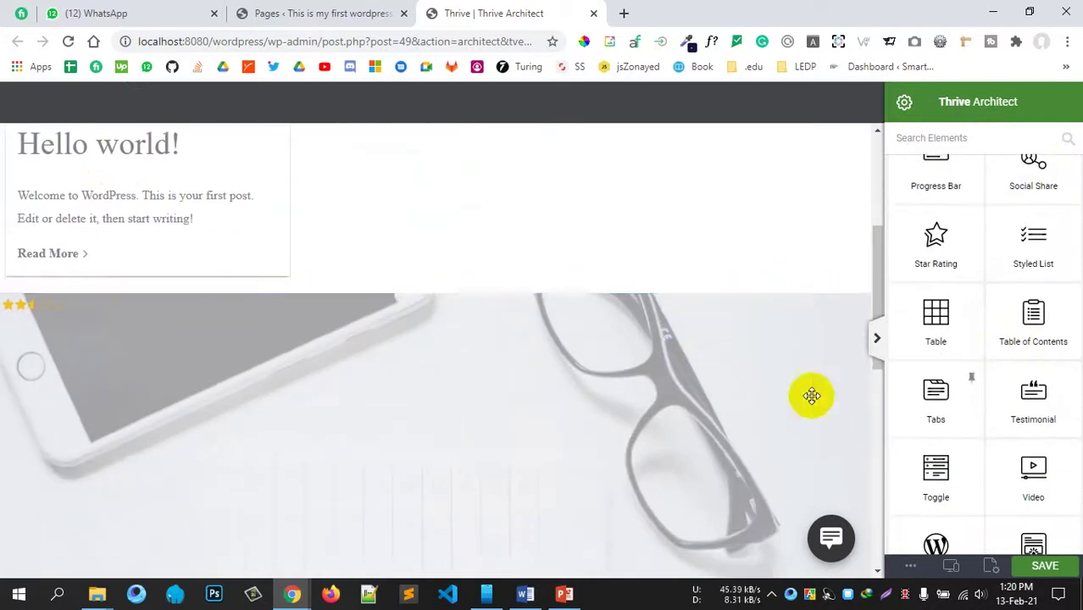
pyautogui.scroll(-6, 811, 395)
pyautogui.moveTo(932, 391); pyautogui.dragTo(441, 343)
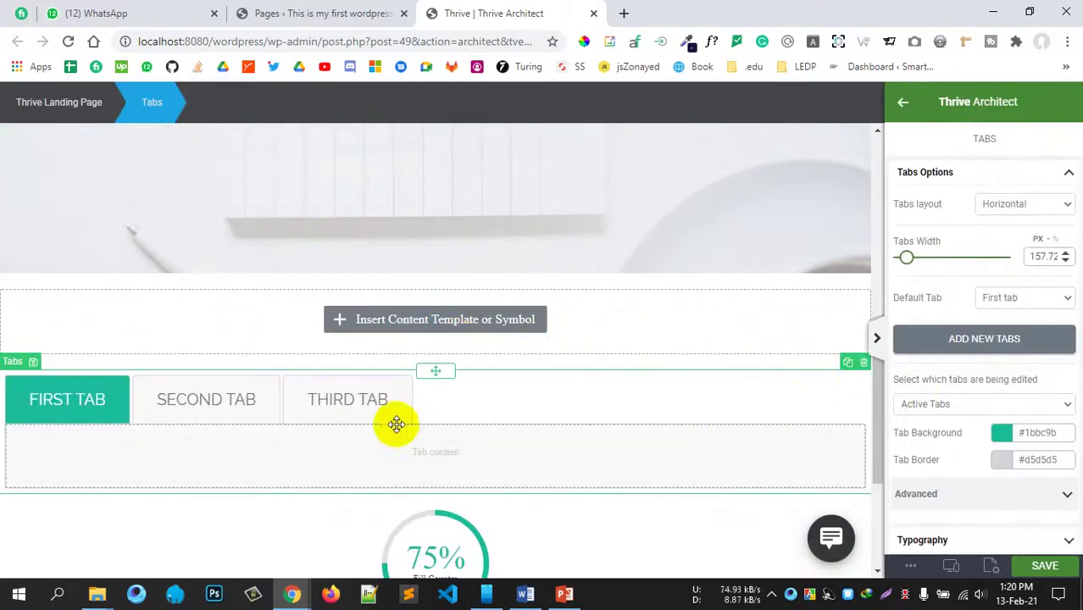
pyautogui.scroll(-2, 396, 424)
pyautogui.click(201, 246)
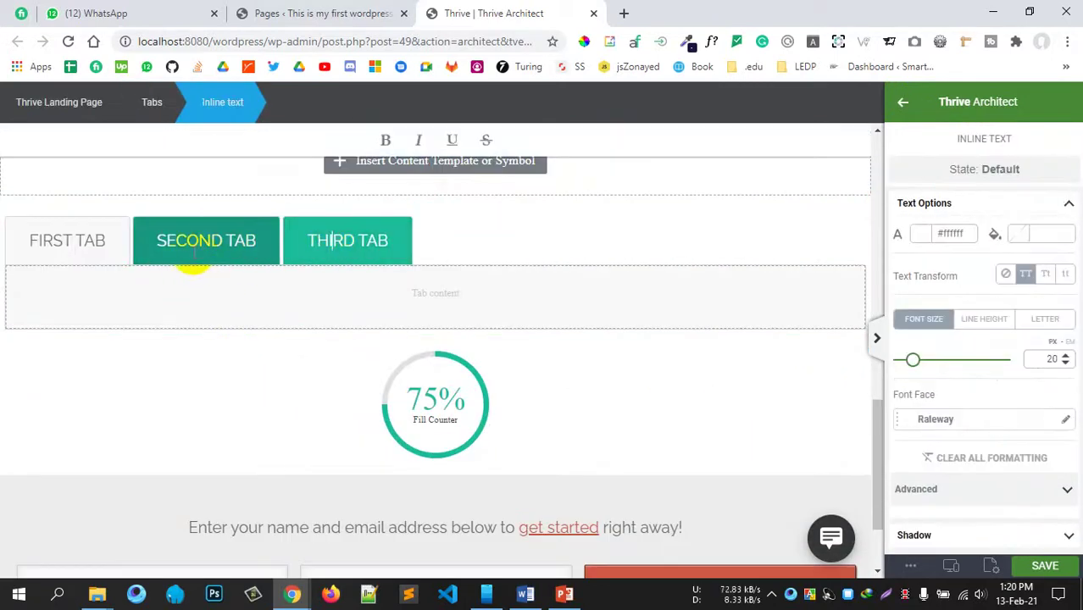
pyautogui.click(89, 259)
pyautogui.click(118, 314)
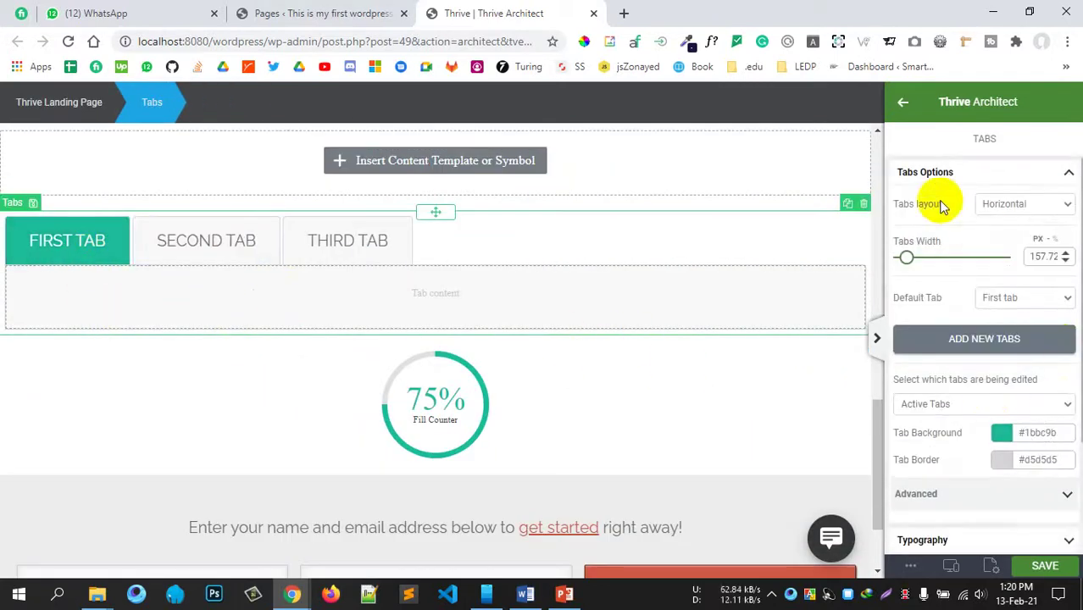
pyautogui.click(928, 176)
pyautogui.click(902, 109)
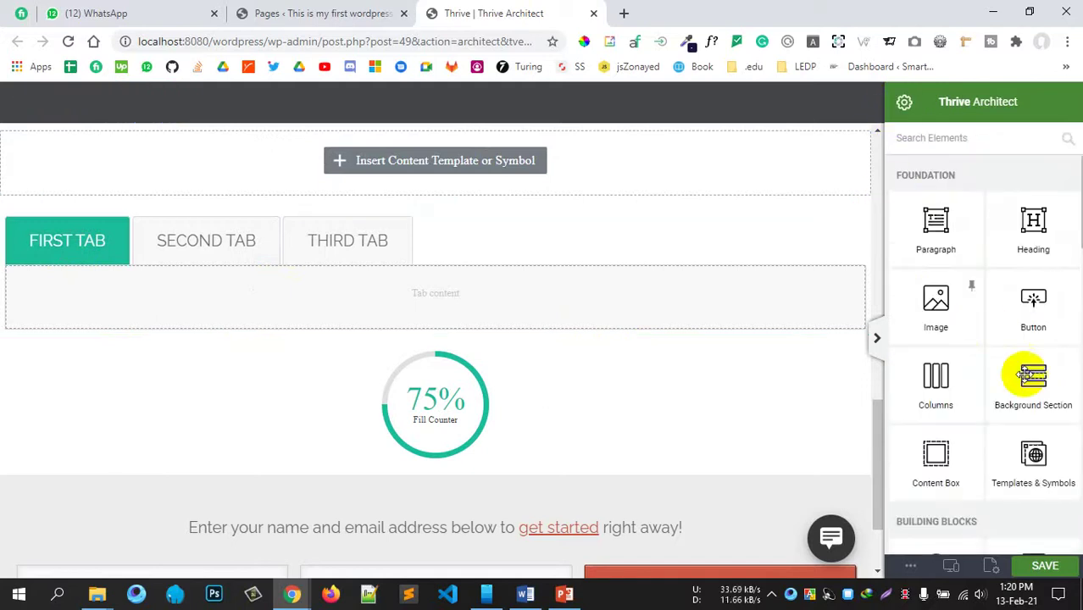
# Step: Drag in a Testimonial element, then dismiss its template chooser
pyautogui.scroll(-3, 1033, 423)
pyautogui.scroll(-2, 1037, 448)
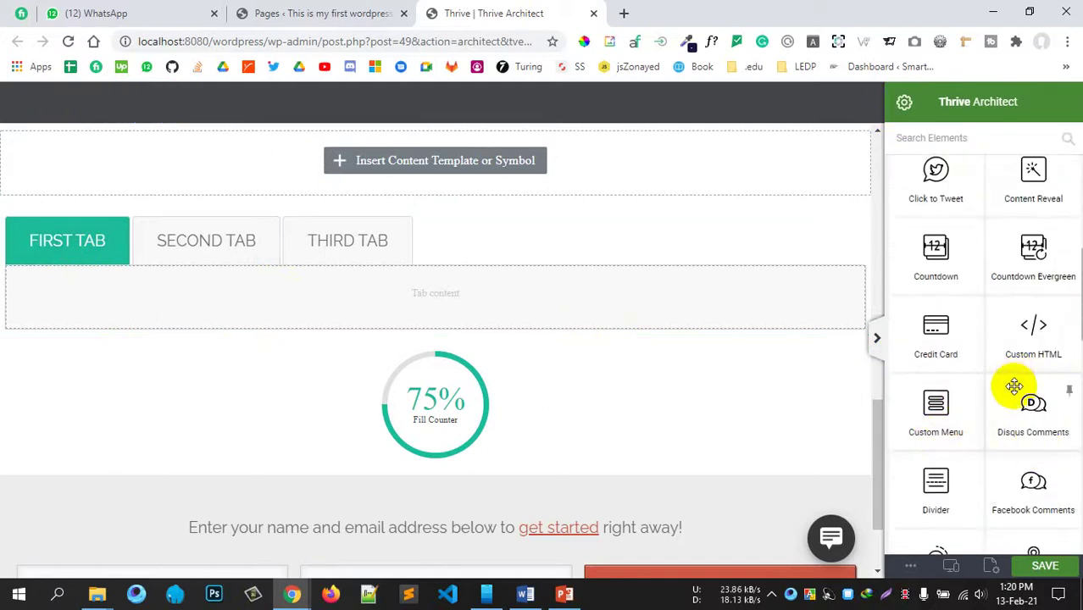
pyautogui.scroll(-4, 979, 393)
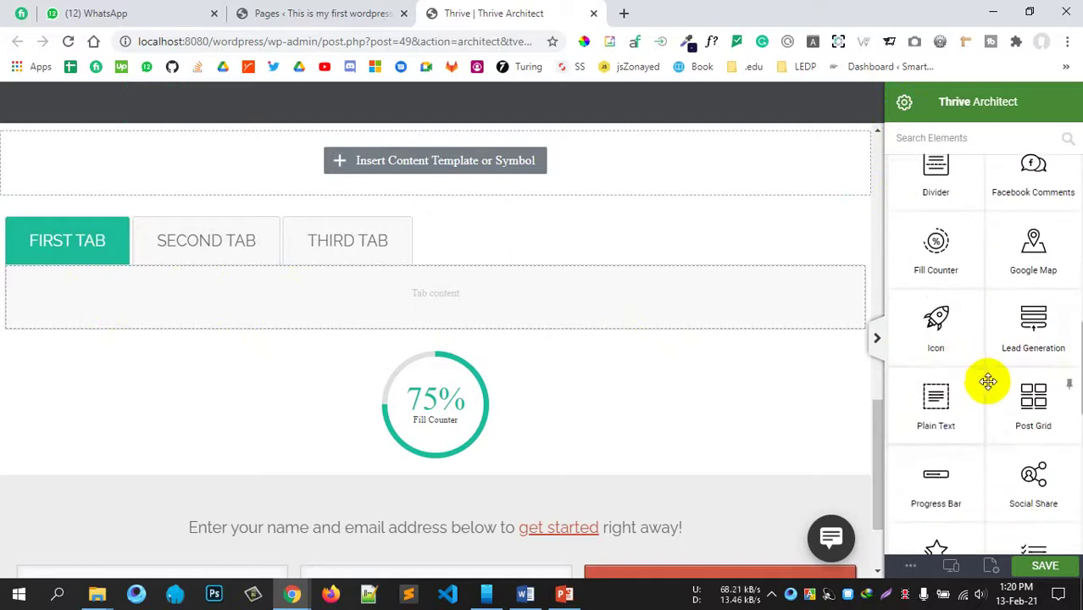
pyautogui.scroll(-4, 988, 381)
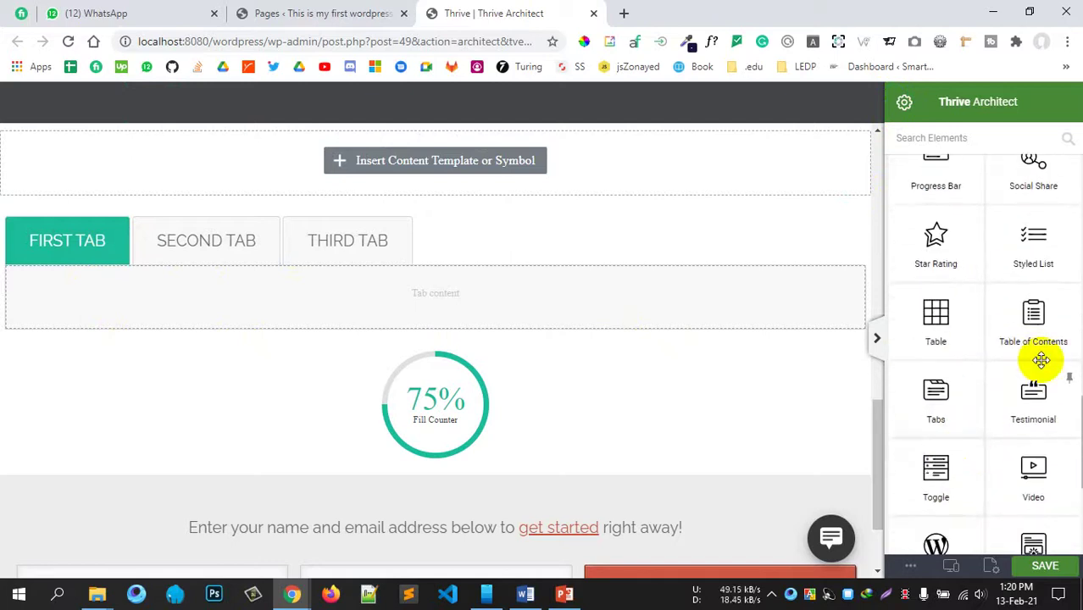
pyautogui.scroll(-2, 977, 382)
pyautogui.moveTo(1035, 235); pyautogui.dragTo(338, 329)
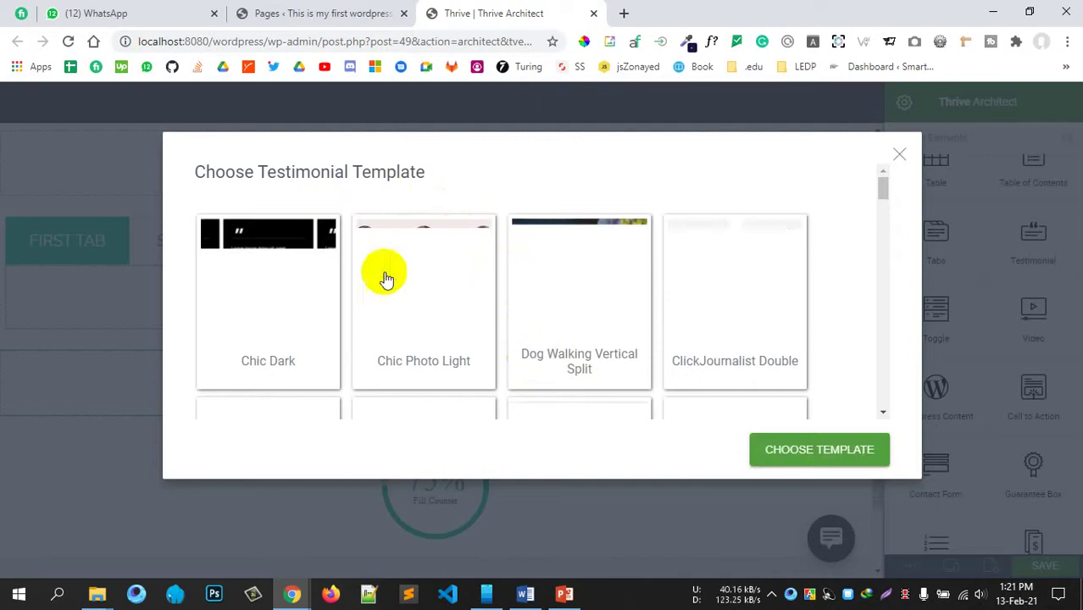
pyautogui.click(896, 158)
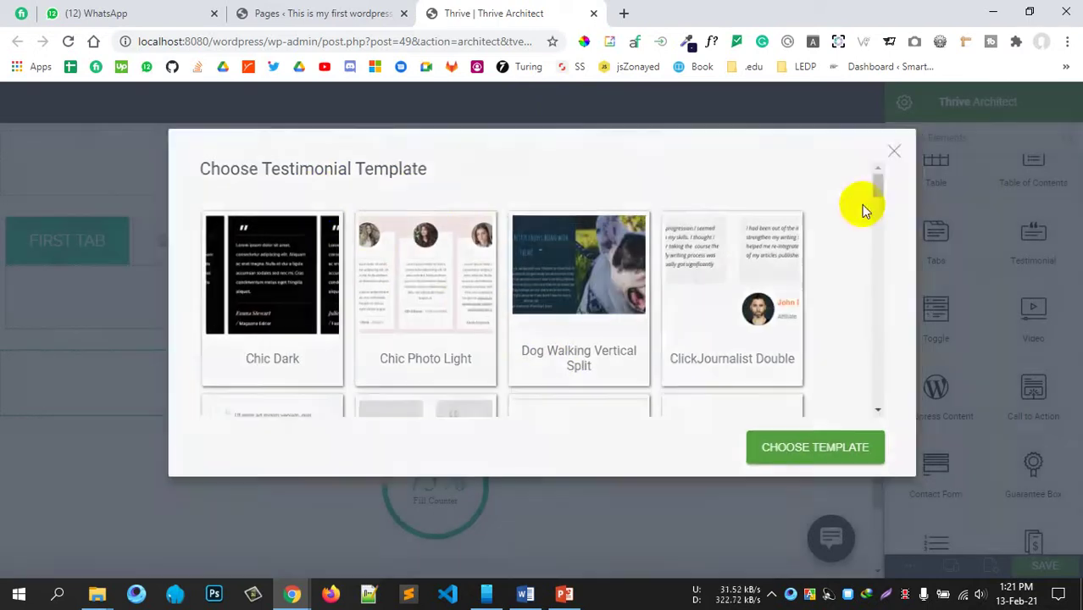
# Step: Place a testimonial below the tabs using the Simple 02 template with two quotes
pyautogui.moveTo(1023, 260); pyautogui.dragTo(423, 404)
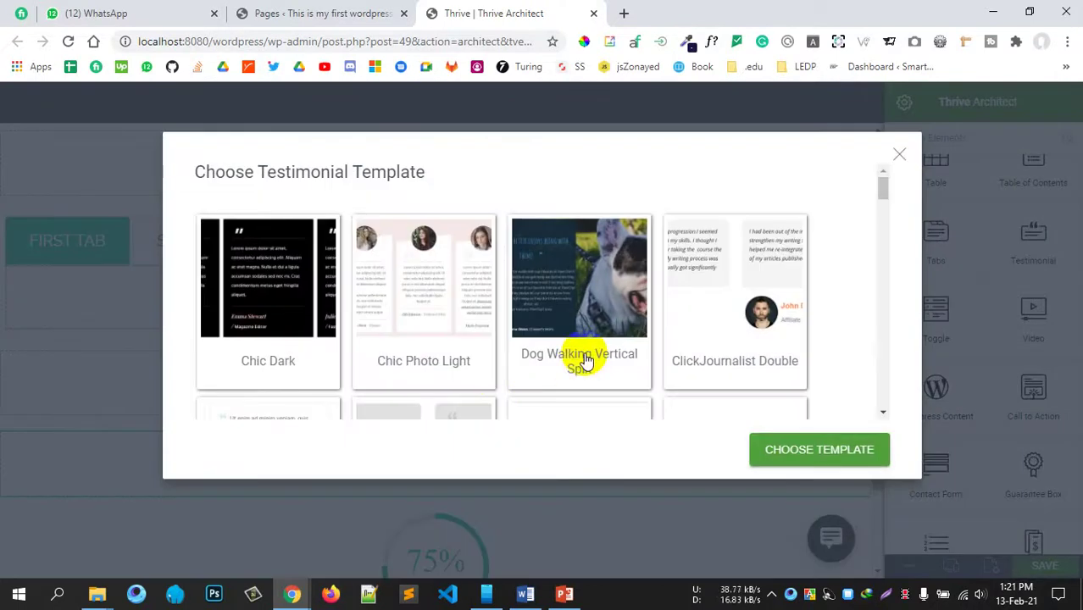
pyautogui.scroll(-5, 585, 360)
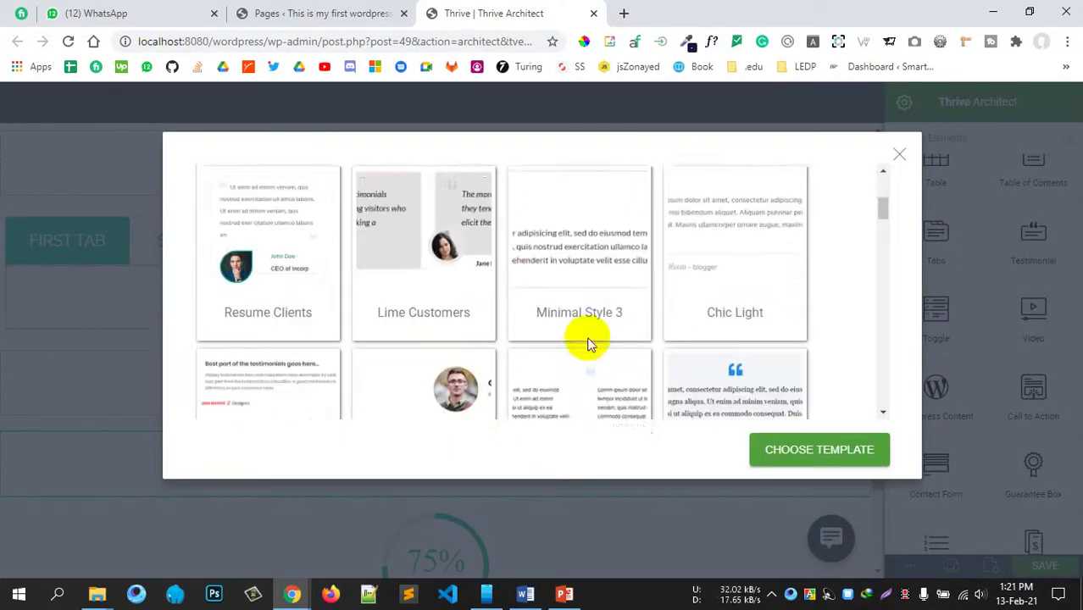
pyautogui.scroll(-2, 567, 382)
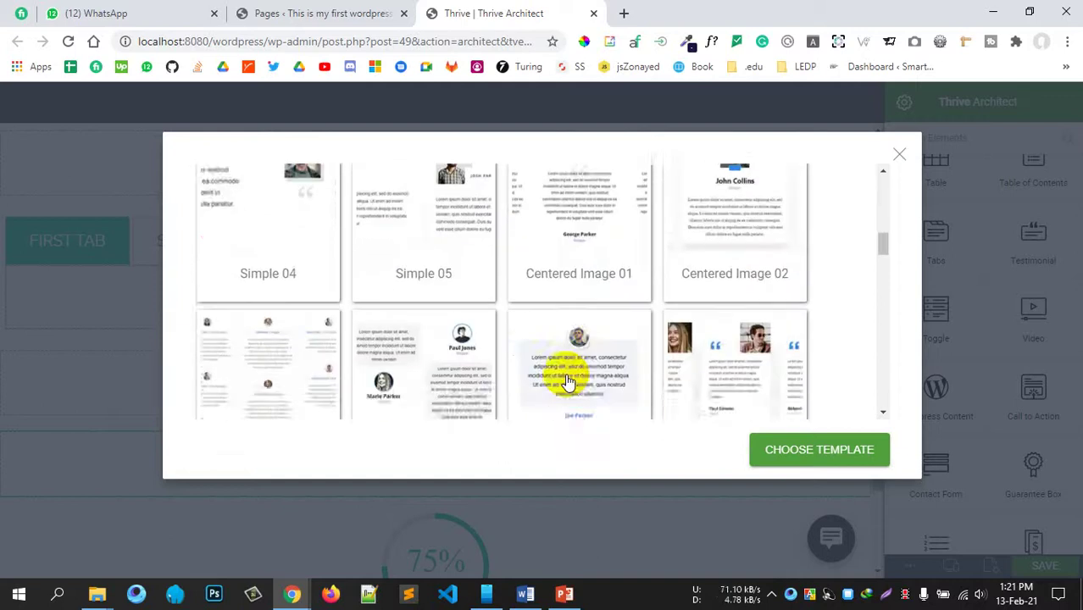
pyautogui.scroll(2, 567, 373)
pyautogui.click(559, 338)
pyautogui.click(802, 463)
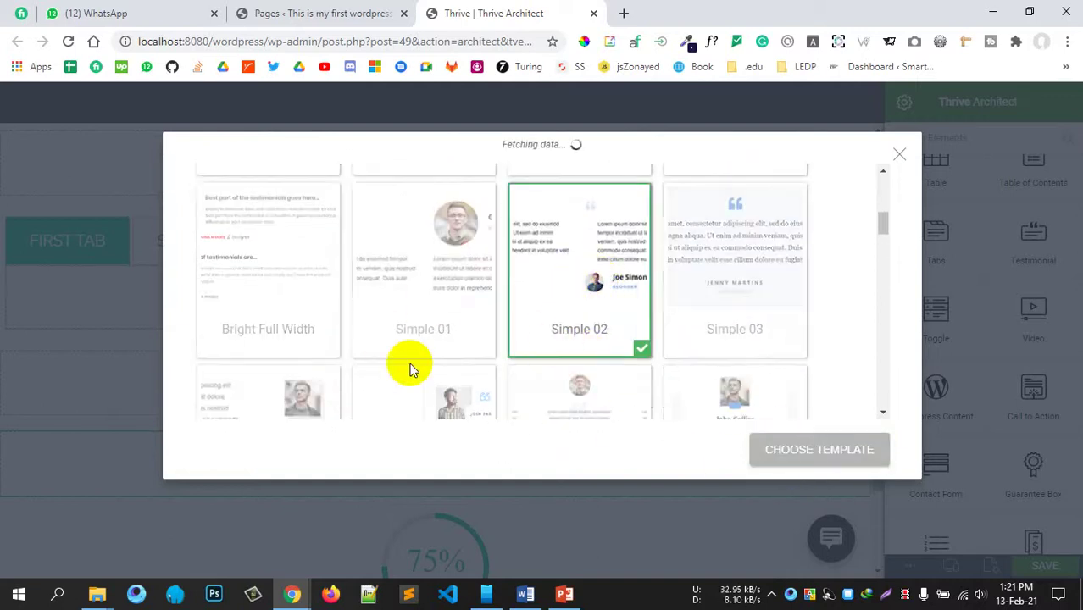
pyautogui.scroll(-20, 413, 391)
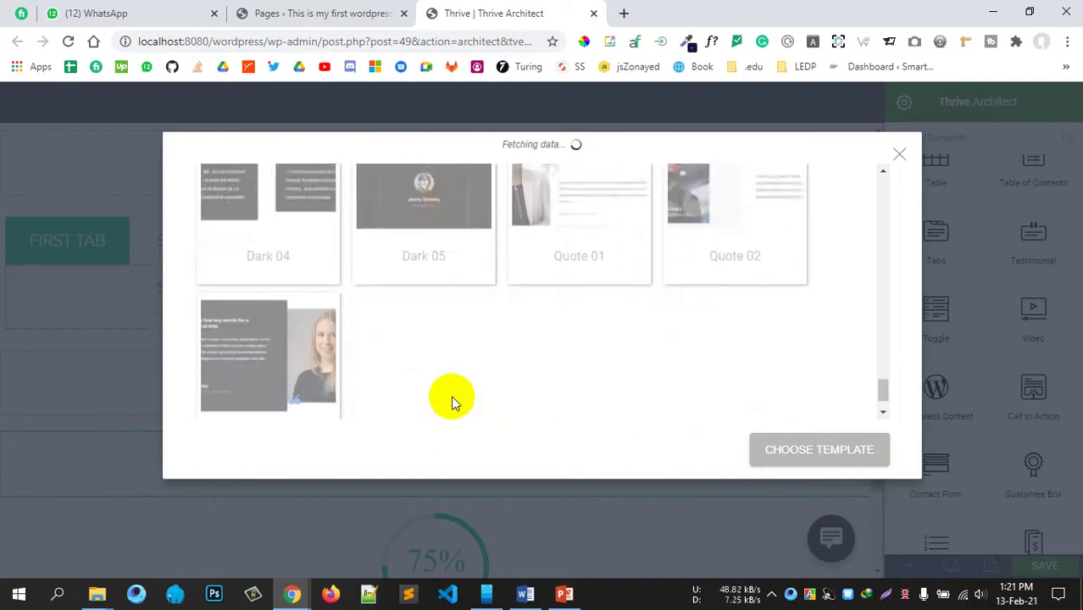
pyautogui.scroll(15, 451, 395)
pyautogui.scroll(3, 652, 305)
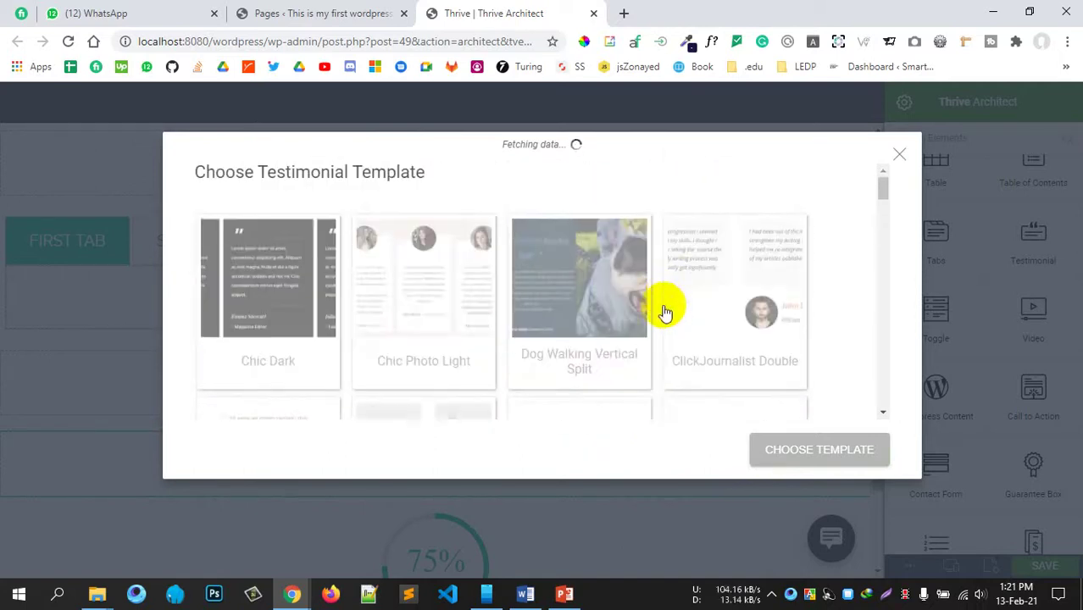
pyautogui.scroll(-5, 532, 337)
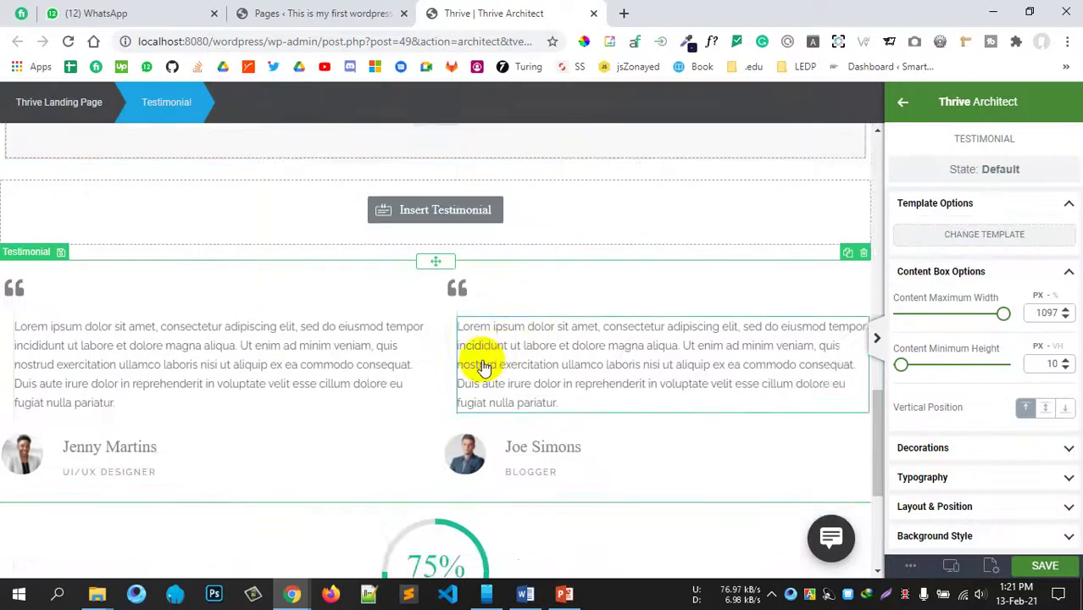
# Step: Collapse the testimonial's template settings and deselect the testimonial
pyautogui.scroll(2, 392, 297)
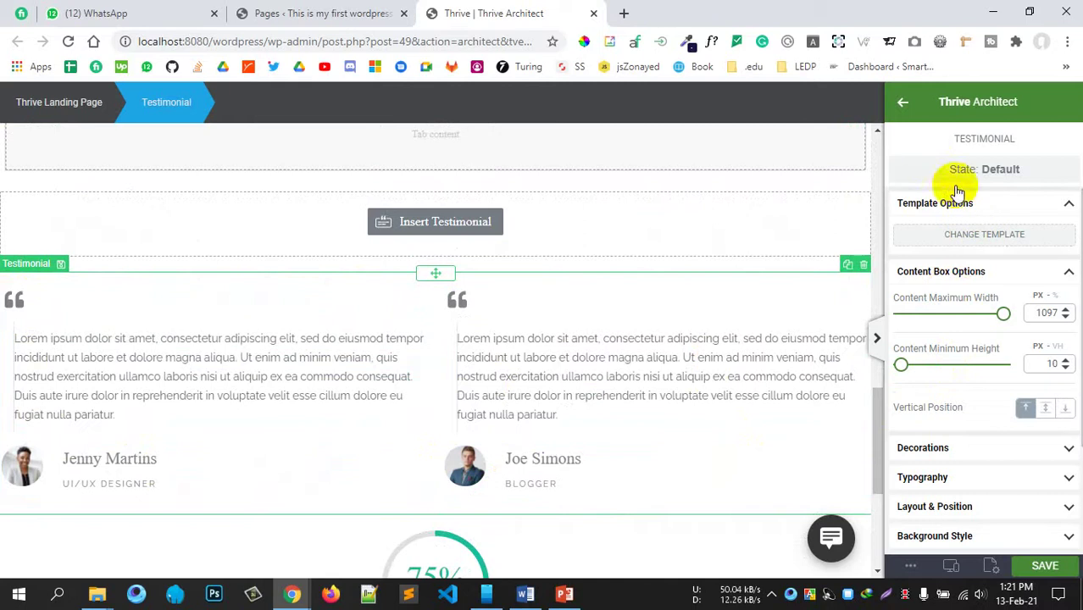
pyautogui.click(1011, 210)
pyautogui.scroll(-2, 963, 454)
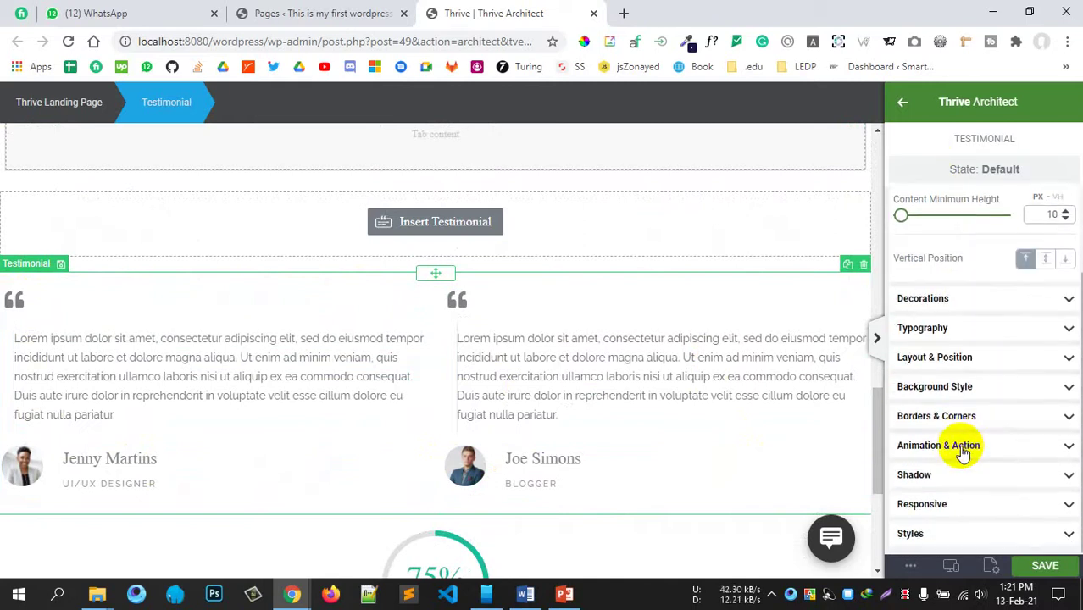
pyautogui.scroll(2, 962, 447)
pyautogui.click(903, 102)
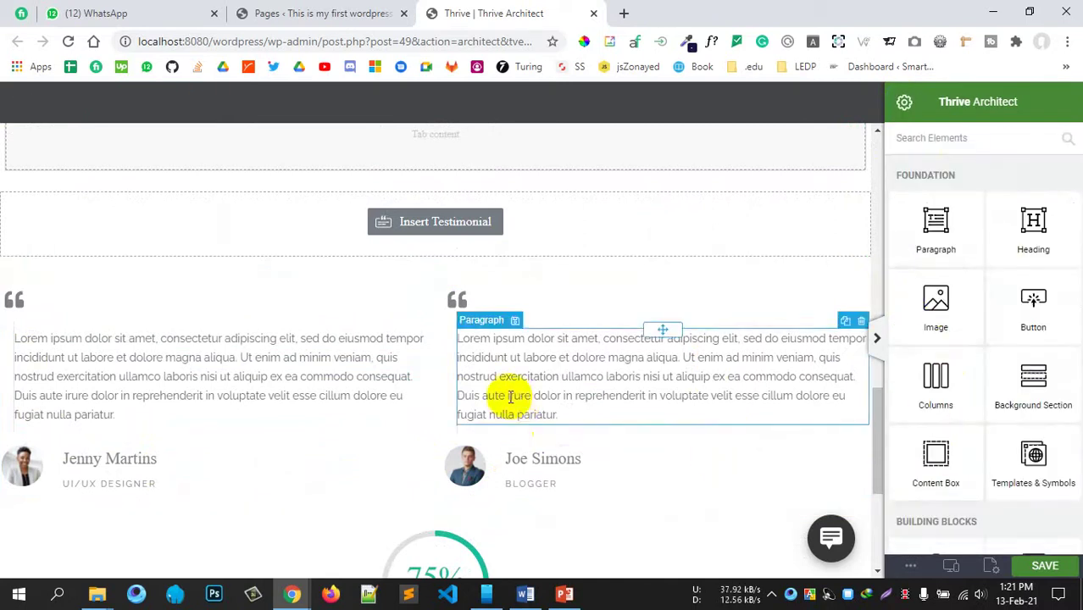
# Step: Drop a Toggle block with 'Content Toggle Headline' below the 75% Fill Counter, above the signup text
pyautogui.scroll(-3, 509, 396)
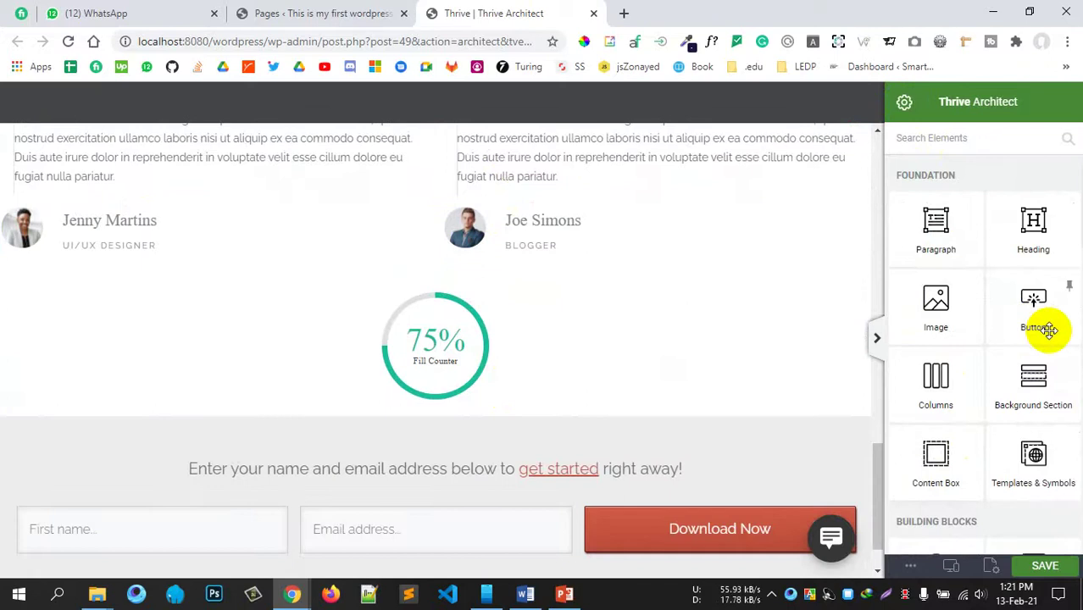
pyautogui.scroll(-10, 1048, 330)
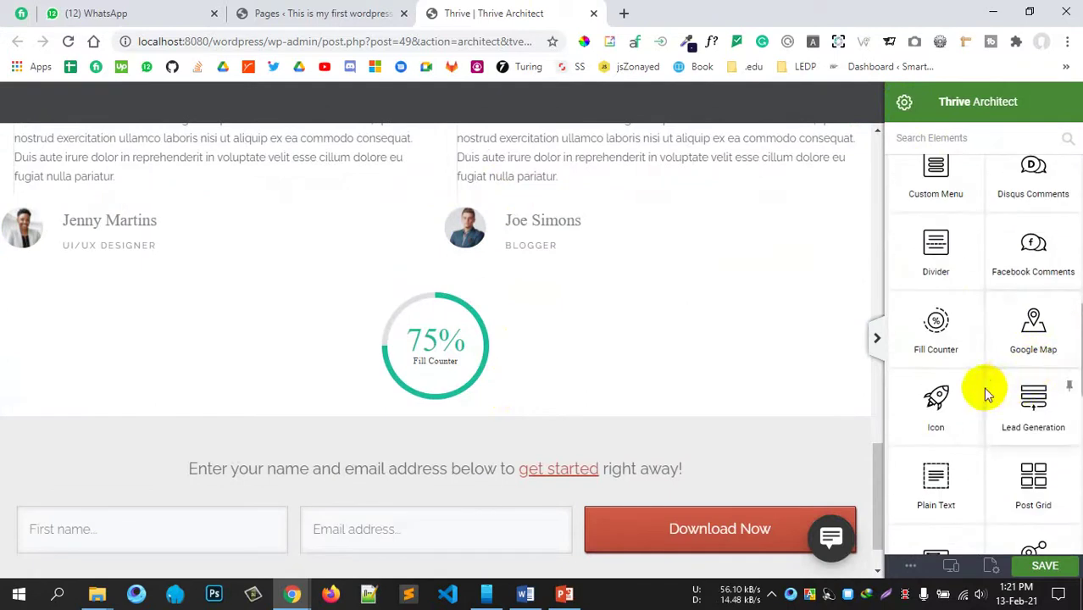
pyautogui.scroll(-4, 1008, 397)
pyautogui.scroll(-1, 1009, 339)
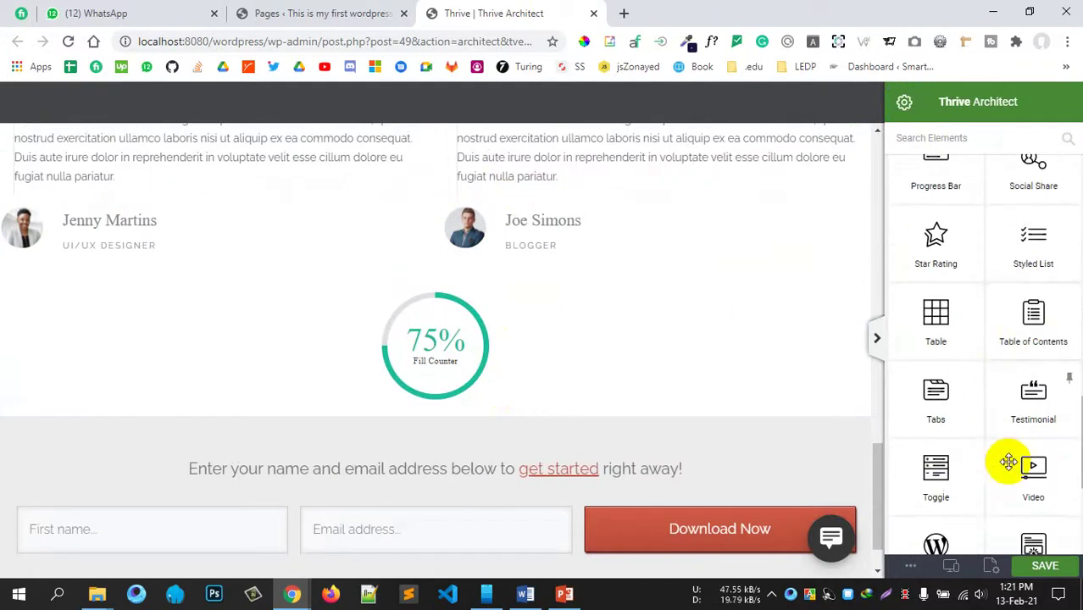
pyautogui.scroll(-2, 1008, 462)
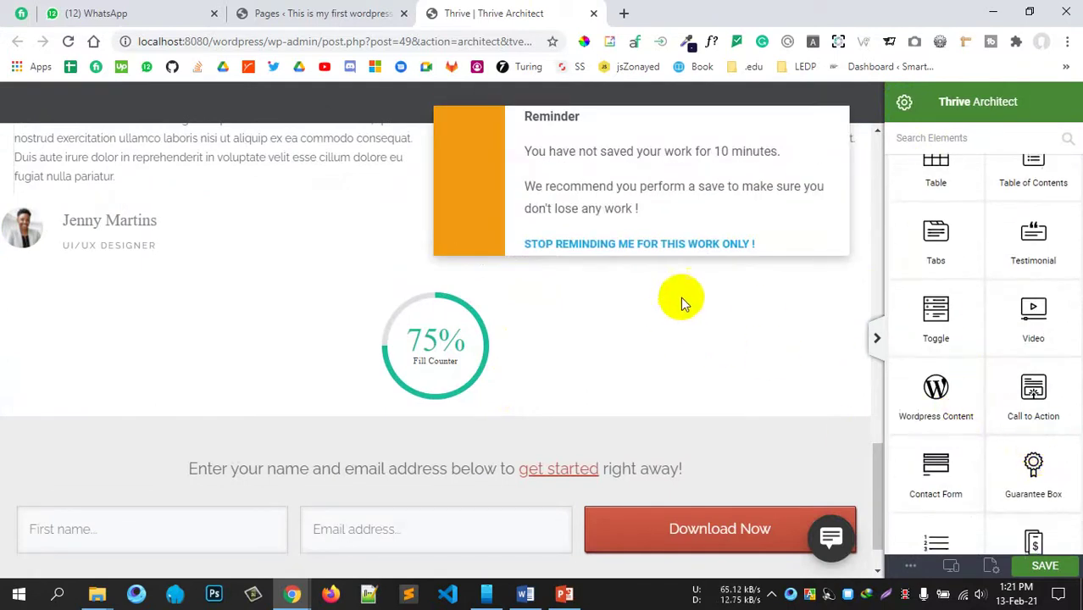
pyautogui.scroll(-3, 1064, 391)
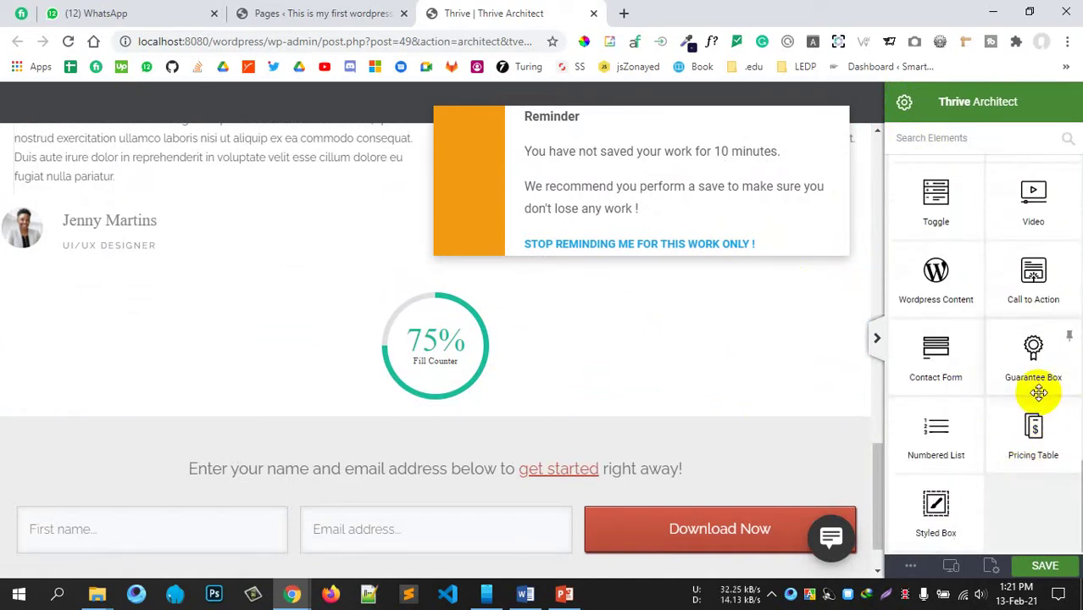
pyautogui.scroll(3, 1038, 392)
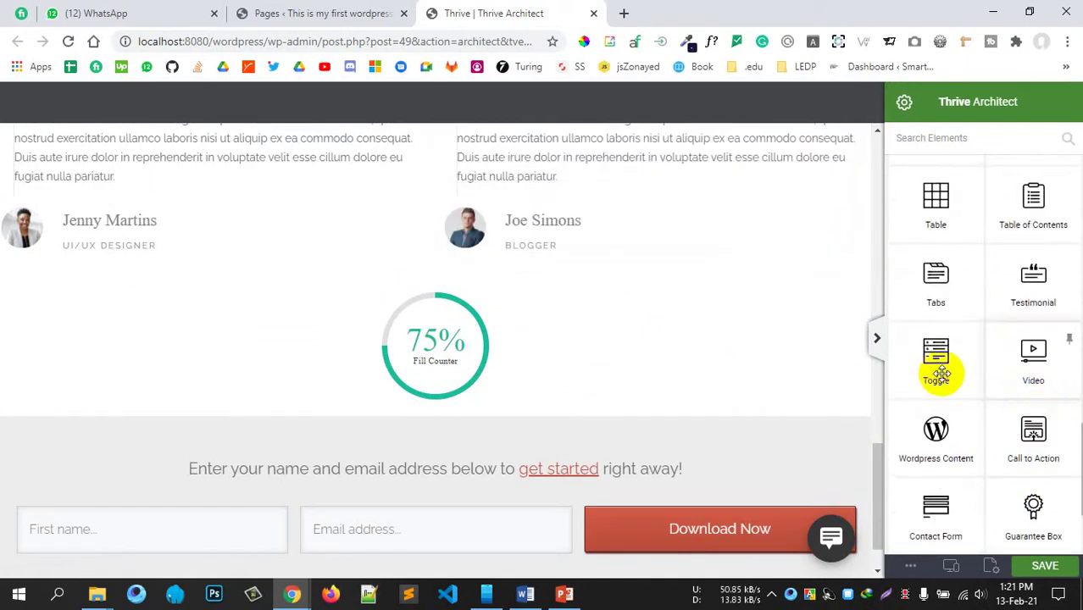
pyautogui.moveTo(942, 372); pyautogui.dragTo(507, 439)
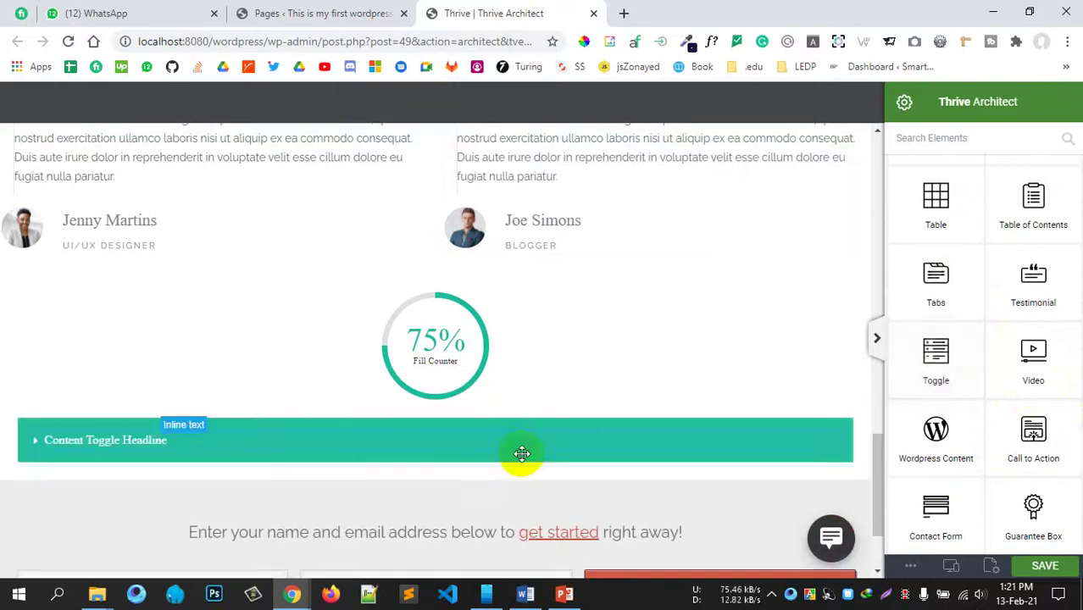
# Step: Expand and collapse the content toggle a few times, leaving it collapsed
pyautogui.click(28, 316)
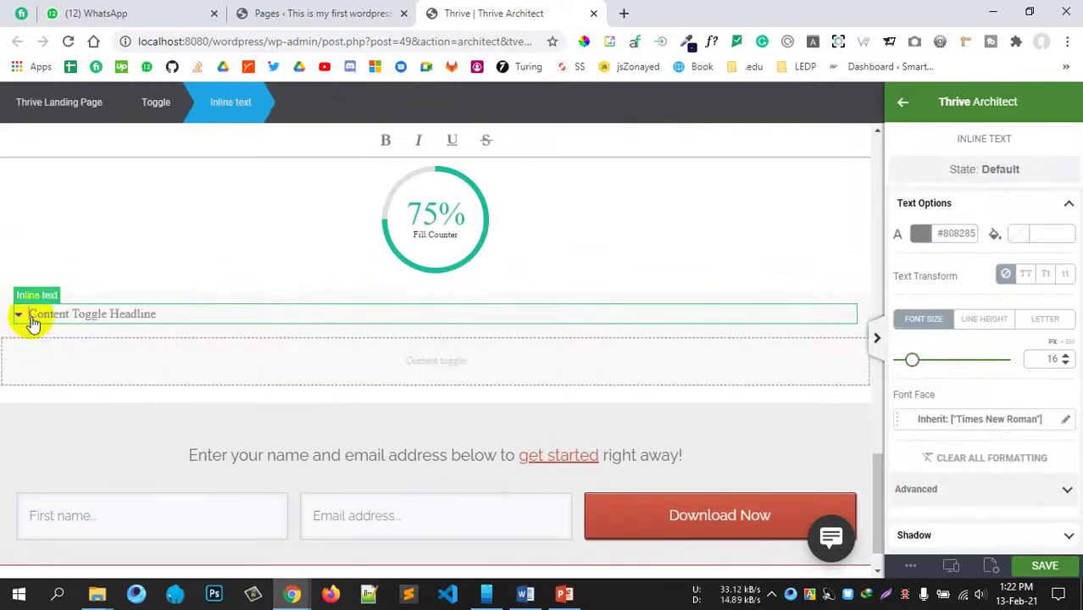
pyautogui.click(47, 327)
pyautogui.click(47, 327)
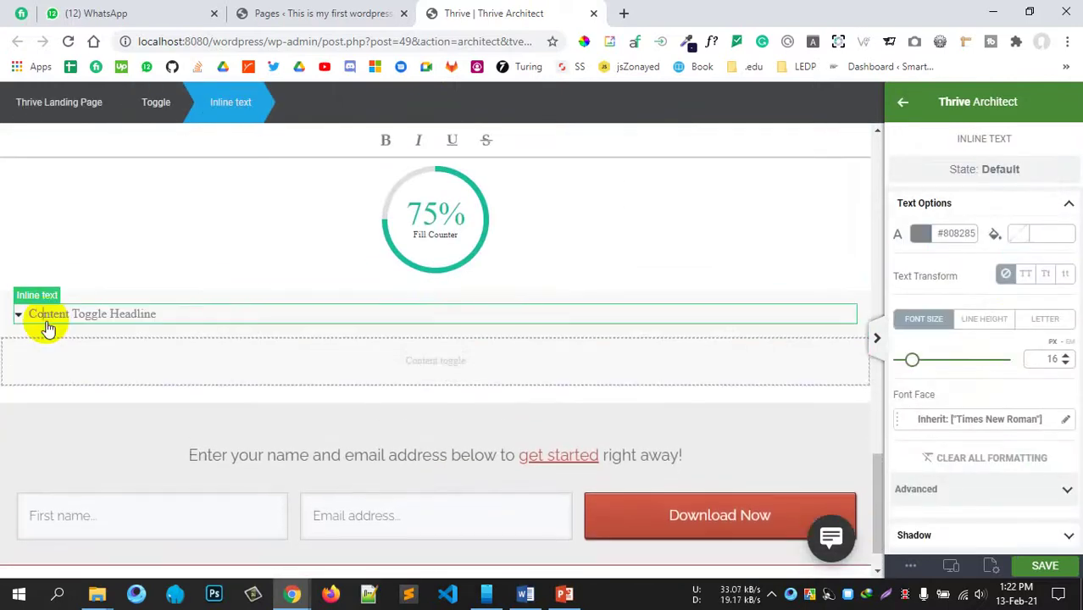
pyautogui.click(46, 327)
# Step: Return to the Elements list and drag a Contact Form below the toggle
pyautogui.click(903, 103)
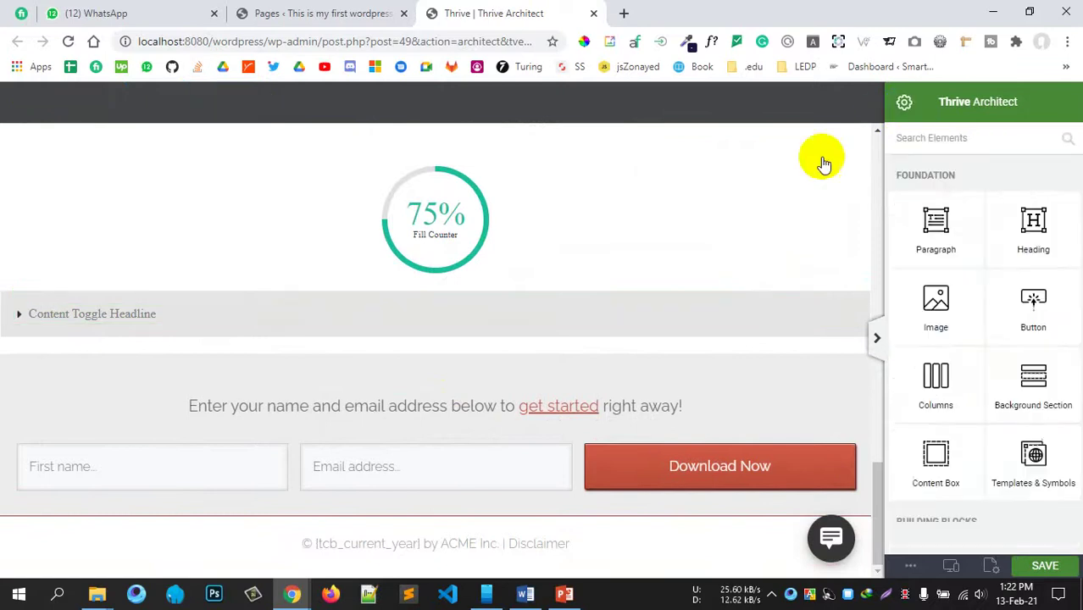
pyautogui.scroll(-10, 1025, 456)
pyautogui.scroll(-5, 1026, 464)
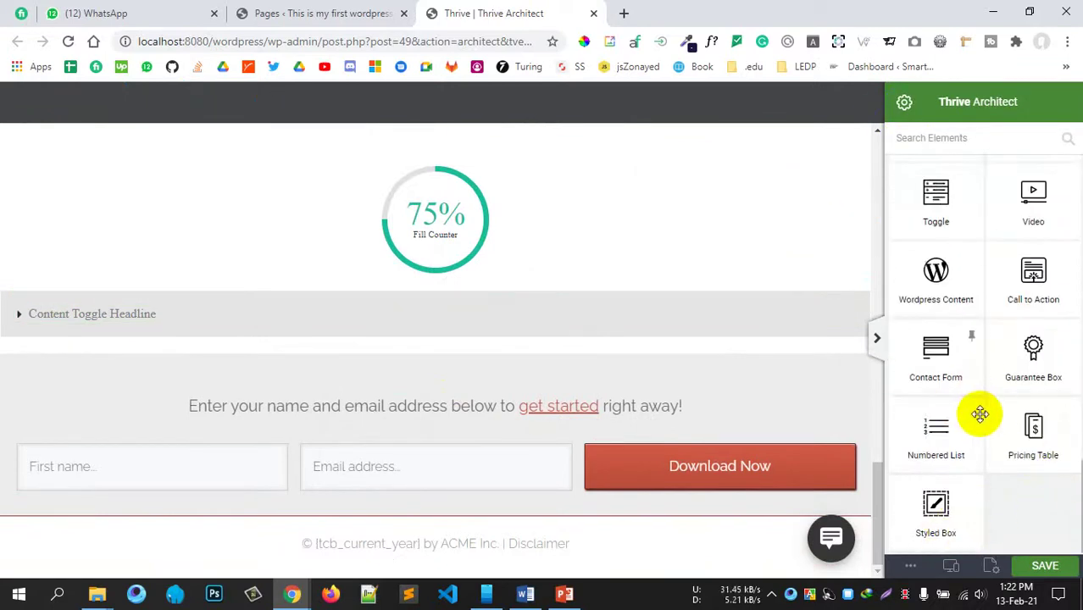
pyautogui.moveTo(933, 375); pyautogui.dragTo(413, 357)
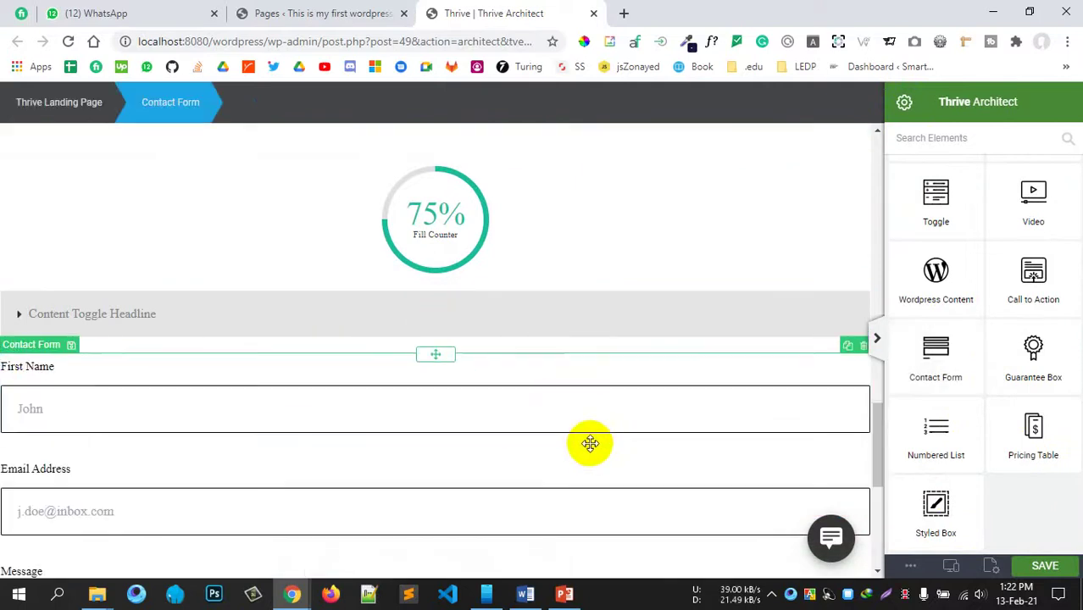
# Step: Add a required Phone Number field and move it between Email Address and Message
pyautogui.scroll(-2, 529, 470)
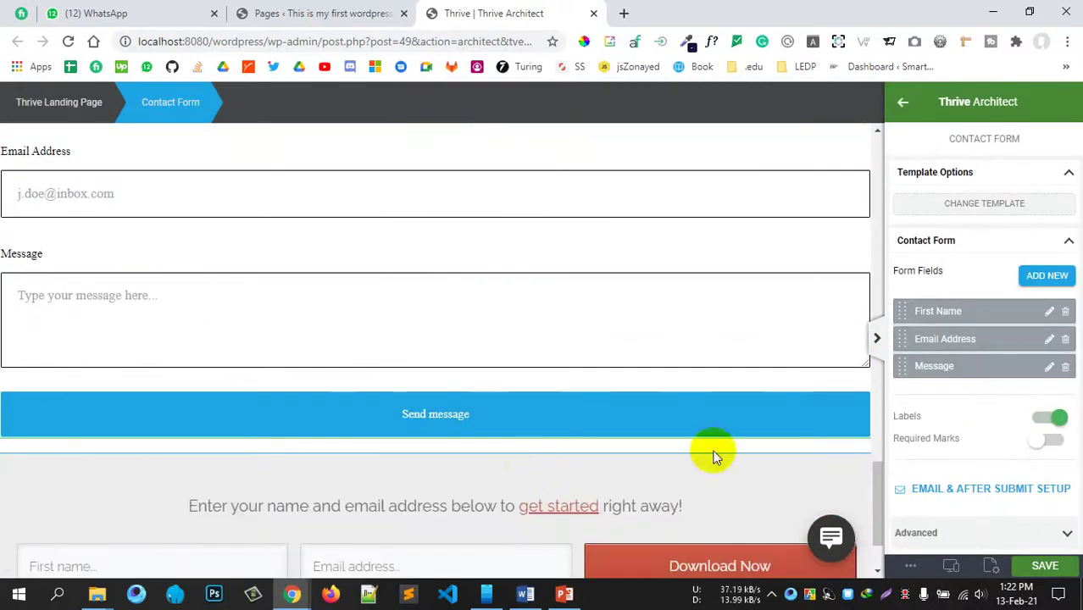
pyautogui.click(1042, 279)
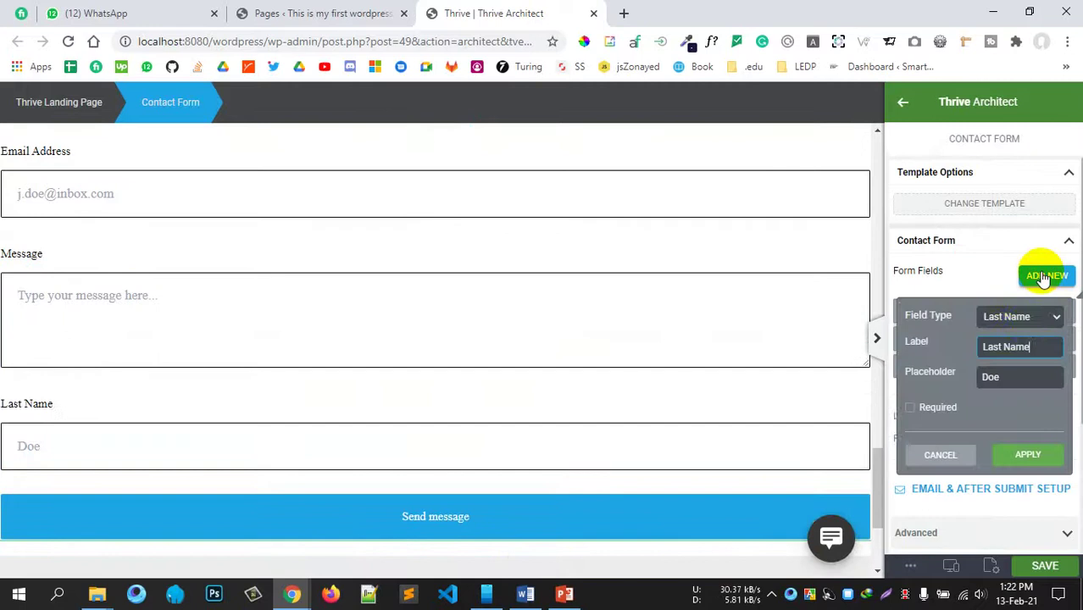
pyautogui.click(1047, 319)
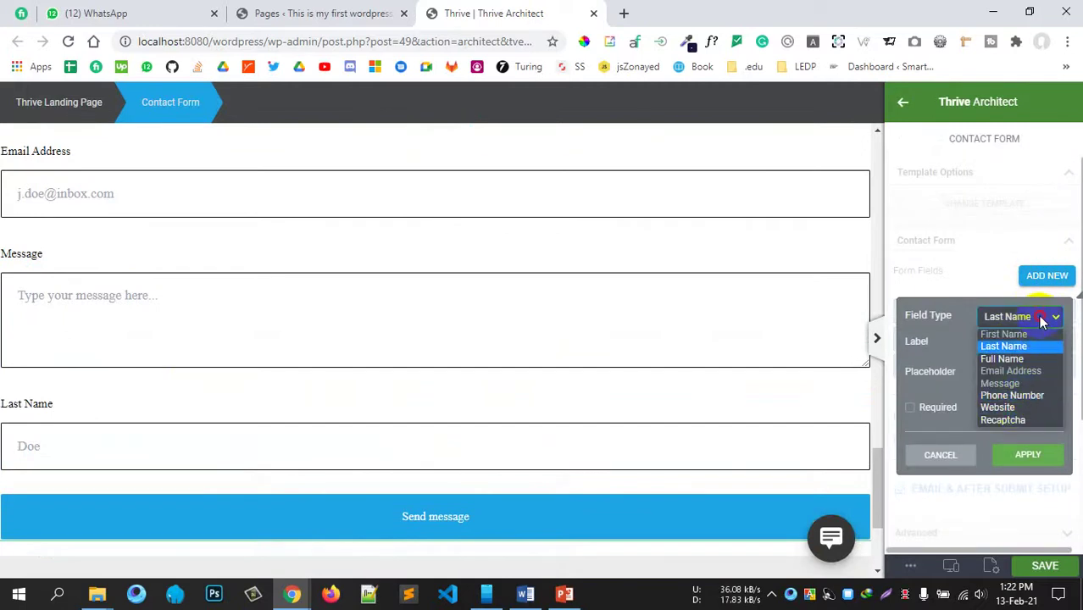
pyautogui.click(1038, 319)
pyautogui.click(1030, 322)
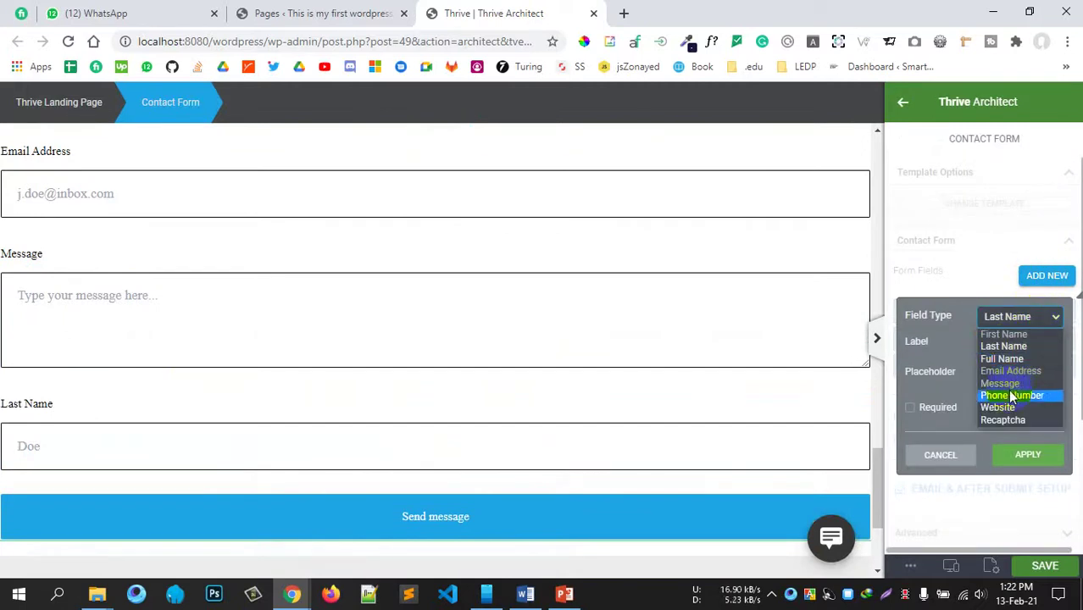
pyautogui.click(1010, 397)
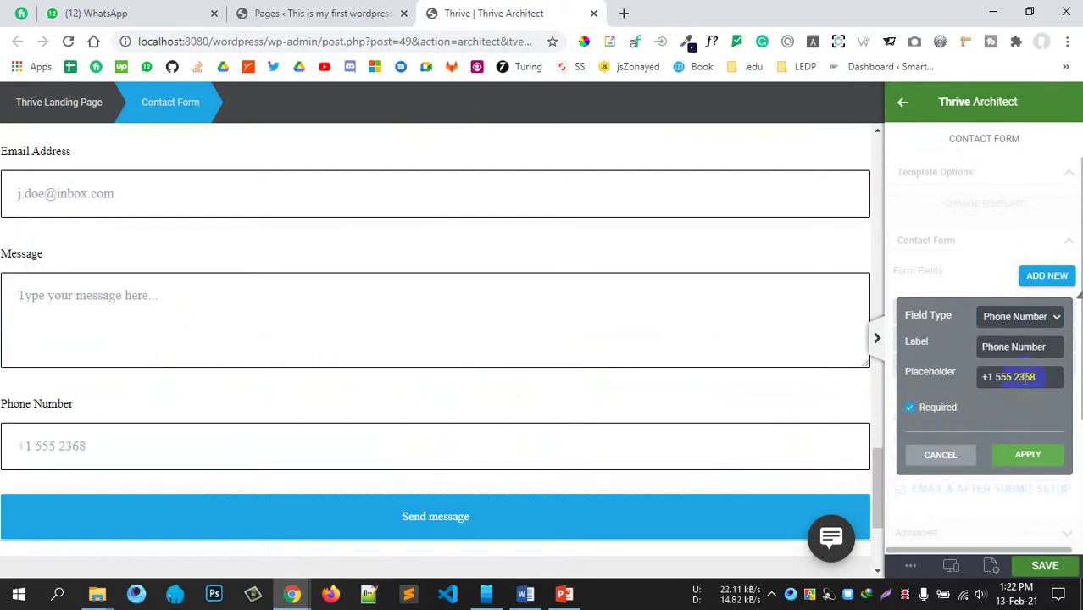
pyautogui.click(1026, 346)
pyautogui.click(1026, 457)
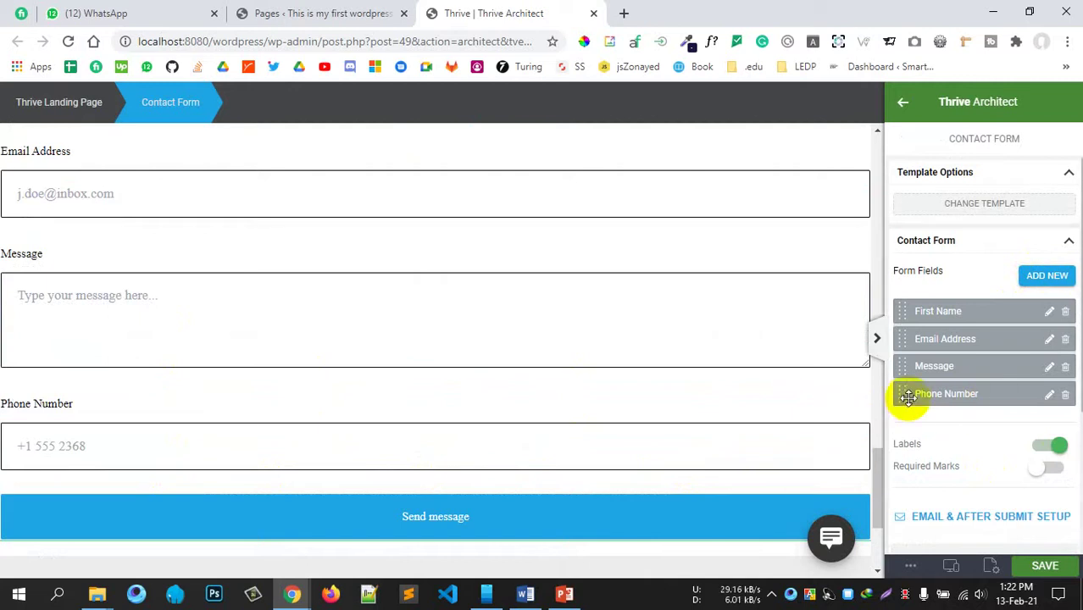
pyautogui.moveTo(902, 393)
pyautogui.mouseDown()
pyautogui.moveTo(899, 341)
pyautogui.moveTo(906, 387)
pyautogui.mouseUp()
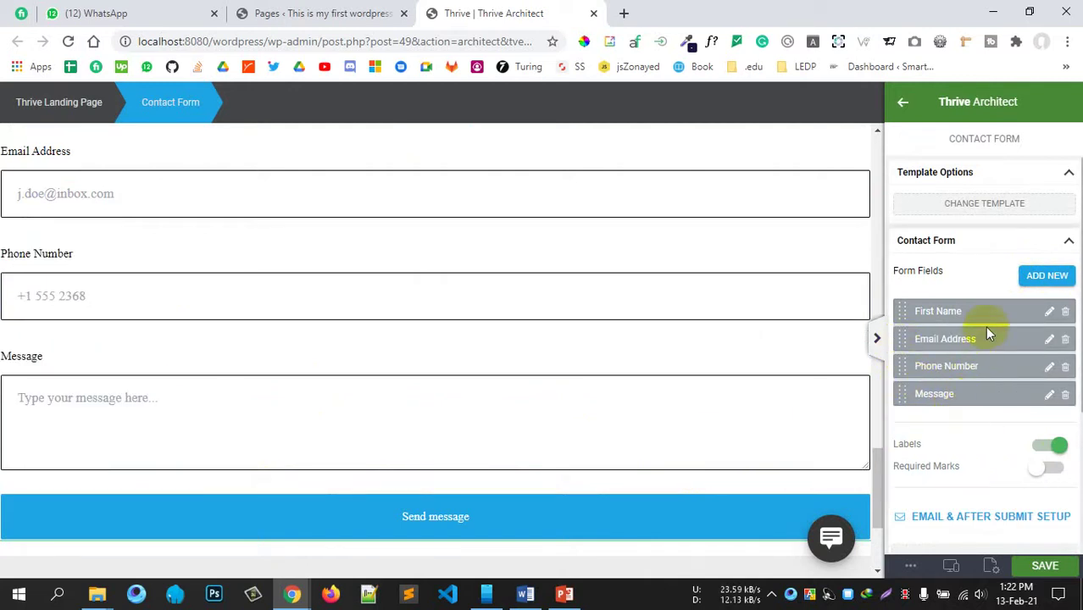
# Step: Review the First Name field settings and the form's layout and shadow options without changes
pyautogui.click(1048, 311)
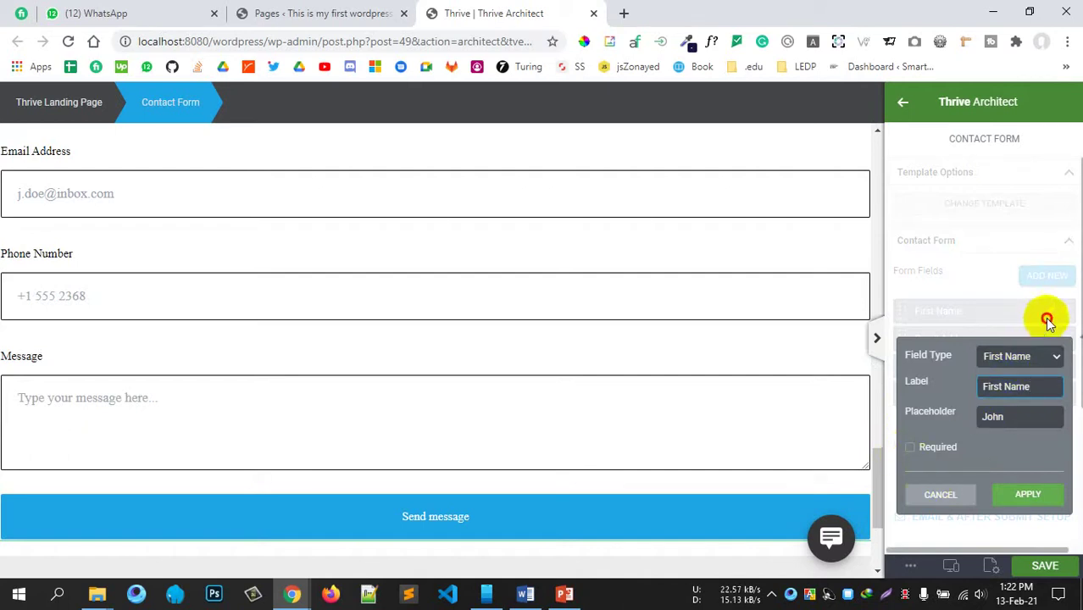
pyautogui.click(940, 495)
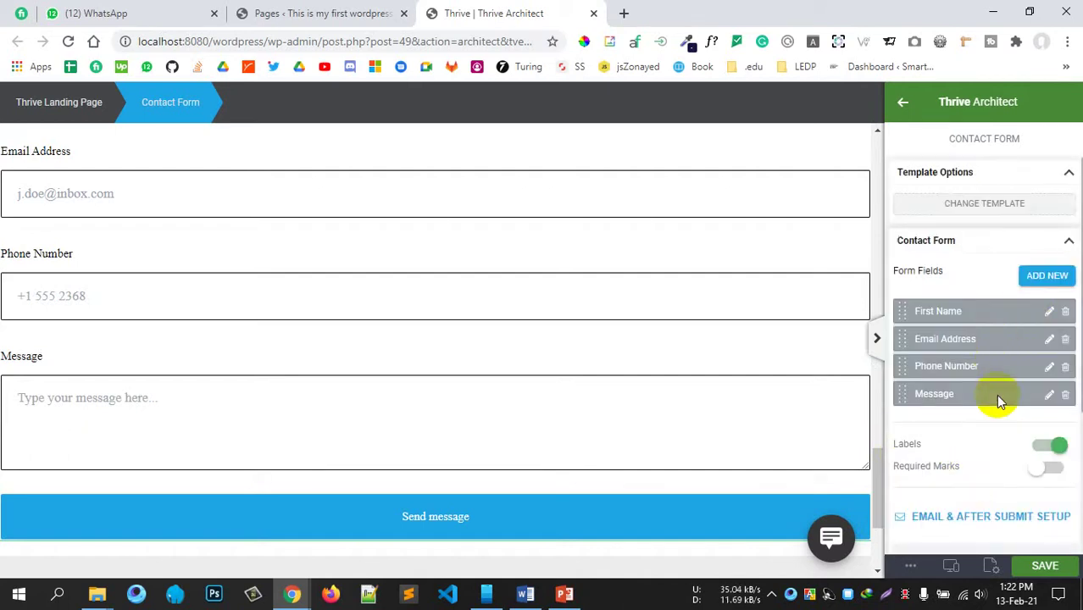
pyautogui.scroll(-2, 992, 415)
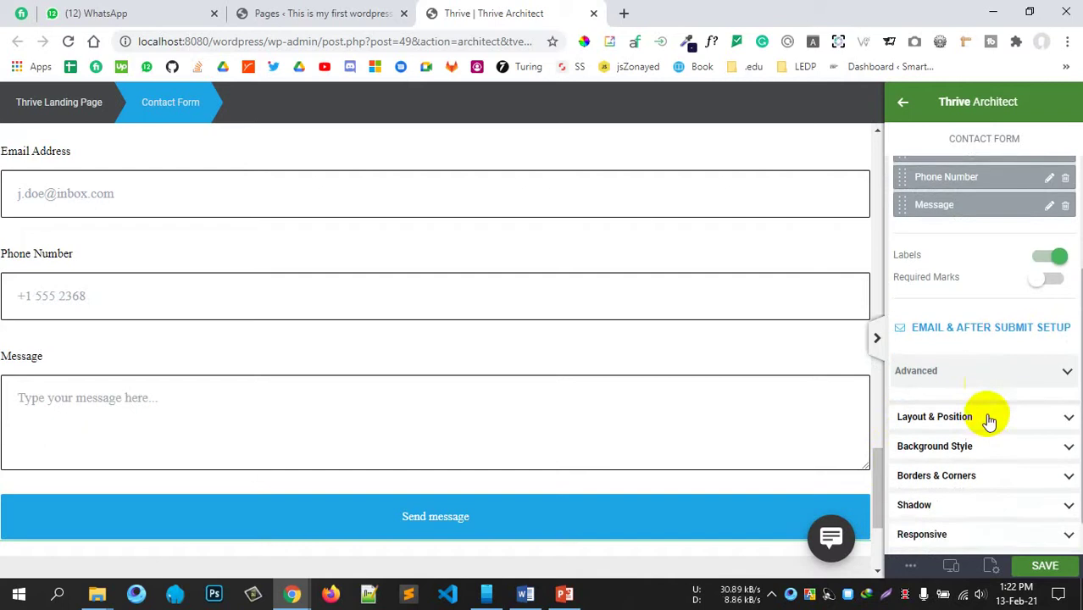
pyautogui.click(988, 388)
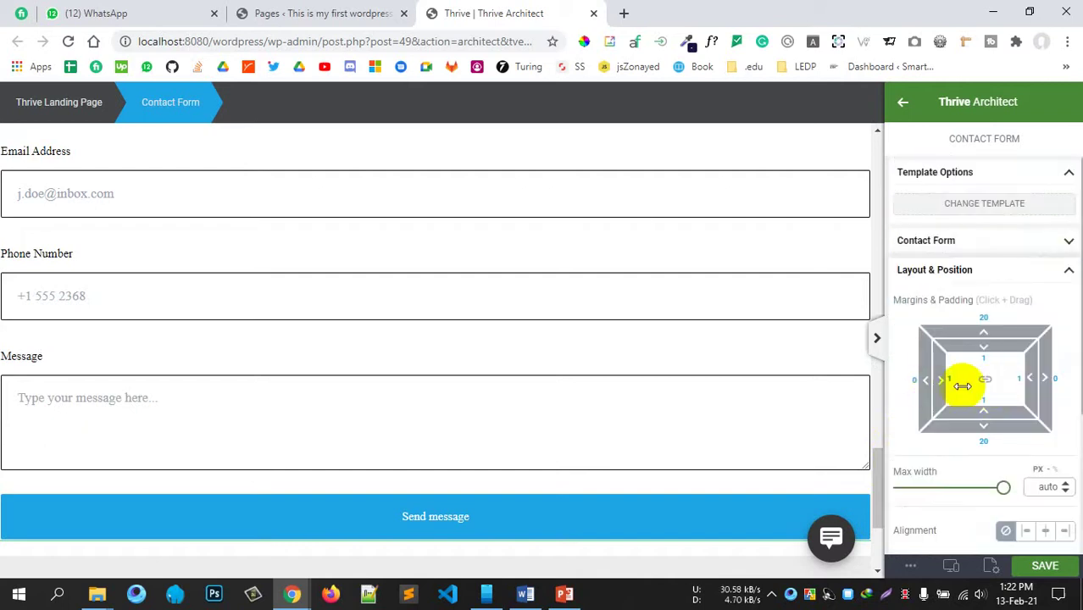
pyautogui.click(1032, 271)
pyautogui.click(993, 362)
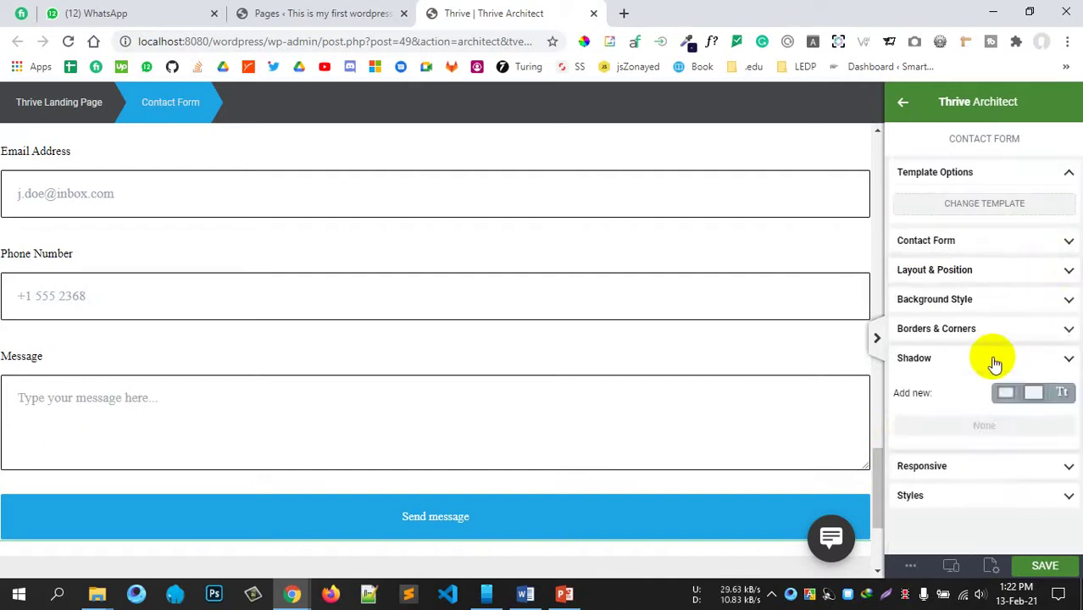
pyautogui.click(995, 359)
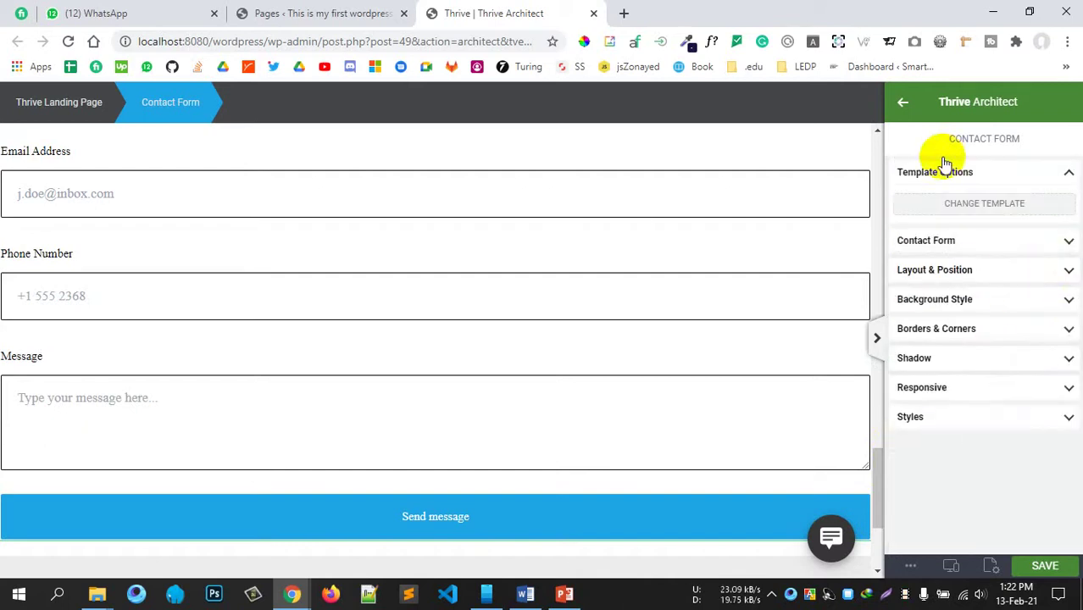
# Step: Go back to the page elements list and scroll through it
pyautogui.click(902, 103)
pyautogui.scroll(-20, 988, 342)
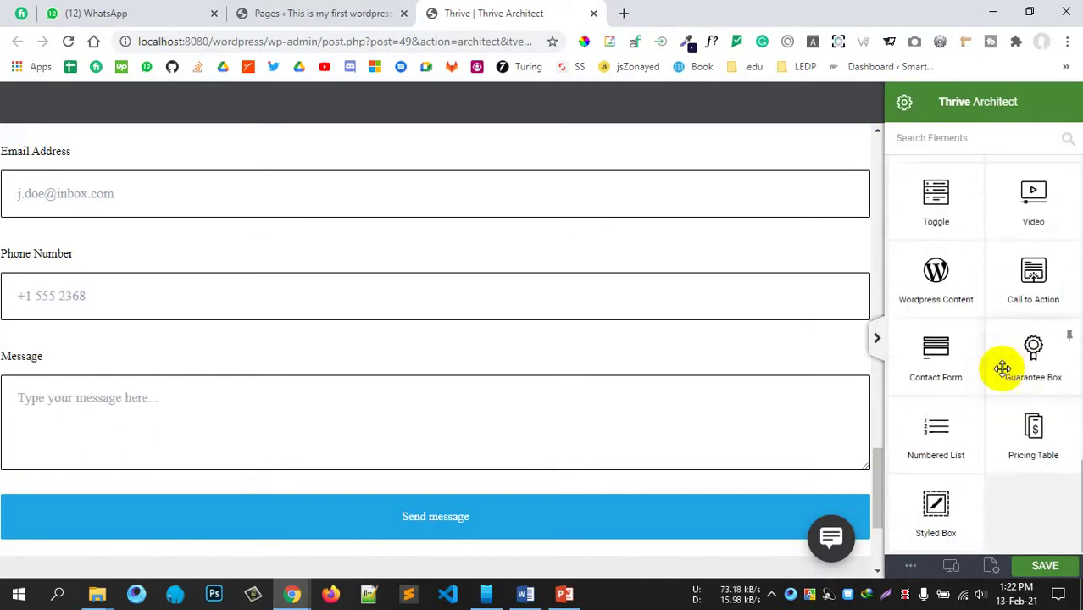
pyautogui.scroll(-3, 571, 407)
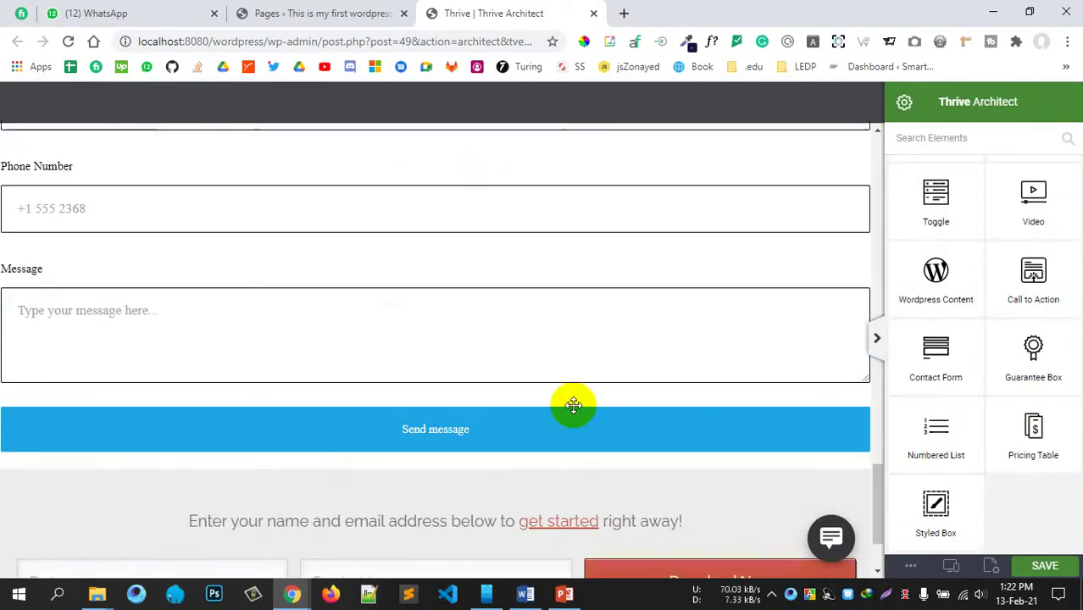
pyautogui.scroll(6, 573, 405)
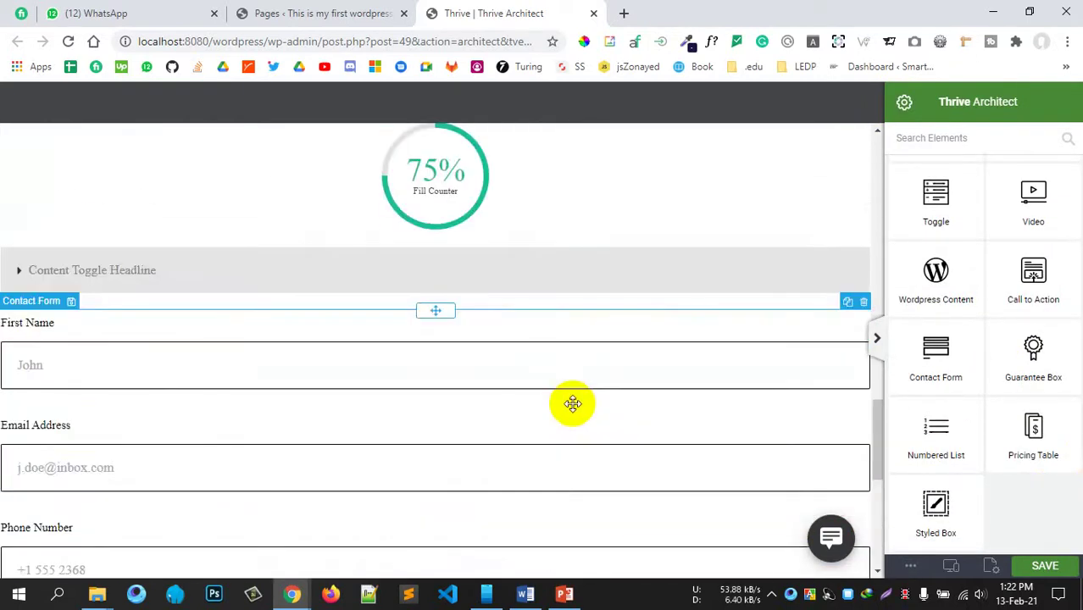
# Step: Save the landing page from Thrive Architect's bottom bar after briefly checking More Options
pyautogui.click(907, 568)
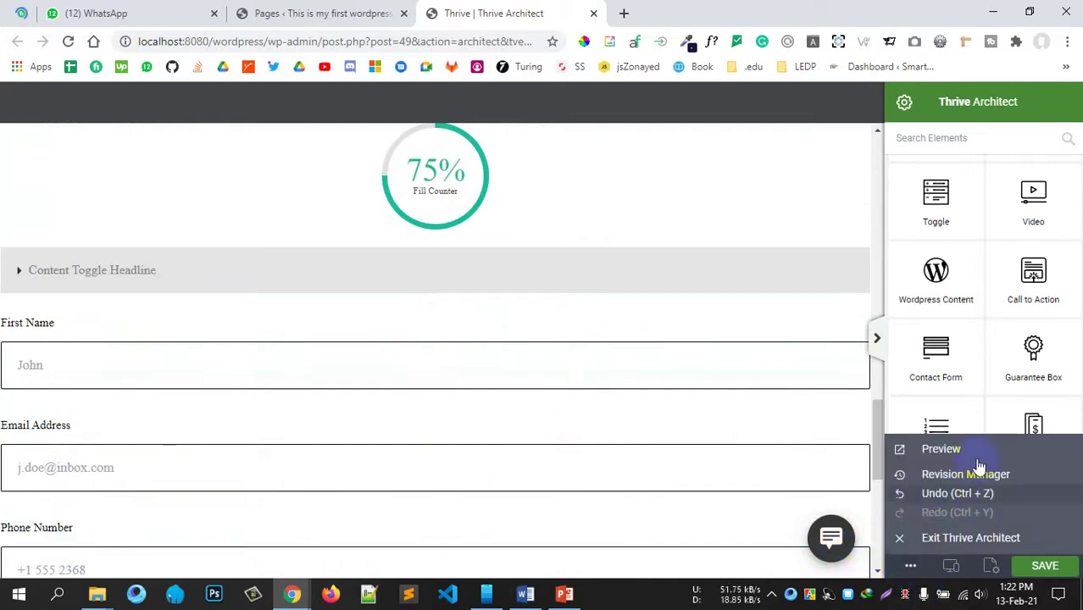
pyautogui.click(903, 565)
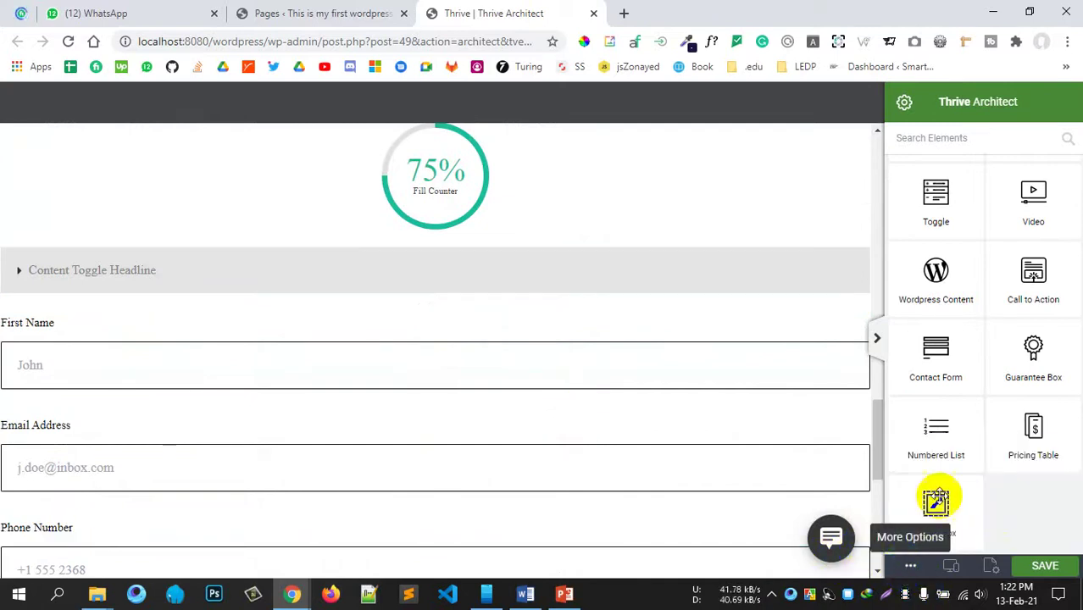
pyautogui.click(1045, 568)
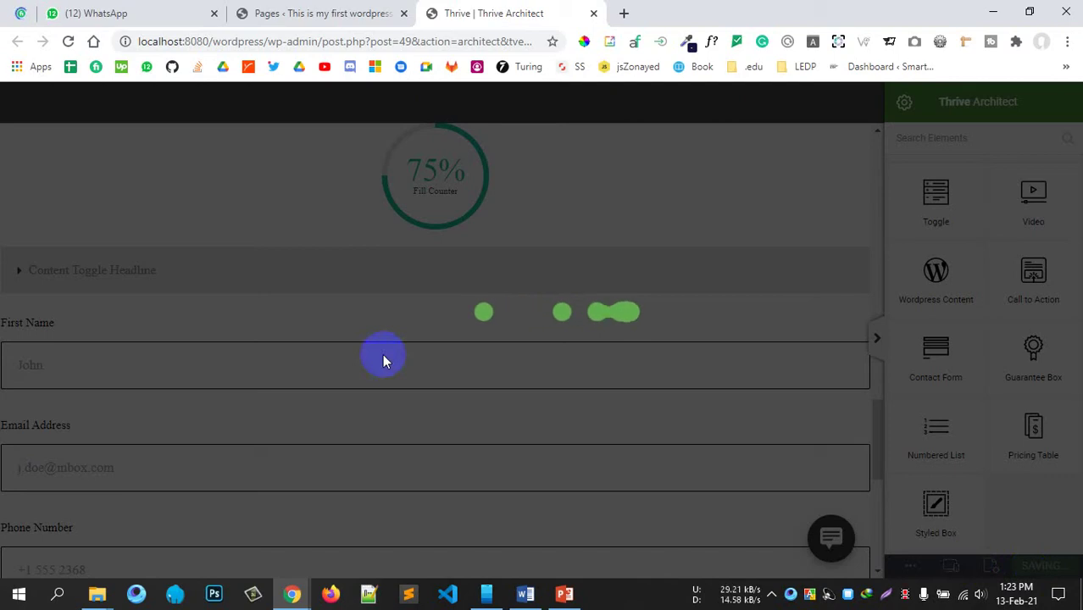